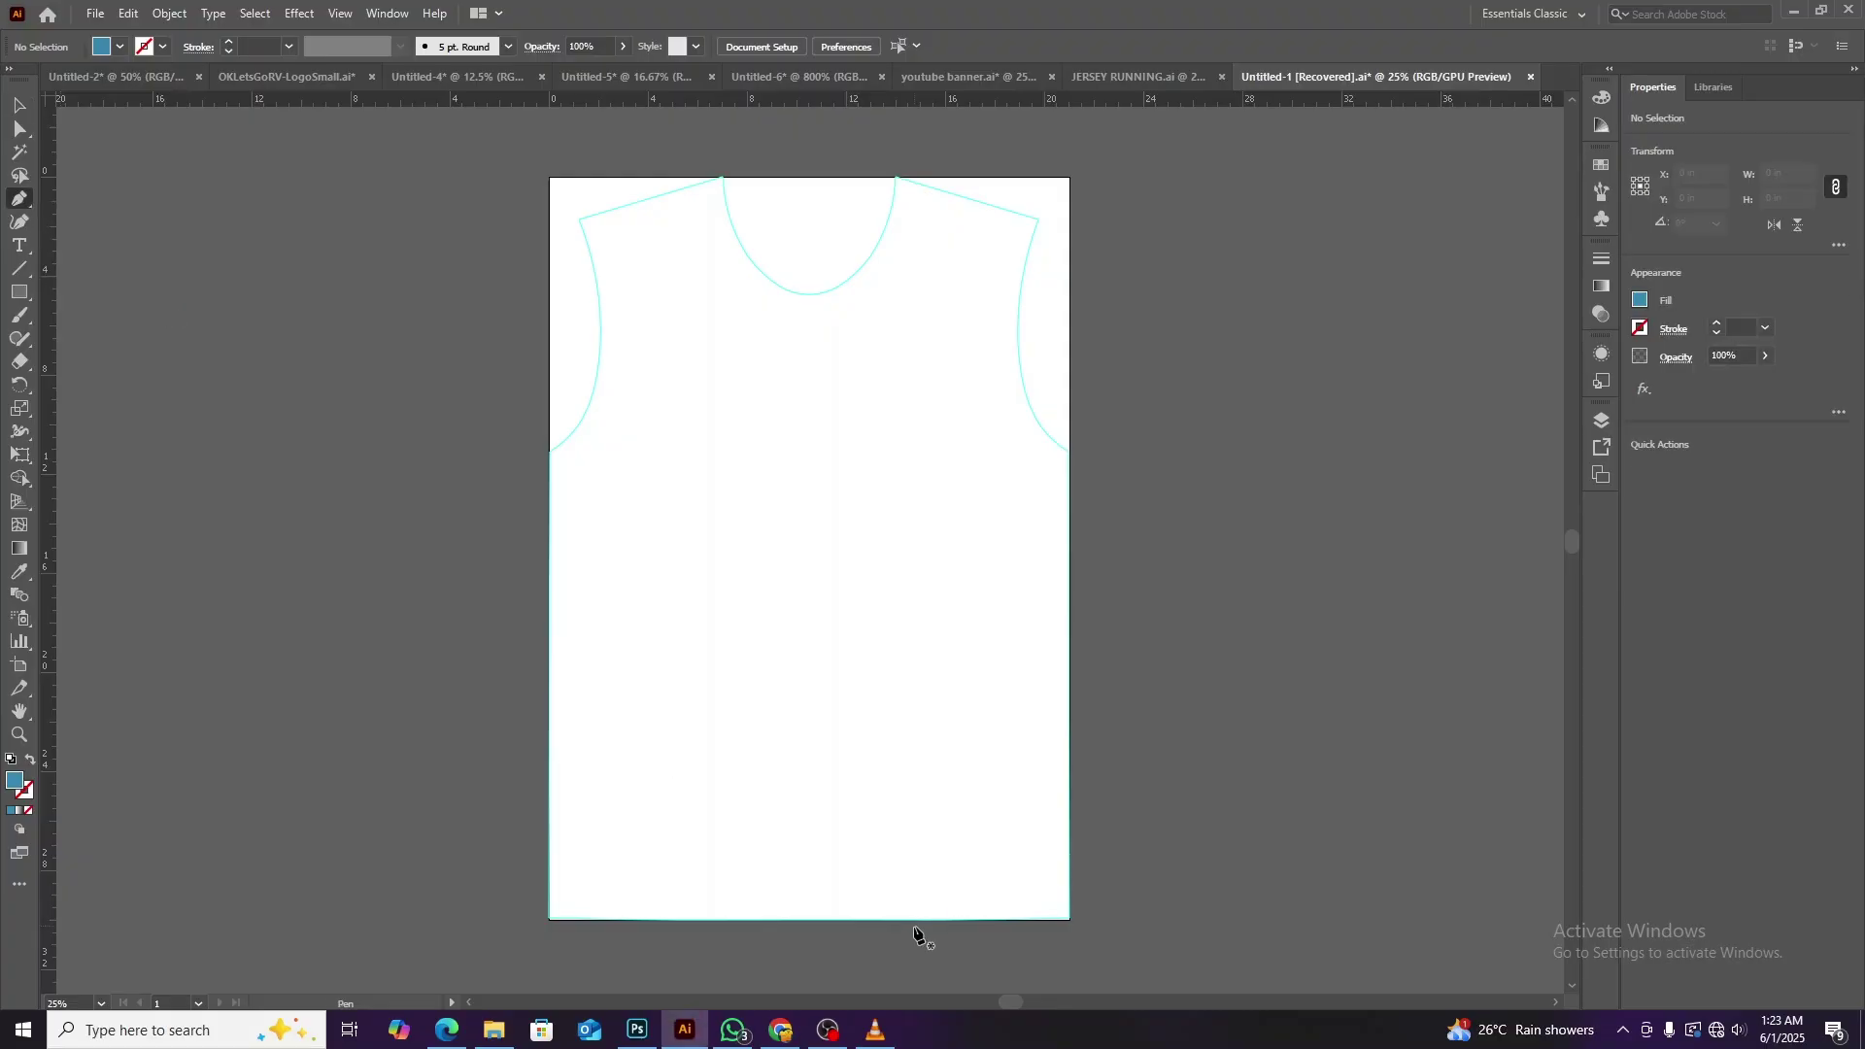
Draw a Pen curve from the jersey hem to the right armhole as a 60 pt stroke with no fill.
{"action": "left_click", "coordinate": [912, 930]}
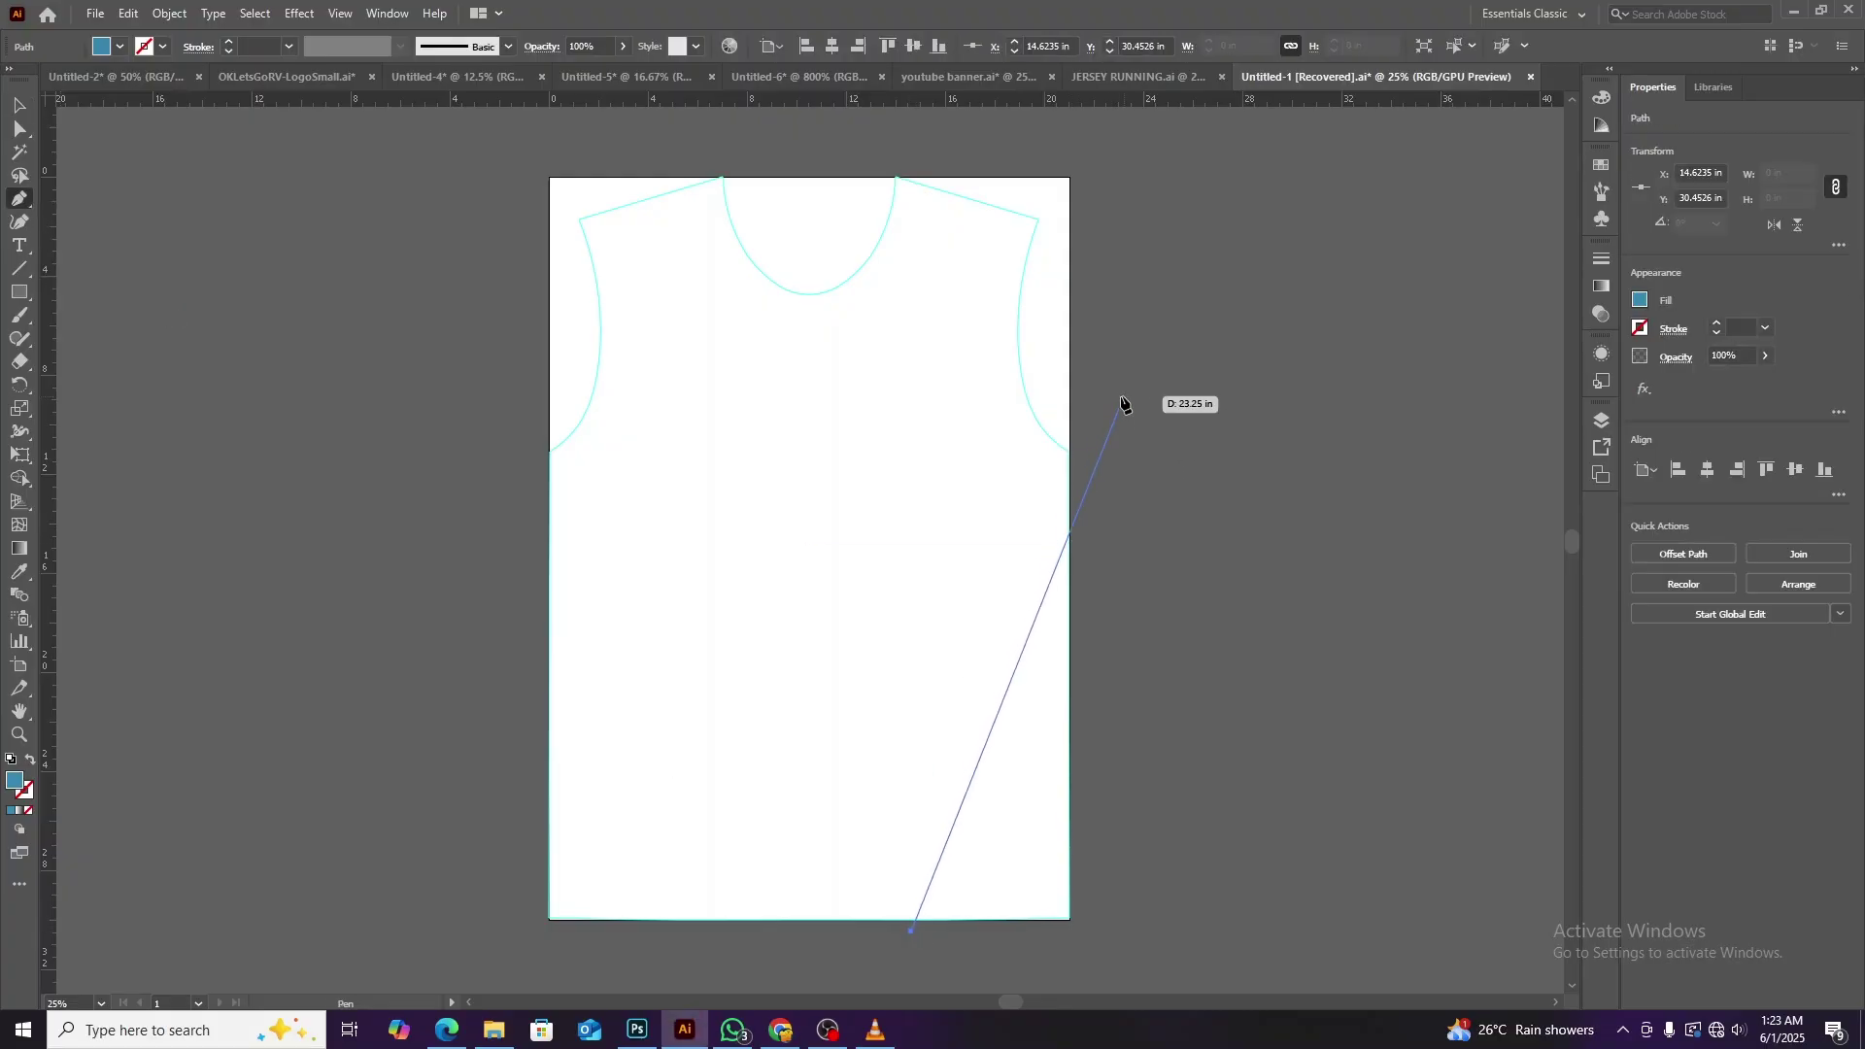
{"action": "mouse_move", "coordinate": [1085, 493]}
{"action": "left_mouse_down"}
{"action": "mouse_move", "coordinate": [1276, 369]}
{"action": "mouse_move", "coordinate": [1229, 369]}
{"action": "mouse_move", "coordinate": [1114, 491]}
{"action": "left_mouse_up"}
{"action": "key", "text": "shift+x"}
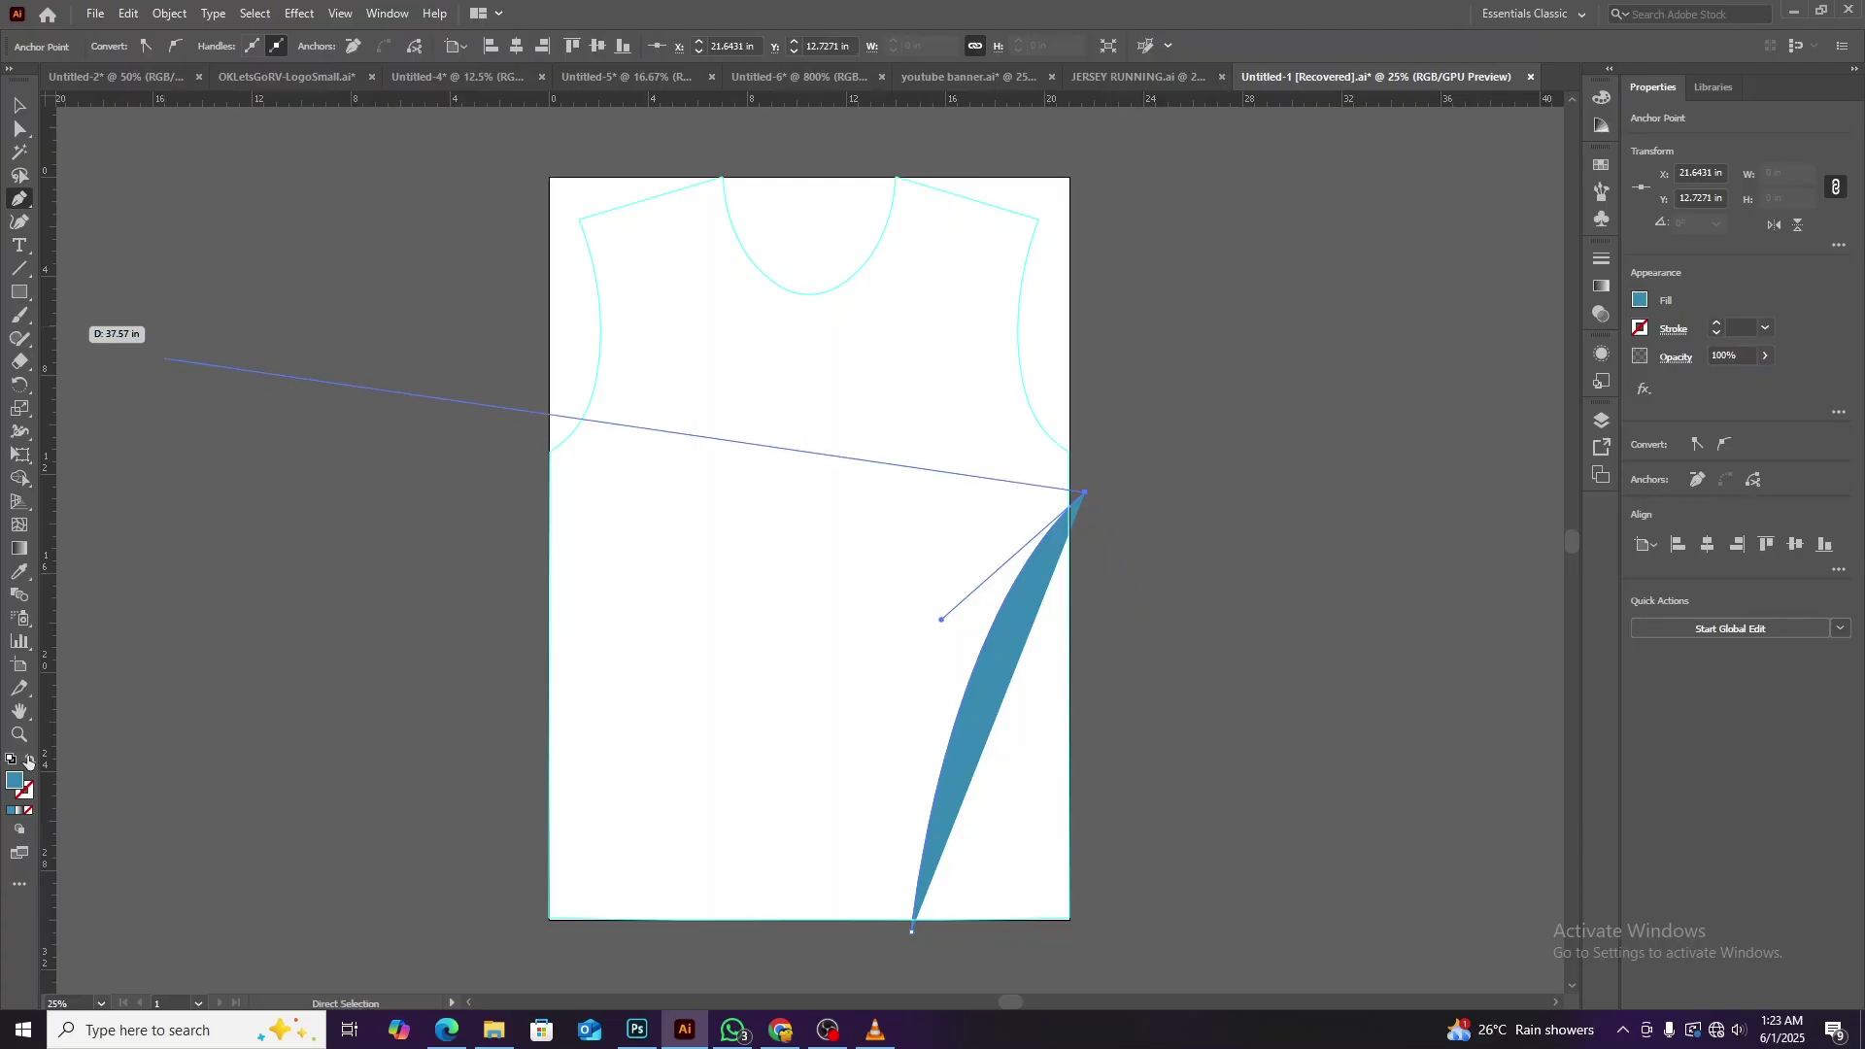
{"action": "left_click", "coordinate": [19, 104]}
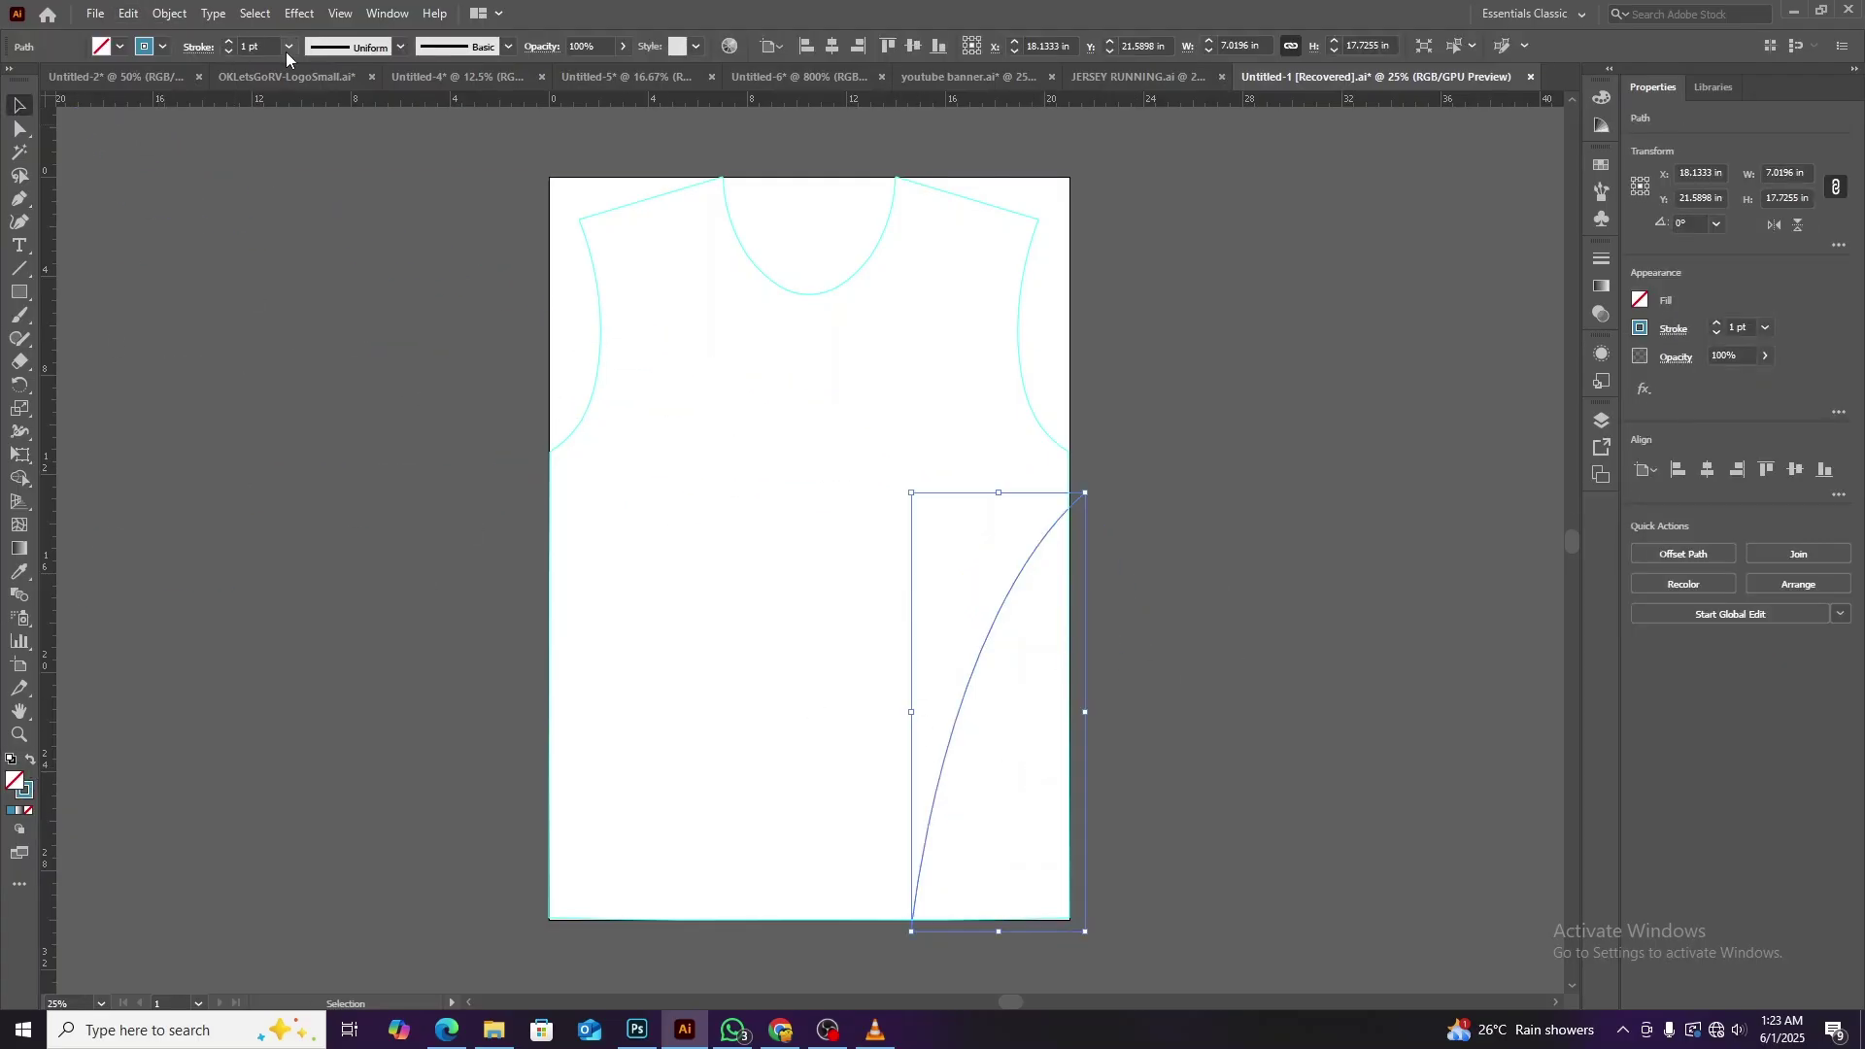
{"action": "left_click", "coordinate": [290, 46]}
{"action": "left_click", "coordinate": [315, 430]}
{"action": "left_click", "coordinate": [289, 46]}
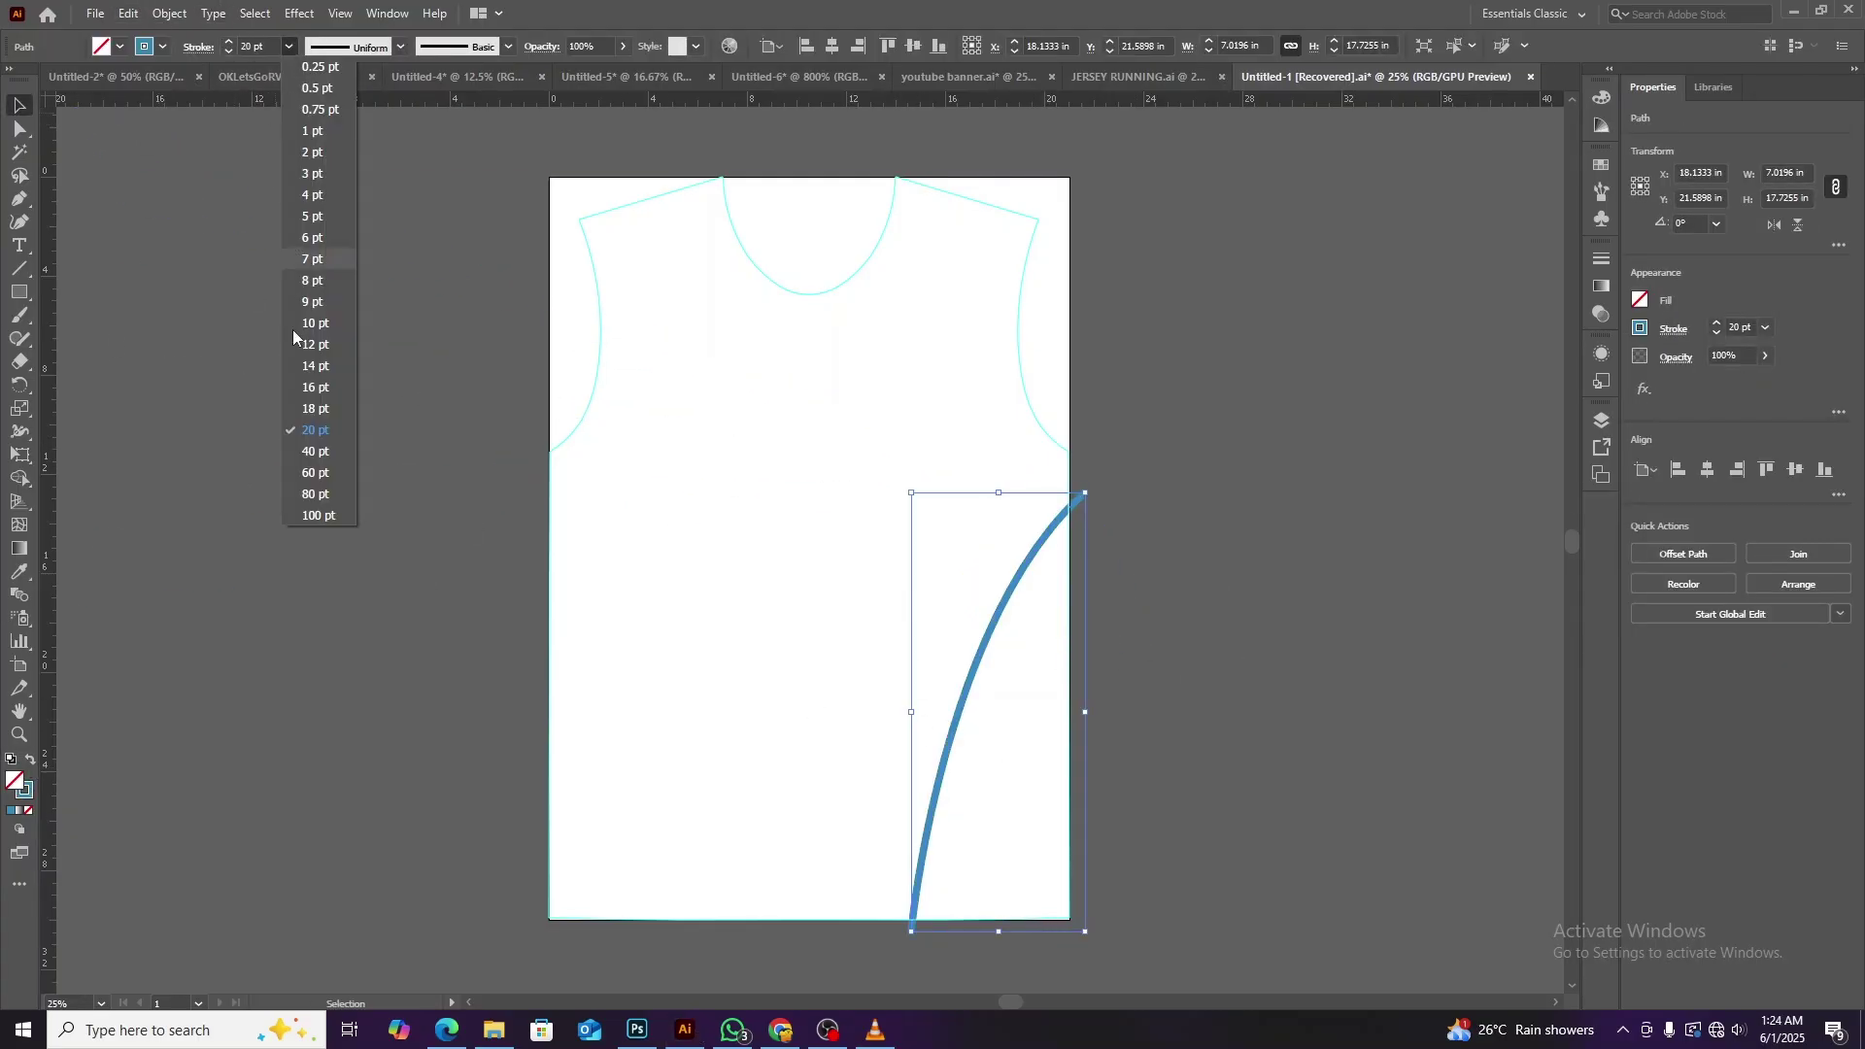
{"action": "left_click", "coordinate": [313, 515]}
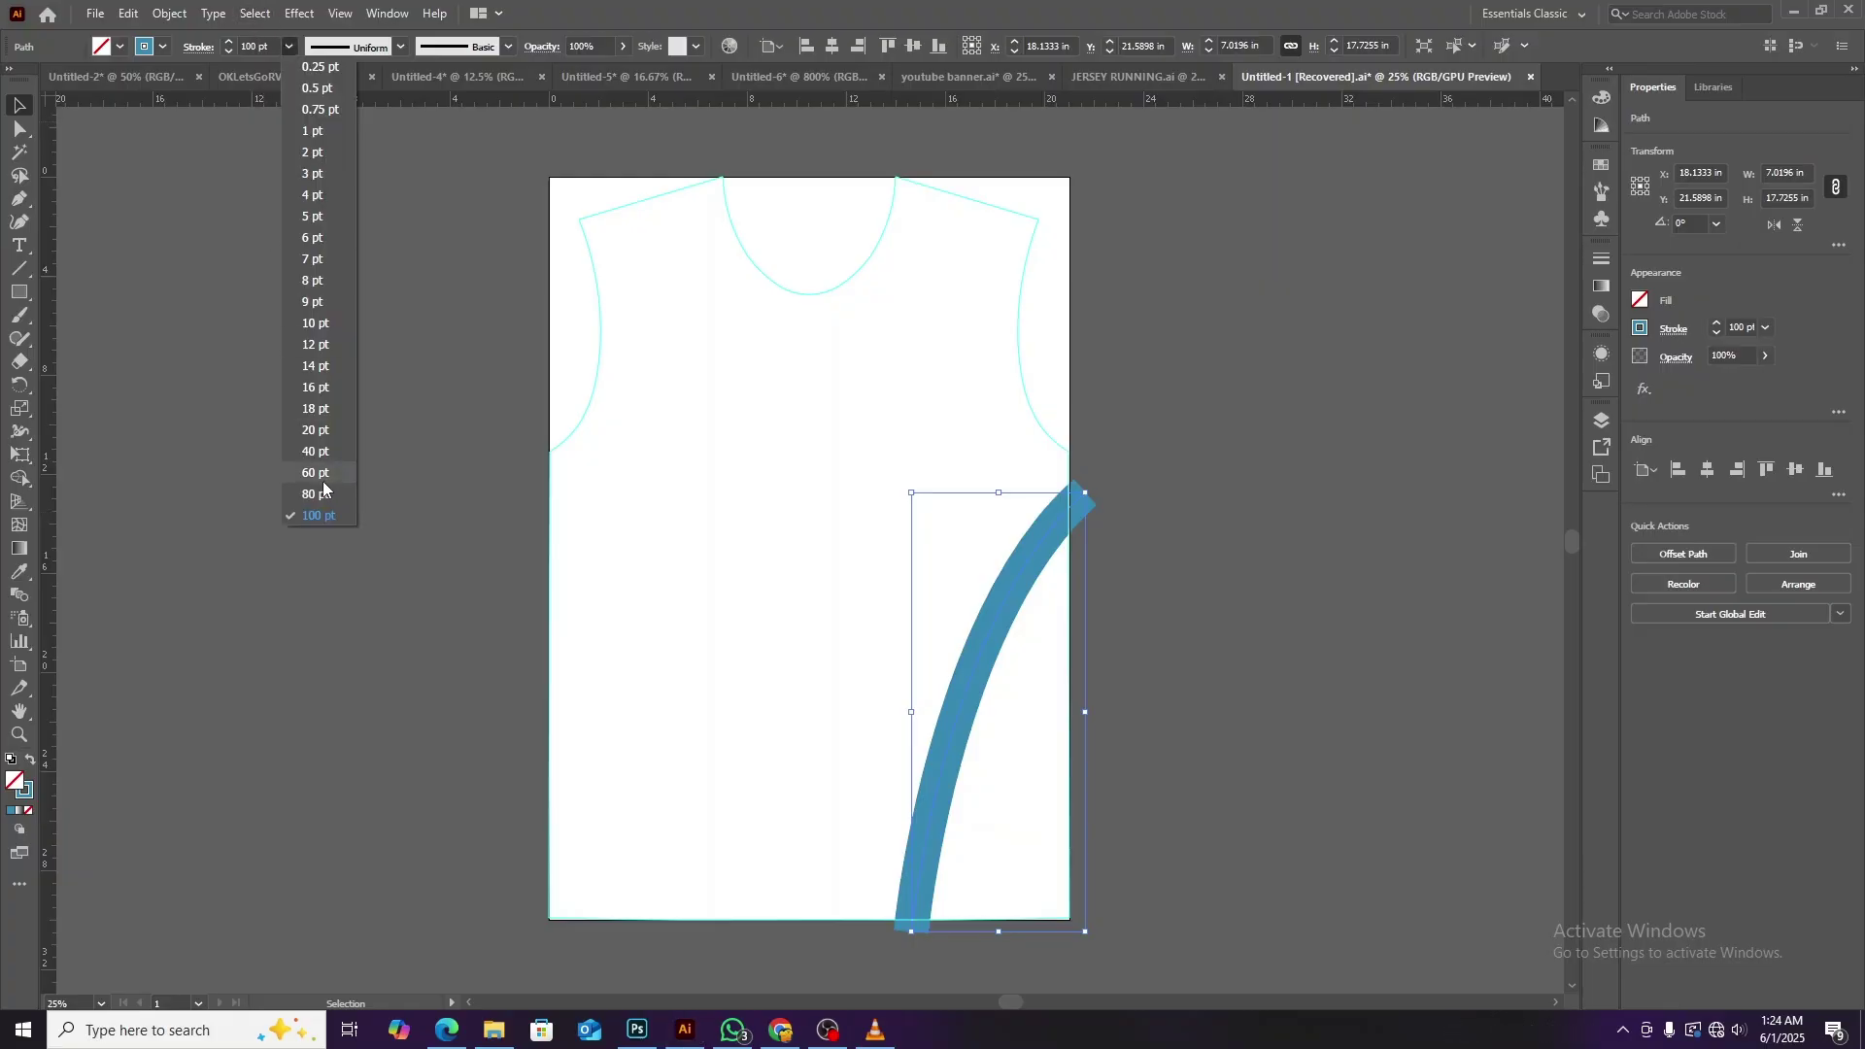
{"action": "left_click", "coordinate": [322, 478]}
{"action": "left_click", "coordinate": [1138, 646]}
Taper the curve's bottom end narrower with the Width tool.
{"action": "left_click", "coordinate": [1003, 641]}
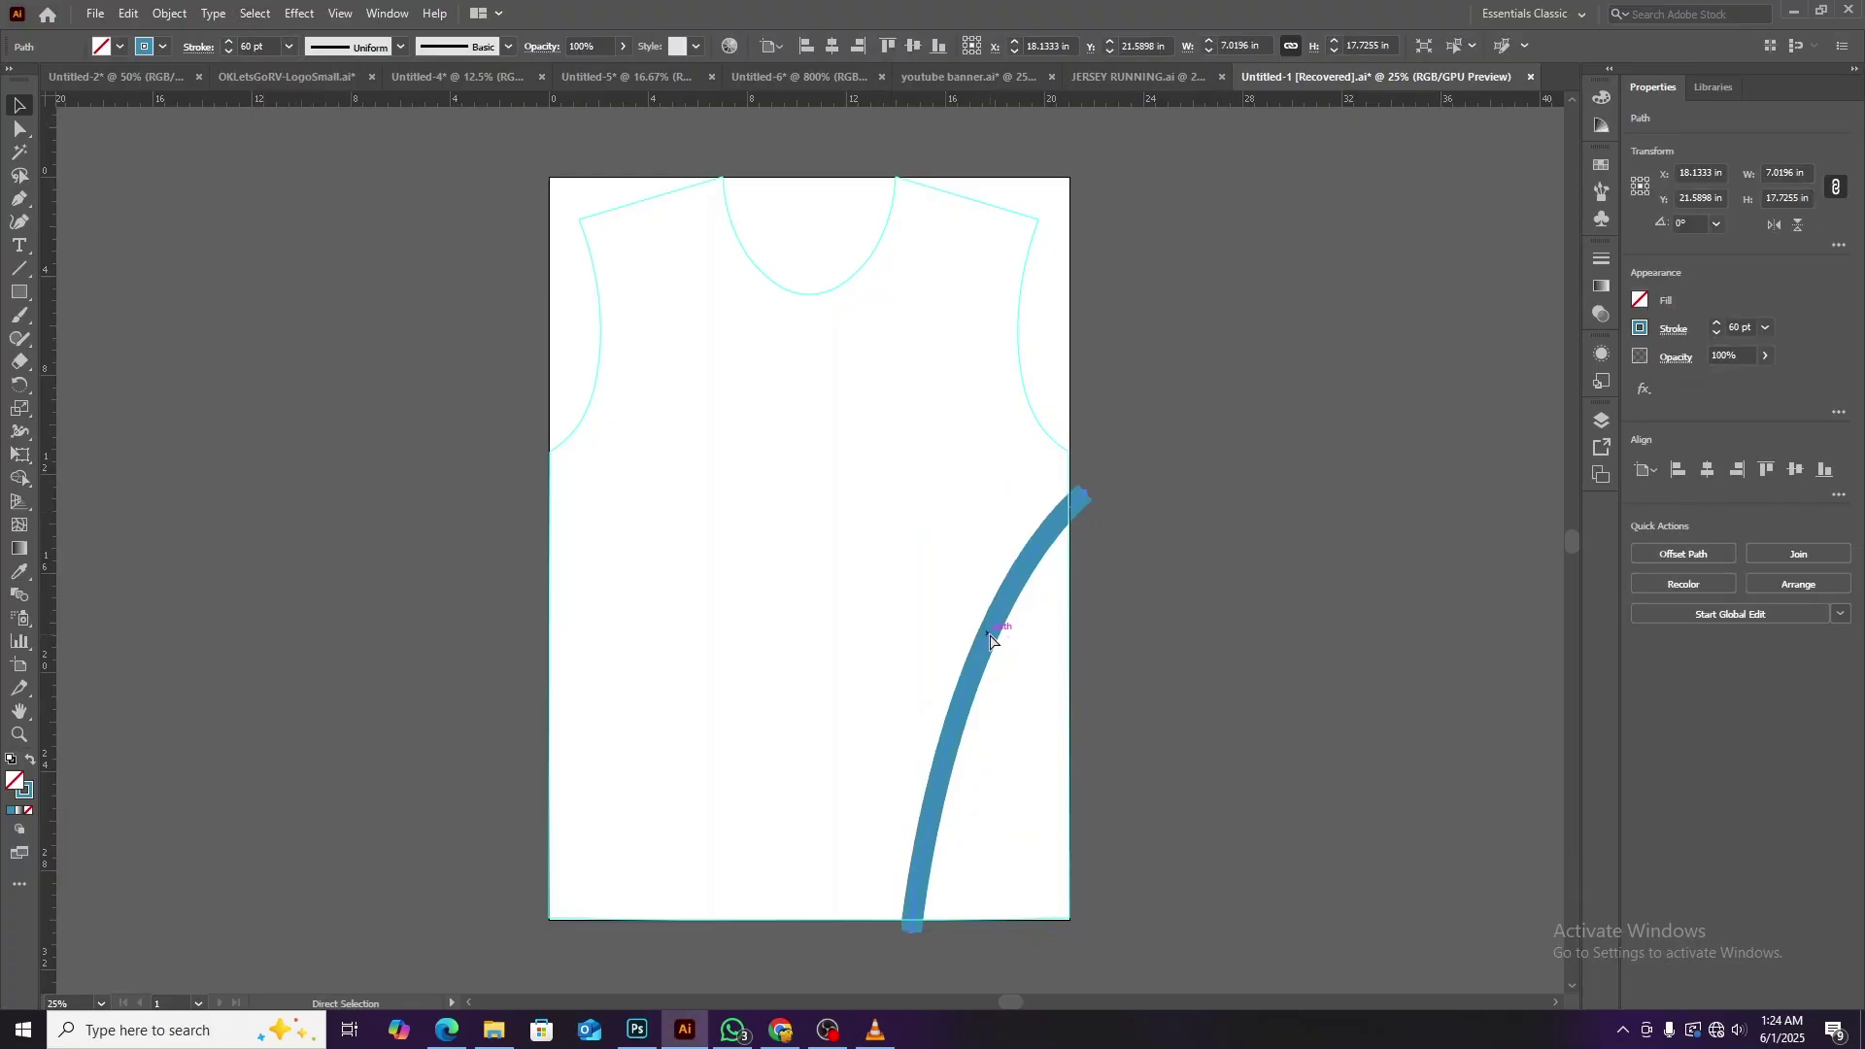
{"action": "key", "text": "ctrl+="}
{"action": "left_click_drag", "start_coordinate": [923, 544], "coordinate": [960, 568]}
{"action": "left_click", "coordinate": [993, 628]}
{"action": "scroll", "coordinate": [993, 628], "scroll_direction": "up", "scroll_amount": 2}
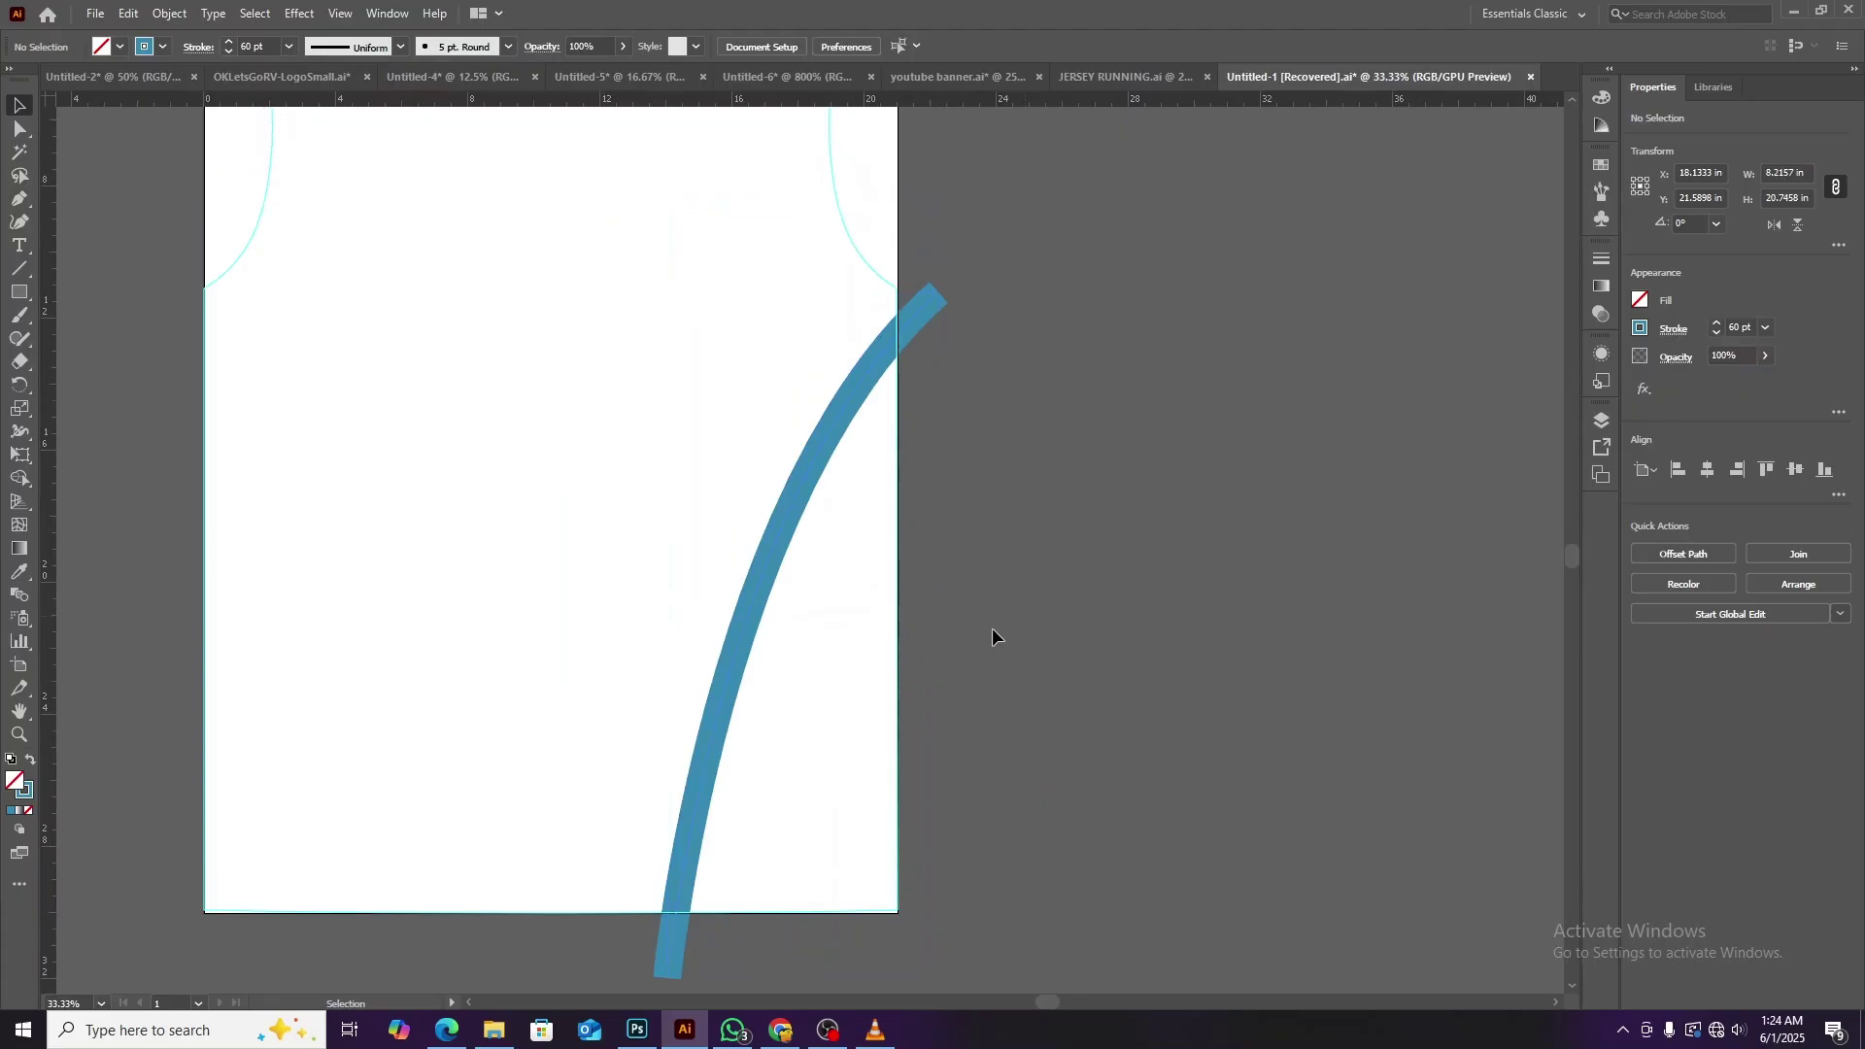
{"action": "left_click", "coordinate": [717, 689]}
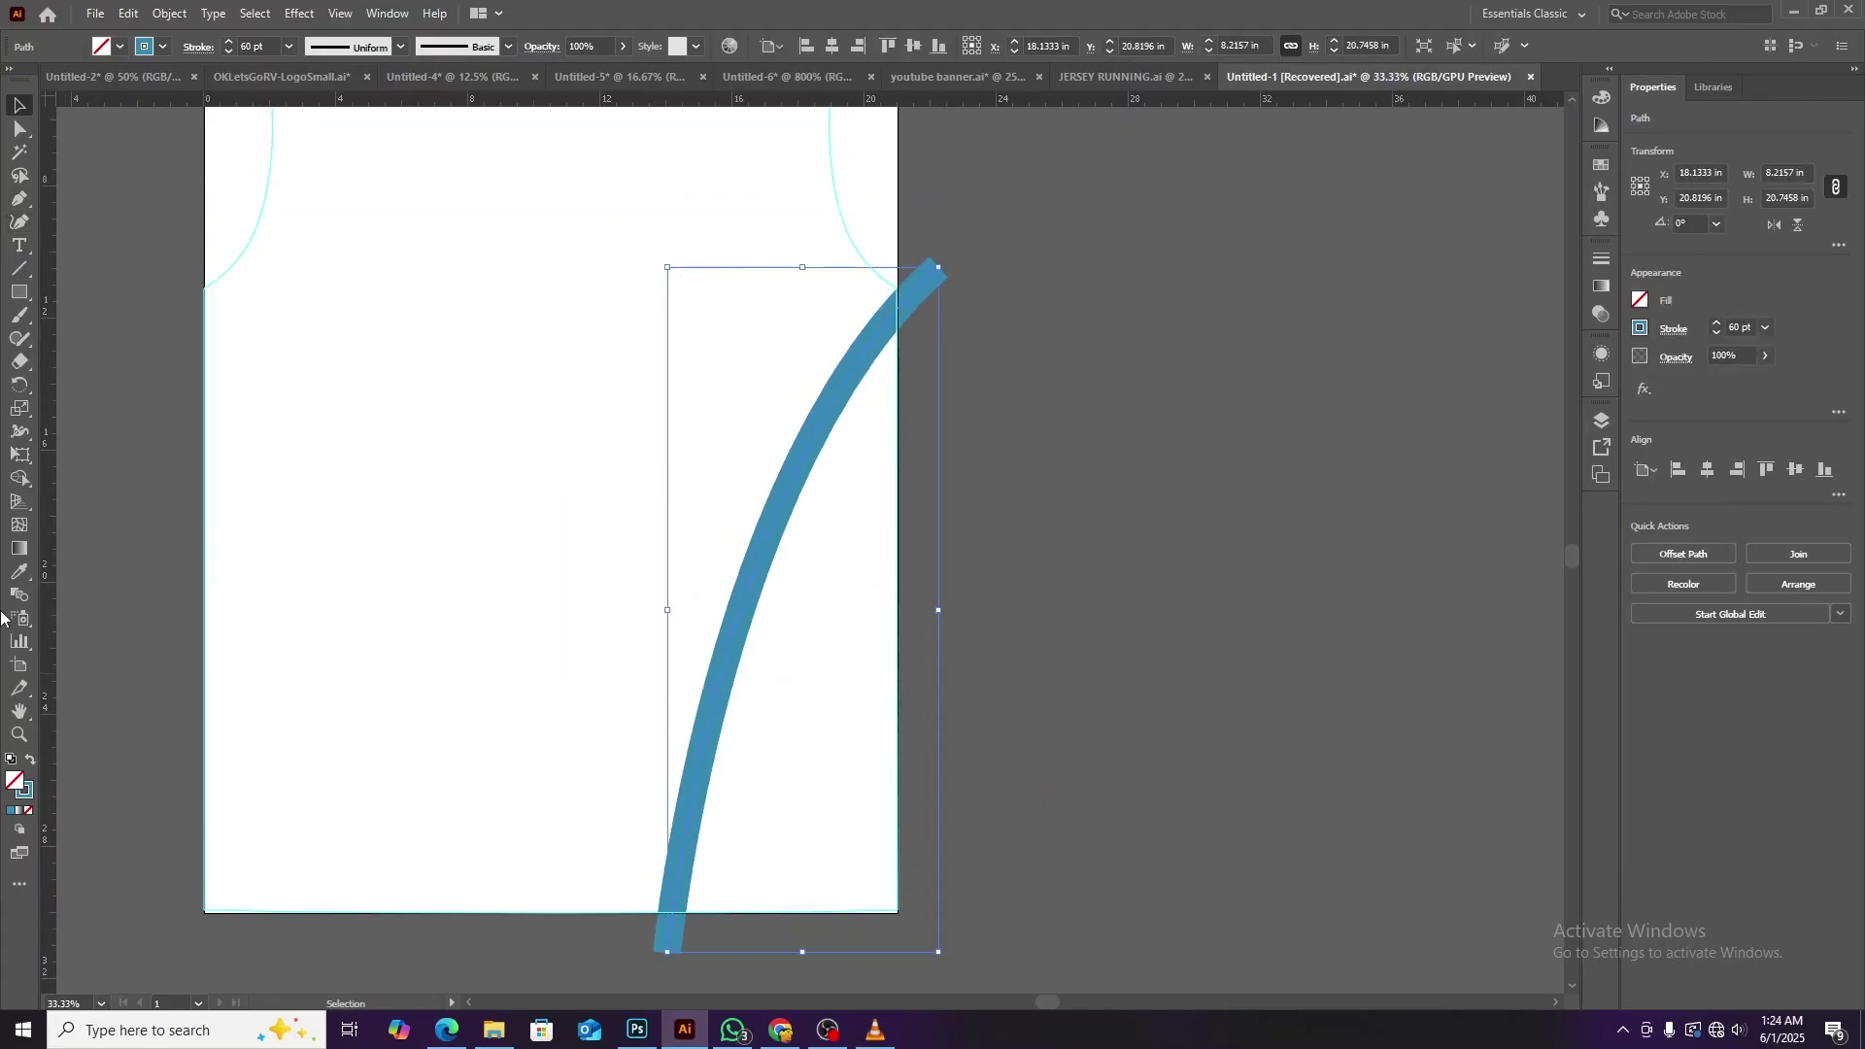
{"action": "key", "text": "shift+w"}
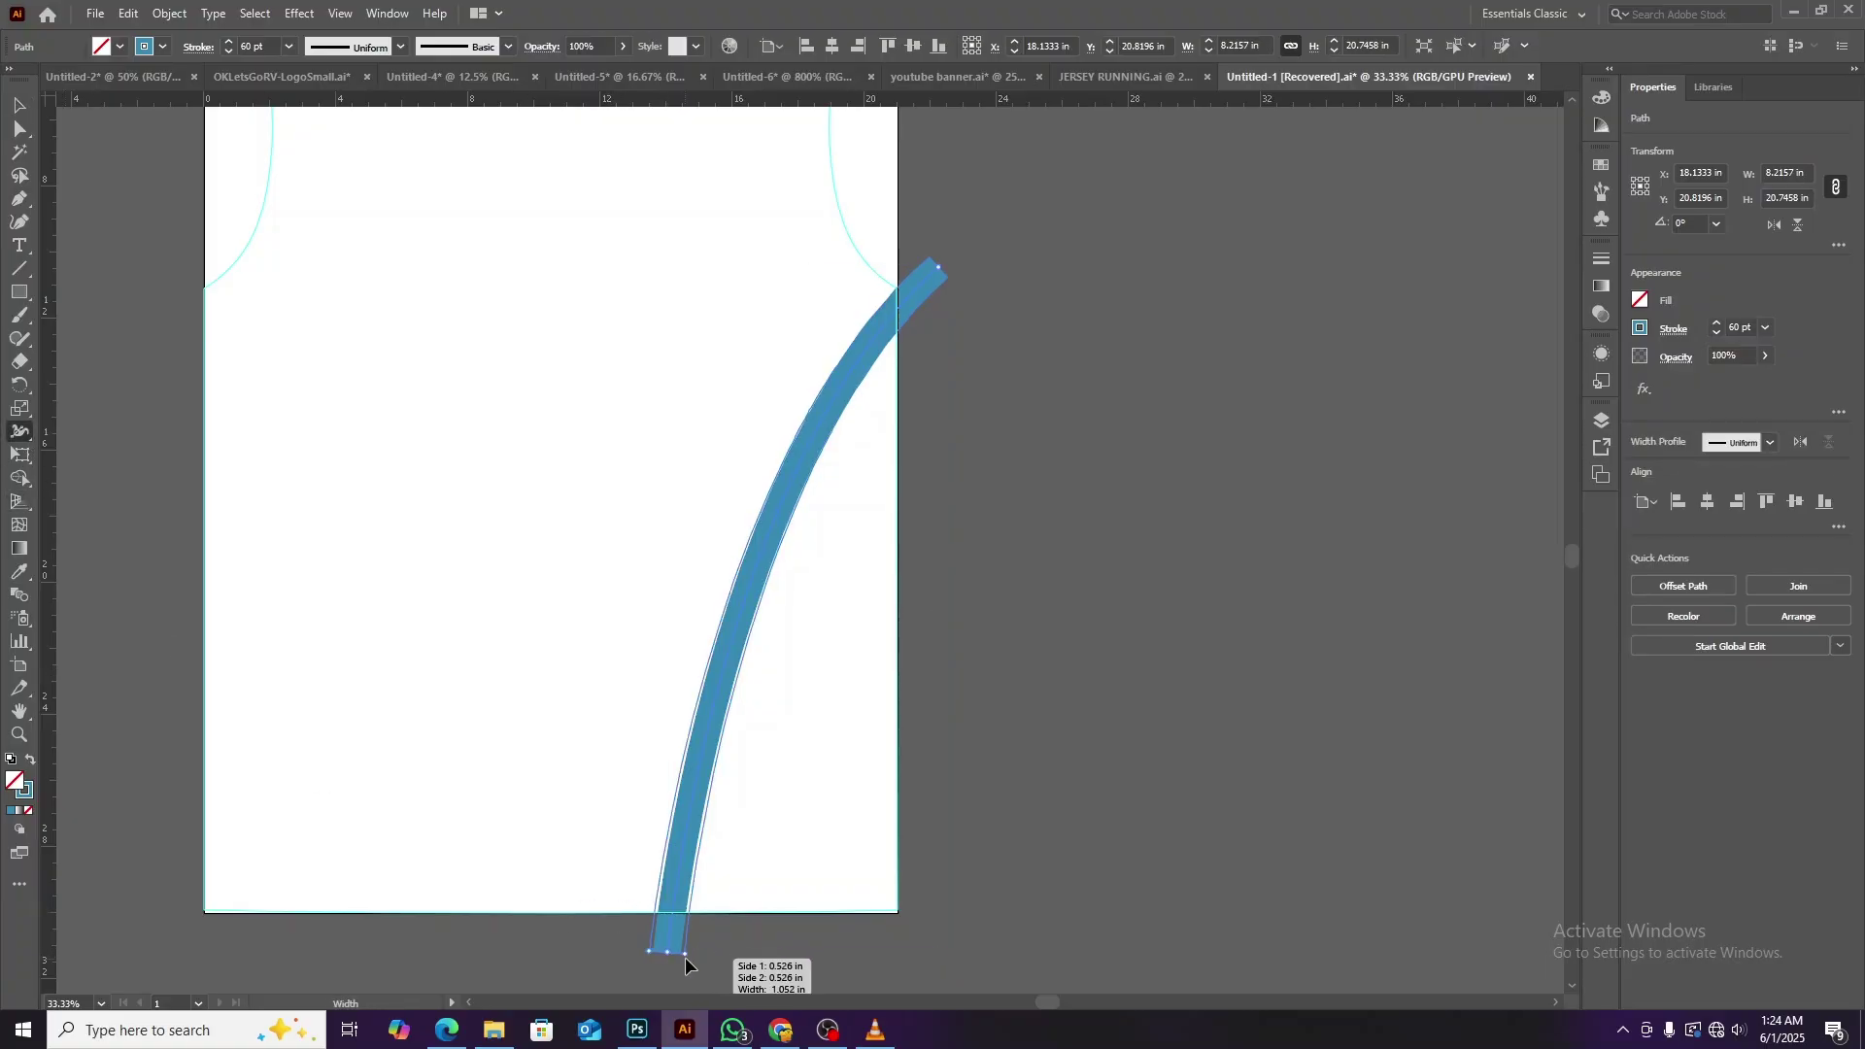
{"action": "left_click_drag", "start_coordinate": [652, 958], "coordinate": [672, 972]}
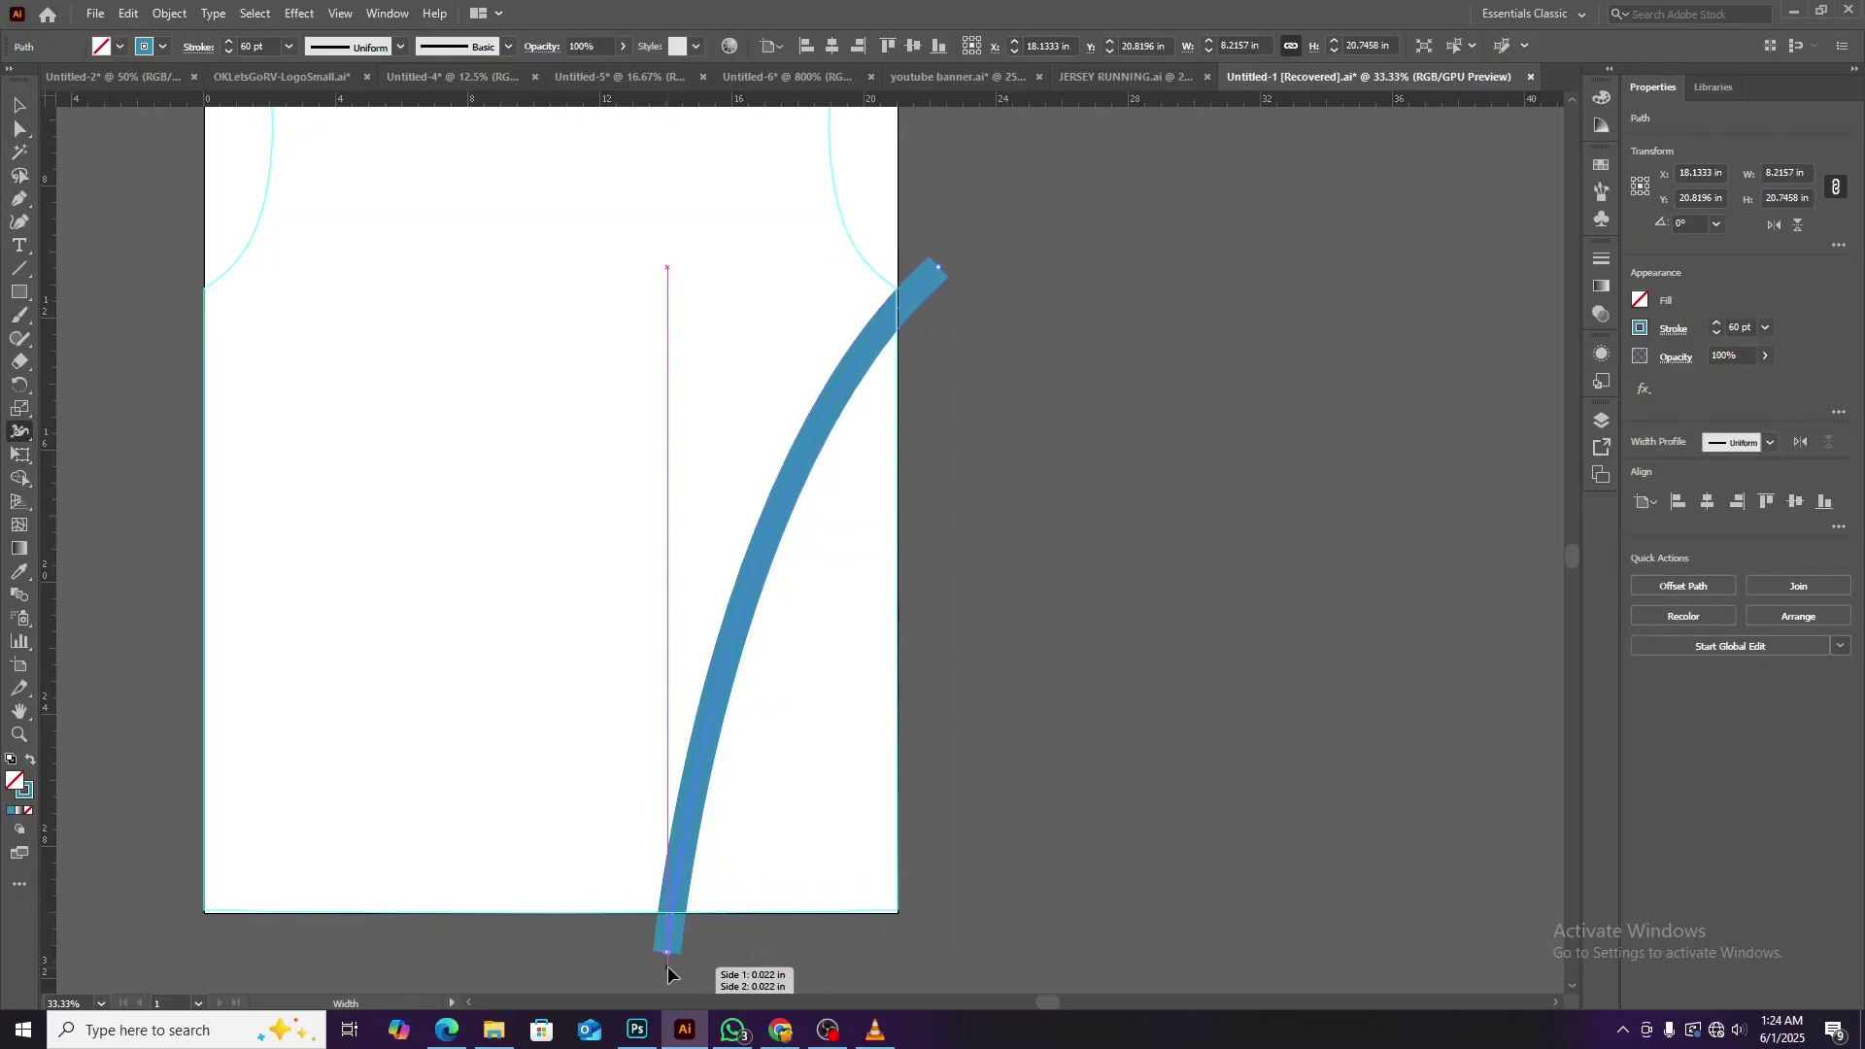
{"action": "key", "text": "v"}
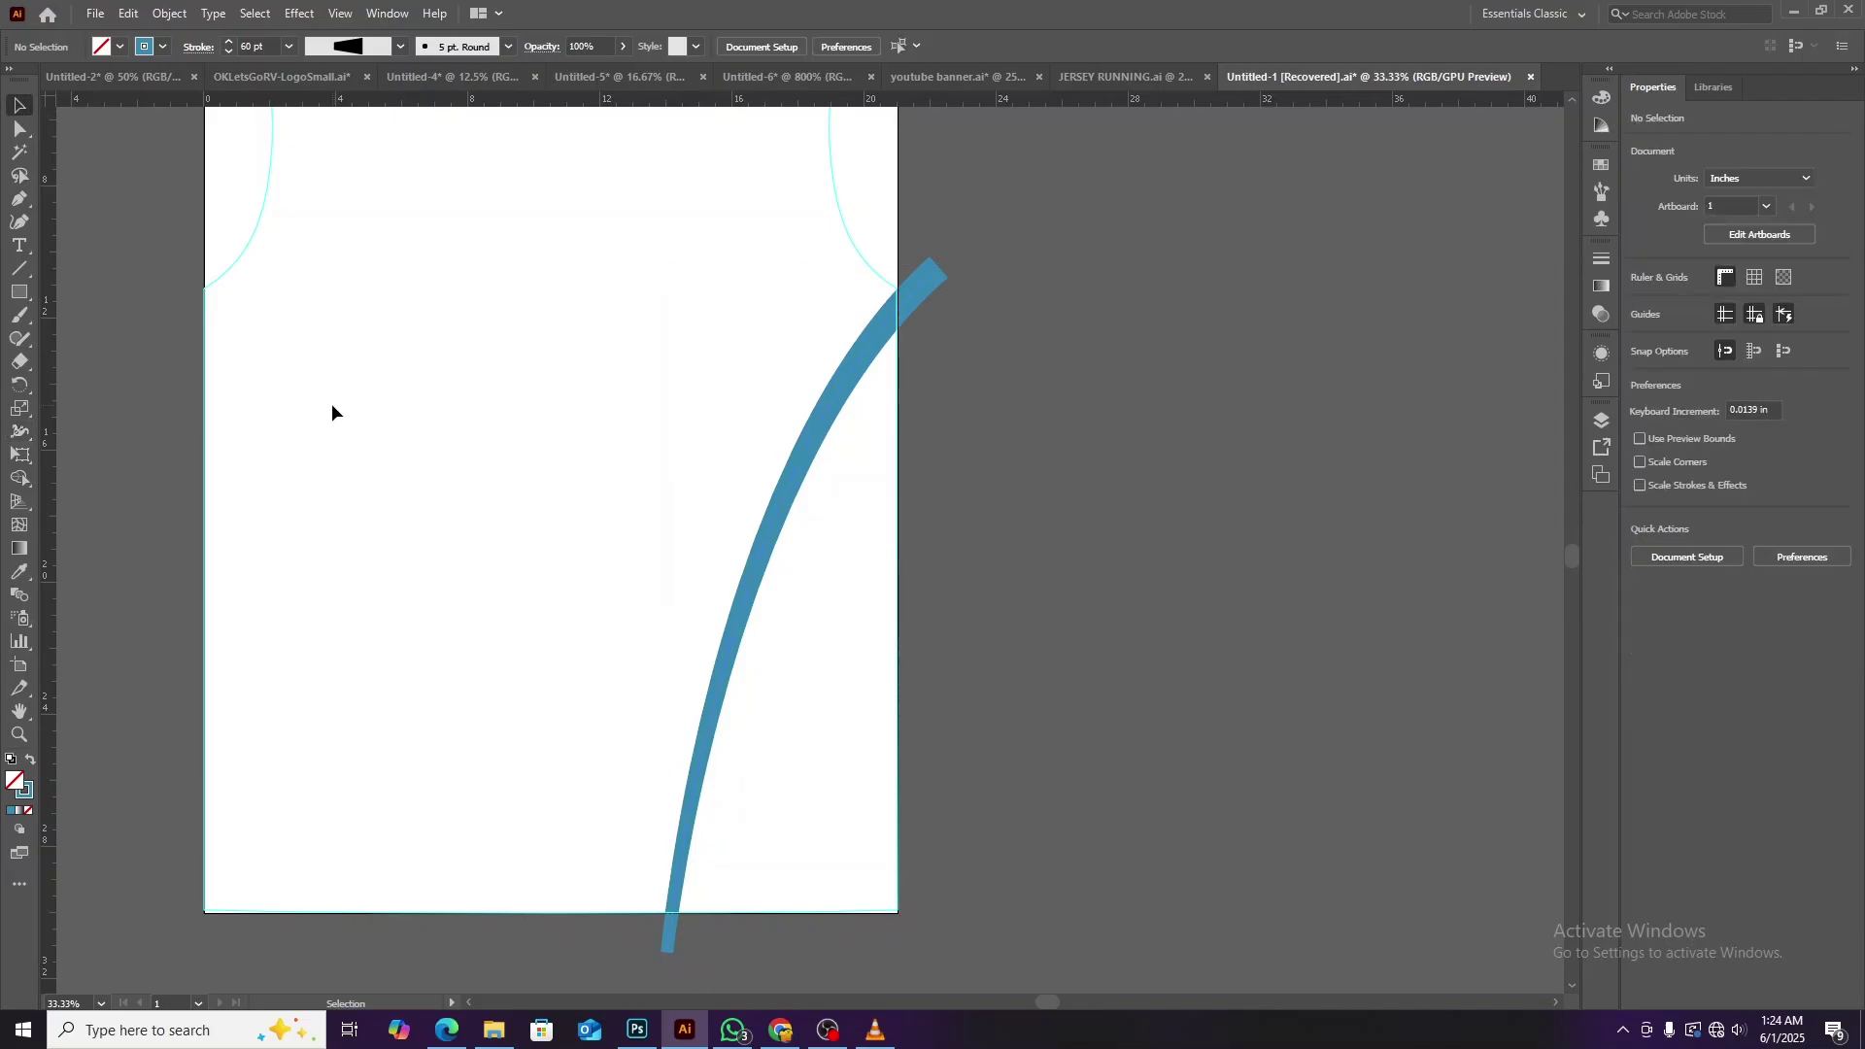
{"action": "left_click", "coordinate": [756, 547]}
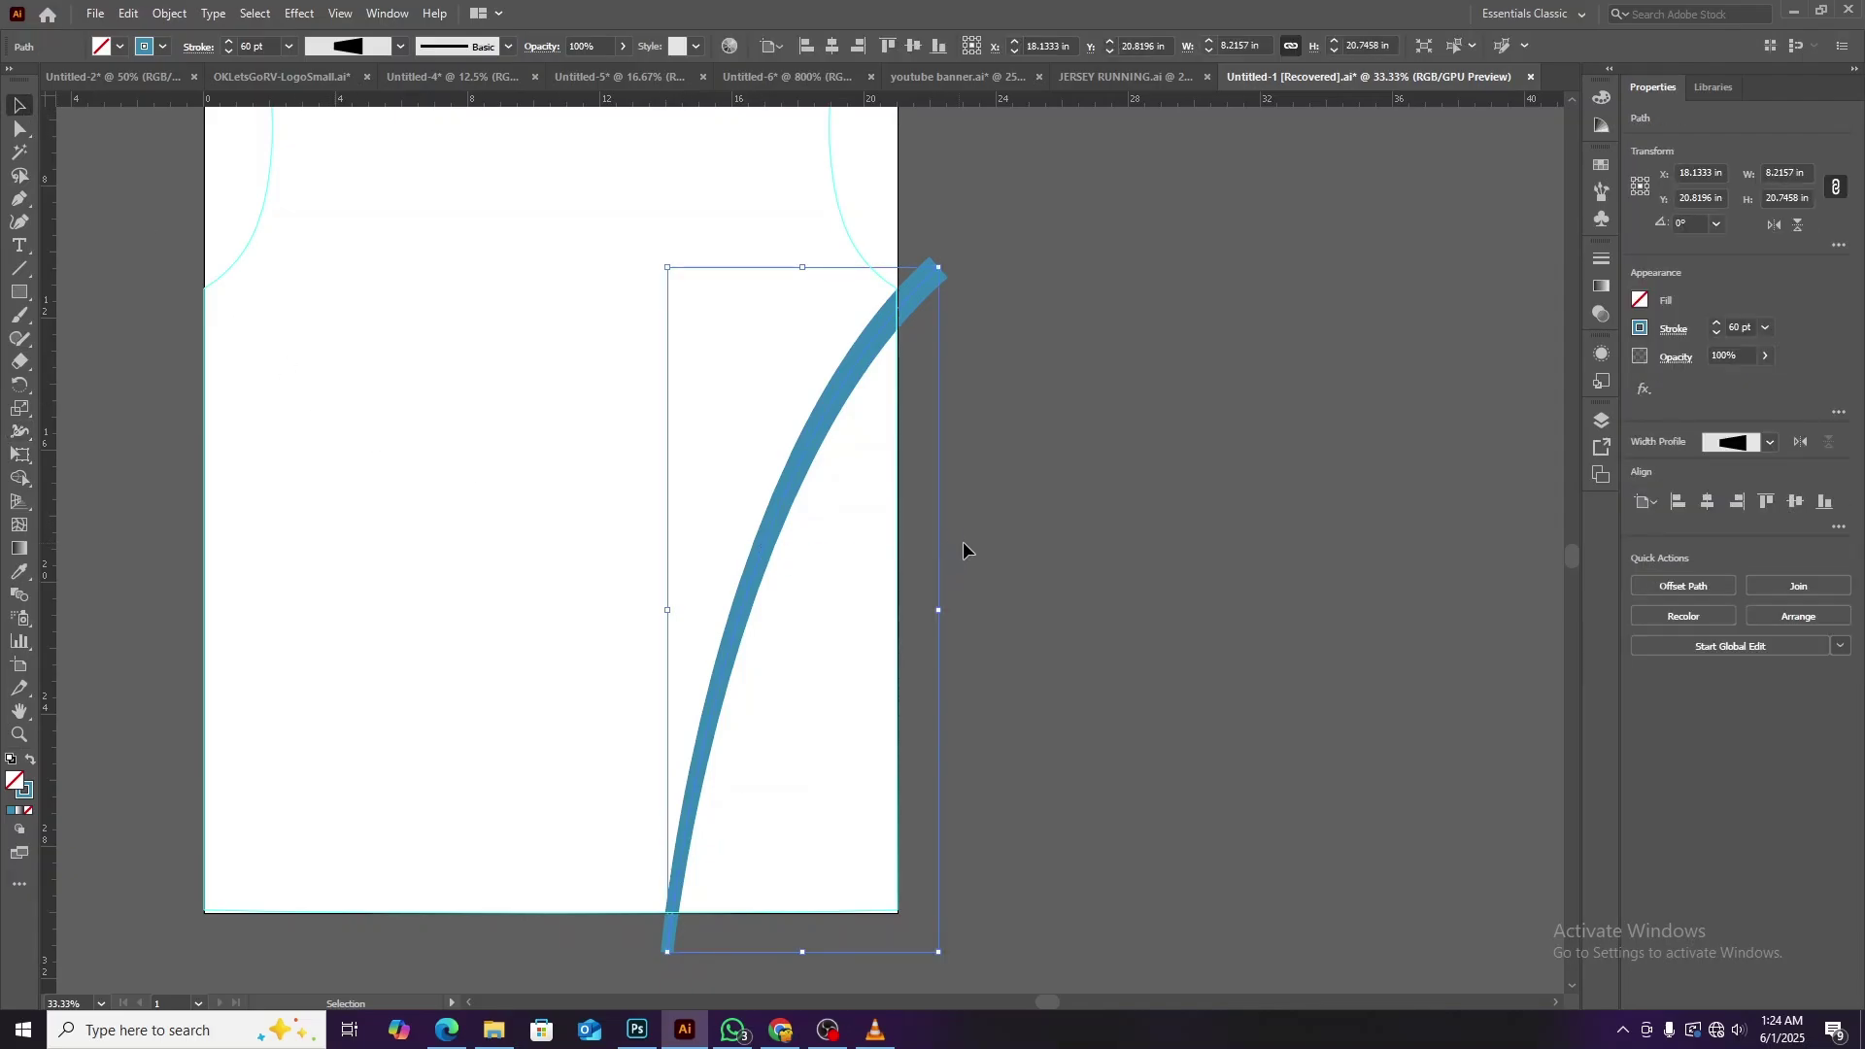
Make a reflected copy of the tapered curve via Transform > Reflect > Copy.
{"action": "right_click", "coordinate": [1025, 550]}
{"action": "mouse_move", "coordinate": [1083, 845]}
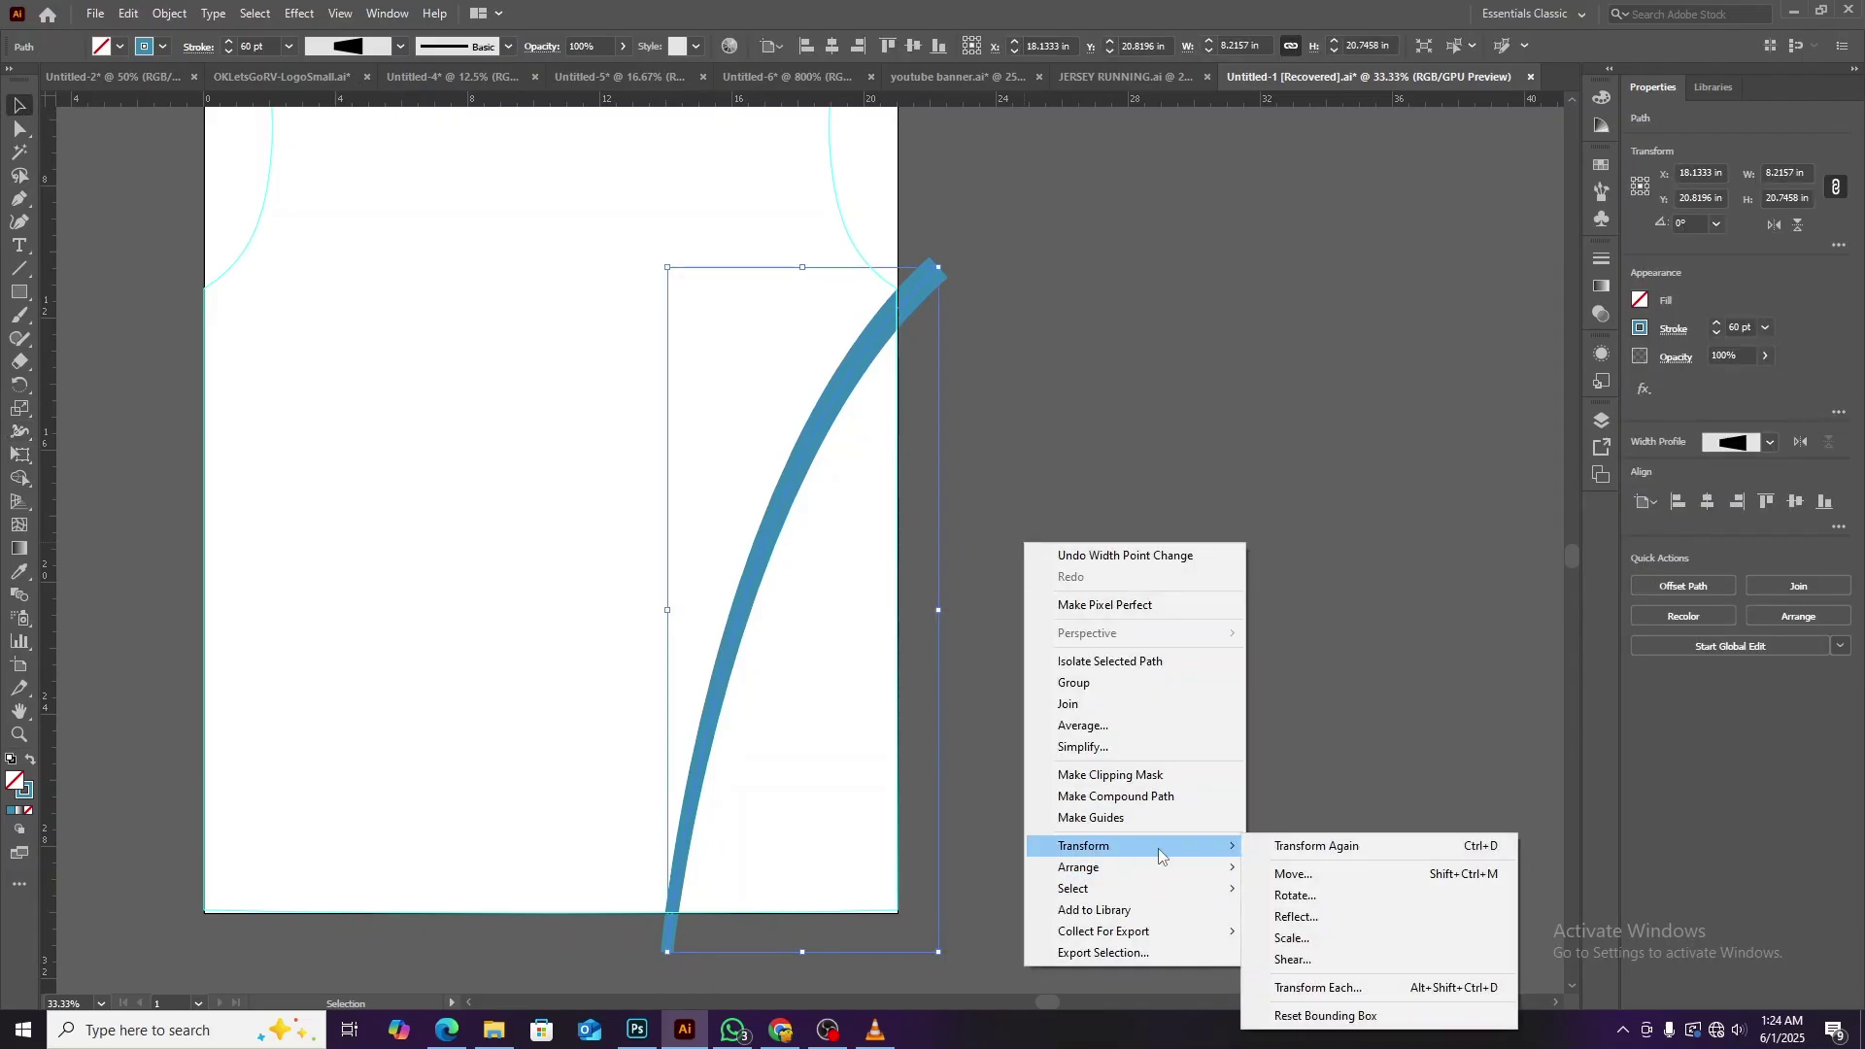
{"action": "left_click", "coordinate": [1292, 916]}
{"action": "left_click", "coordinate": [853, 644]}
{"action": "left_click", "coordinate": [861, 620]}
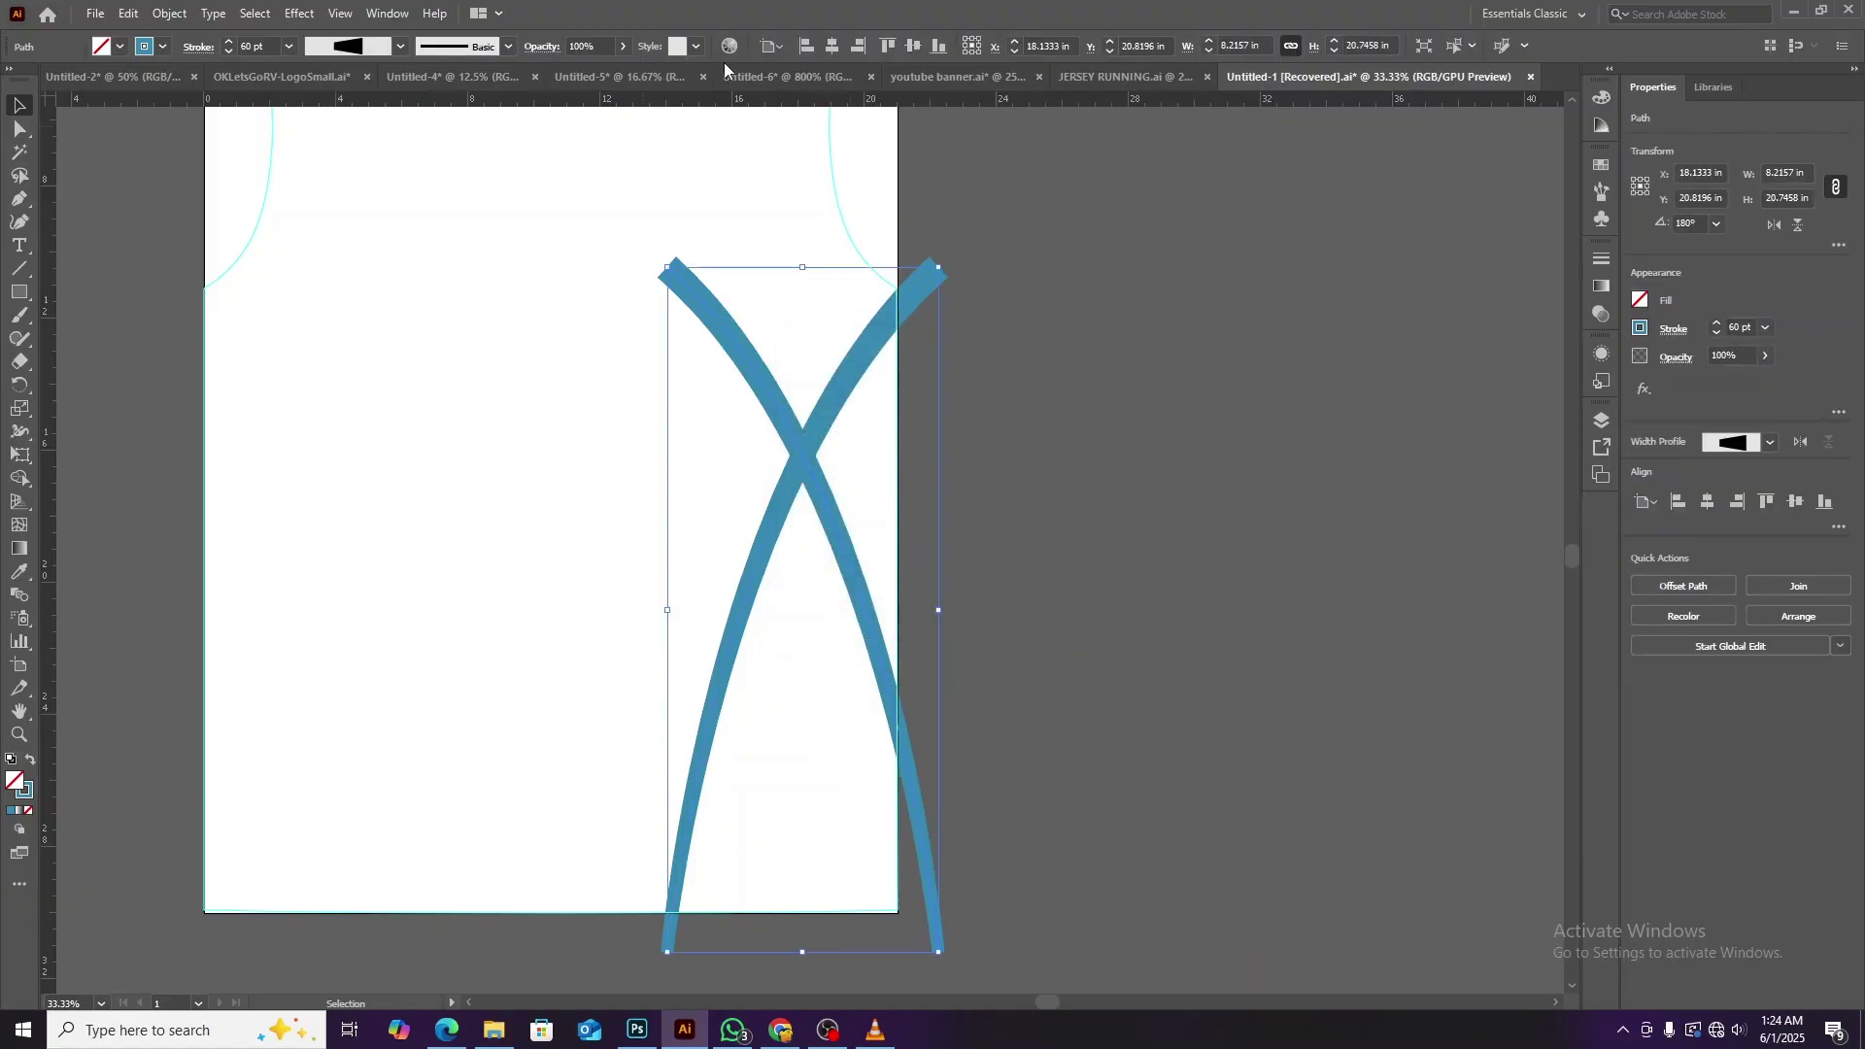
{"action": "left_click", "coordinate": [805, 48]}
Nudge the mirrored curve left onto the jersey's left side, then select both curves.
{"action": "key", "text": "Left"}
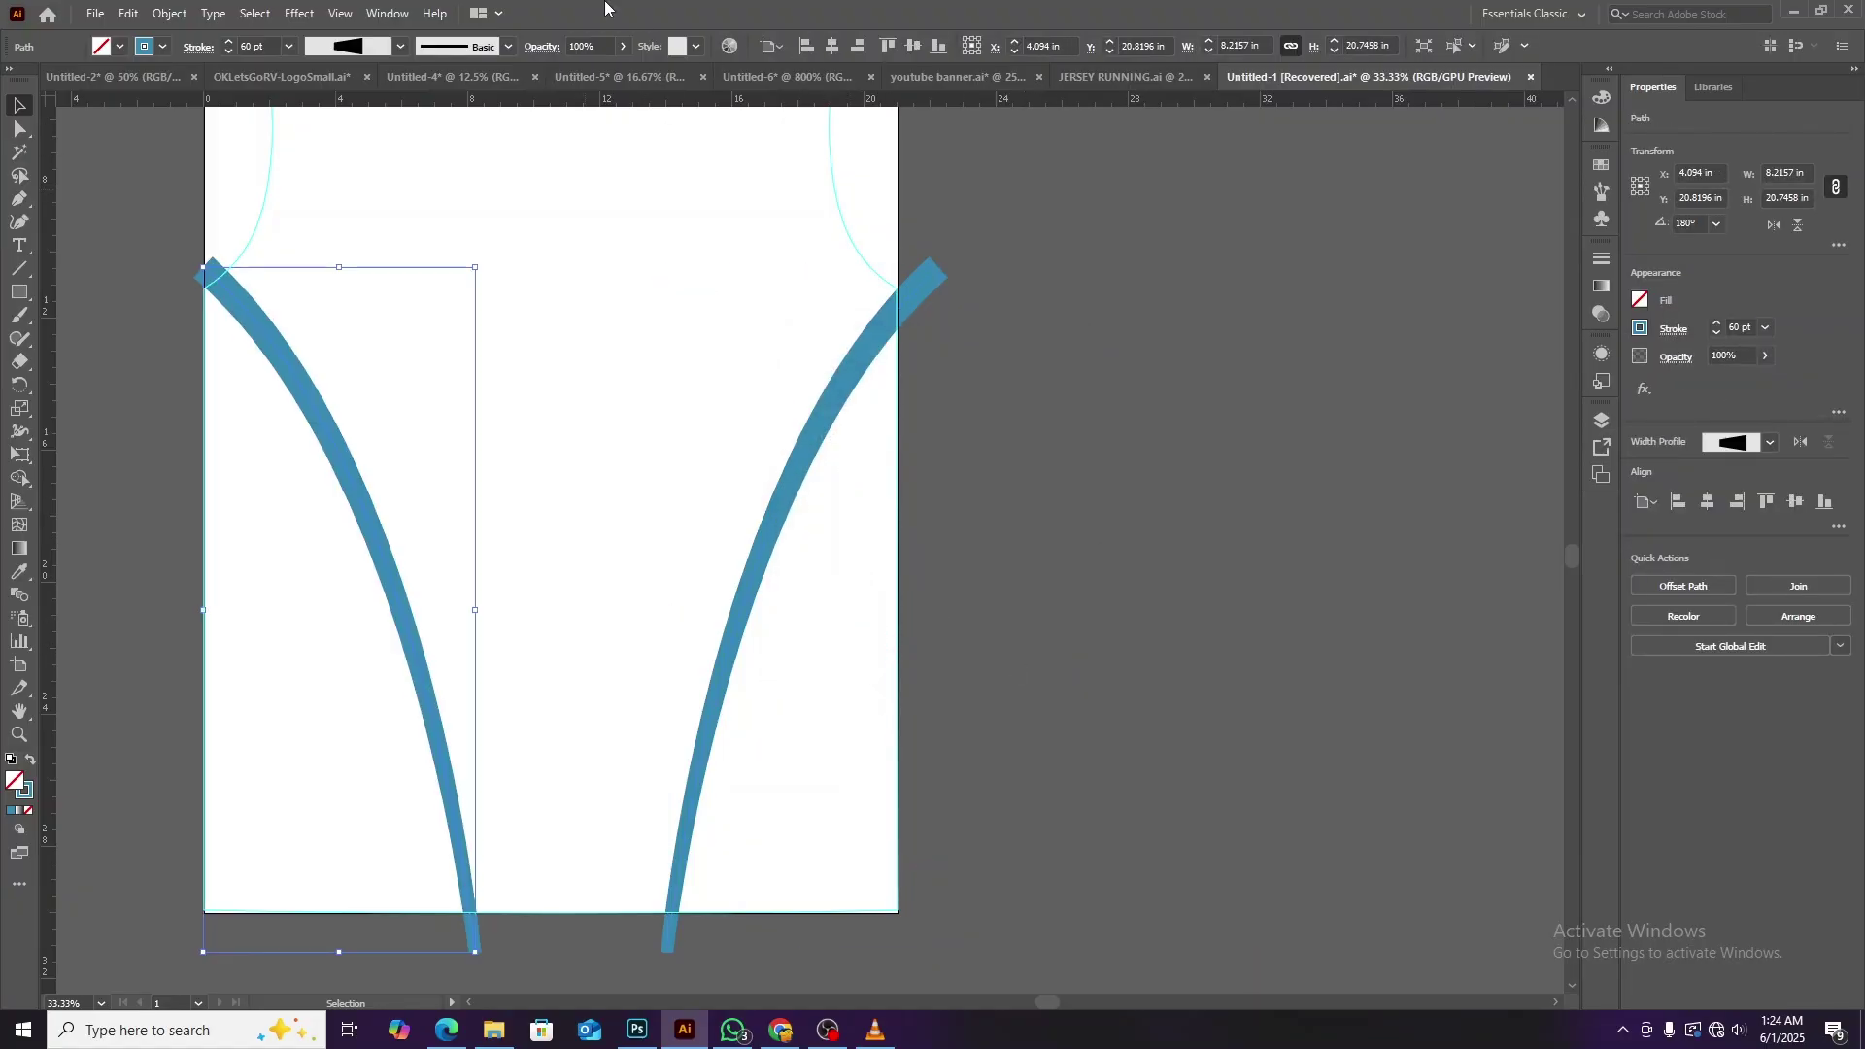
{"action": "left_click", "coordinate": [805, 48]}
{"action": "key", "text": "ctrl+k"}
{"action": "type", "text": "20"}
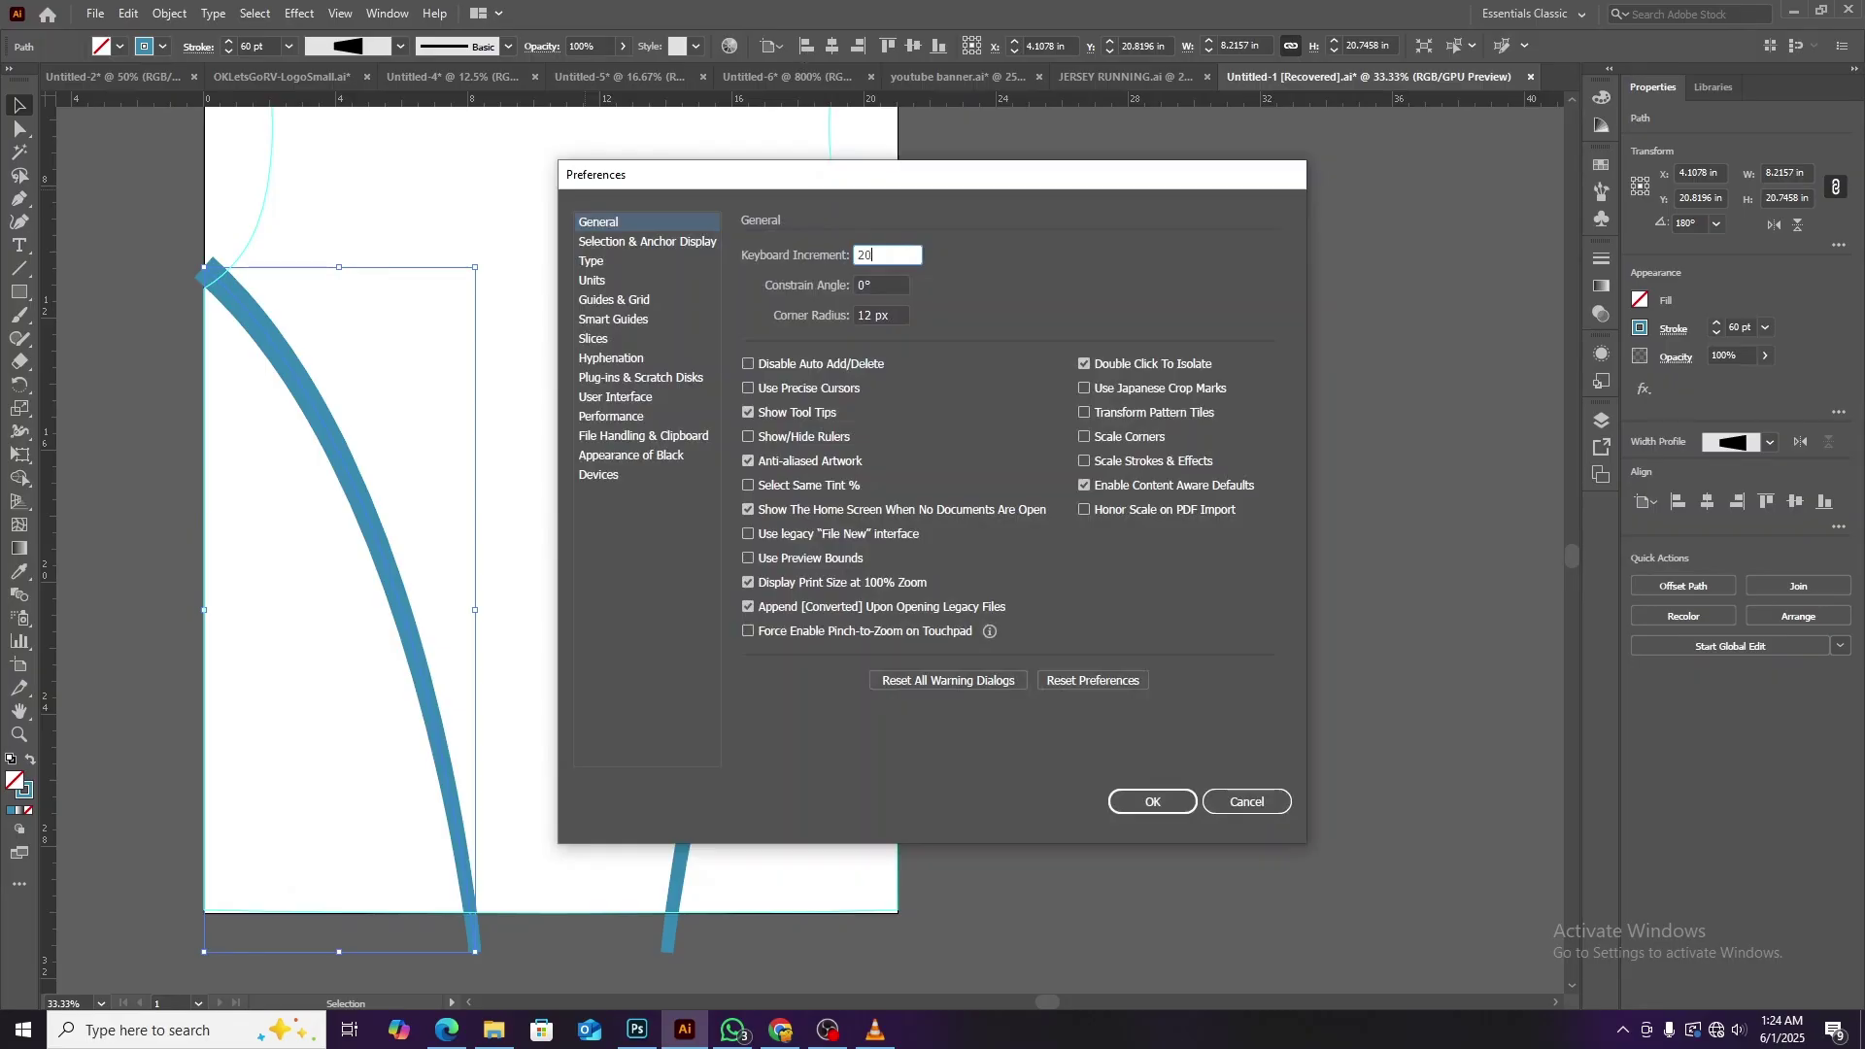
{"action": "key", "text": "Return"}
{"action": "key", "text": "Left"}
{"action": "key", "text": "Left"}
{"action": "key", "text": "Left"}
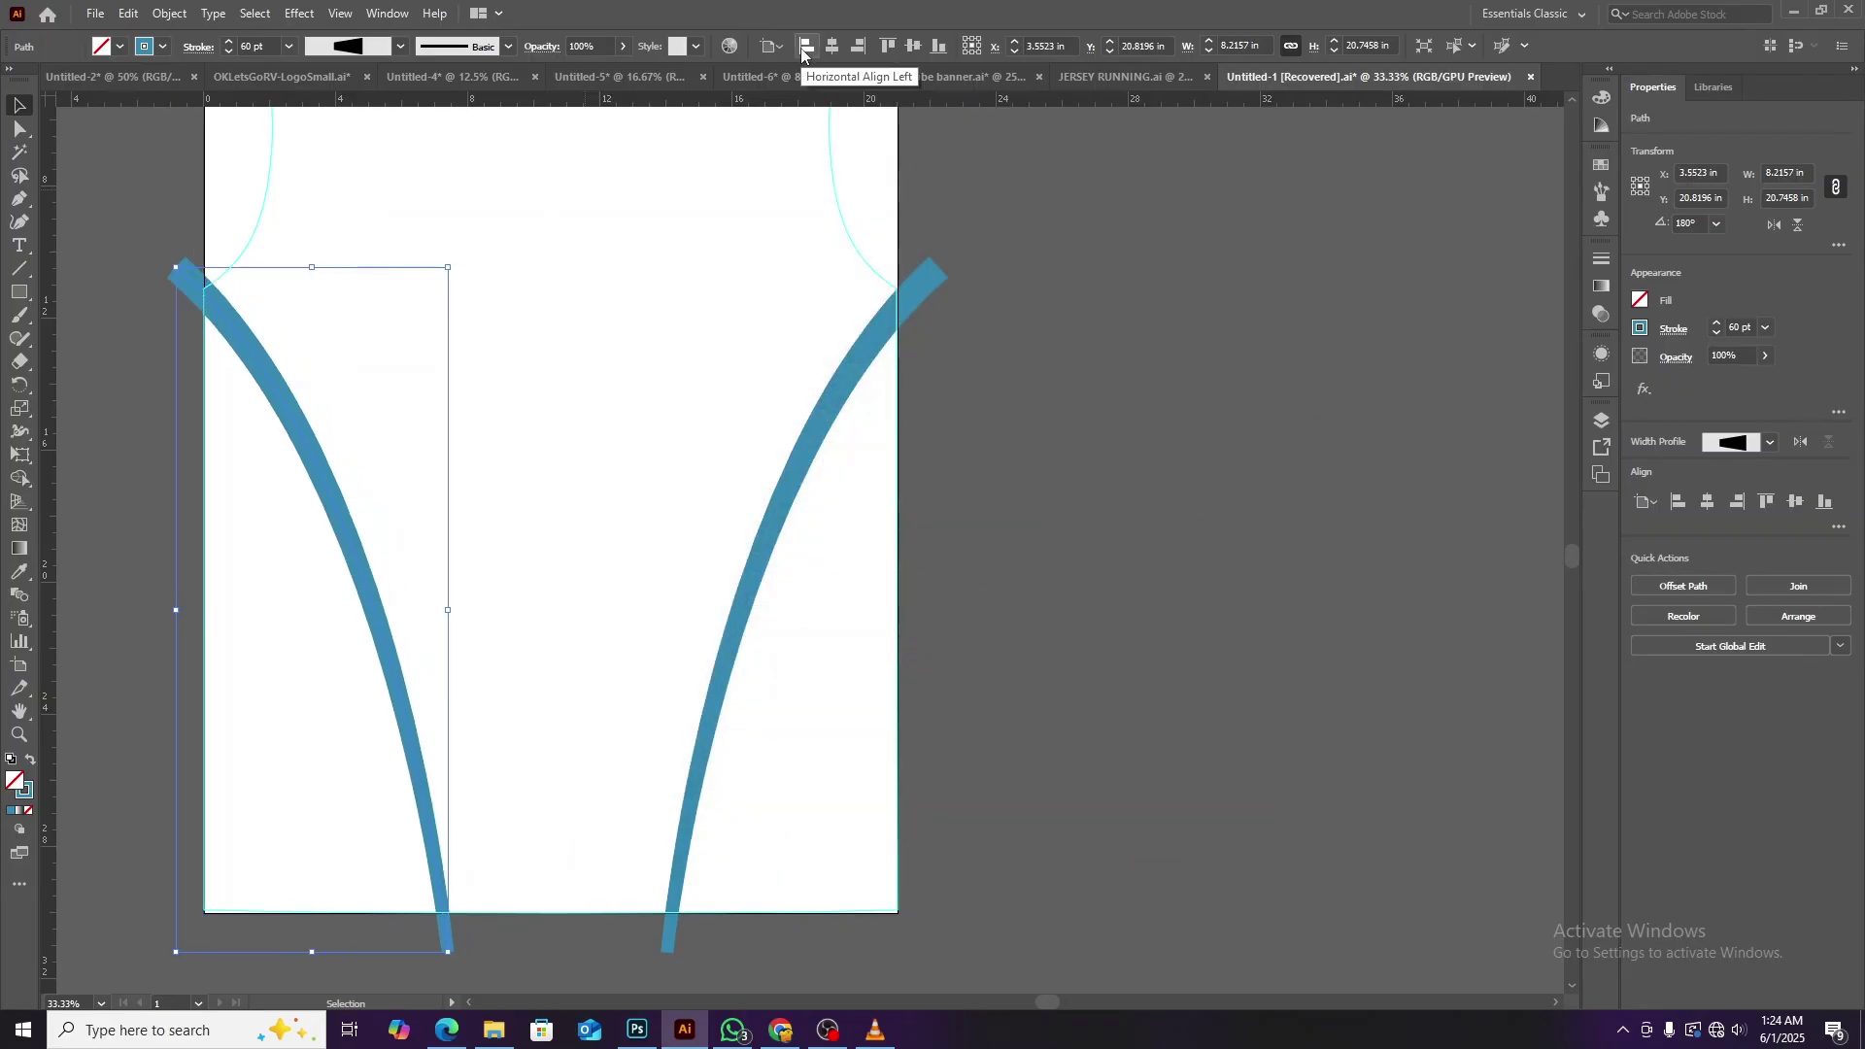
{"action": "key", "text": "Left"}
{"action": "left_click", "coordinate": [1030, 409]}
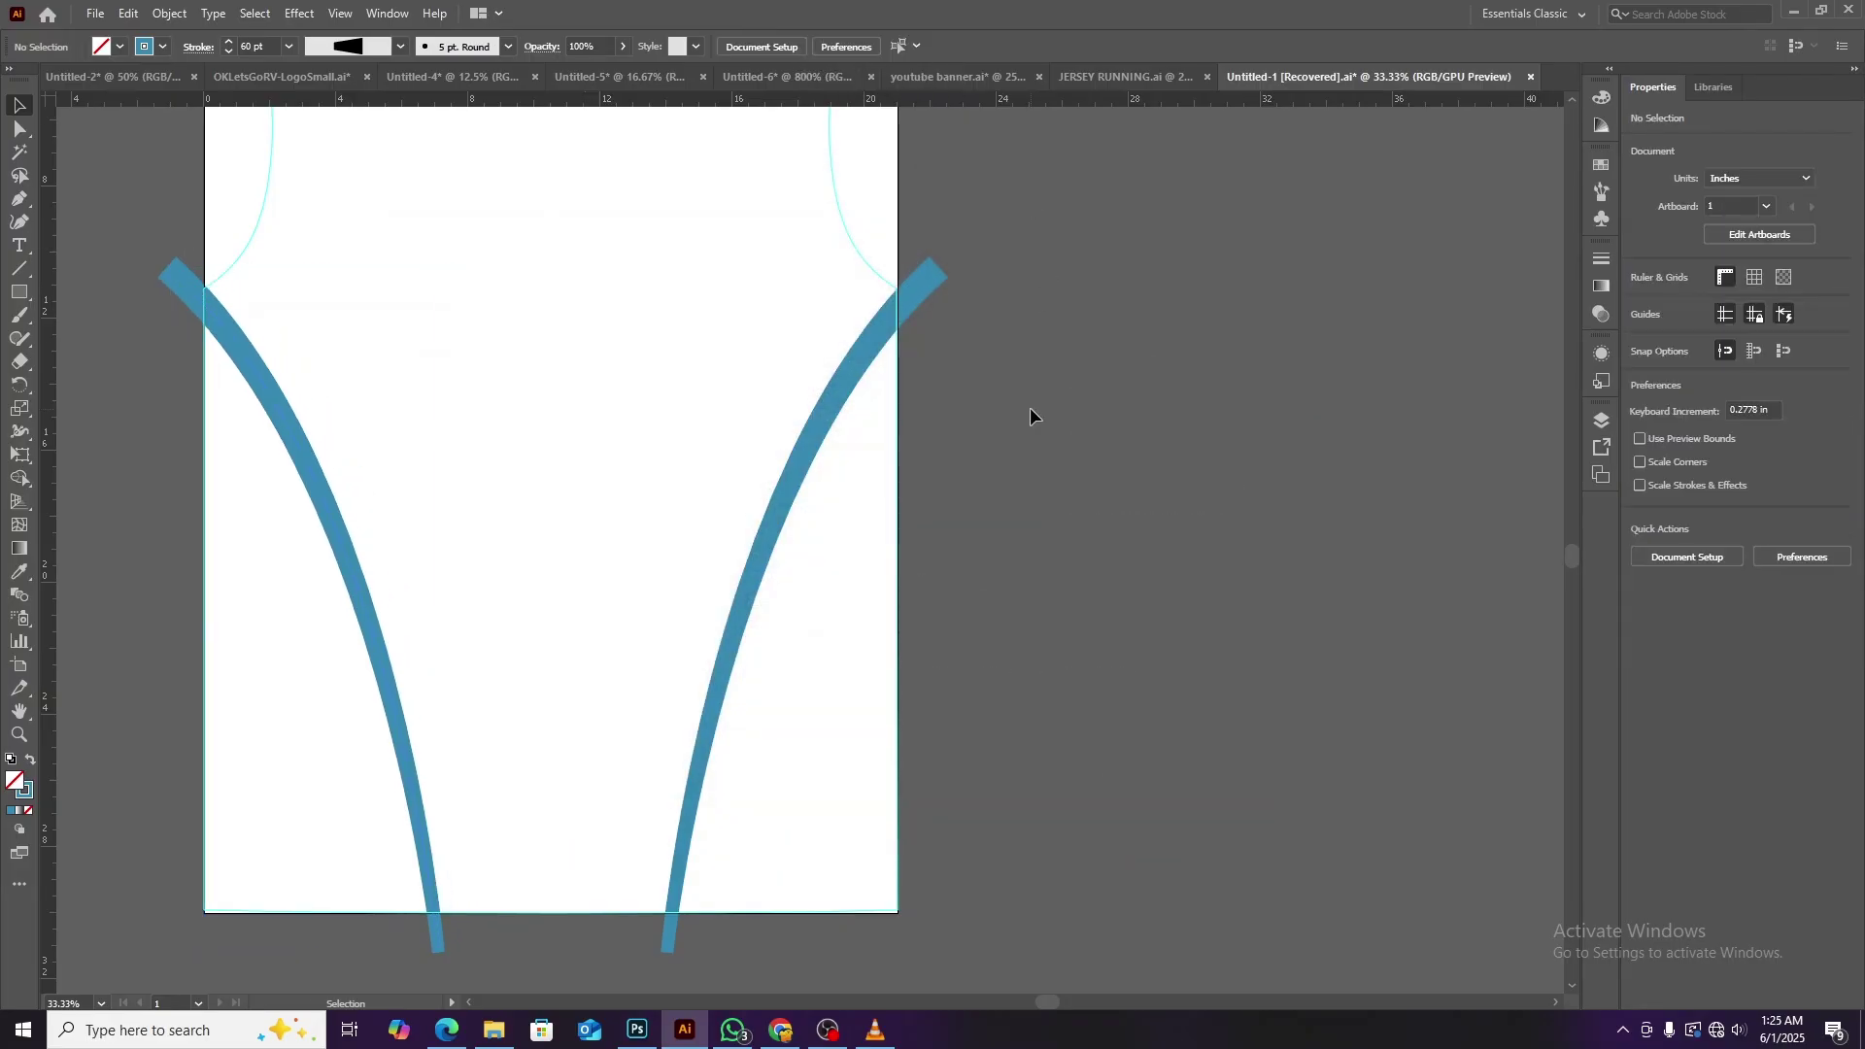
{"action": "left_click", "coordinate": [357, 573]}
{"action": "left_click_drag", "start_coordinate": [348, 567], "coordinate": [398, 559]}
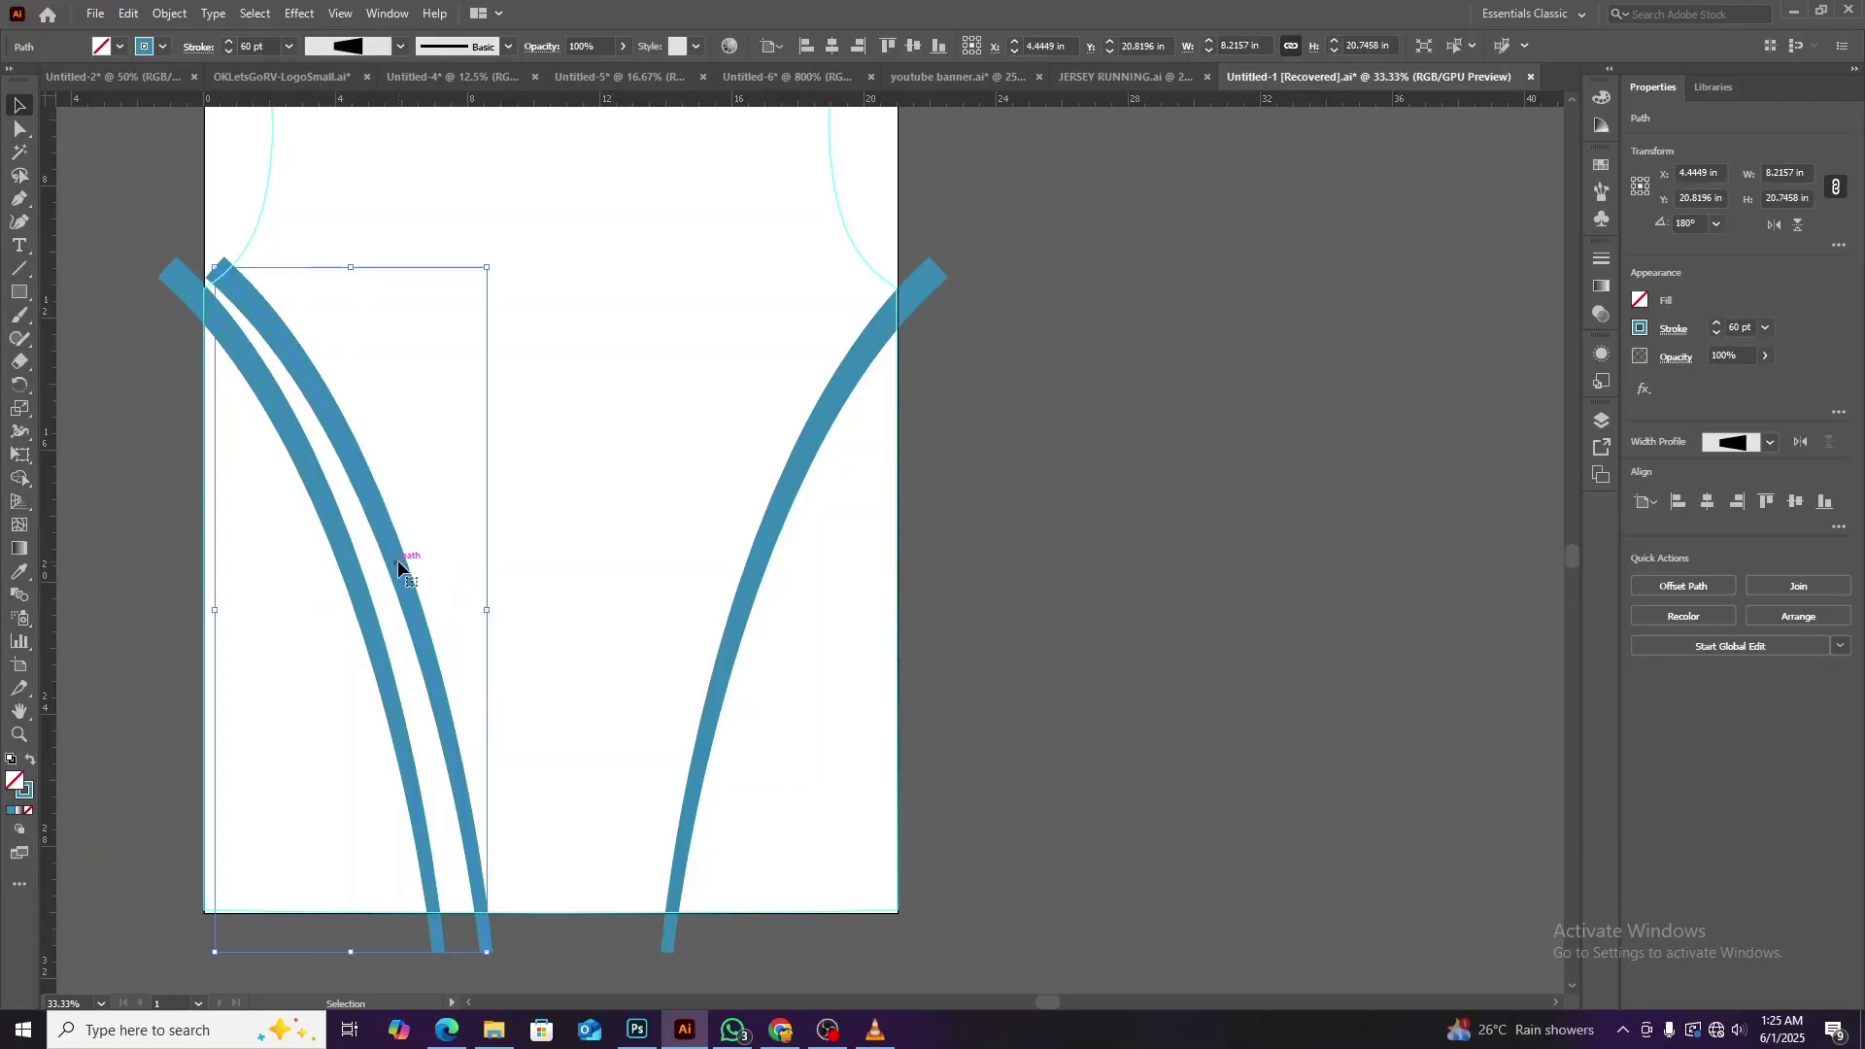
{"action": "key", "text": "Delete"}
{"action": "key", "text": "ctrl+a"}
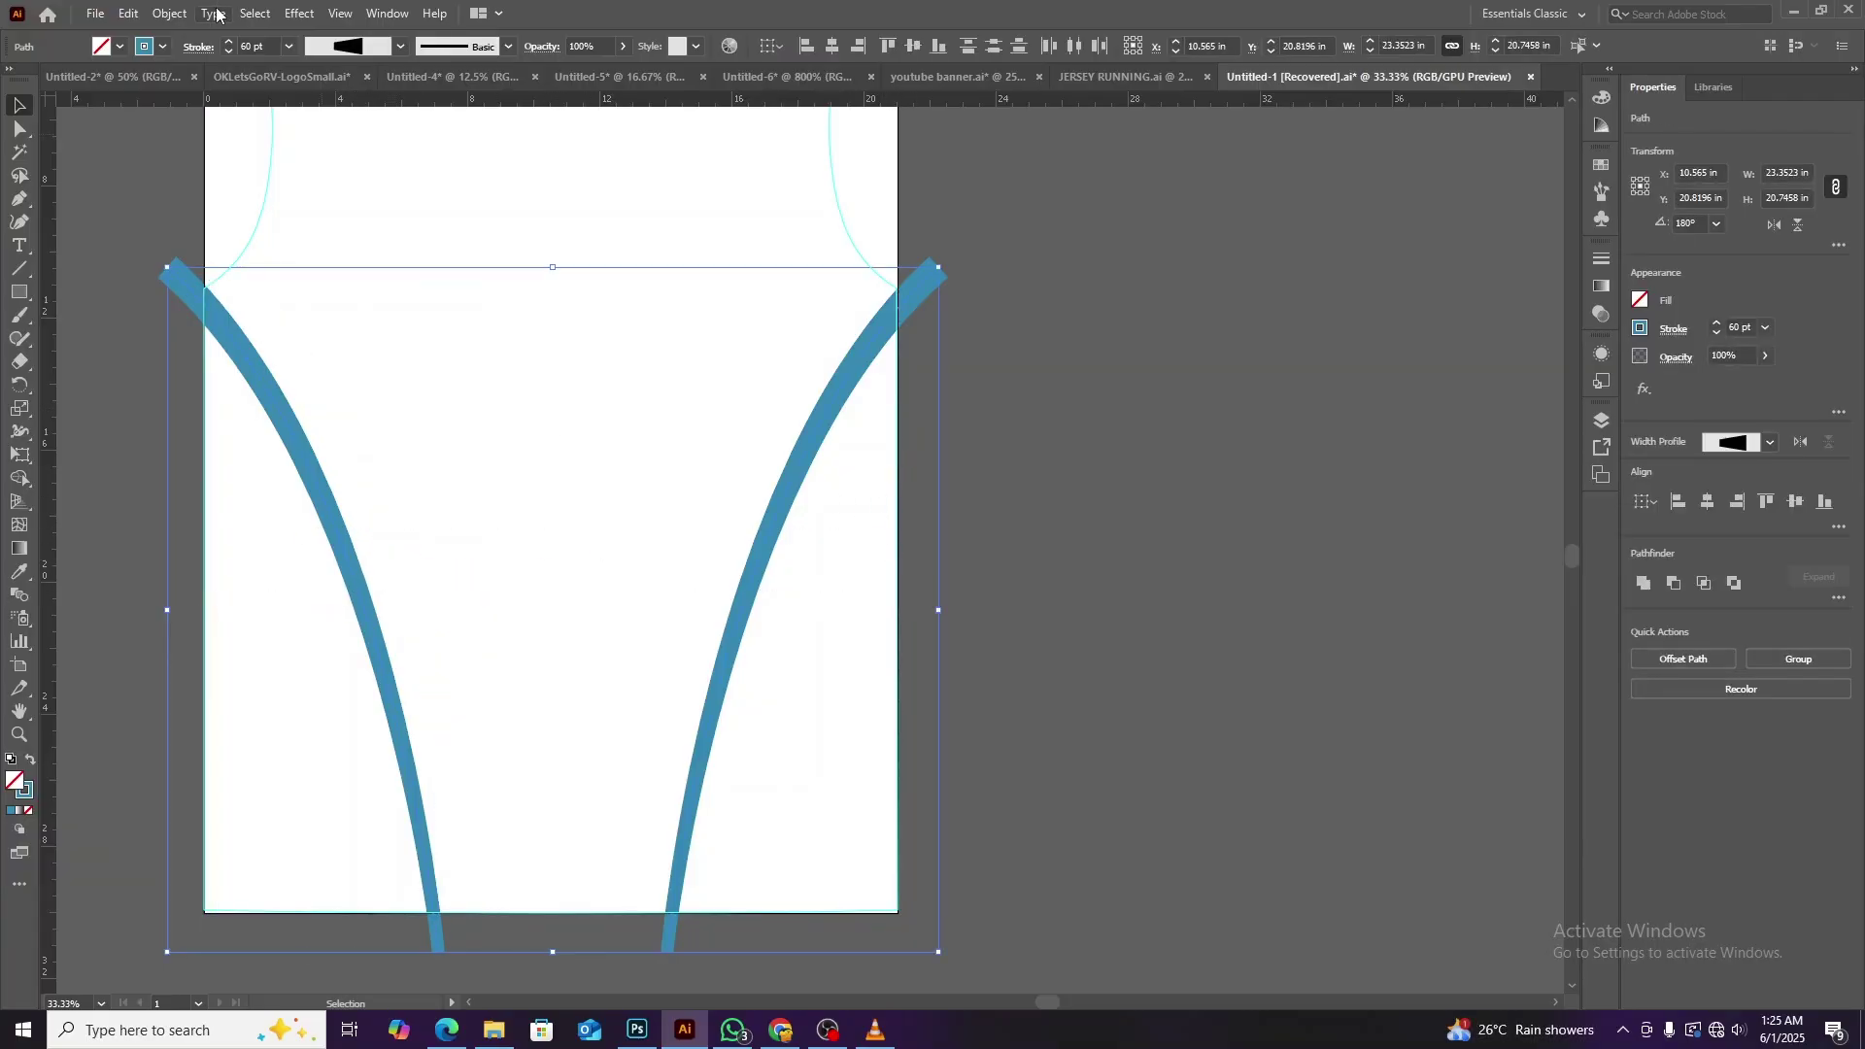
Blend the left and right strokes using Specified Steps spacing, raising the step count by three.
{"action": "left_click", "coordinate": [20, 595]}
{"action": "left_click", "coordinate": [338, 538]}
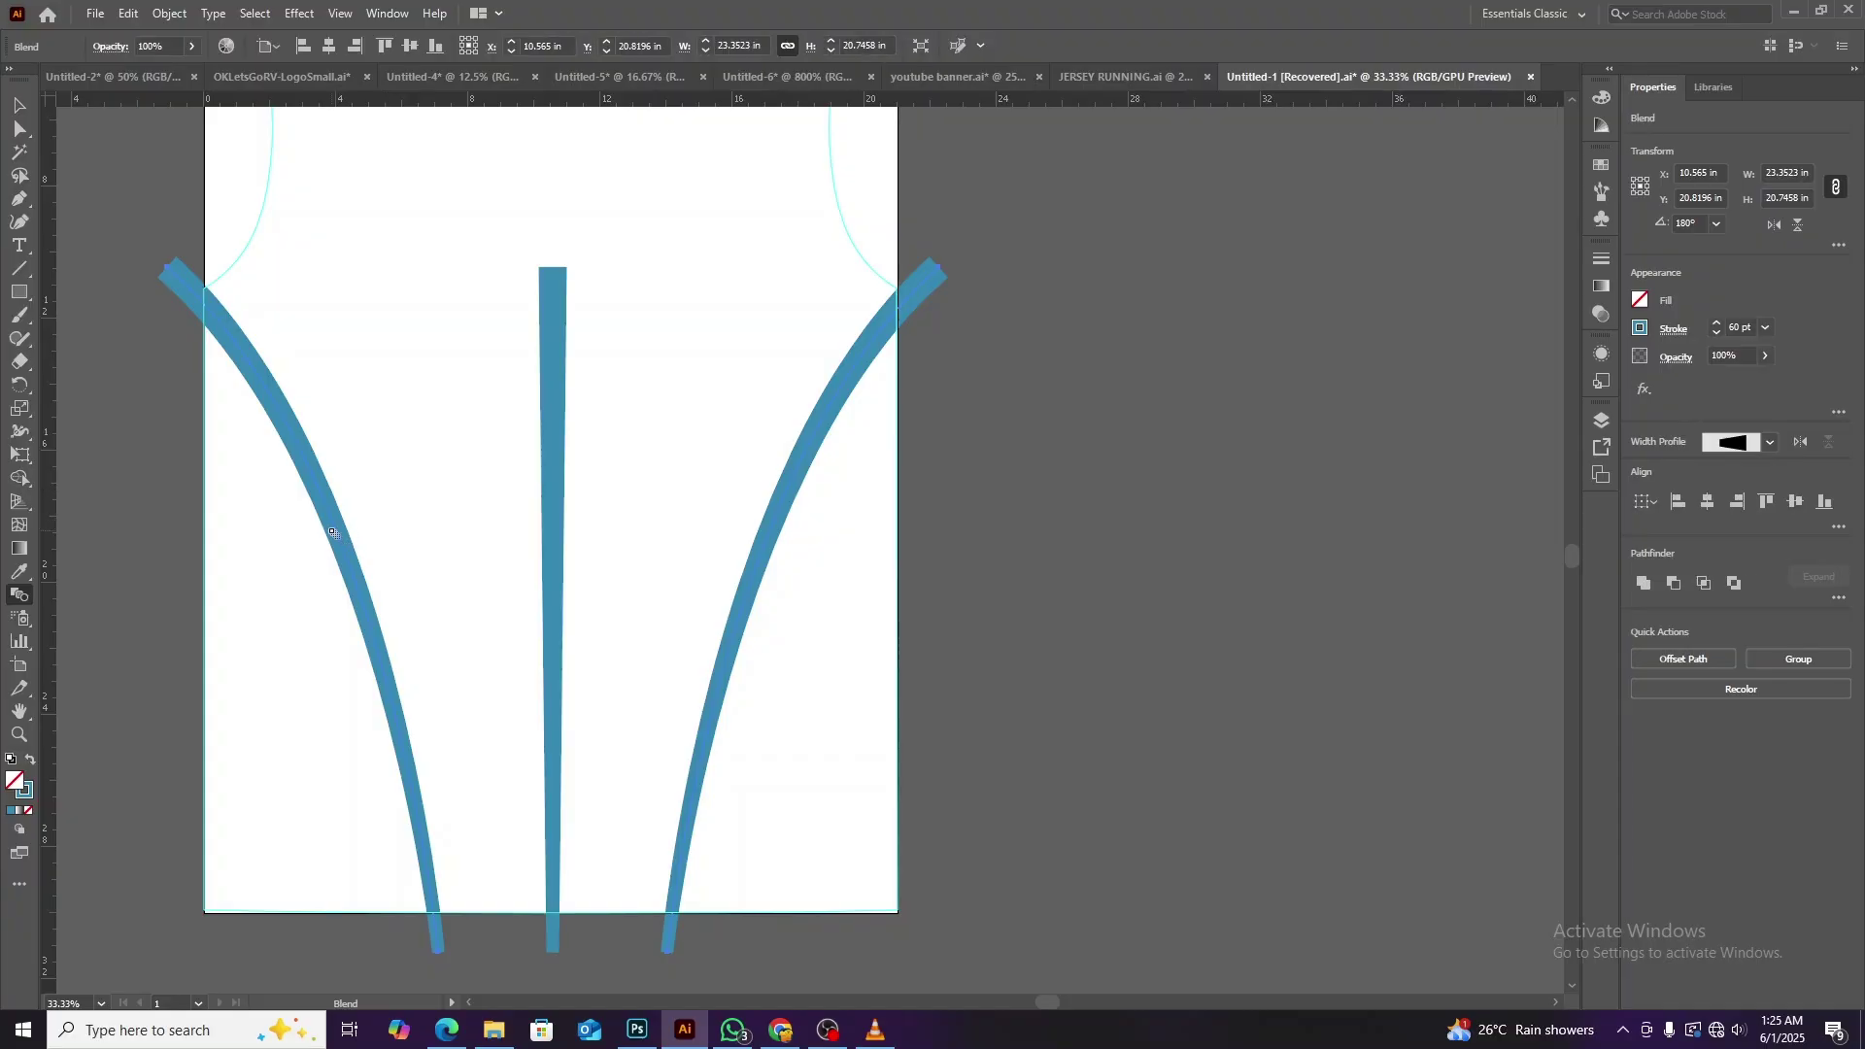
{"action": "double_click", "coordinate": [22, 603]}
{"action": "mouse_move", "coordinate": [974, 421]}
{"action": "left_mouse_down"}
{"action": "mouse_move", "coordinate": [1586, 399]}
{"action": "mouse_move", "coordinate": [1387, 379]}
{"action": "left_mouse_up"}
{"action": "left_click", "coordinate": [1327, 420]}
{"action": "left_click", "coordinate": [1323, 464]}
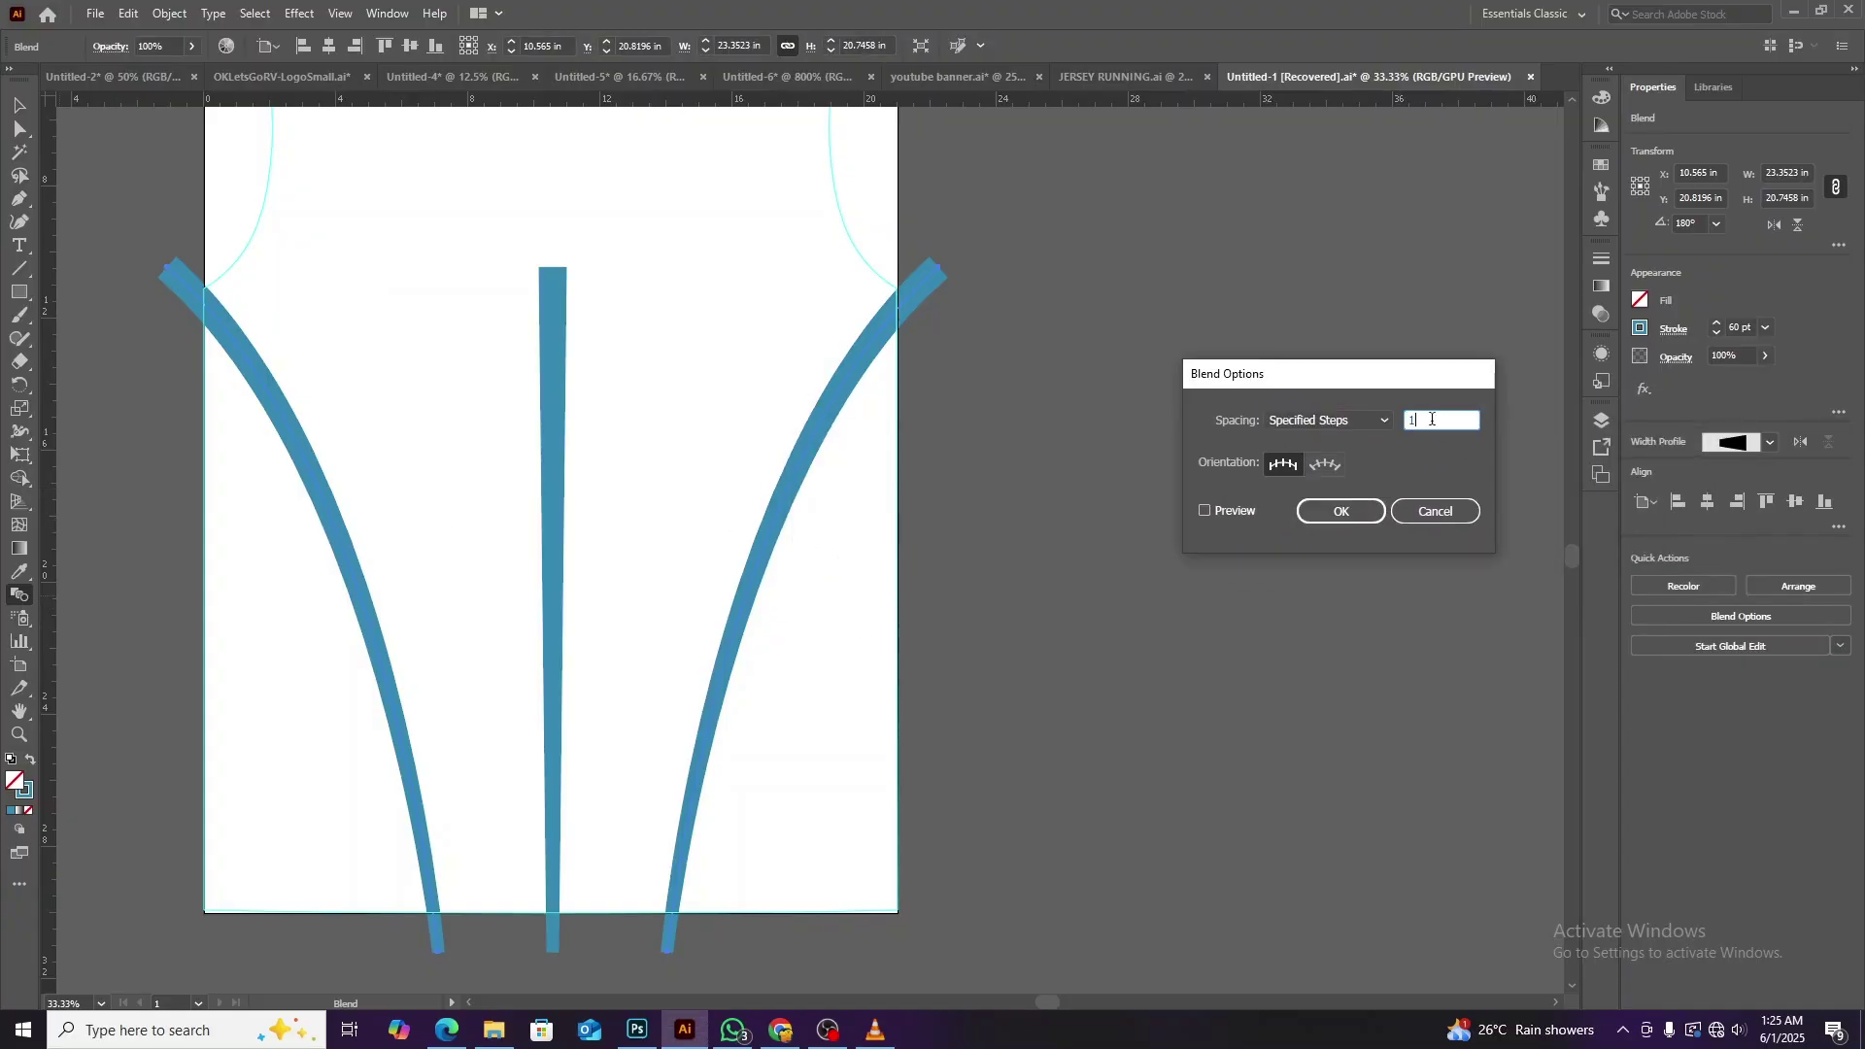
{"action": "left_click", "coordinate": [1205, 510]}
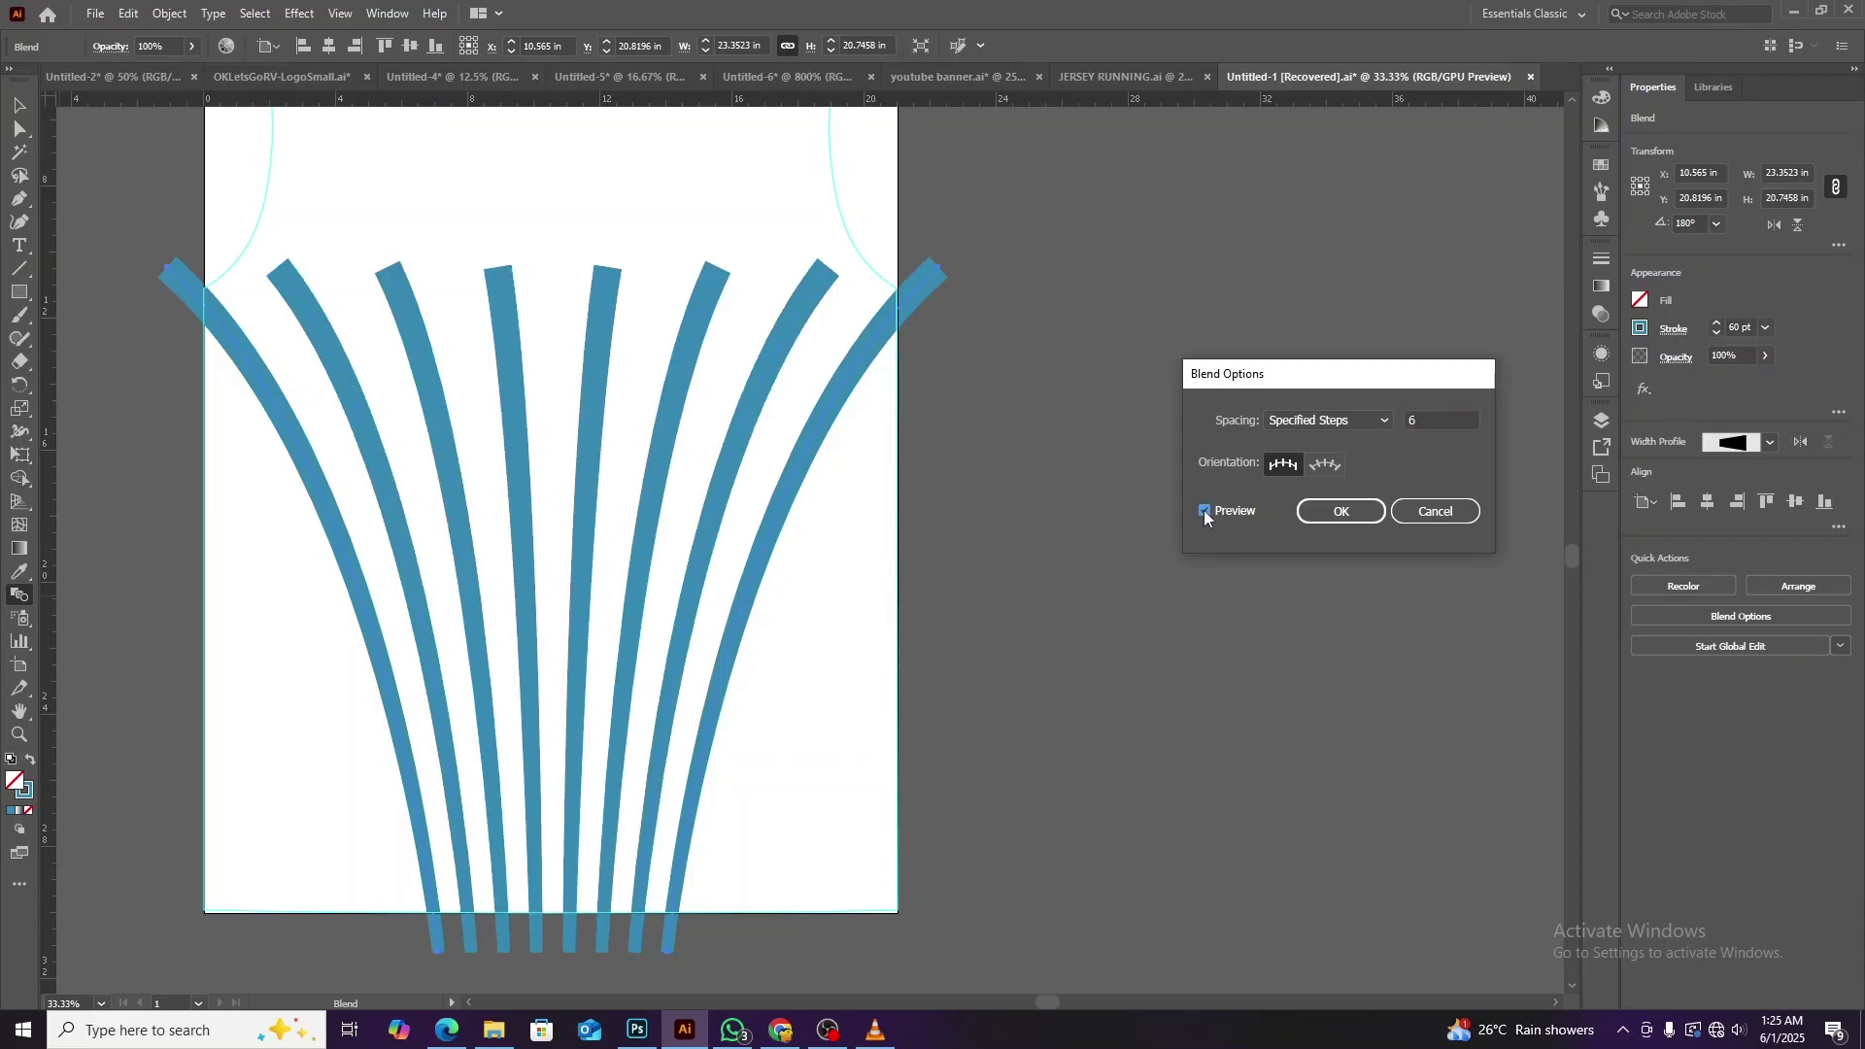
{"action": "double_click", "coordinate": [1409, 418]}
{"action": "key", "text": "Up"}
{"action": "key", "text": "Up"}
{"action": "key", "text": "Up"}
{"action": "key", "text": "Up"}
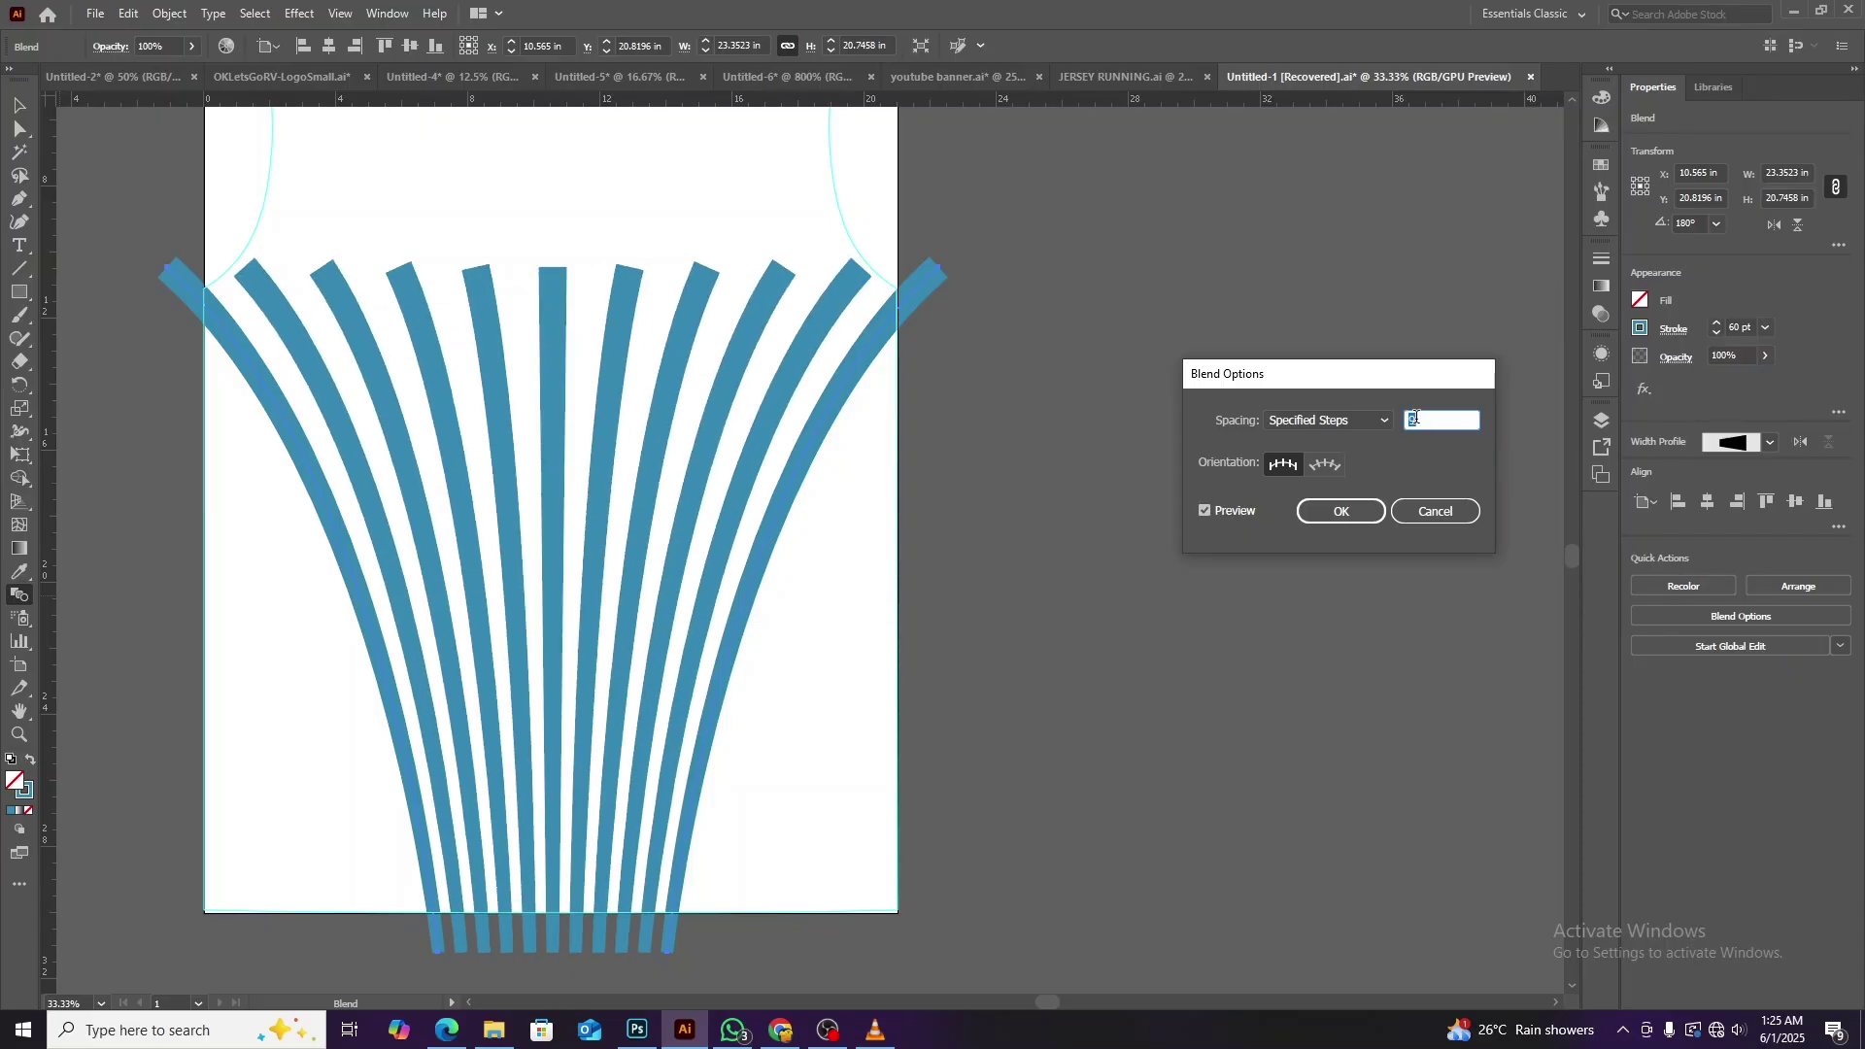
{"action": "key", "text": "Up"}
{"action": "key", "text": "Up"}
{"action": "key", "text": "Up"}
{"action": "key", "text": "Up"}
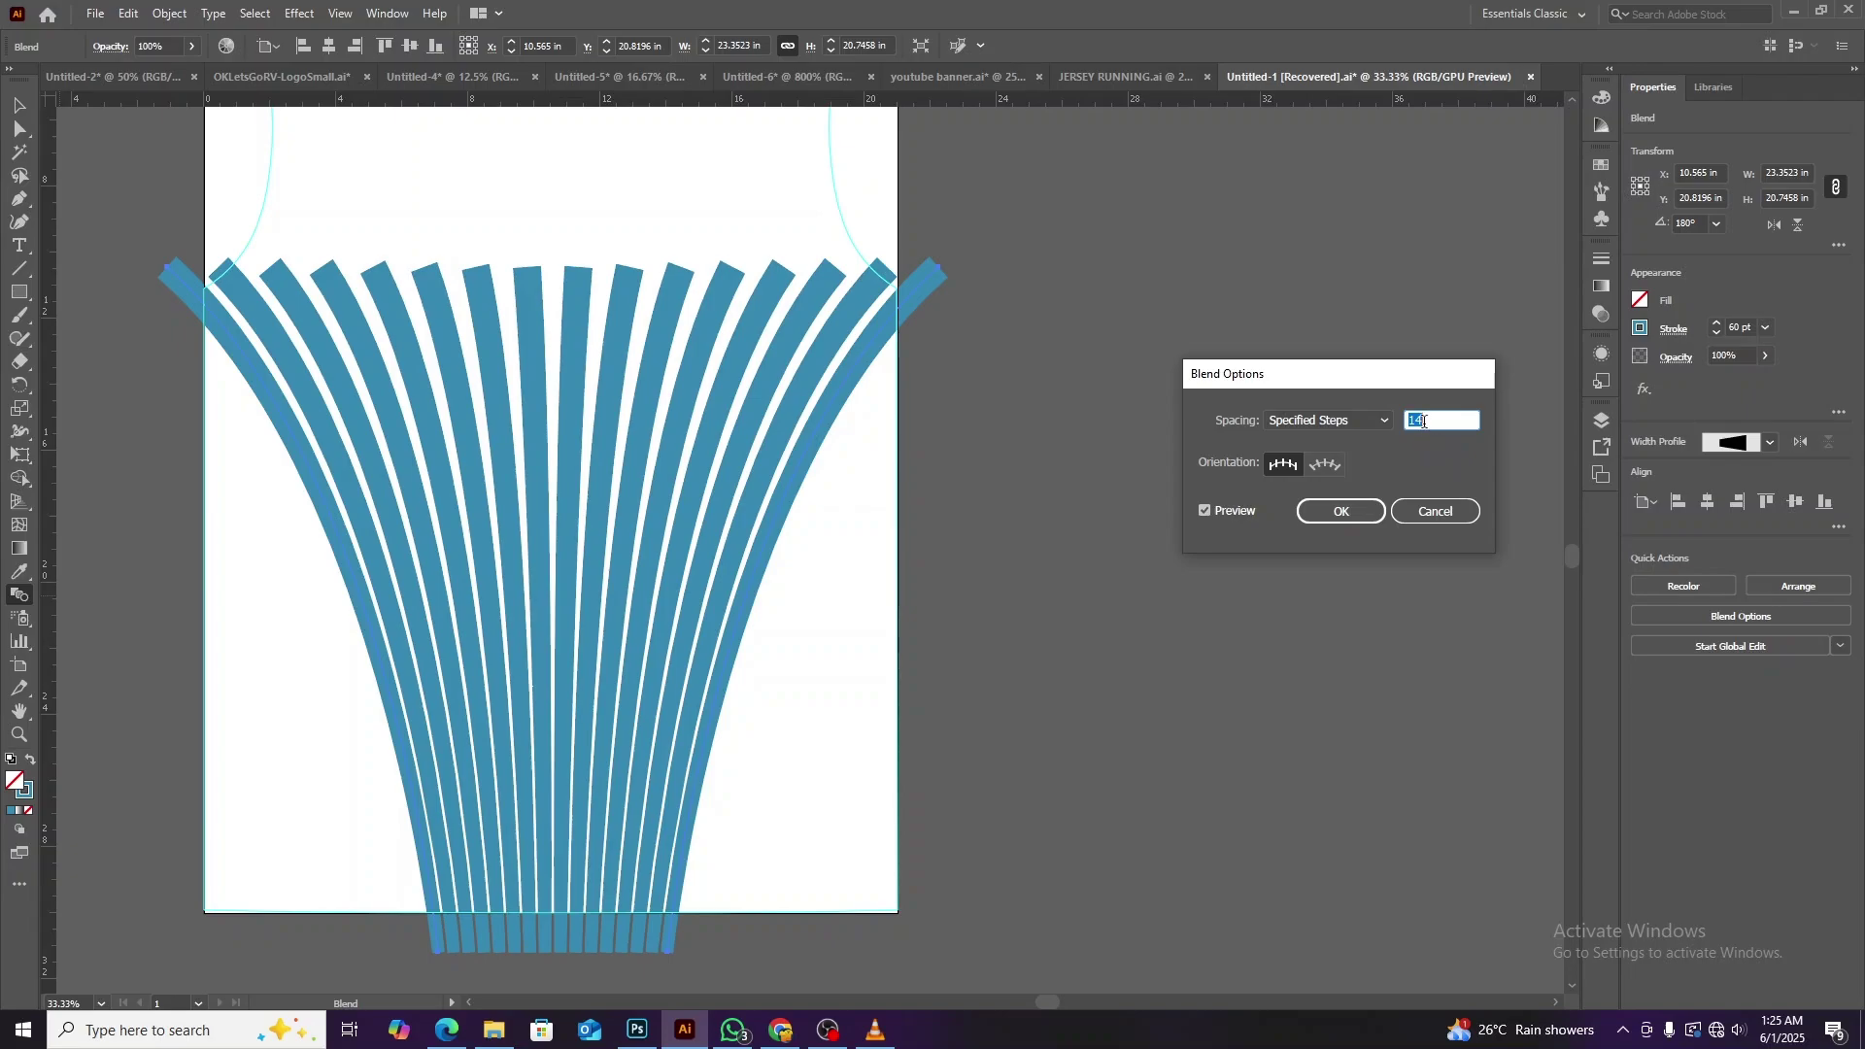
{"action": "key", "text": "Up"}
{"action": "left_click", "coordinate": [1341, 512]}
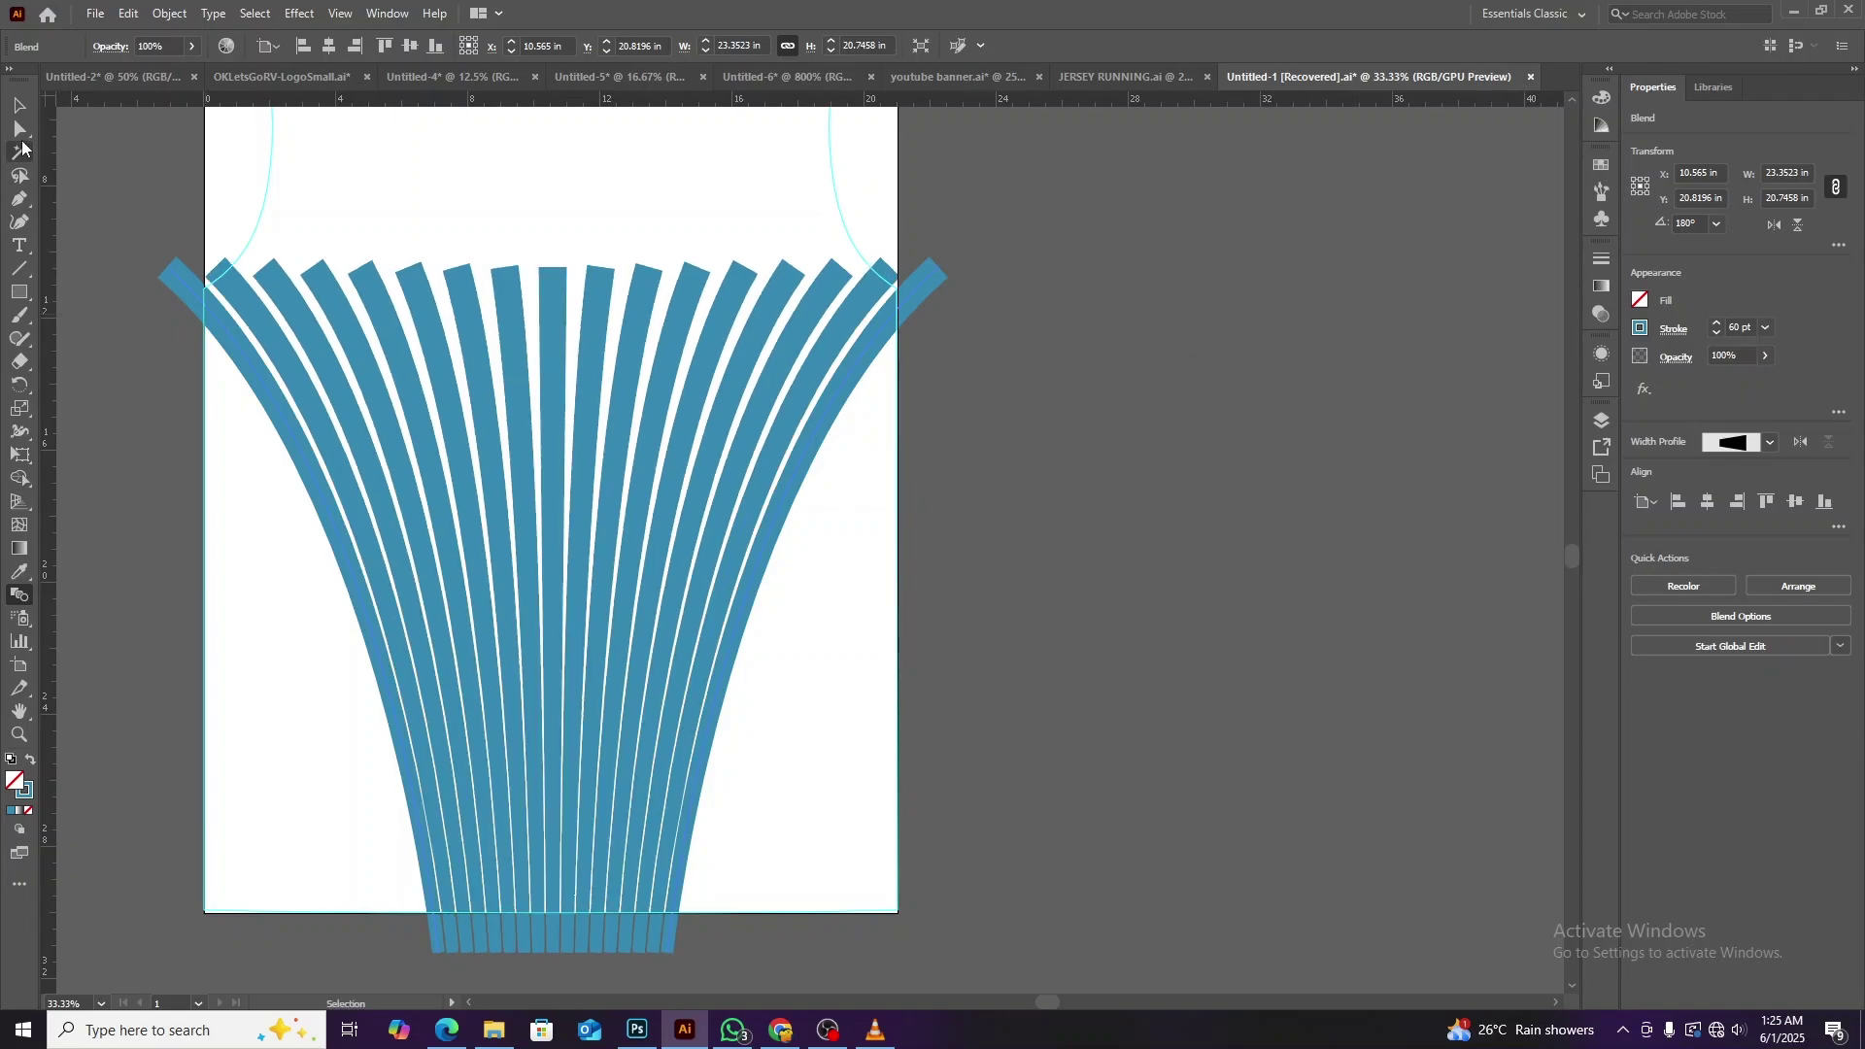
Expand the stripe-fan blend with Object > Expand, keeping Object and Fill checked.
{"action": "key", "text": "v"}
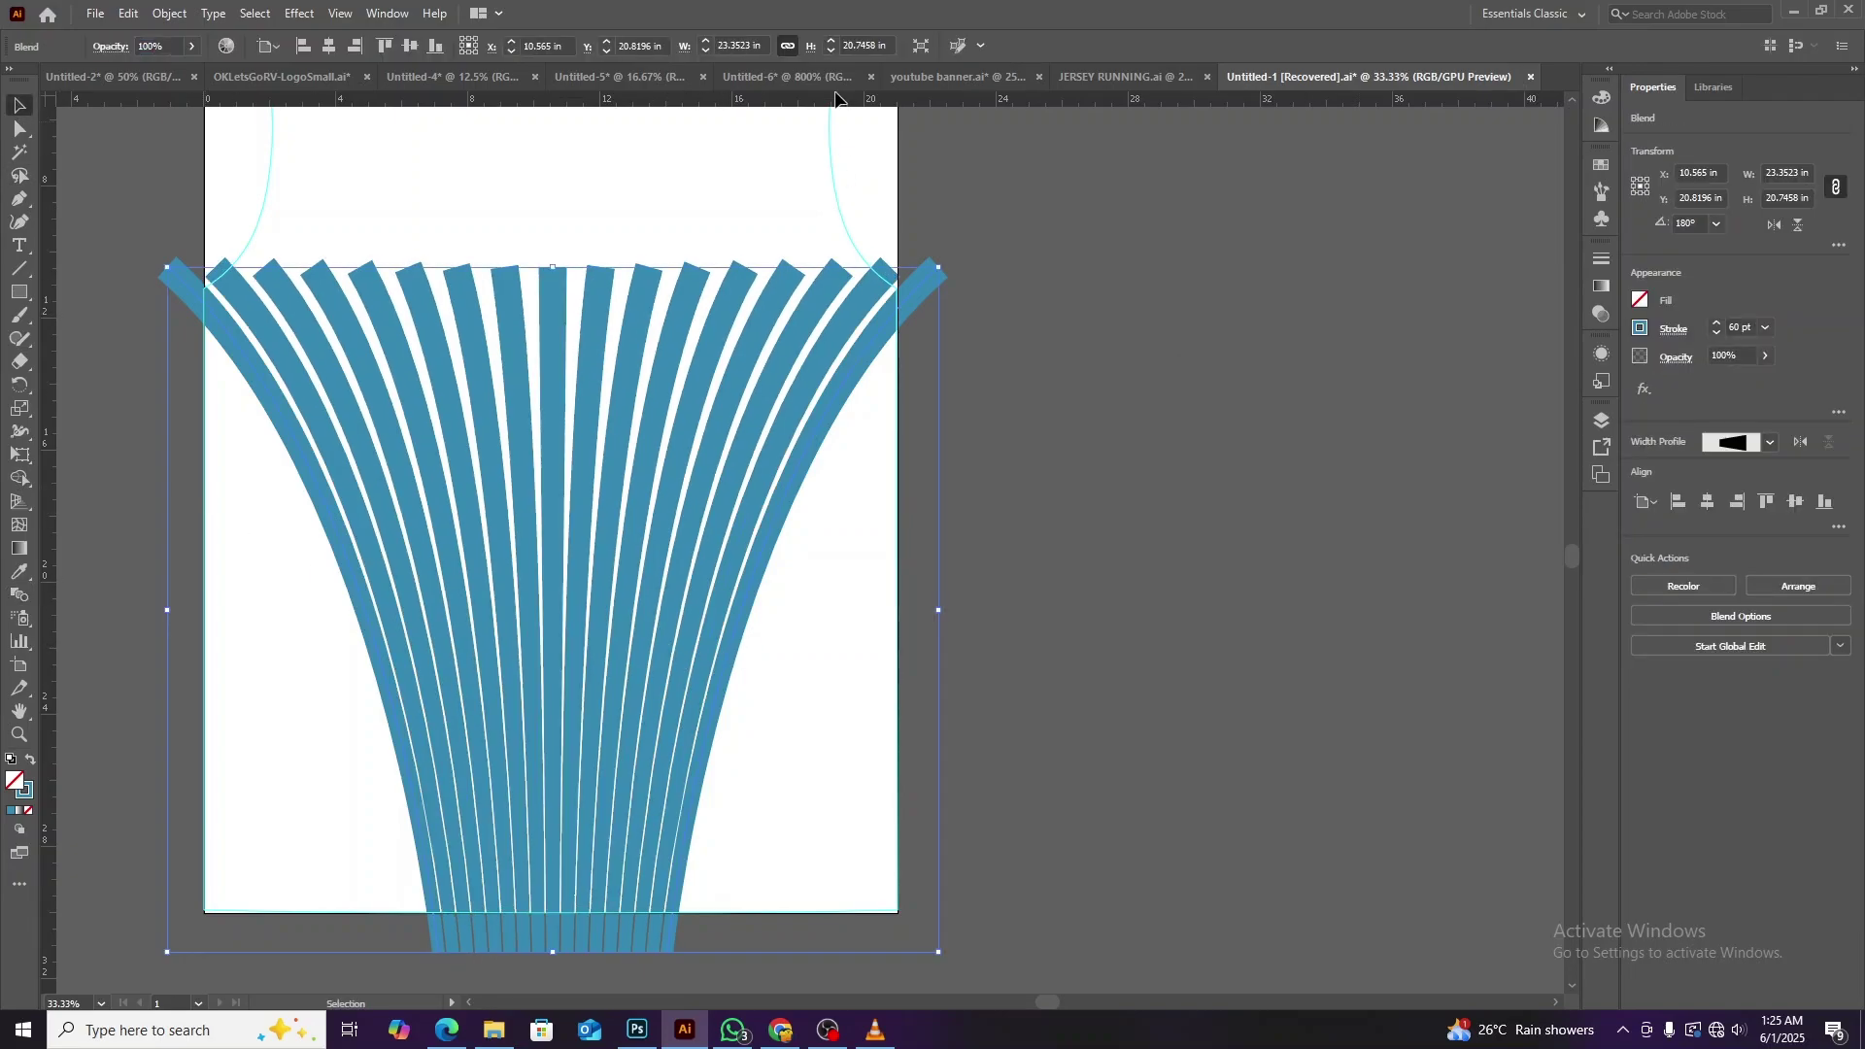
{"action": "key", "text": "ctrl+0"}
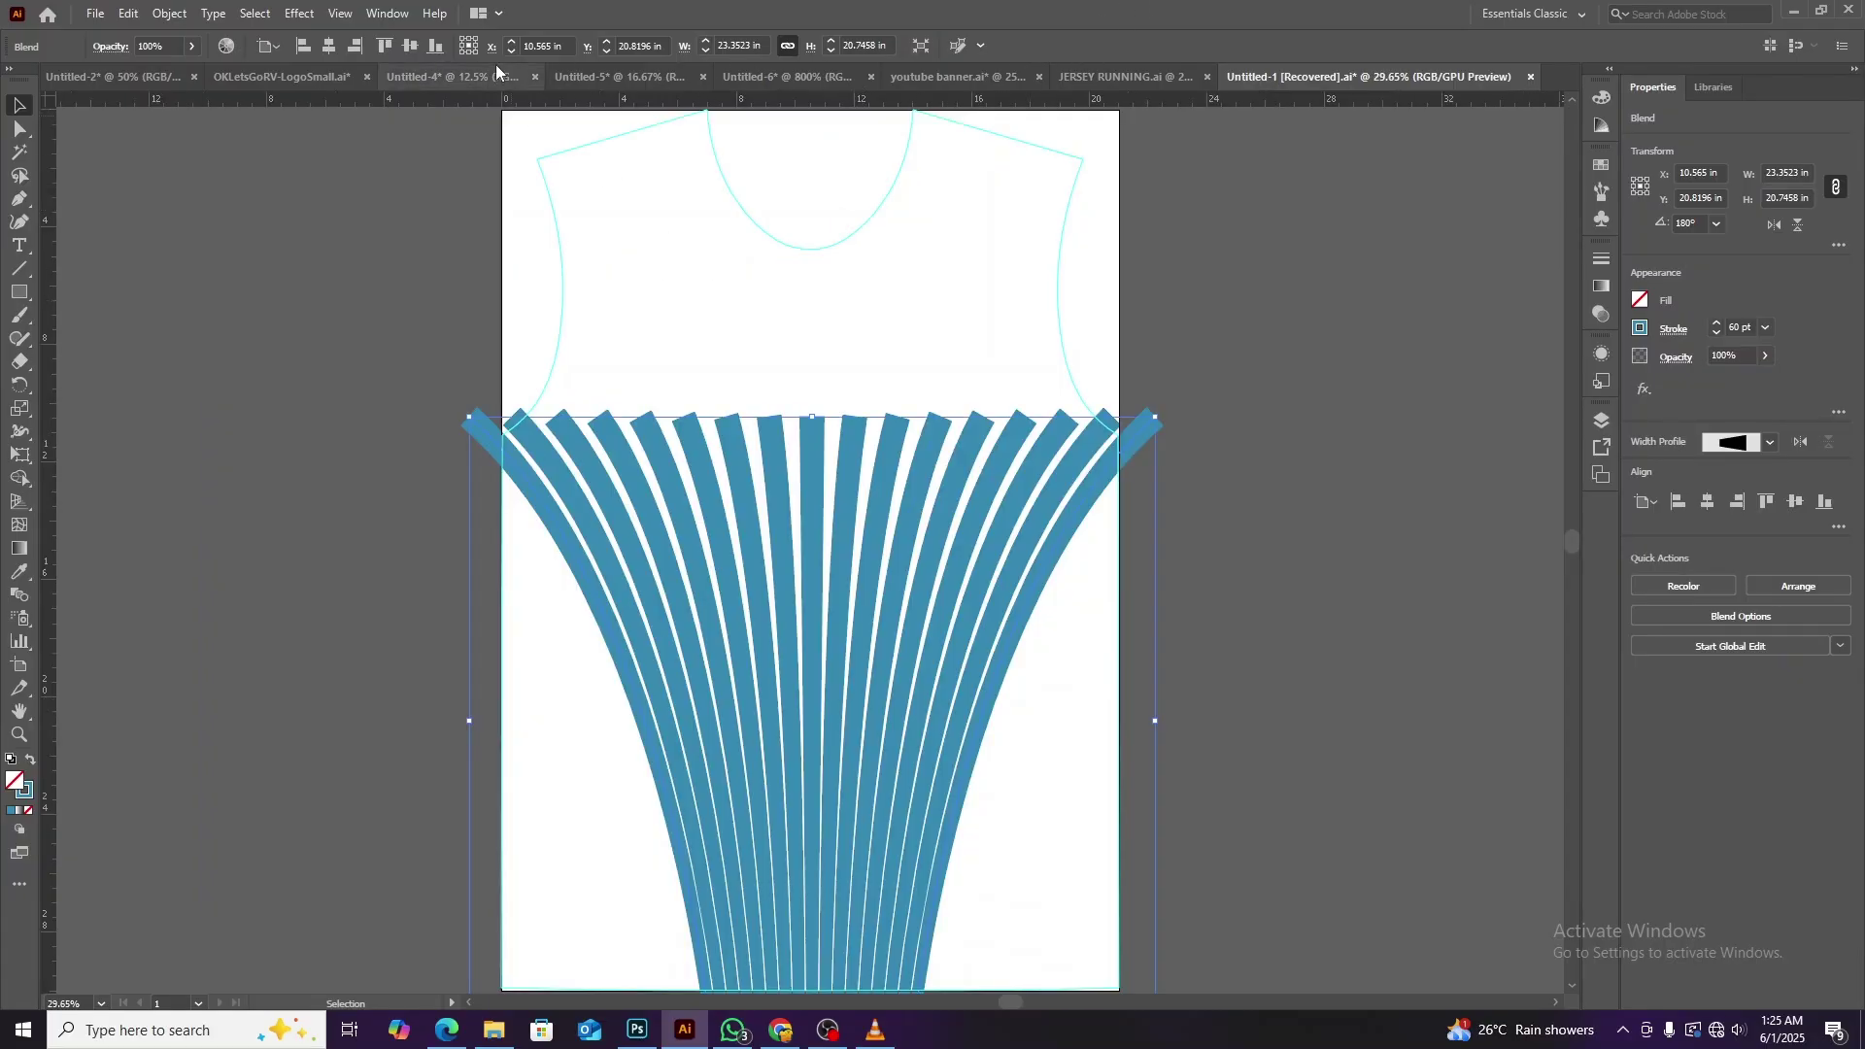
{"action": "key", "text": "Up"}
{"action": "key", "text": "Up"}
{"action": "key", "text": "Up"}
{"action": "scroll", "coordinate": [1307, 449], "scroll_direction": "down", "scroll_amount": 1}
{"action": "left_click", "coordinate": [1309, 447]}
{"action": "left_click", "coordinate": [995, 503]}
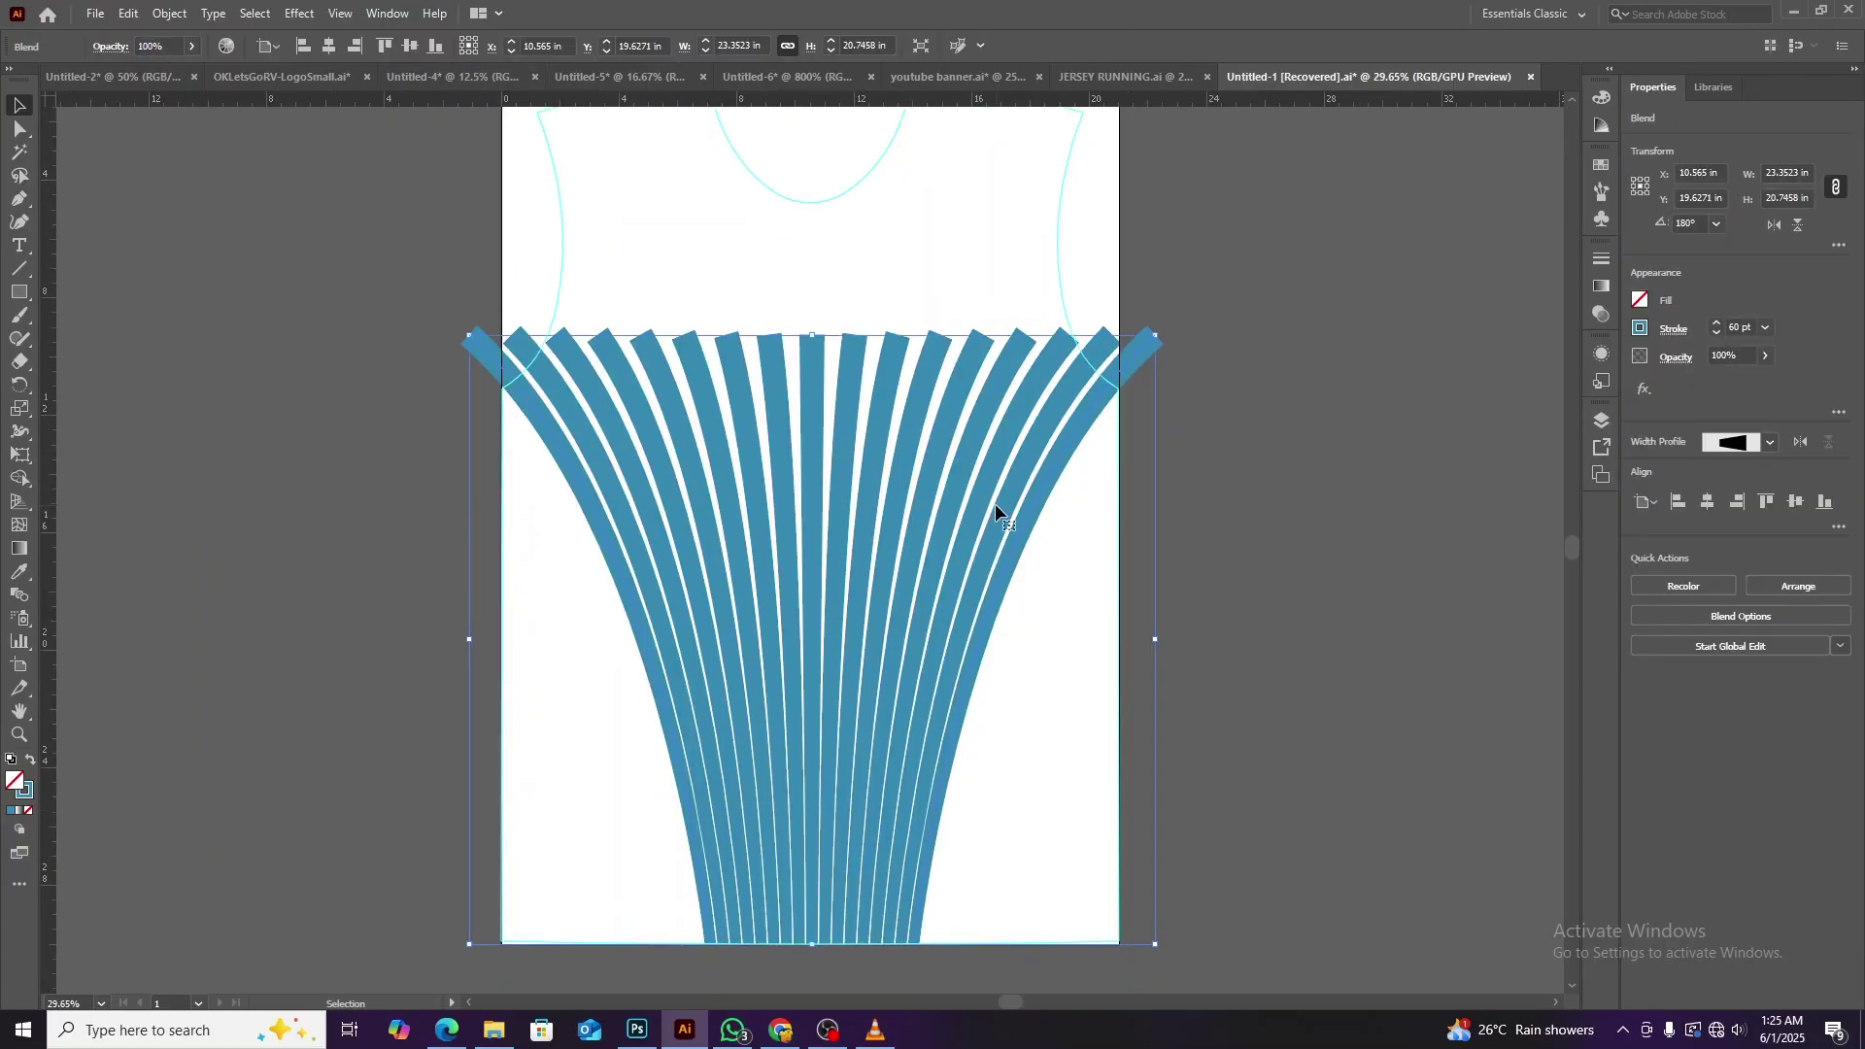
{"action": "left_click", "coordinate": [997, 506], "text": "shift"}
{"action": "left_click", "coordinate": [996, 579]}
{"action": "left_click", "coordinate": [169, 13]}
{"action": "left_click", "coordinate": [169, 13]}
{"action": "left_click", "coordinate": [218, 245]}
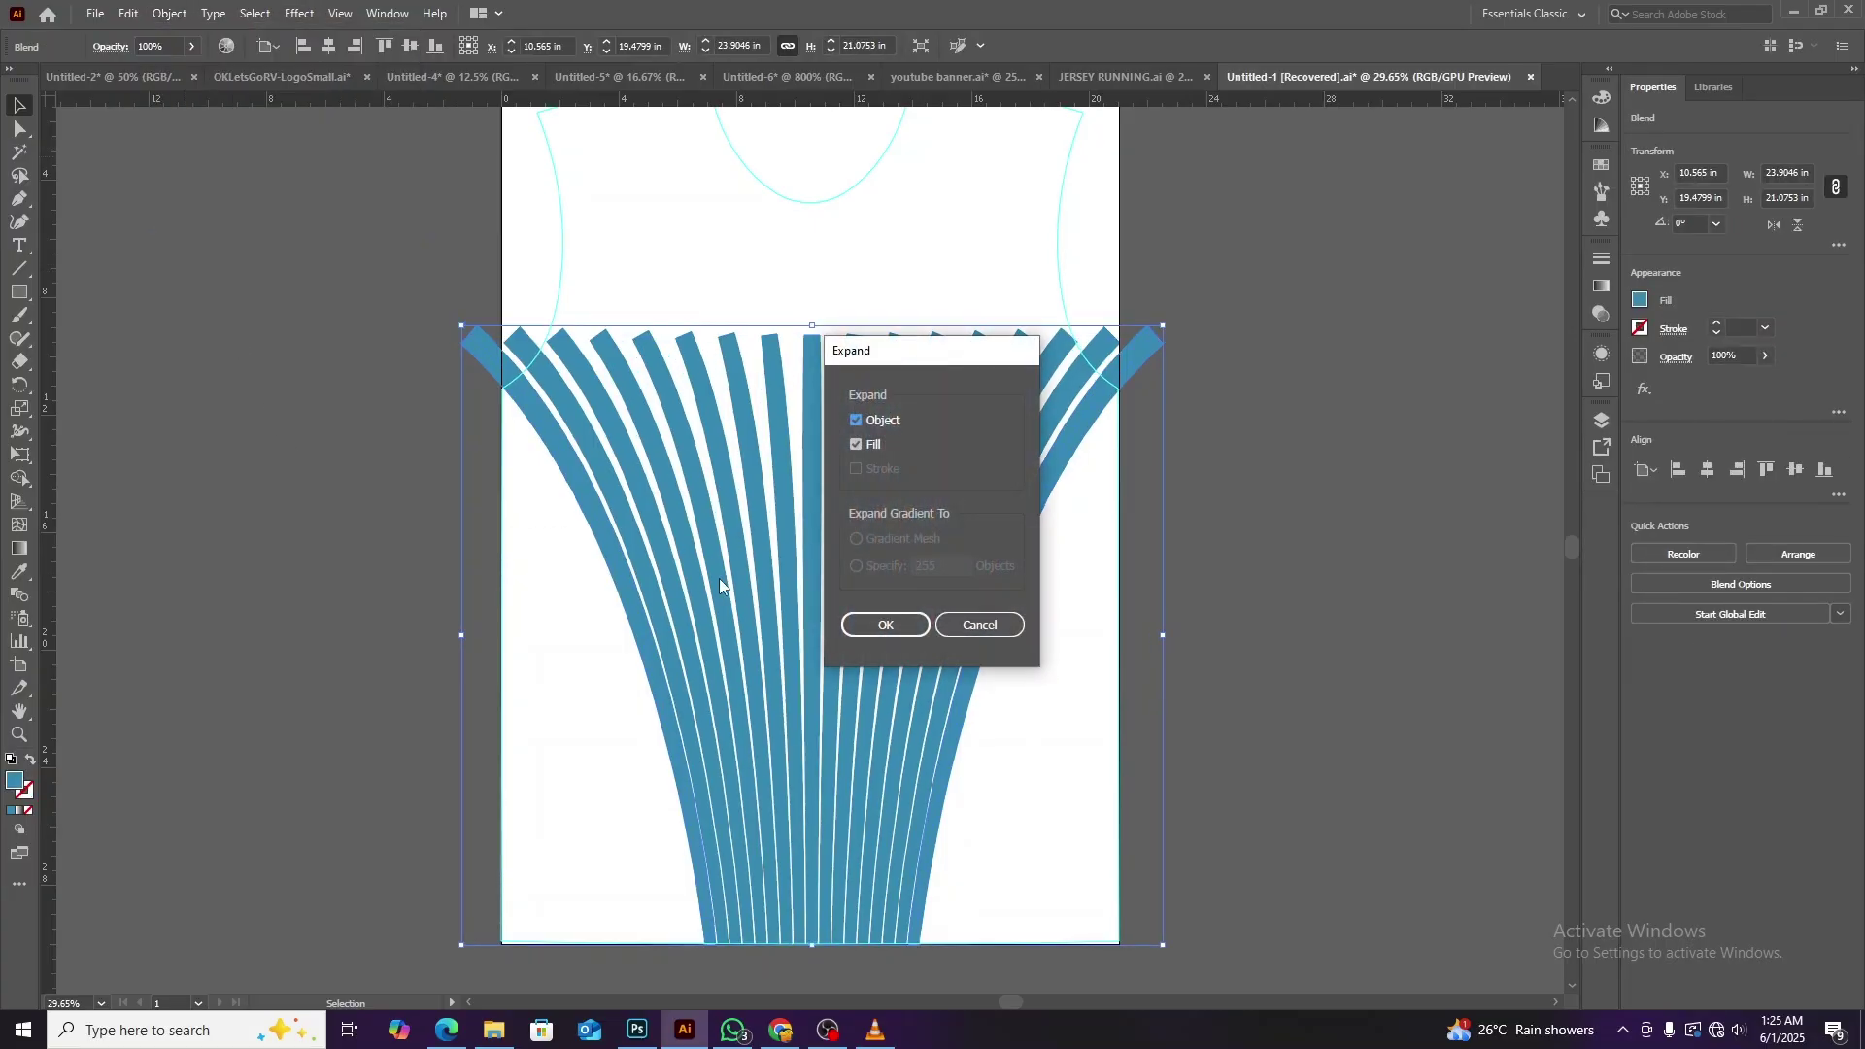
{"action": "left_click", "coordinate": [886, 626]}
{"action": "left_click", "coordinate": [1207, 653]}
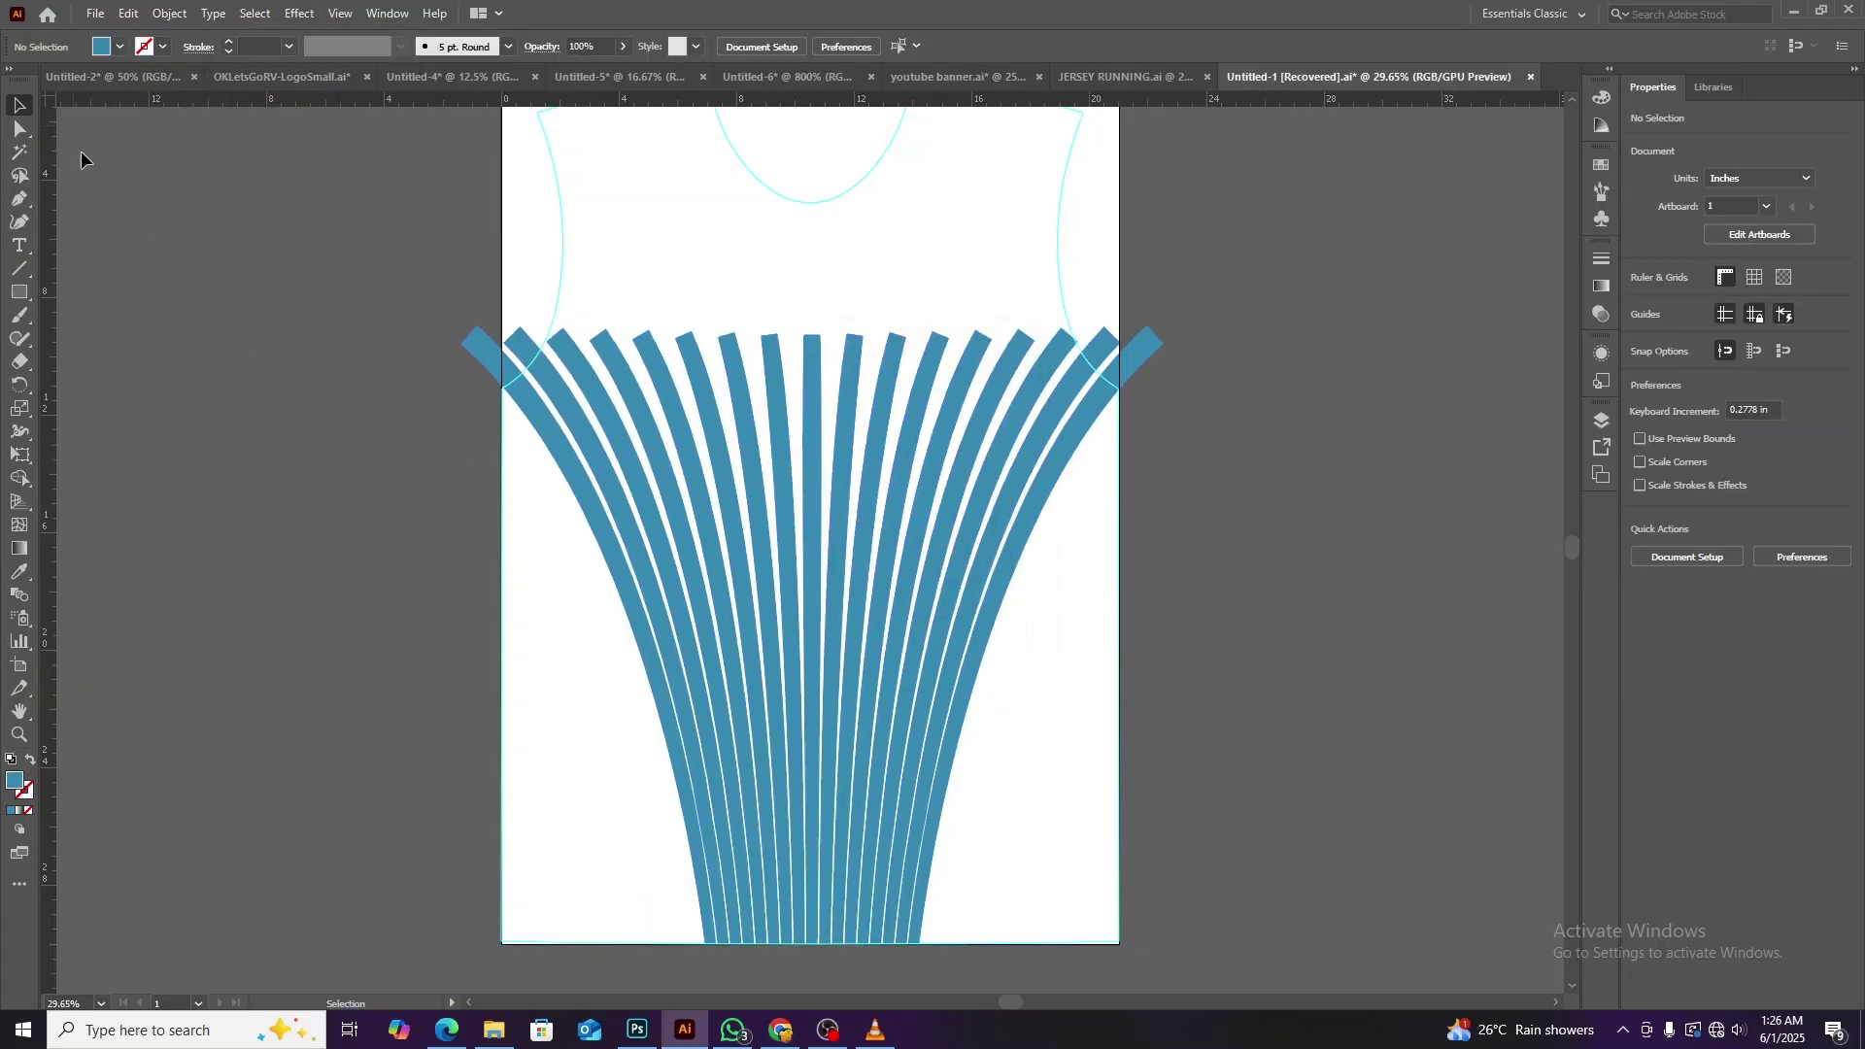
Ungroup the expanded strips and draw a wide ellipse over the stripes.
{"action": "key", "text": "ctrl+a"}
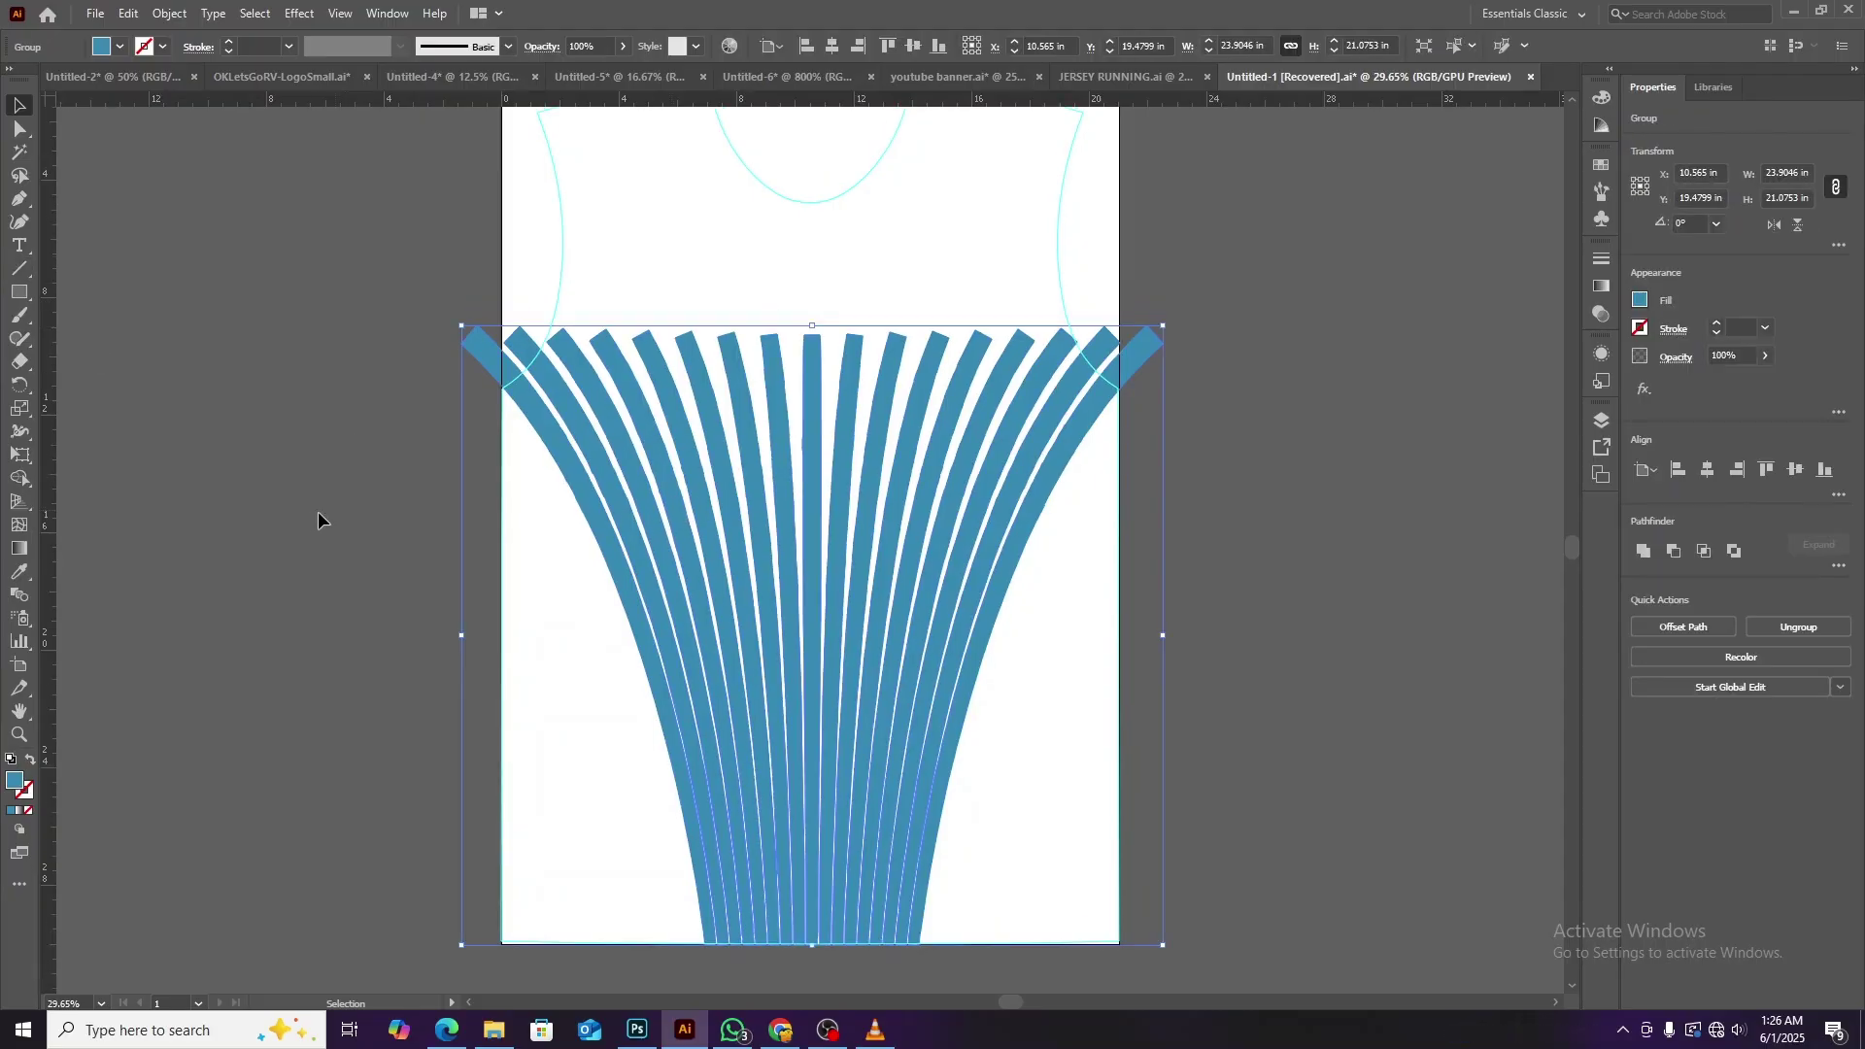
{"action": "key", "text": "ctrl+shift+g"}
{"action": "key", "text": "ctrl+shift+a"}
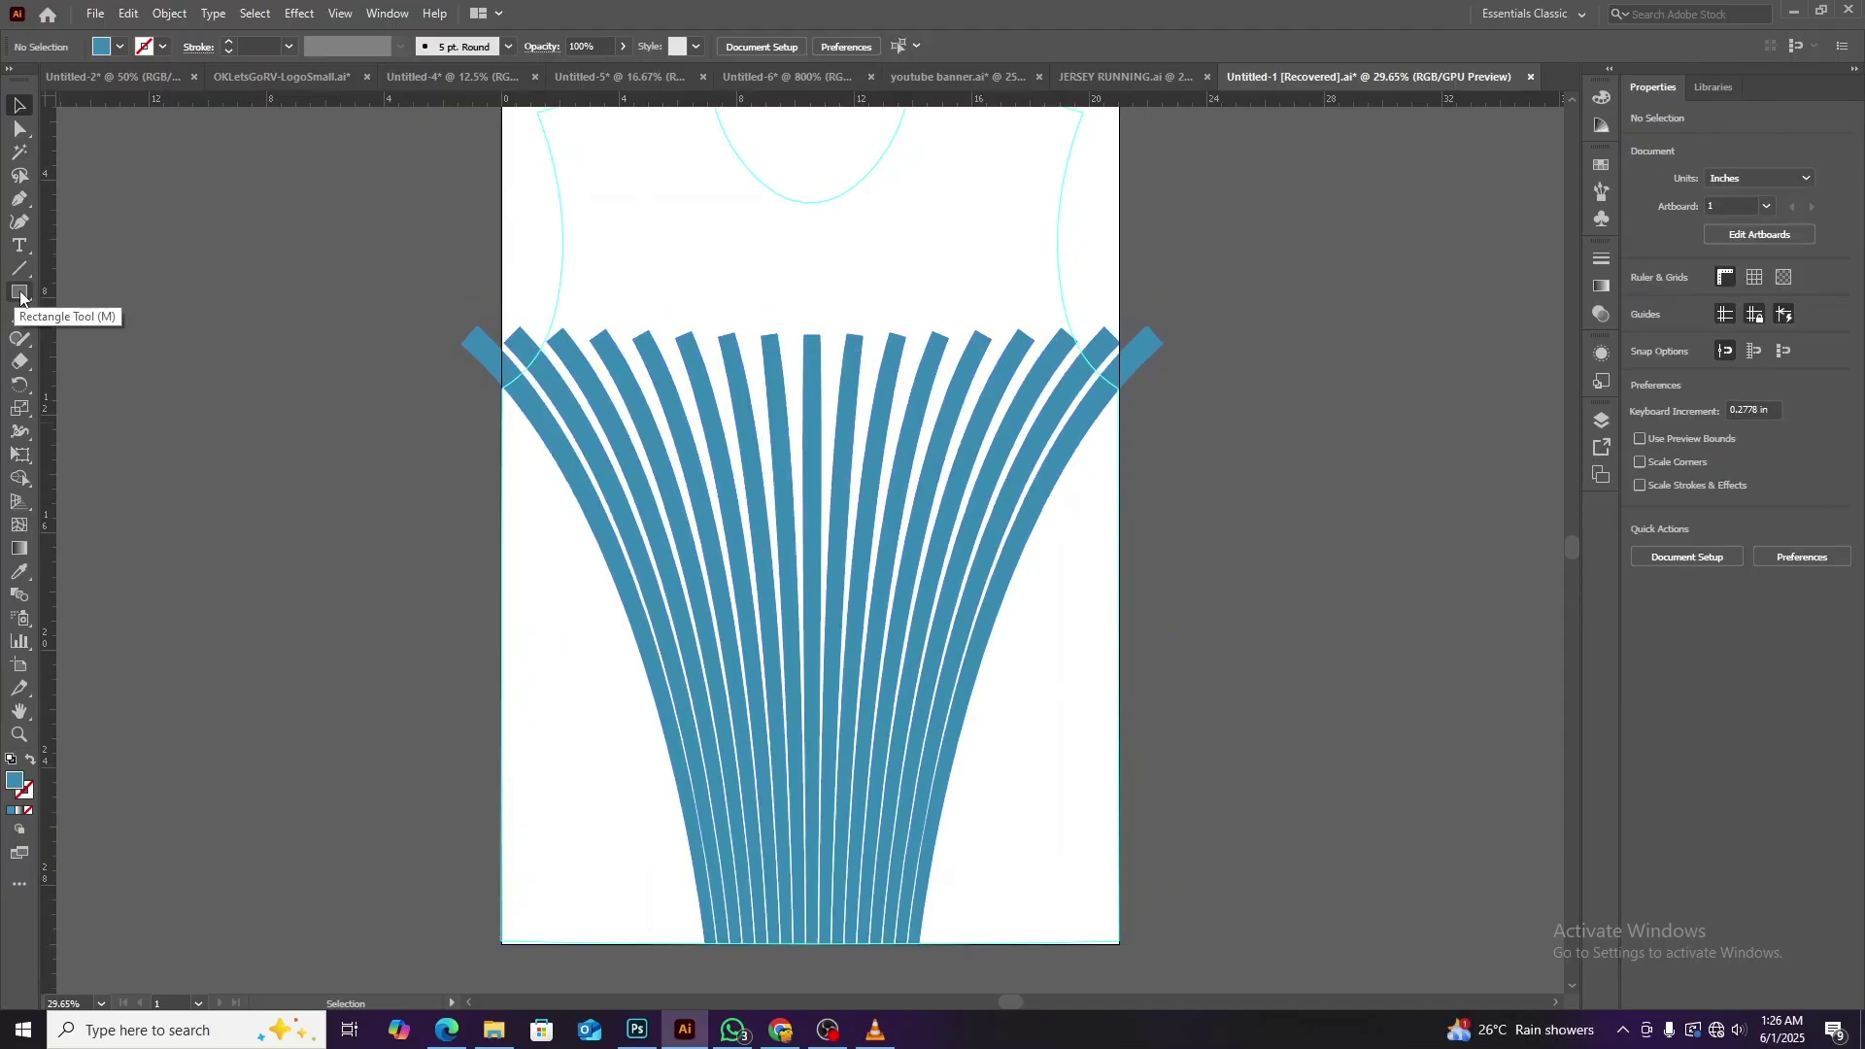
{"action": "left_click_drag", "start_coordinate": [20, 296], "coordinate": [73, 341]}
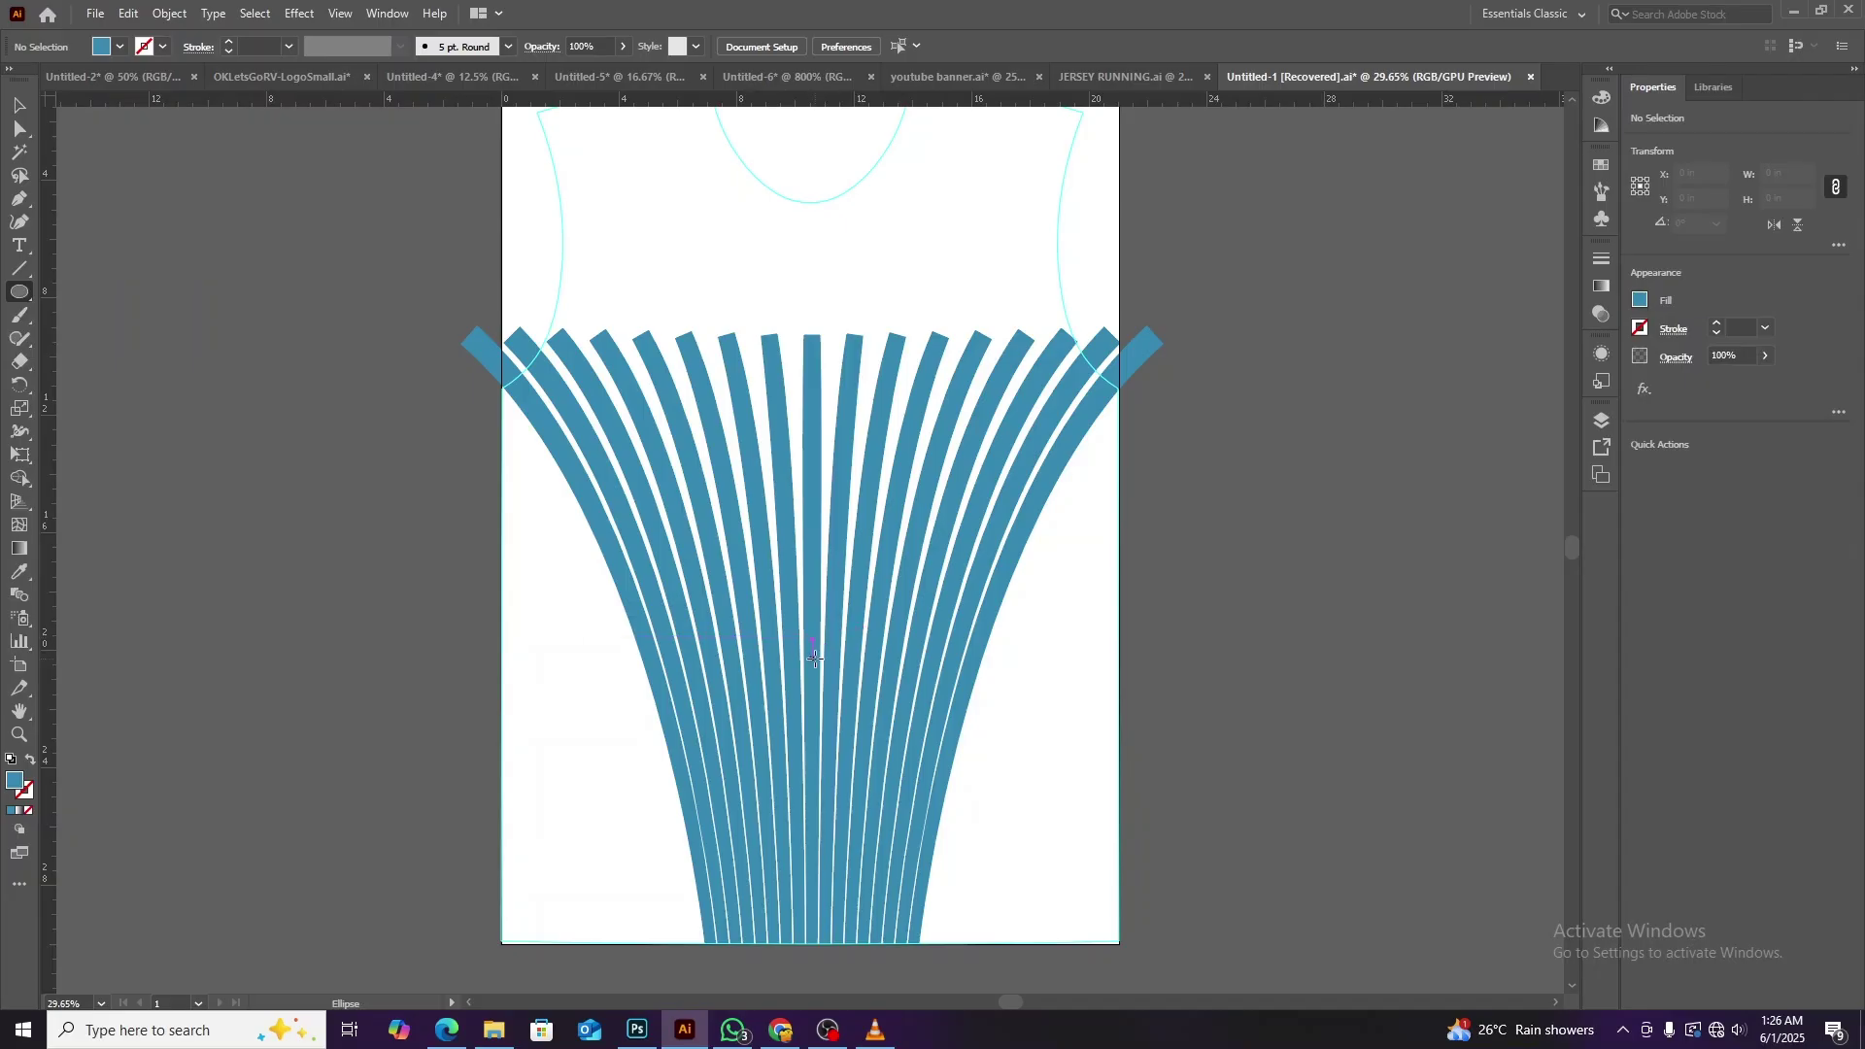
{"action": "left_click_drag", "start_coordinate": [813, 640], "coordinate": [1106, 871]}
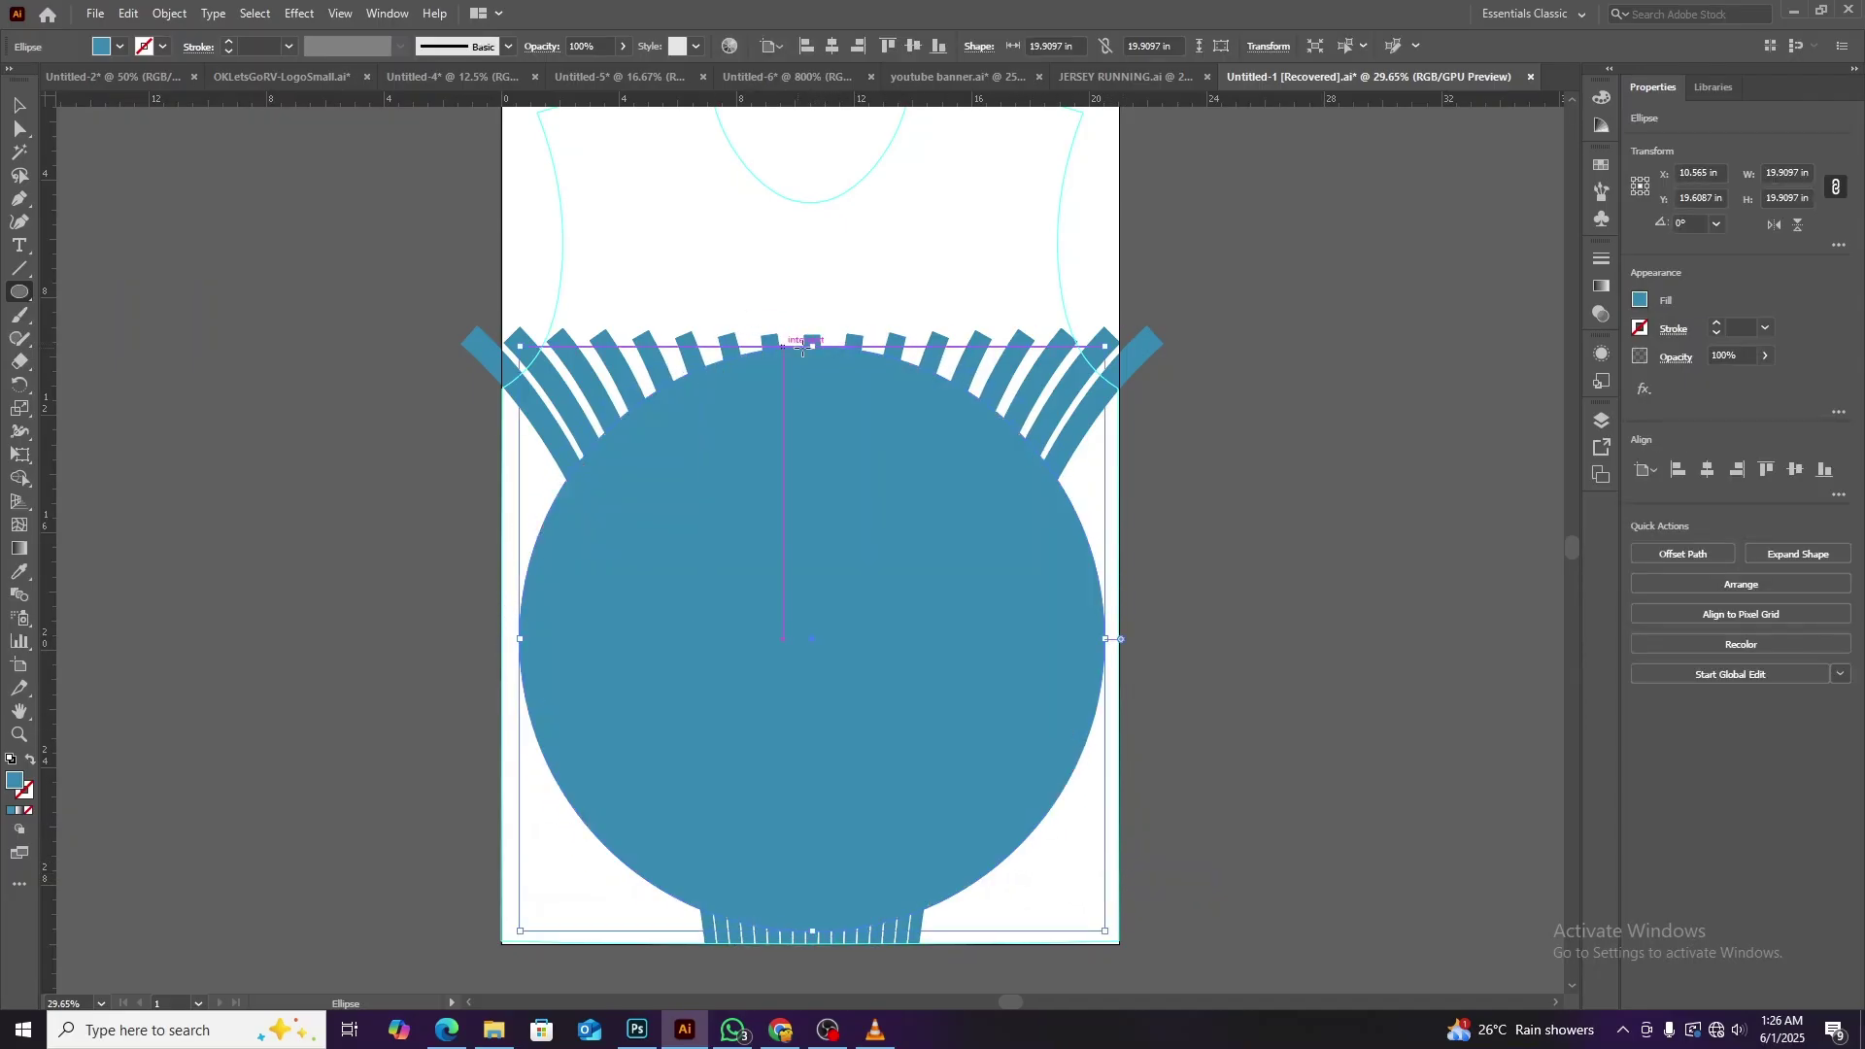
{"action": "left_click_drag", "start_coordinate": [814, 930], "coordinate": [814, 687]}
Select the stripes and ellipse together, use the Shape Builder, and centre the fan horizontally.
{"action": "left_click", "coordinate": [19, 114]}
{"action": "left_click", "coordinate": [324, 429]}
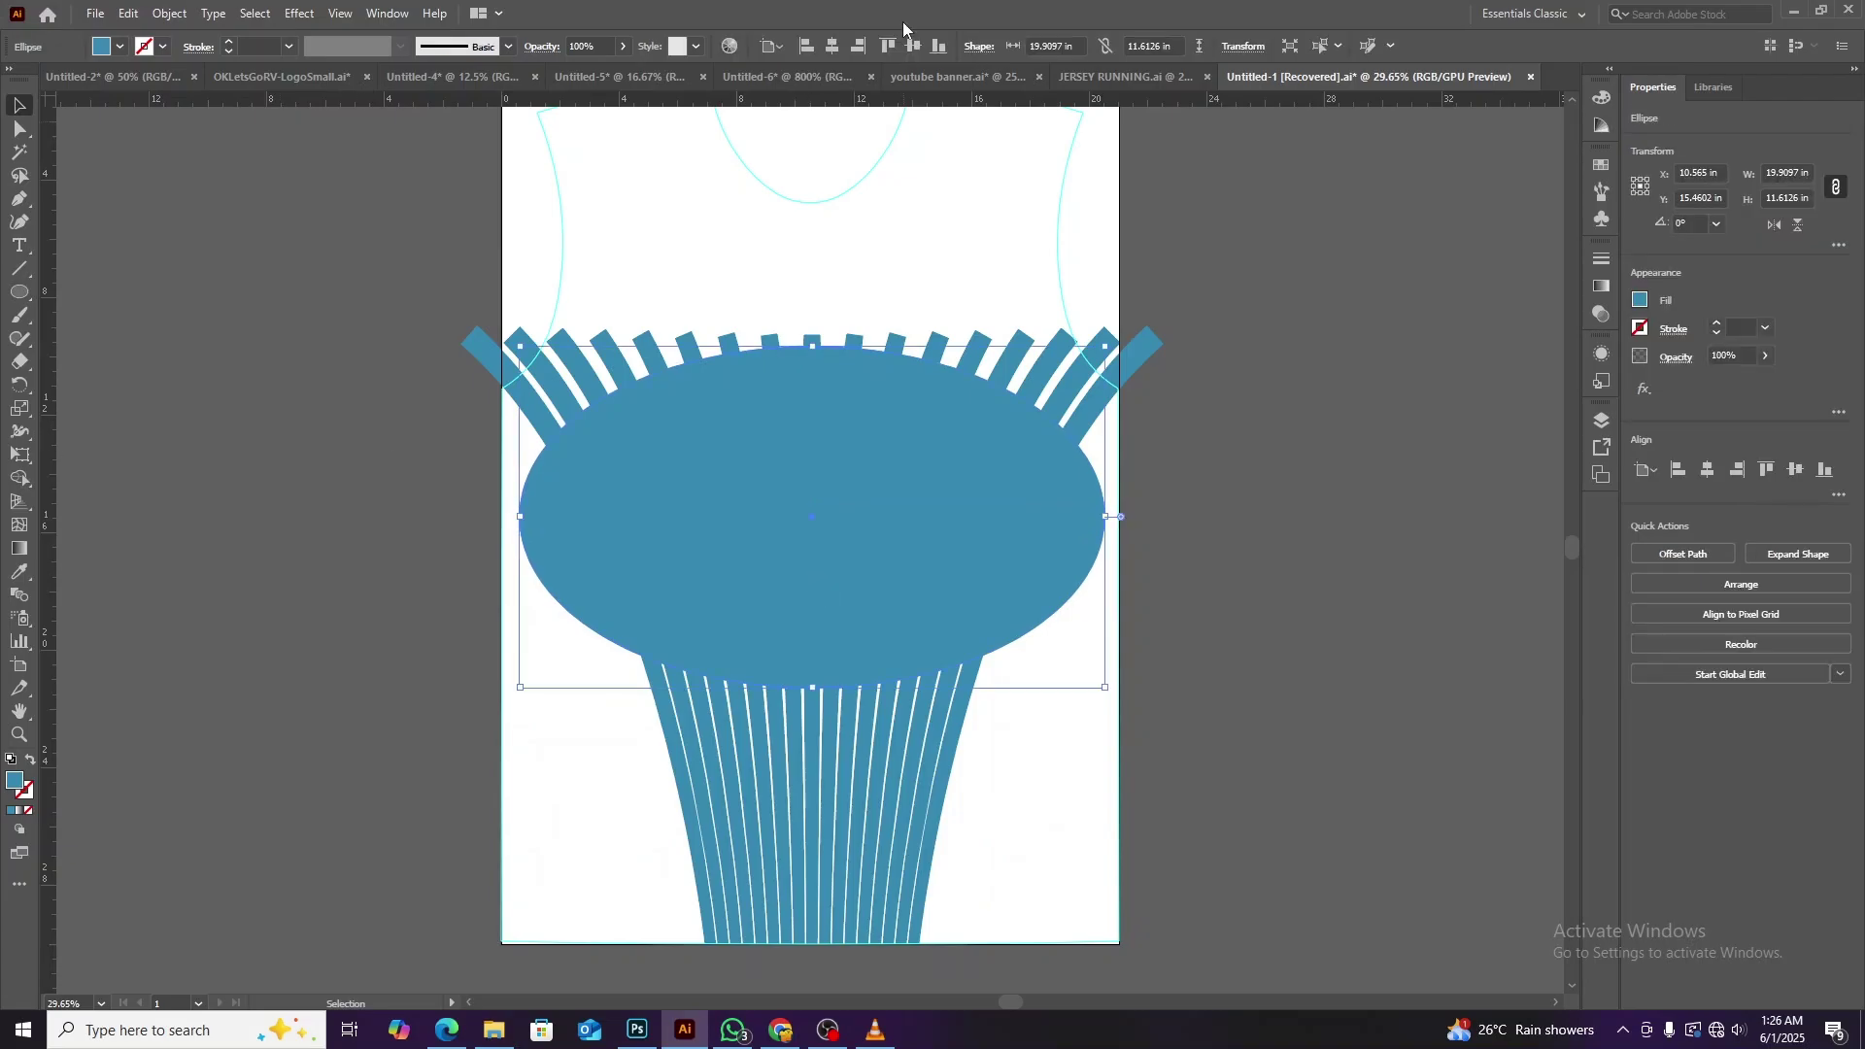
{"action": "left_click", "coordinate": [738, 486]}
{"action": "left_click", "coordinate": [1161, 530]}
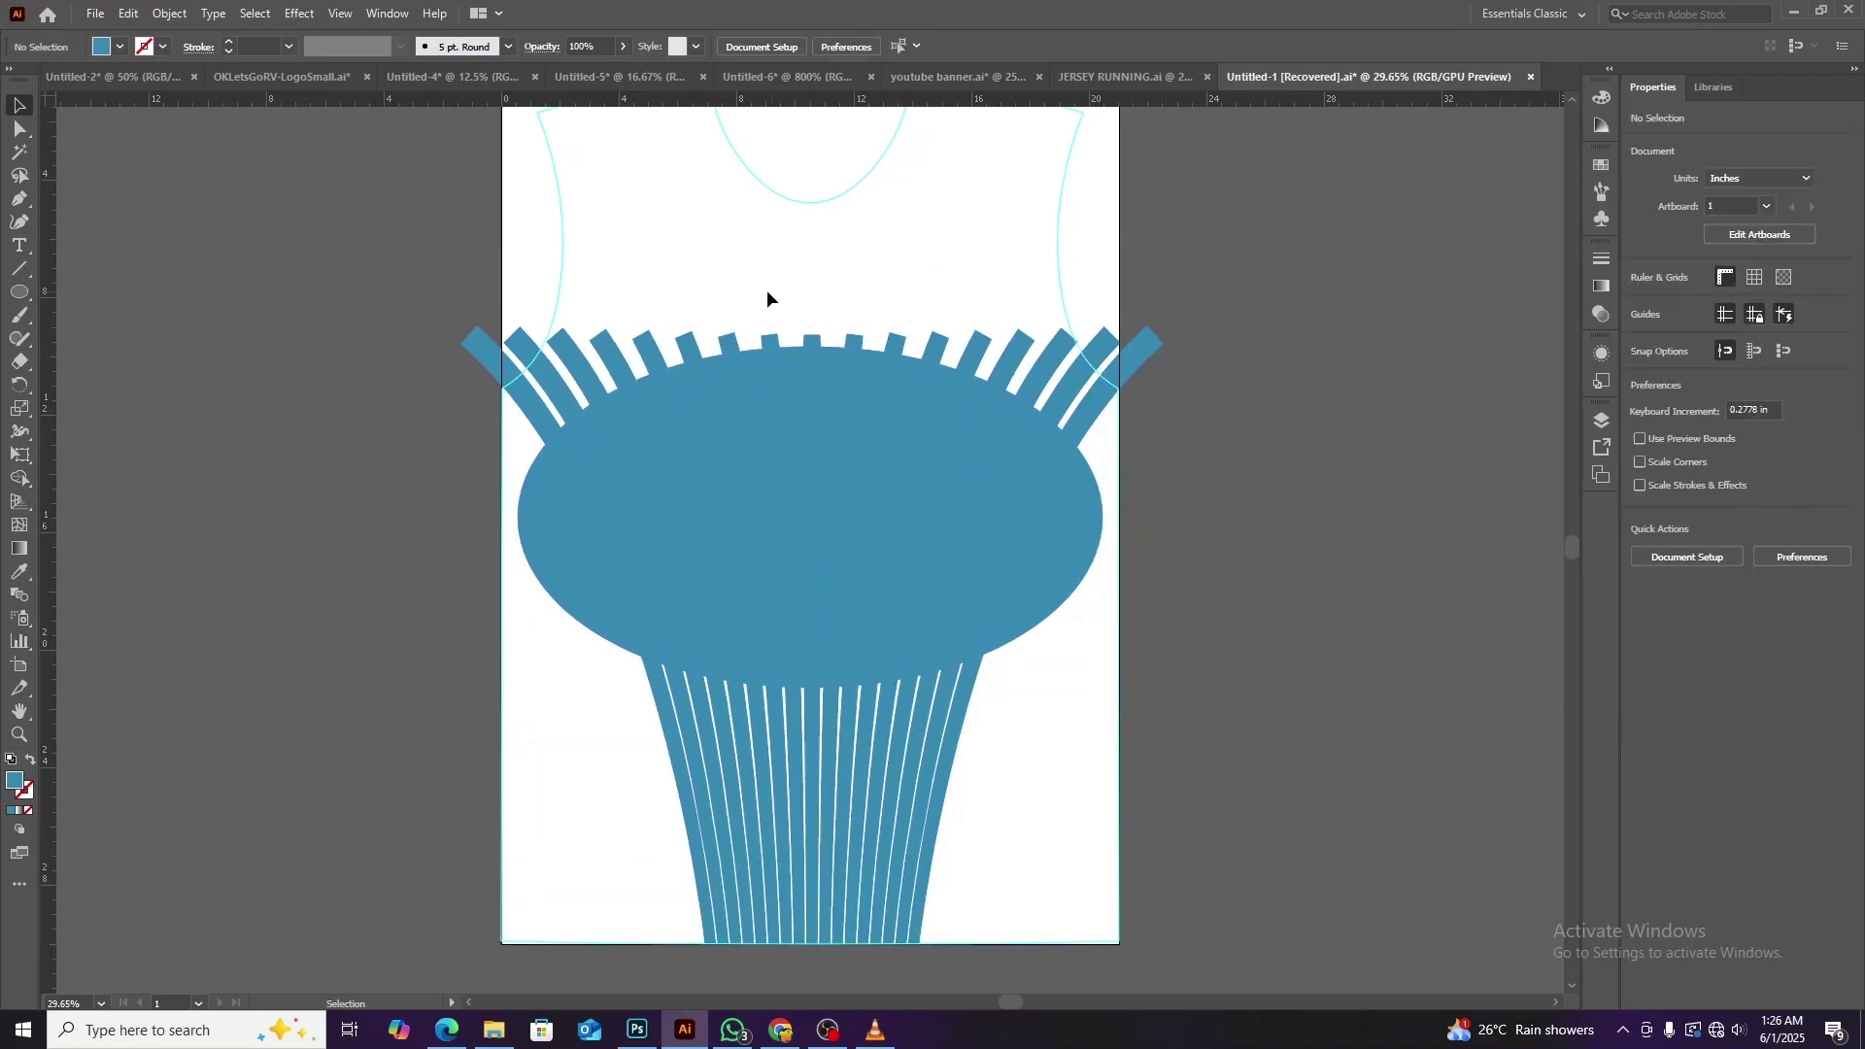
{"action": "left_click_drag", "start_coordinate": [767, 290], "coordinate": [925, 509]}
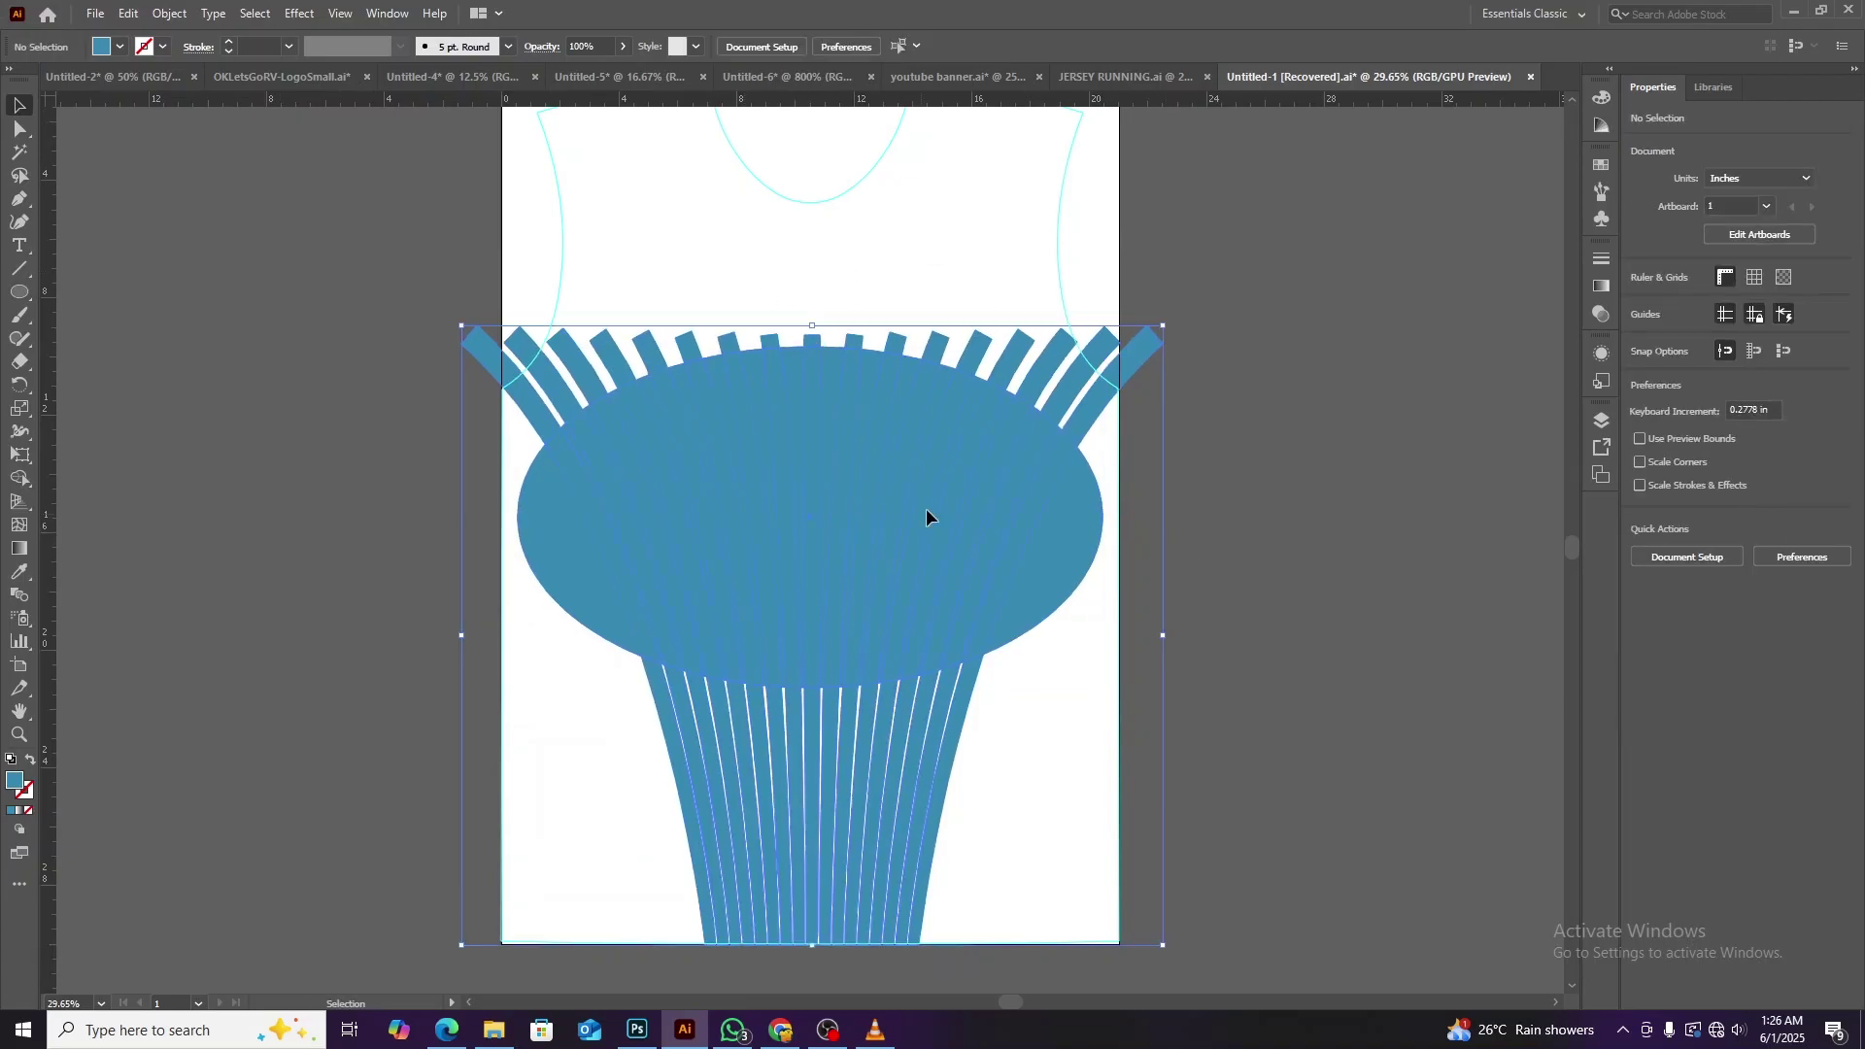
{"action": "left_click", "coordinate": [20, 480]}
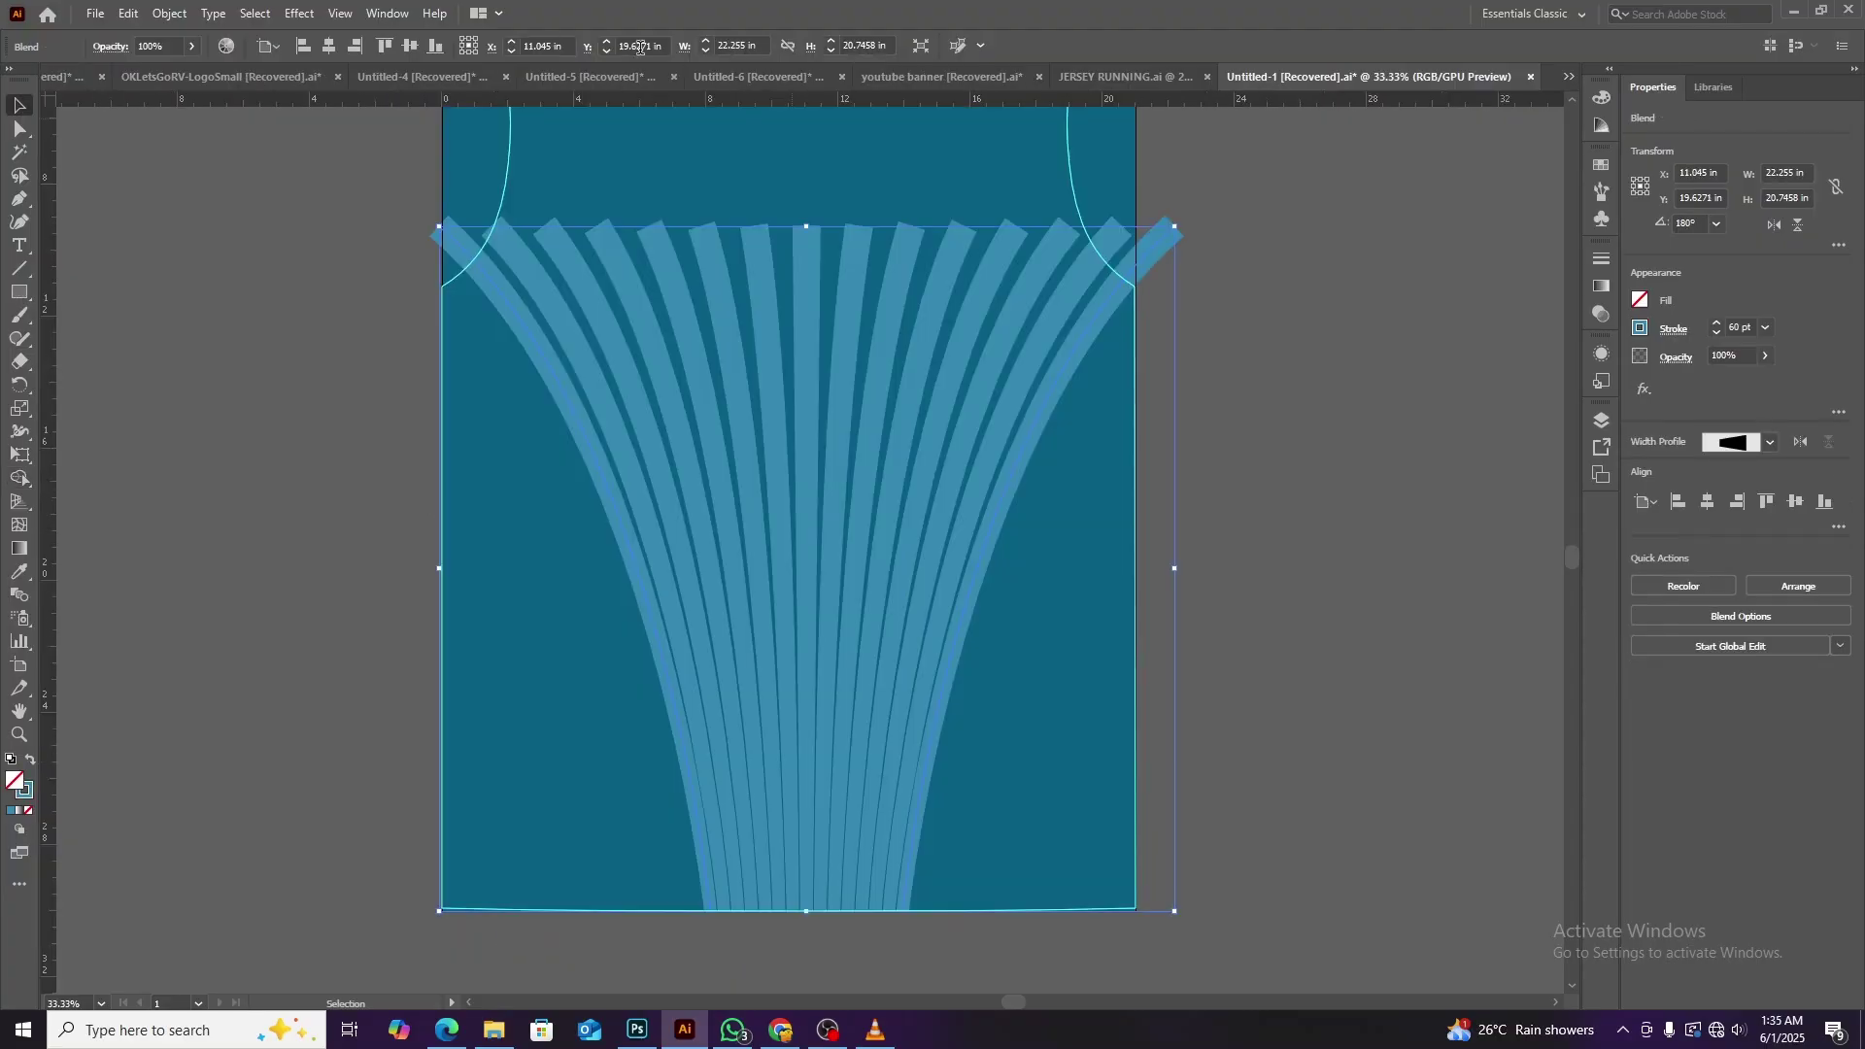
{"action": "left_click", "coordinate": [329, 46]}
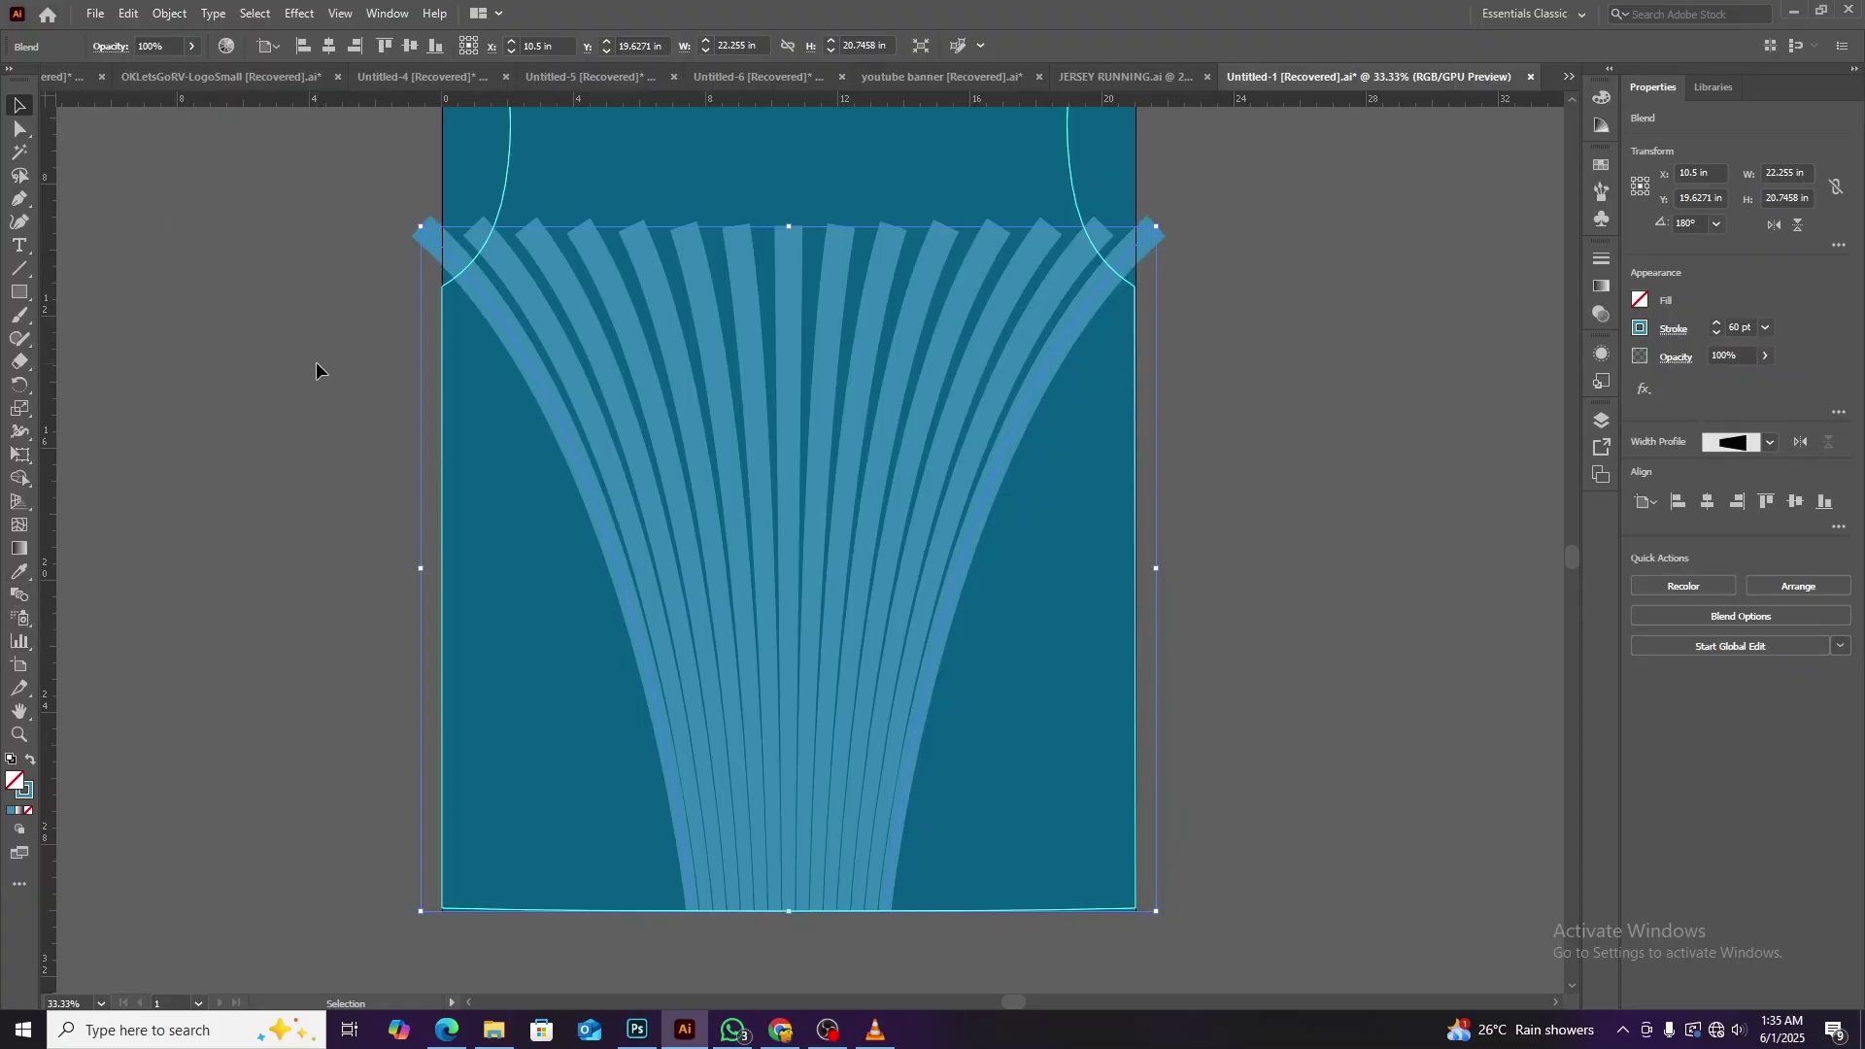
Try swapping the fan's fill and stroke, then undo back to the 60 pt strokes.
{"action": "right_click", "coordinate": [212, 399]}
{"action": "key", "text": "Escape"}
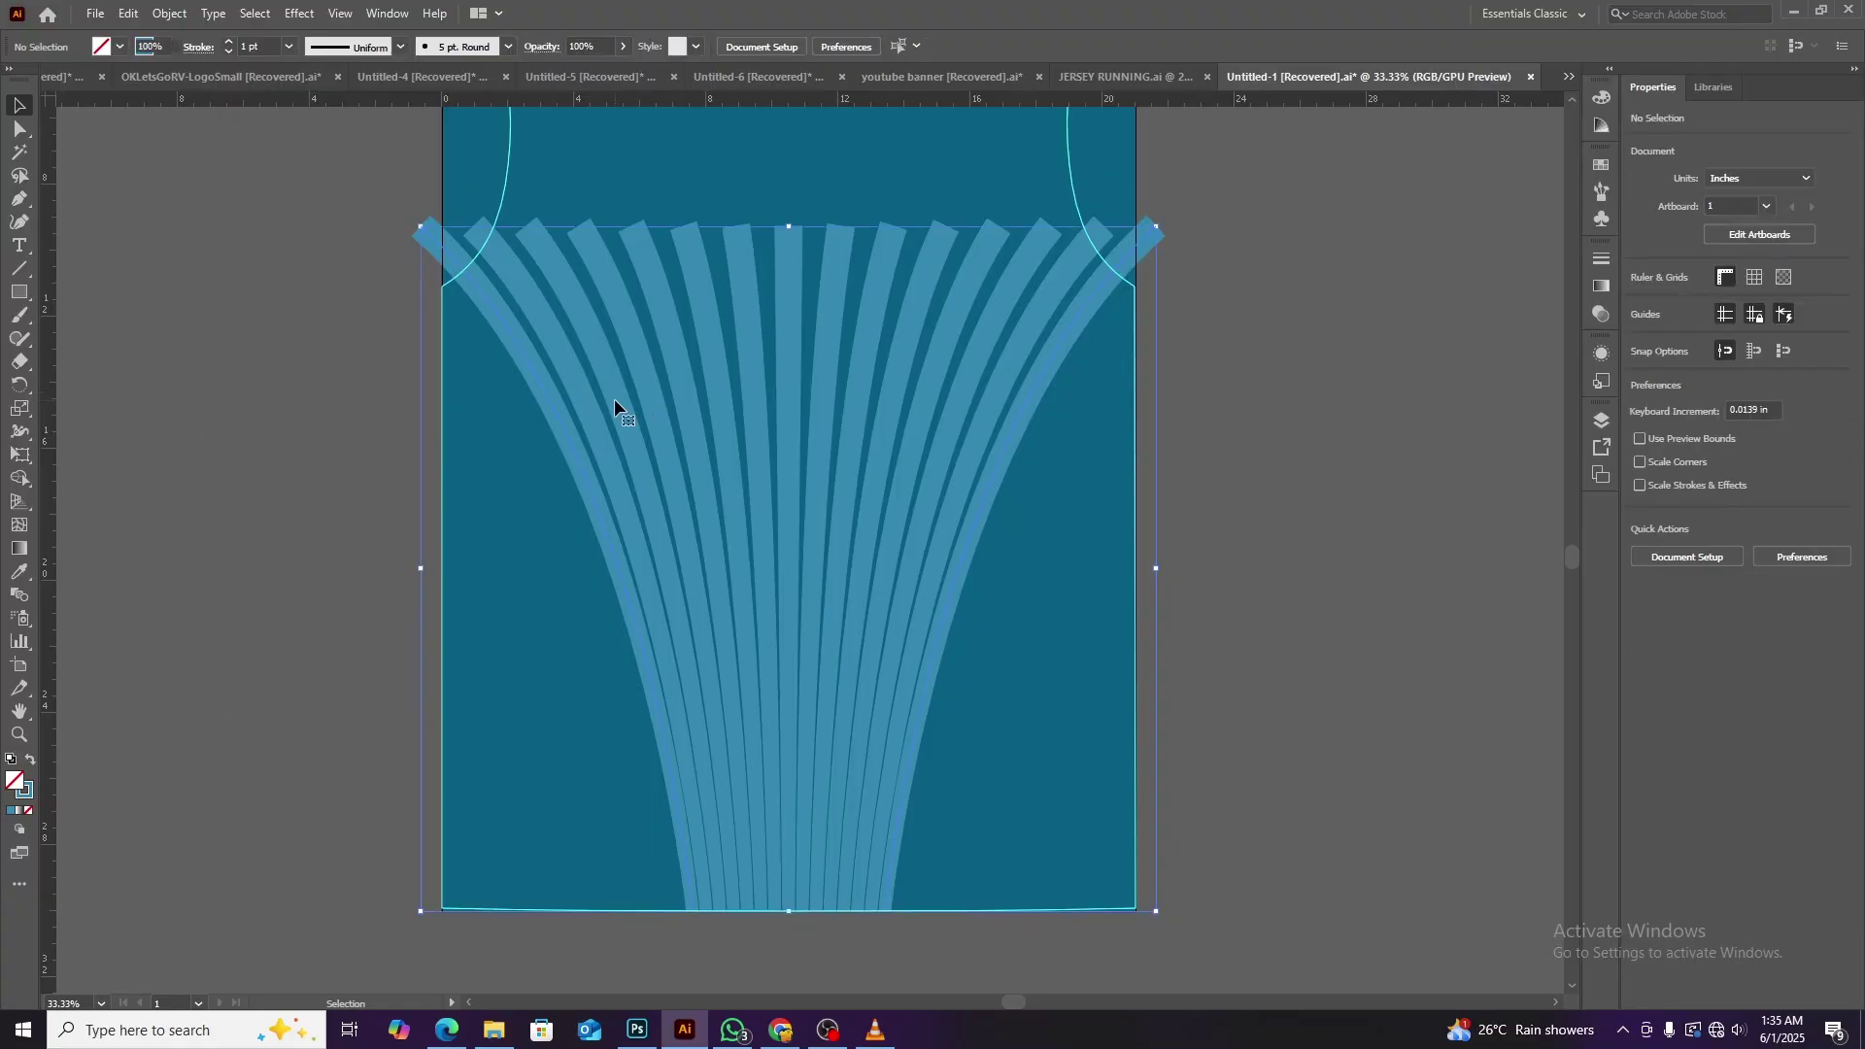
{"action": "left_click", "coordinate": [30, 761]}
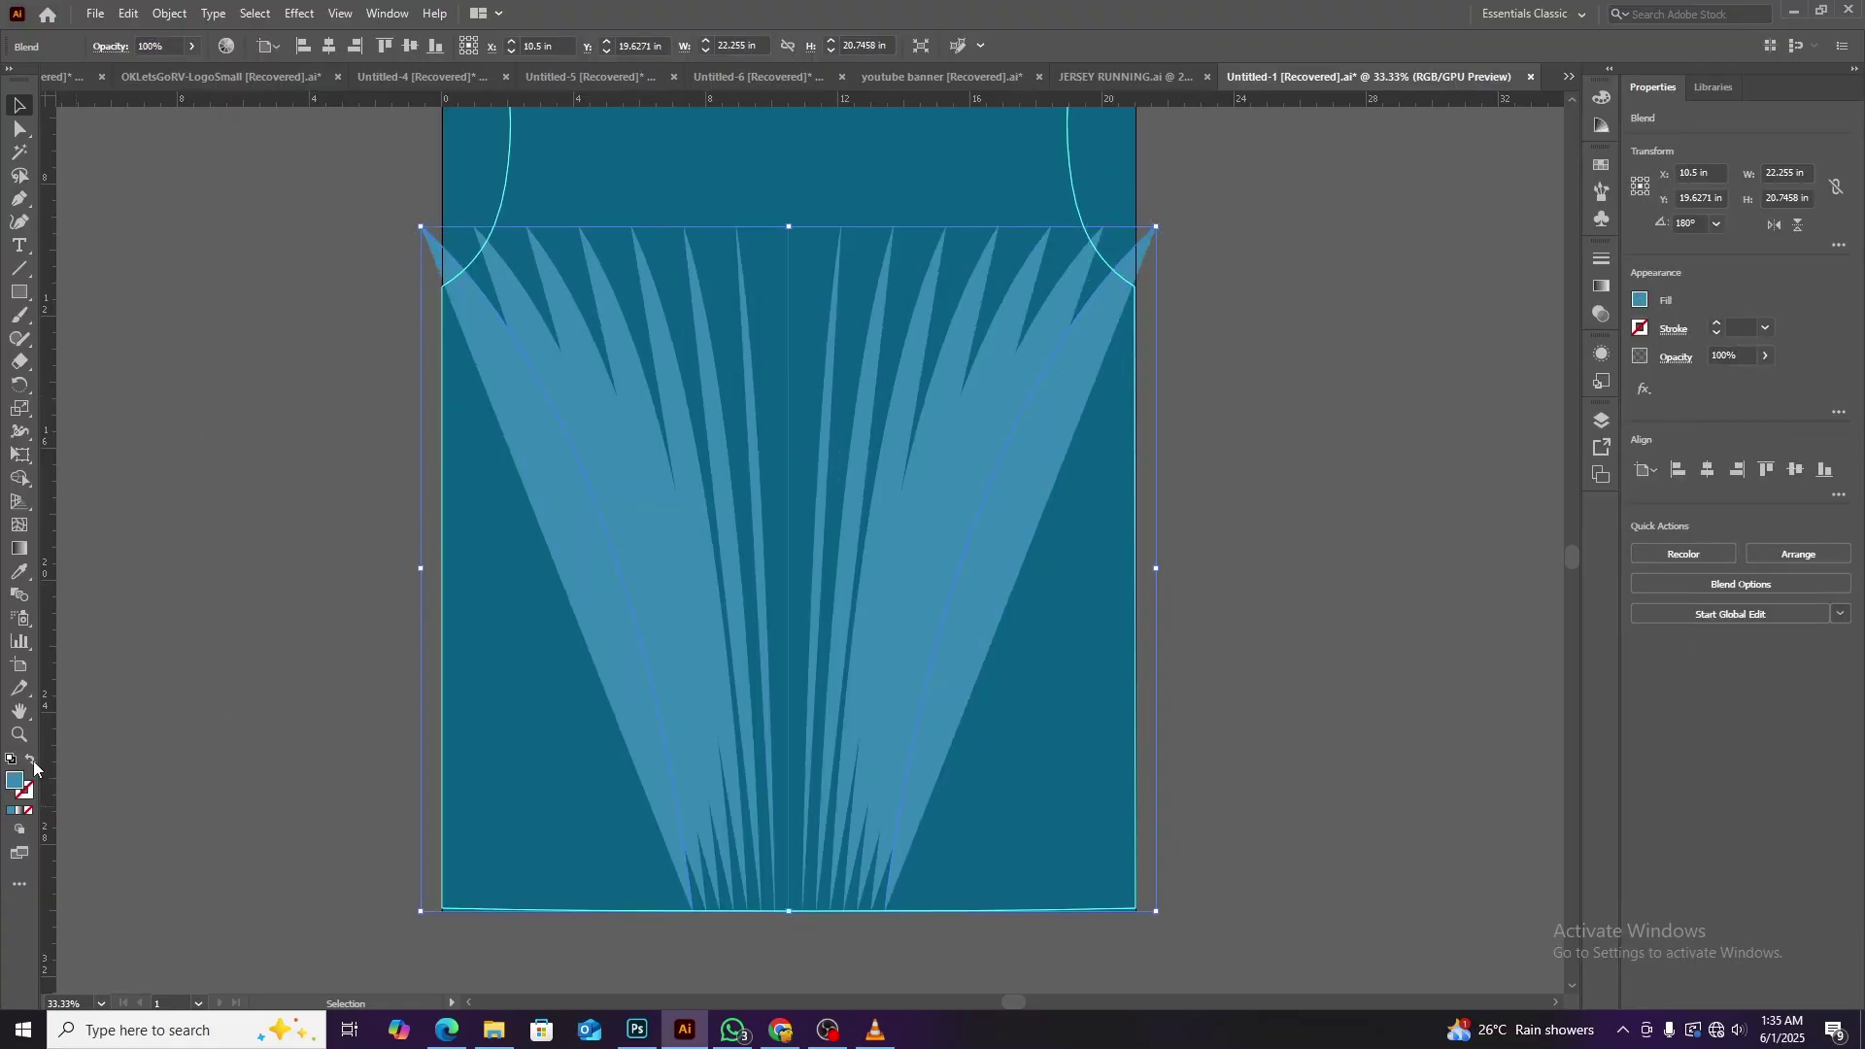
{"action": "left_click", "coordinate": [30, 762]}
{"action": "left_click", "coordinate": [153, 261]}
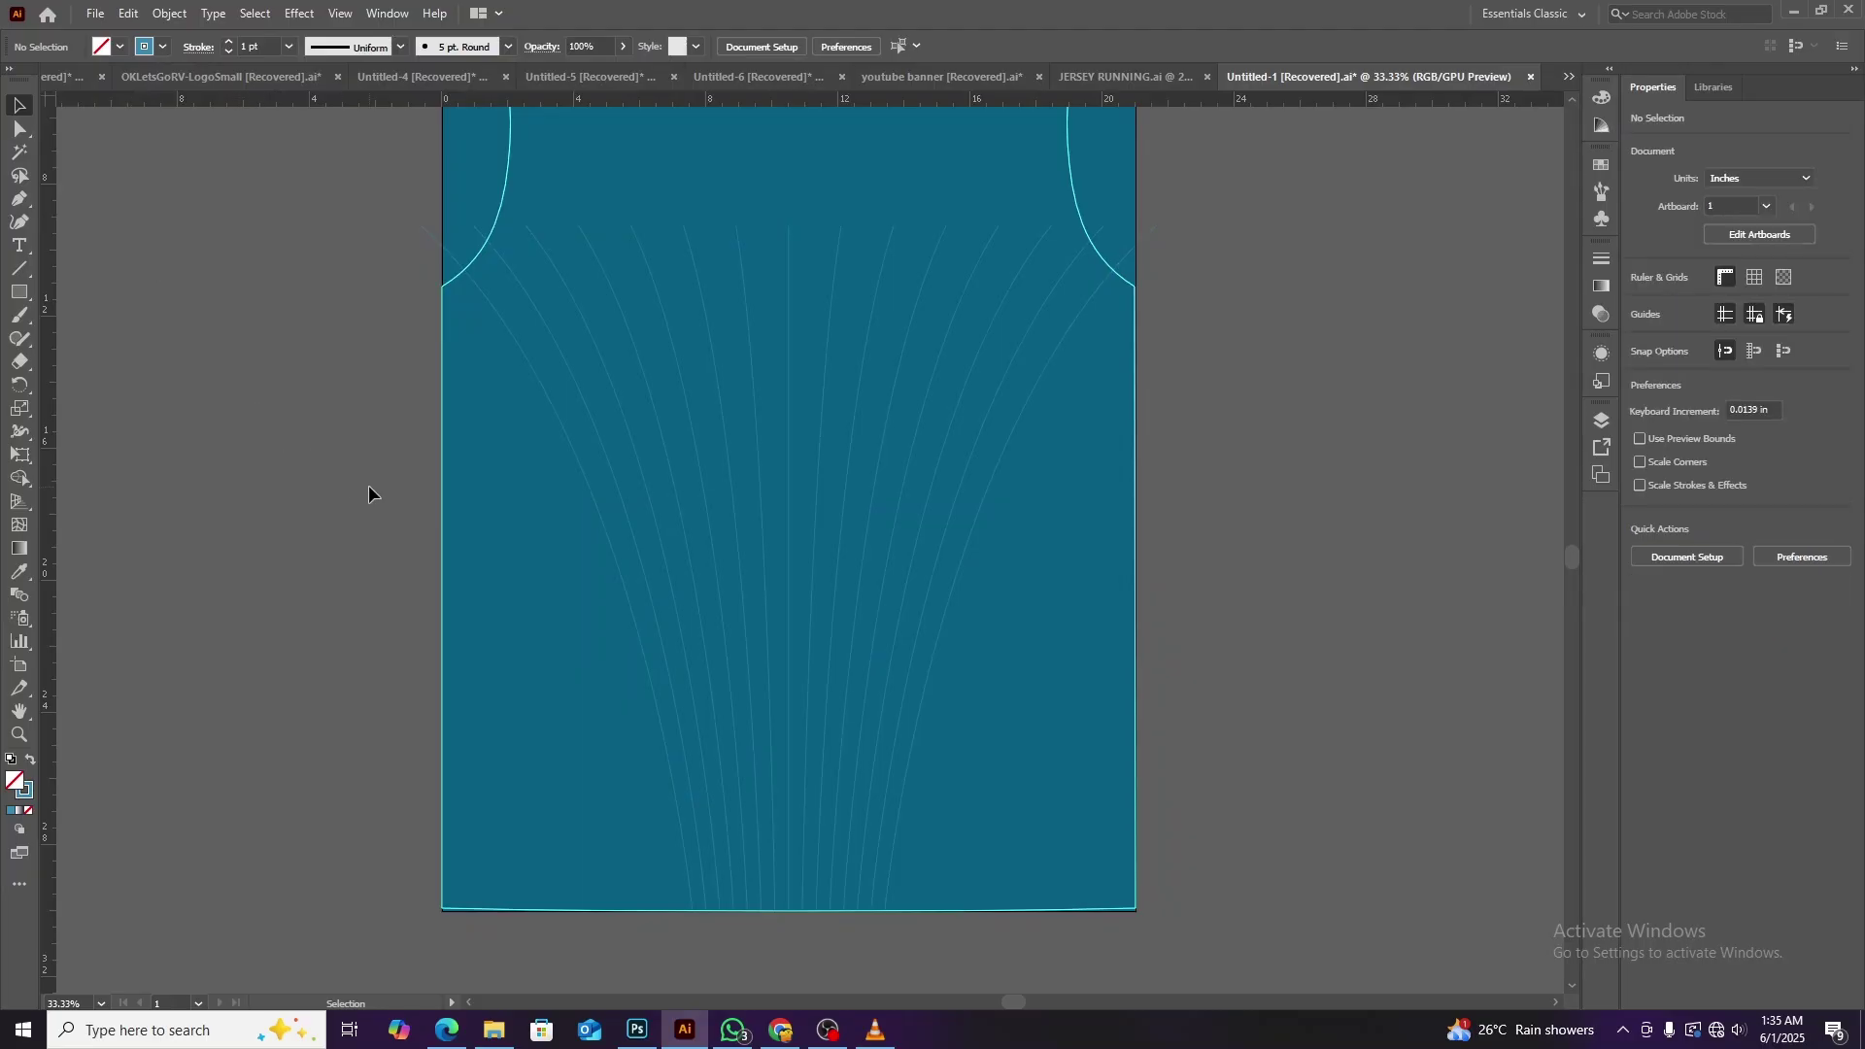
{"action": "key", "text": "ctrl+z"}
{"action": "left_click", "coordinate": [264, 400]}
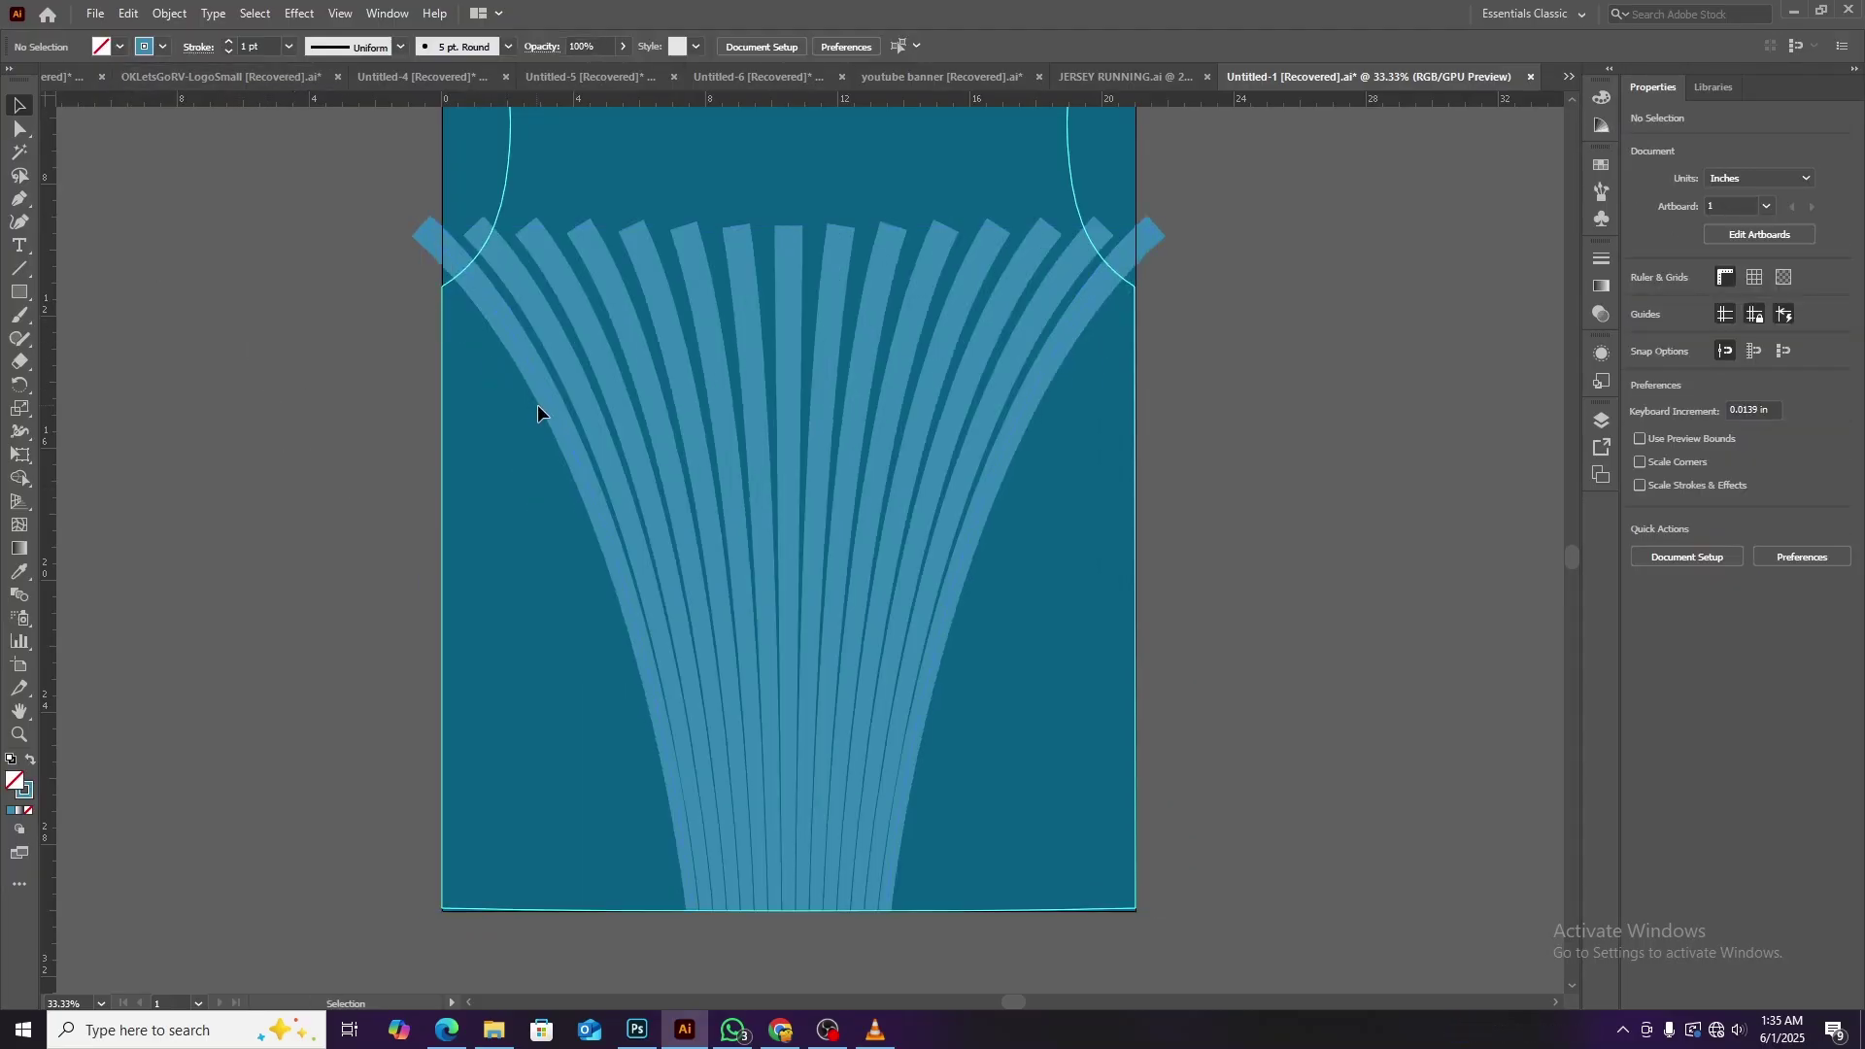
Expand the stripe fan's appearance into filled shapes.
{"action": "left_click", "coordinate": [567, 424]}
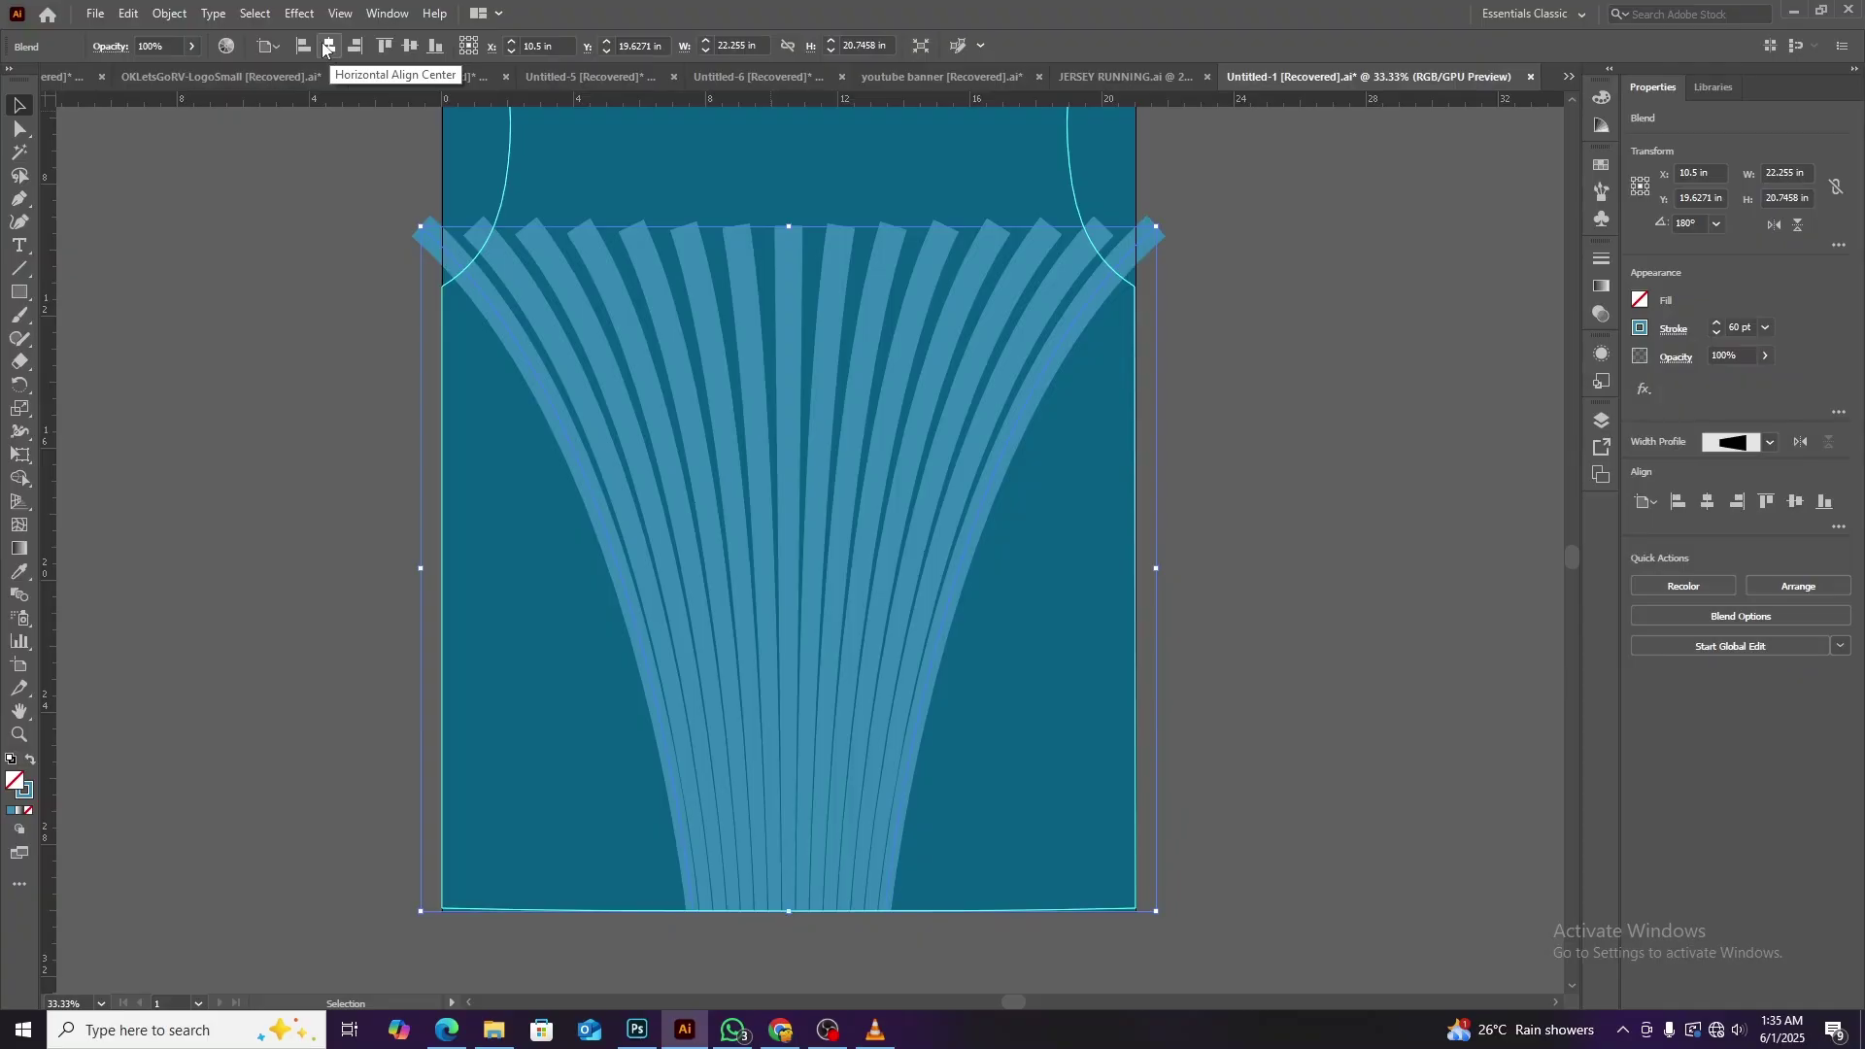
{"action": "left_click", "coordinate": [169, 13]}
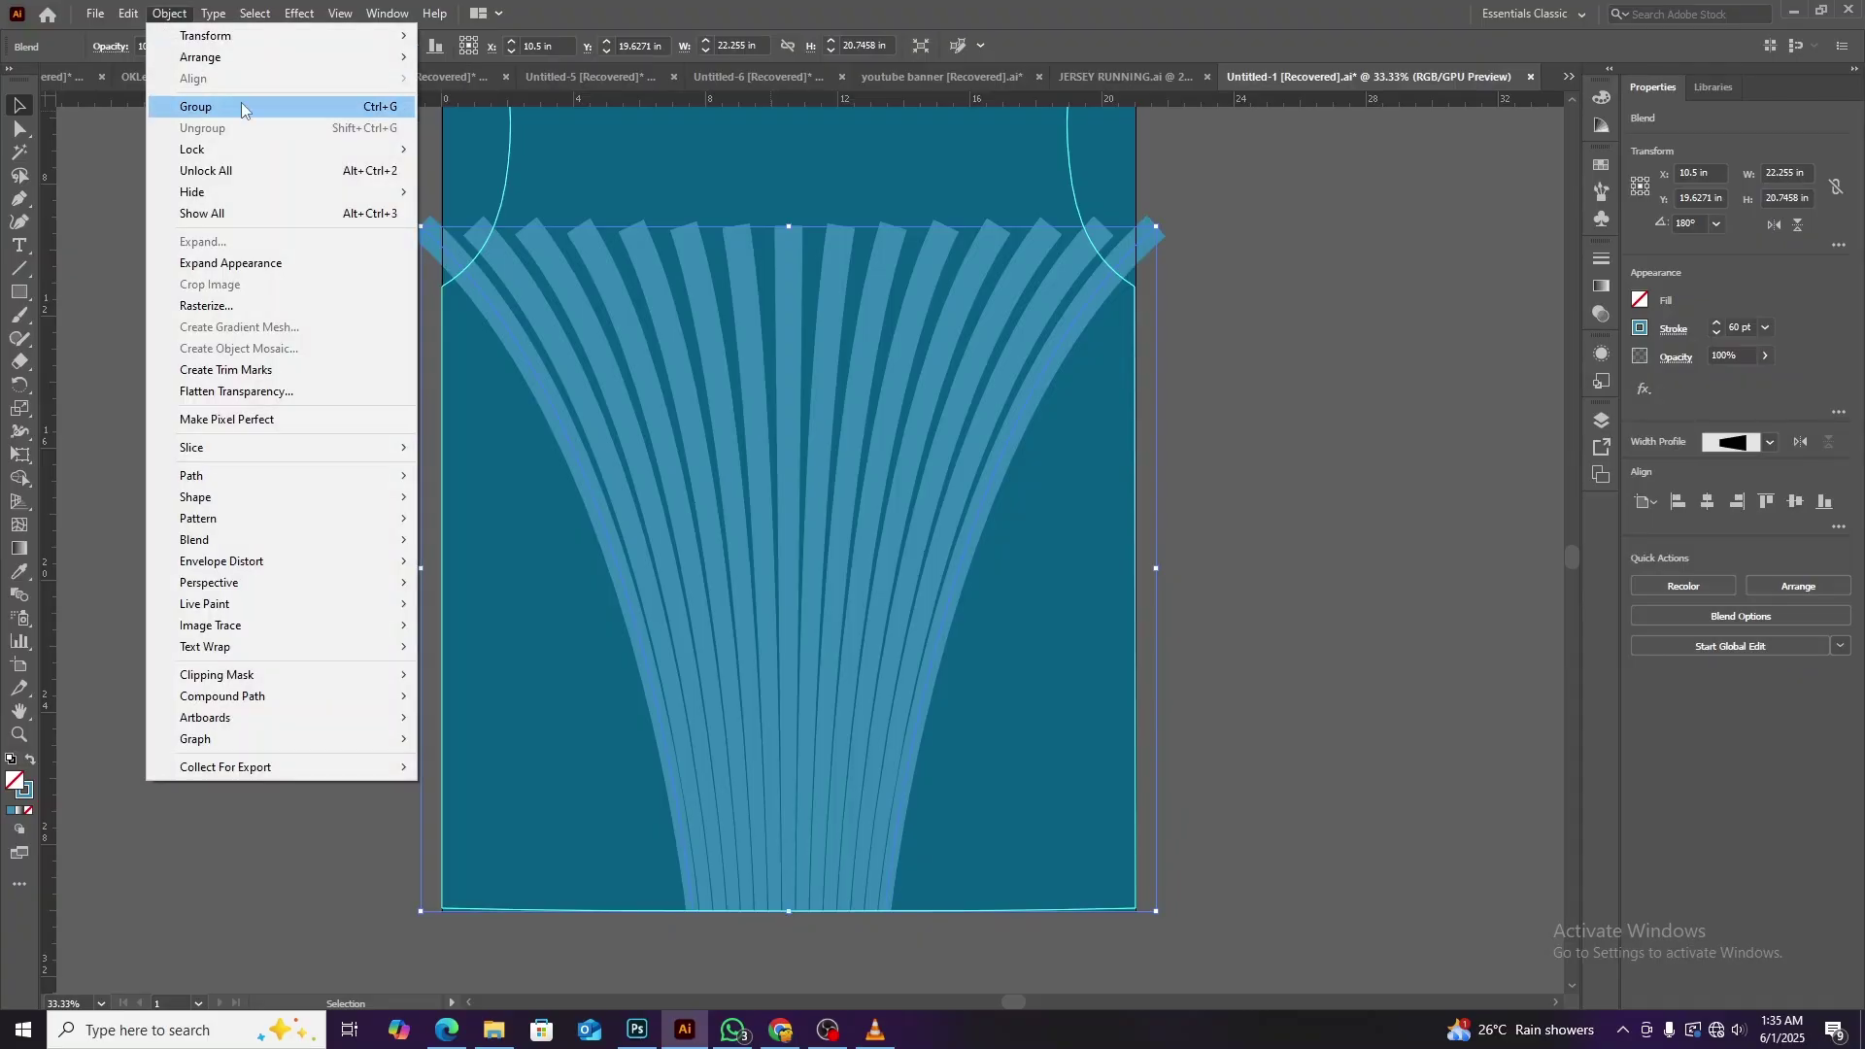
{"action": "left_click", "coordinate": [217, 263]}
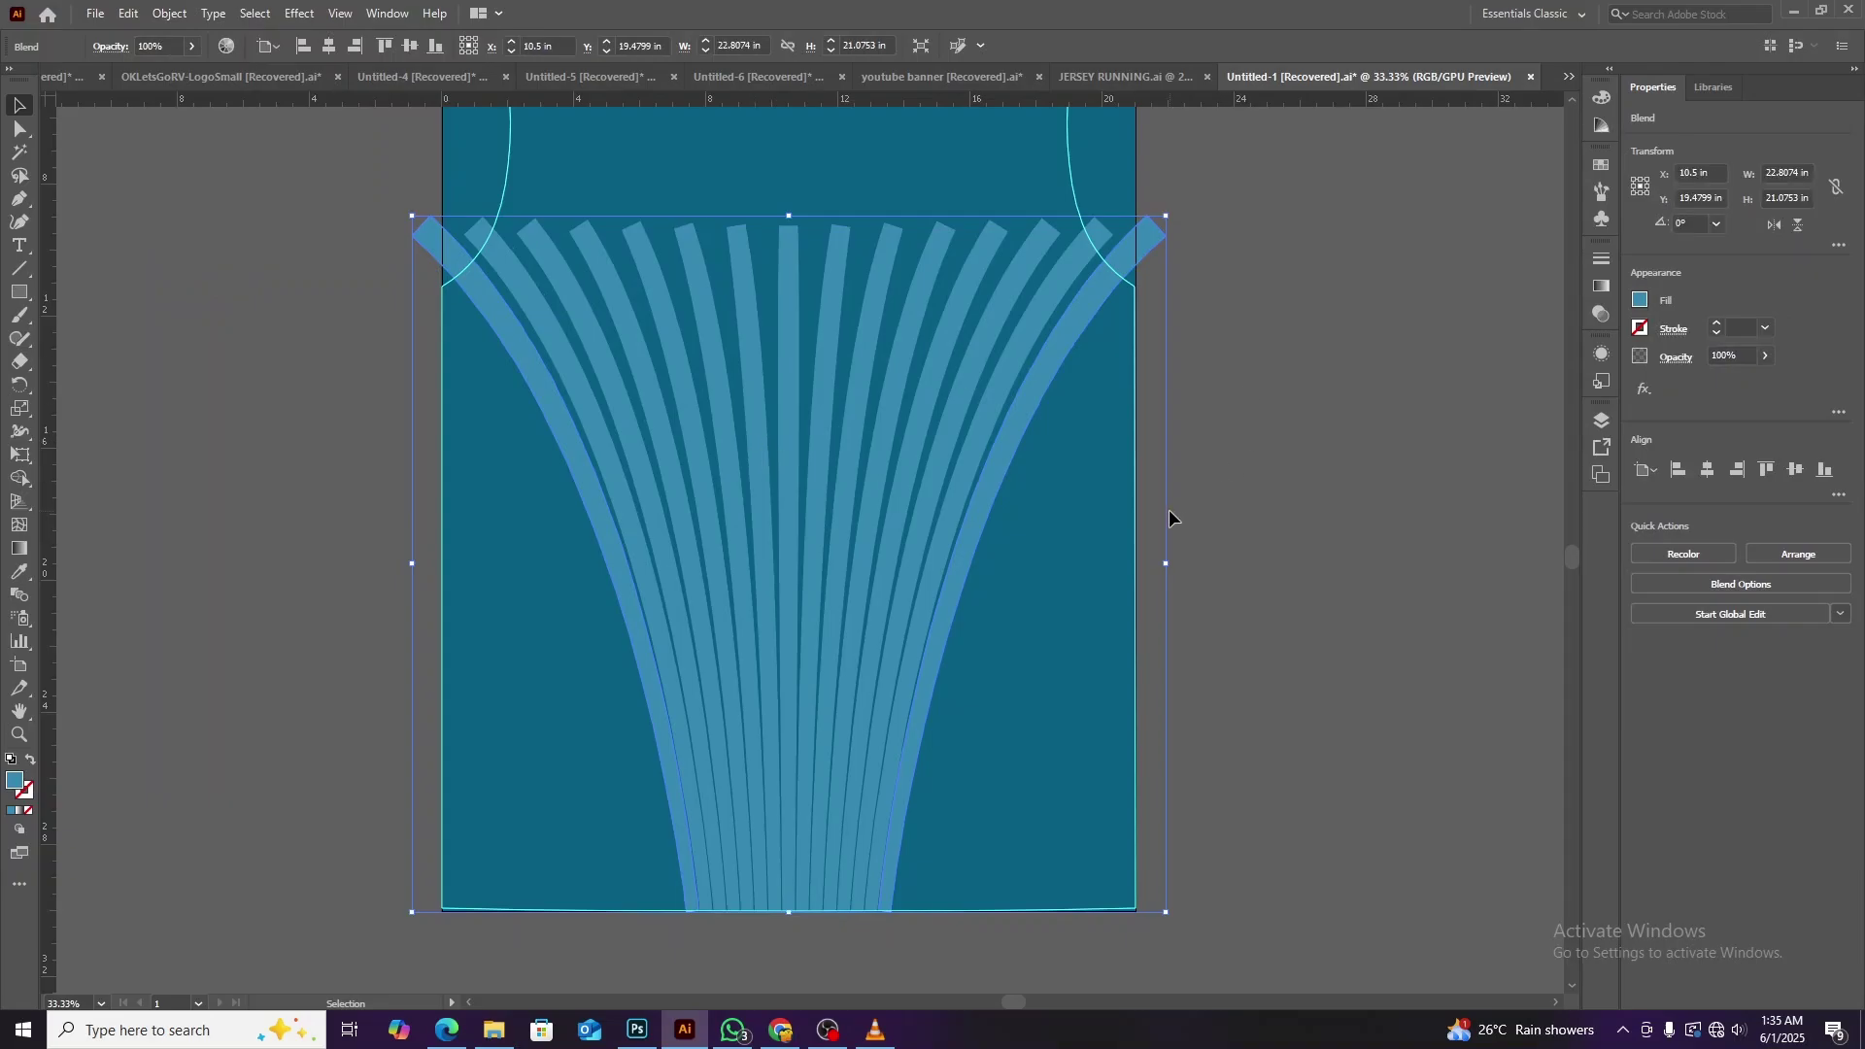
{"action": "left_click", "coordinate": [1171, 517]}
Draw a vertical Pen line down the fan and centre it horizontally on the artboard.
{"action": "key", "text": "p"}
{"action": "left_click", "coordinate": [773, 180]}
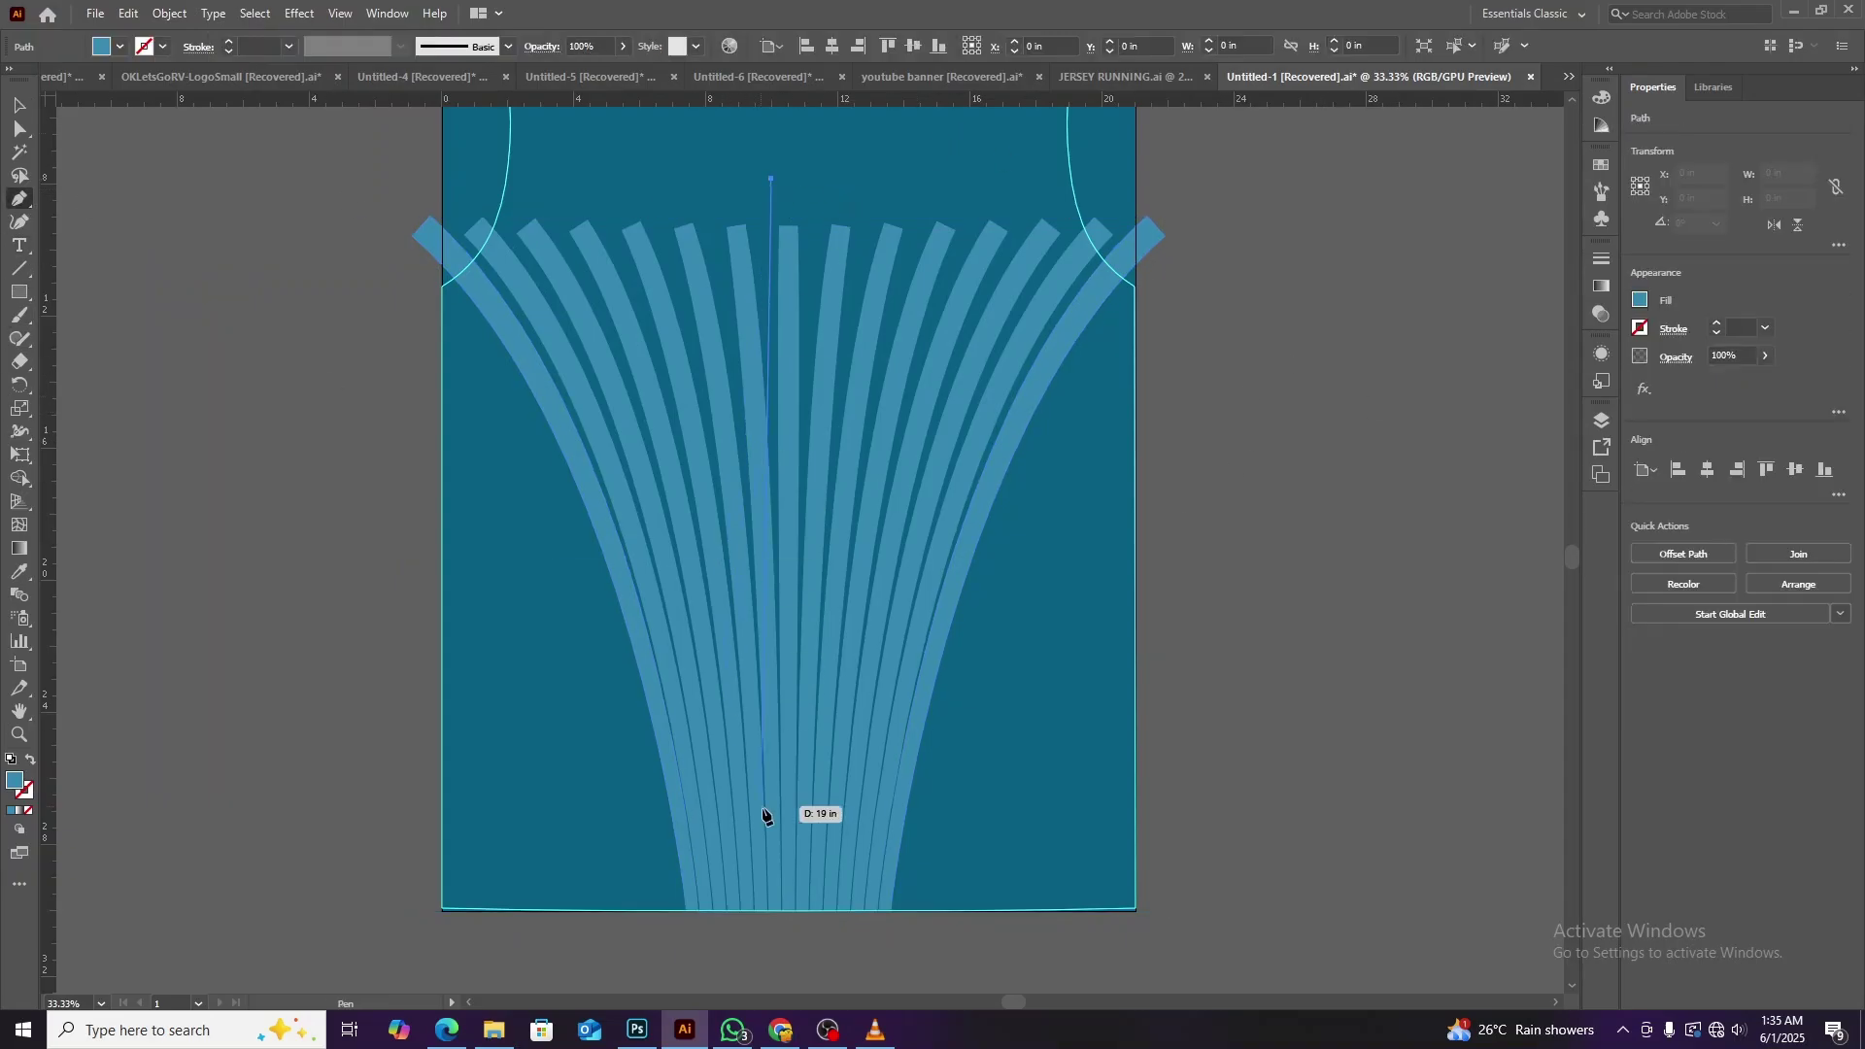
{"action": "left_click_drag", "start_coordinate": [773, 928], "coordinate": [790, 899]}
{"action": "left_click", "coordinate": [24, 113]}
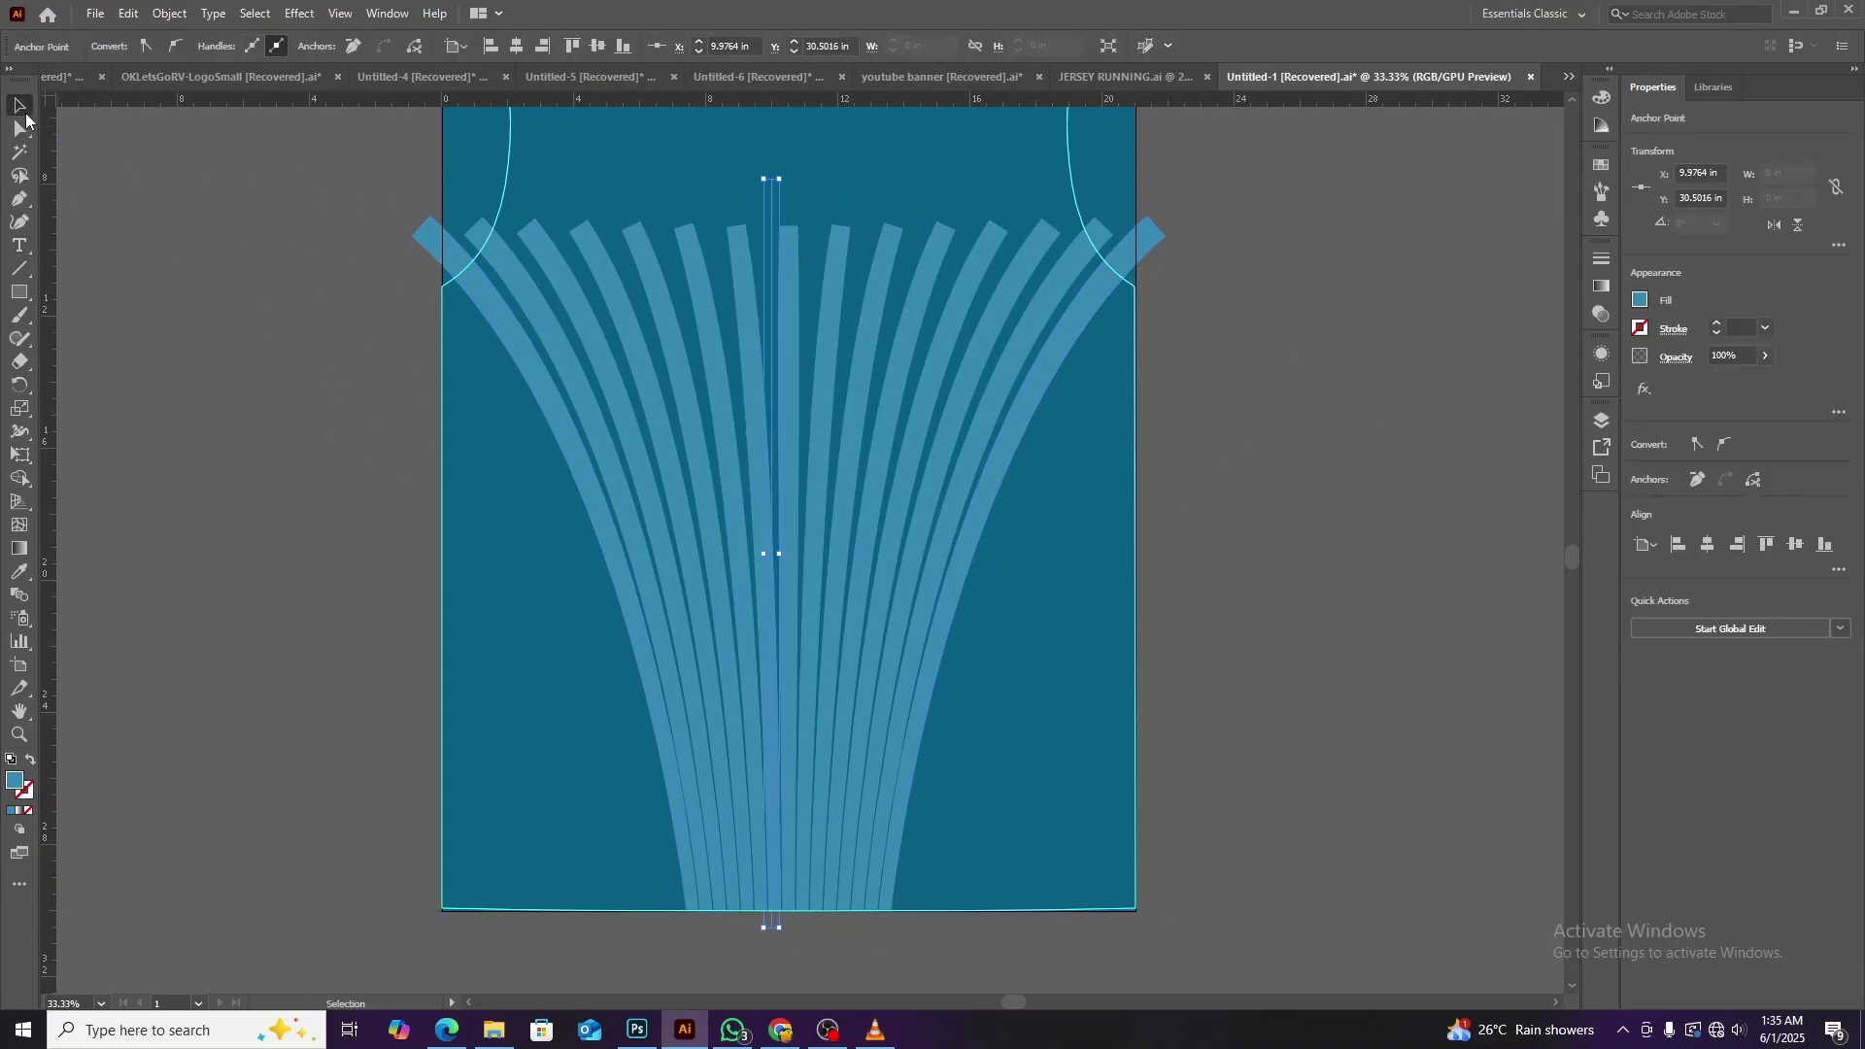
{"action": "left_click", "coordinate": [521, 46]}
{"action": "left_click", "coordinate": [1065, 698]}
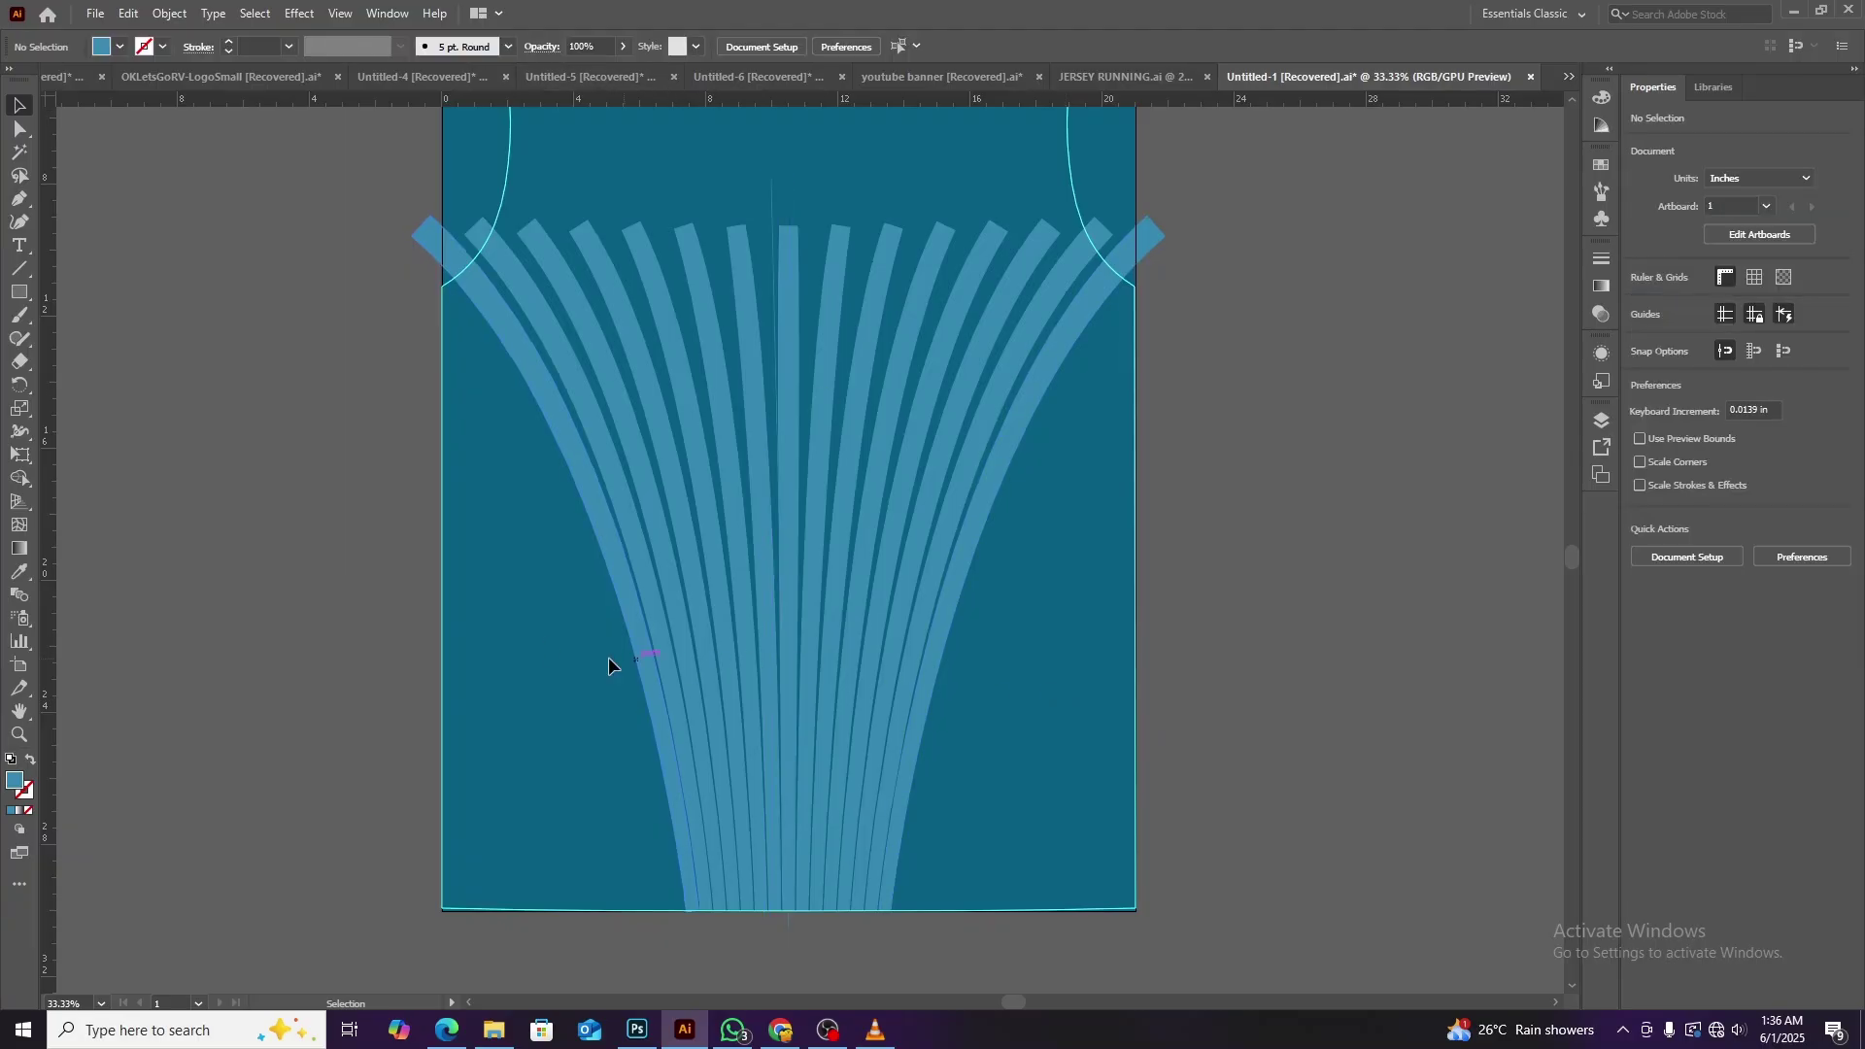
{"action": "left_click", "coordinate": [774, 189]}
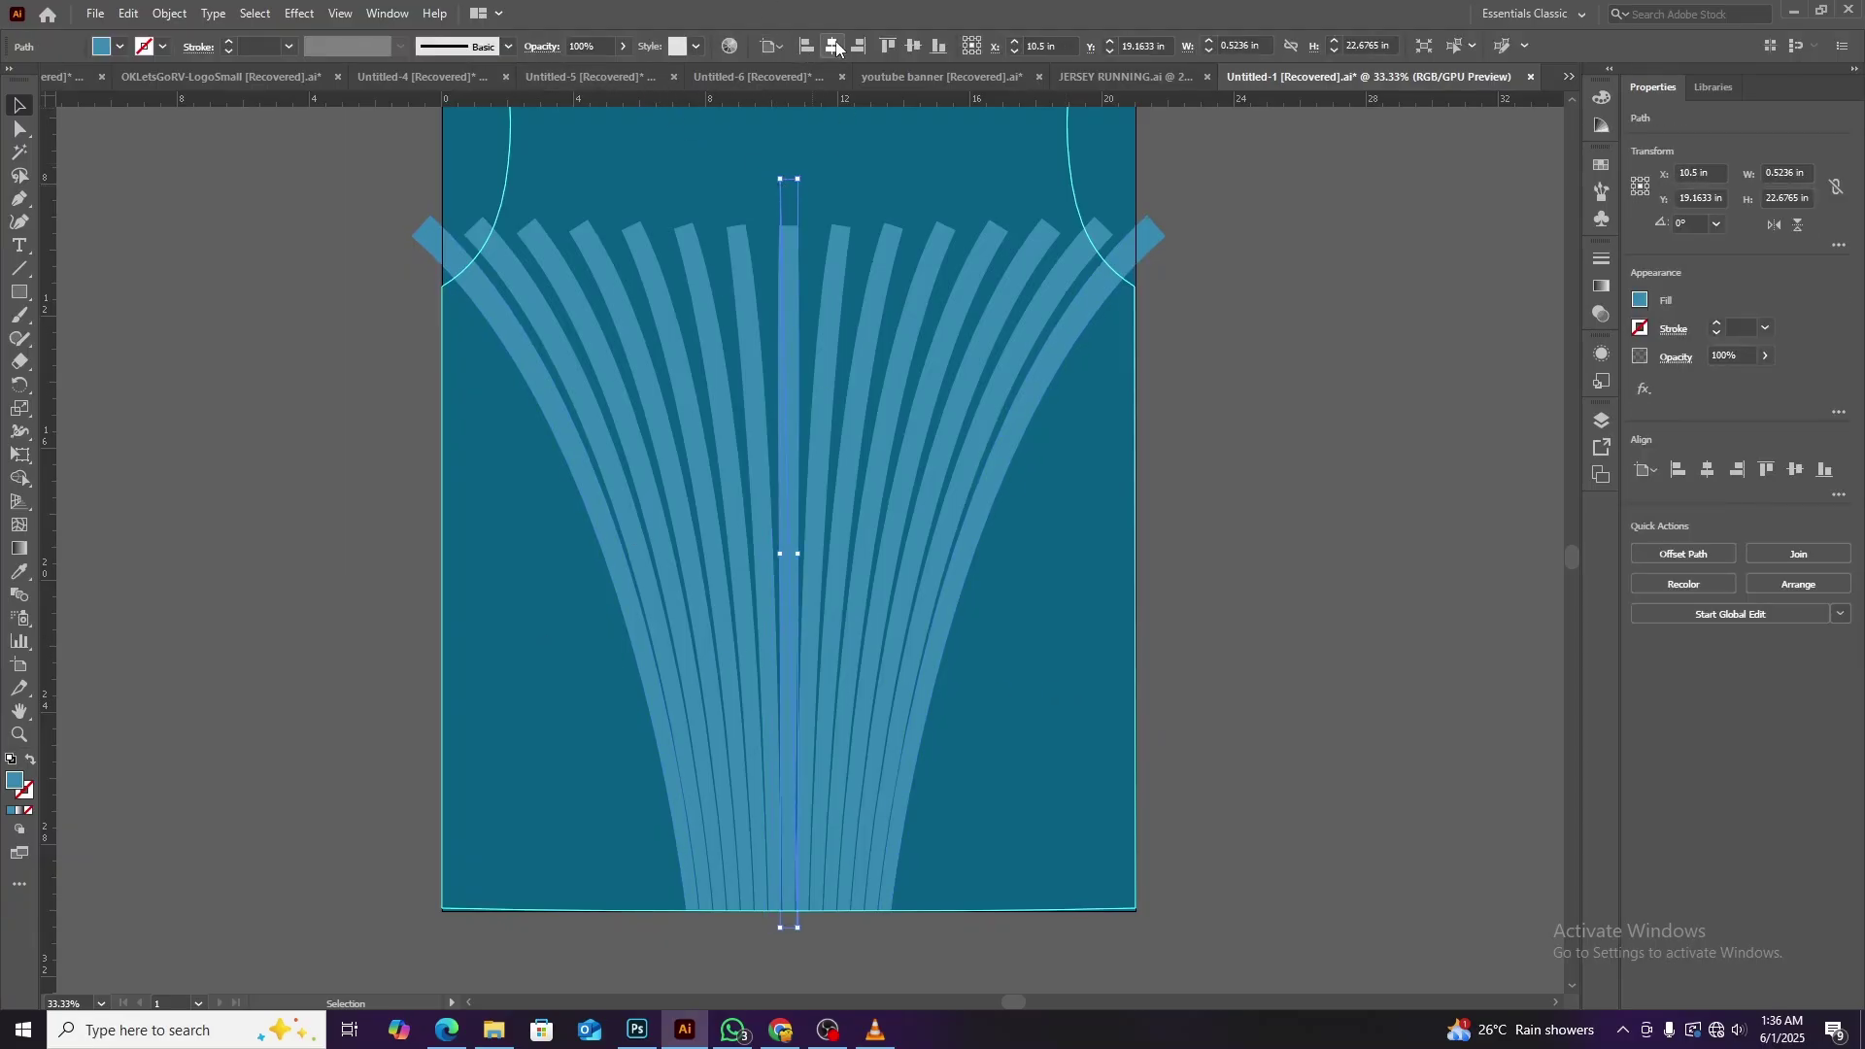
Select all and try Pathfinder Divide twice, dismissing the no-results alerts.
{"action": "key", "text": "ctrl+a"}
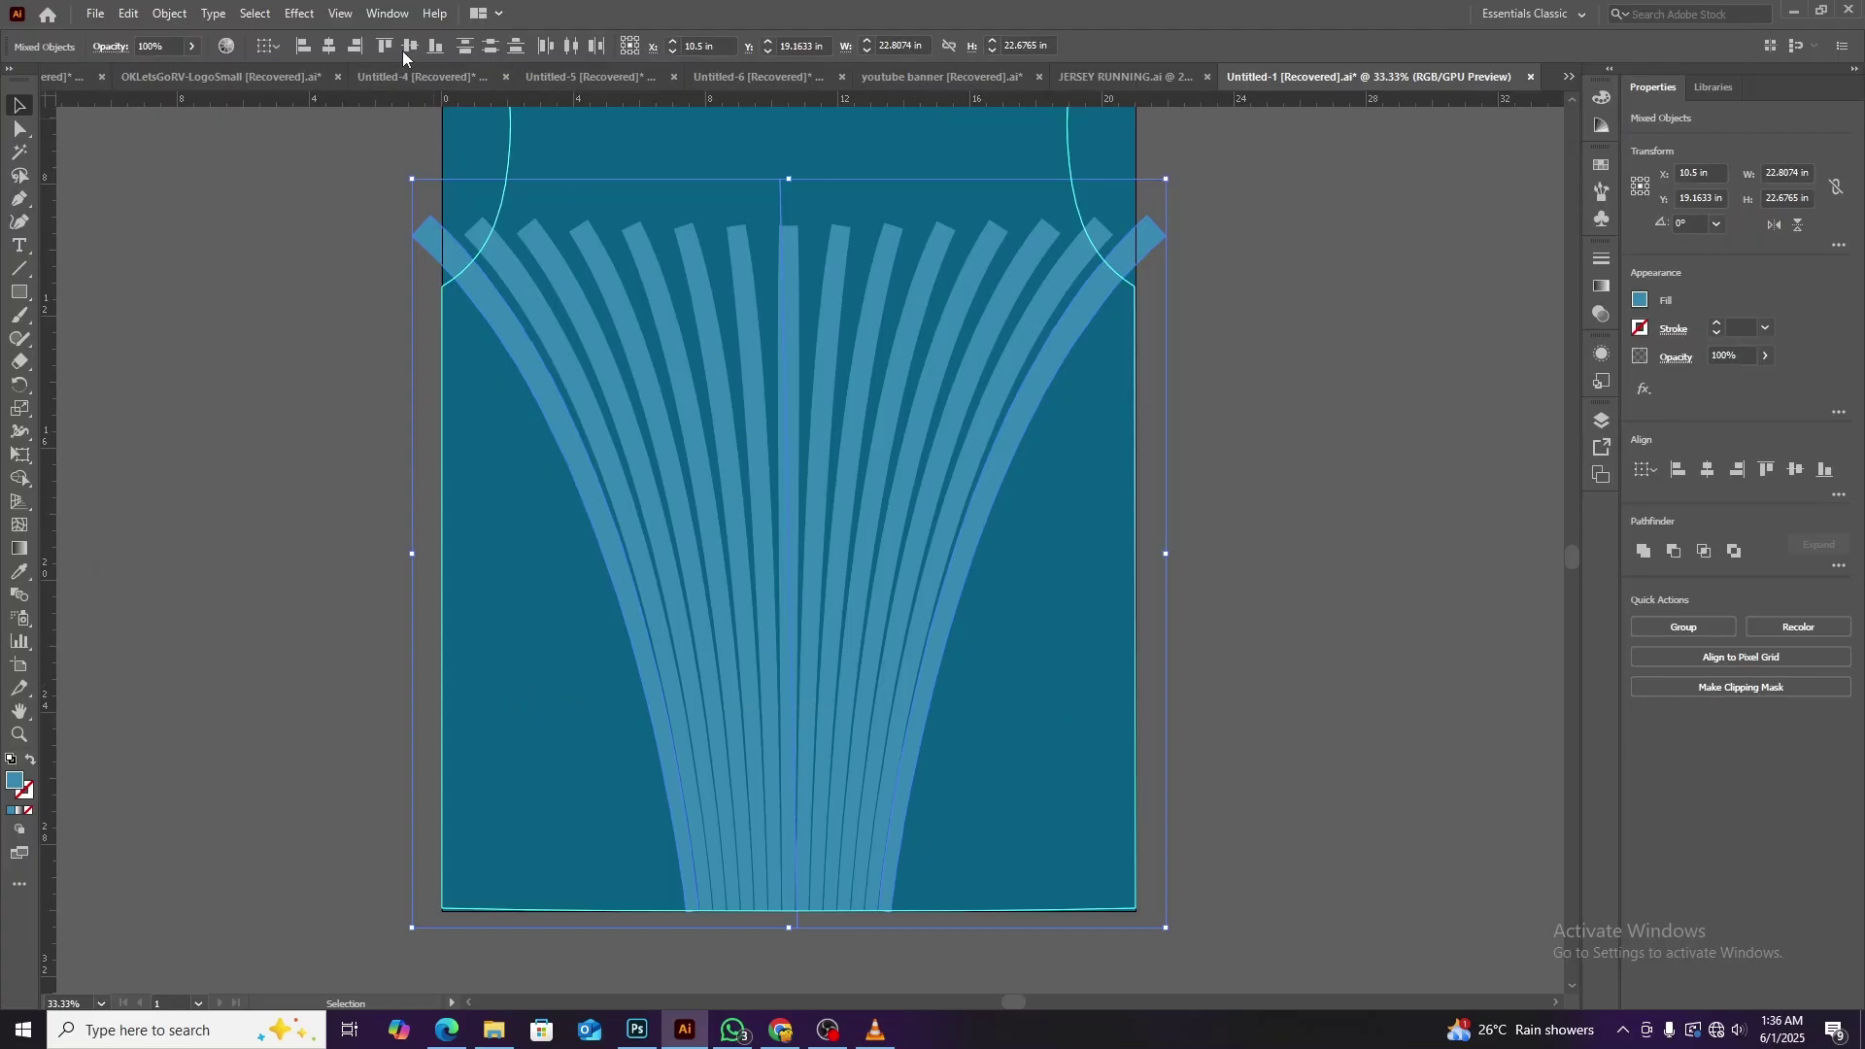
{"action": "left_click", "coordinate": [388, 14]}
{"action": "left_click", "coordinate": [467, 697]}
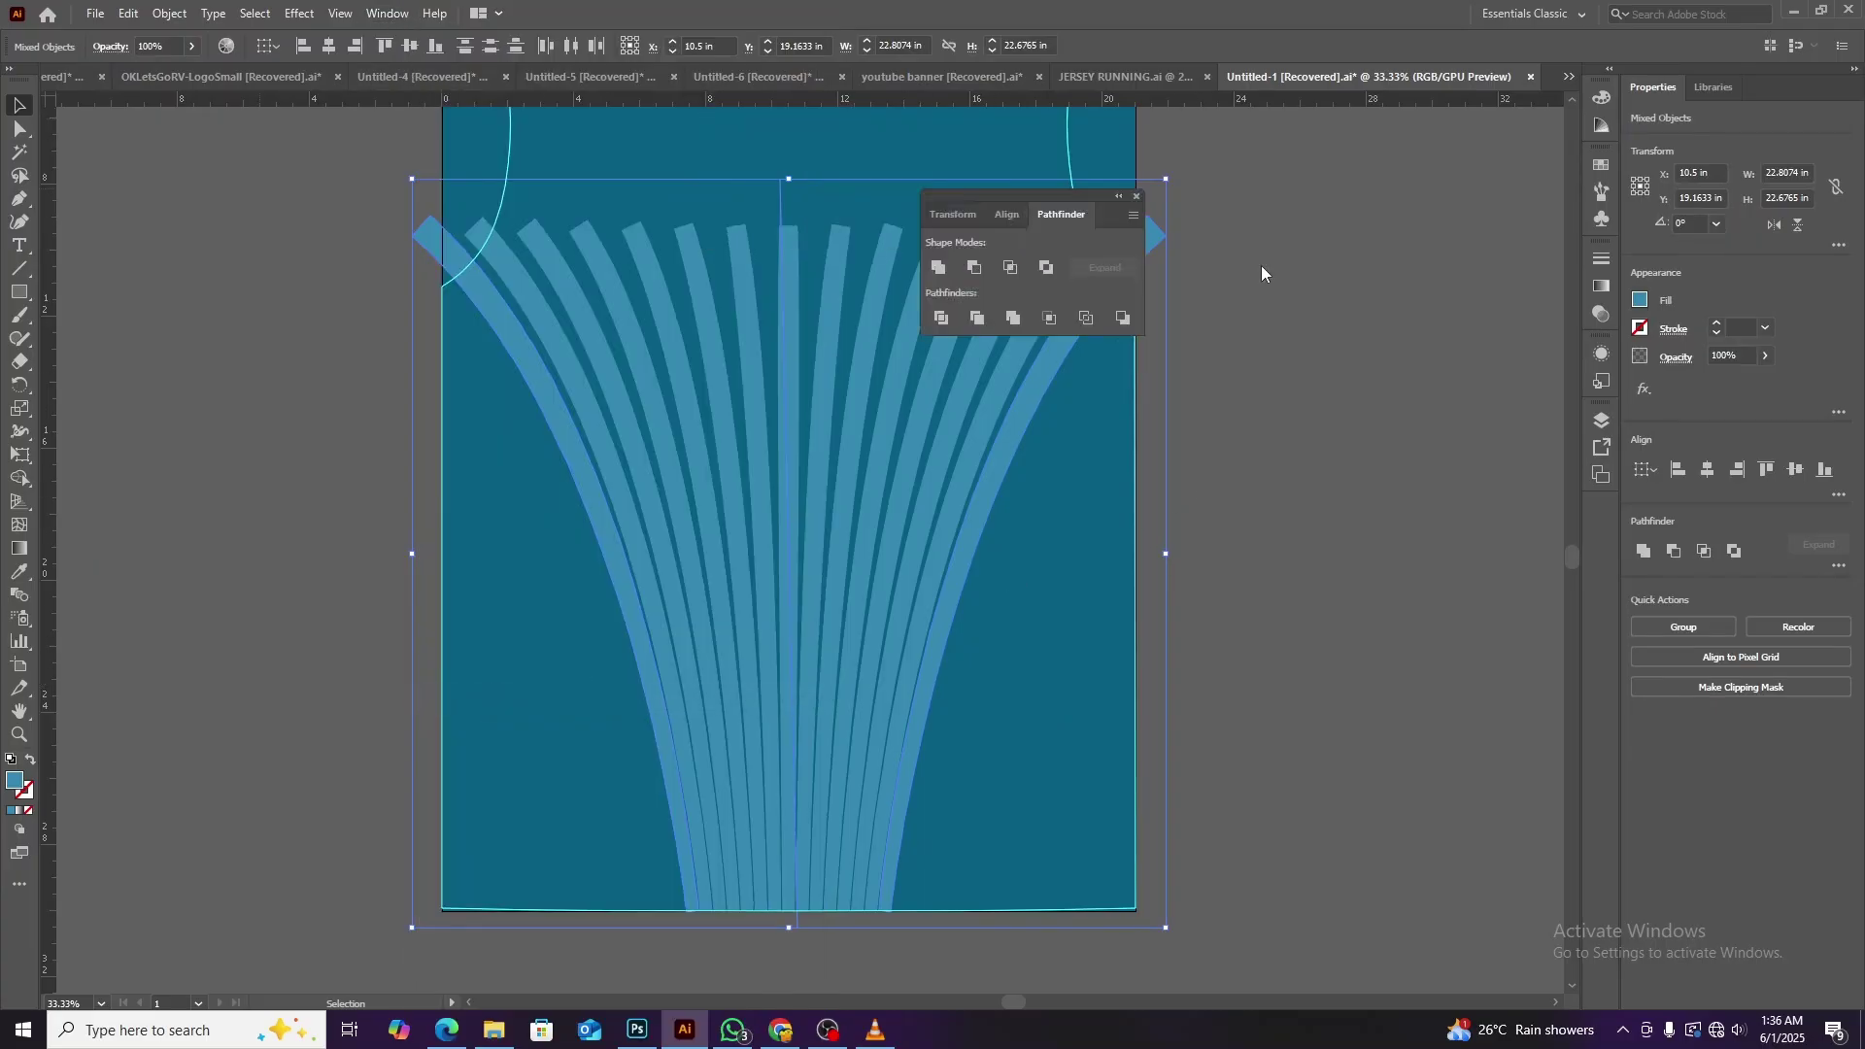
{"action": "left_click_drag", "start_coordinate": [1030, 197], "coordinate": [1416, 292]}
{"action": "left_click", "coordinate": [1326, 414]}
{"action": "left_click", "coordinate": [1071, 540]}
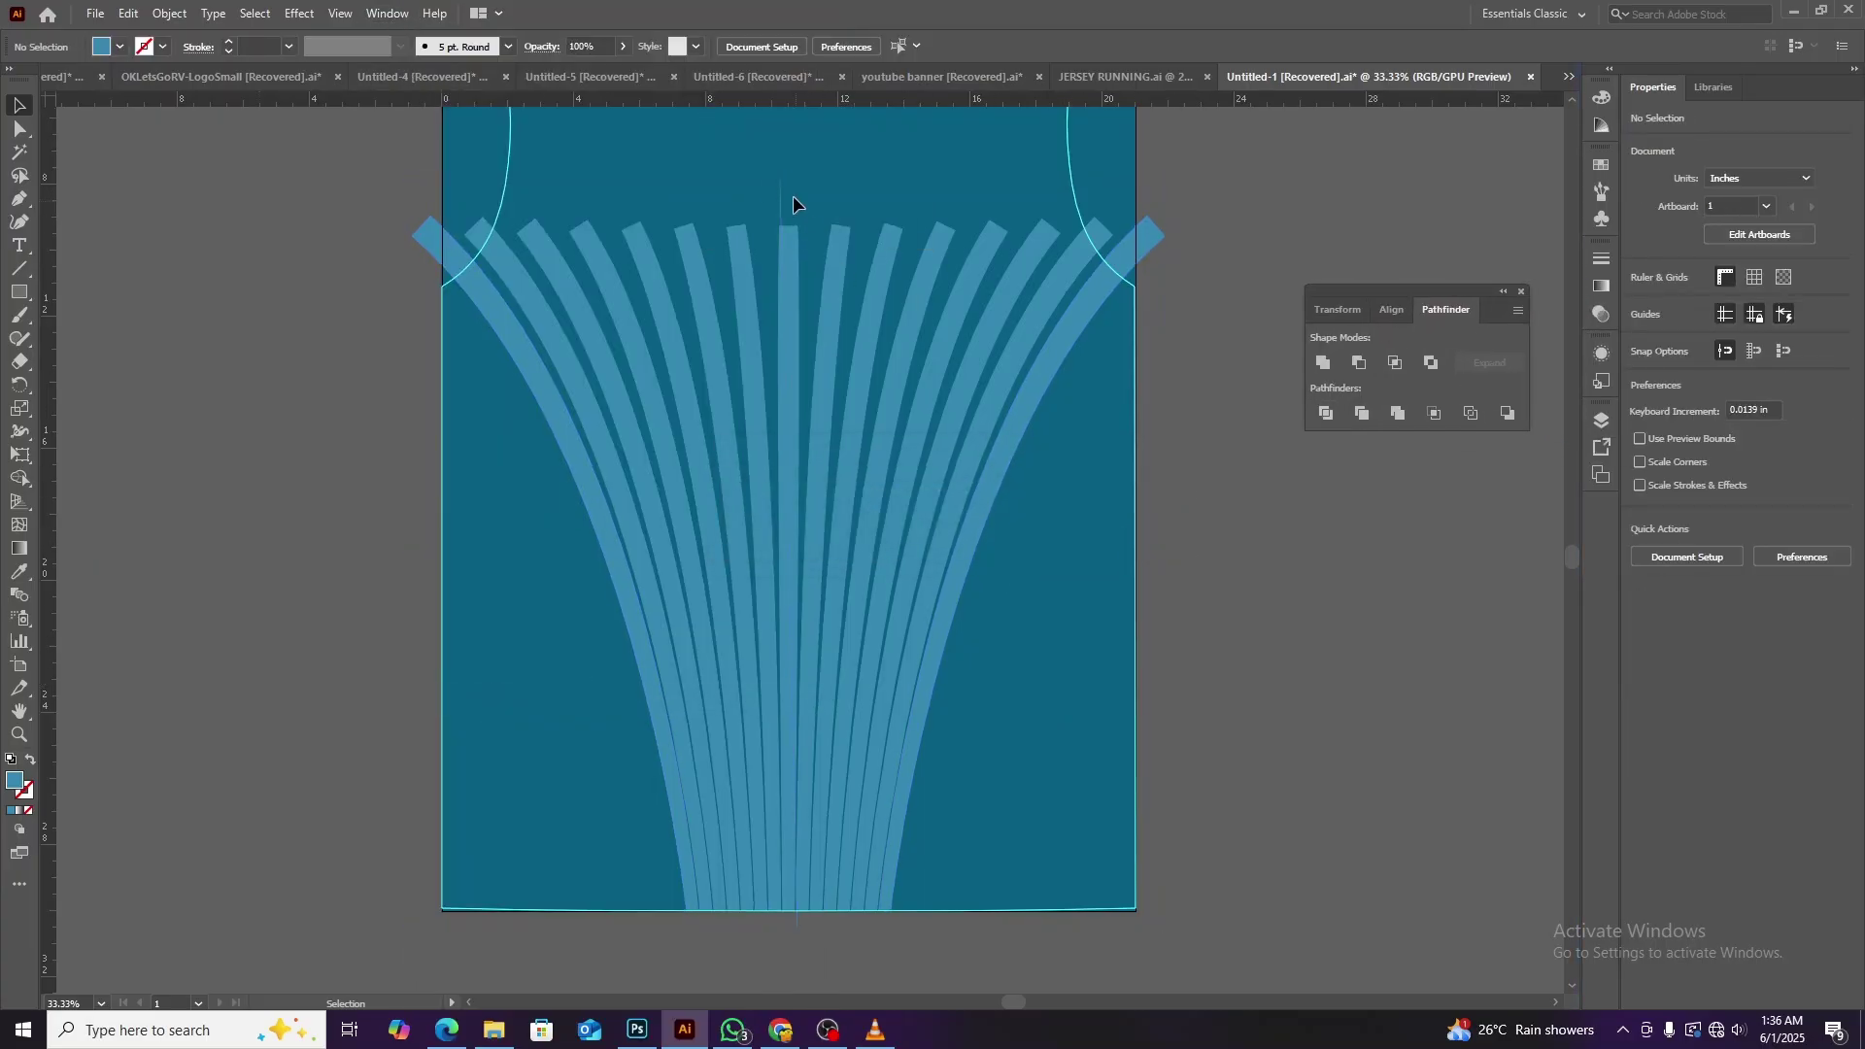
{"action": "right_click", "coordinate": [821, 194]}
{"action": "left_click", "coordinate": [1059, 579]}
{"action": "left_click", "coordinate": [1276, 750]}
{"action": "key", "text": "ctrl+a"}
{"action": "left_click", "coordinate": [1326, 414]}
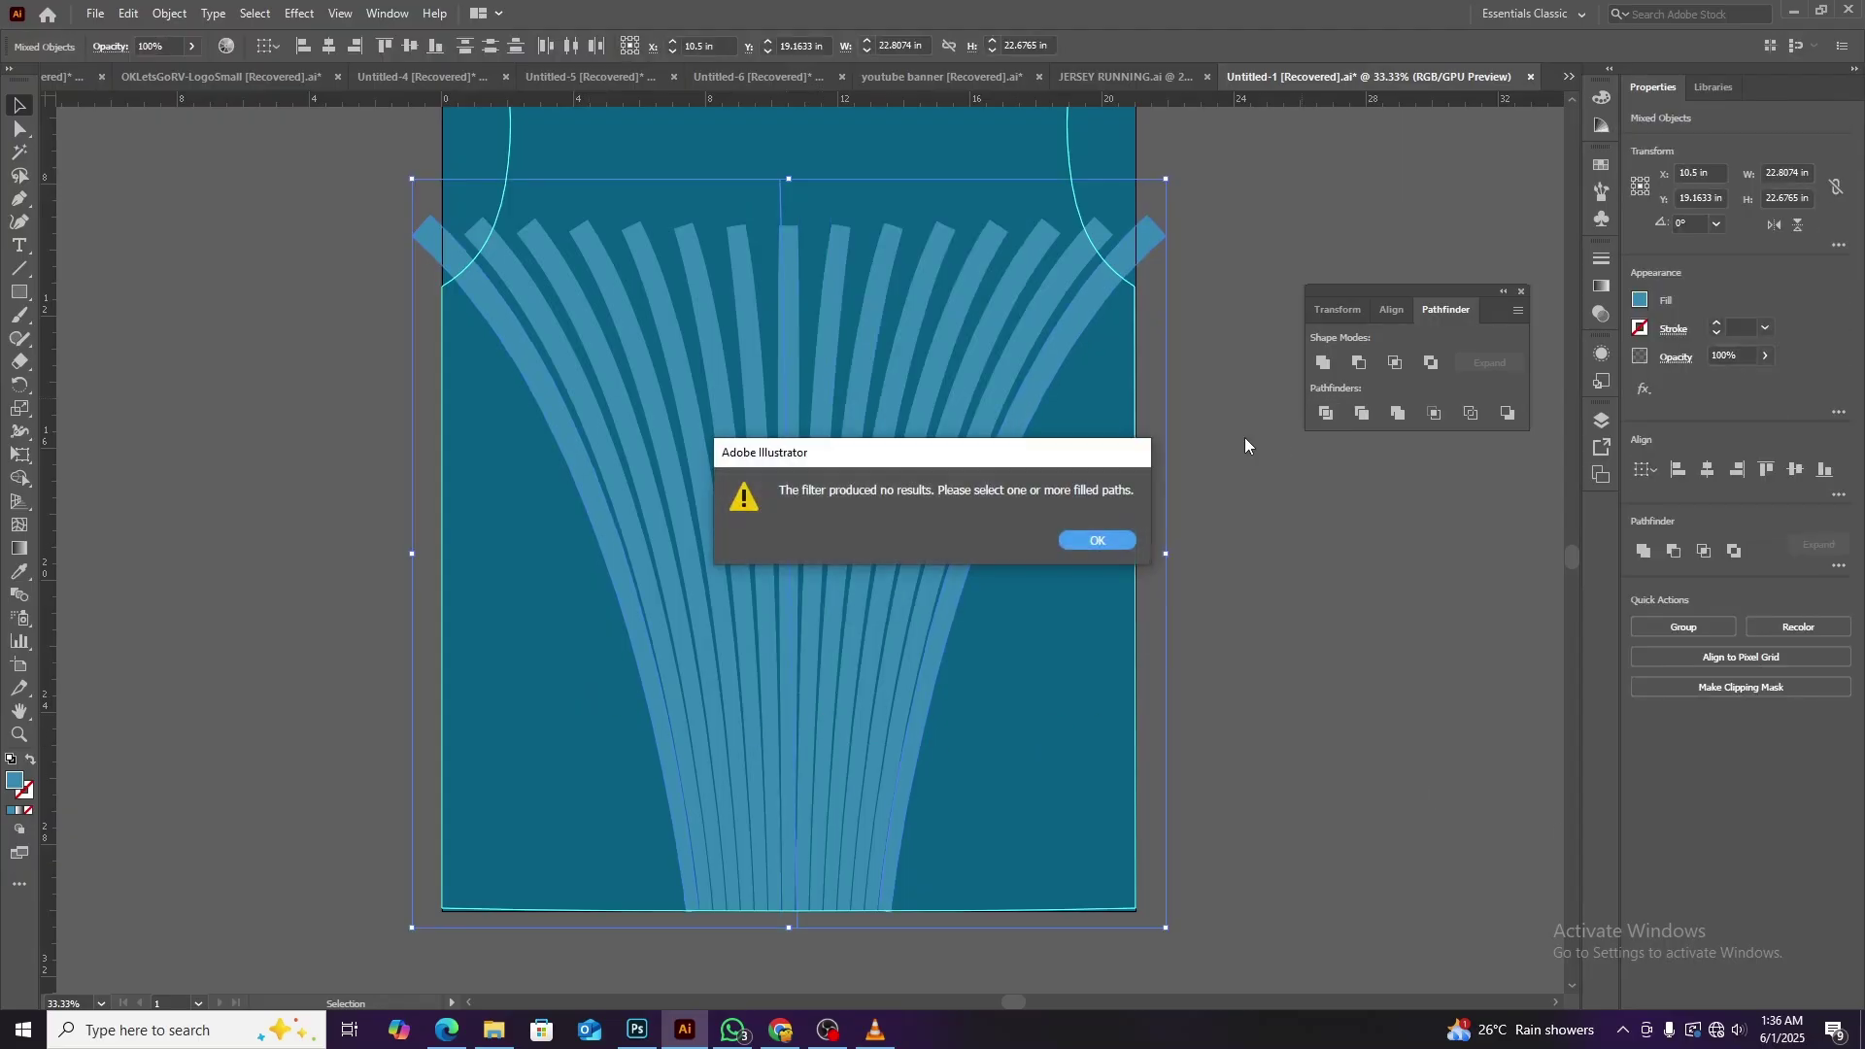
{"action": "left_click", "coordinate": [1098, 540]}
{"action": "left_click", "coordinate": [1083, 311]}
Expand the blend and delete the stripe strands on the right half.
{"action": "left_click", "coordinate": [169, 13]}
{"action": "left_click", "coordinate": [185, 241]}
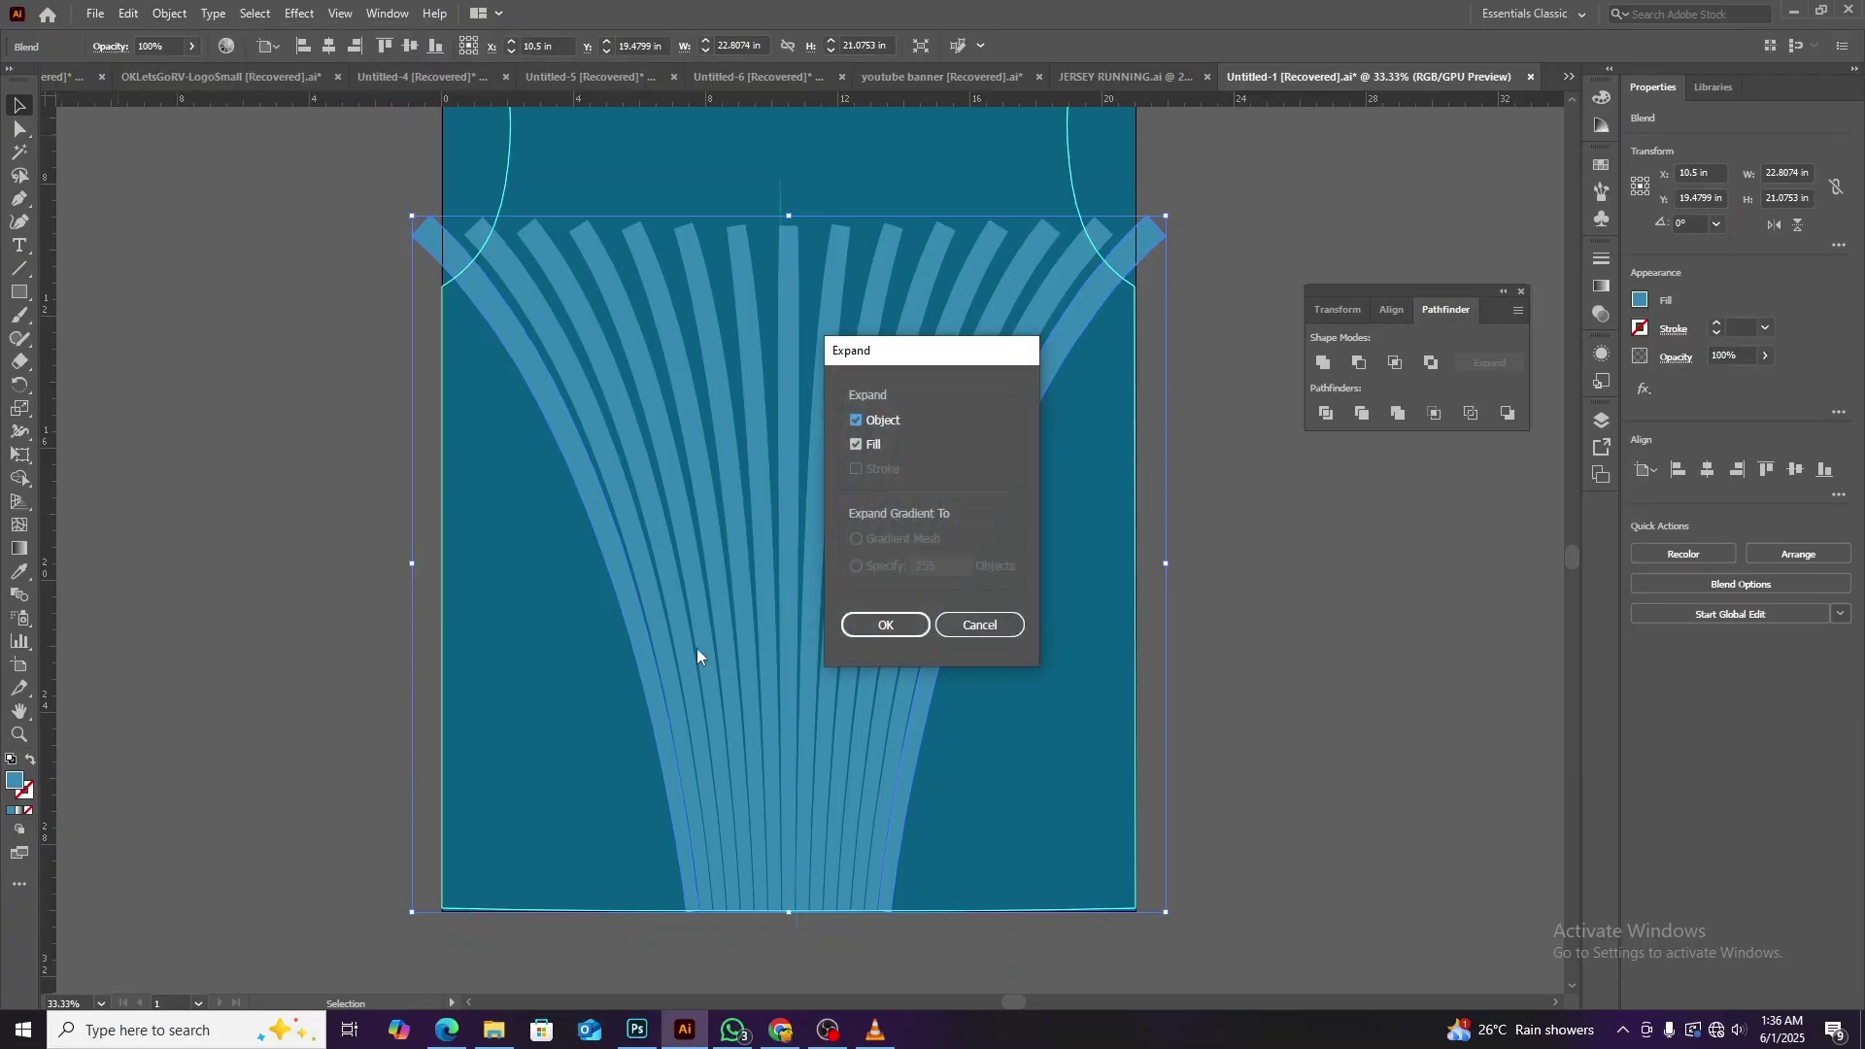
{"action": "key", "text": "Return"}
{"action": "left_click", "coordinate": [1326, 414]}
{"action": "right_click", "coordinate": [1250, 460]}
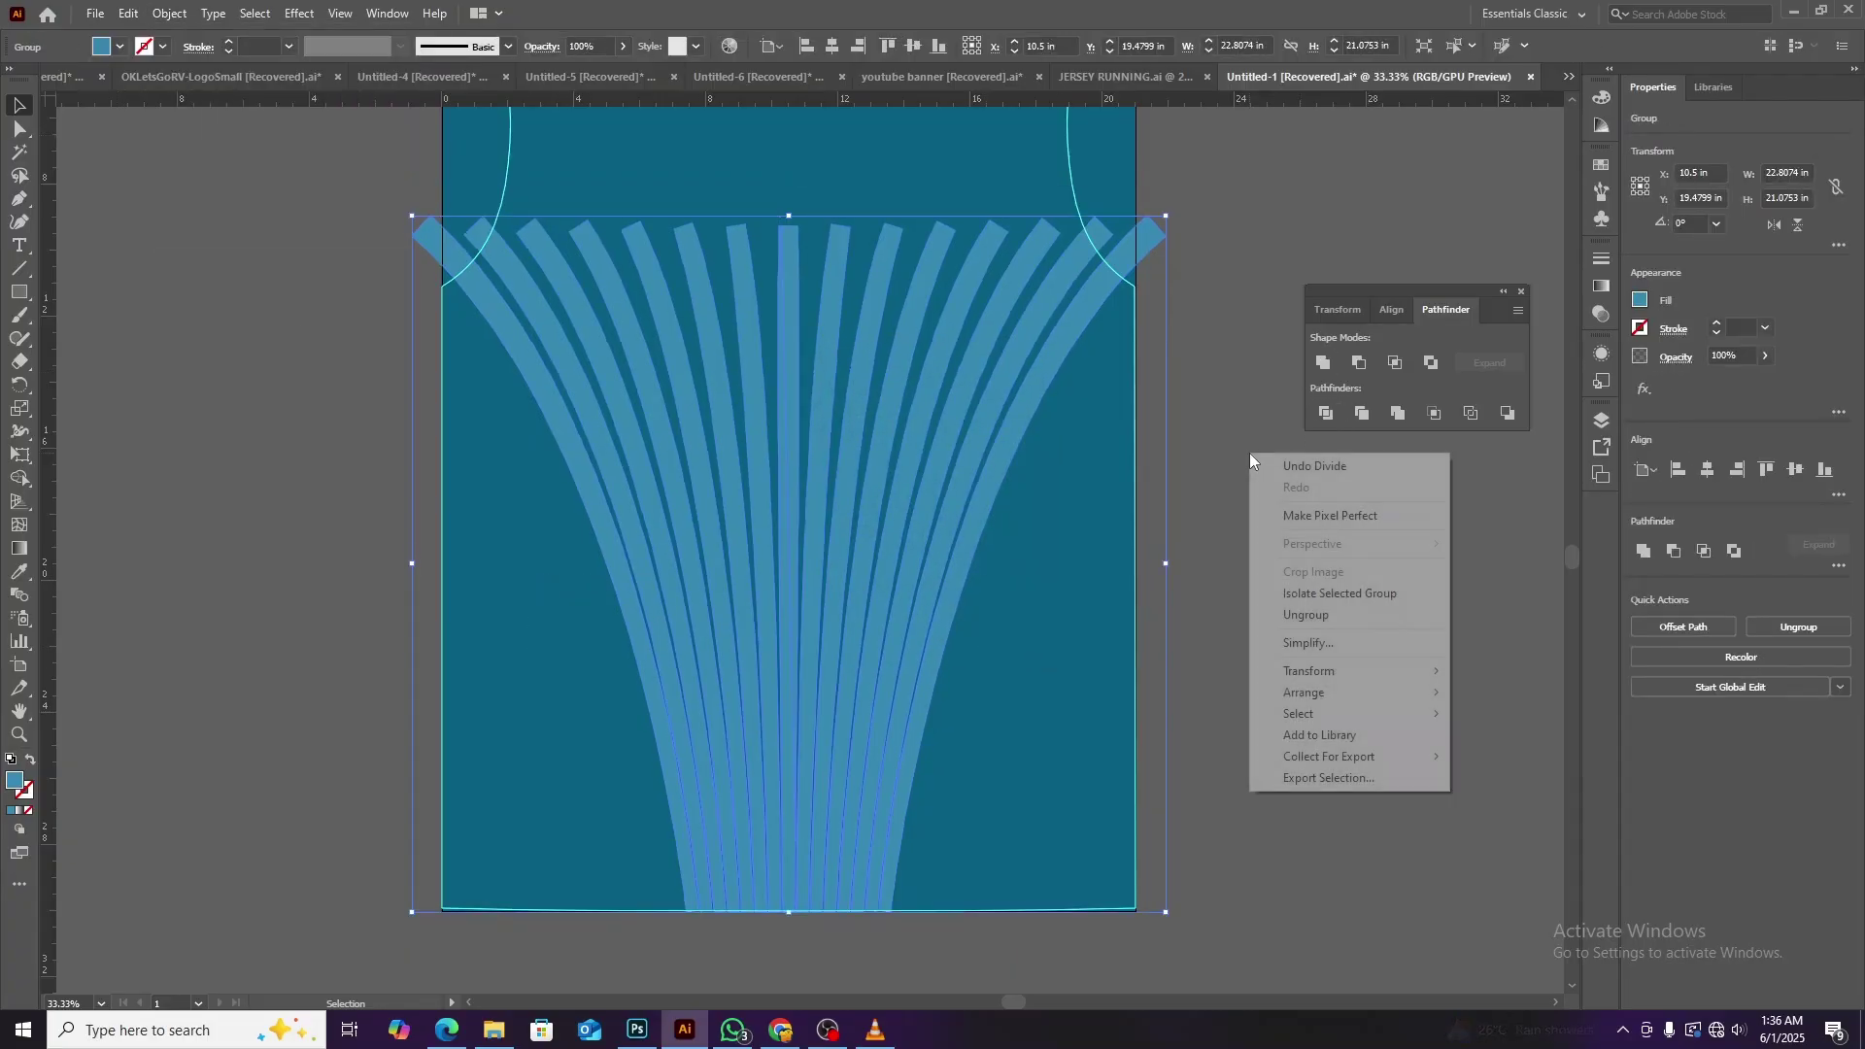
{"action": "key", "text": "Escape"}
{"action": "left_click", "coordinate": [1036, 354]}
{"action": "key", "text": "Delete"}
{"action": "left_click_drag", "start_coordinate": [842, 206], "coordinate": [1065, 439]}
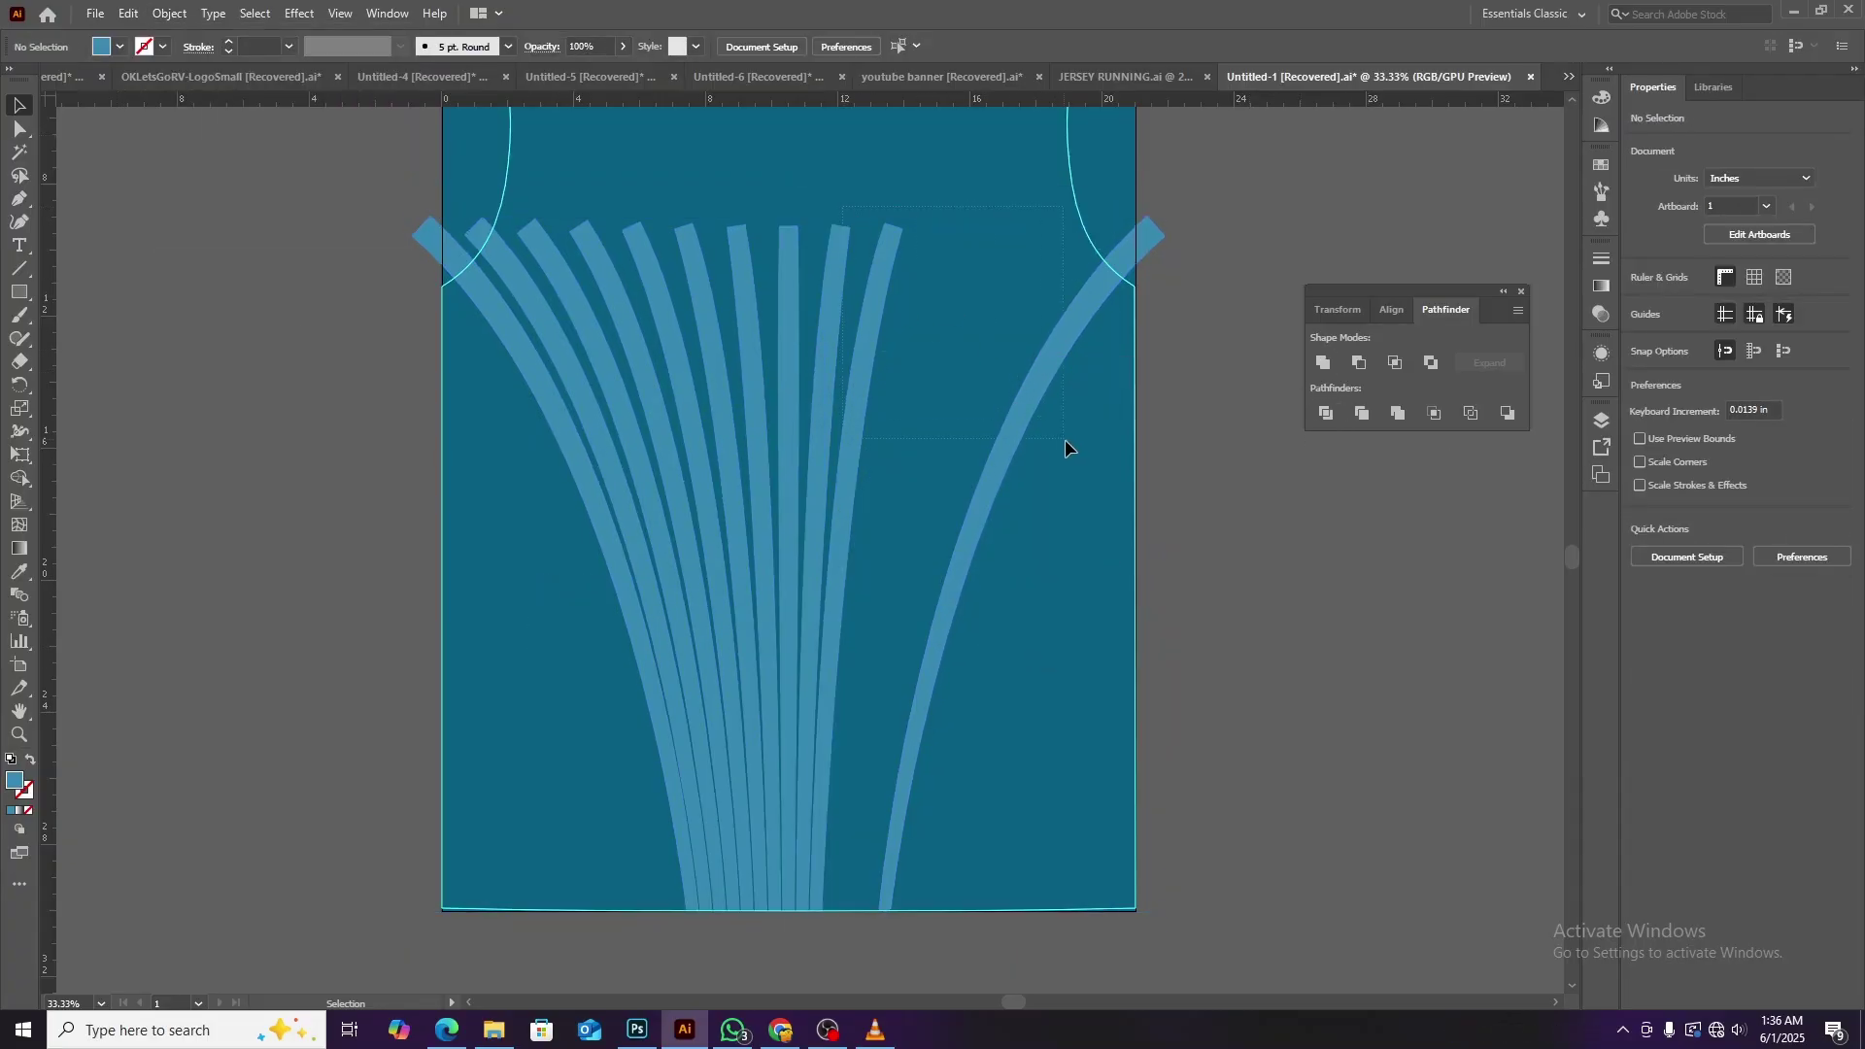
{"action": "key", "text": "Delete"}
Group all the remaining left-half strands together.
{"action": "left_click", "coordinate": [789, 680]}
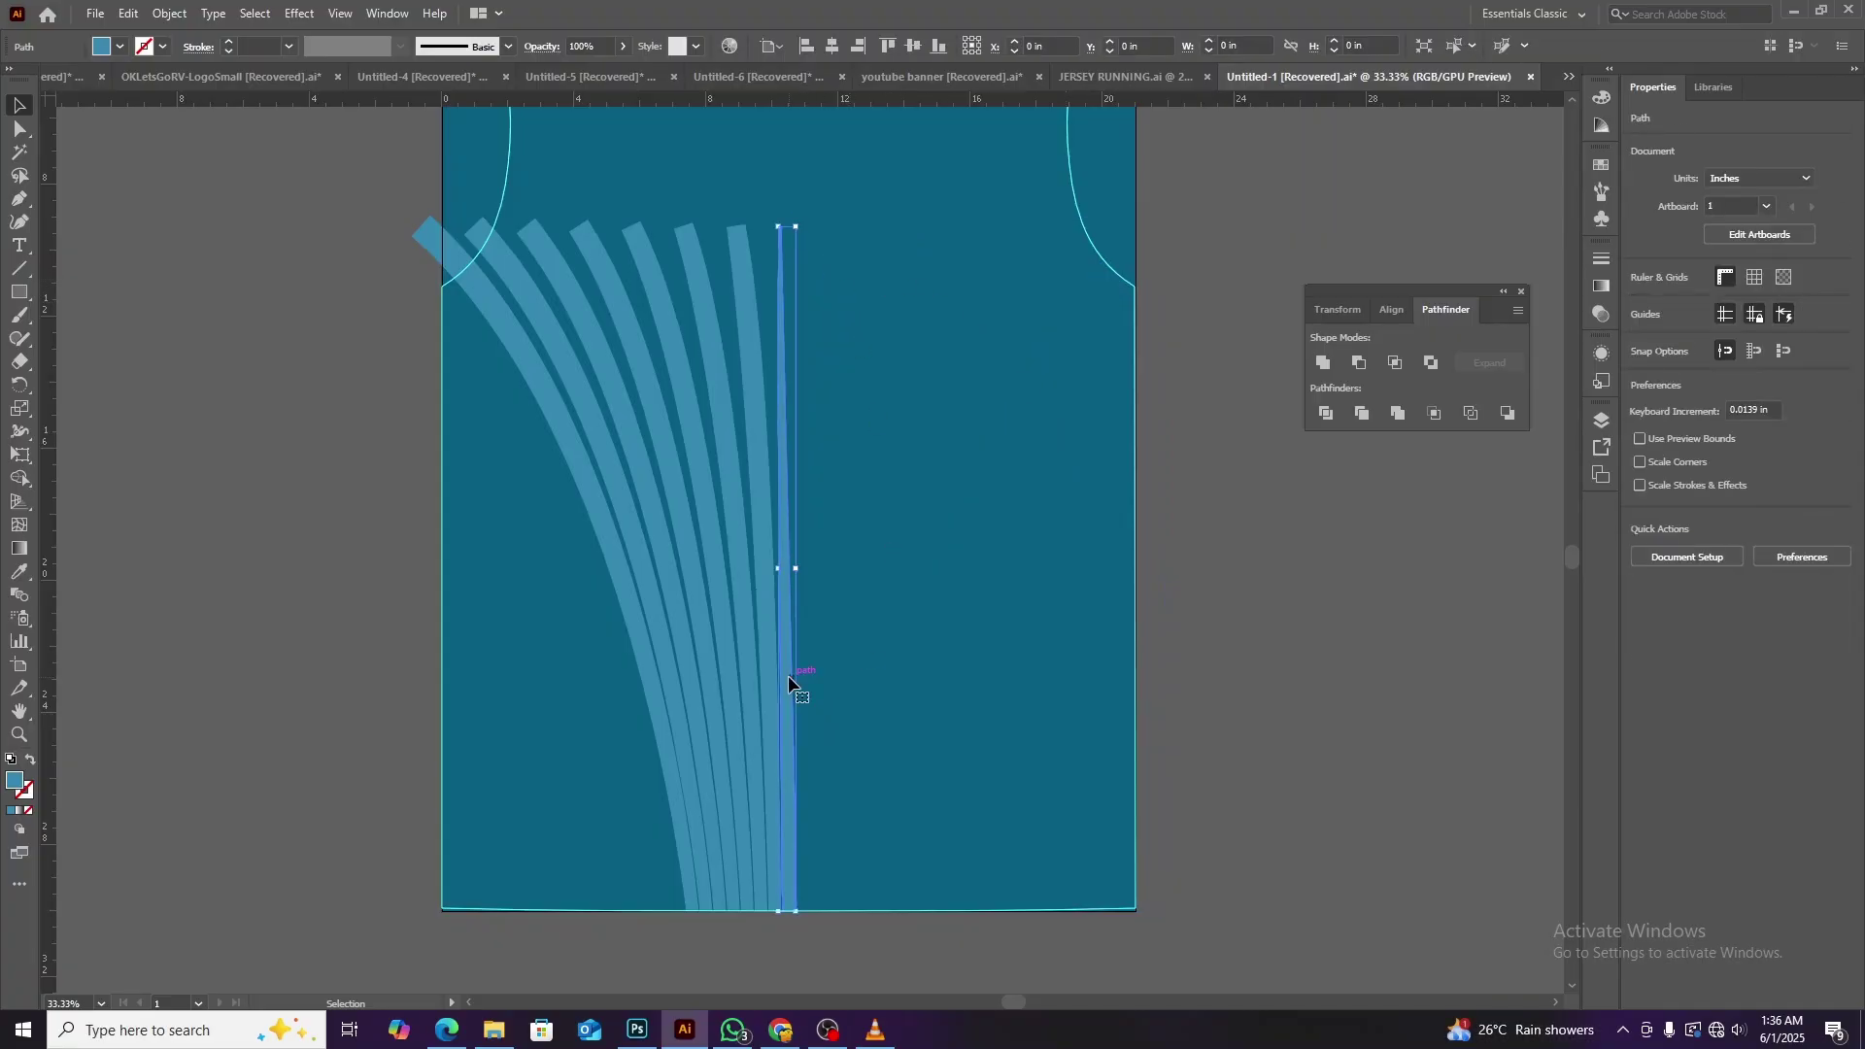
{"action": "key", "text": "ctrl+a"}
{"action": "right_click", "coordinate": [948, 540]}
{"action": "left_click", "coordinate": [987, 659]}
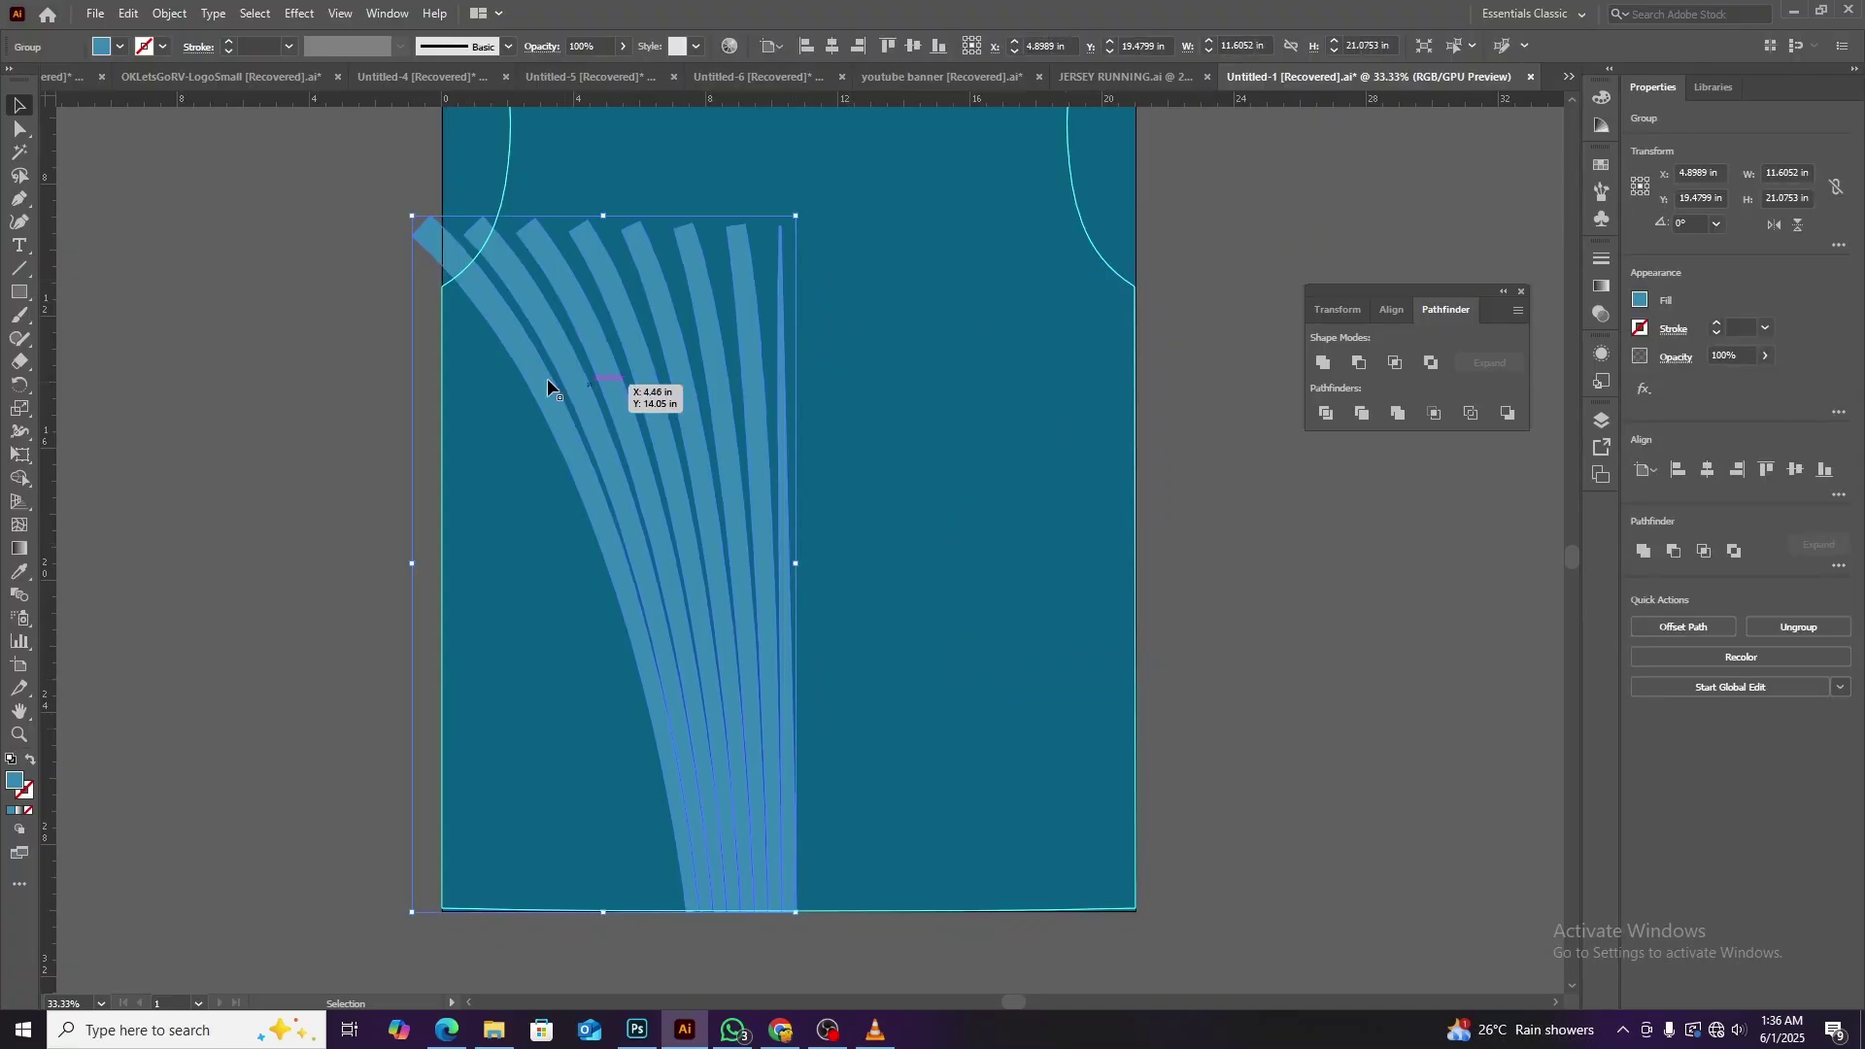
Erase the stripe corner sticking out past the artboard's left edge with the Eraser.
{"action": "scroll", "coordinate": [392, 264], "scroll_direction": "up", "scroll_amount": 1}
{"action": "scroll", "coordinate": [393, 264], "scroll_direction": "up", "scroll_amount": 1}
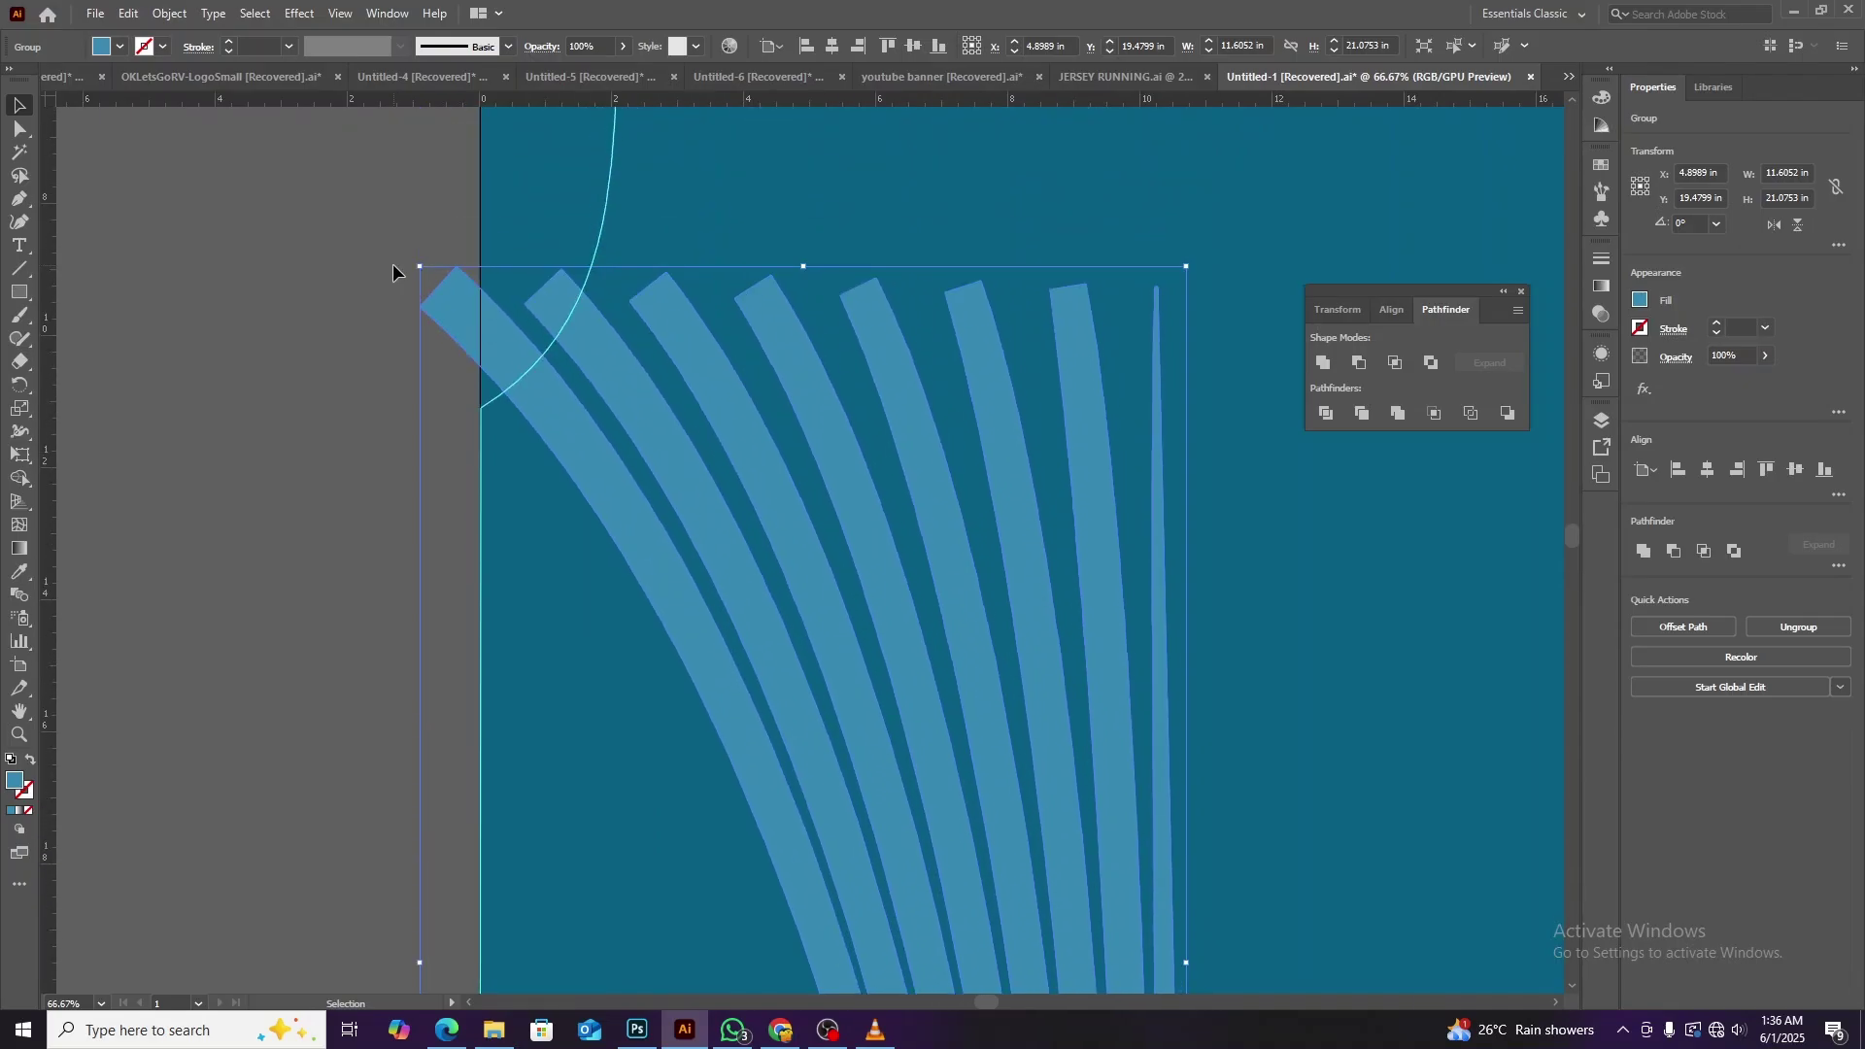
{"action": "scroll", "coordinate": [392, 264], "scroll_direction": "up", "scroll_amount": 2}
{"action": "left_click", "coordinate": [481, 241], "text": "shift"}
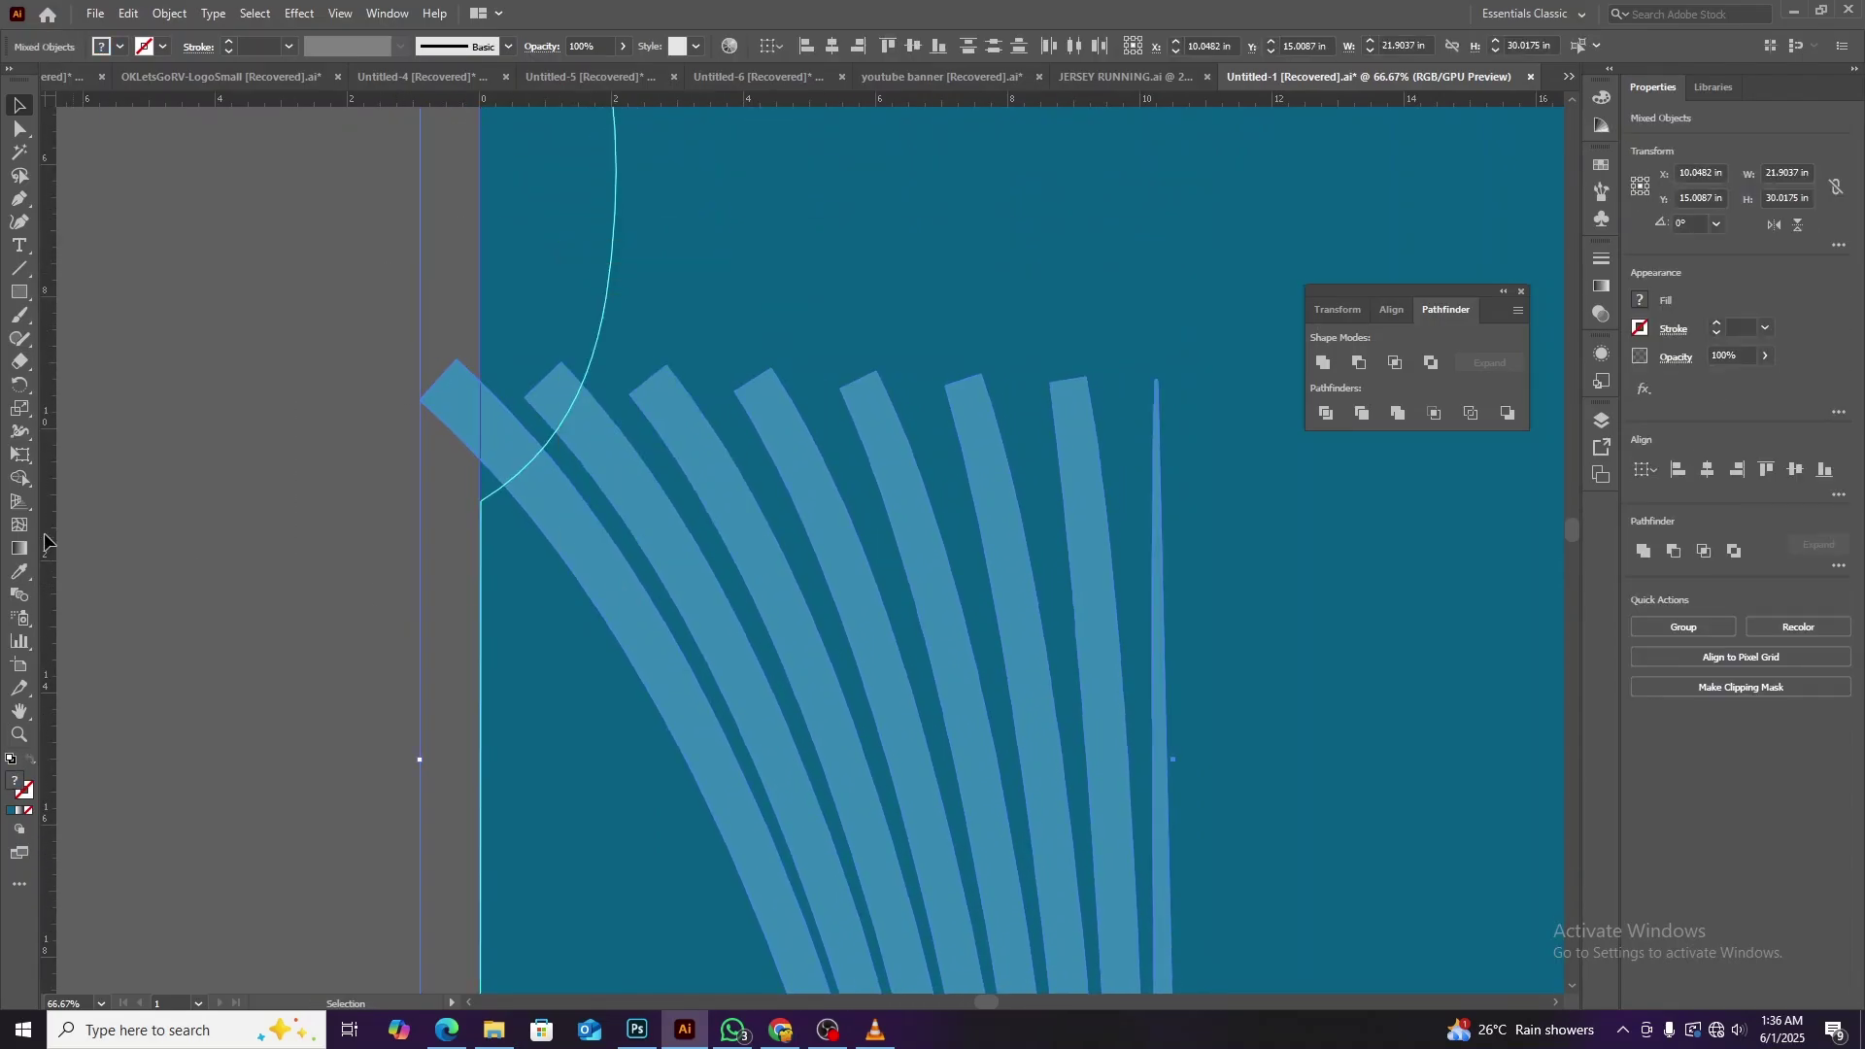
{"action": "left_click", "coordinate": [26, 365]}
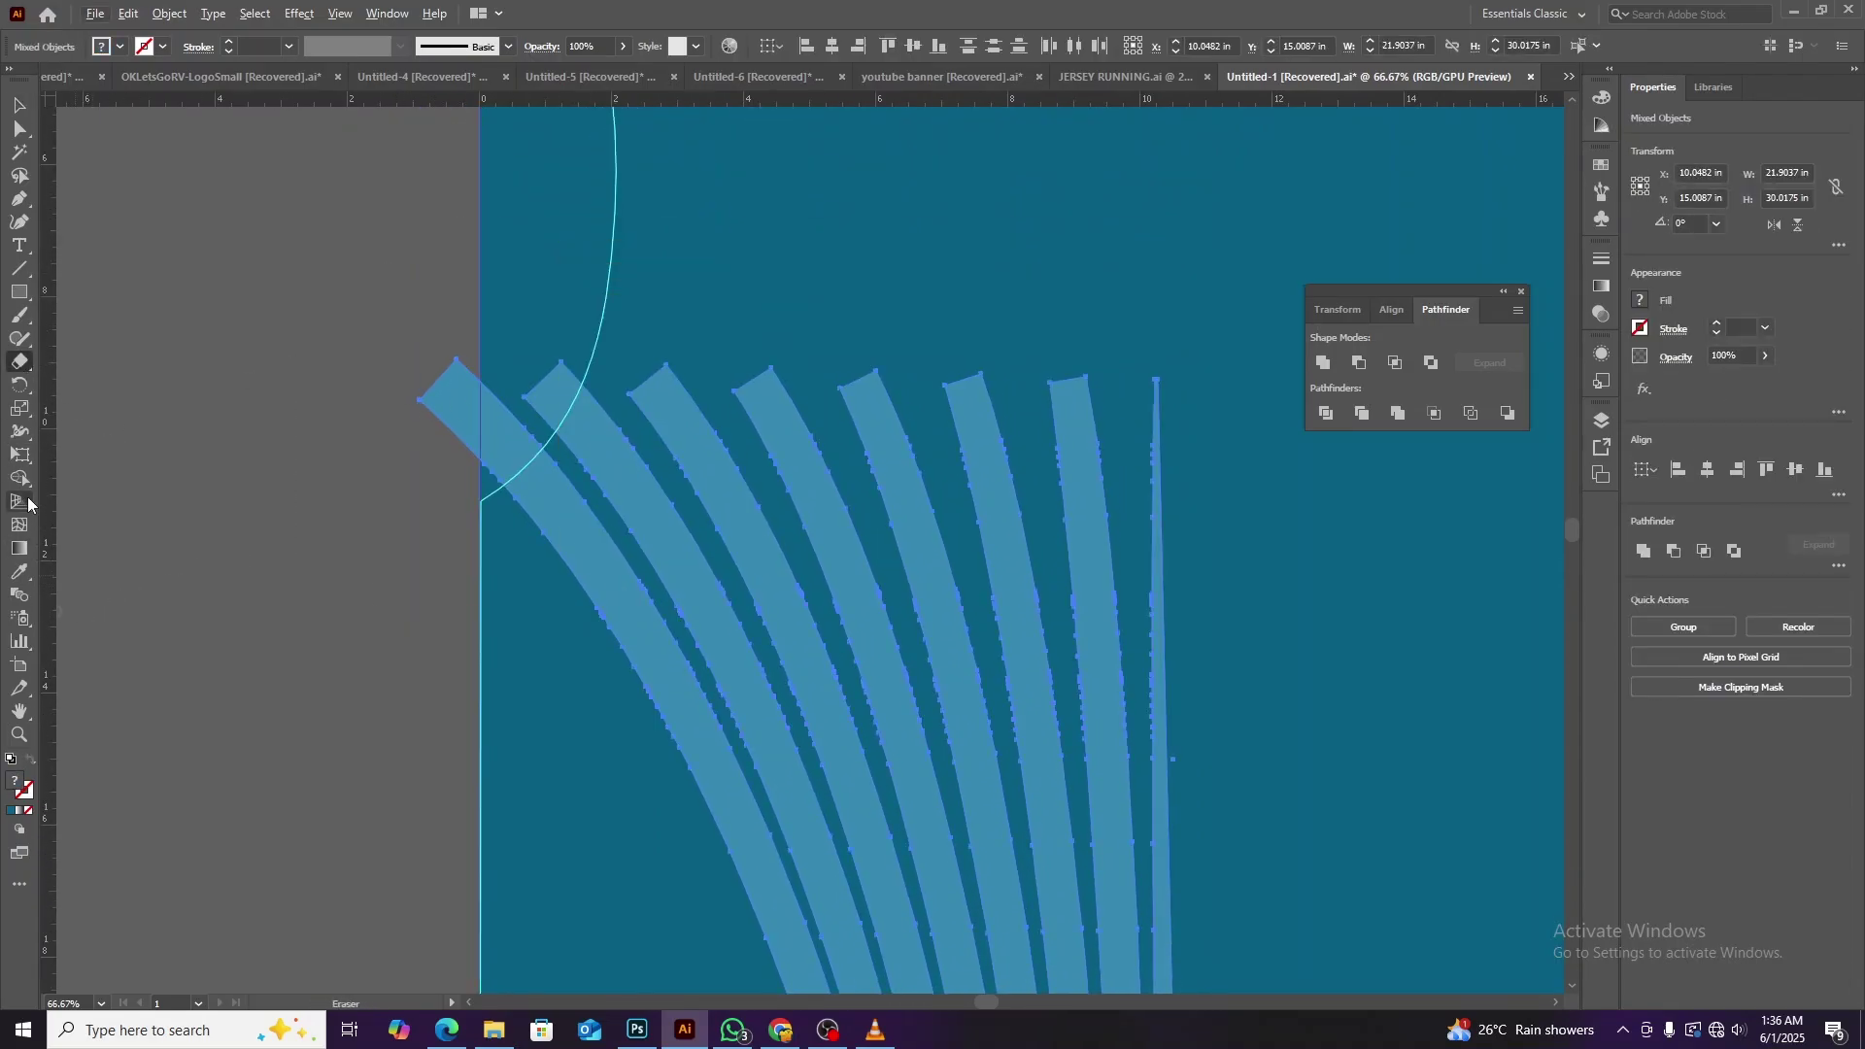
{"action": "left_click", "coordinate": [21, 479]}
{"action": "left_click", "coordinate": [464, 406], "text": "alt"}
{"action": "left_click", "coordinate": [19, 104]}
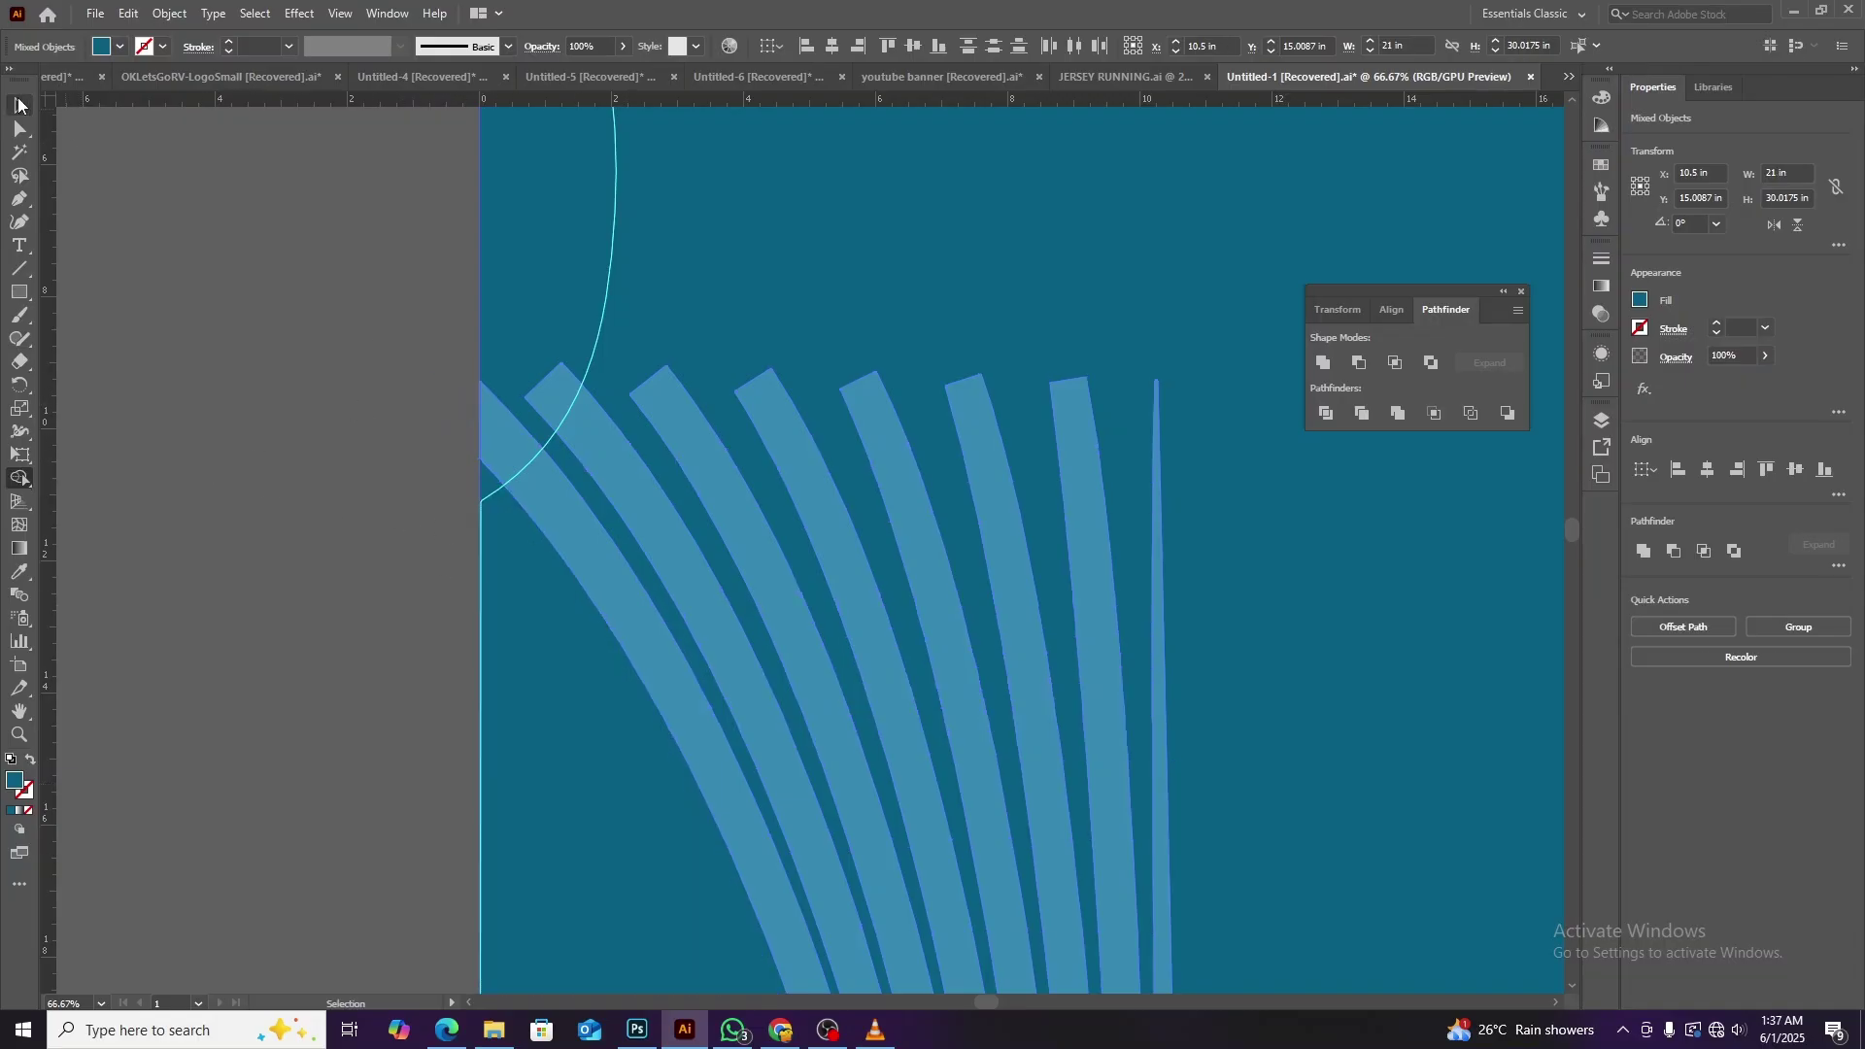
{"action": "key", "text": "ctrl+0"}
Reflect a copy of the left stripe group and place it on the right half.
{"action": "key", "text": "ctrl+shift+a"}
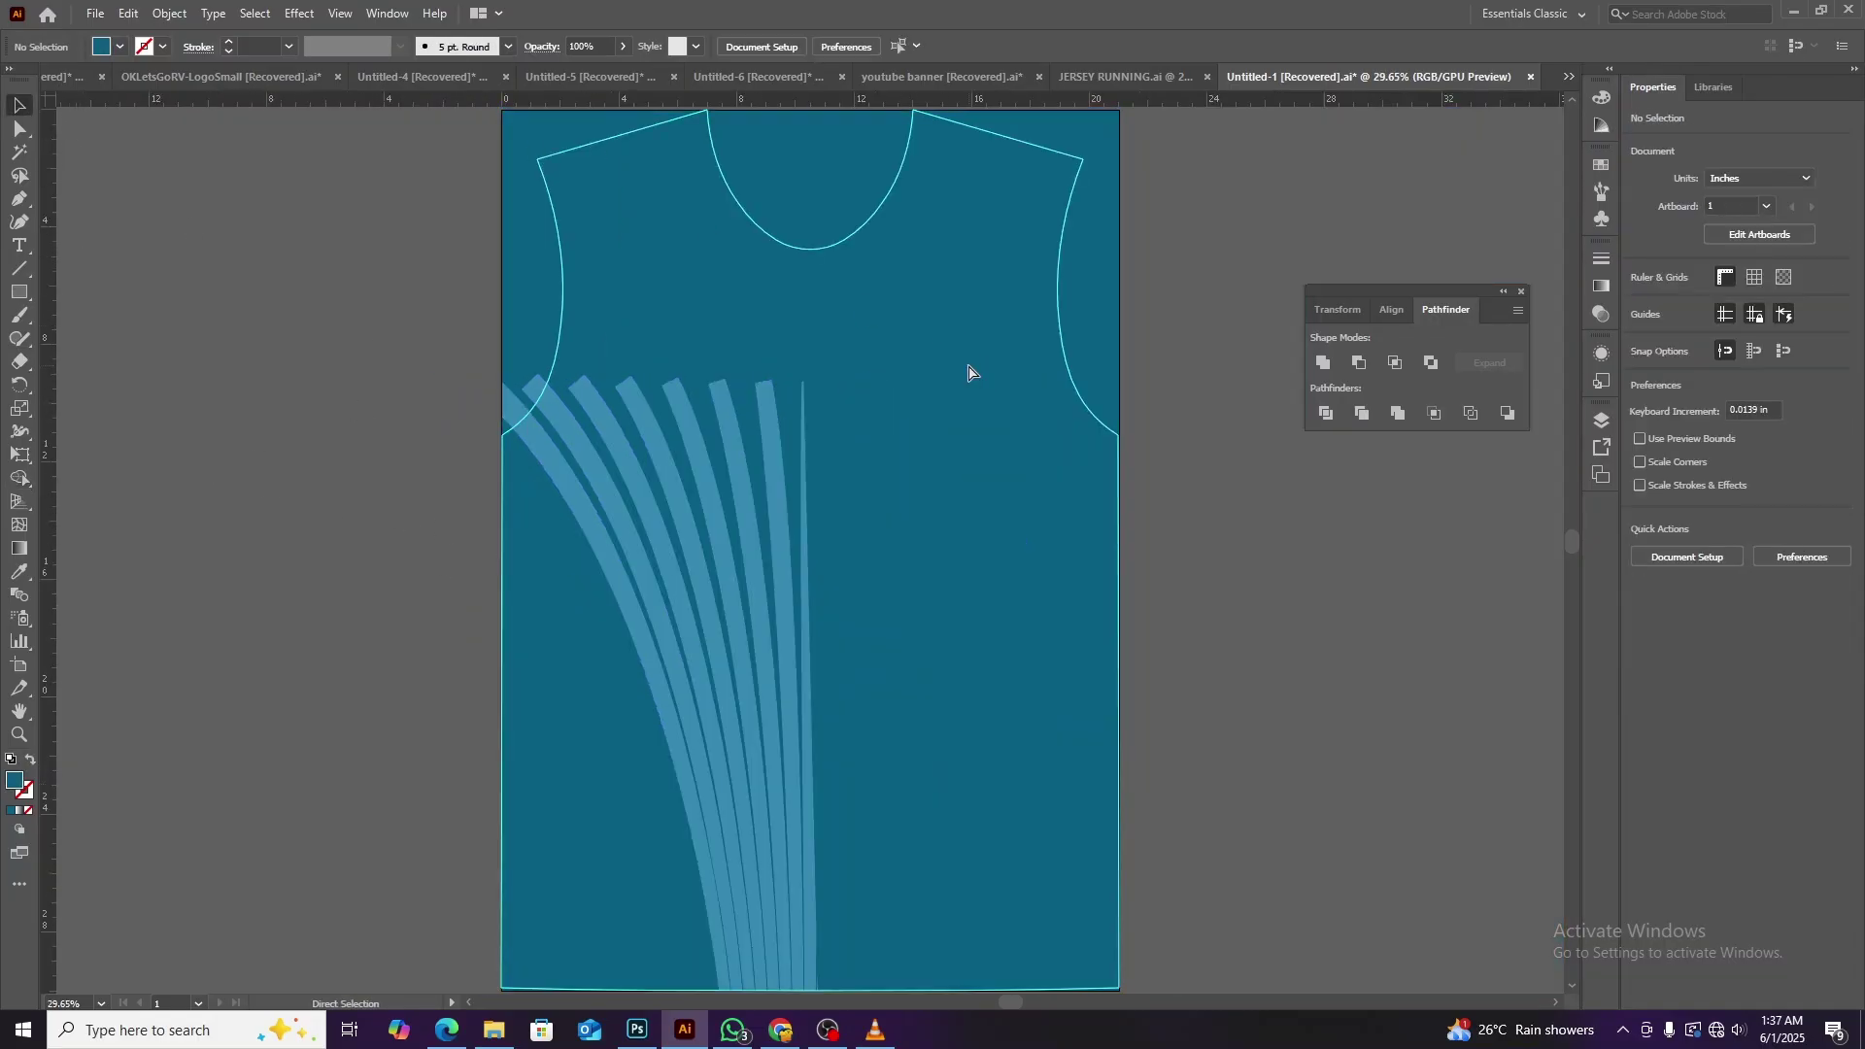
{"action": "left_click", "coordinate": [622, 593]}
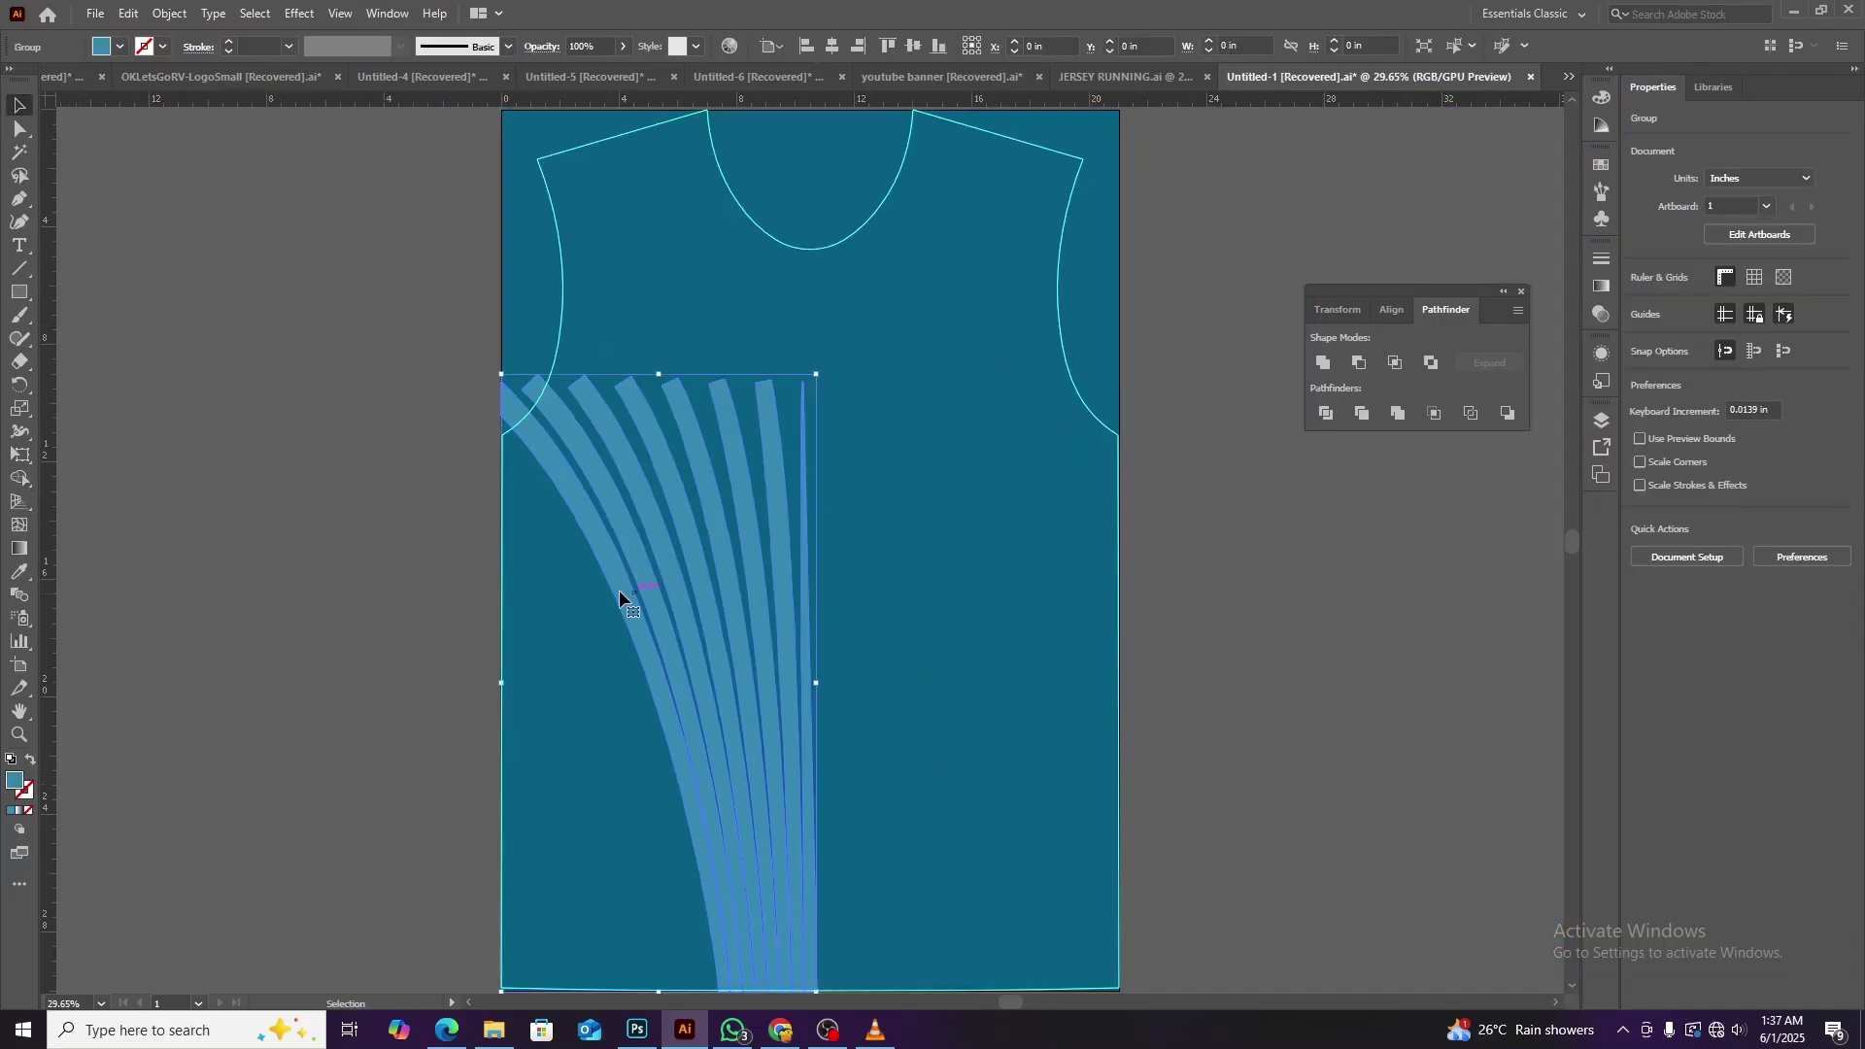
{"action": "right_click", "coordinate": [869, 461]}
{"action": "left_click", "coordinate": [1122, 736]}
{"action": "left_click", "coordinate": [833, 633]}
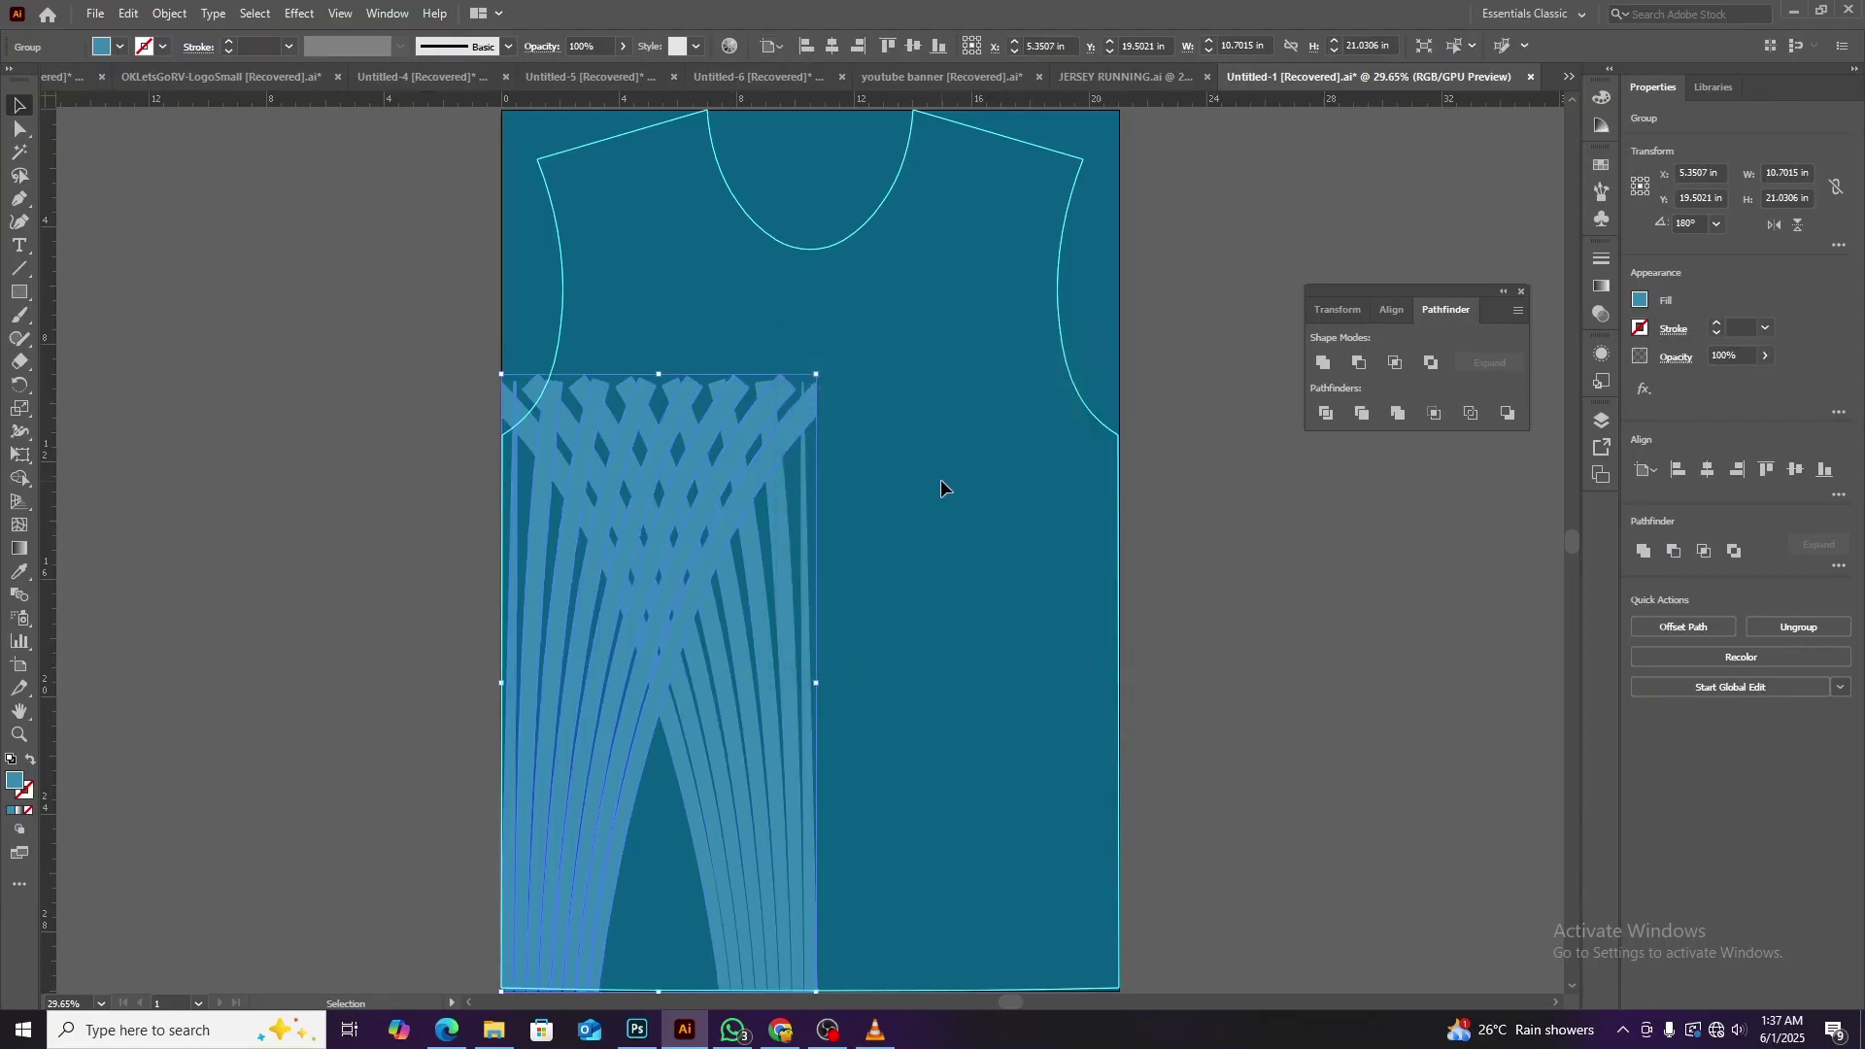
{"action": "left_click", "coordinate": [857, 45]}
Group both stripe halves into a single symmetric fan.
{"action": "key", "text": "ctrl+shift+a"}
{"action": "scroll", "coordinate": [854, 235], "scroll_direction": "down", "scroll_amount": 2}
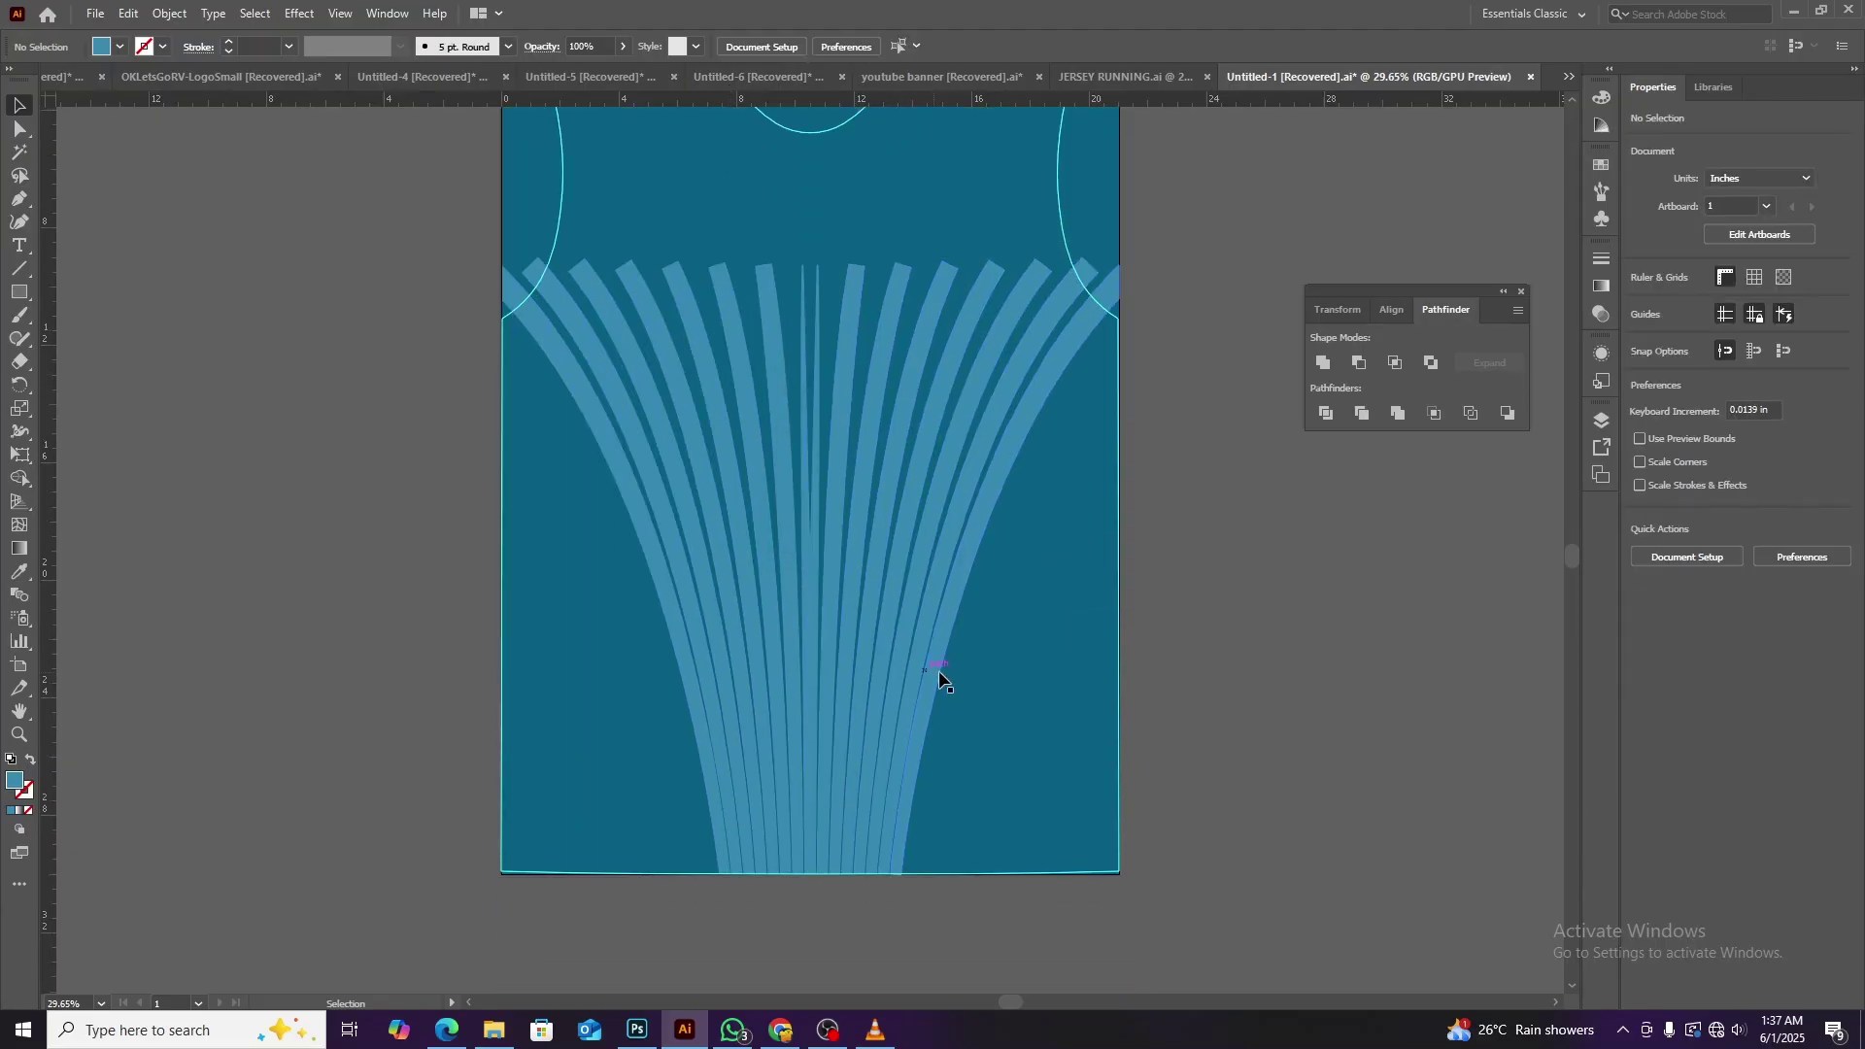
{"action": "left_click", "coordinate": [941, 680]}
{"action": "right_click", "coordinate": [568, 556]}
{"action": "left_click", "coordinate": [1209, 726]}
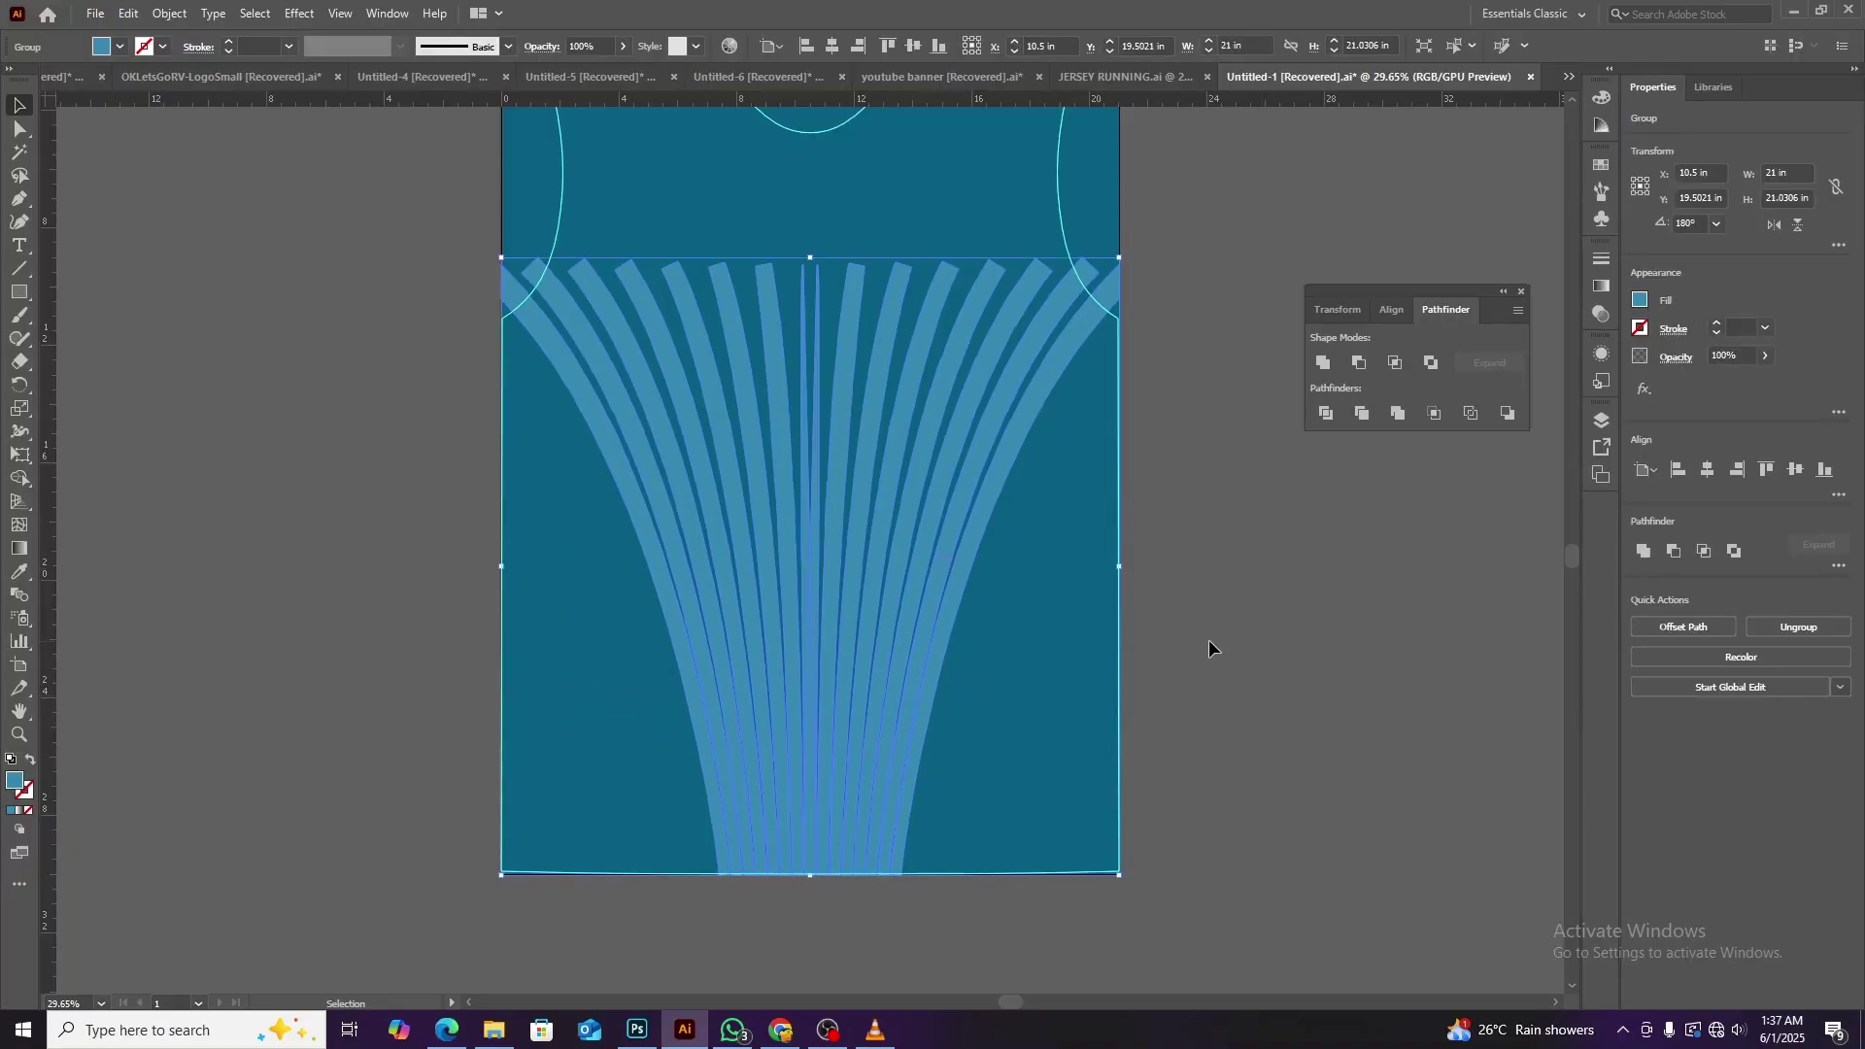
Draw a large flattened ellipse over the stripes and raise it on the jersey.
{"action": "left_click", "coordinate": [19, 292]}
{"action": "left_click", "coordinate": [106, 338]}
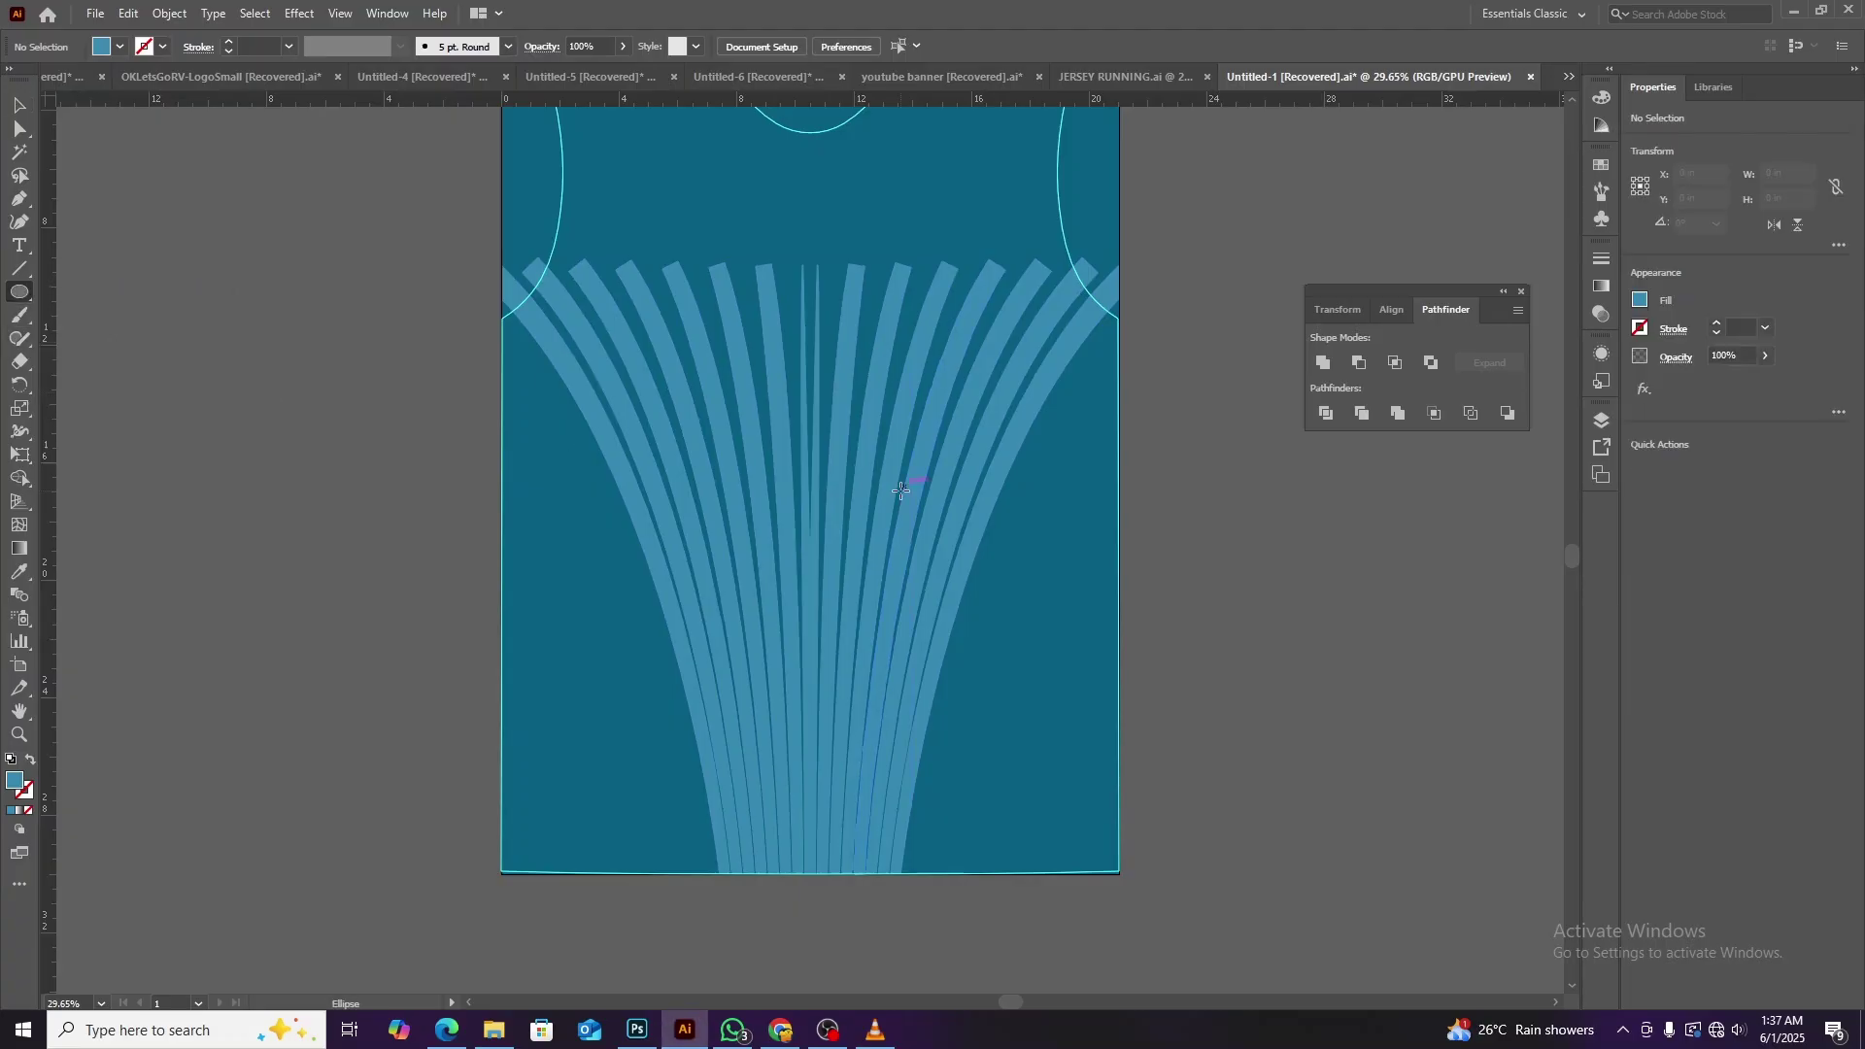
{"action": "left_click_drag", "start_coordinate": [815, 529], "coordinate": [1085, 798]}
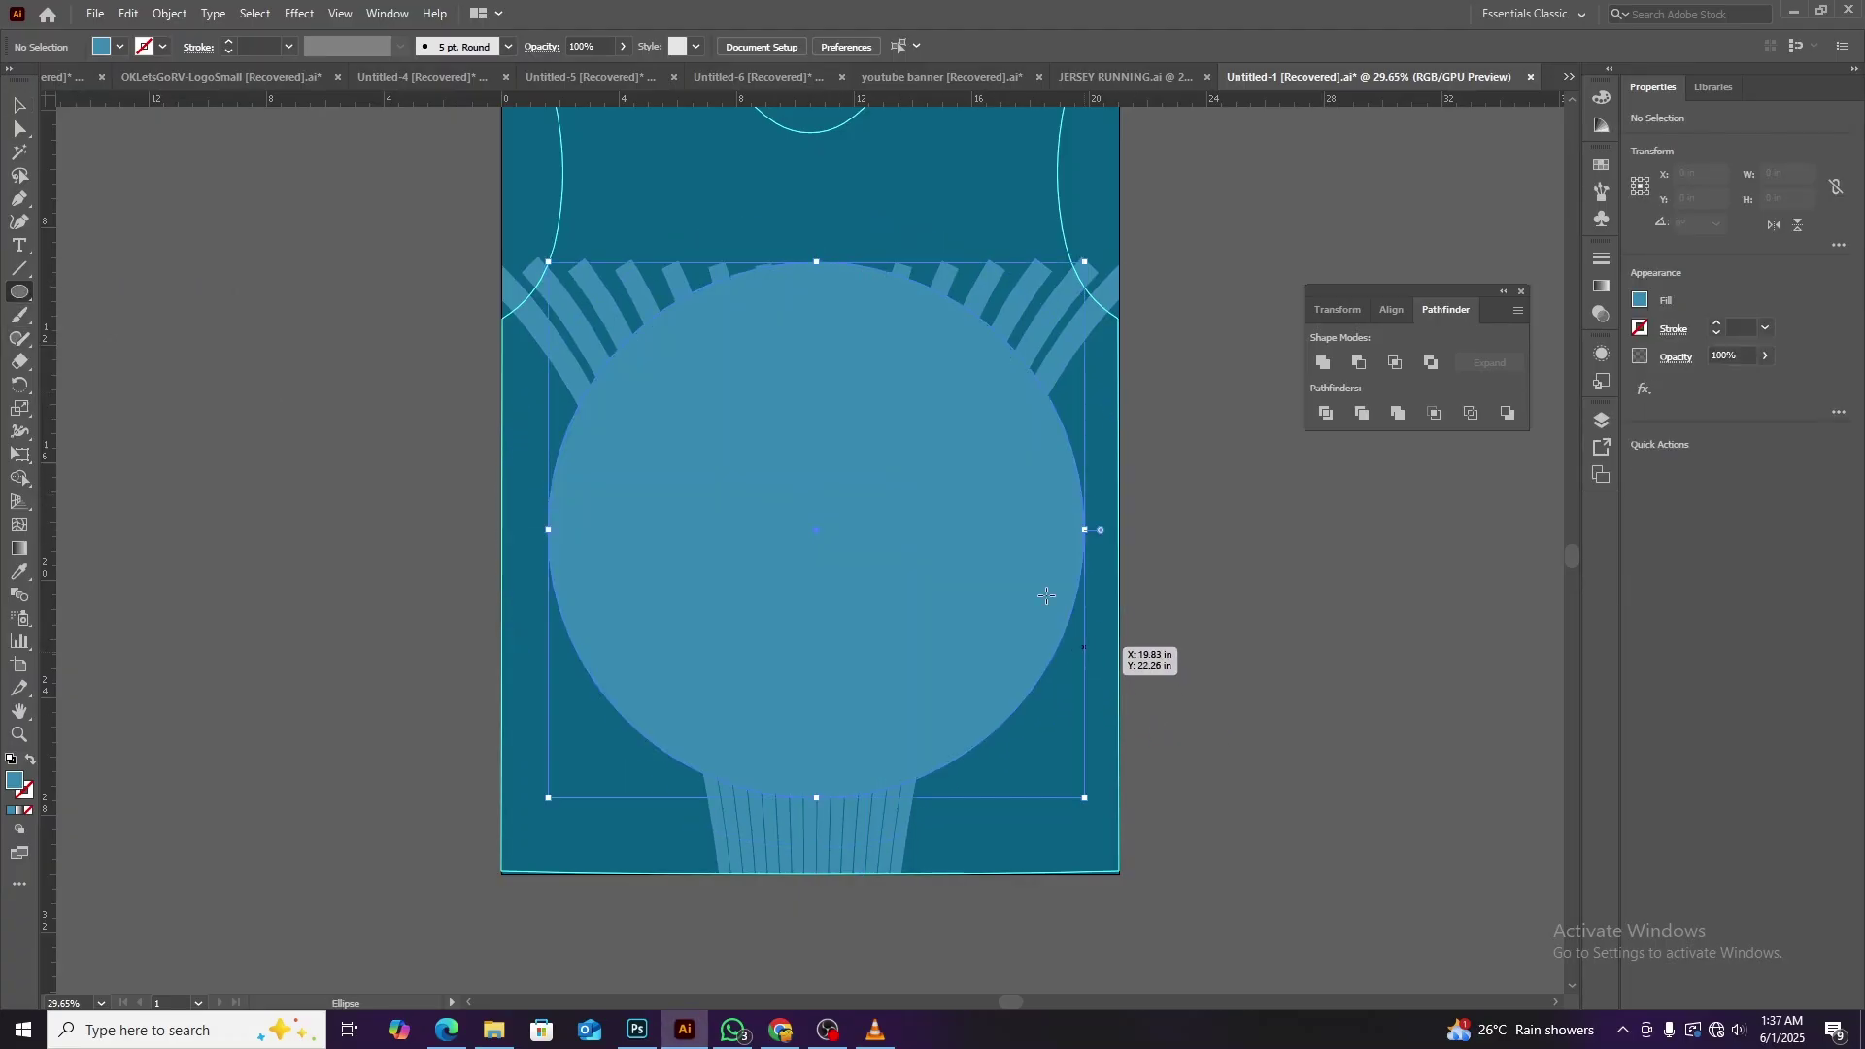
{"action": "left_click_drag", "start_coordinate": [817, 264], "coordinate": [817, 362]}
{"action": "key", "text": "shift+grave"}
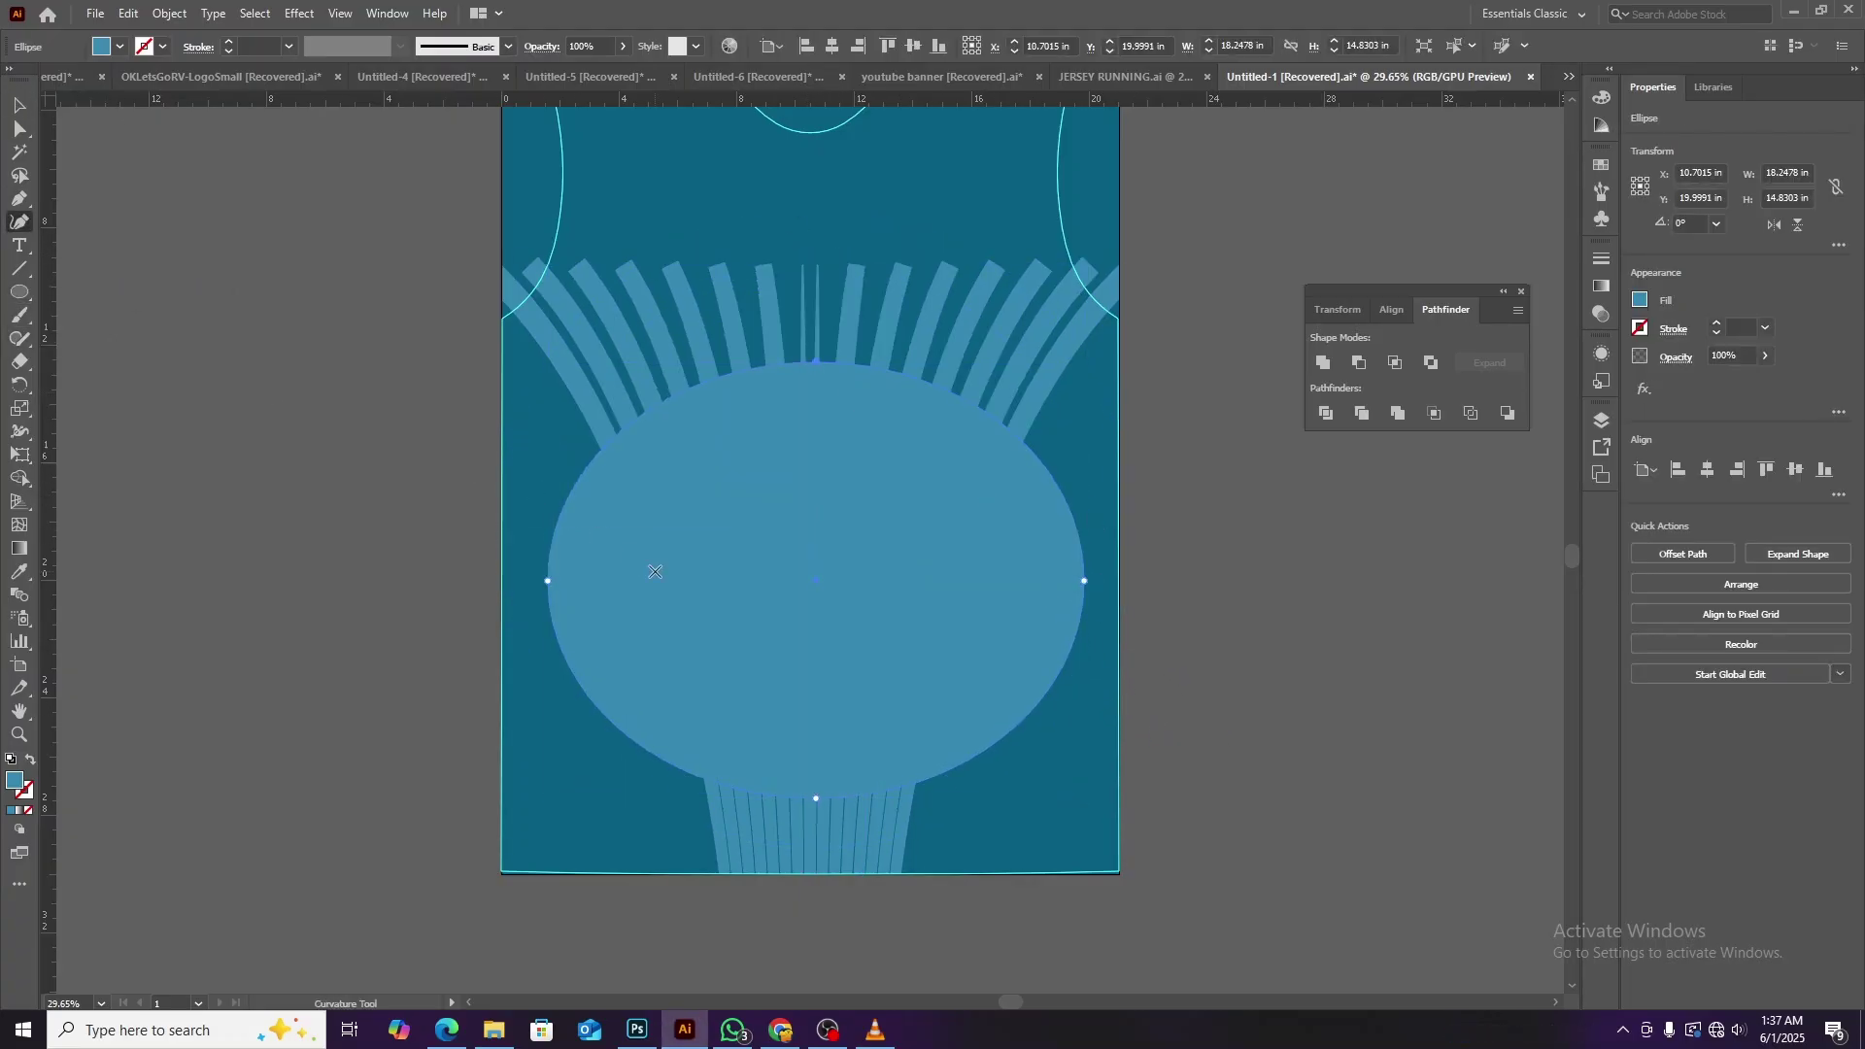
{"action": "key", "text": "v"}
{"action": "left_click_drag", "start_coordinate": [859, 636], "coordinate": [854, 562]}
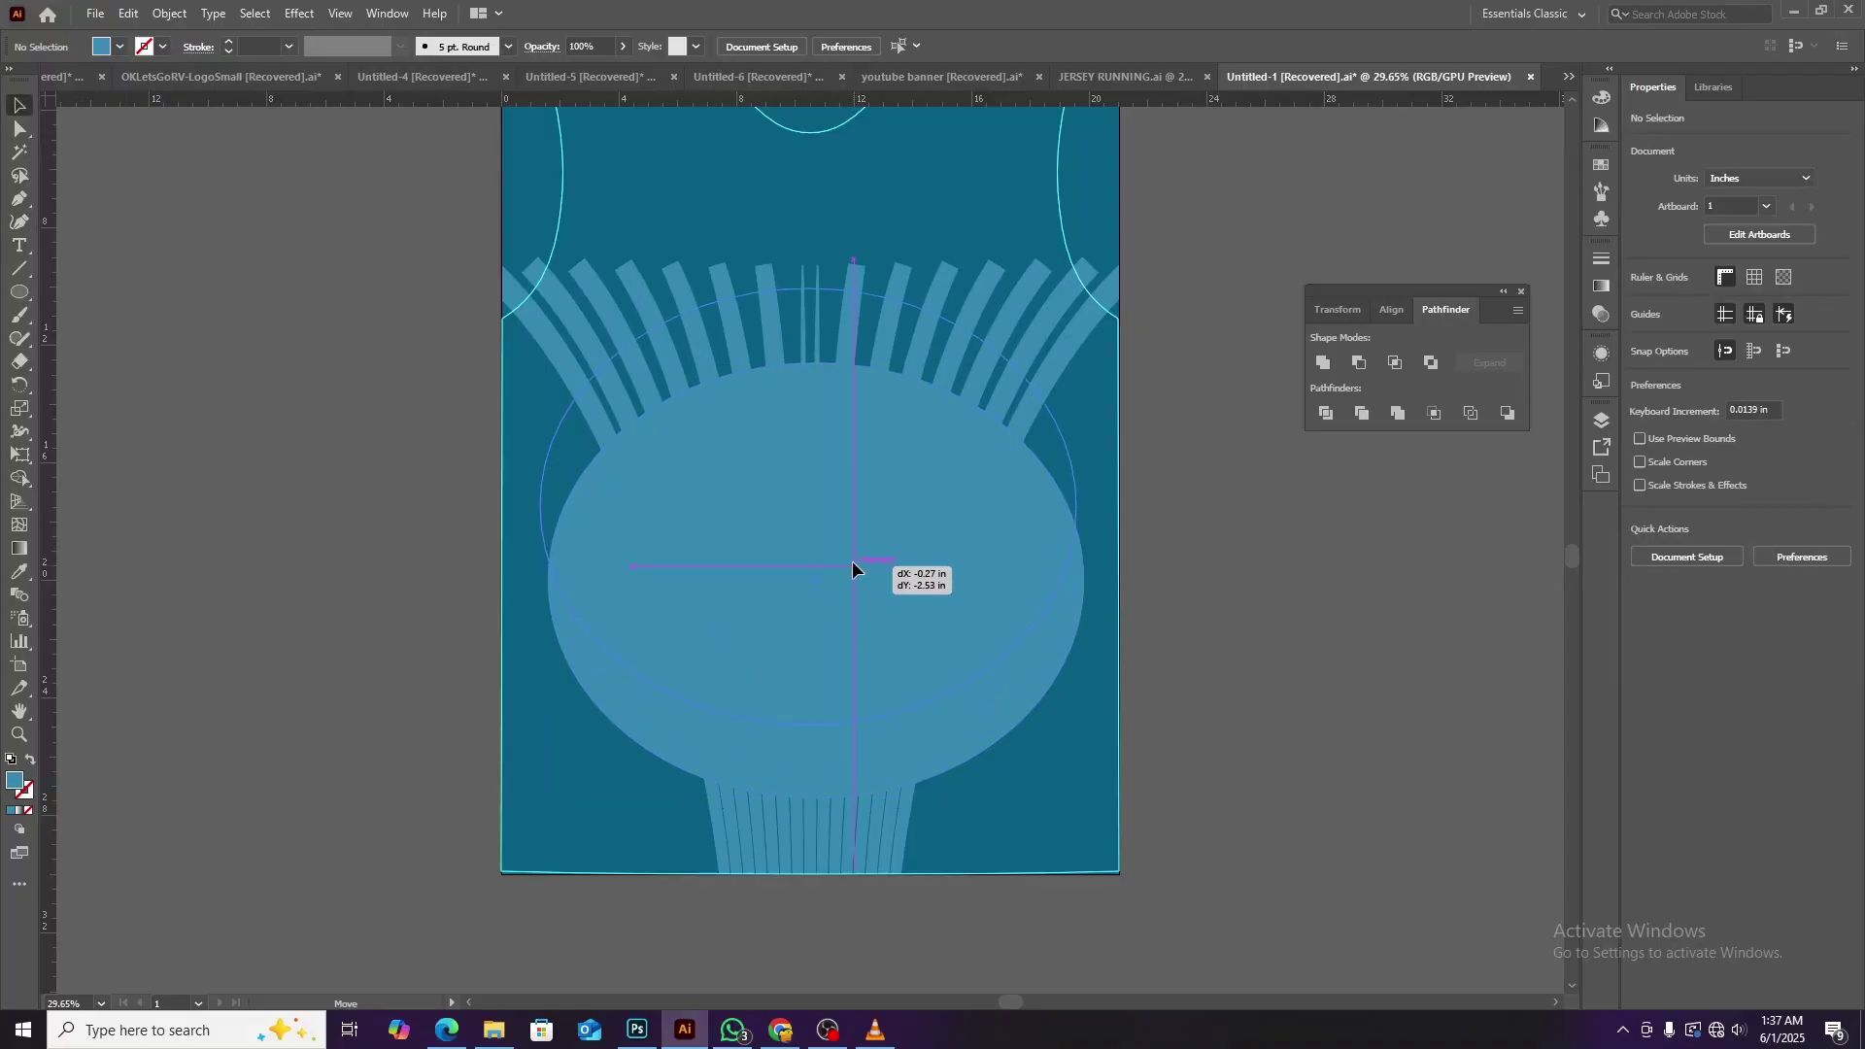
Resize the ellipse to the jersey width, flatten it, and center it horizontally.
{"action": "left_click", "coordinate": [1101, 581]}
{"action": "left_click", "coordinate": [955, 485]}
{"action": "left_click_drag", "start_coordinate": [1079, 501], "coordinate": [1120, 501]}
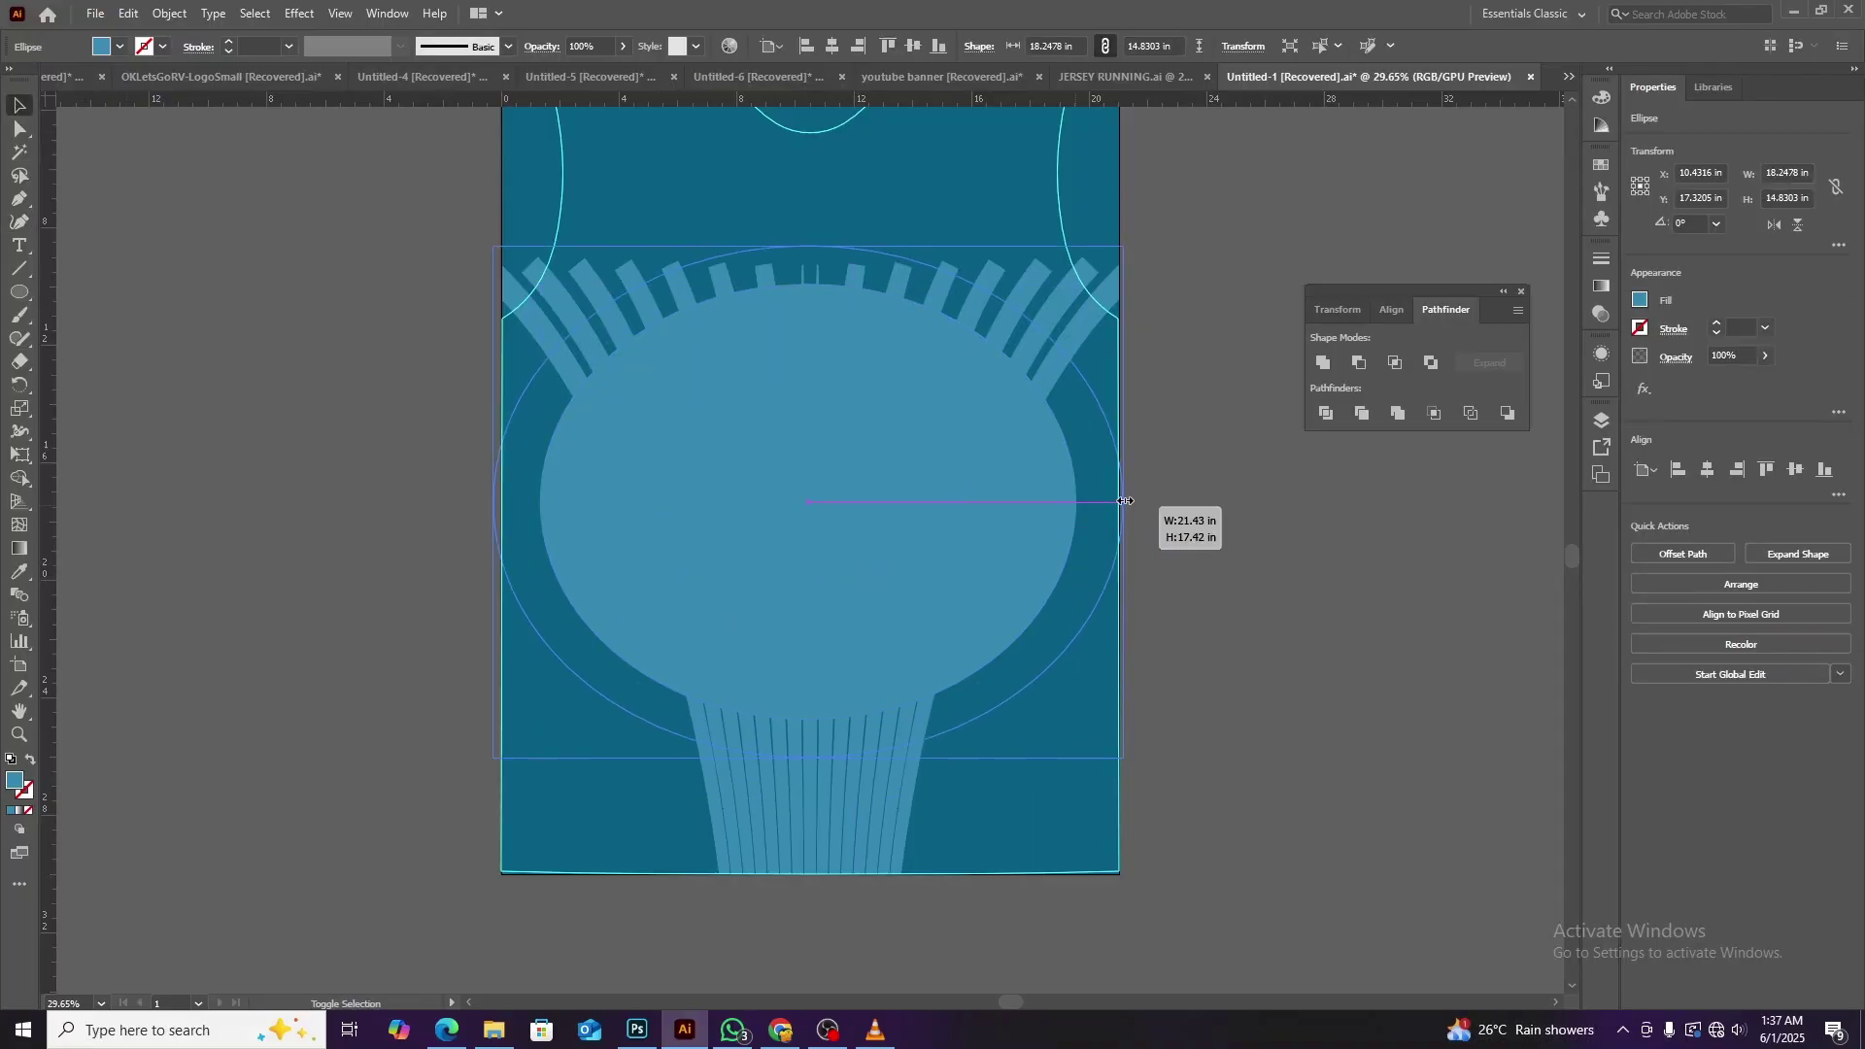
{"action": "left_click_drag", "start_coordinate": [808, 248], "coordinate": [810, 322]}
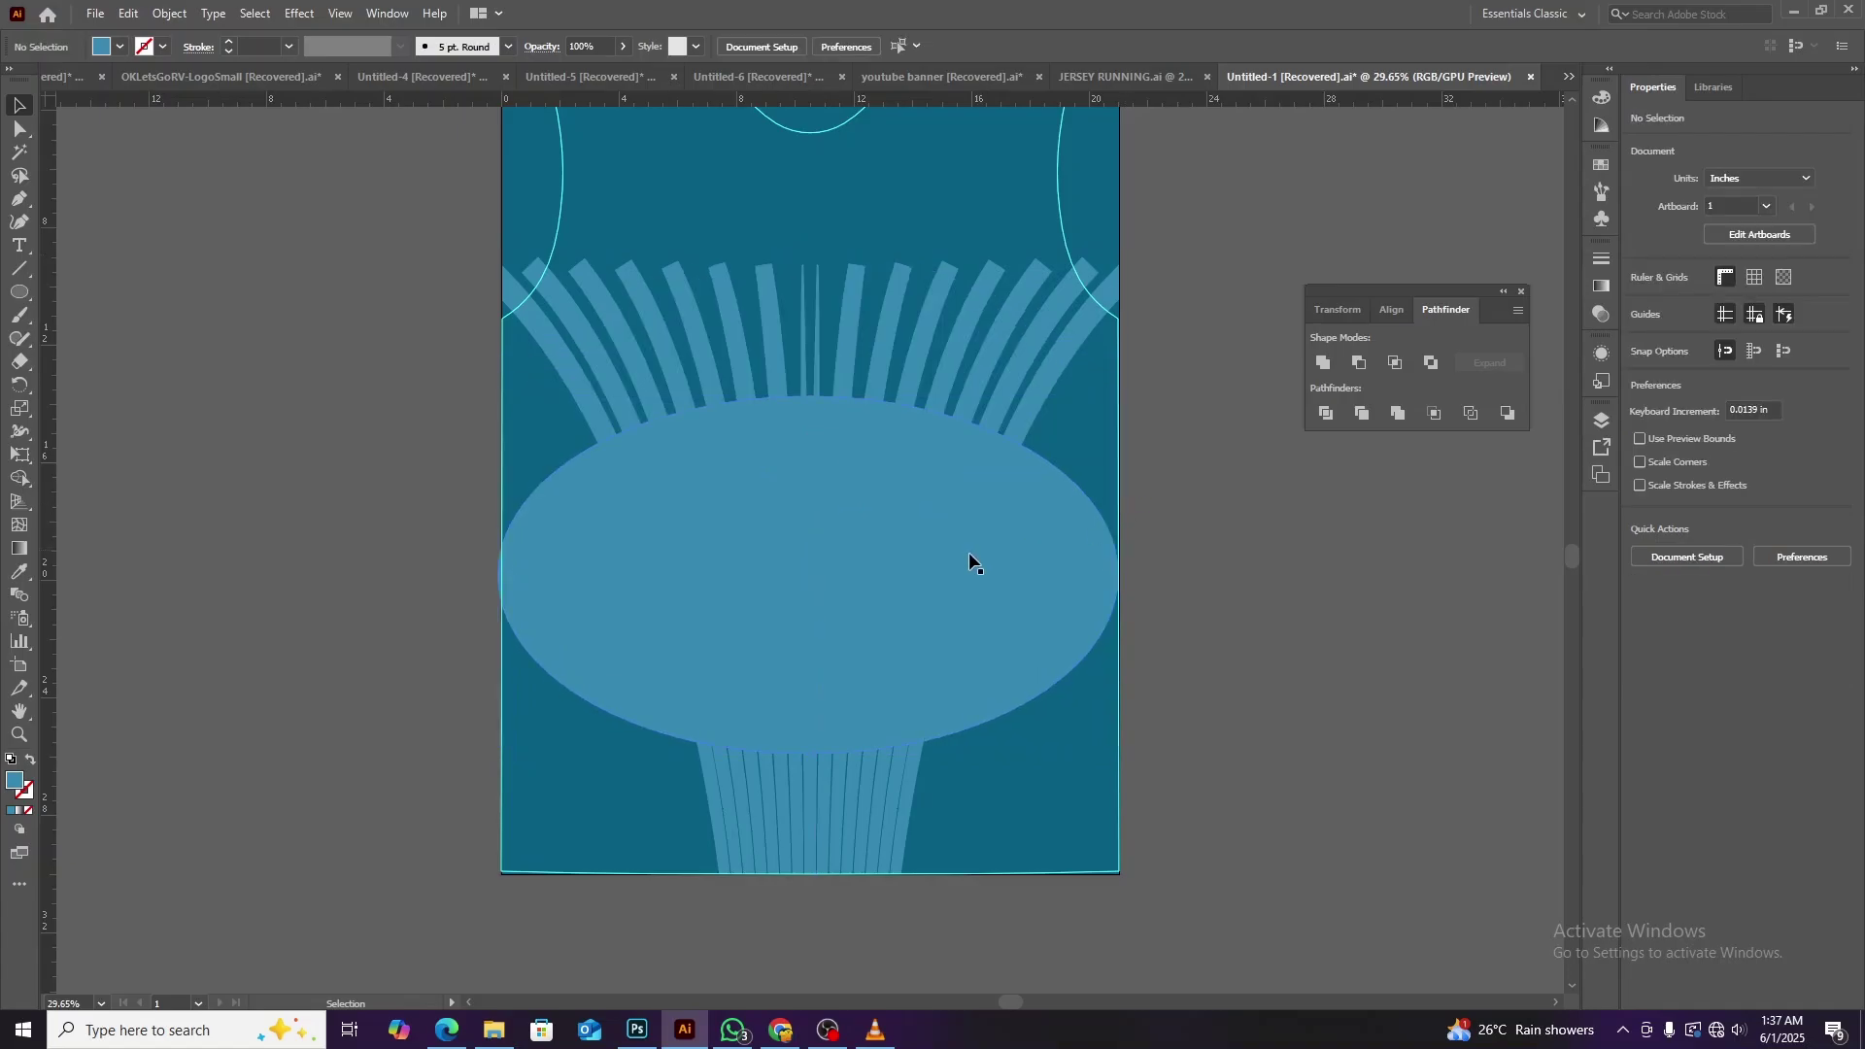
{"action": "left_click_drag", "start_coordinate": [968, 486], "coordinate": [971, 456]}
{"action": "left_click", "coordinate": [833, 46]}
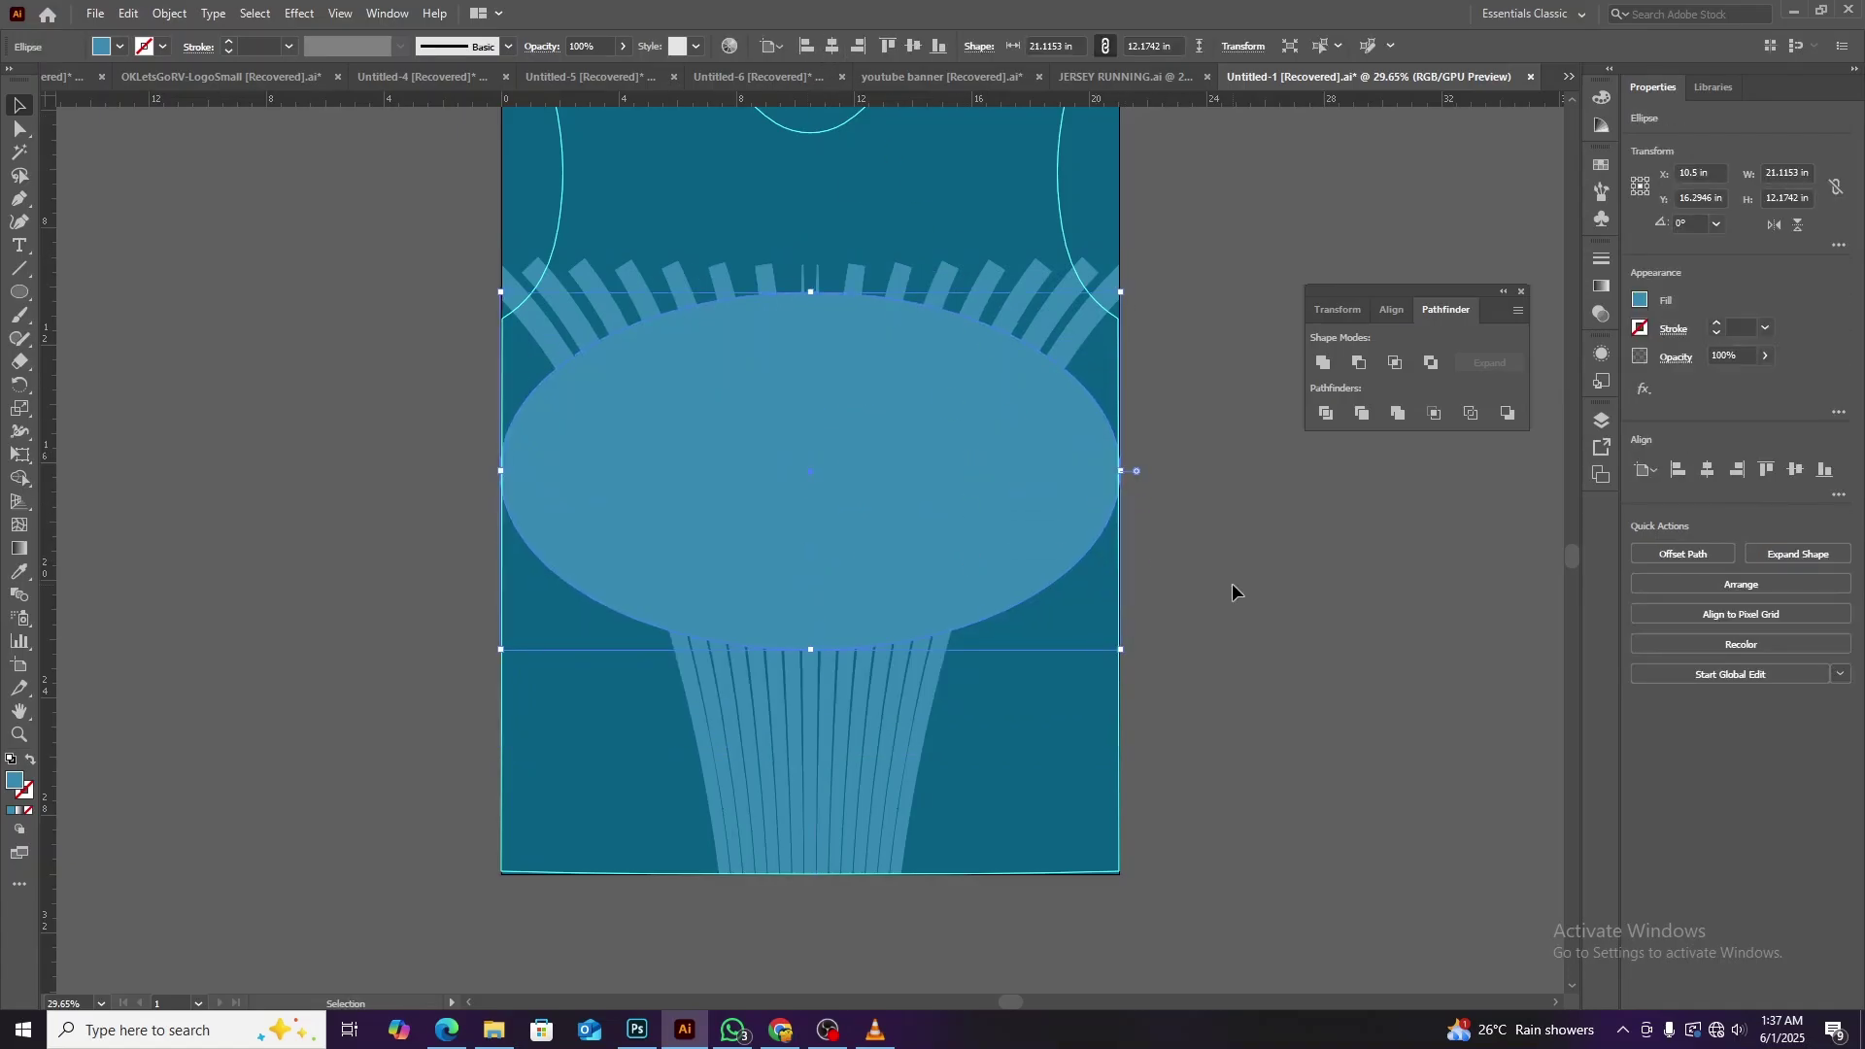
{"action": "mouse_move", "coordinate": [811, 649]}
{"action": "left_mouse_down"}
{"action": "mouse_move", "coordinate": [811, 520]}
{"action": "mouse_move", "coordinate": [812, 565]}
{"action": "left_mouse_up"}
{"action": "left_click", "coordinate": [1255, 563]}
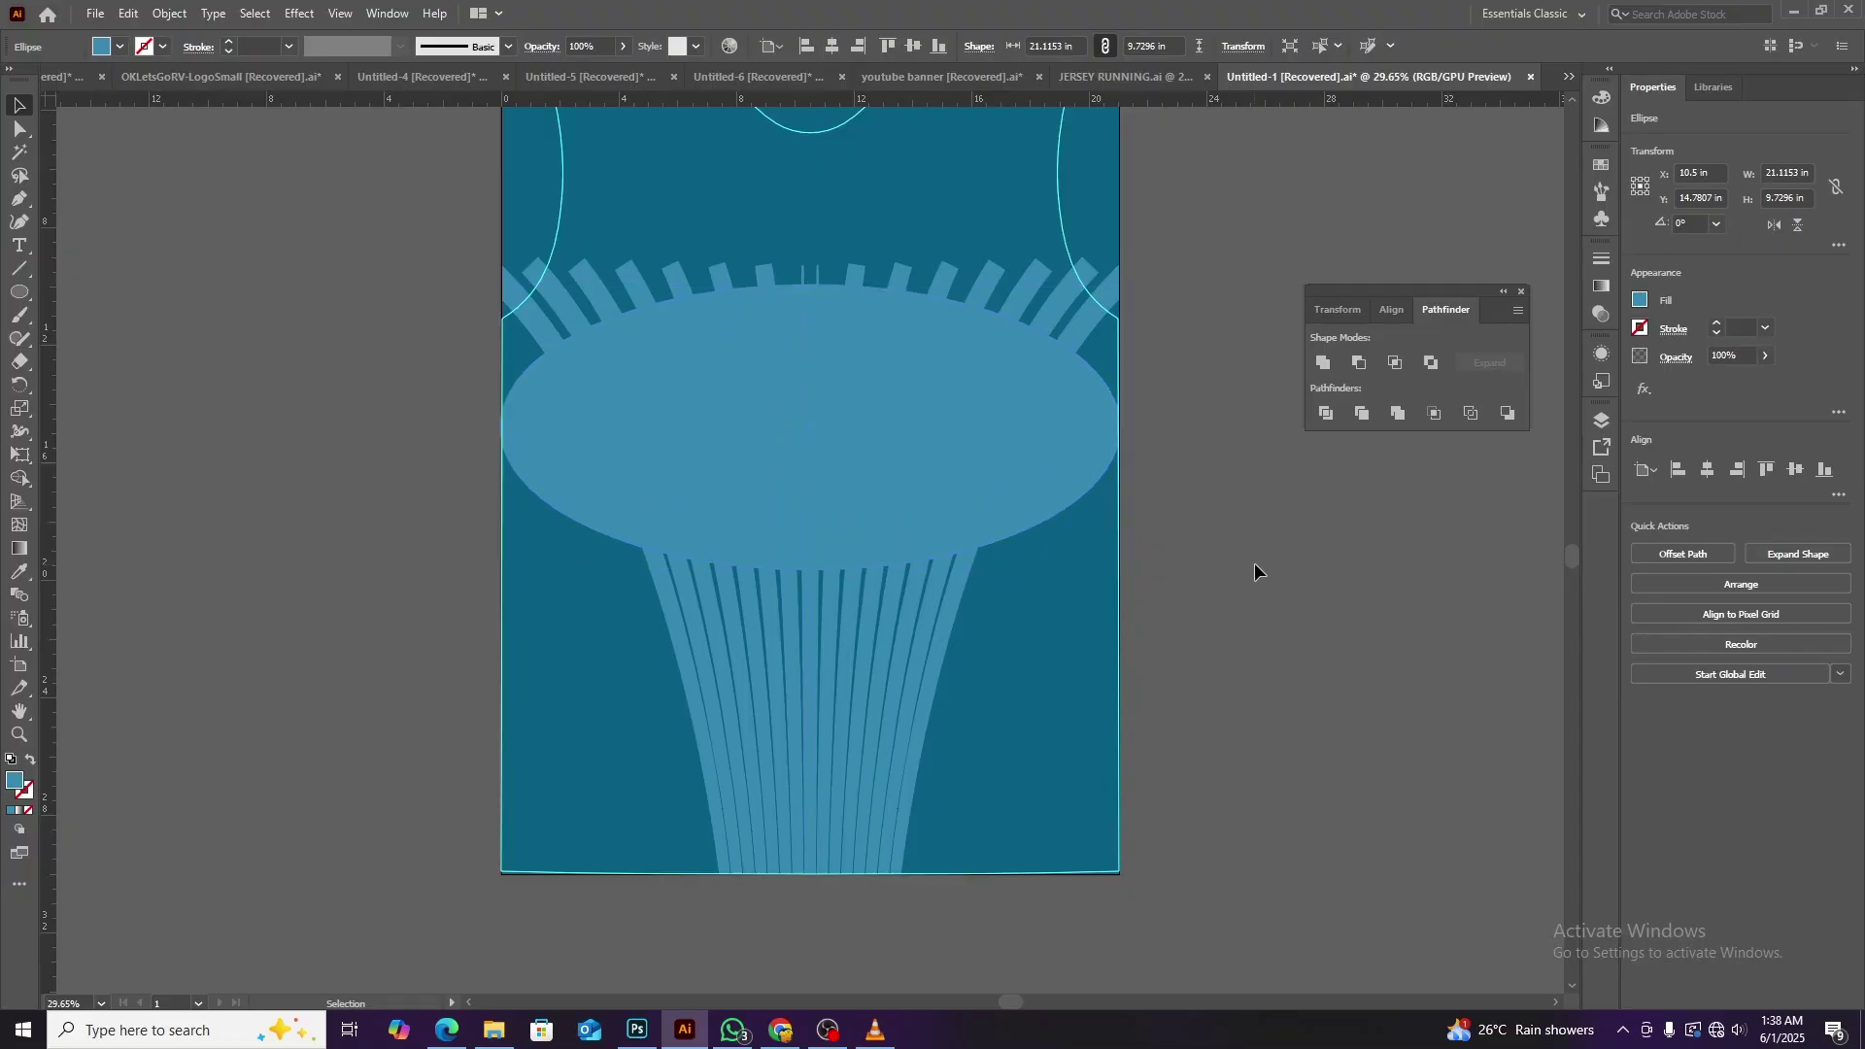
With the ellipse and stripes selected, Shape Builder-delete the stripe tops above the ellipse.
{"action": "left_click_drag", "start_coordinate": [1166, 501], "coordinate": [1166, 500]}
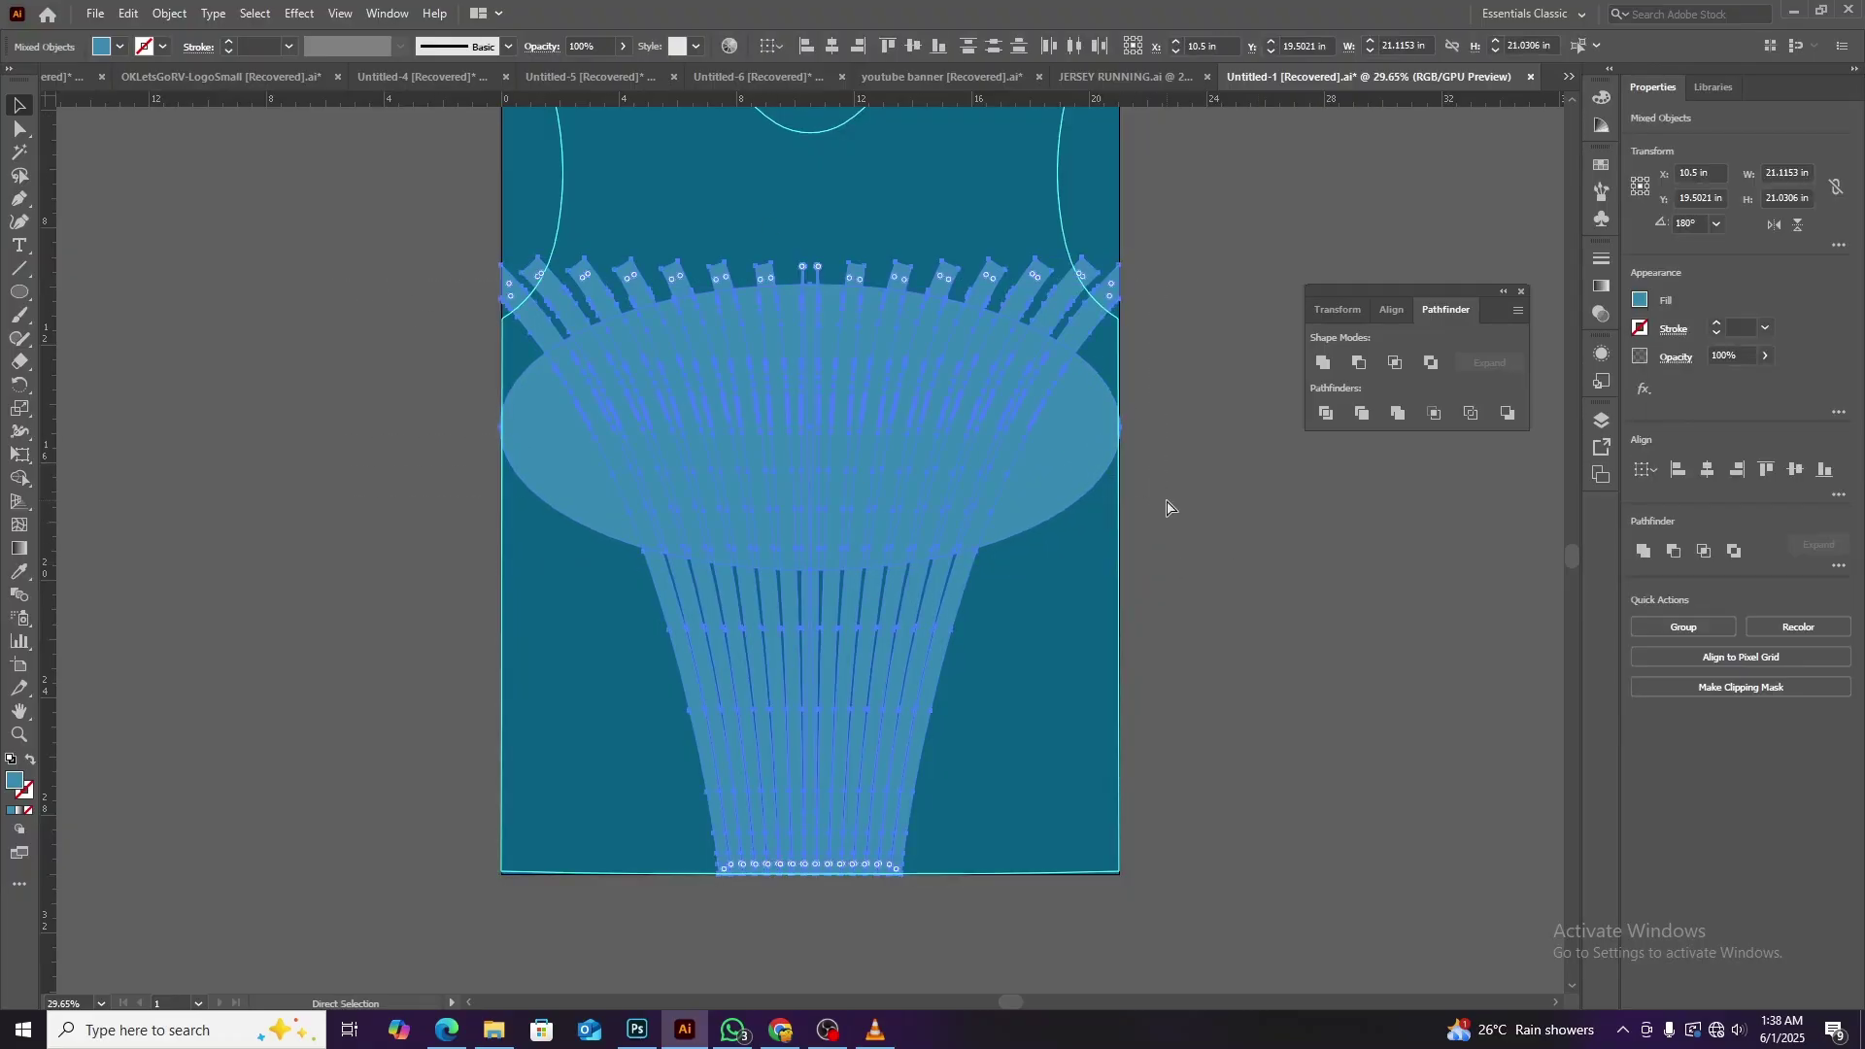
{"action": "key", "text": "ctrl+equal"}
{"action": "left_click", "coordinate": [20, 478]}
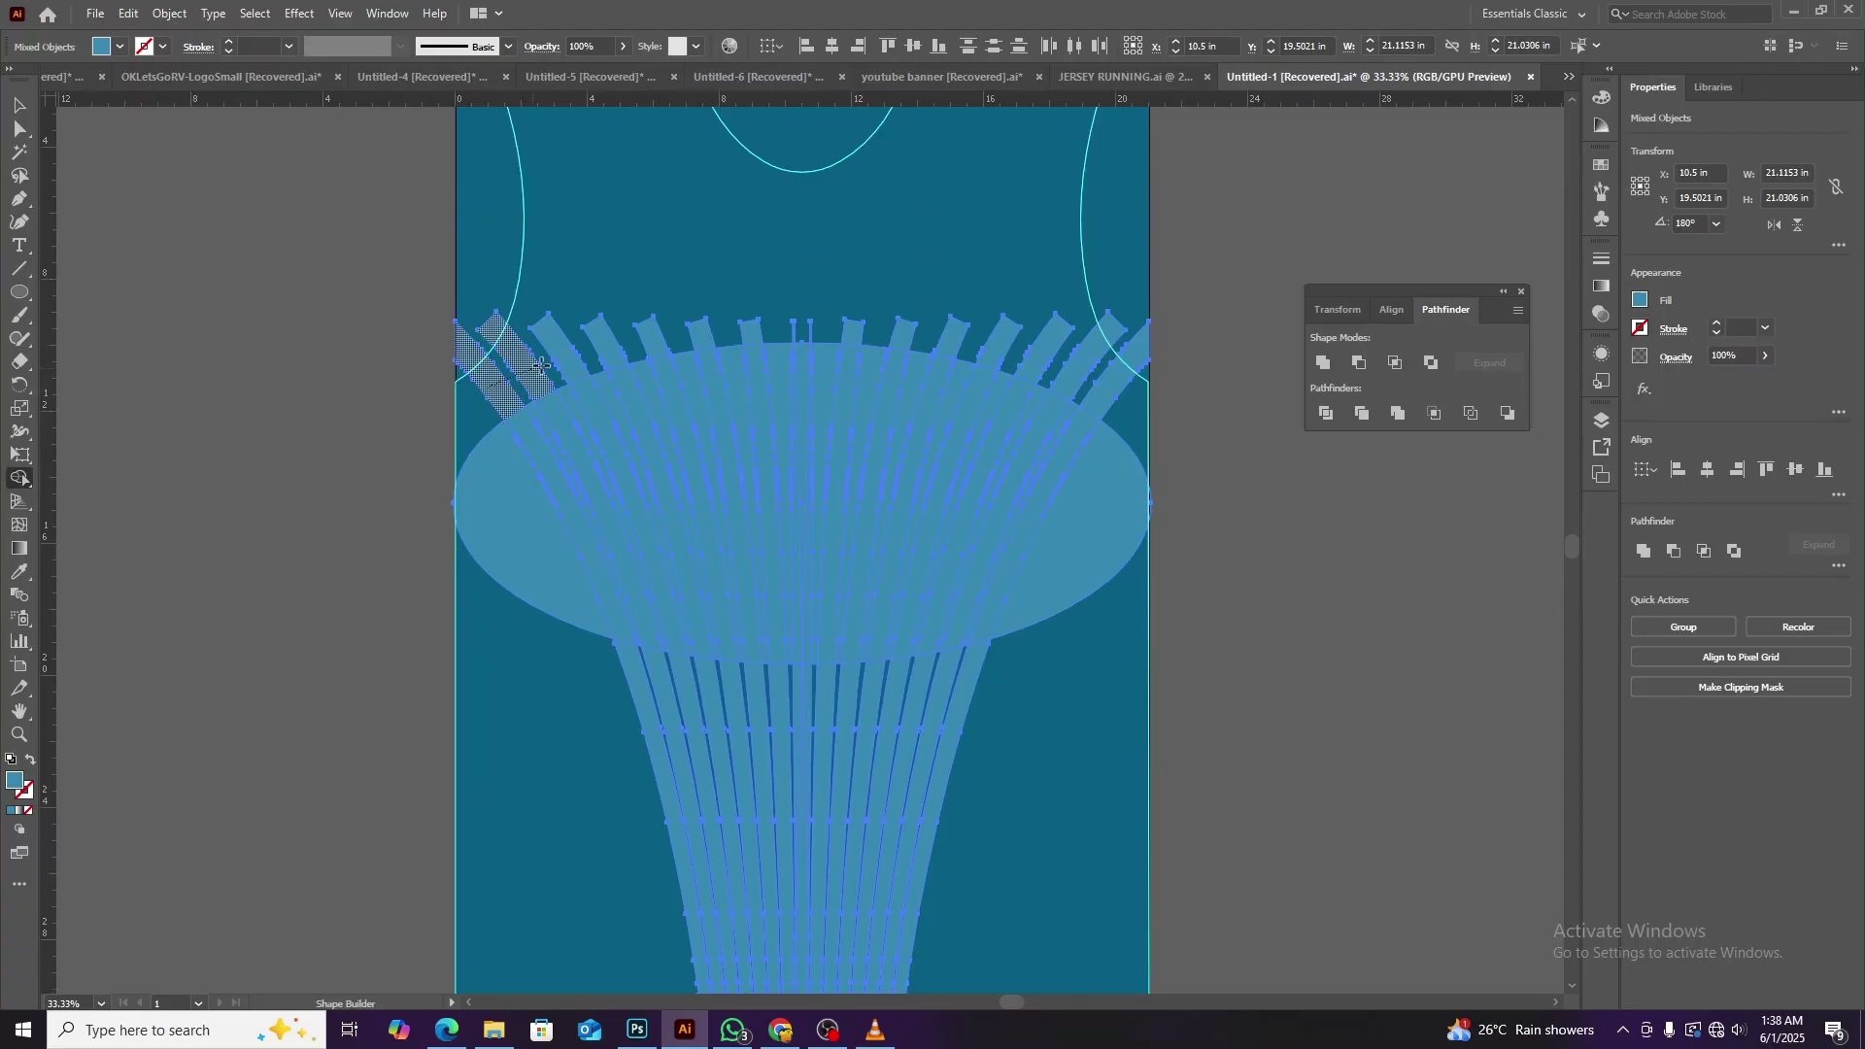
{"action": "left_click_drag", "start_coordinate": [541, 365], "coordinate": [1127, 350]}
{"action": "left_click", "coordinate": [19, 105]}
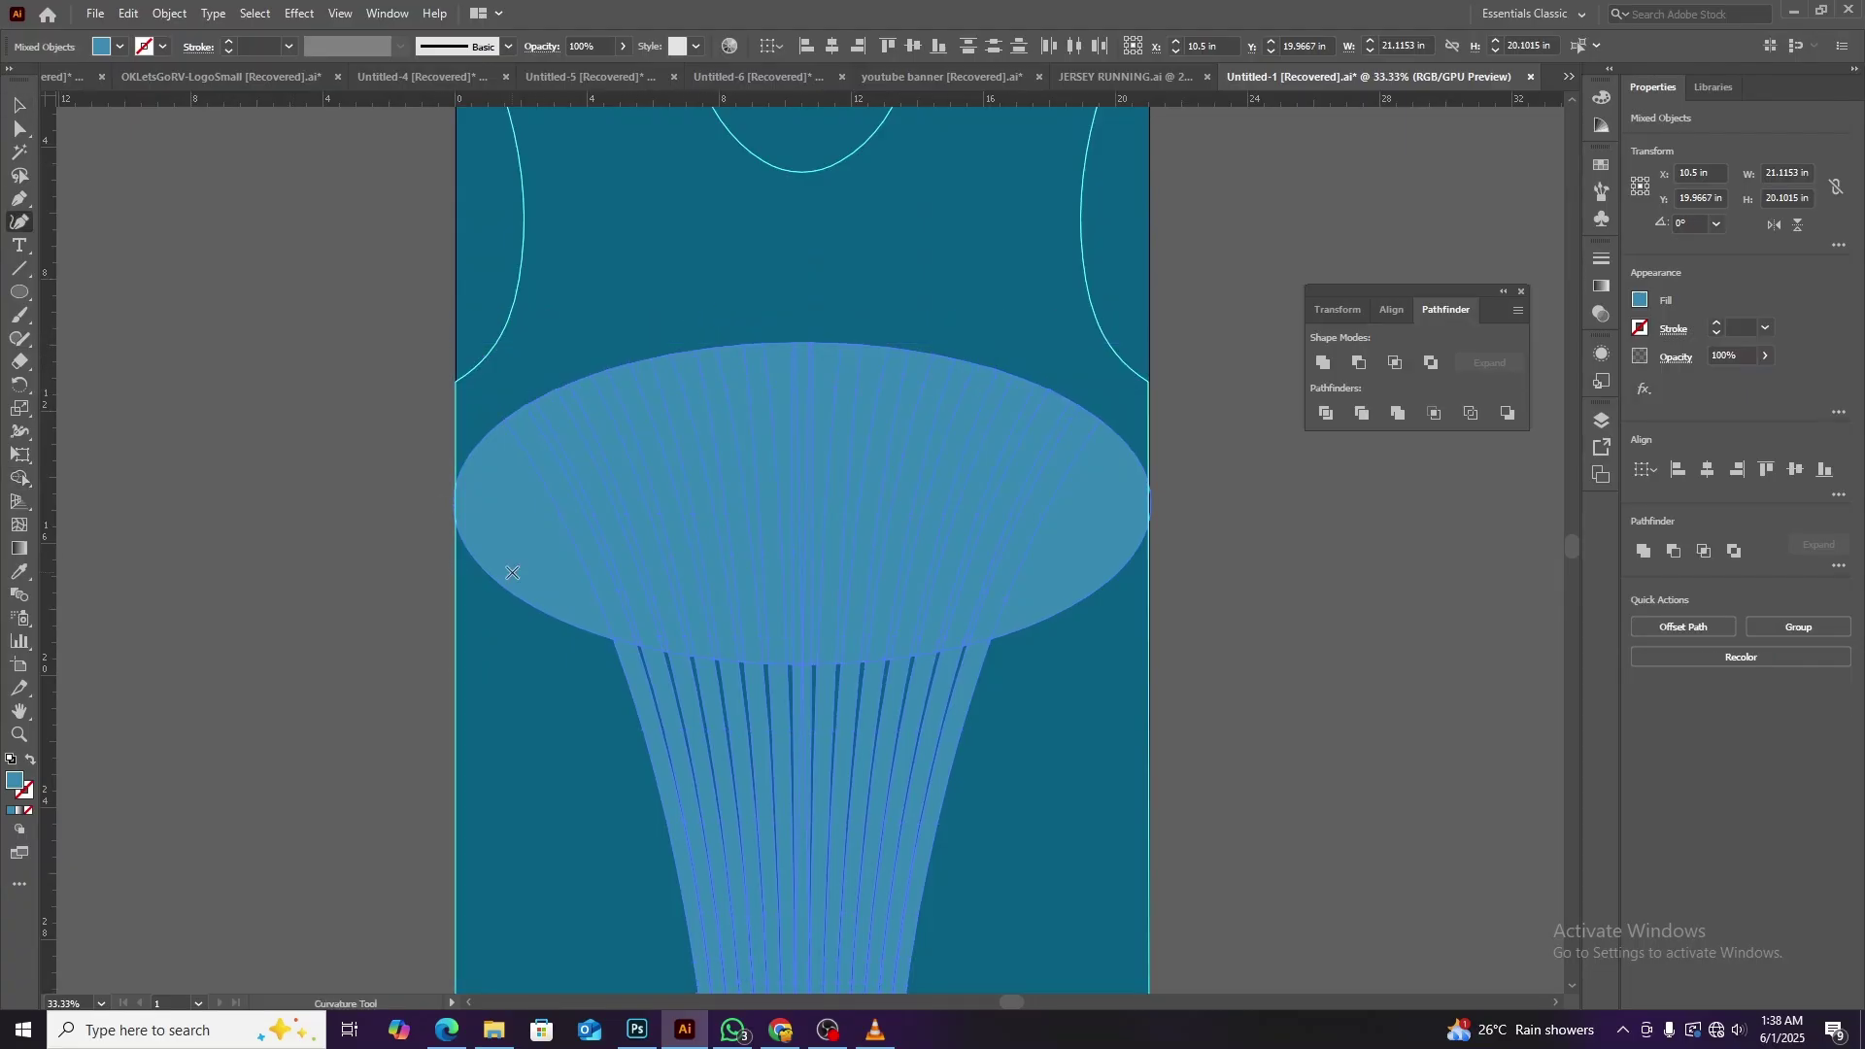
{"action": "left_click", "coordinate": [512, 573]}
{"action": "left_click", "coordinate": [548, 605]}
Delete the helper ellipse and select the stripes group.
{"action": "key", "text": "Delete"}
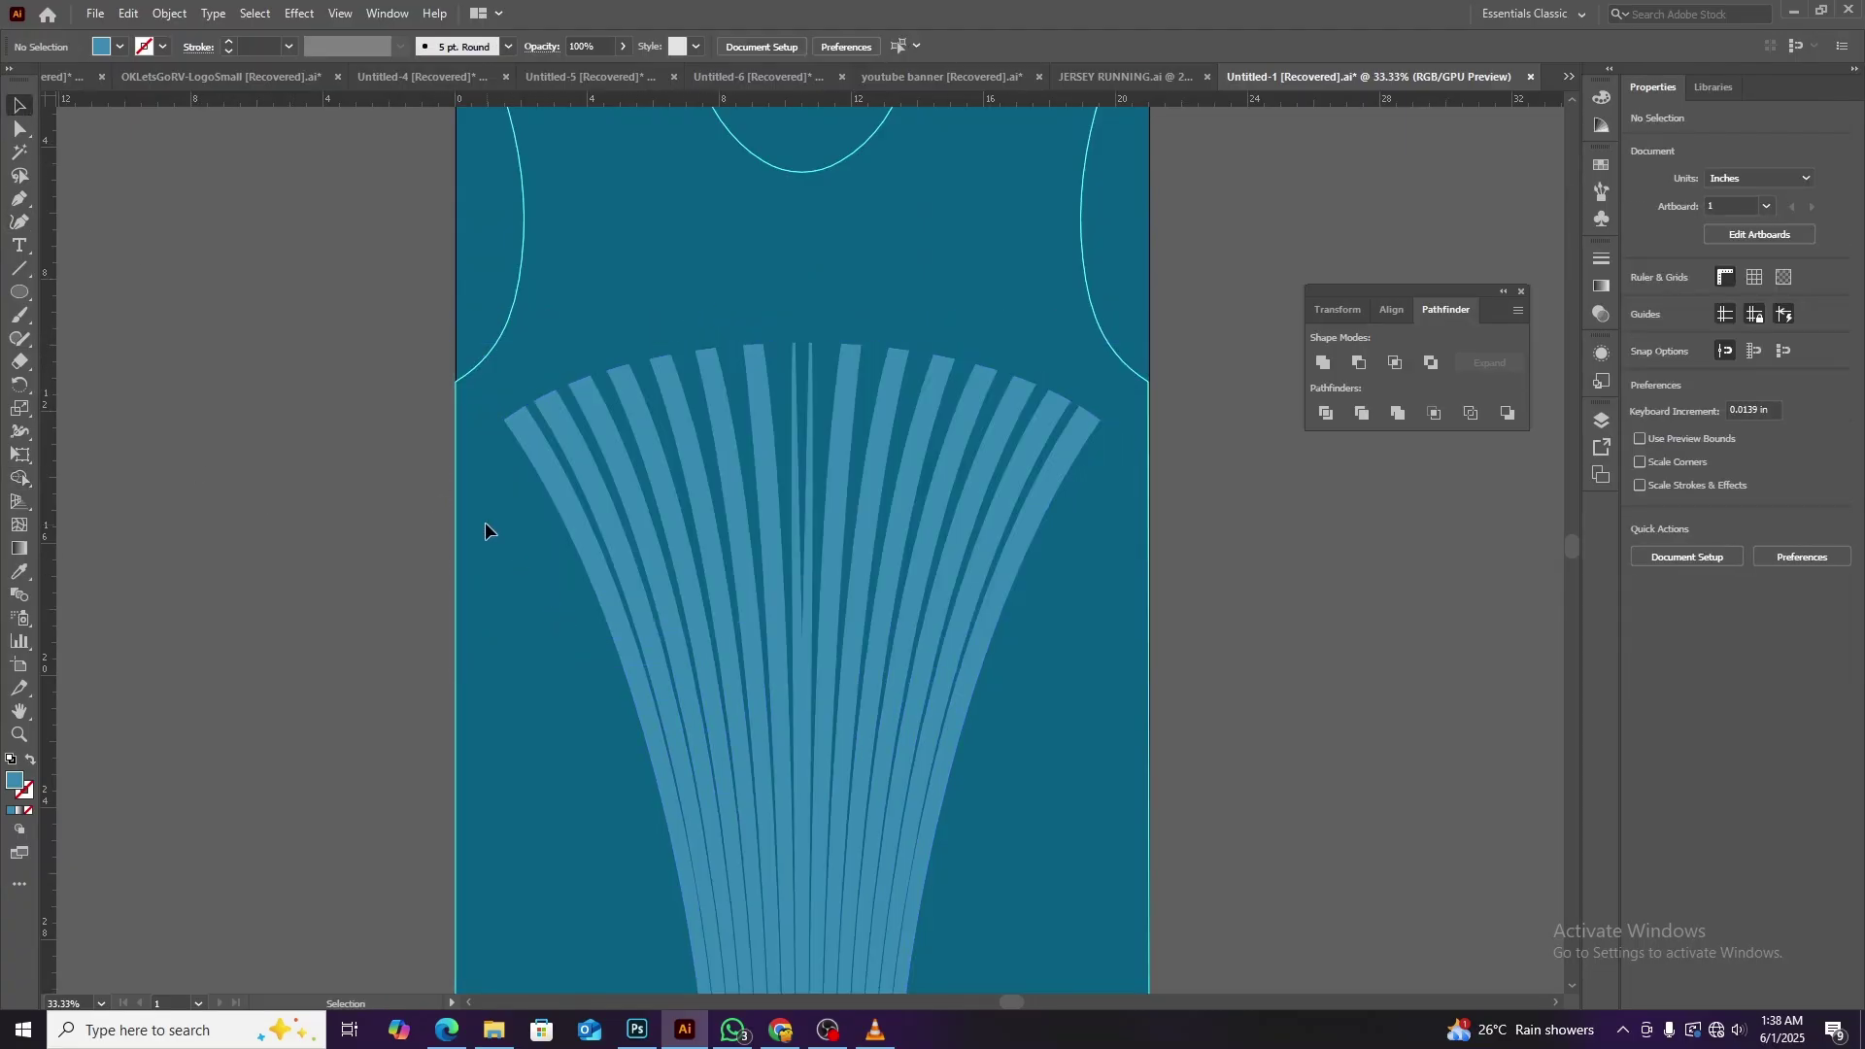
{"action": "scroll", "coordinate": [493, 521], "scroll_direction": "down", "scroll_amount": 1}
{"action": "left_click", "coordinate": [516, 375]}
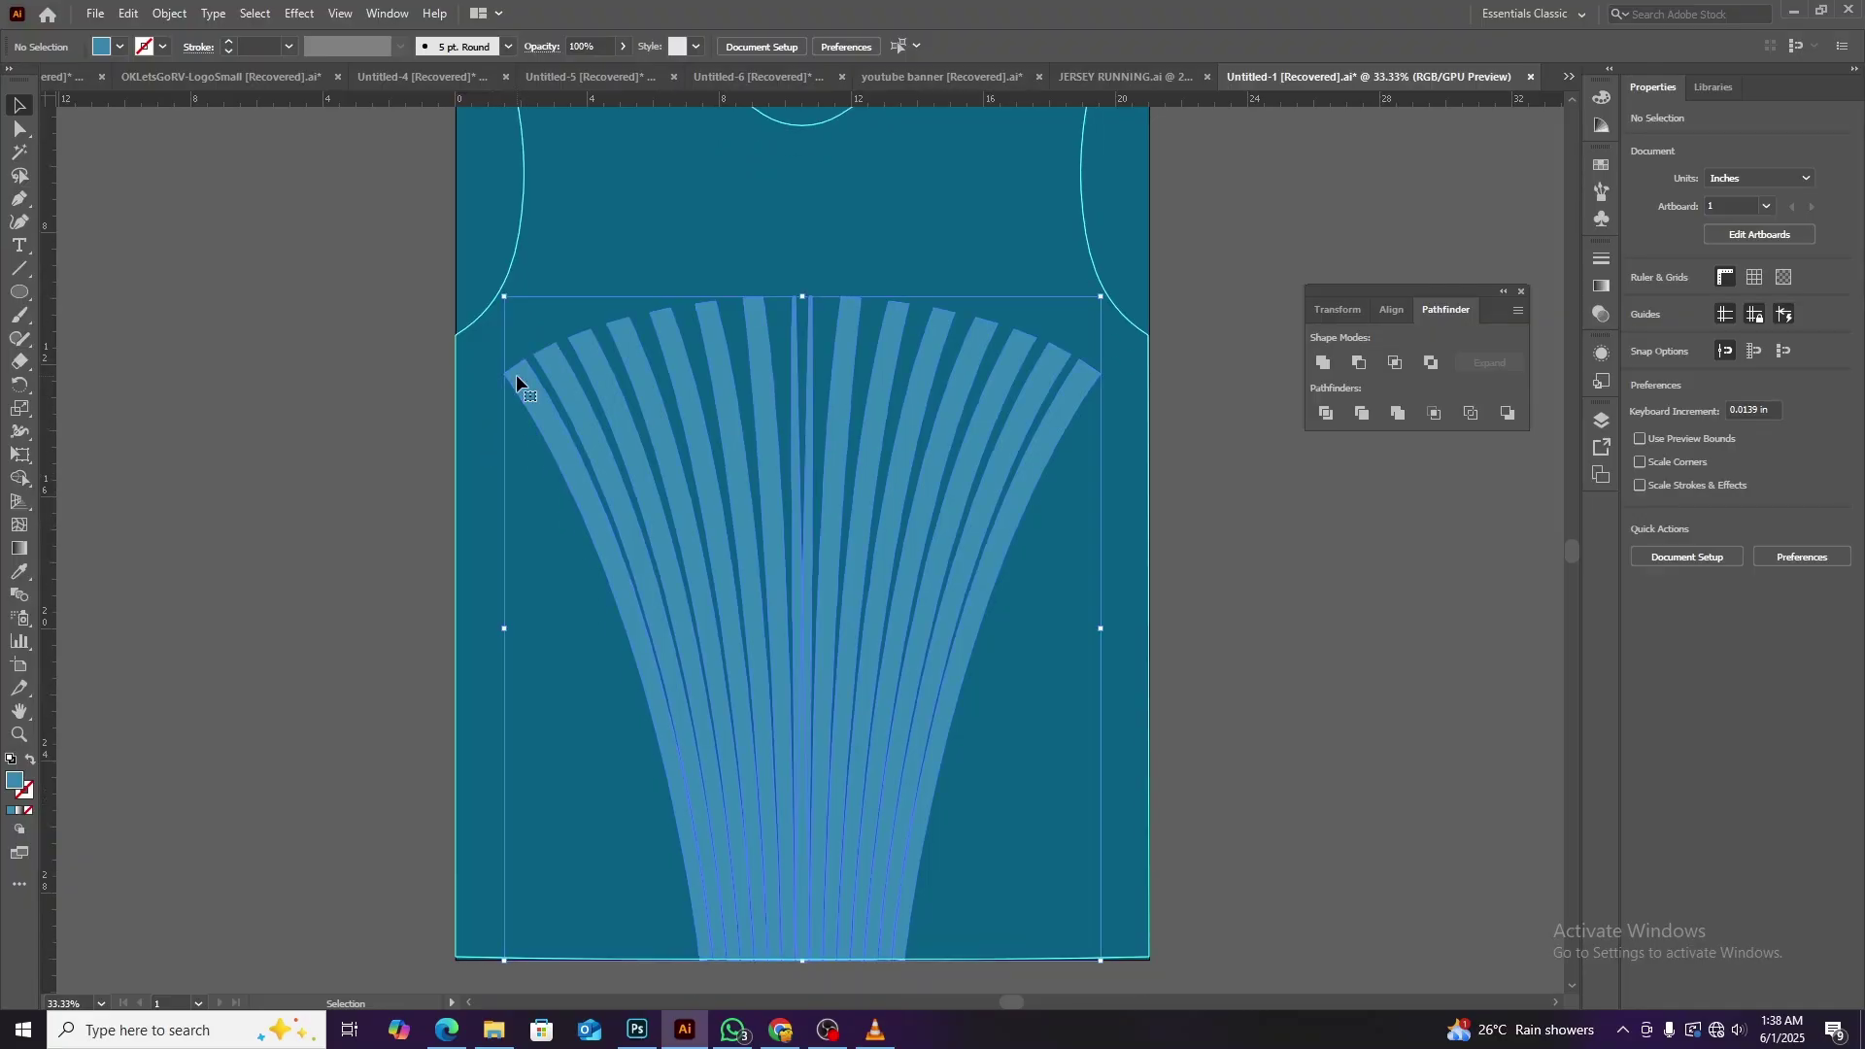
{"action": "left_click", "coordinate": [395, 663]}
{"action": "left_click", "coordinate": [671, 719]}
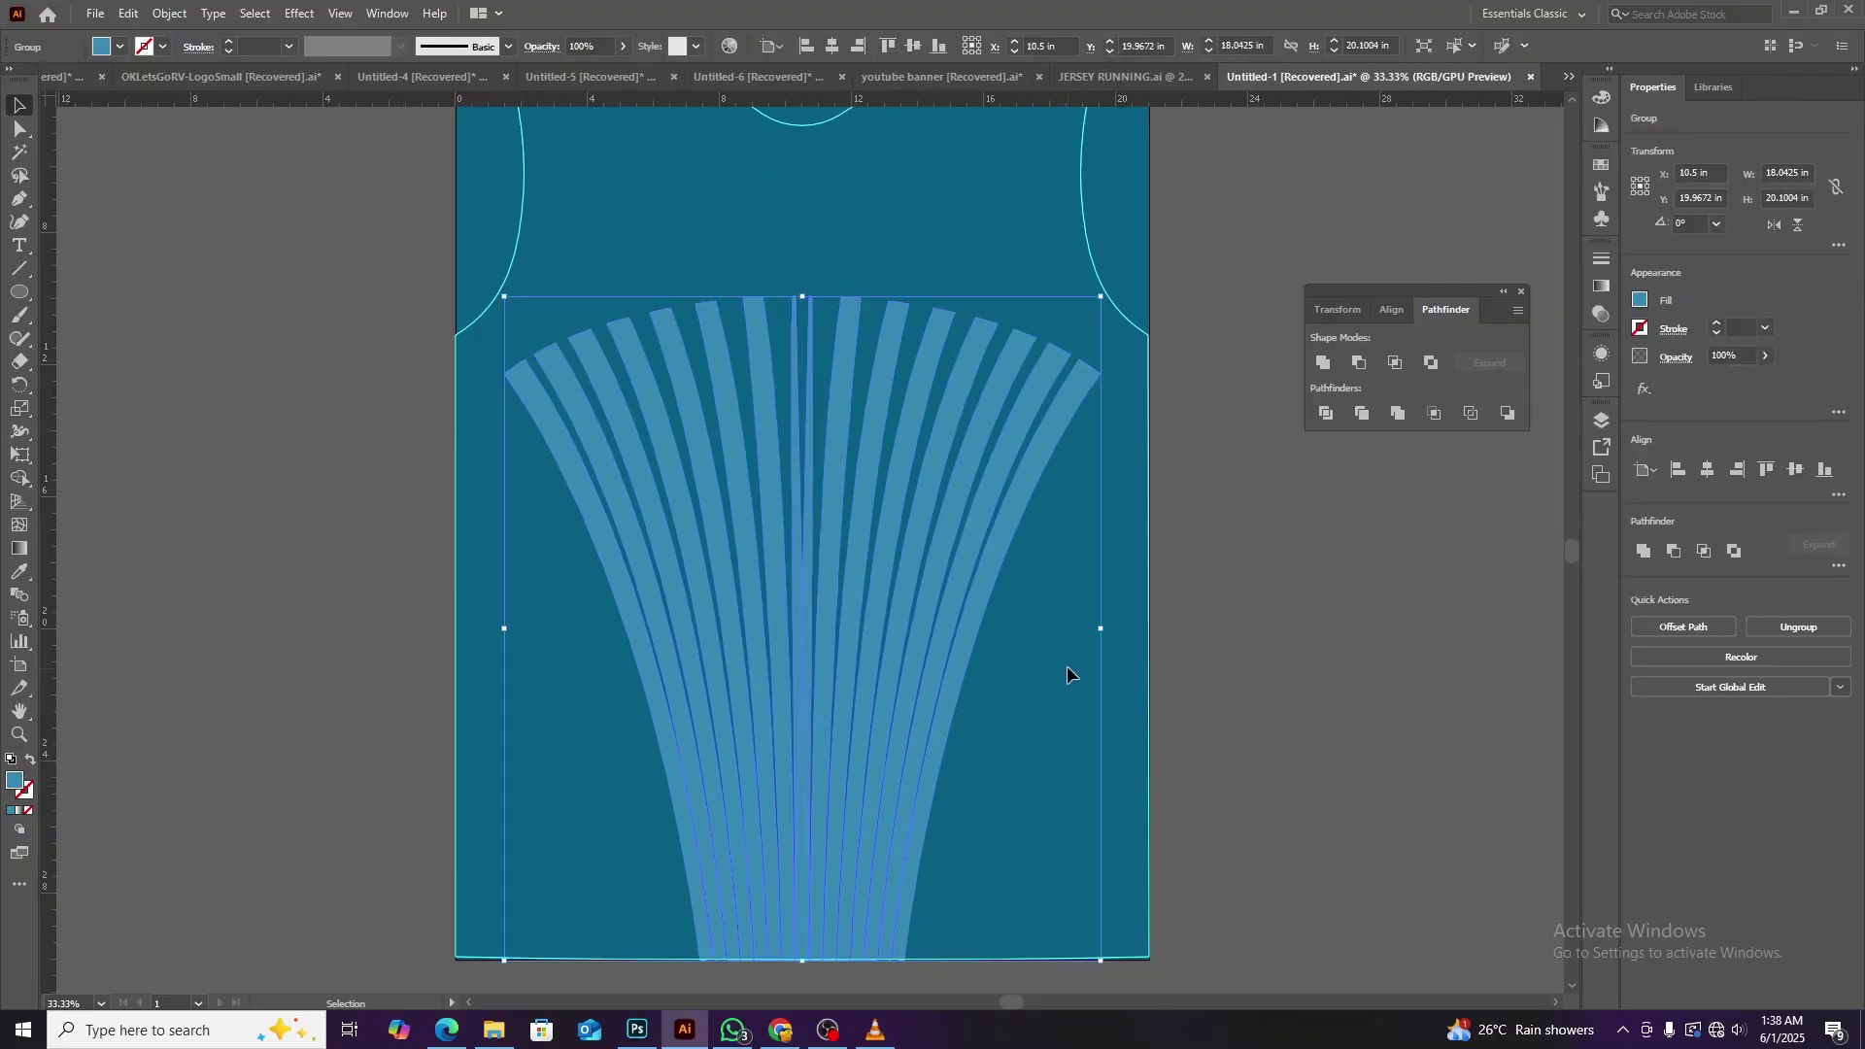
{"action": "right_click", "coordinate": [1078, 672]}
{"action": "scroll", "coordinate": [981, 625], "scroll_direction": "down", "scroll_amount": 1}
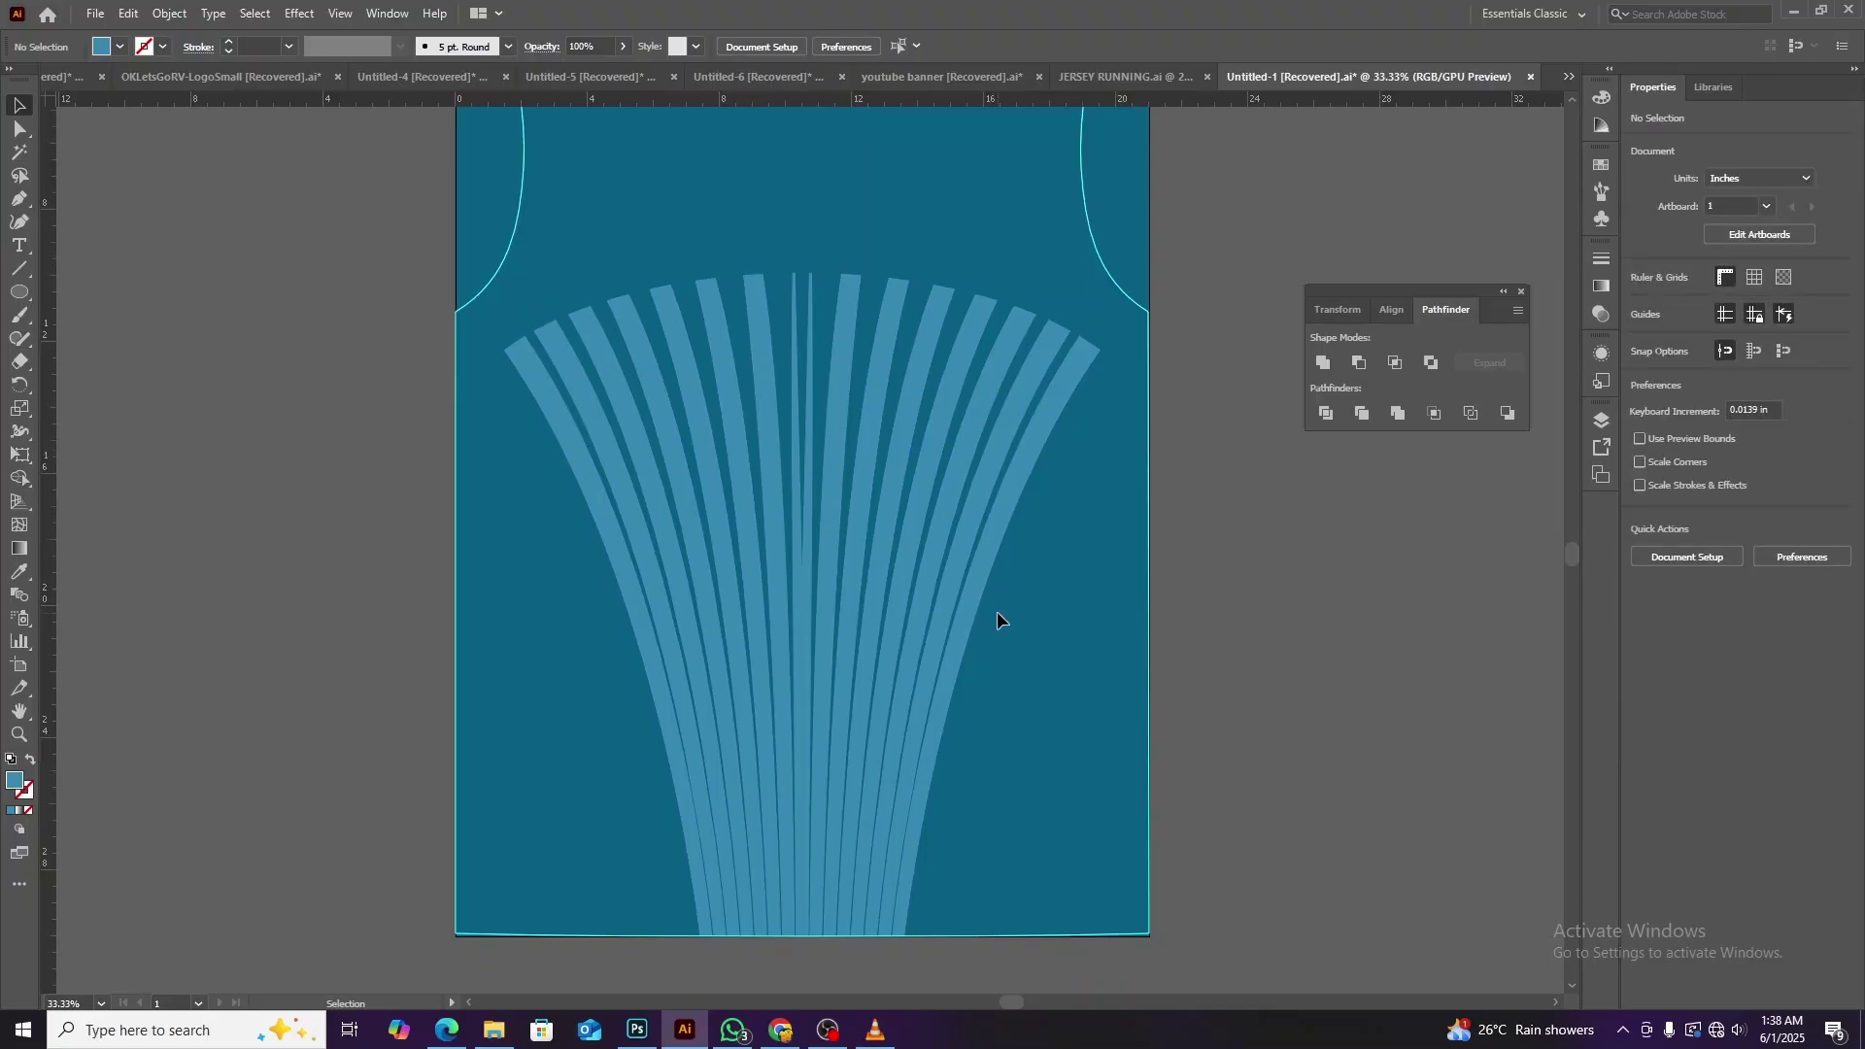
Draw a triangular Pen path from the jersey bottom to the upper left, as an unfilled outline.
{"action": "left_click", "coordinate": [20, 202]}
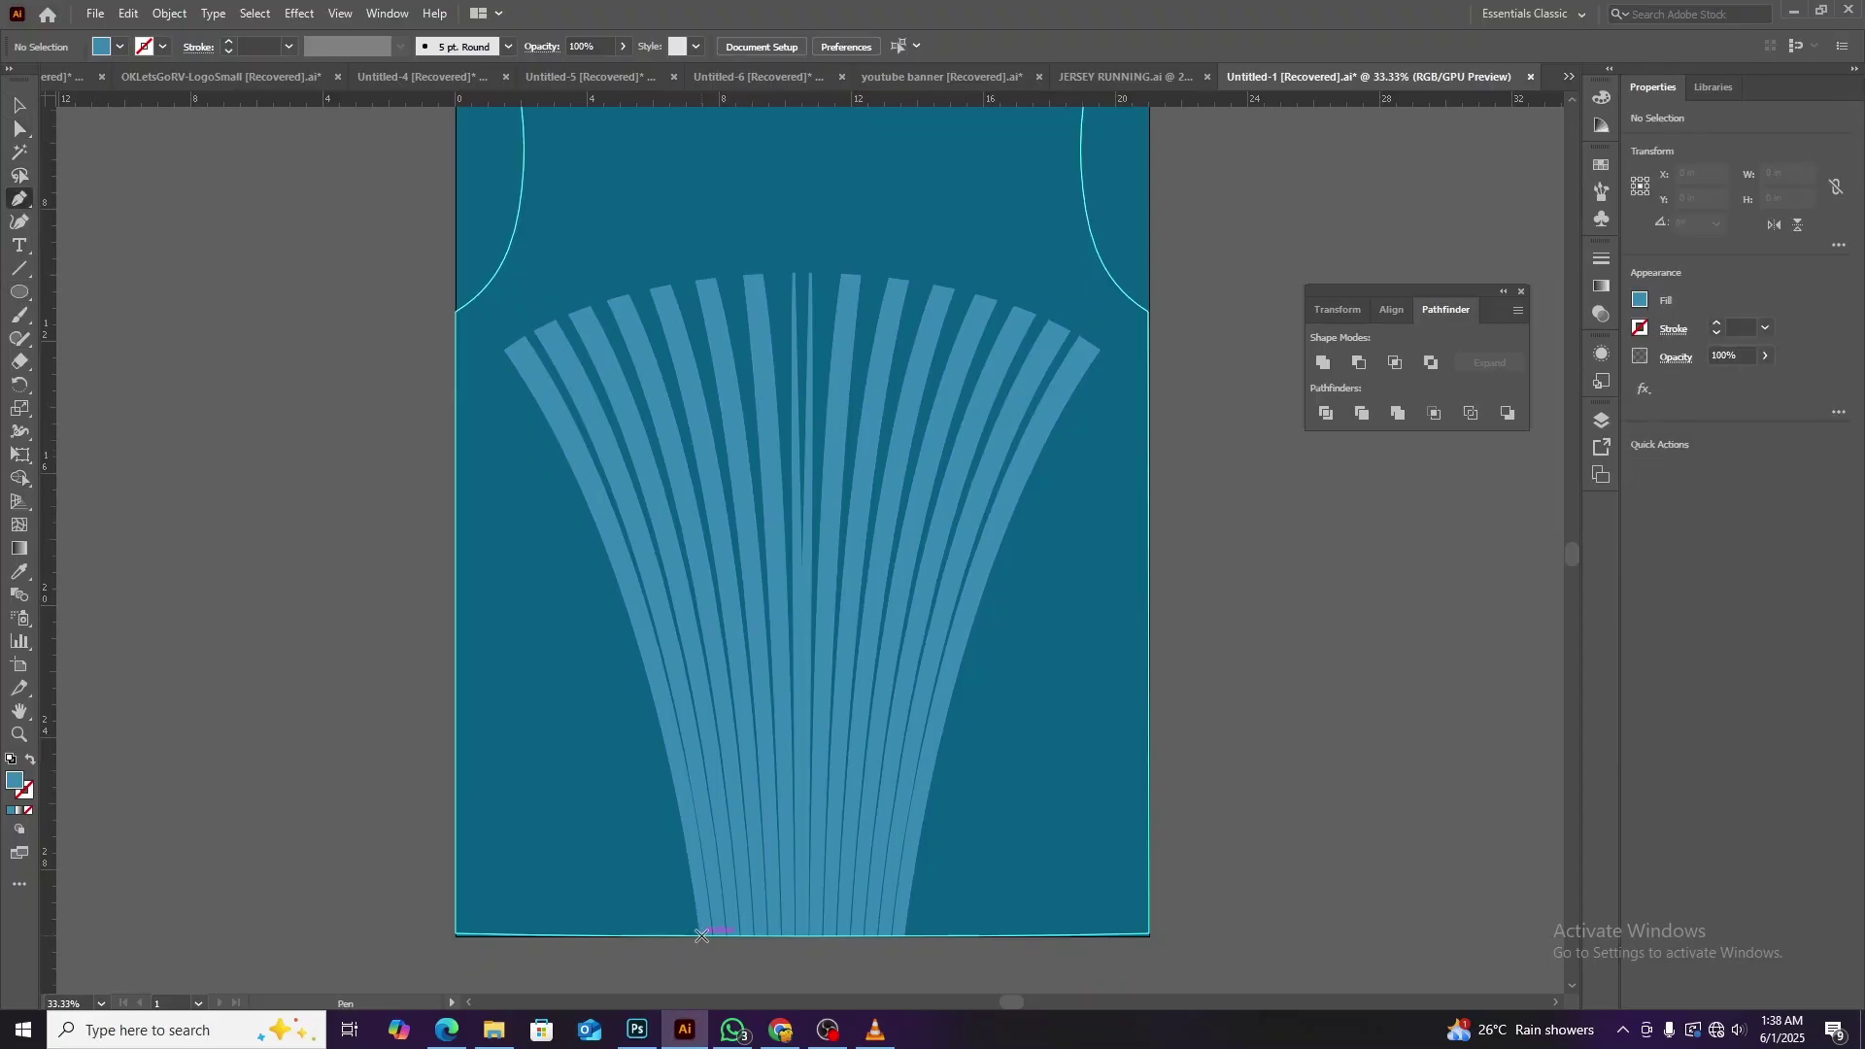
{"action": "left_click", "coordinate": [701, 935]}
{"action": "left_click", "coordinate": [505, 350]}
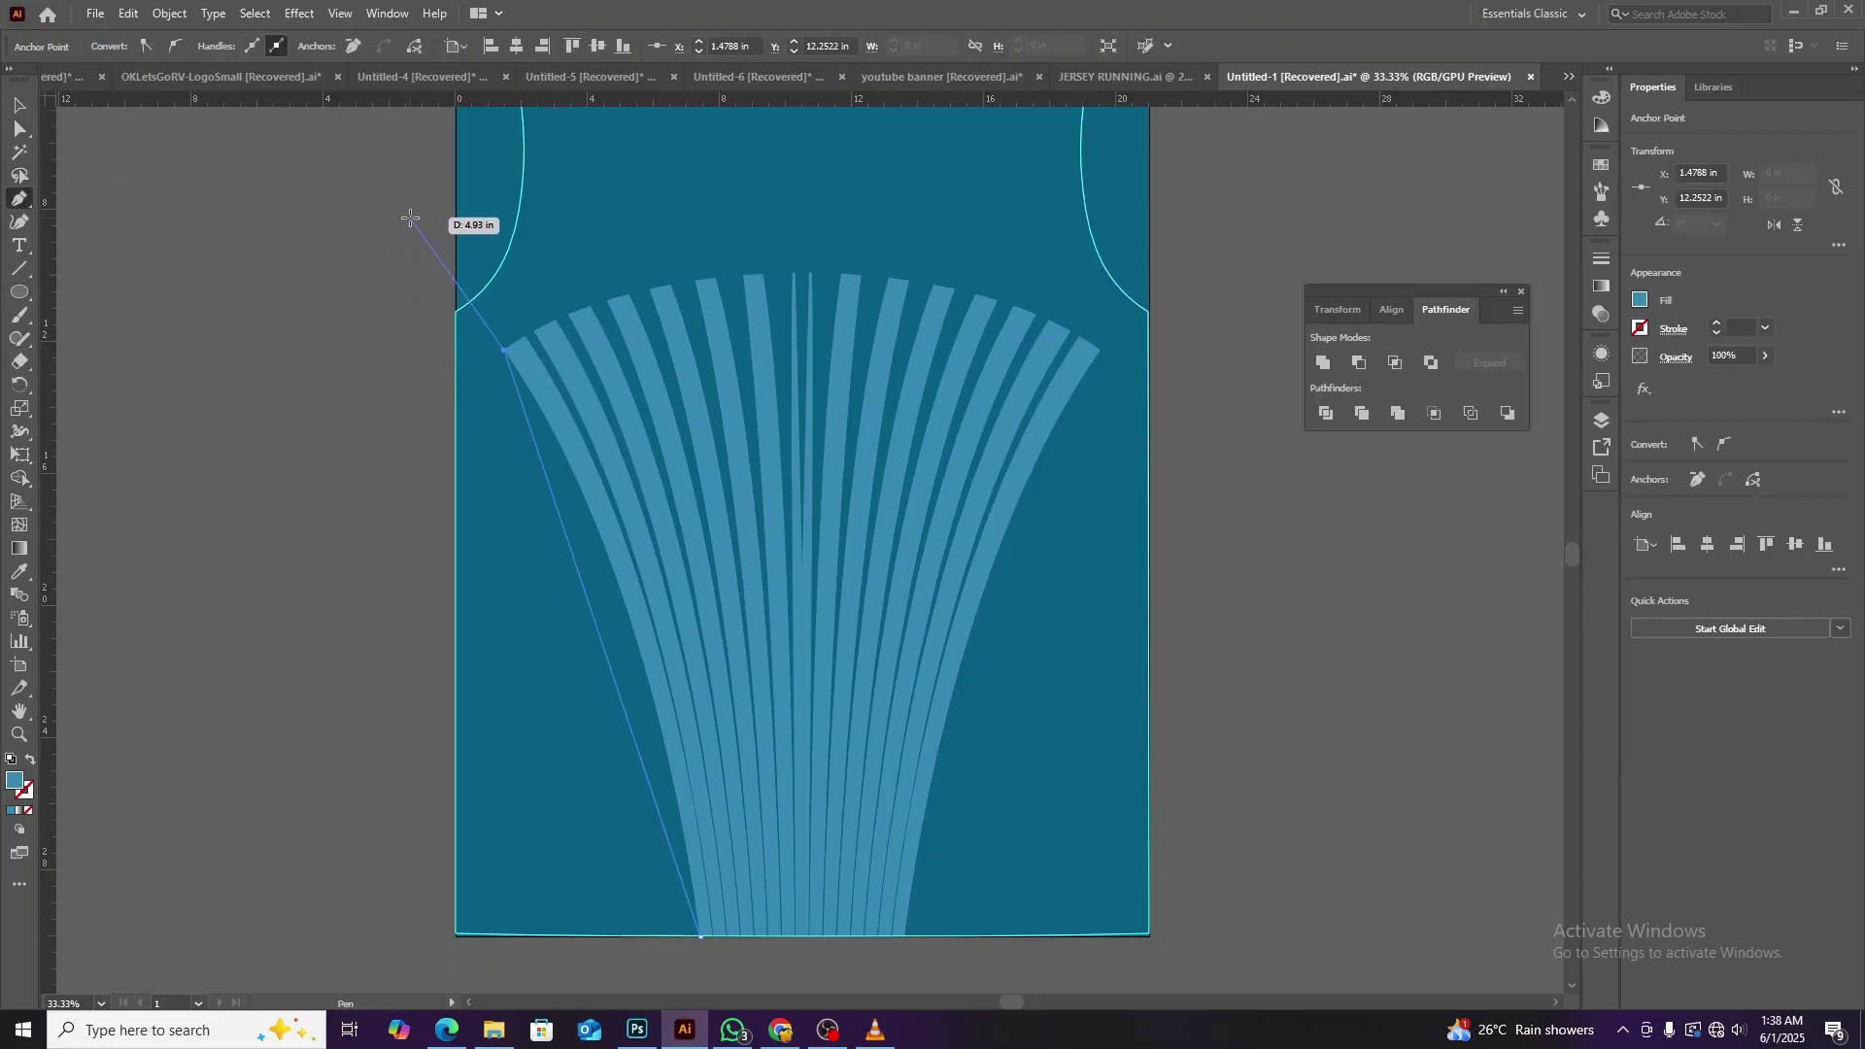
{"action": "left_click", "coordinate": [398, 242]}
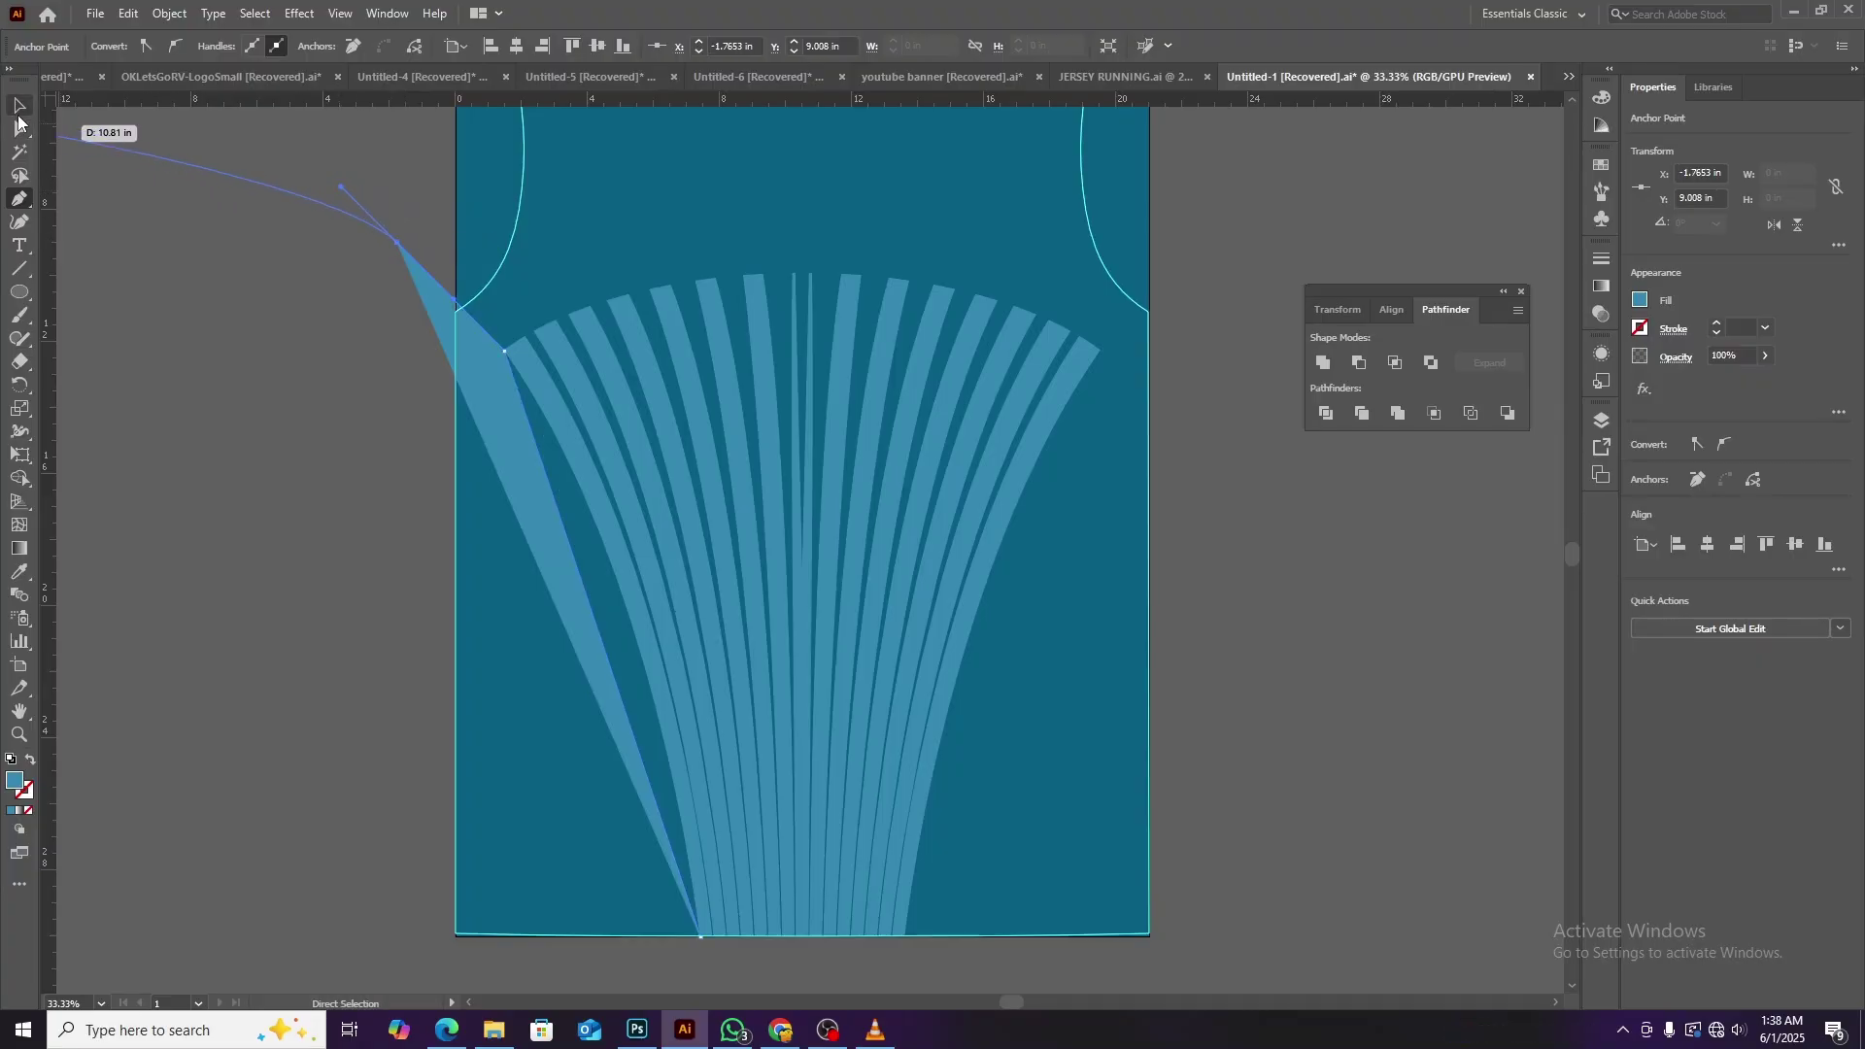
{"action": "left_click", "coordinate": [20, 105]}
{"action": "left_click", "coordinate": [526, 474]}
{"action": "left_click", "coordinate": [30, 760]}
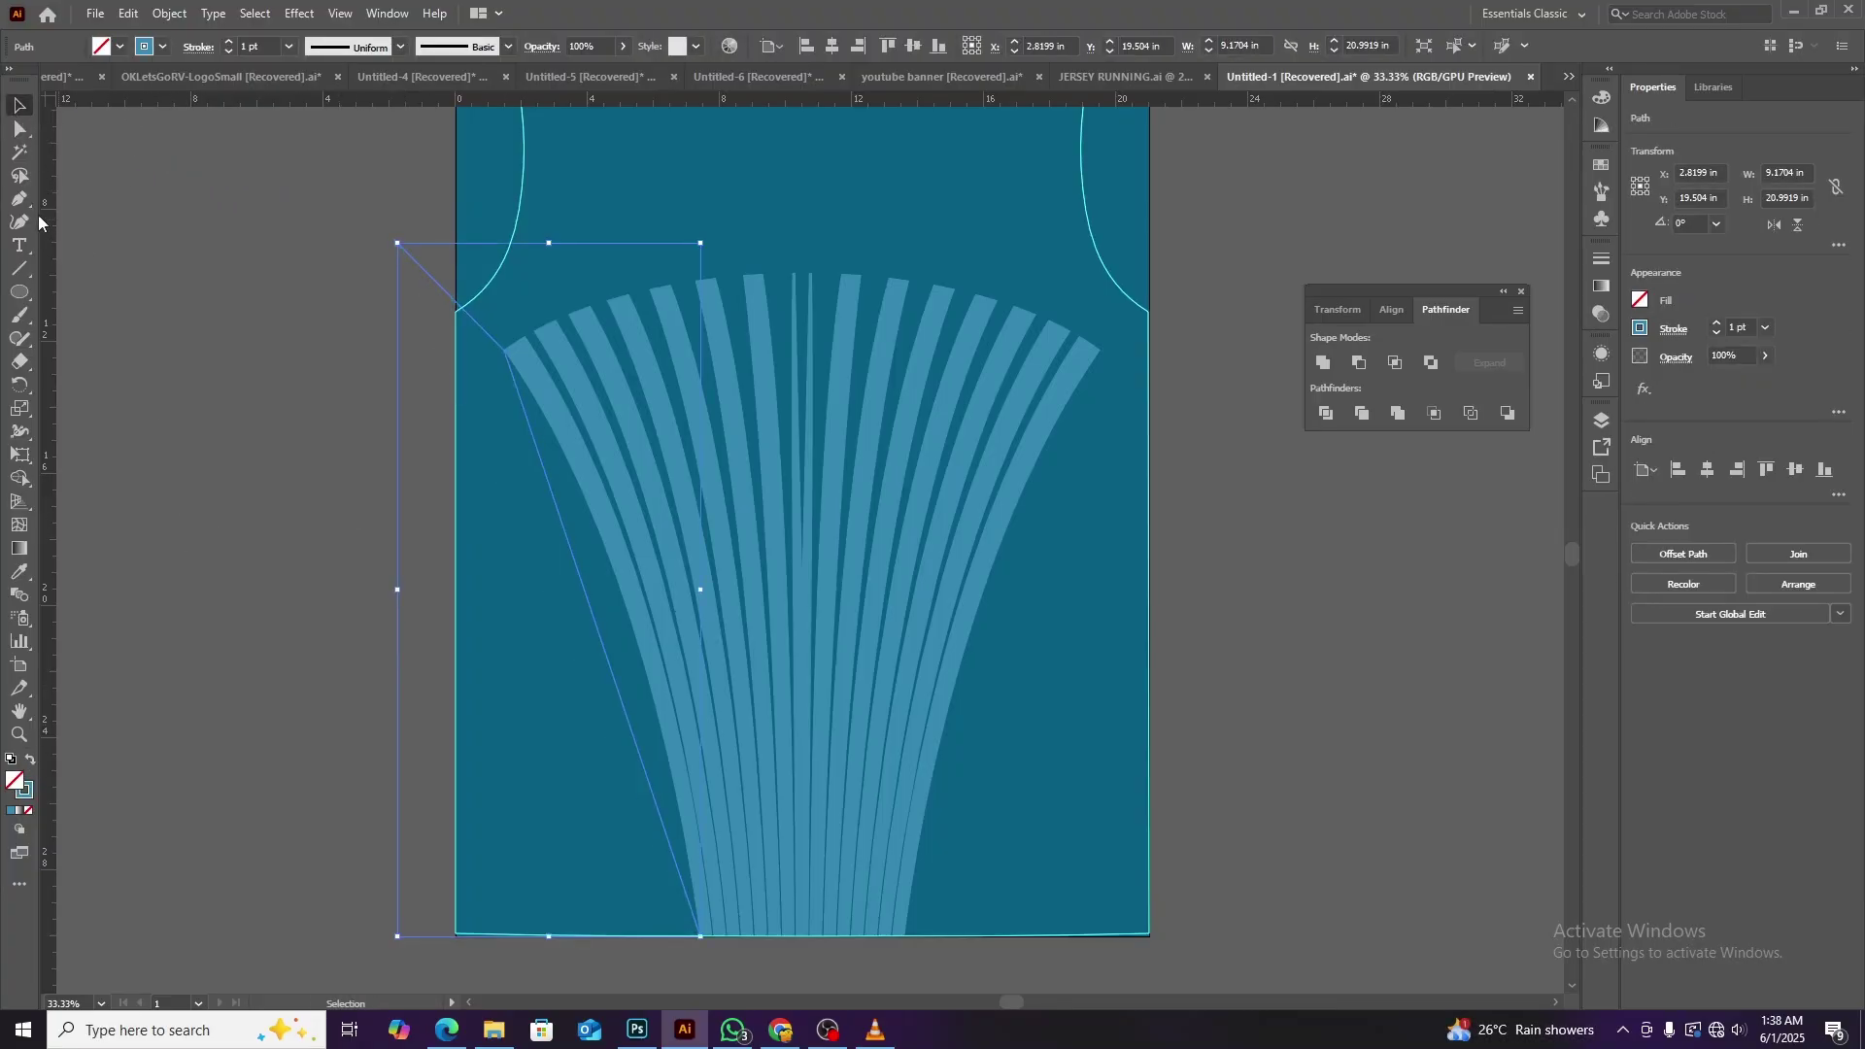
Bend the path's diagonal edge with the Curvature tool to follow the fan's curved left edge.
{"action": "left_click", "coordinate": [20, 219]}
{"action": "left_click_drag", "start_coordinate": [609, 653], "coordinate": [632, 624]}
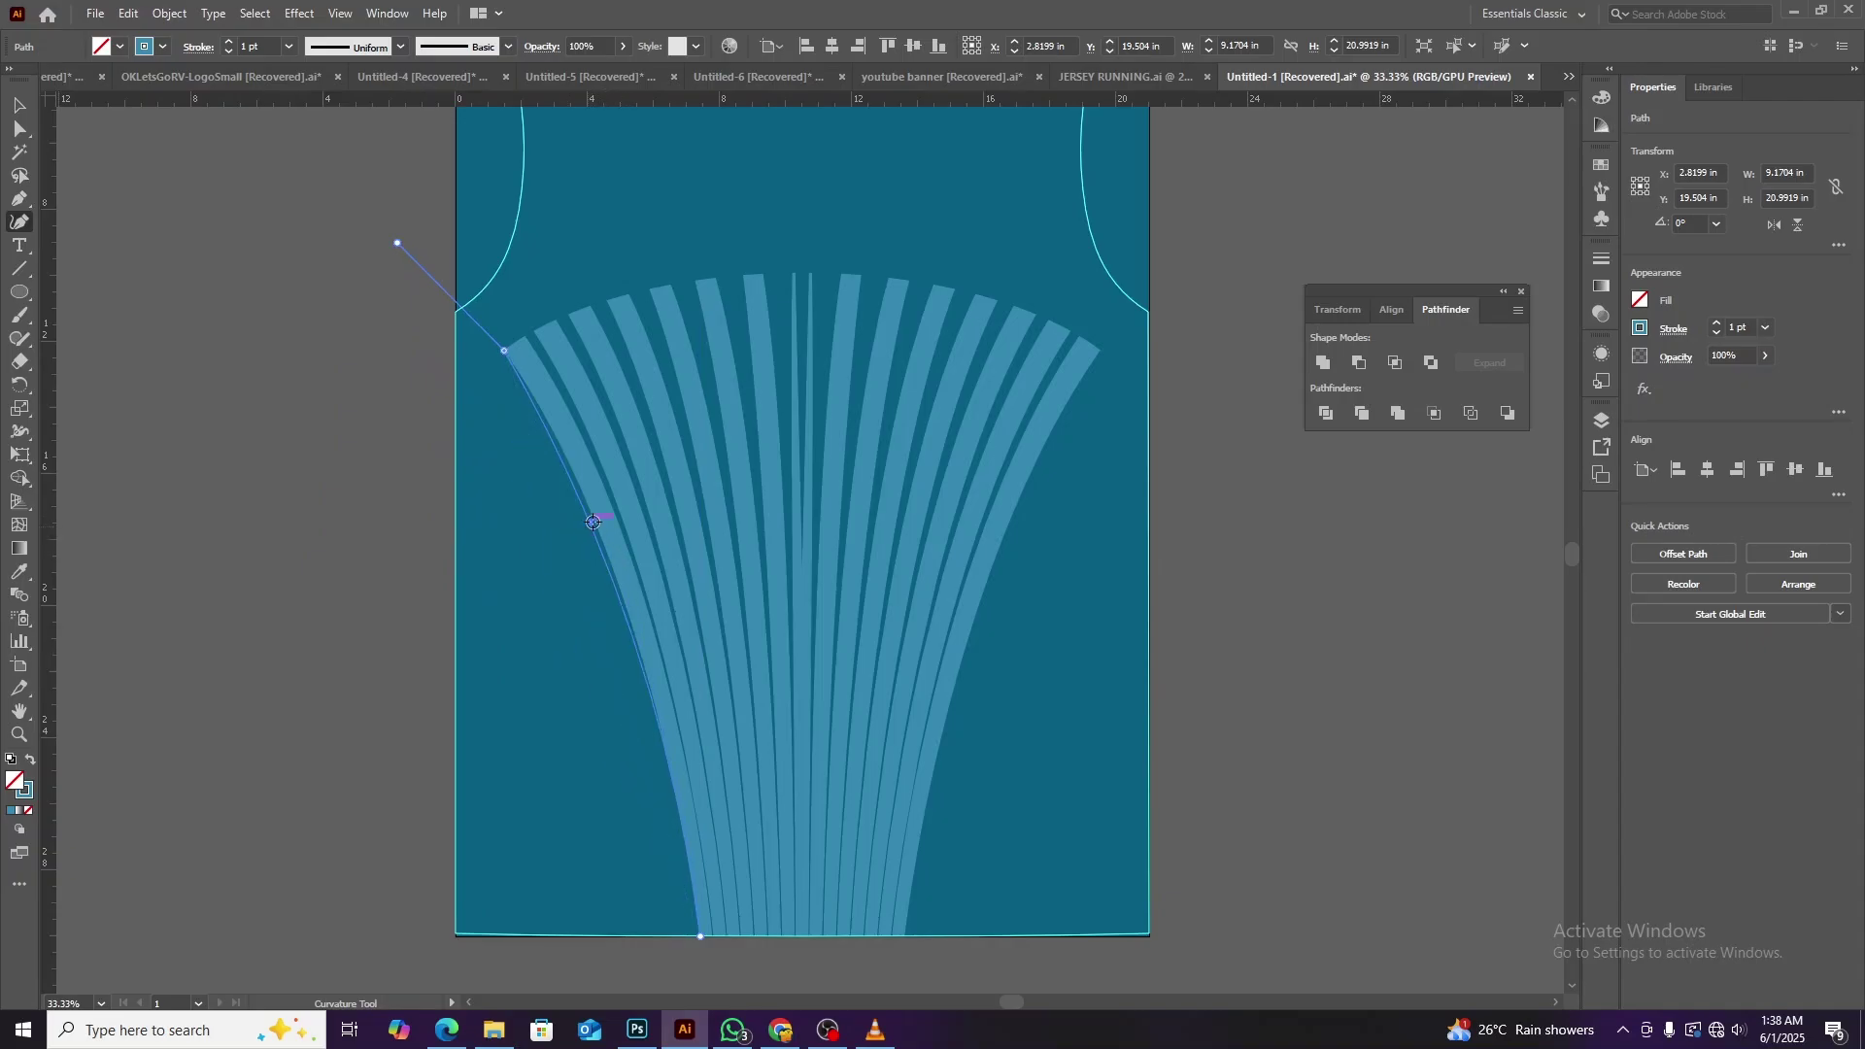
{"action": "scroll", "coordinate": [595, 517], "scroll_direction": "up", "scroll_amount": 2}
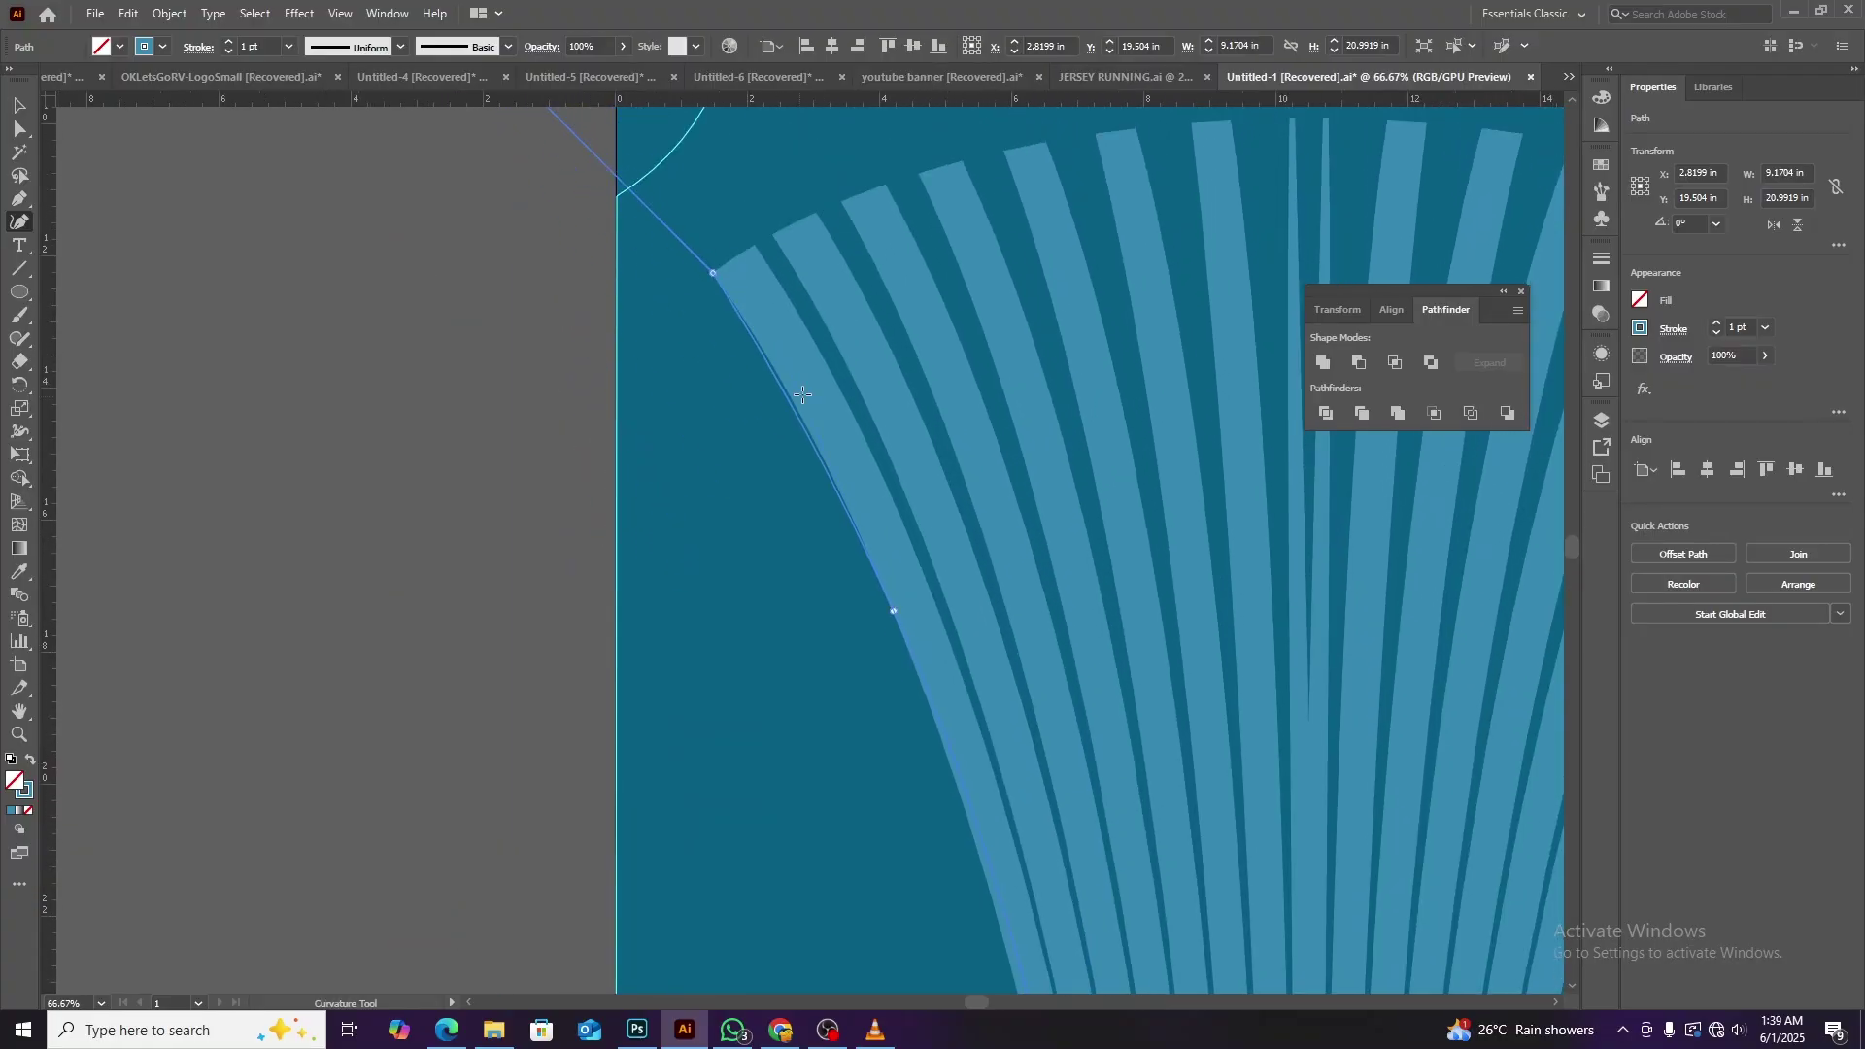
{"action": "scroll", "coordinate": [921, 639], "scroll_direction": "down", "scroll_amount": 3}
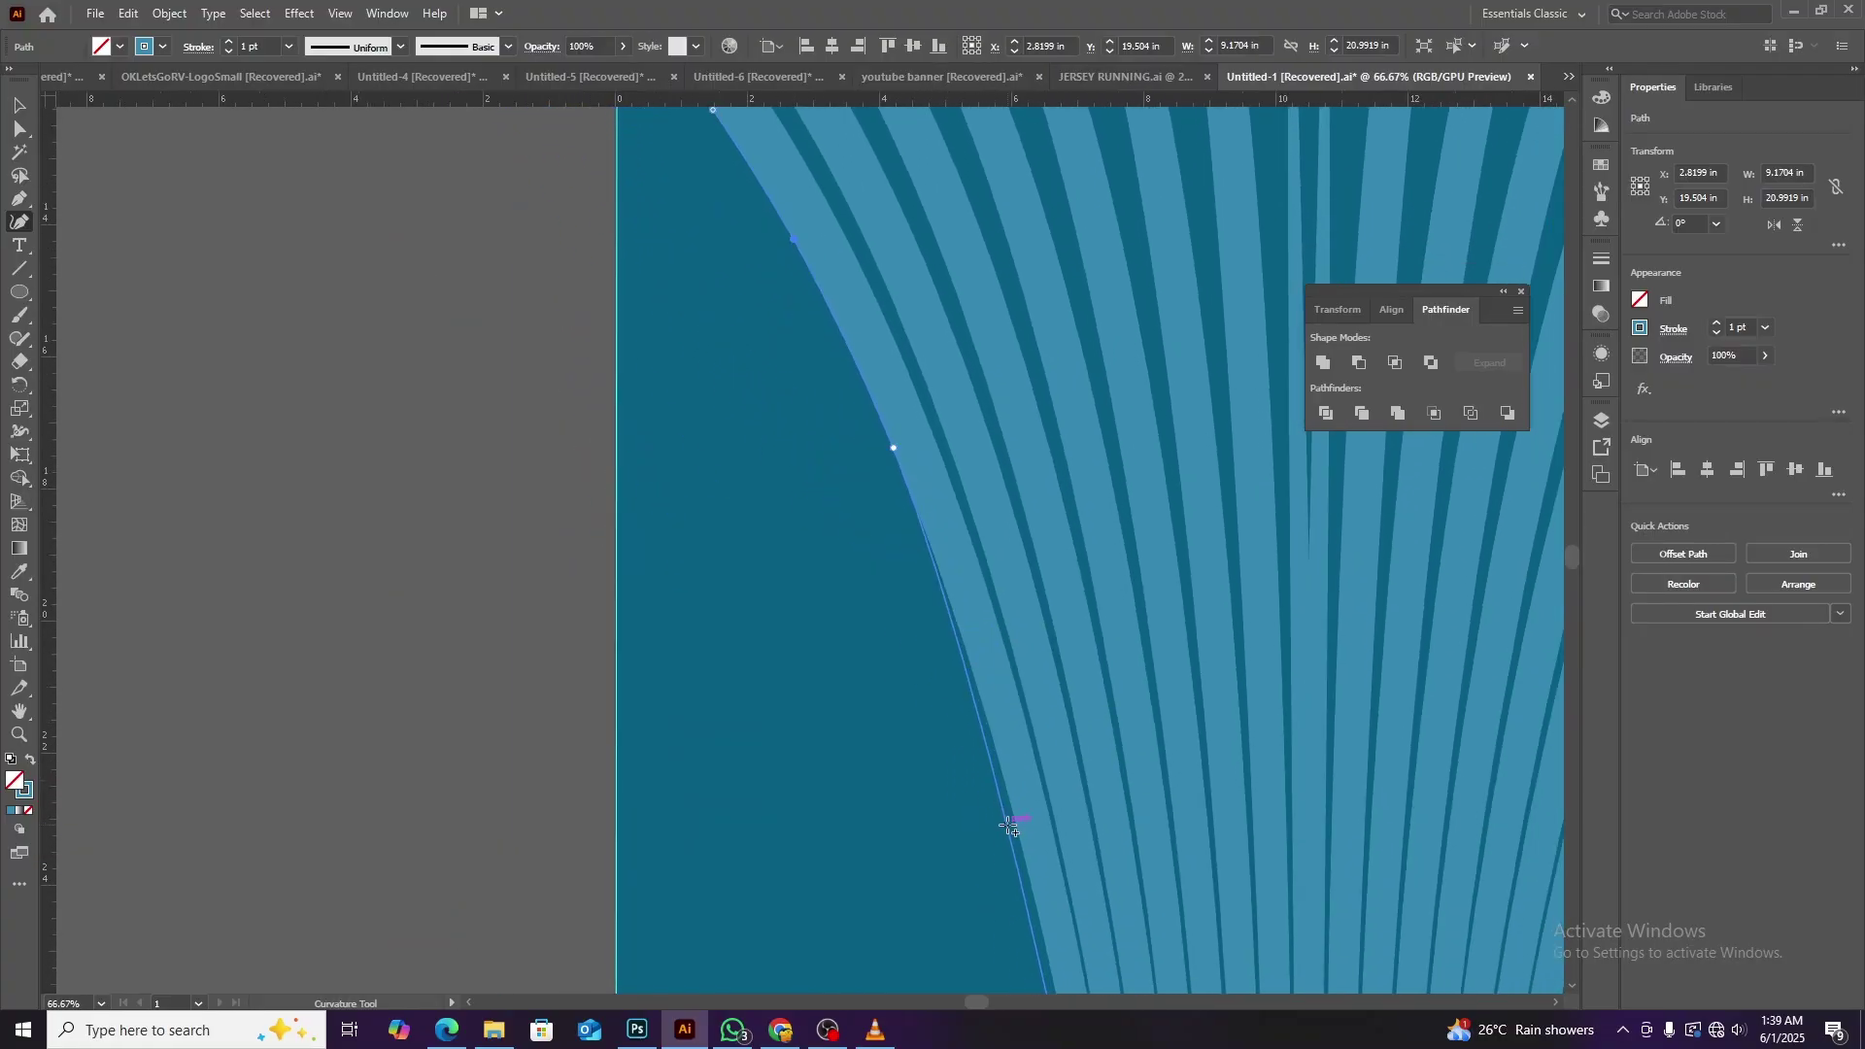
{"action": "scroll", "coordinate": [1018, 823], "scroll_direction": "down", "scroll_amount": 2}
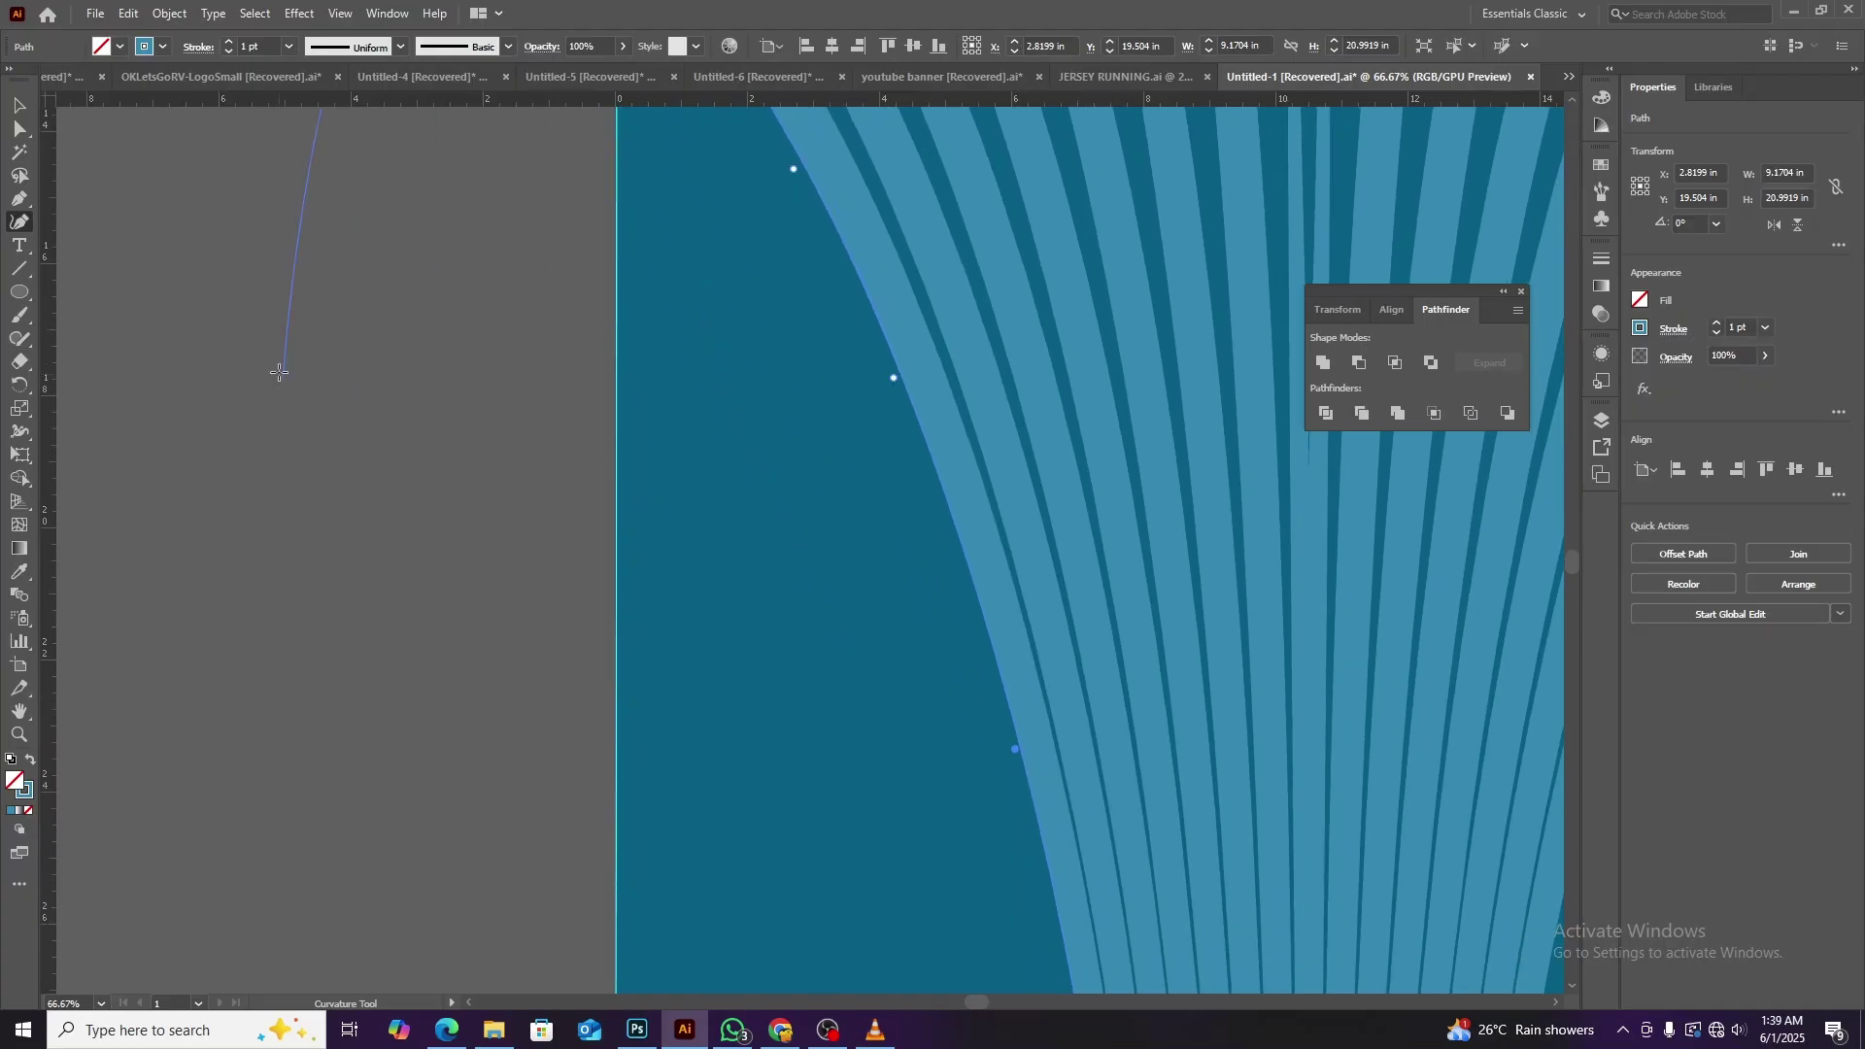
{"action": "scroll", "coordinate": [597, 279], "scroll_direction": "up", "scroll_amount": 6}
{"action": "left_click", "coordinate": [499, 127]}
{"action": "left_click", "coordinate": [467, 211]}
{"action": "left_click", "coordinate": [17, 104]}
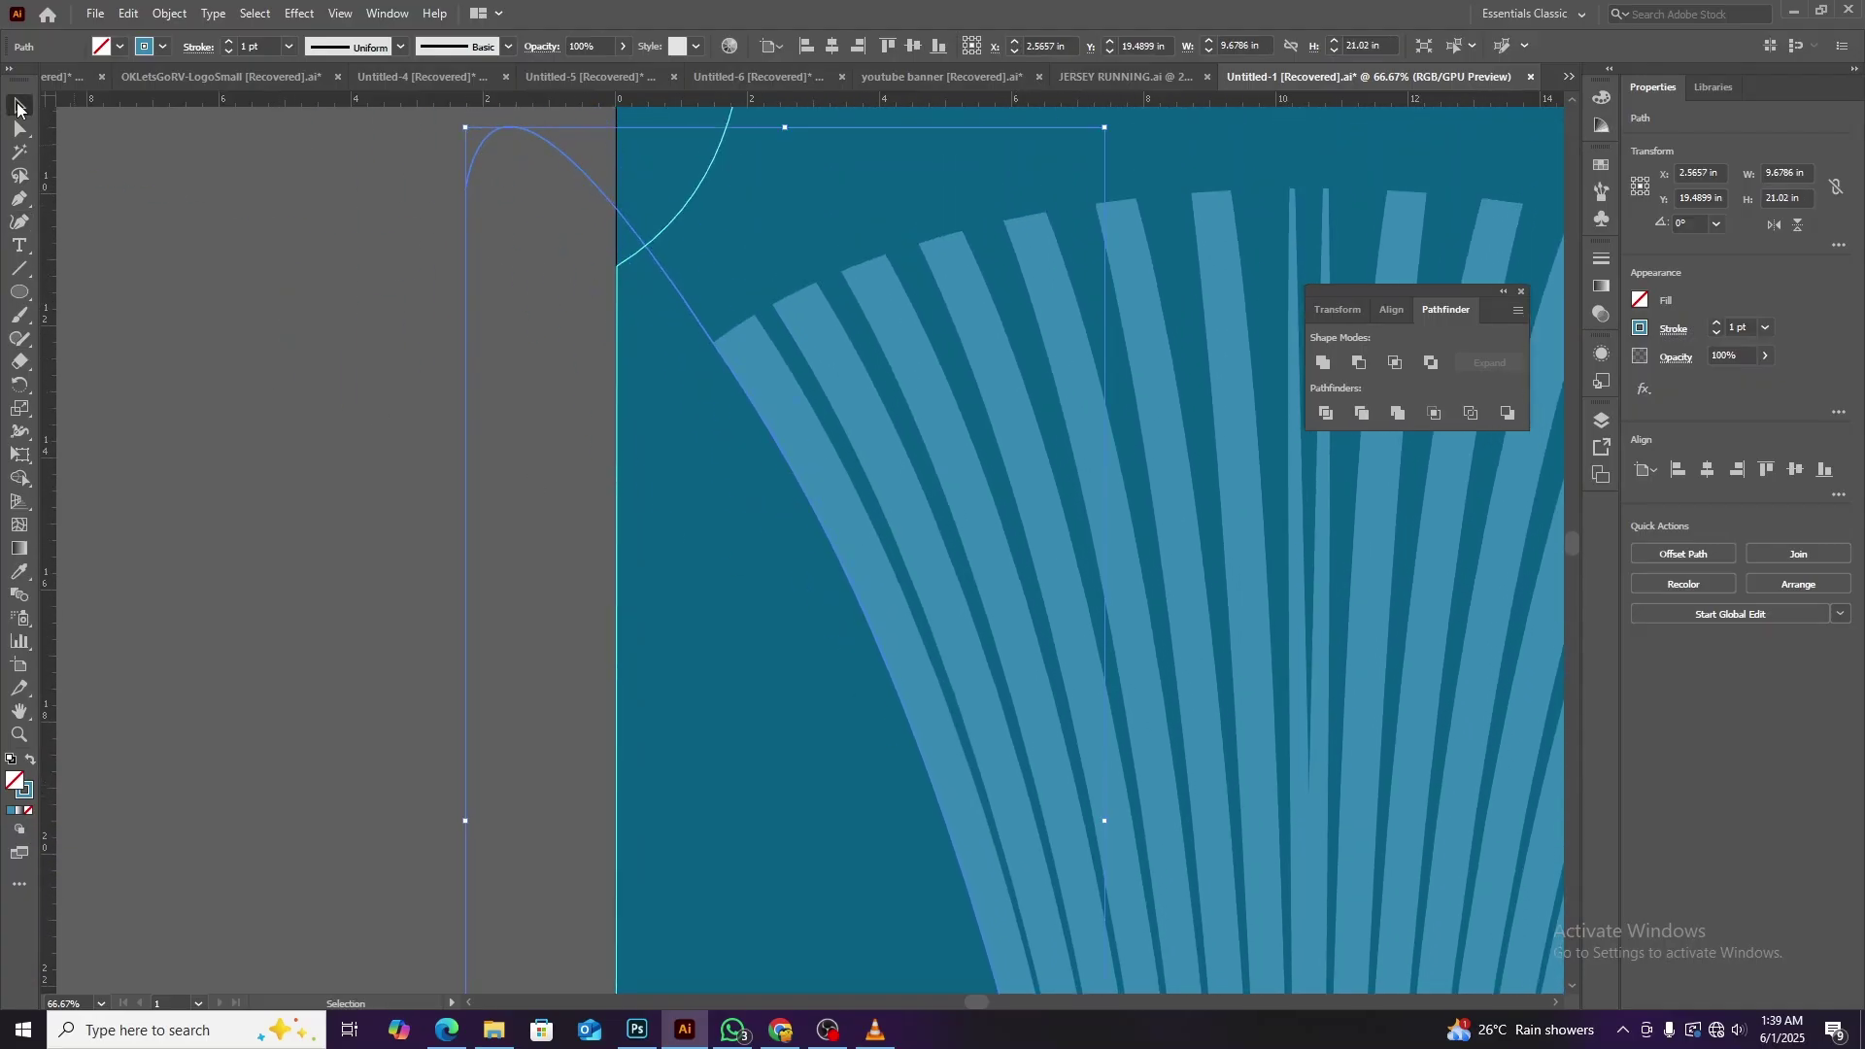
Extend the curved path straight down the artboard's left side and close it.
{"action": "key", "text": "ctrl+minus"}
{"action": "key", "text": "ctrl+minus"}
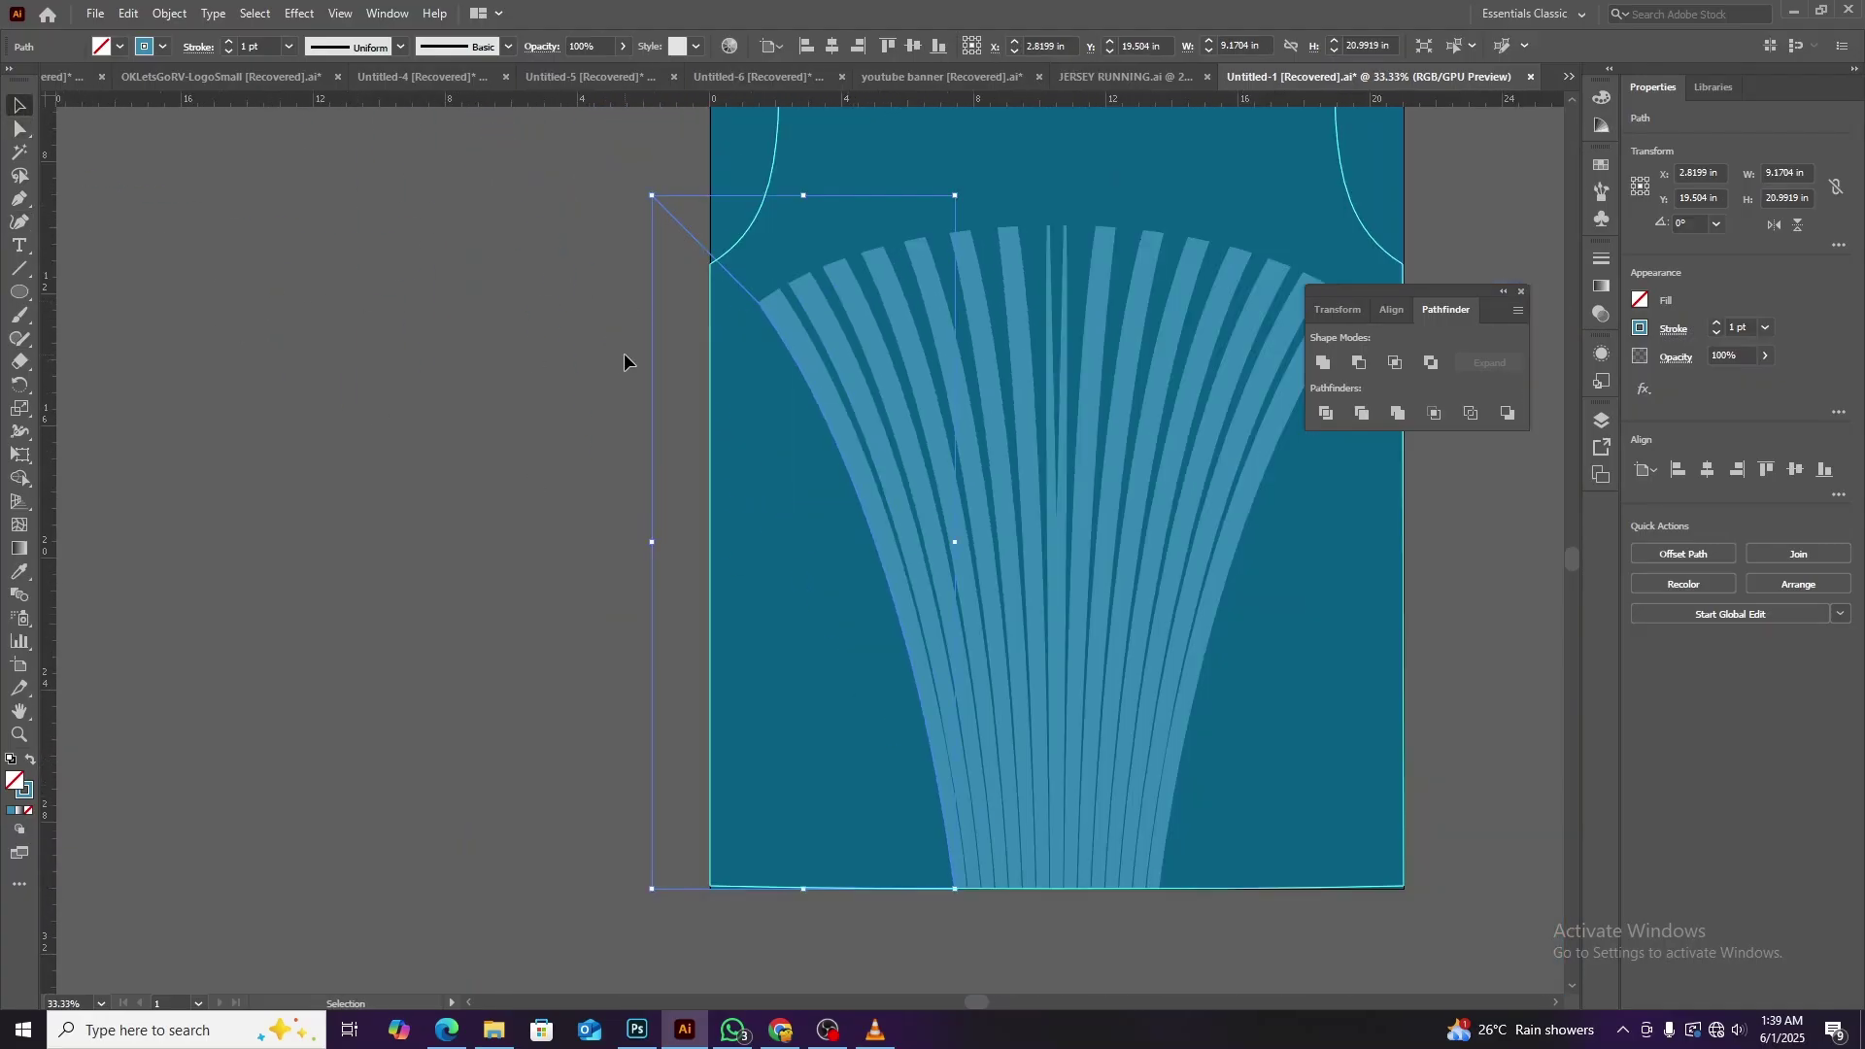
{"action": "left_click", "coordinate": [642, 320]}
{"action": "left_click", "coordinate": [689, 234]}
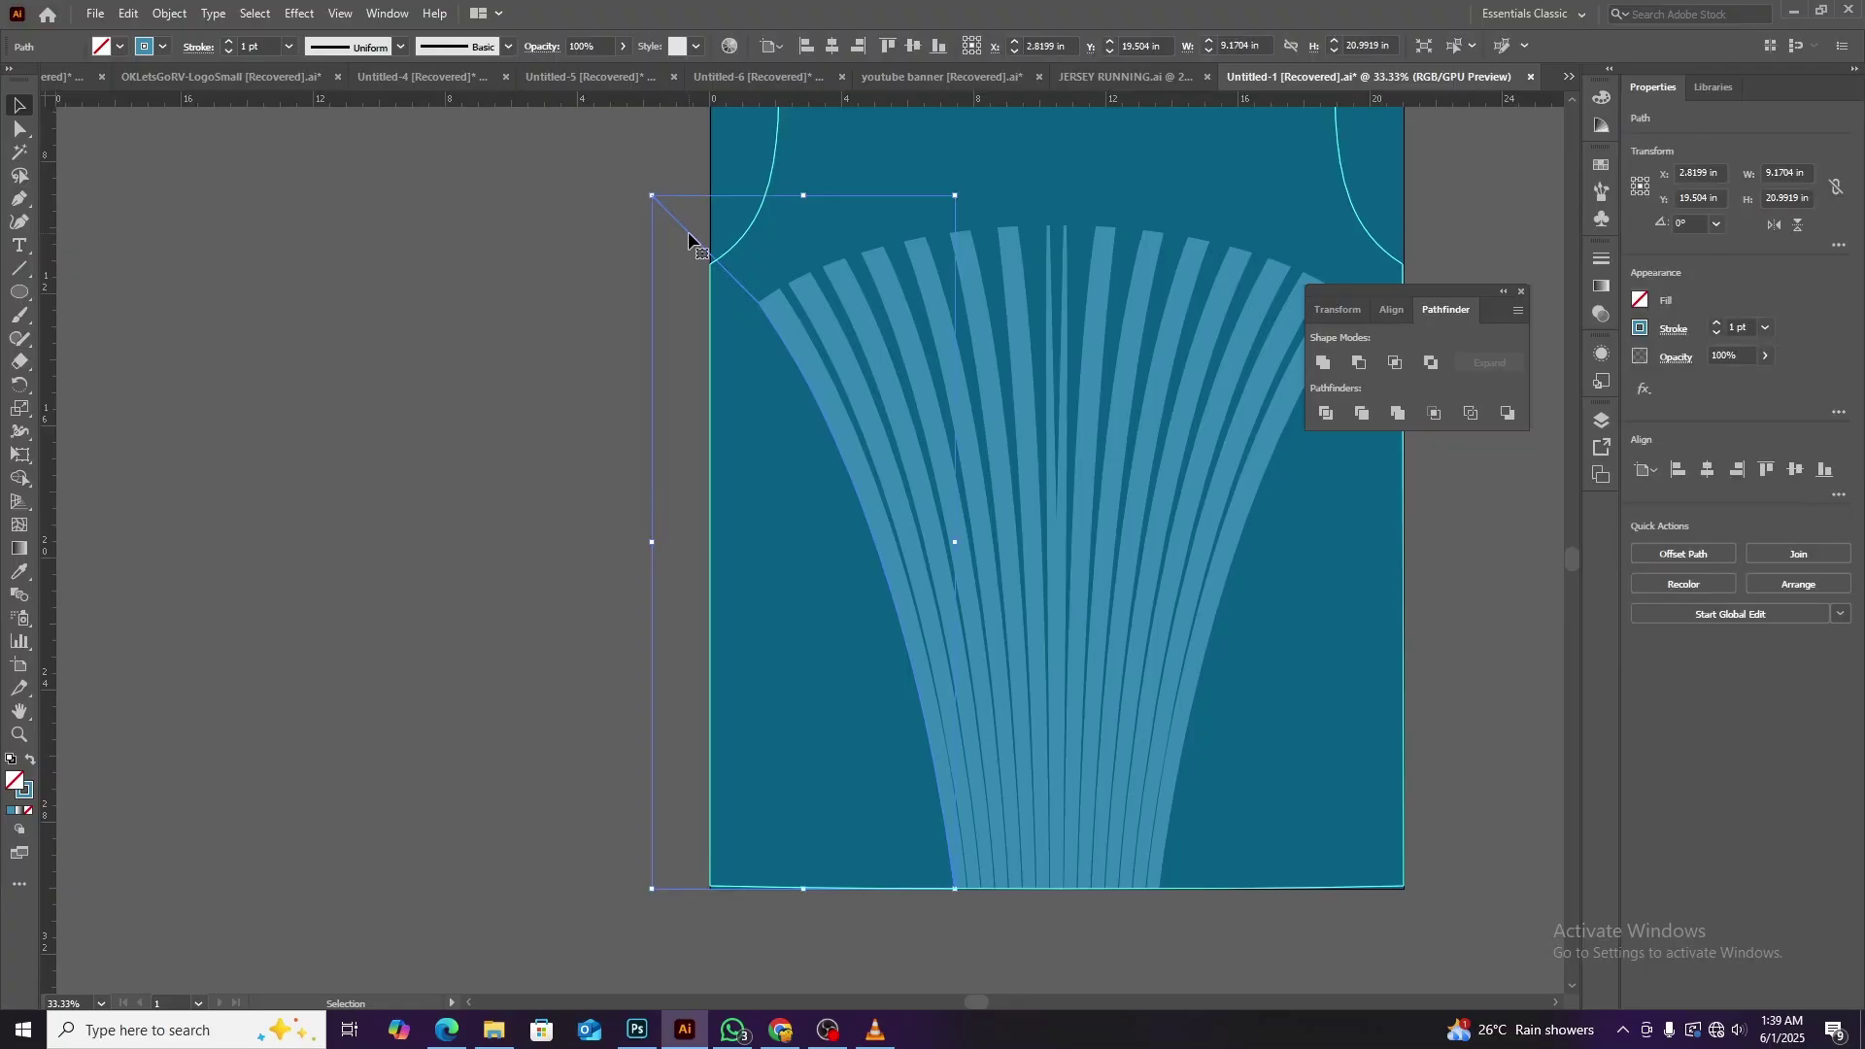
{"action": "left_click", "coordinate": [19, 199]}
{"action": "left_click", "coordinate": [652, 195]}
{"action": "left_click", "coordinate": [667, 886], "text": "shift"}
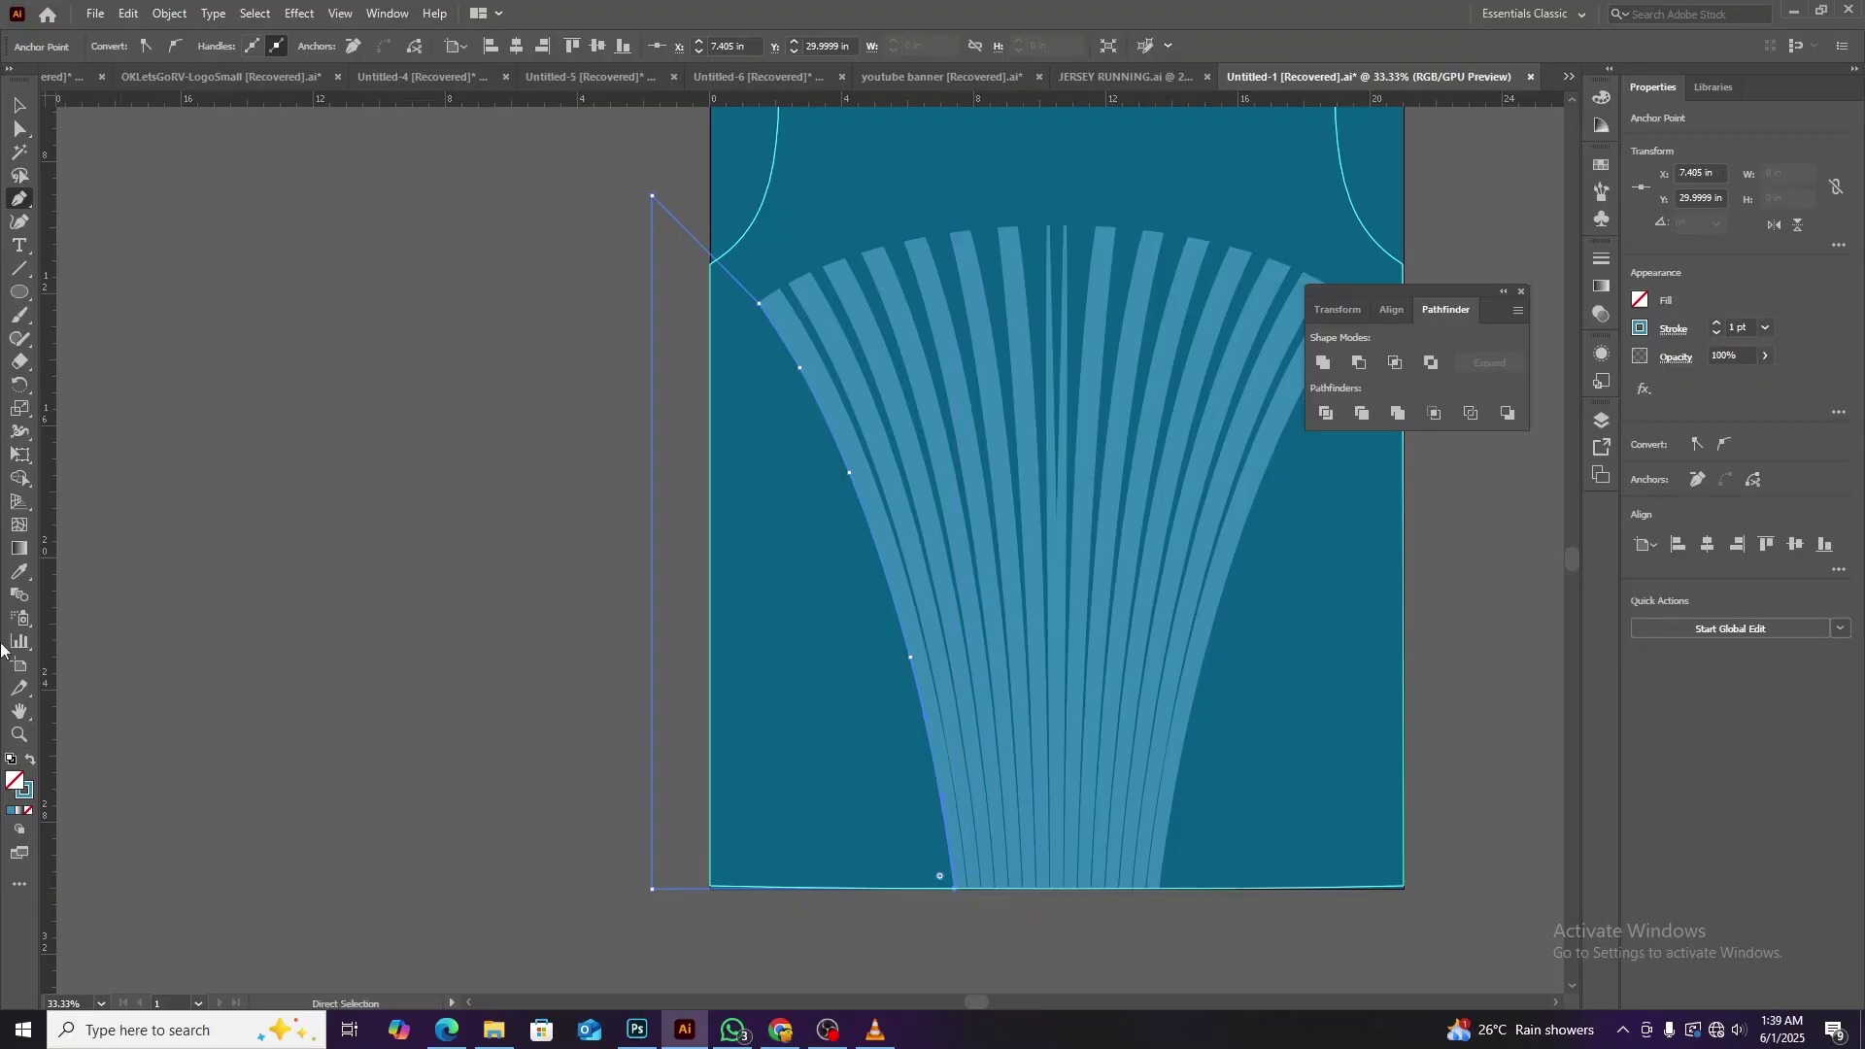
Fill the traced shape with white (#ffffff).
{"action": "left_click", "coordinate": [32, 768]}
{"action": "double_click", "coordinate": [13, 780]}
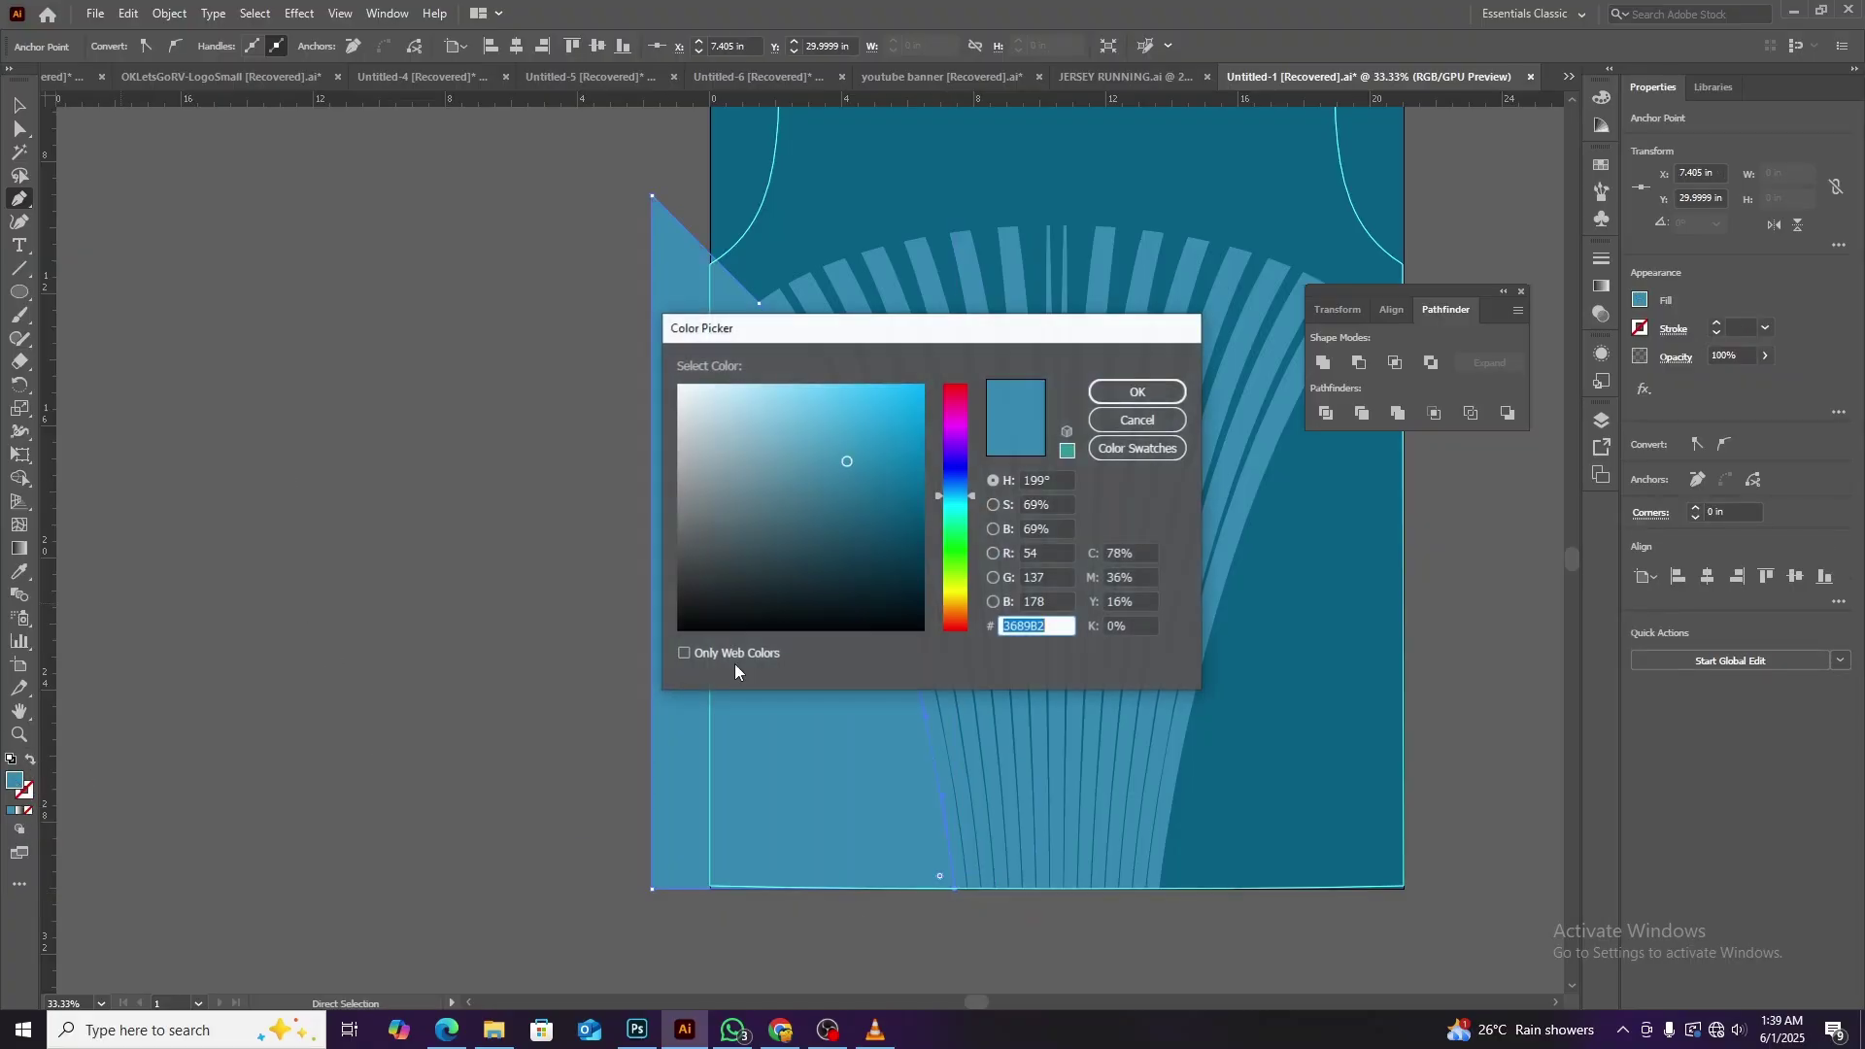
{"action": "type", "text": "ffffff"}
{"action": "key", "text": "Return"}
{"action": "key", "text": "v"}
Shape Builder-remove the white sliver left of the artboard.
{"action": "left_click", "coordinate": [208, 412]}
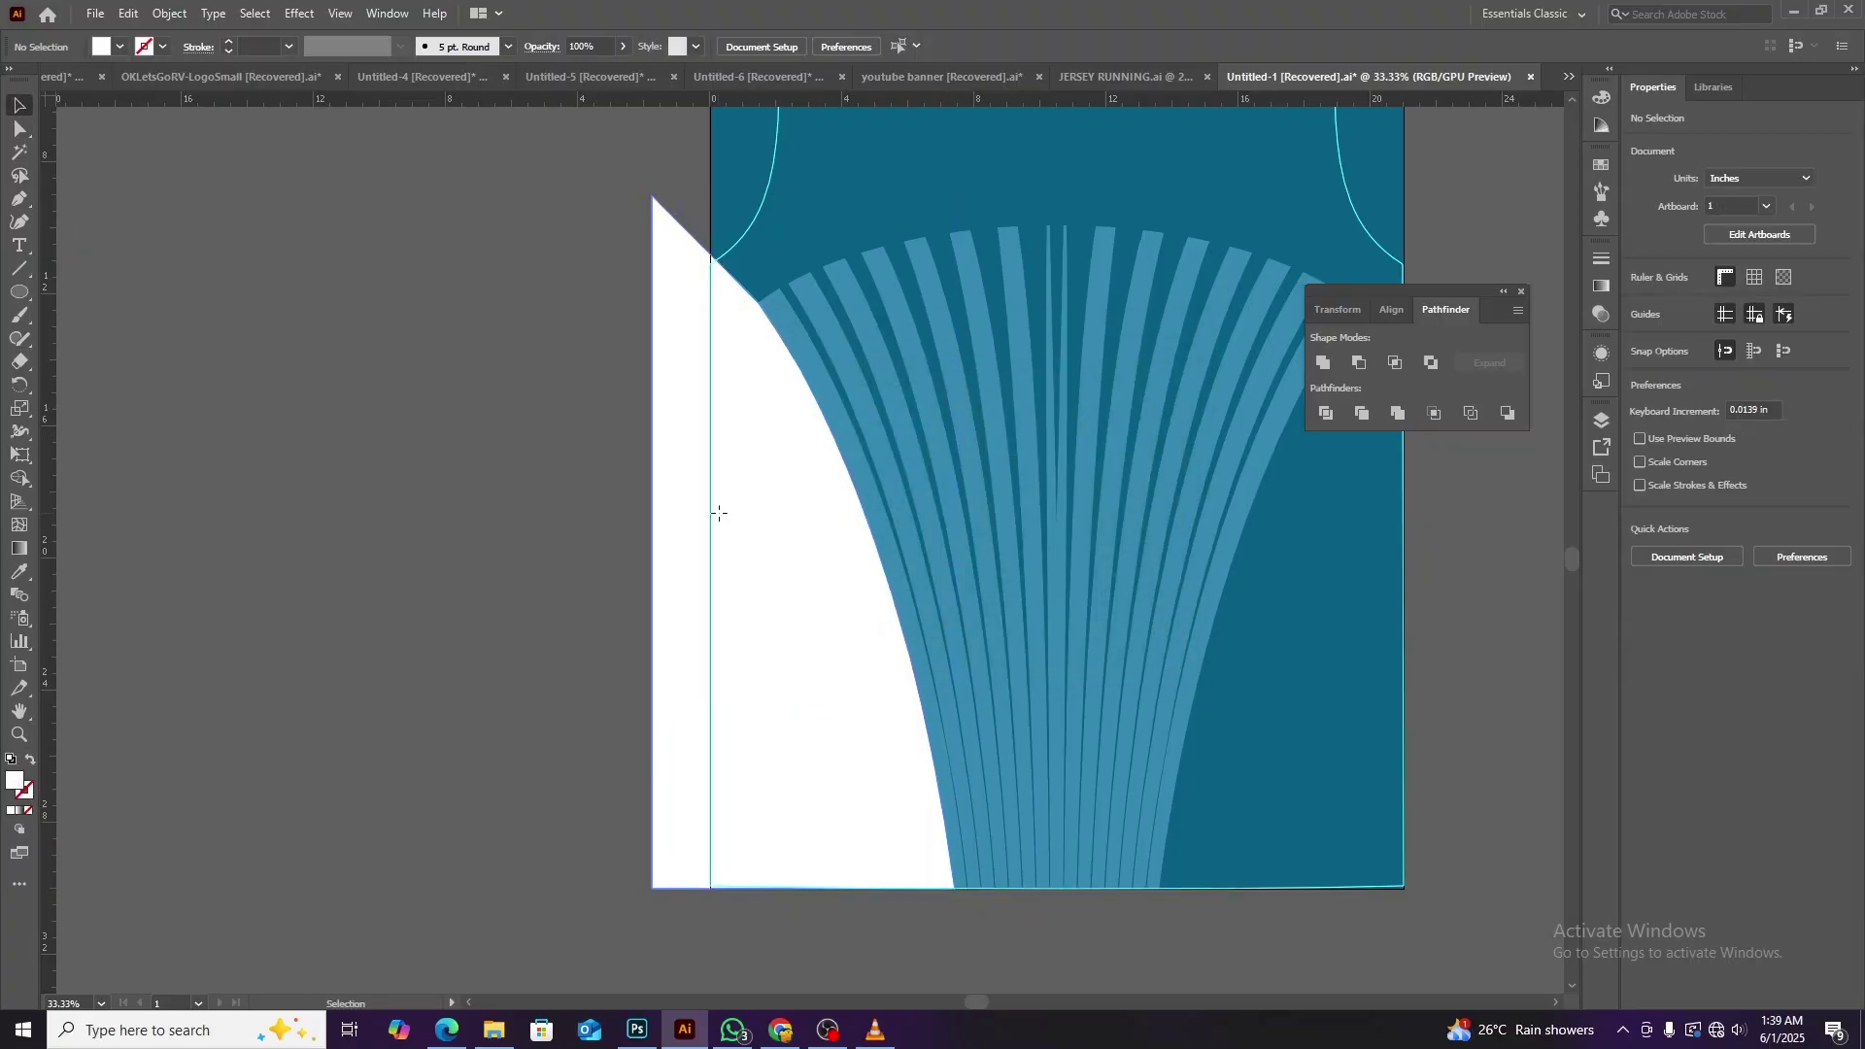
{"action": "left_click", "coordinate": [688, 453]}
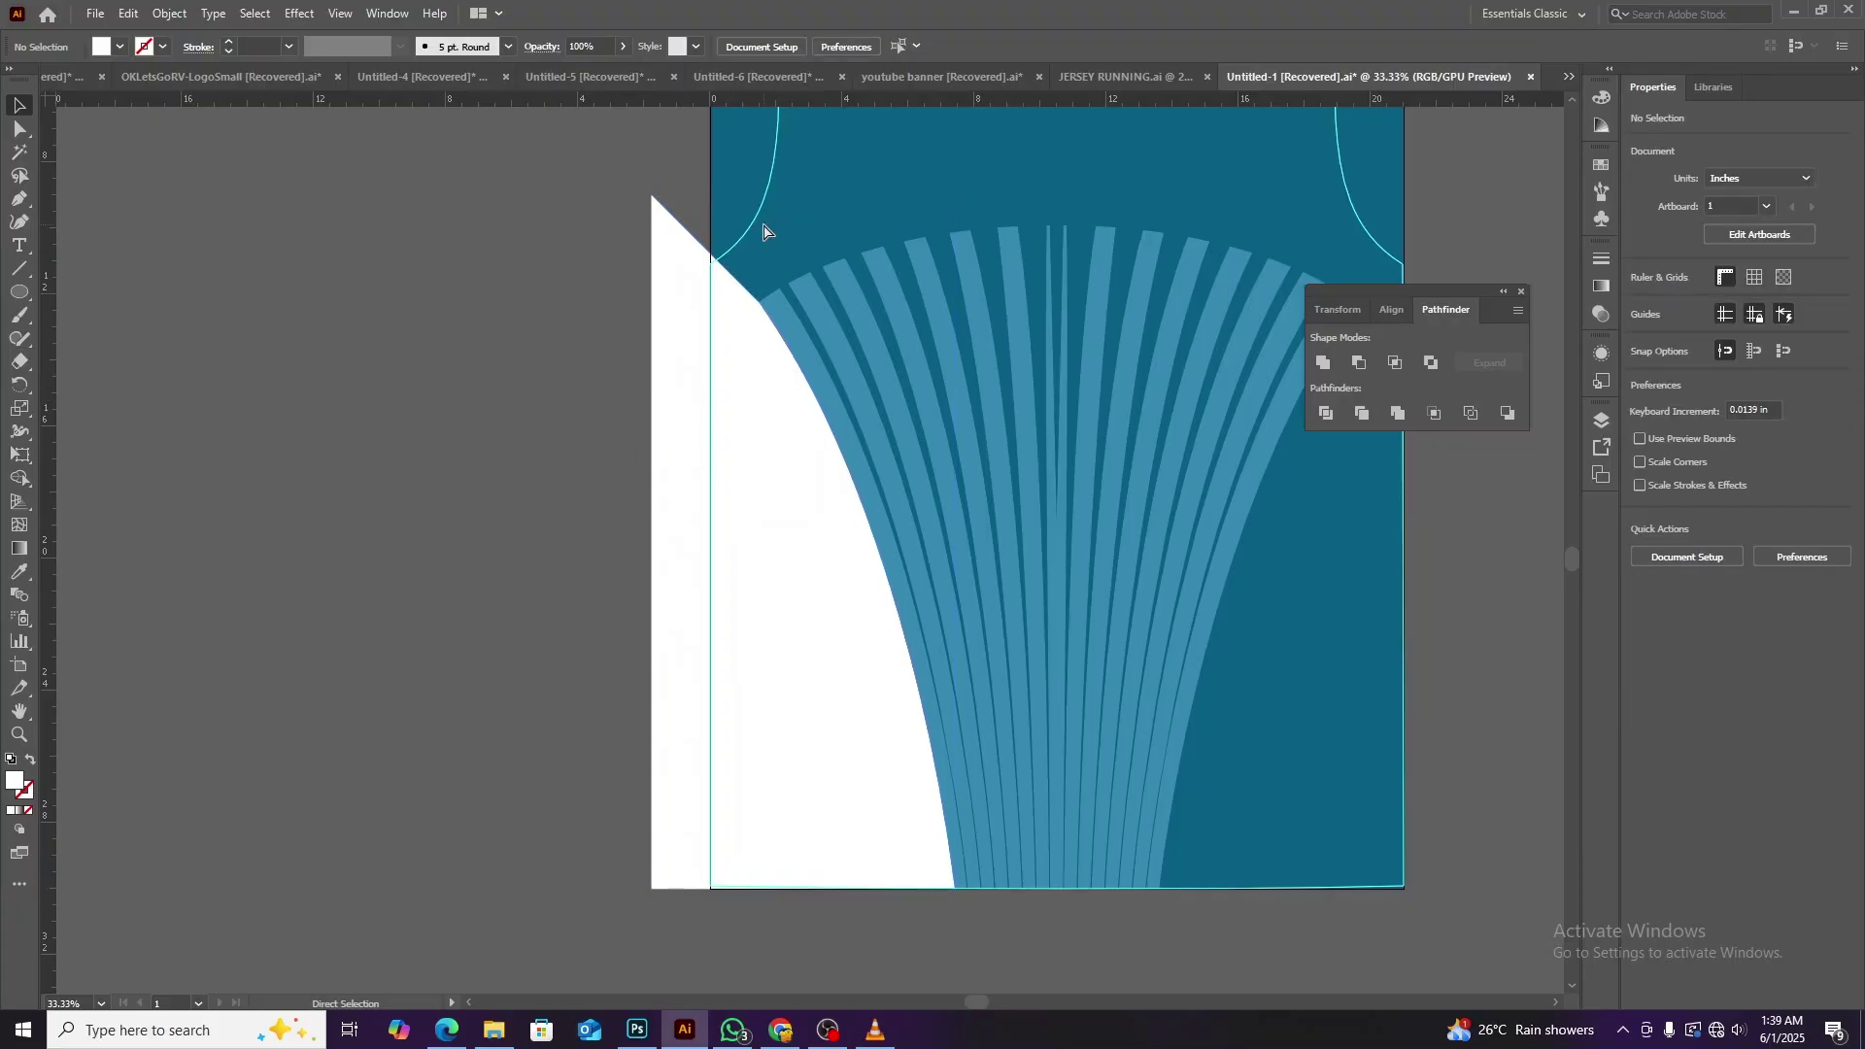
{"action": "left_click_drag", "start_coordinate": [565, 219], "coordinate": [725, 289]}
{"action": "left_click", "coordinate": [19, 478]}
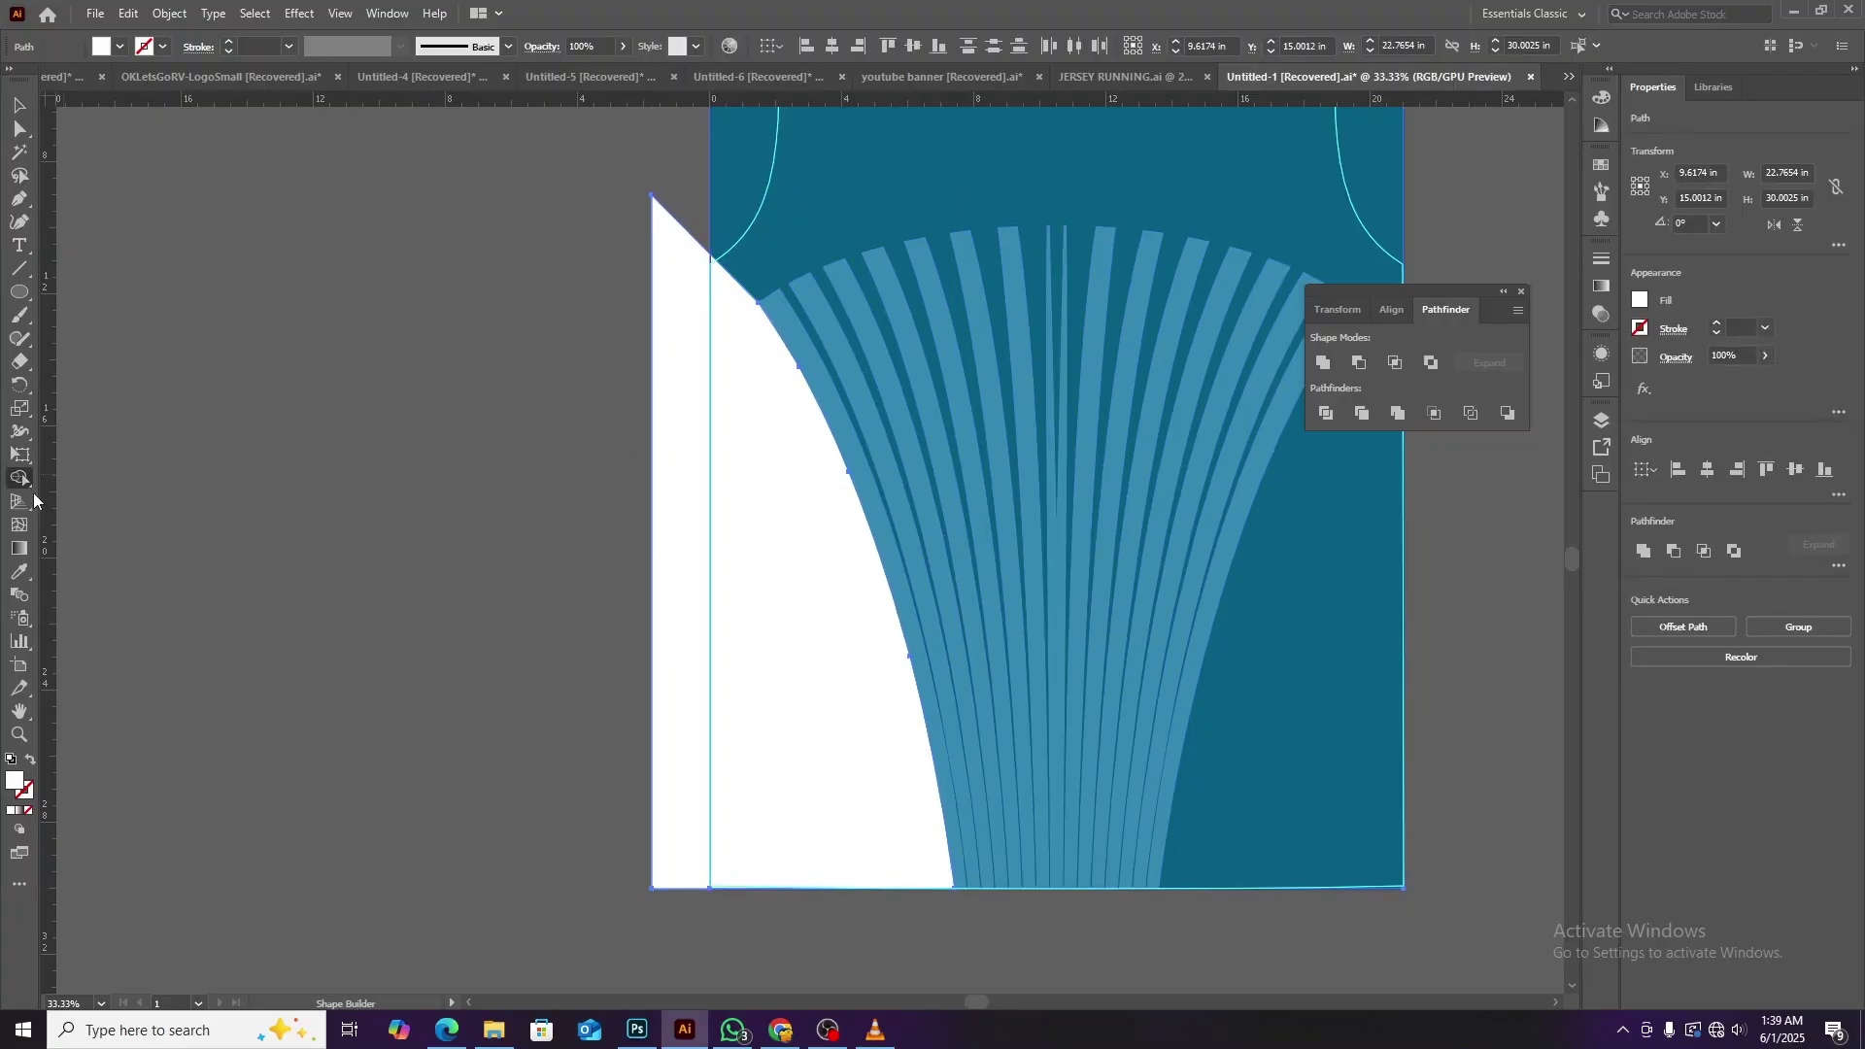
{"action": "left_click", "coordinate": [667, 554], "text": "alt"}
{"action": "key", "text": "v"}
Reflect a copy of the white shape and move it to the artboard's right side.
{"action": "left_click", "coordinate": [739, 680]}
{"action": "right_click", "coordinate": [589, 201]}
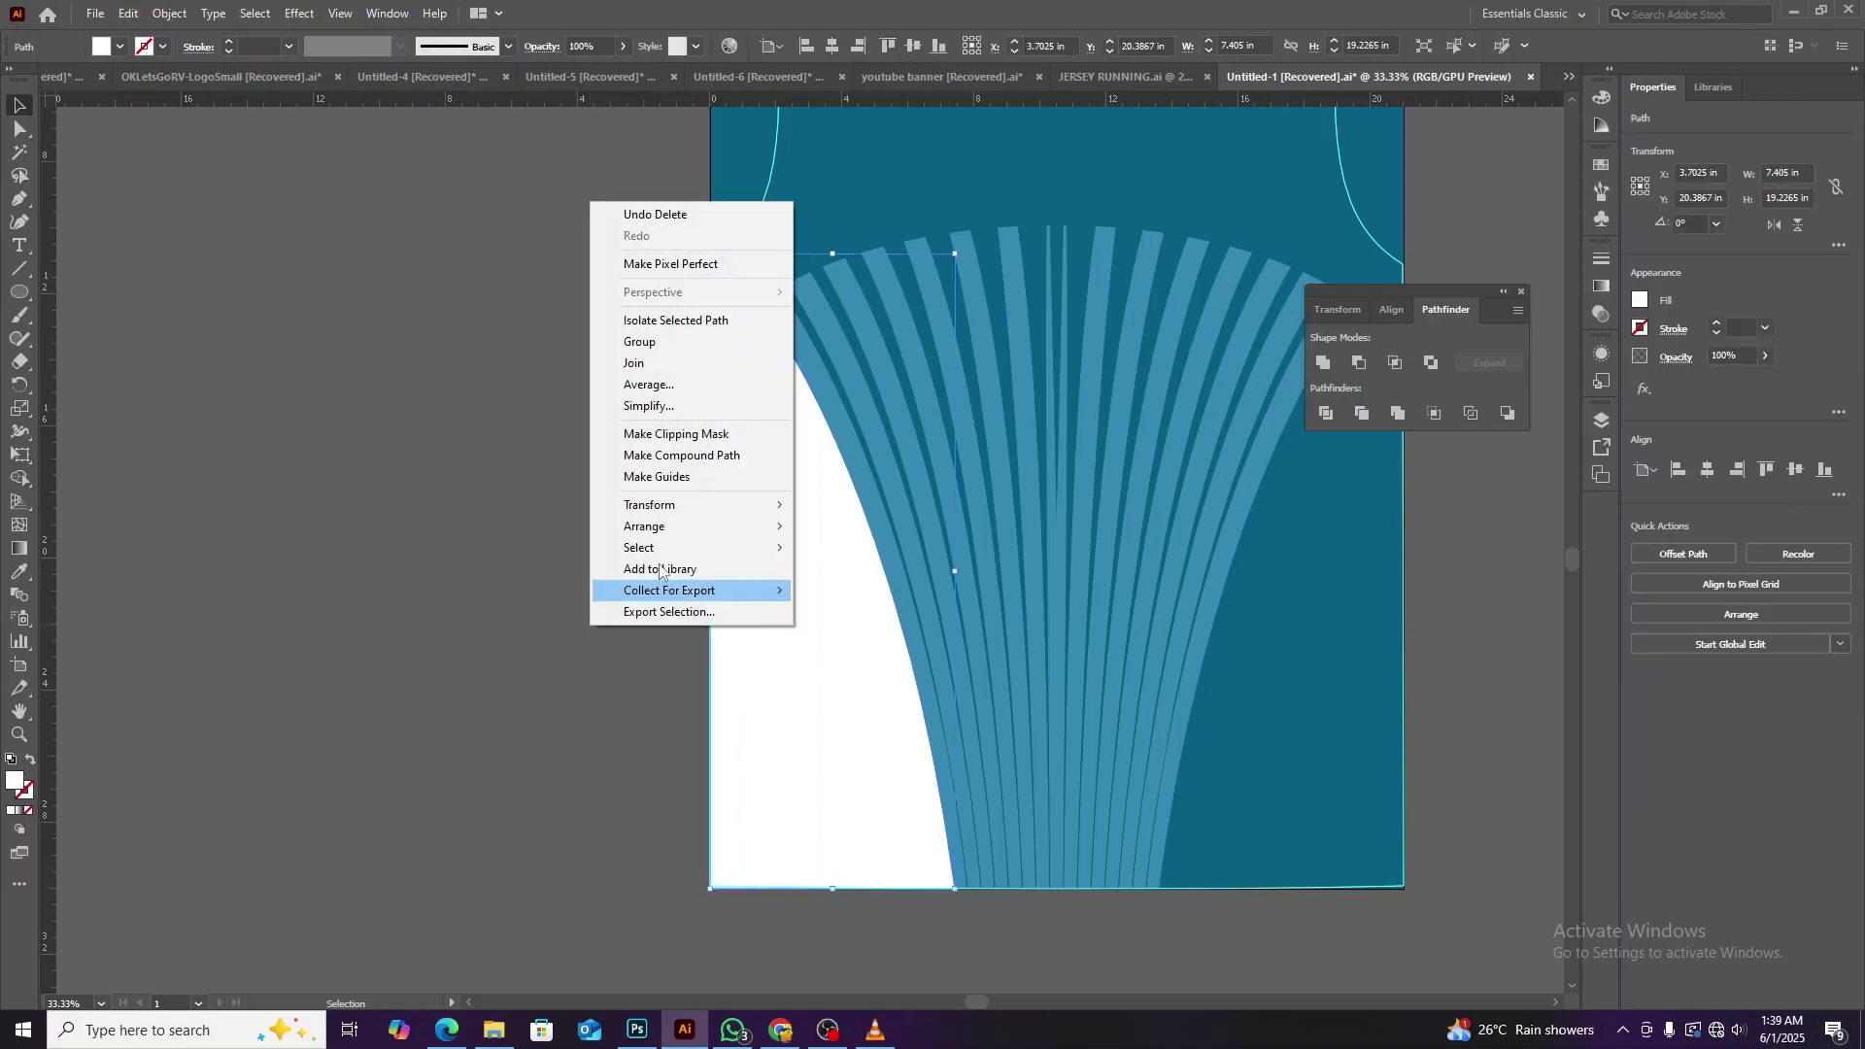
{"action": "left_click", "coordinate": [957, 583]}
{"action": "left_click", "coordinate": [838, 638]}
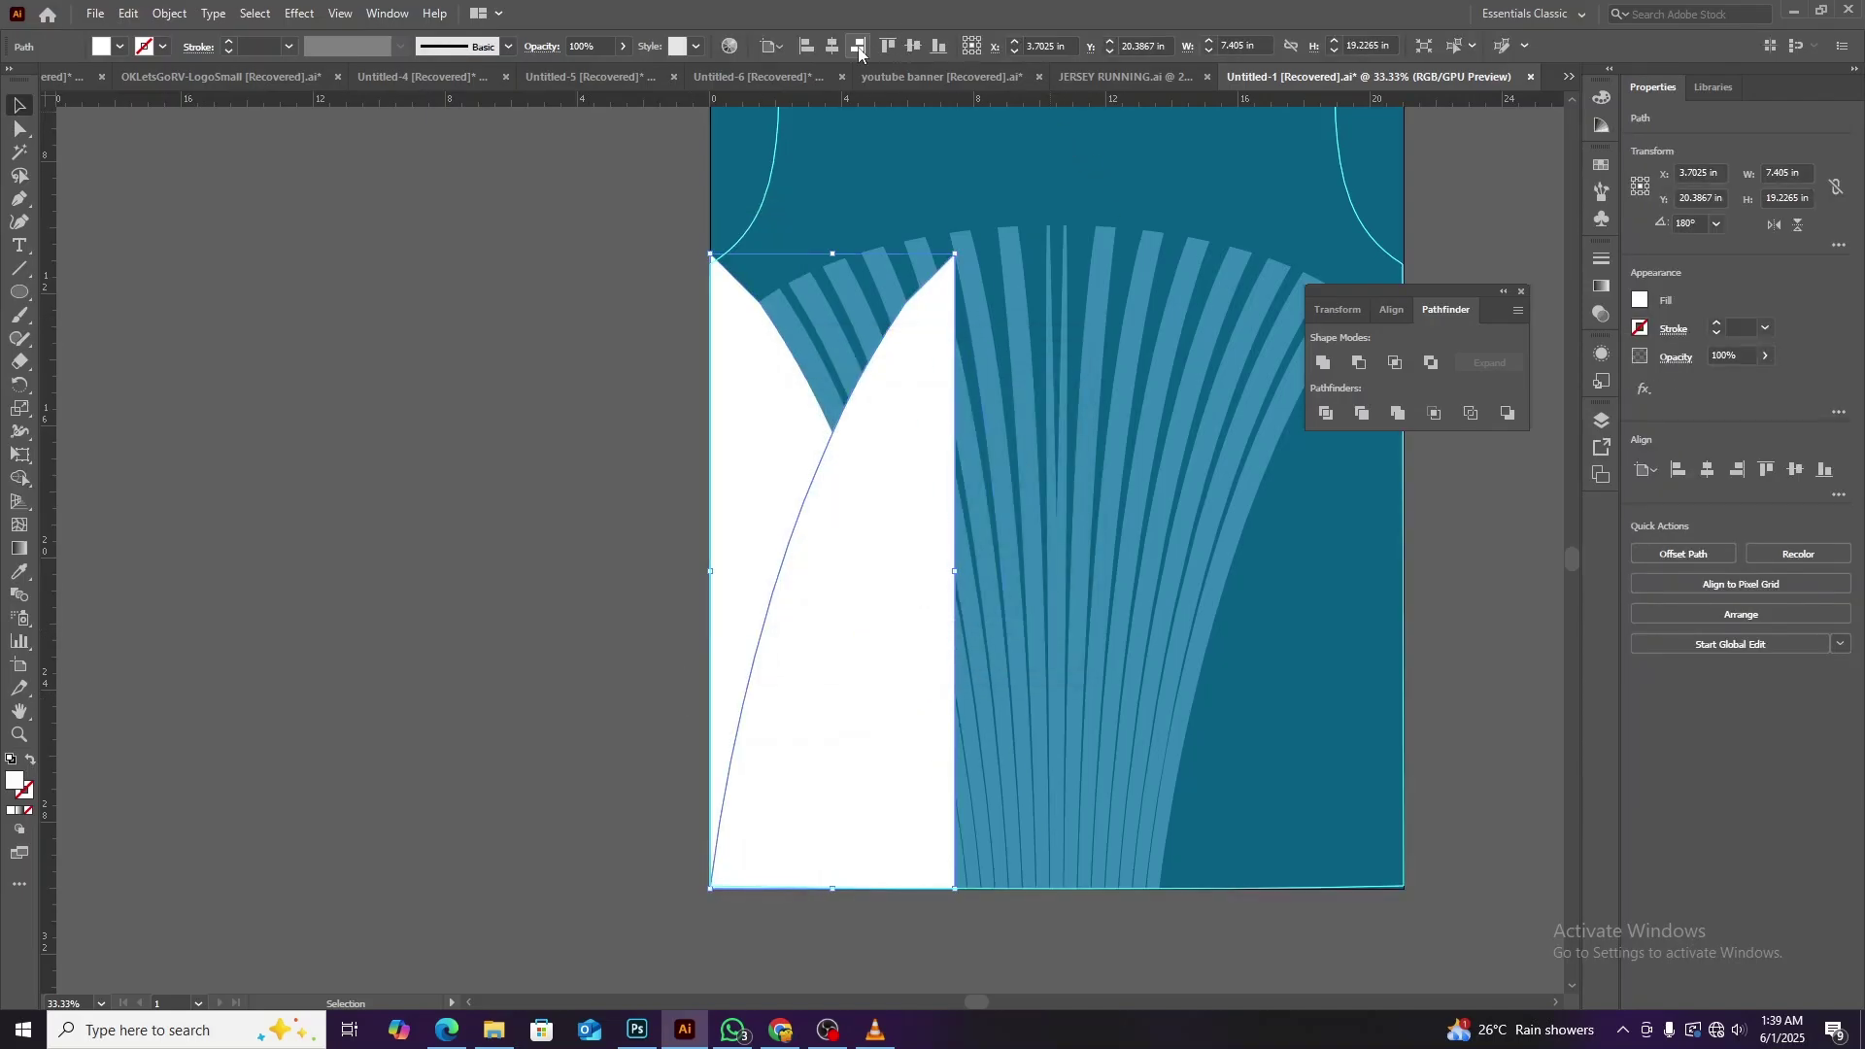
{"action": "left_click_drag", "start_coordinate": [961, 288], "coordinate": [1409, 288]}
{"action": "left_click", "coordinate": [1520, 401]}
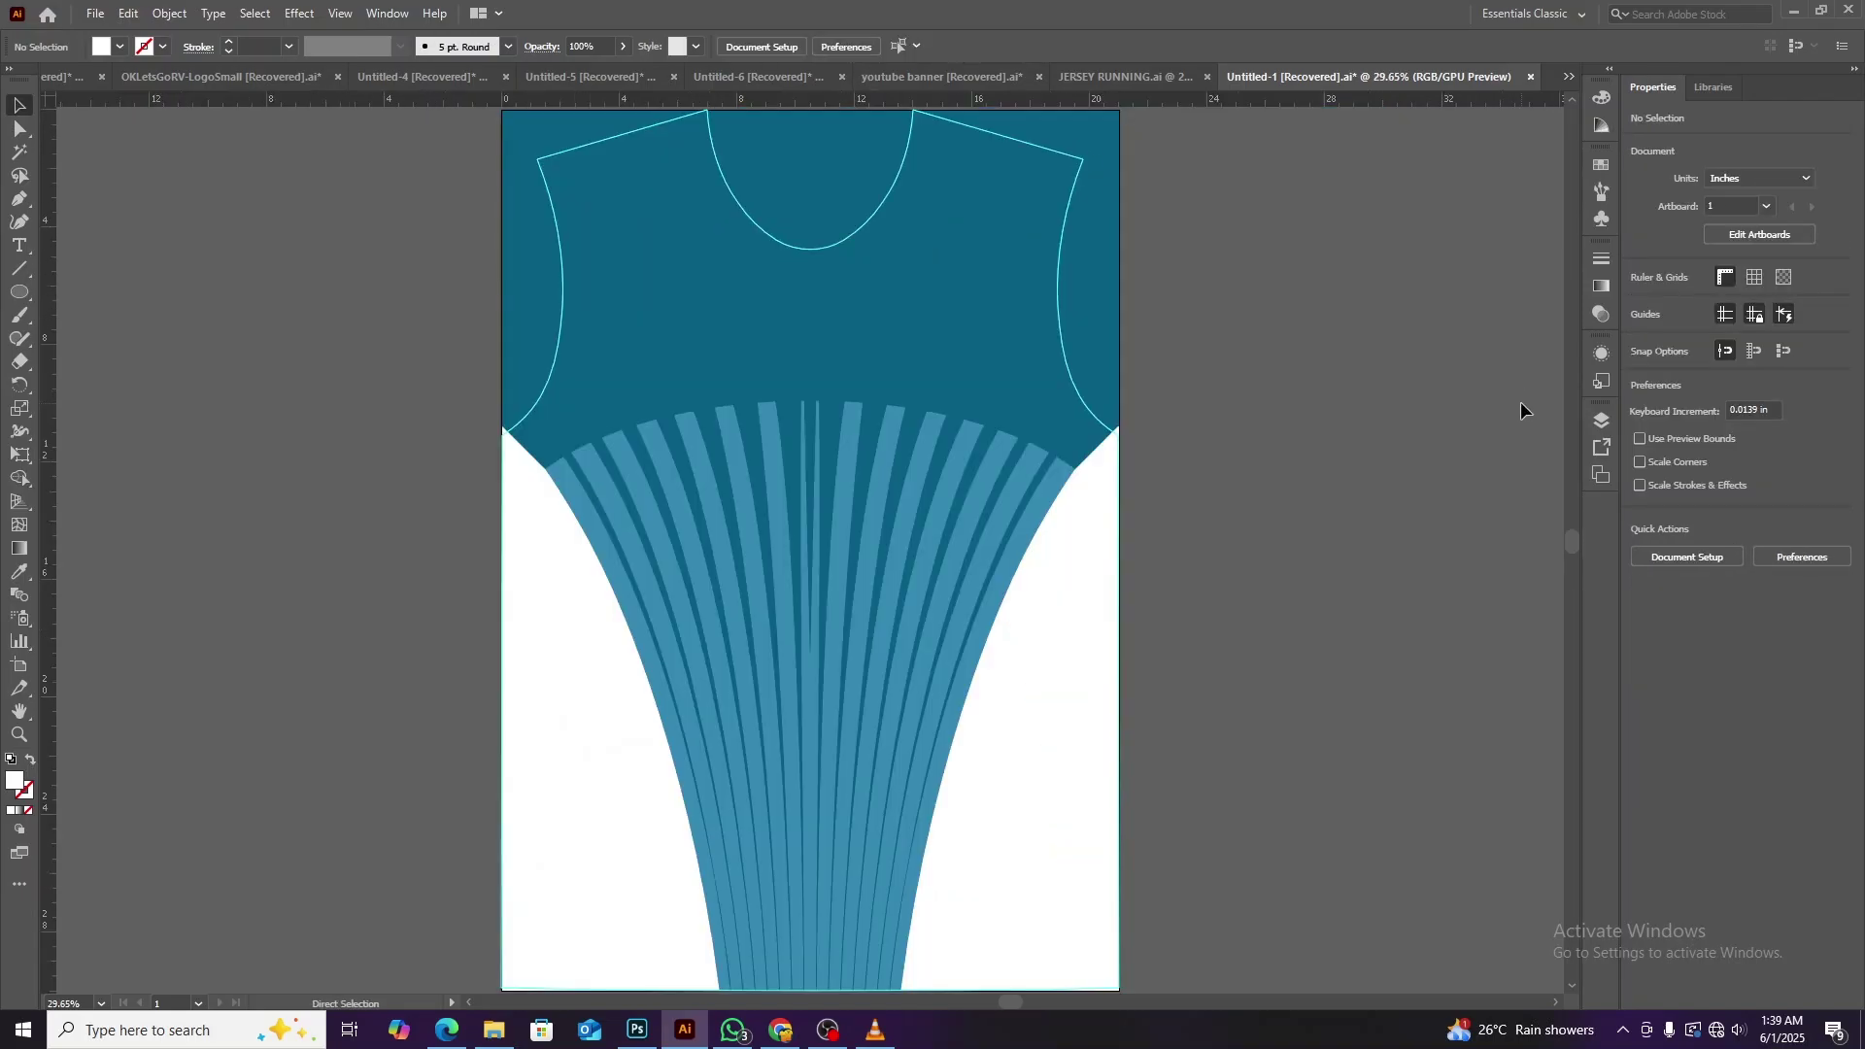
{"action": "key", "text": "ctrl+equal"}
{"action": "key", "text": "ctrl+equal"}
{"action": "left_click", "coordinate": [1516, 413]}
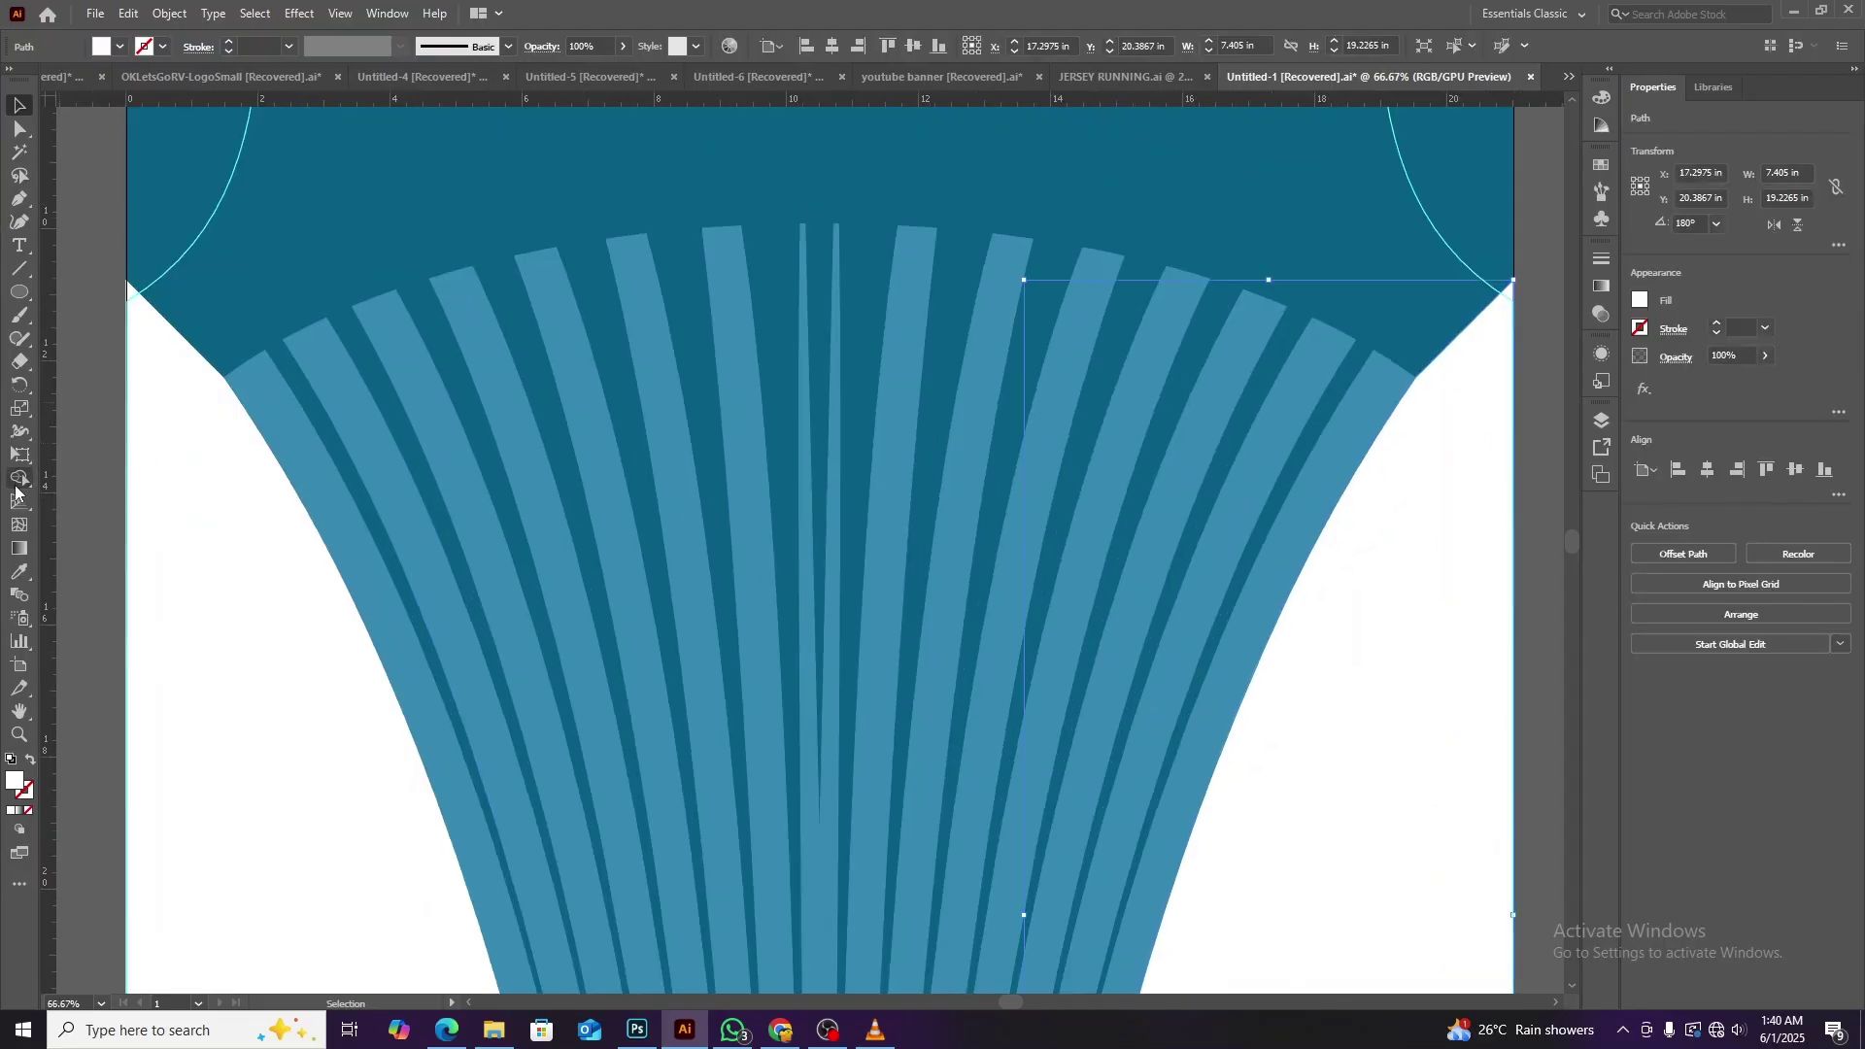
{"action": "left_click", "coordinate": [18, 574]}
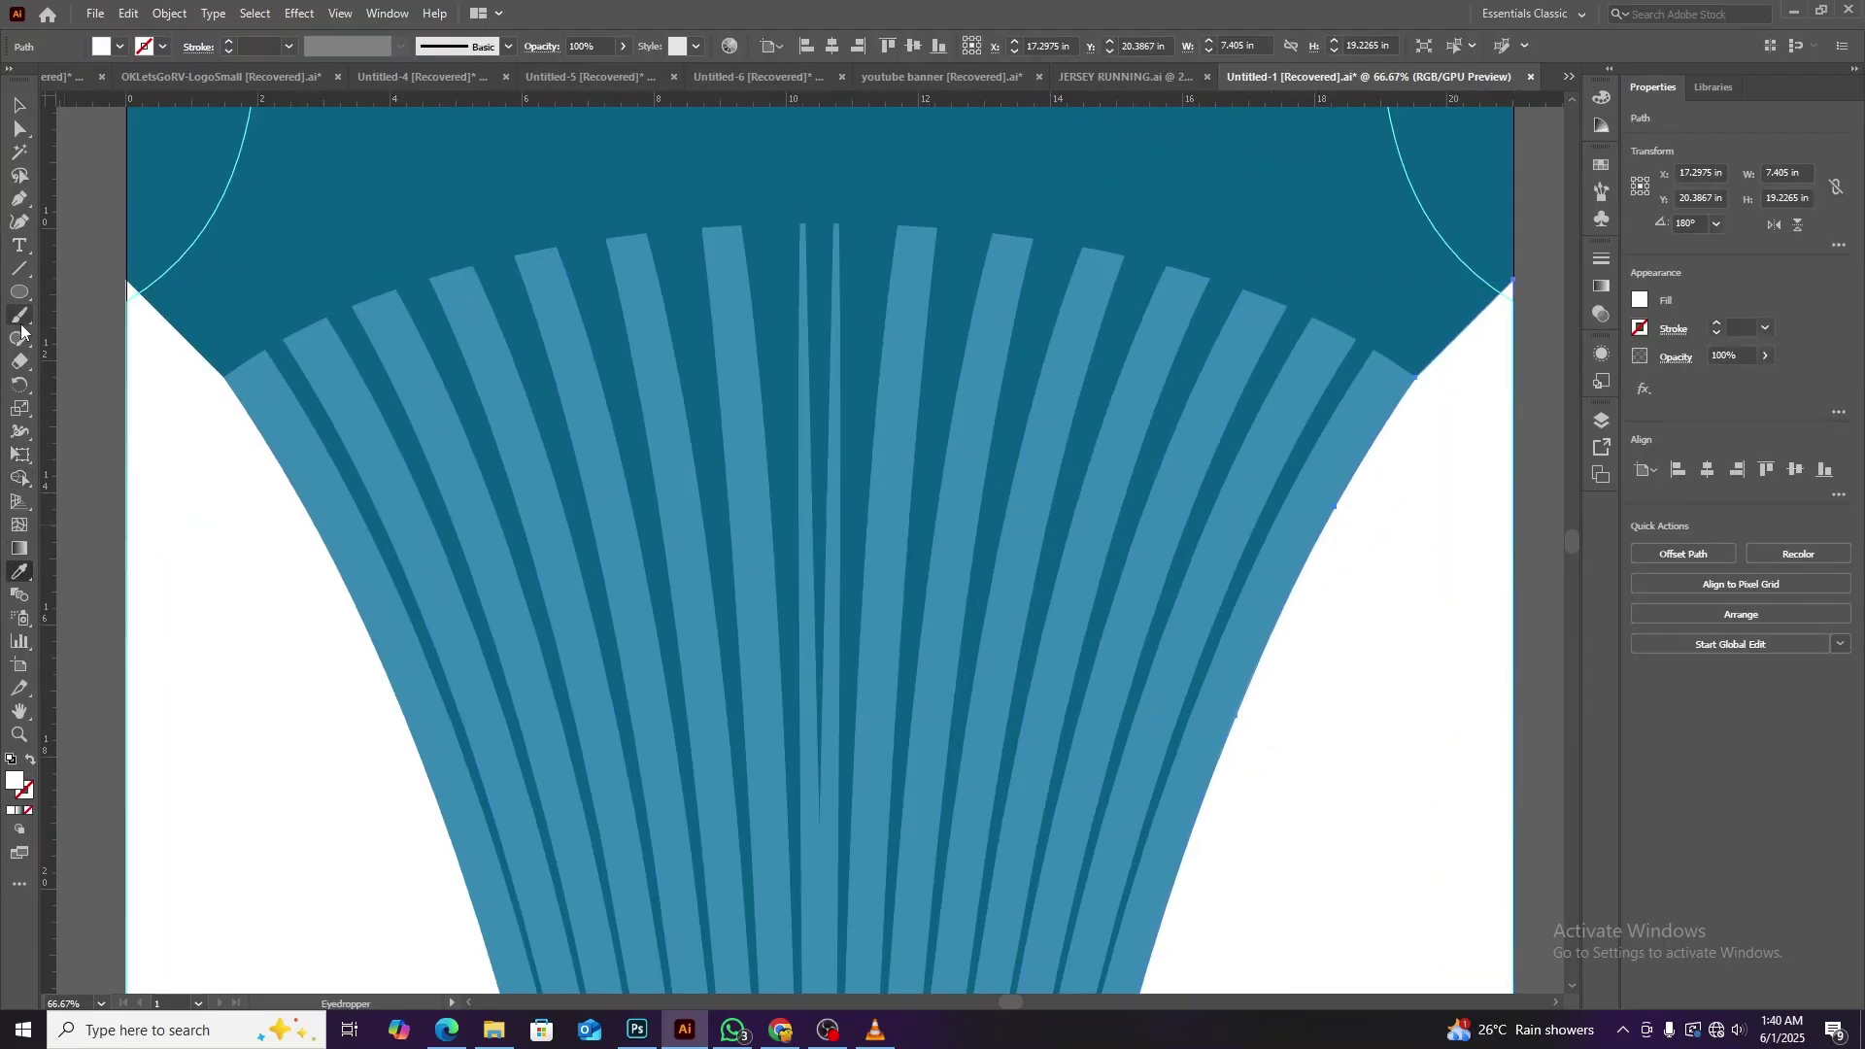
{"action": "left_click_drag", "start_coordinate": [19, 338], "coordinate": [102, 388]}
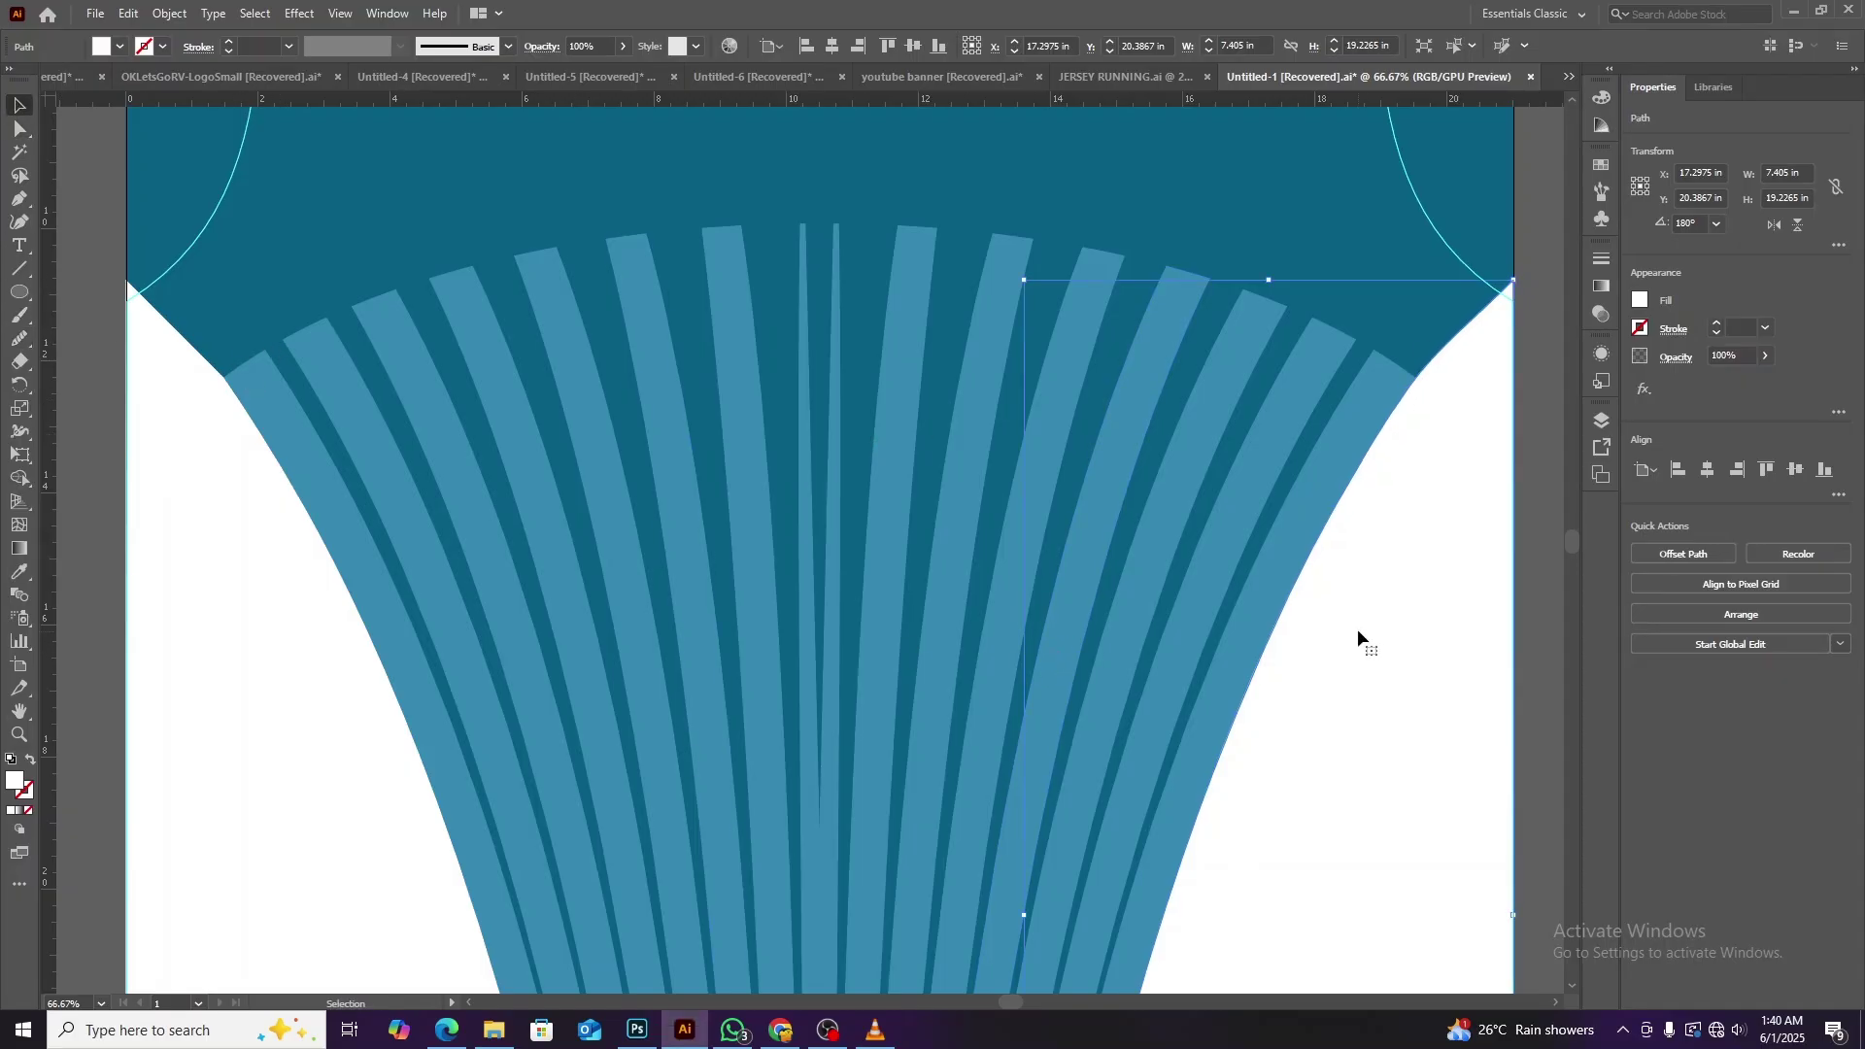
{"action": "key", "text": "ctrl+0"}
Move a white shape left of the artboard and reflect another copy.
{"action": "left_click_drag", "start_coordinate": [553, 826], "coordinate": [174, 778]}
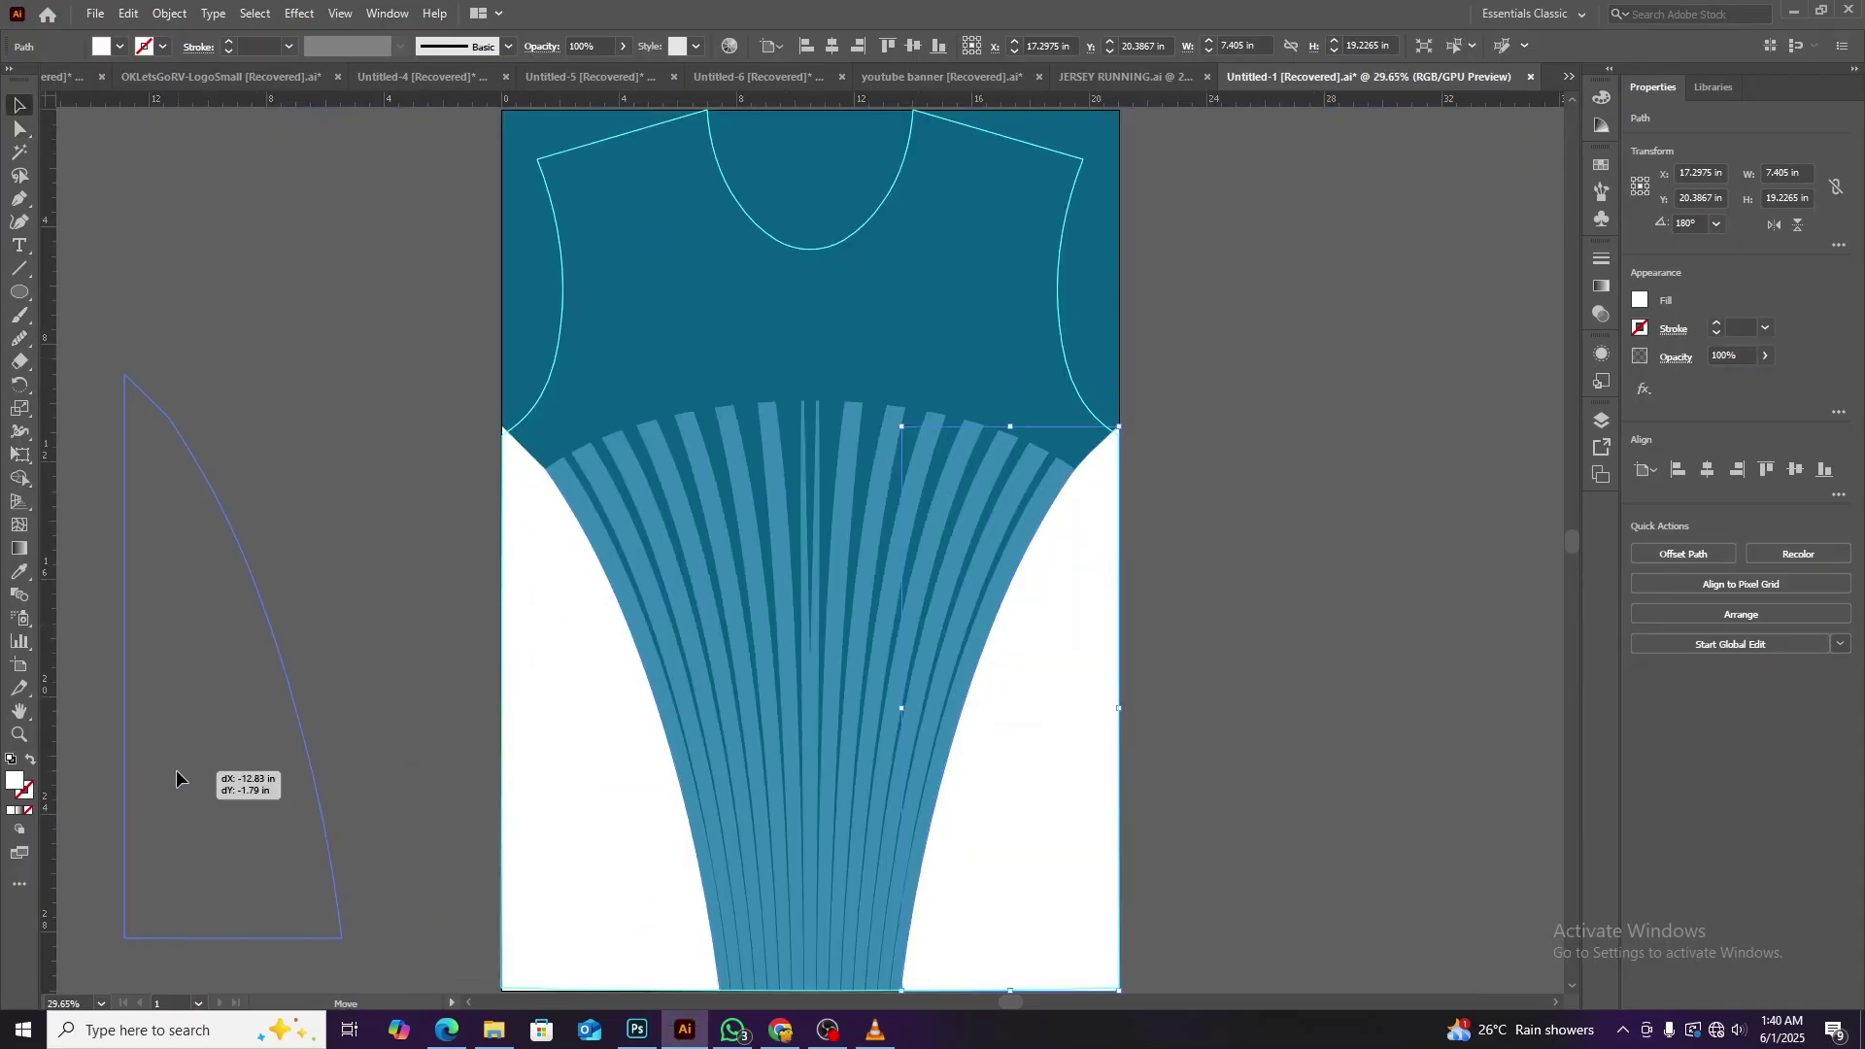
{"action": "left_click", "coordinate": [1008, 774]}
{"action": "right_click", "coordinate": [1186, 651]}
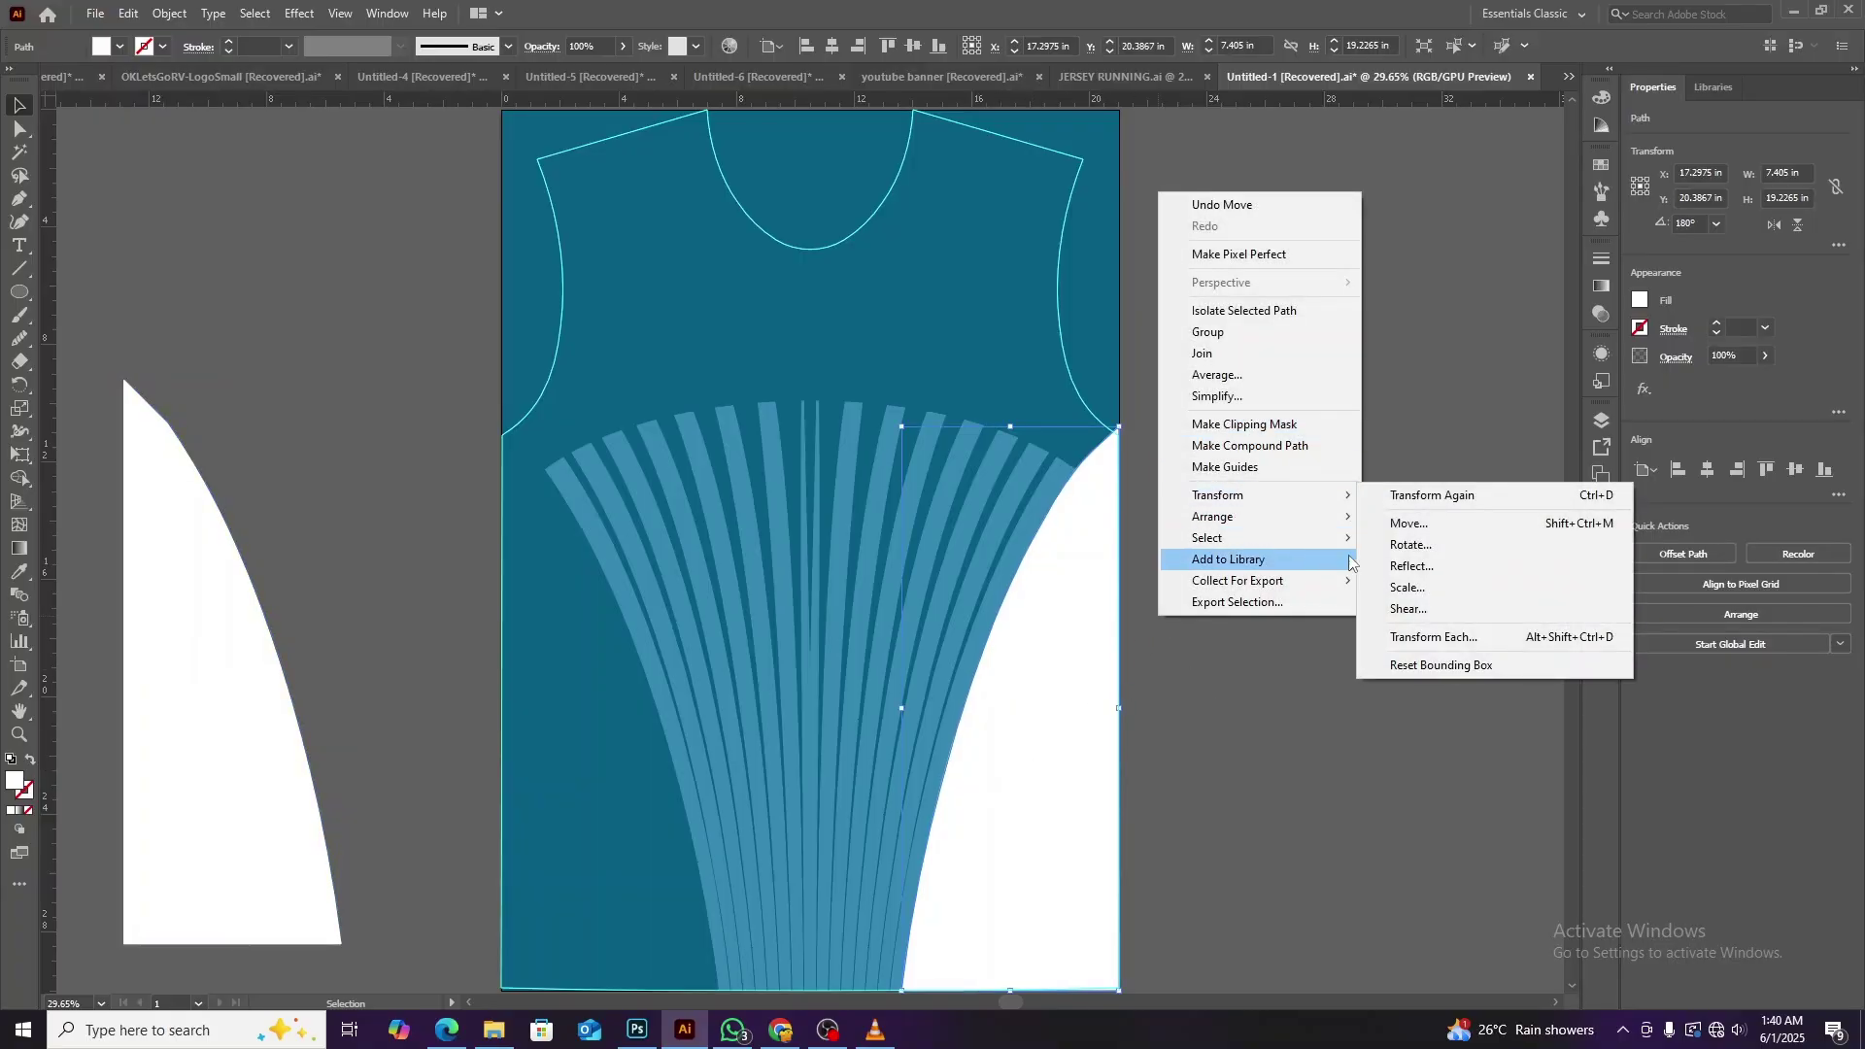
{"action": "left_click", "coordinate": [1409, 569]}
{"action": "key", "text": "Return"}
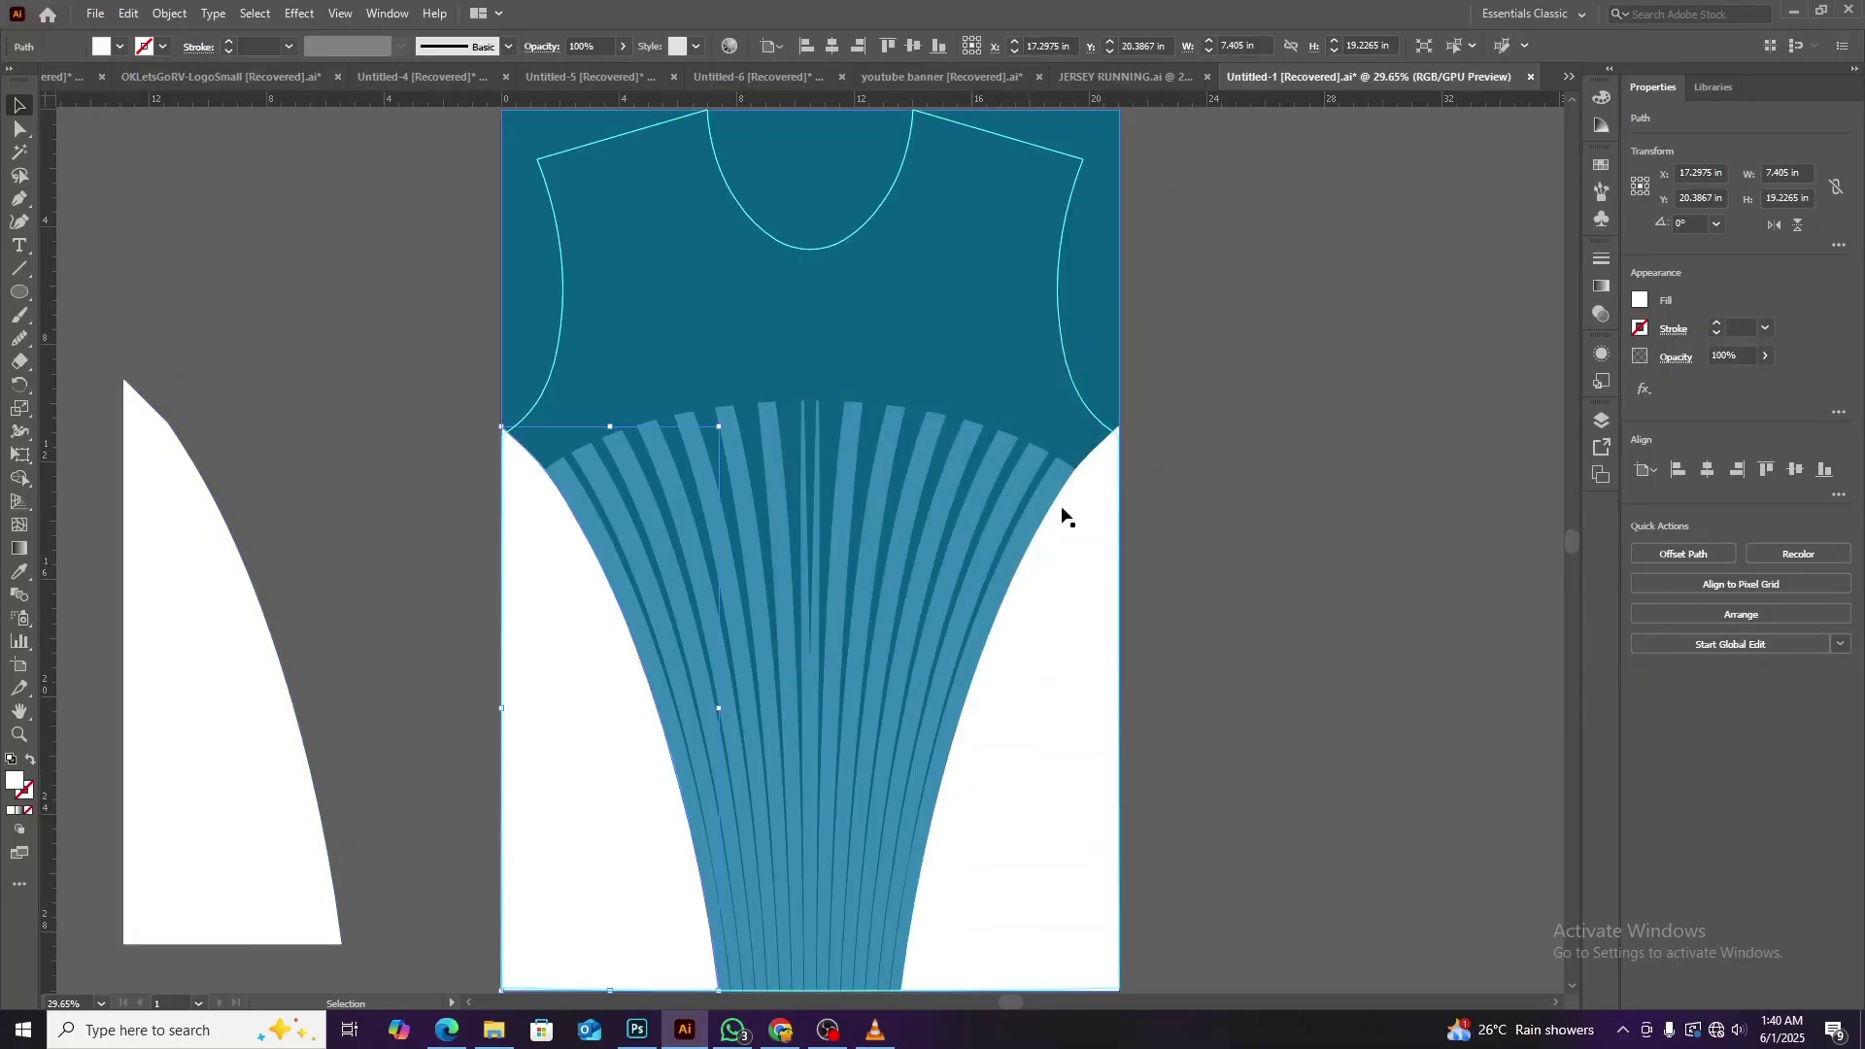
Draw a swatch rectangle right of the artboard, duplicate it below, and eyedropper the dark teal onto the copy.
{"action": "left_click", "coordinate": [814, 442]}
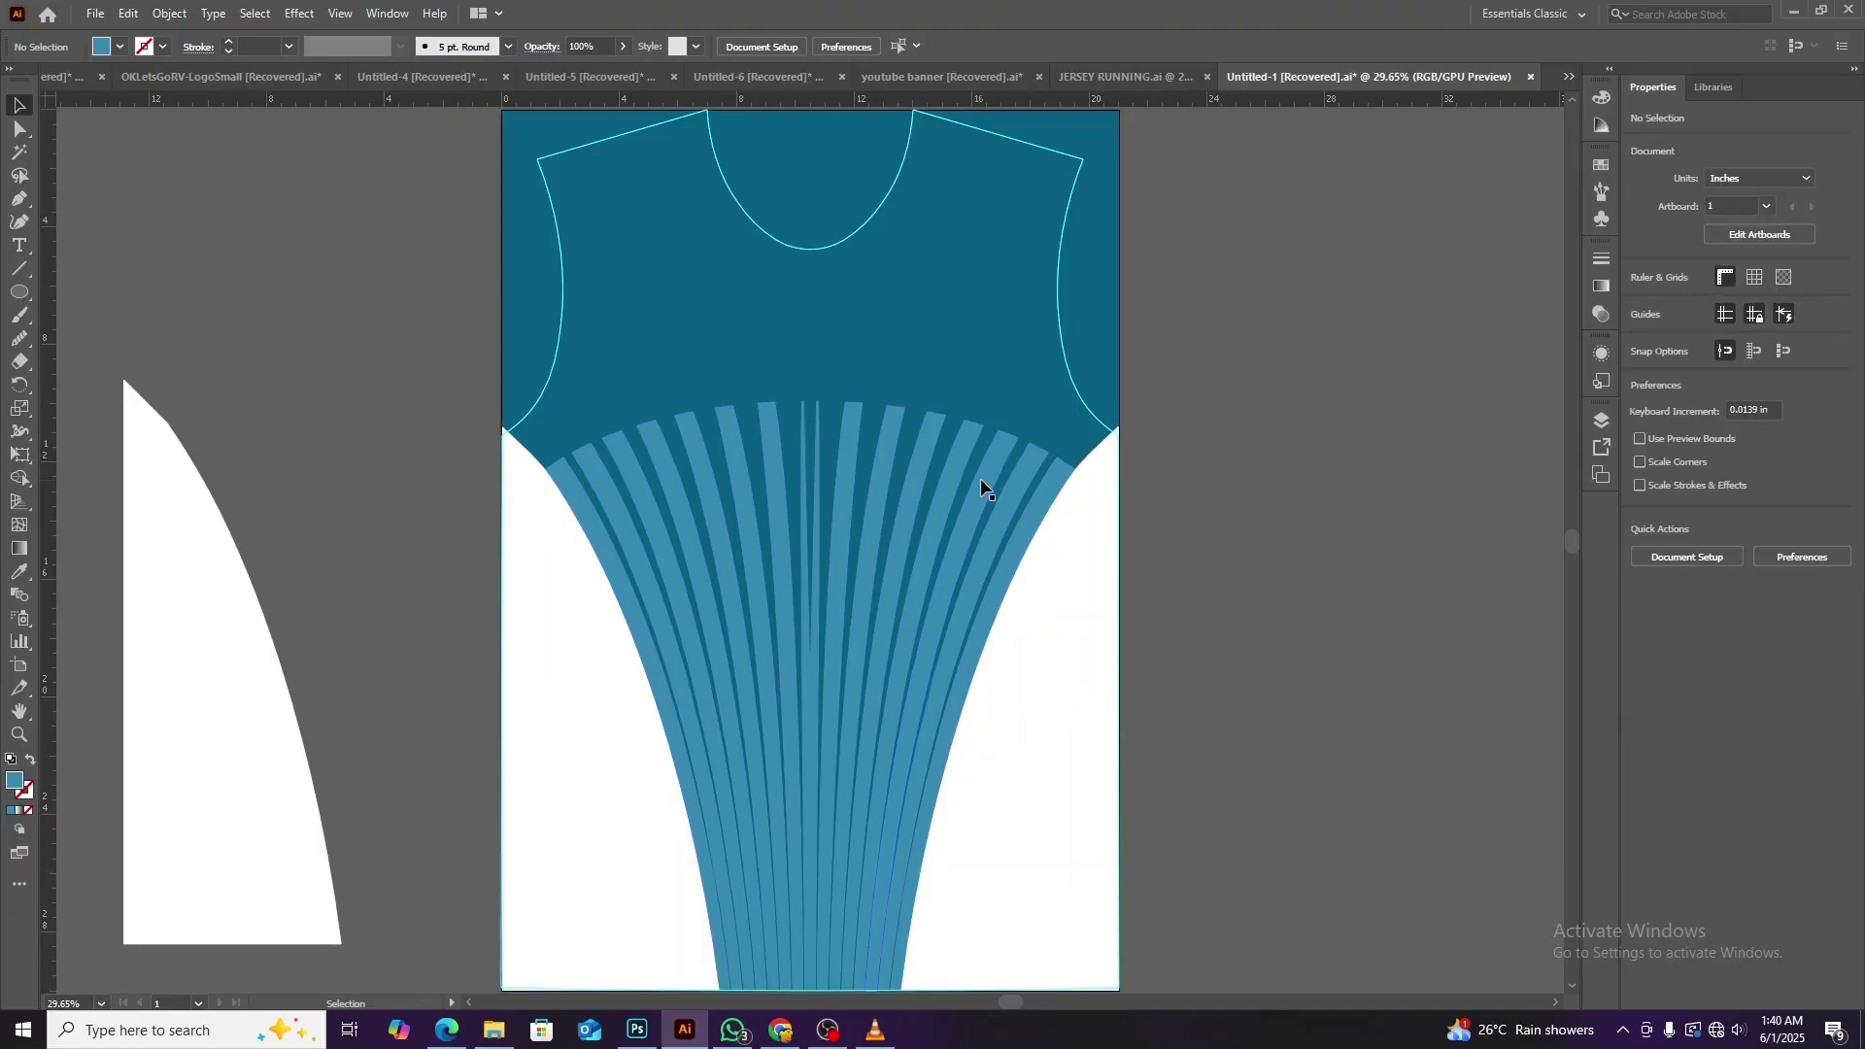
{"action": "left_click", "coordinate": [20, 292]}
{"action": "left_click_drag", "start_coordinate": [1189, 352], "coordinate": [1472, 425]}
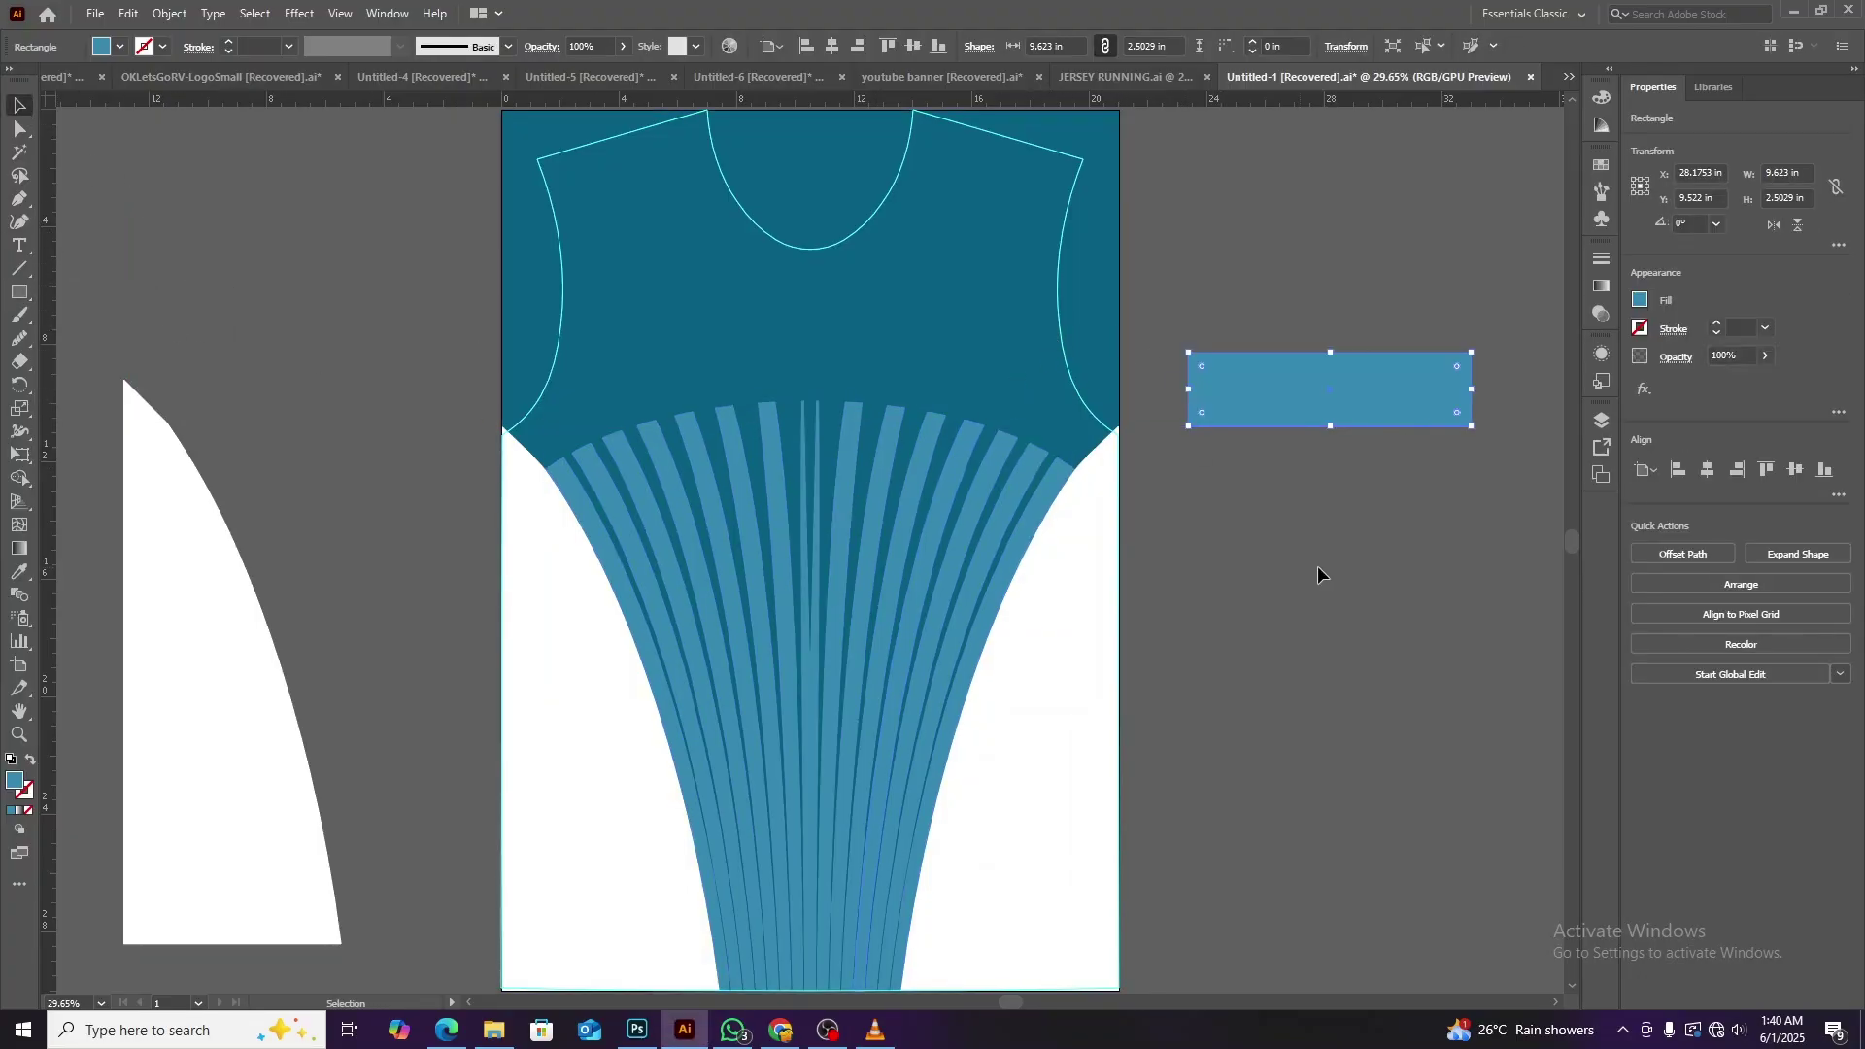
{"action": "left_click_drag", "start_coordinate": [1315, 389], "coordinate": [1315, 479], "text": "alt"}
{"action": "left_click", "coordinate": [17, 580]}
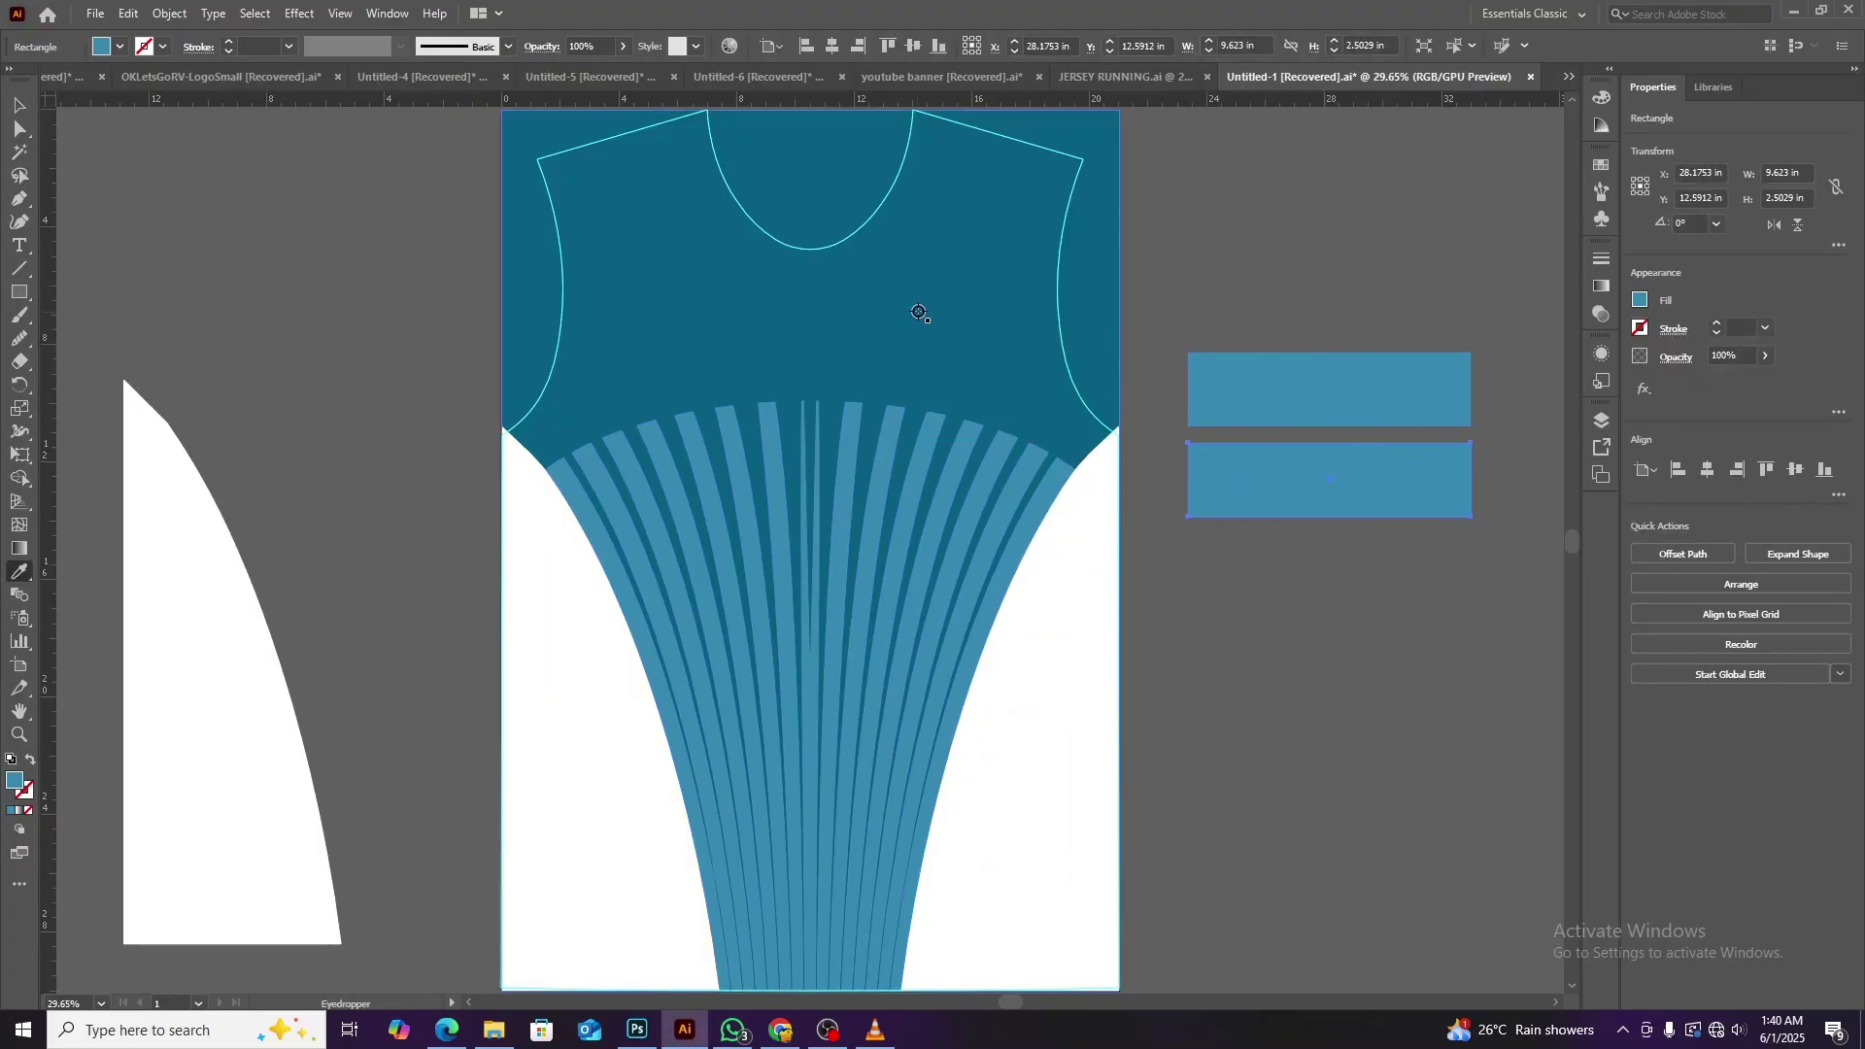
{"action": "left_click", "coordinate": [923, 312]}
{"action": "key", "text": "v"}
{"action": "left_click", "coordinate": [233, 303]}
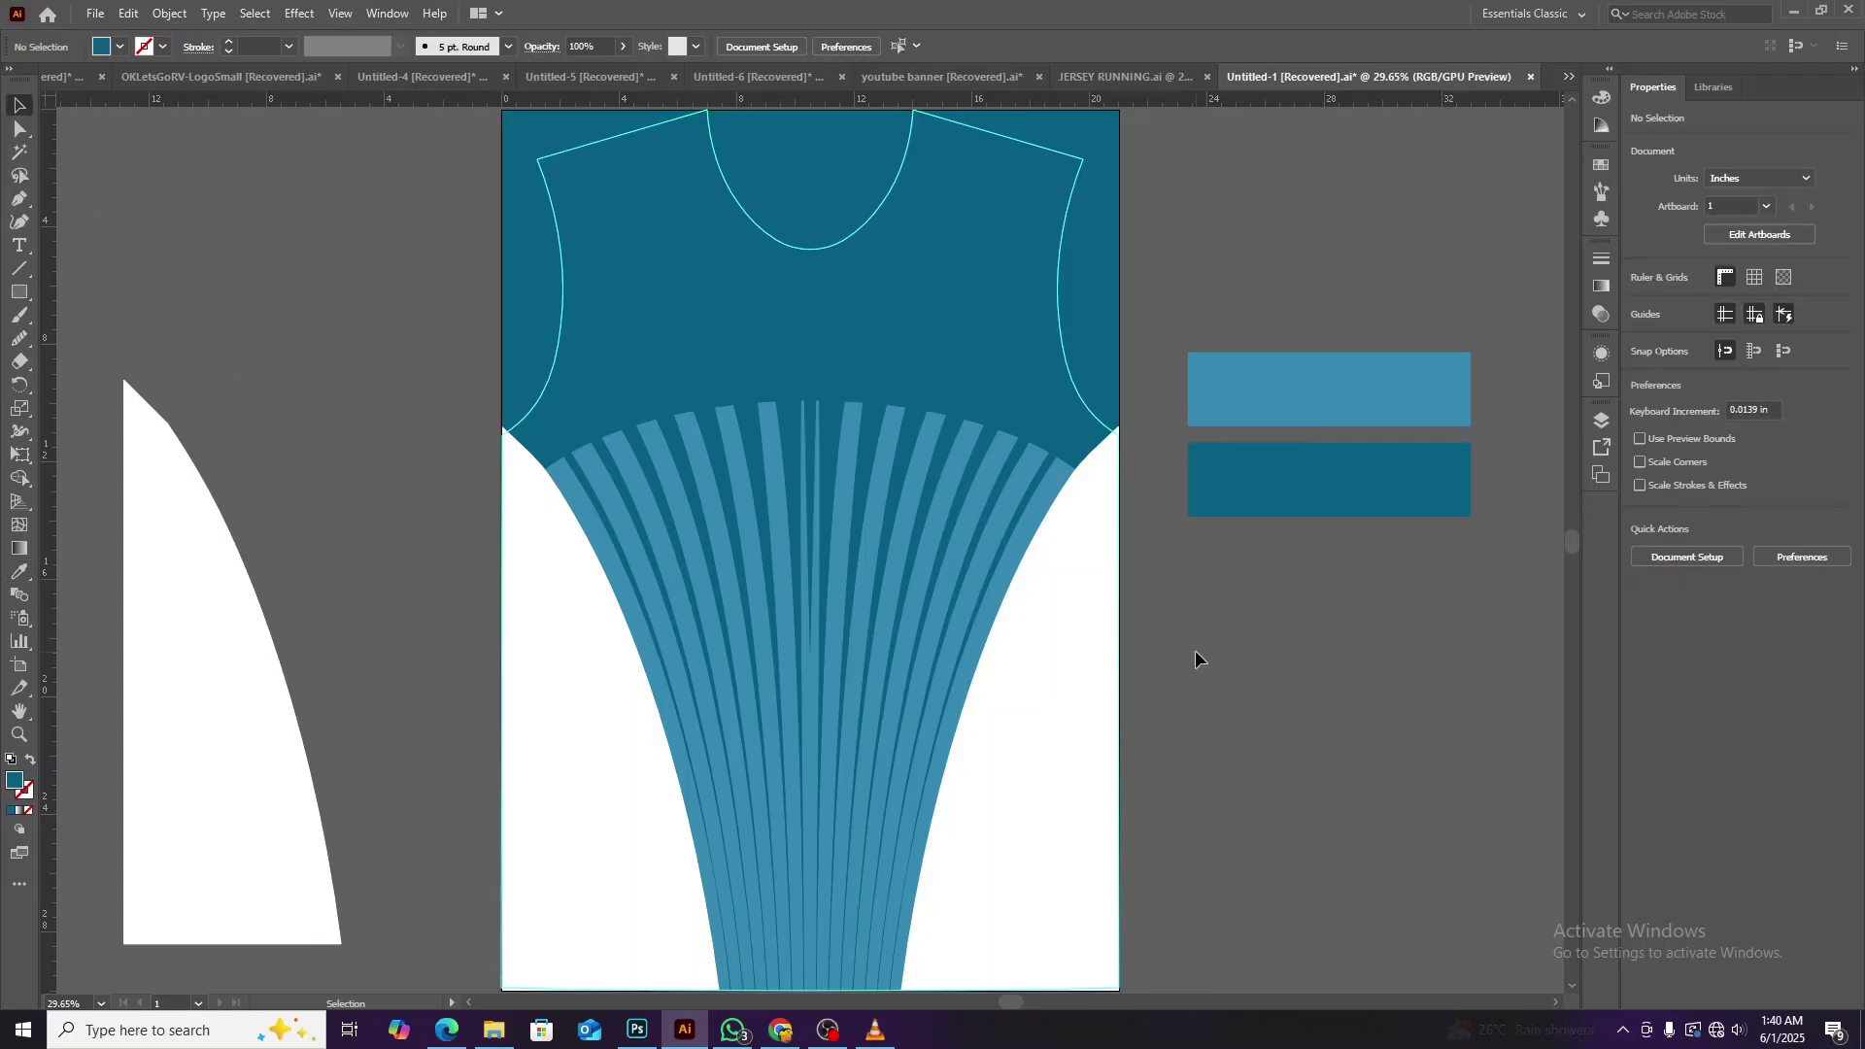
Sample the upper swatch's light blue onto the background, then change it to a darker teal.
{"action": "left_click", "coordinate": [966, 301]}
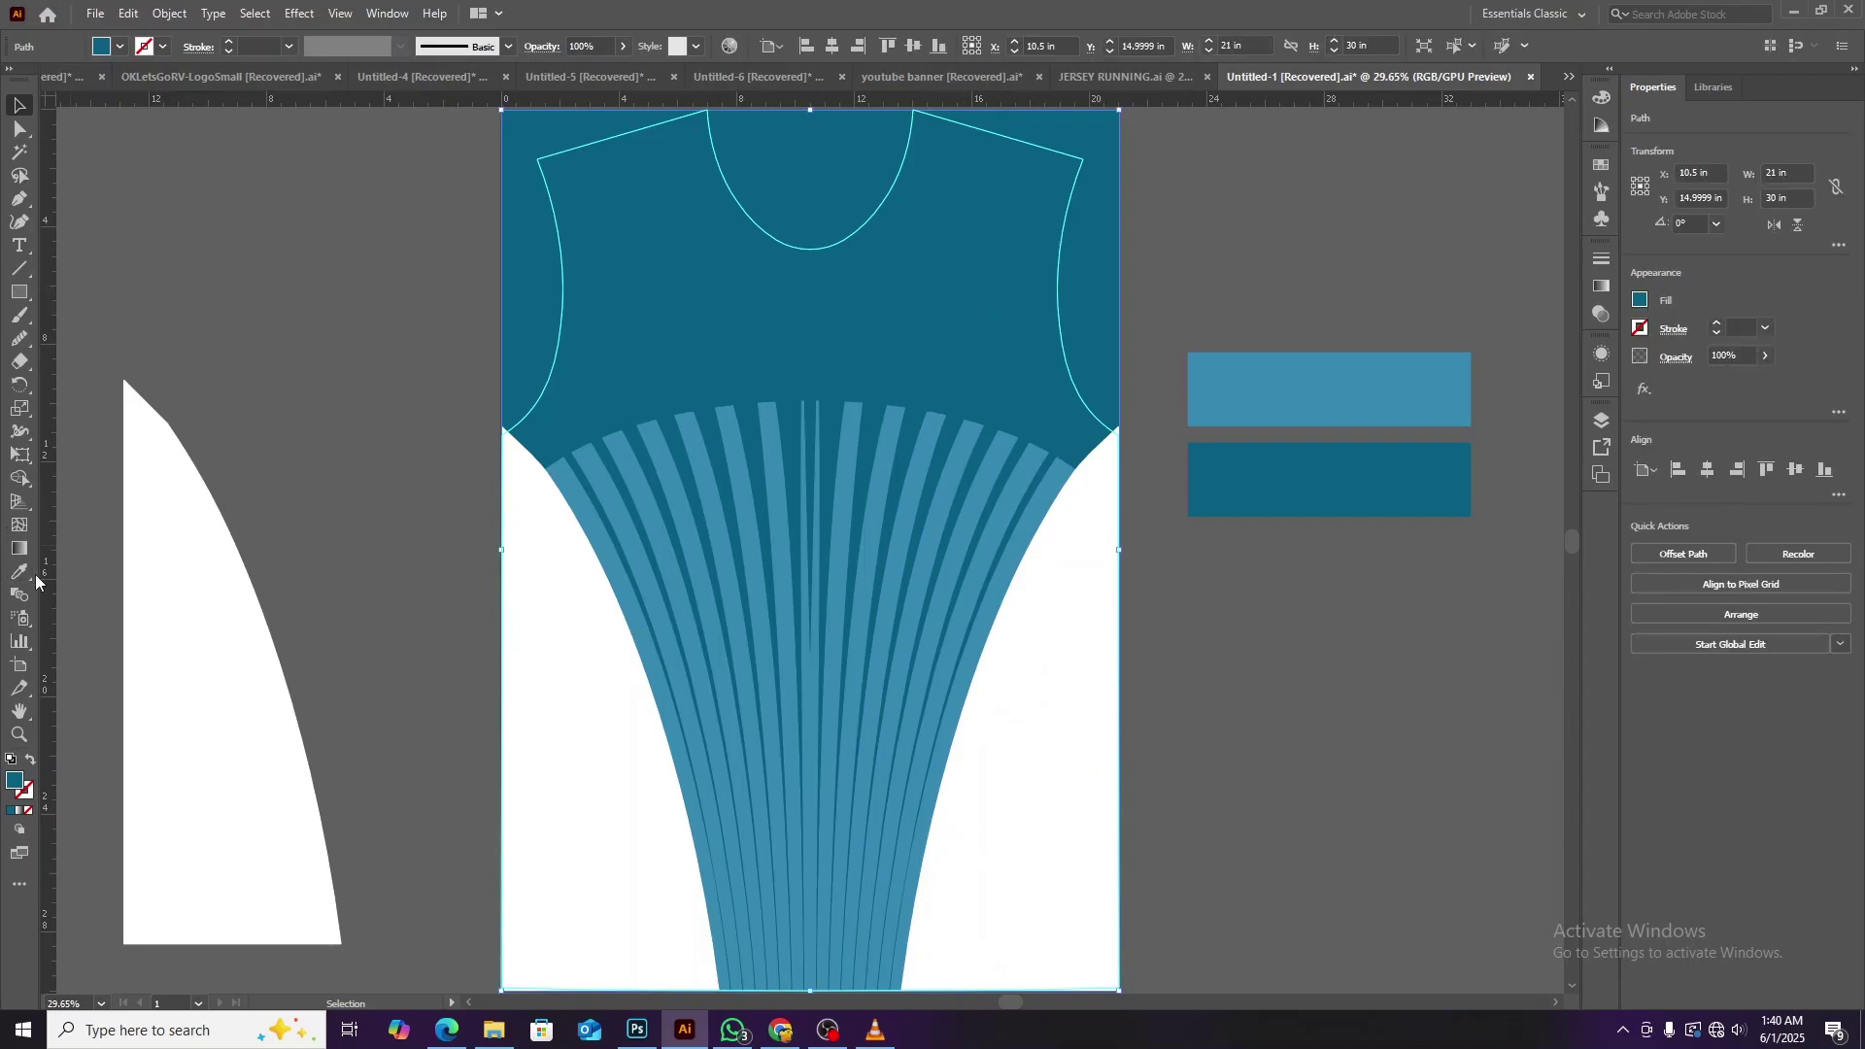
{"action": "left_click", "coordinate": [20, 572]}
{"action": "left_click", "coordinate": [1374, 399]}
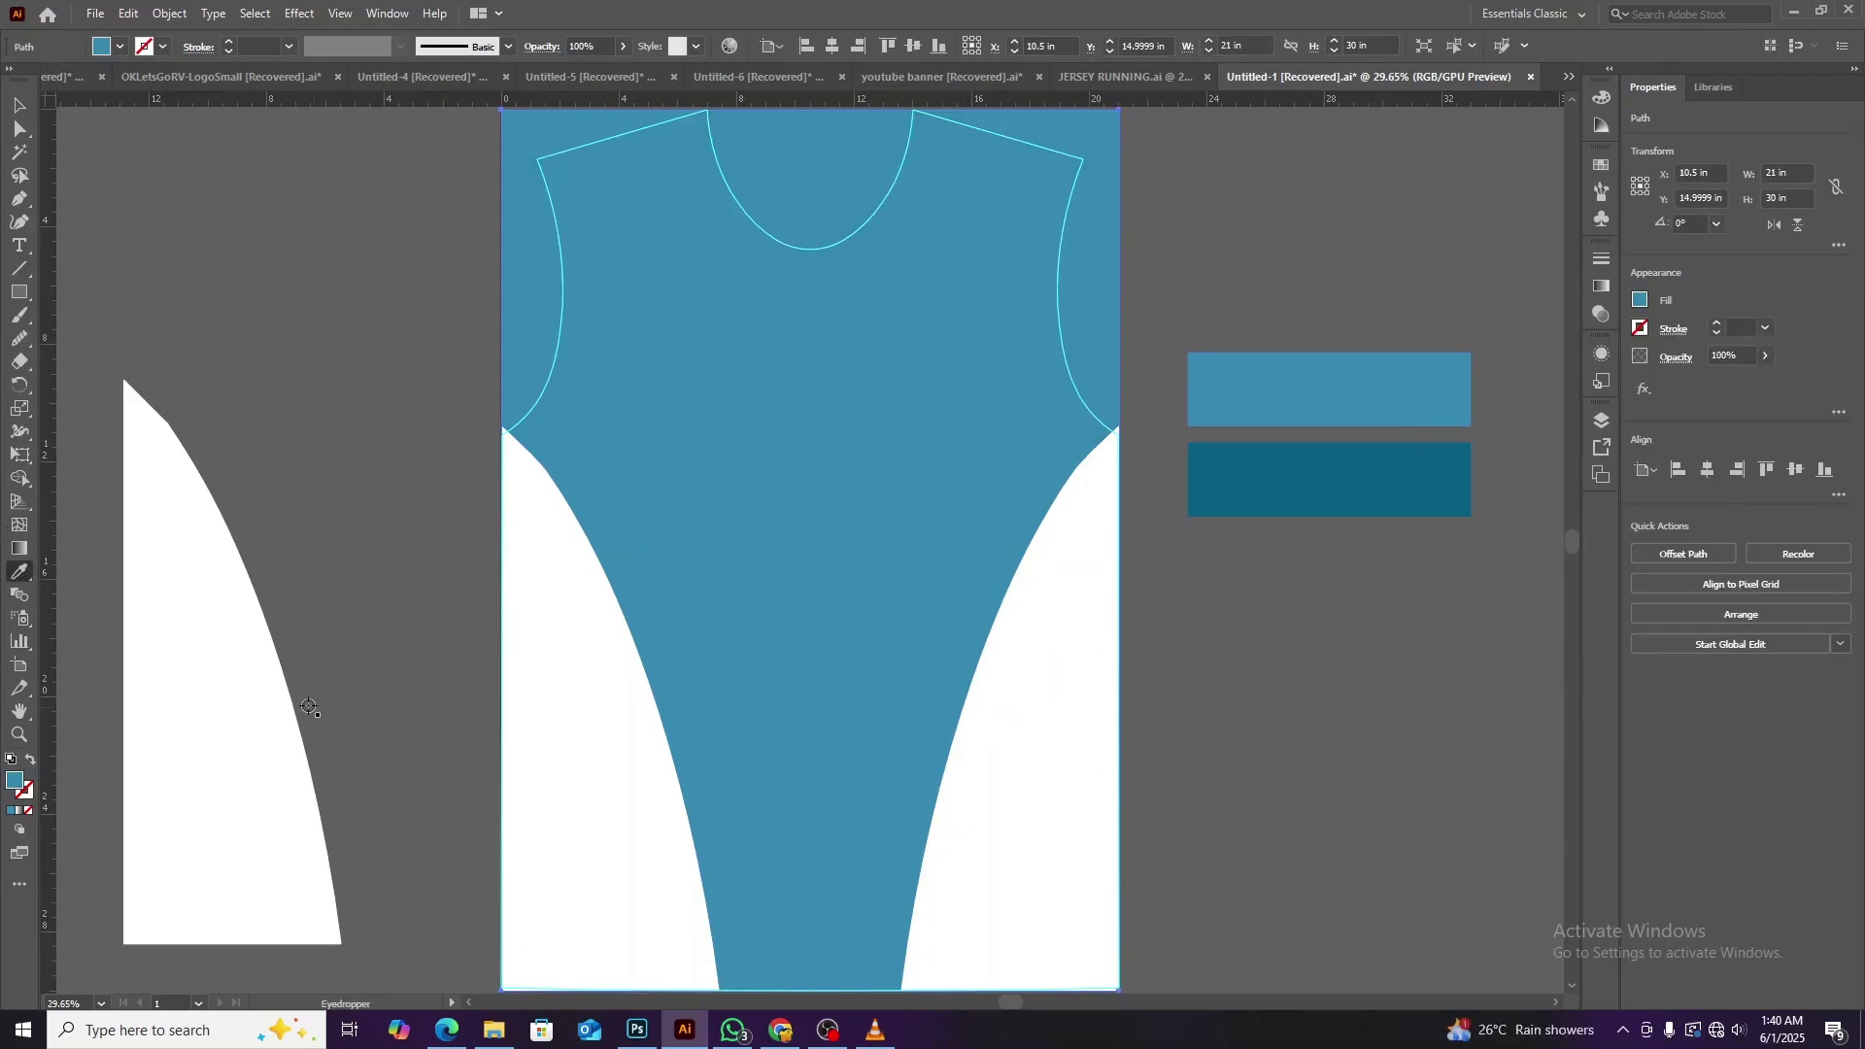
{"action": "double_click", "coordinate": [13, 783]}
{"action": "left_click", "coordinate": [879, 476]}
{"action": "left_click", "coordinate": [1128, 388]}
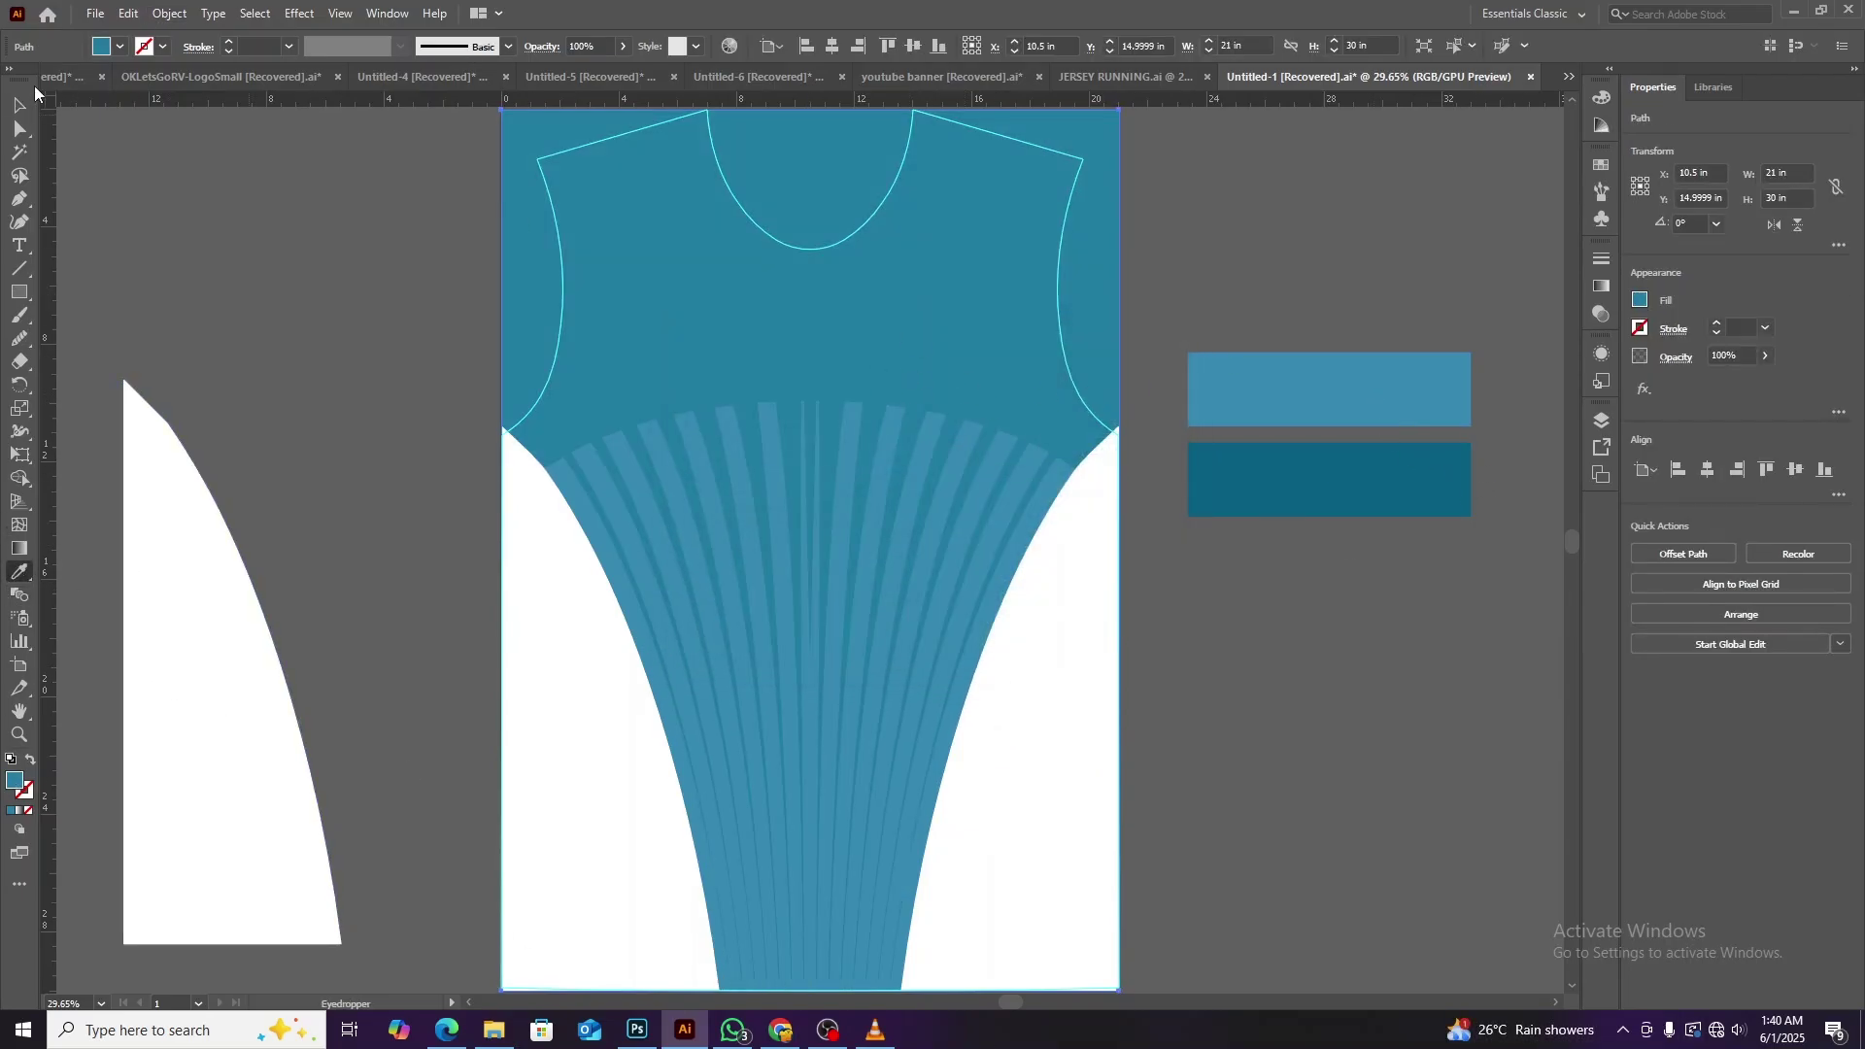
Recolour the stripe fan with the dark teal swatch and reselect the shirt background.
{"action": "left_click", "coordinate": [587, 432], "text": "ctrl"}
{"action": "left_click", "coordinate": [1329, 480]}
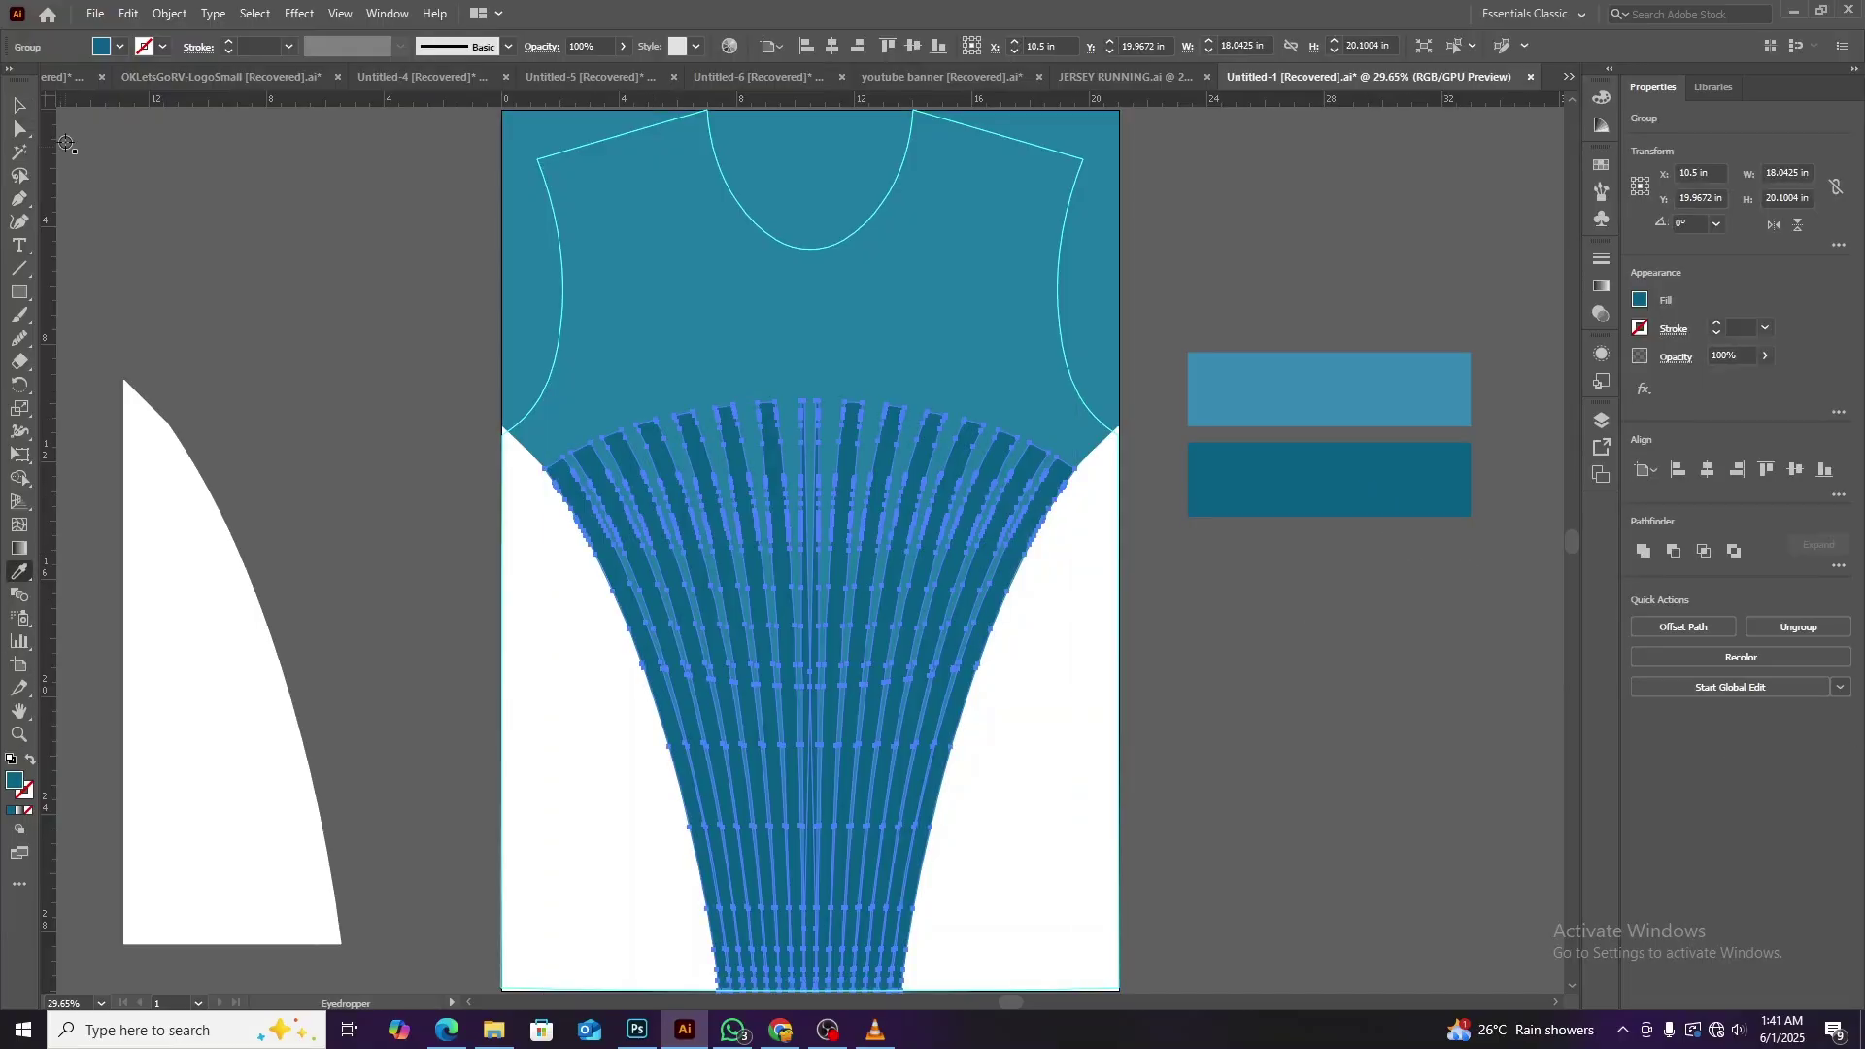
{"action": "key", "text": "v"}
{"action": "left_click", "coordinate": [722, 355]}
{"action": "double_click", "coordinate": [13, 783]}
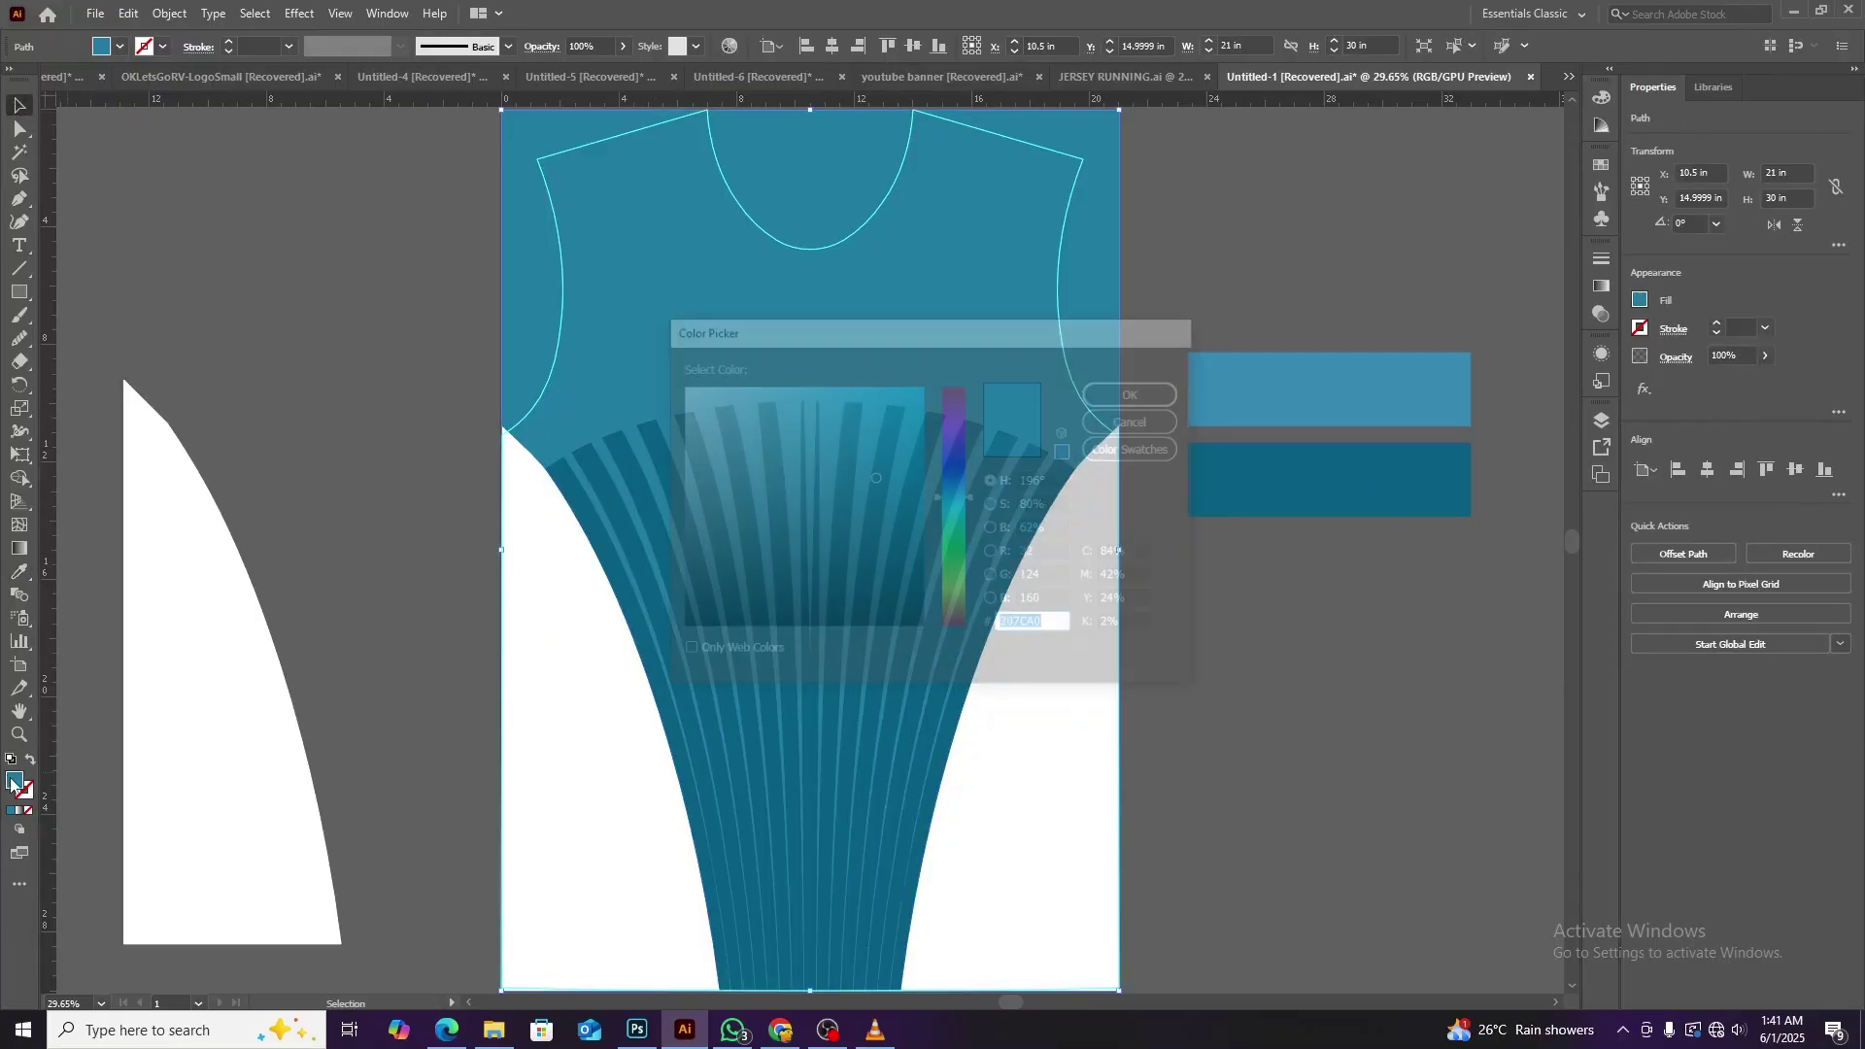
{"action": "key", "text": "Escape"}
Give the shirt background a lighter teal fill so the darker stripes stand out.
{"action": "left_click", "coordinate": [1204, 490]}
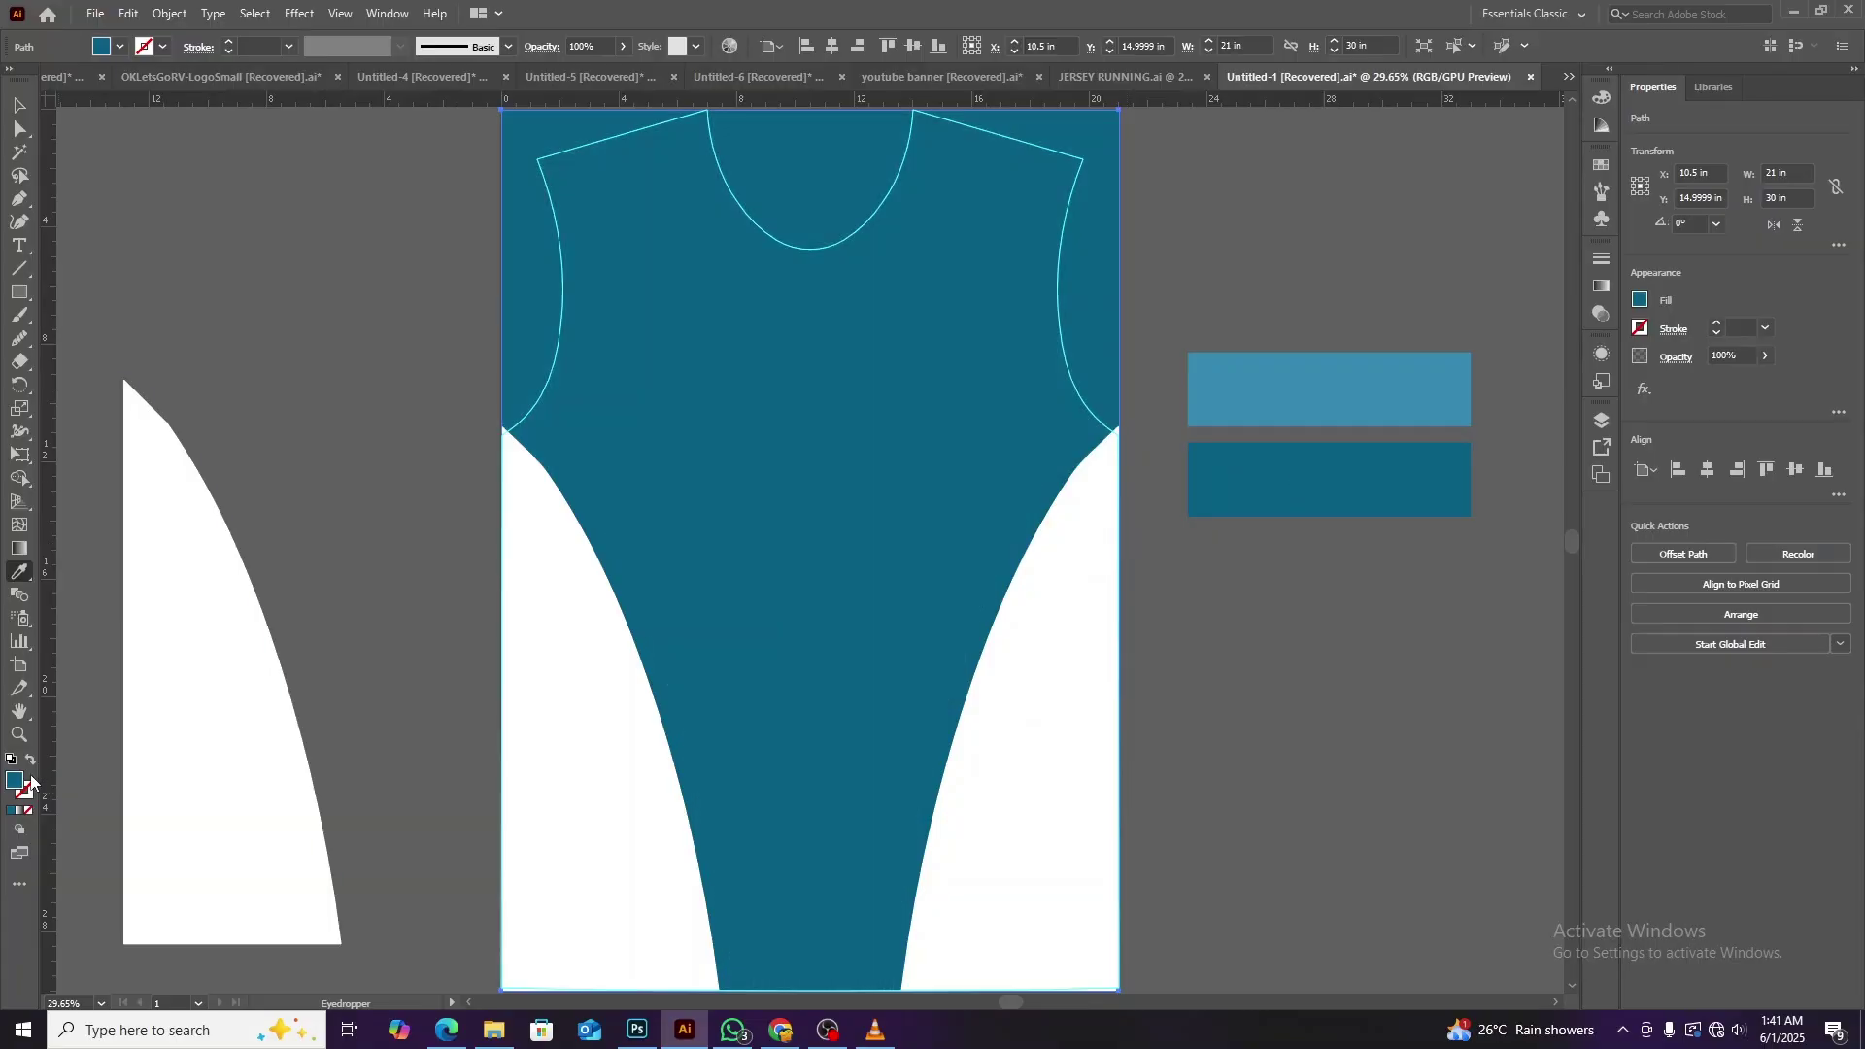
{"action": "double_click", "coordinate": [14, 783]}
{"action": "left_click", "coordinate": [1098, 393]}
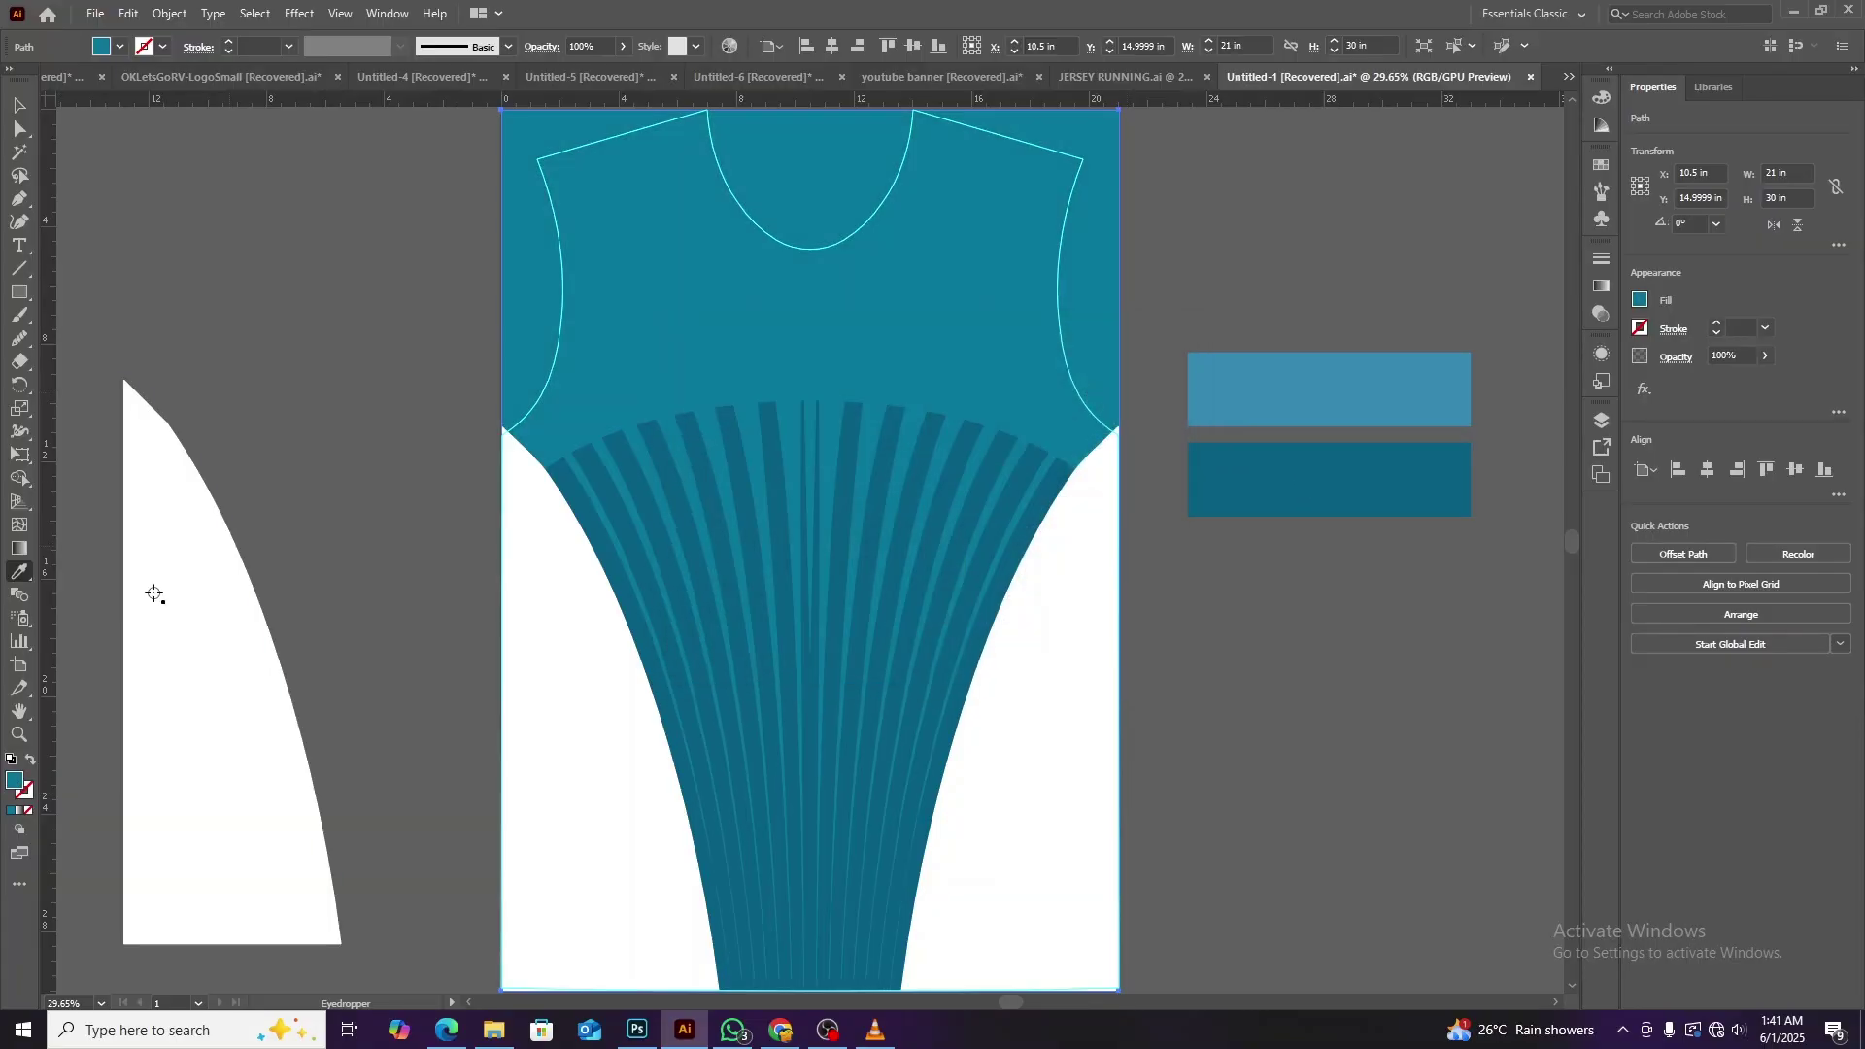
{"action": "double_click", "coordinate": [14, 783]}
{"action": "left_click", "coordinate": [1137, 393]}
{"action": "left_click", "coordinate": [549, 501]}
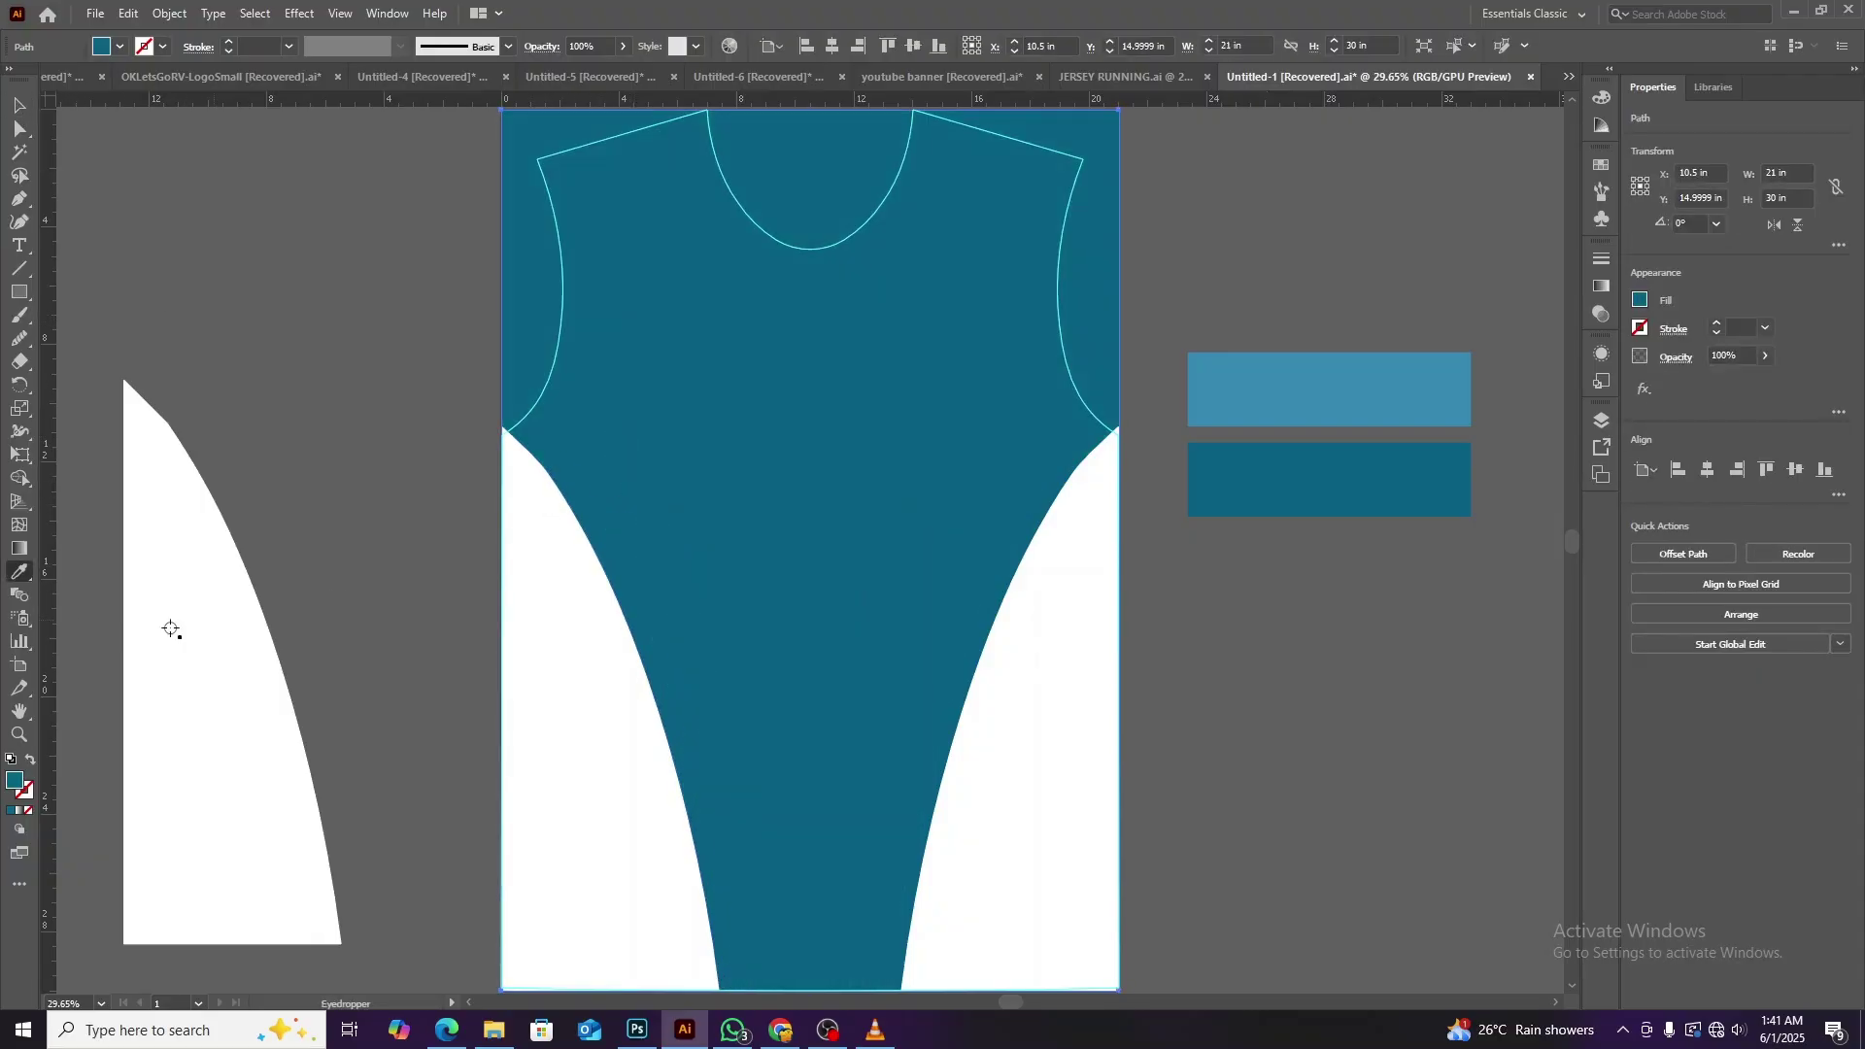
{"action": "double_click", "coordinate": [16, 783]}
{"action": "left_click", "coordinate": [908, 507]}
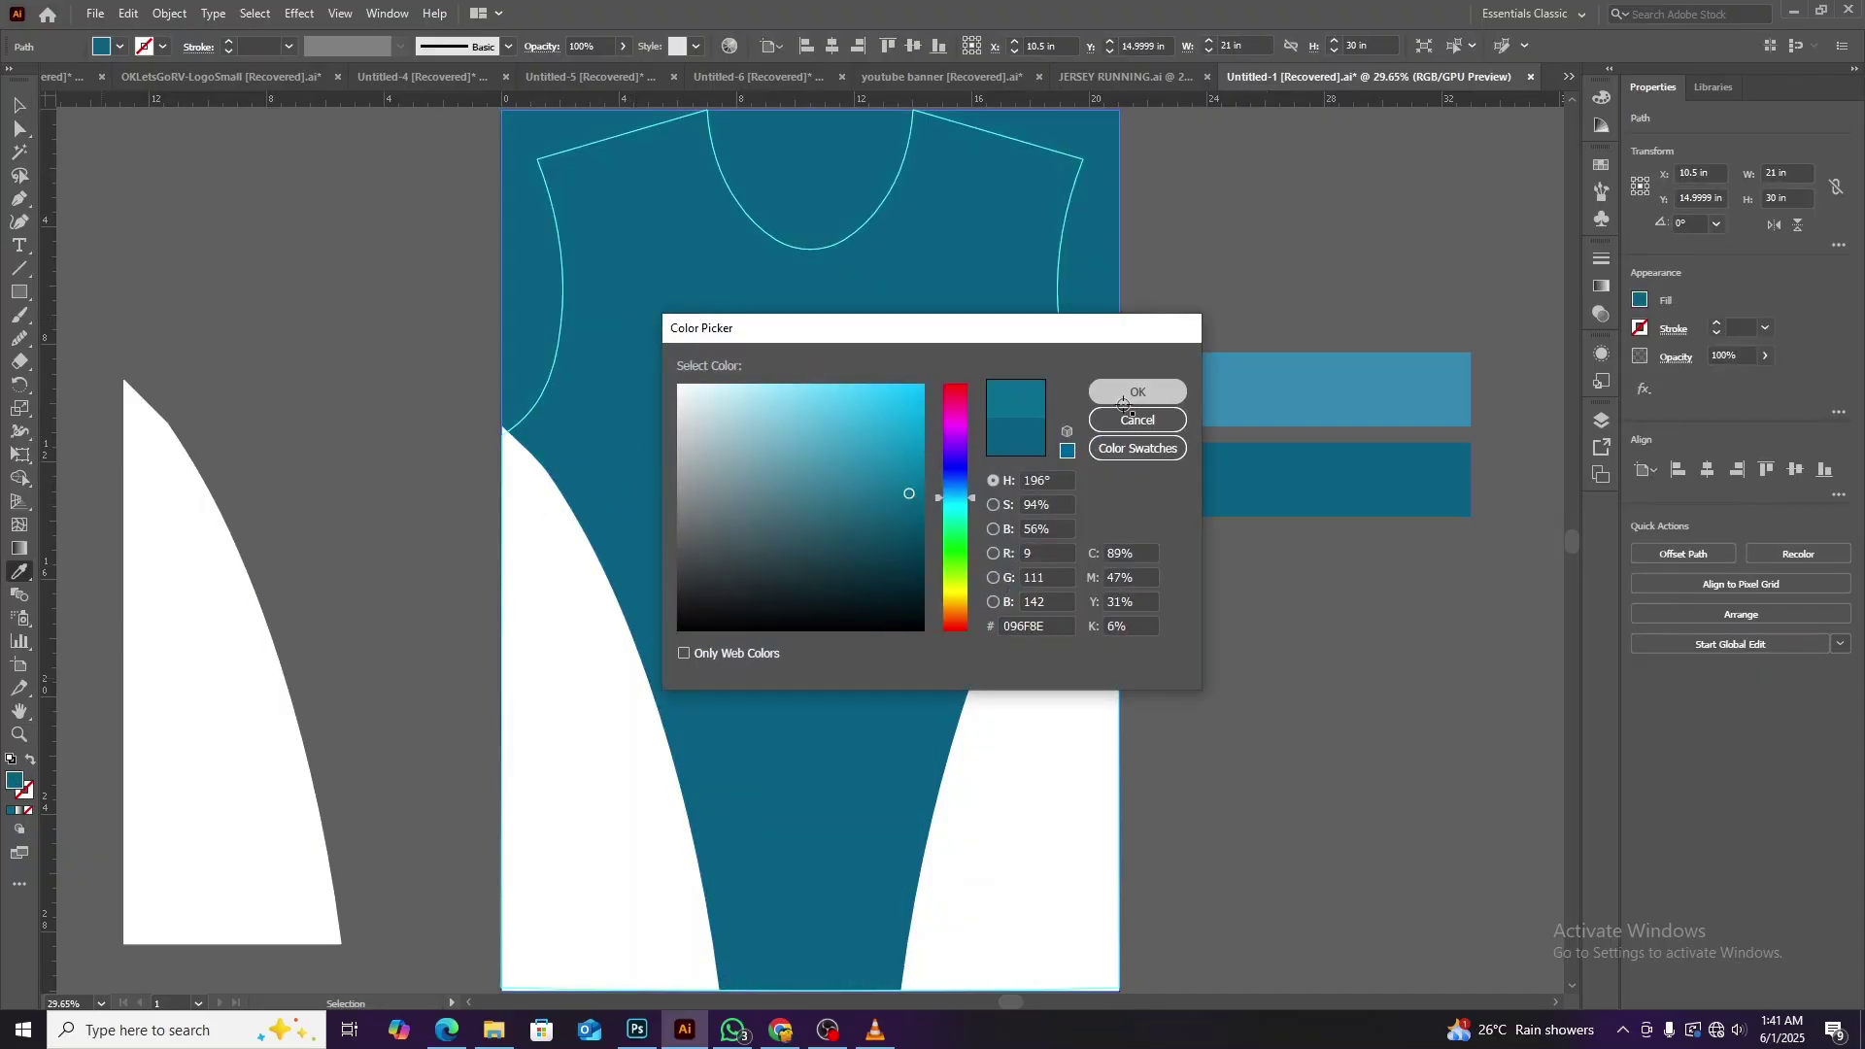
{"action": "left_click", "coordinate": [1137, 392]}
{"action": "key", "text": "v"}
{"action": "scroll", "coordinate": [1076, 614], "scroll_direction": "up", "scroll_amount": 2}
{"action": "scroll", "coordinate": [1076, 614], "scroll_direction": "up", "scroll_amount": 1}
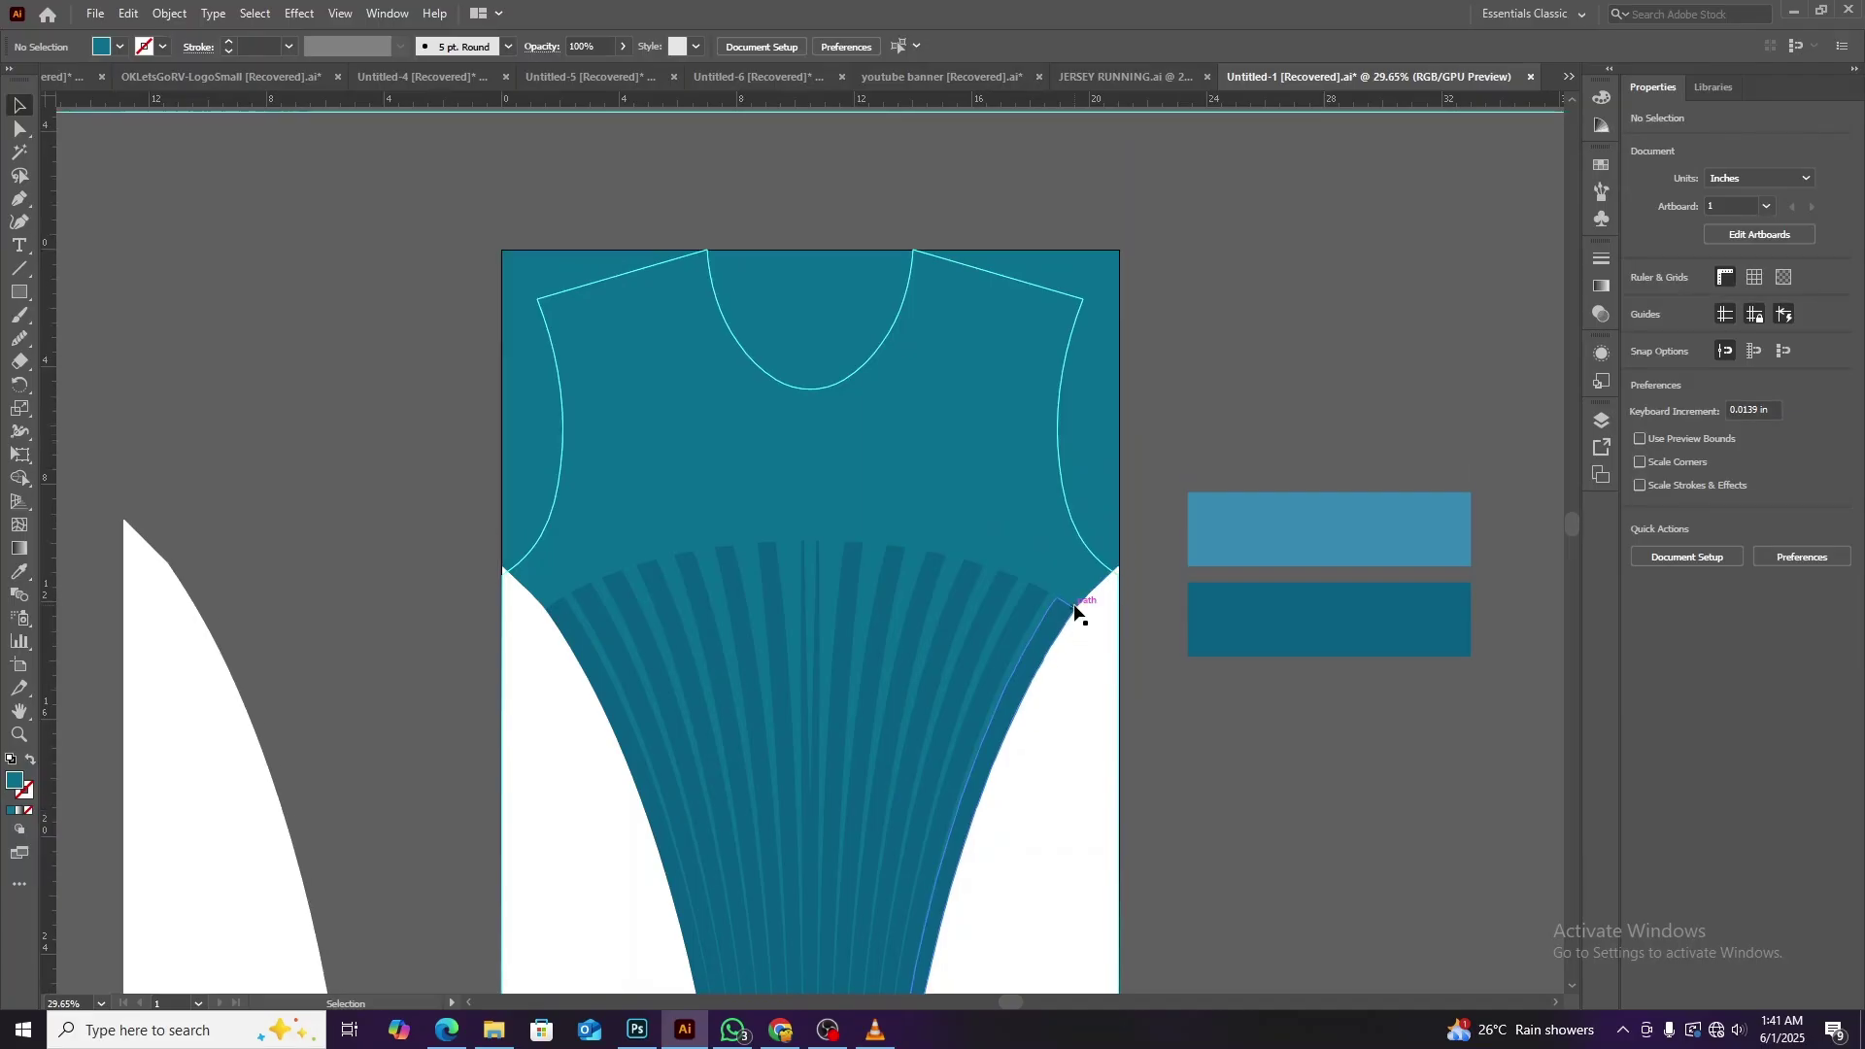
{"action": "scroll", "coordinate": [1073, 620], "scroll_direction": "down", "scroll_amount": 7}
{"action": "scroll", "coordinate": [1072, 624], "scroll_direction": "up", "scroll_amount": 3}
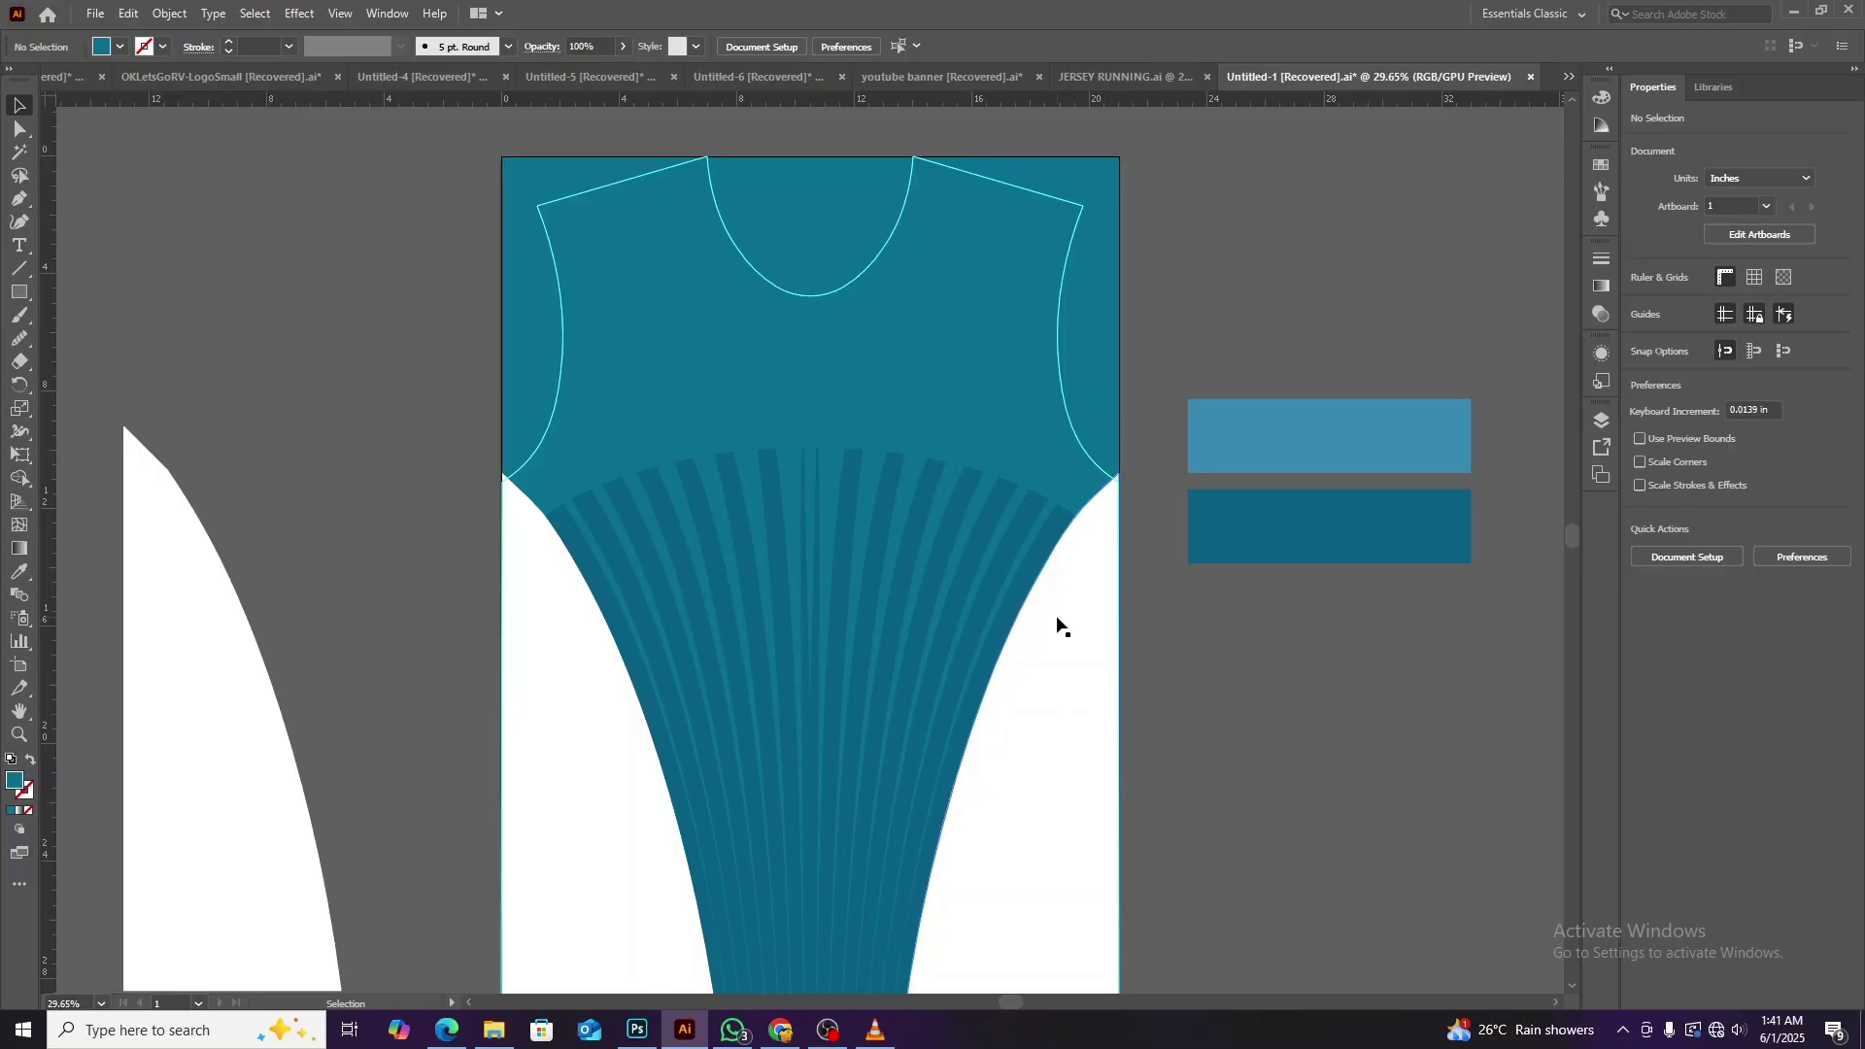
Nudge the white lower body shape's top edge down a few pixels.
{"action": "left_click", "coordinate": [1062, 625]}
{"action": "left_click", "coordinate": [558, 653]}
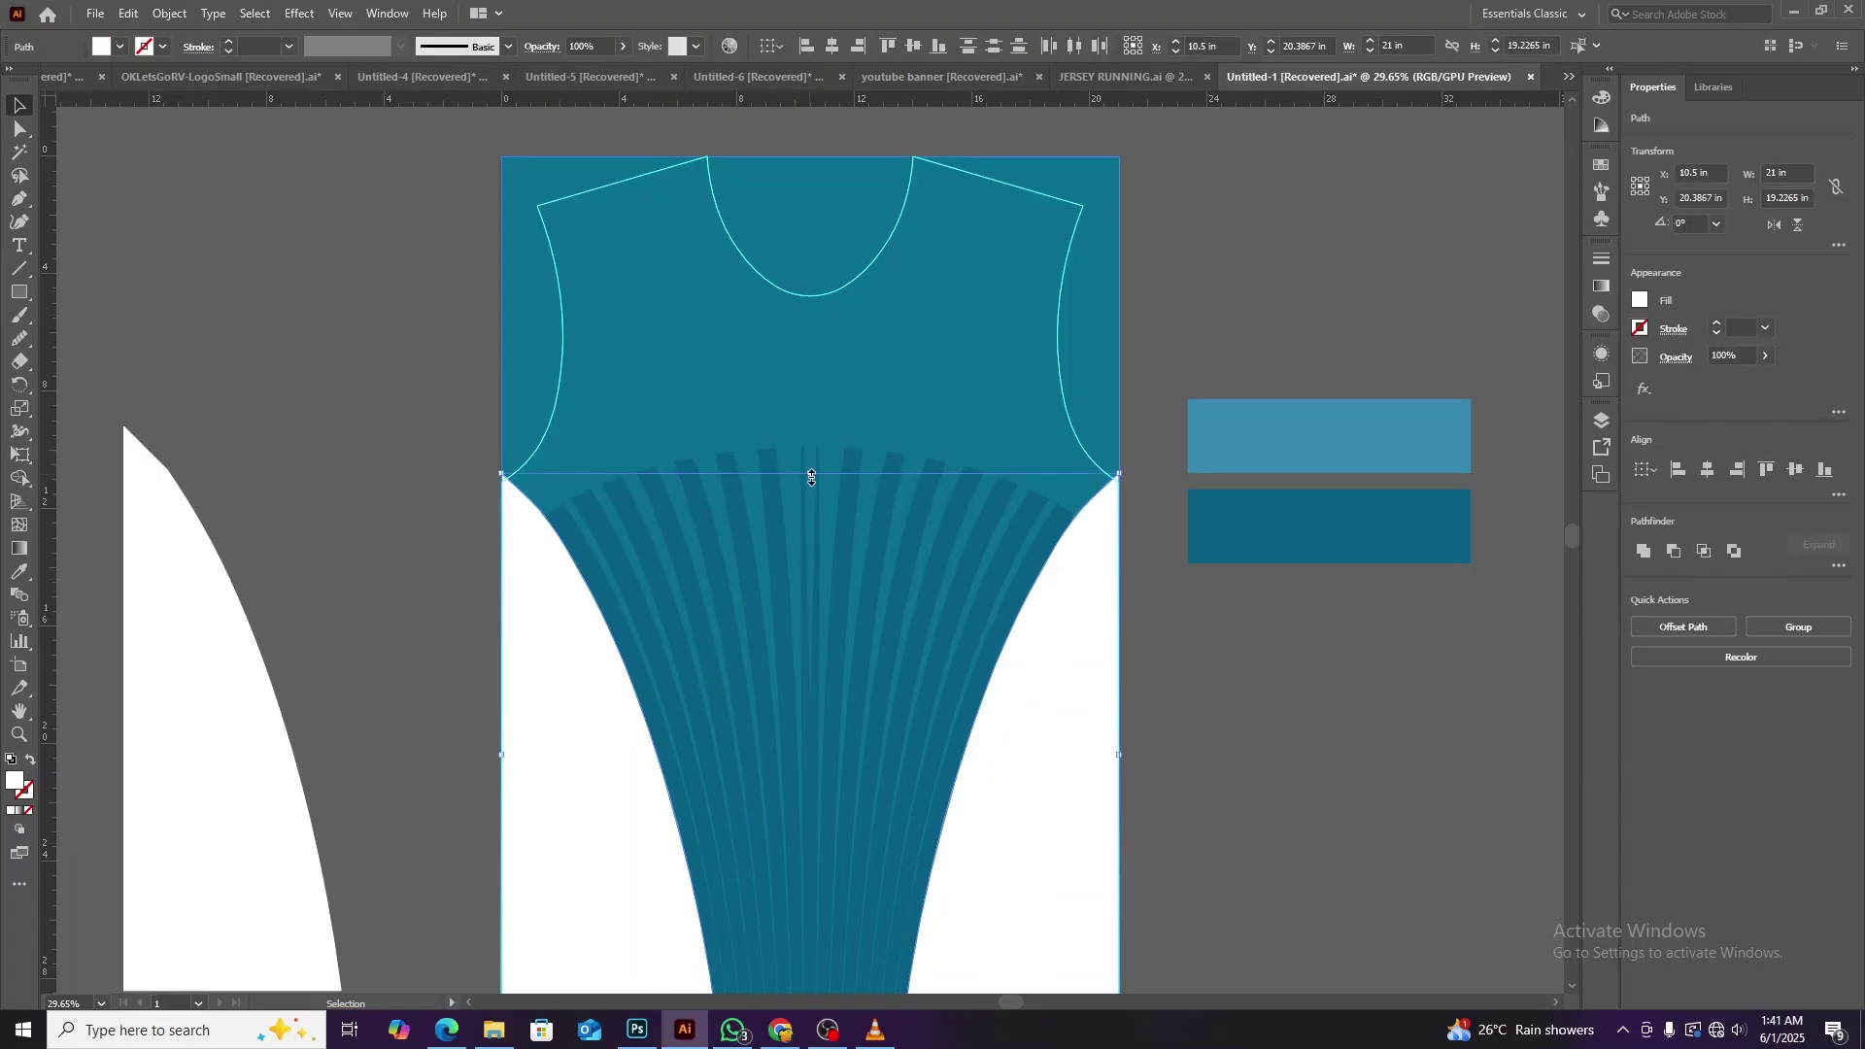
{"action": "left_click_drag", "start_coordinate": [813, 476], "coordinate": [812, 483]}
{"action": "left_click", "coordinate": [1177, 620]}
{"action": "scroll", "coordinate": [1177, 619], "scroll_direction": "down", "scroll_amount": 3}
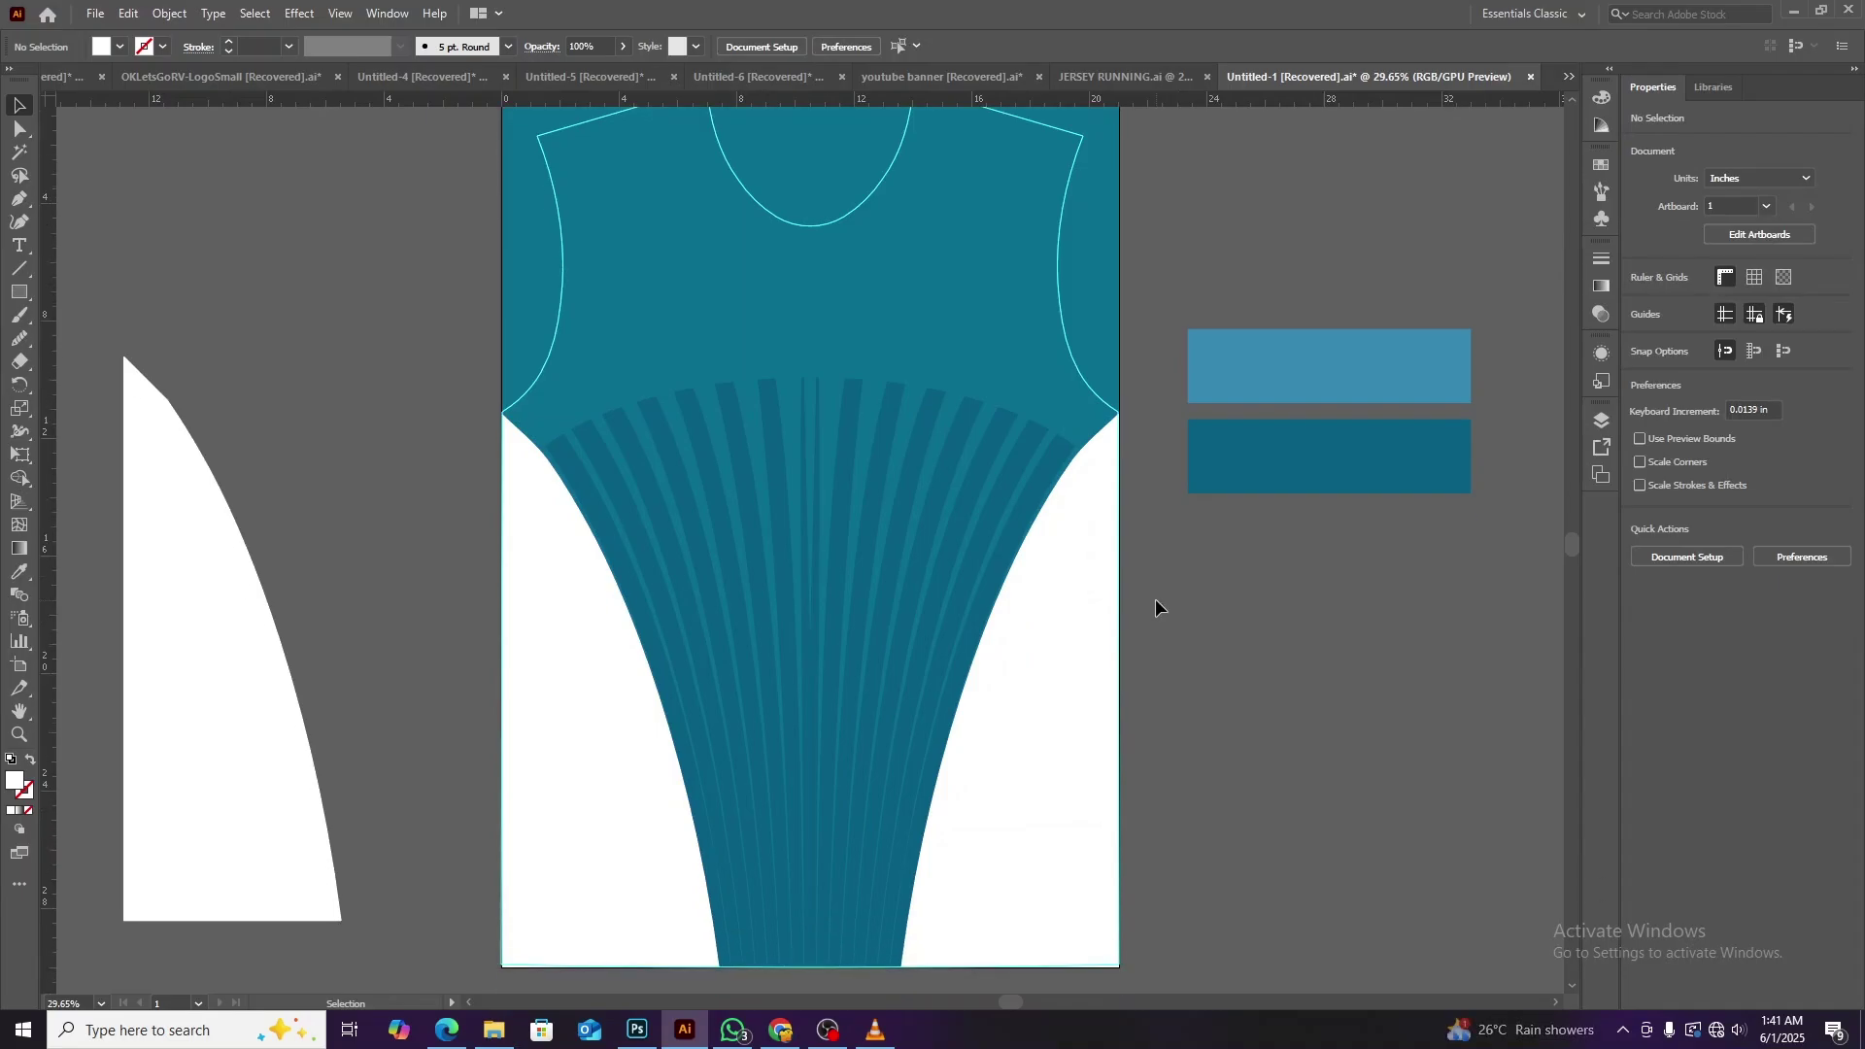
{"action": "scroll", "coordinate": [1156, 602], "scroll_direction": "up", "scroll_amount": 6}
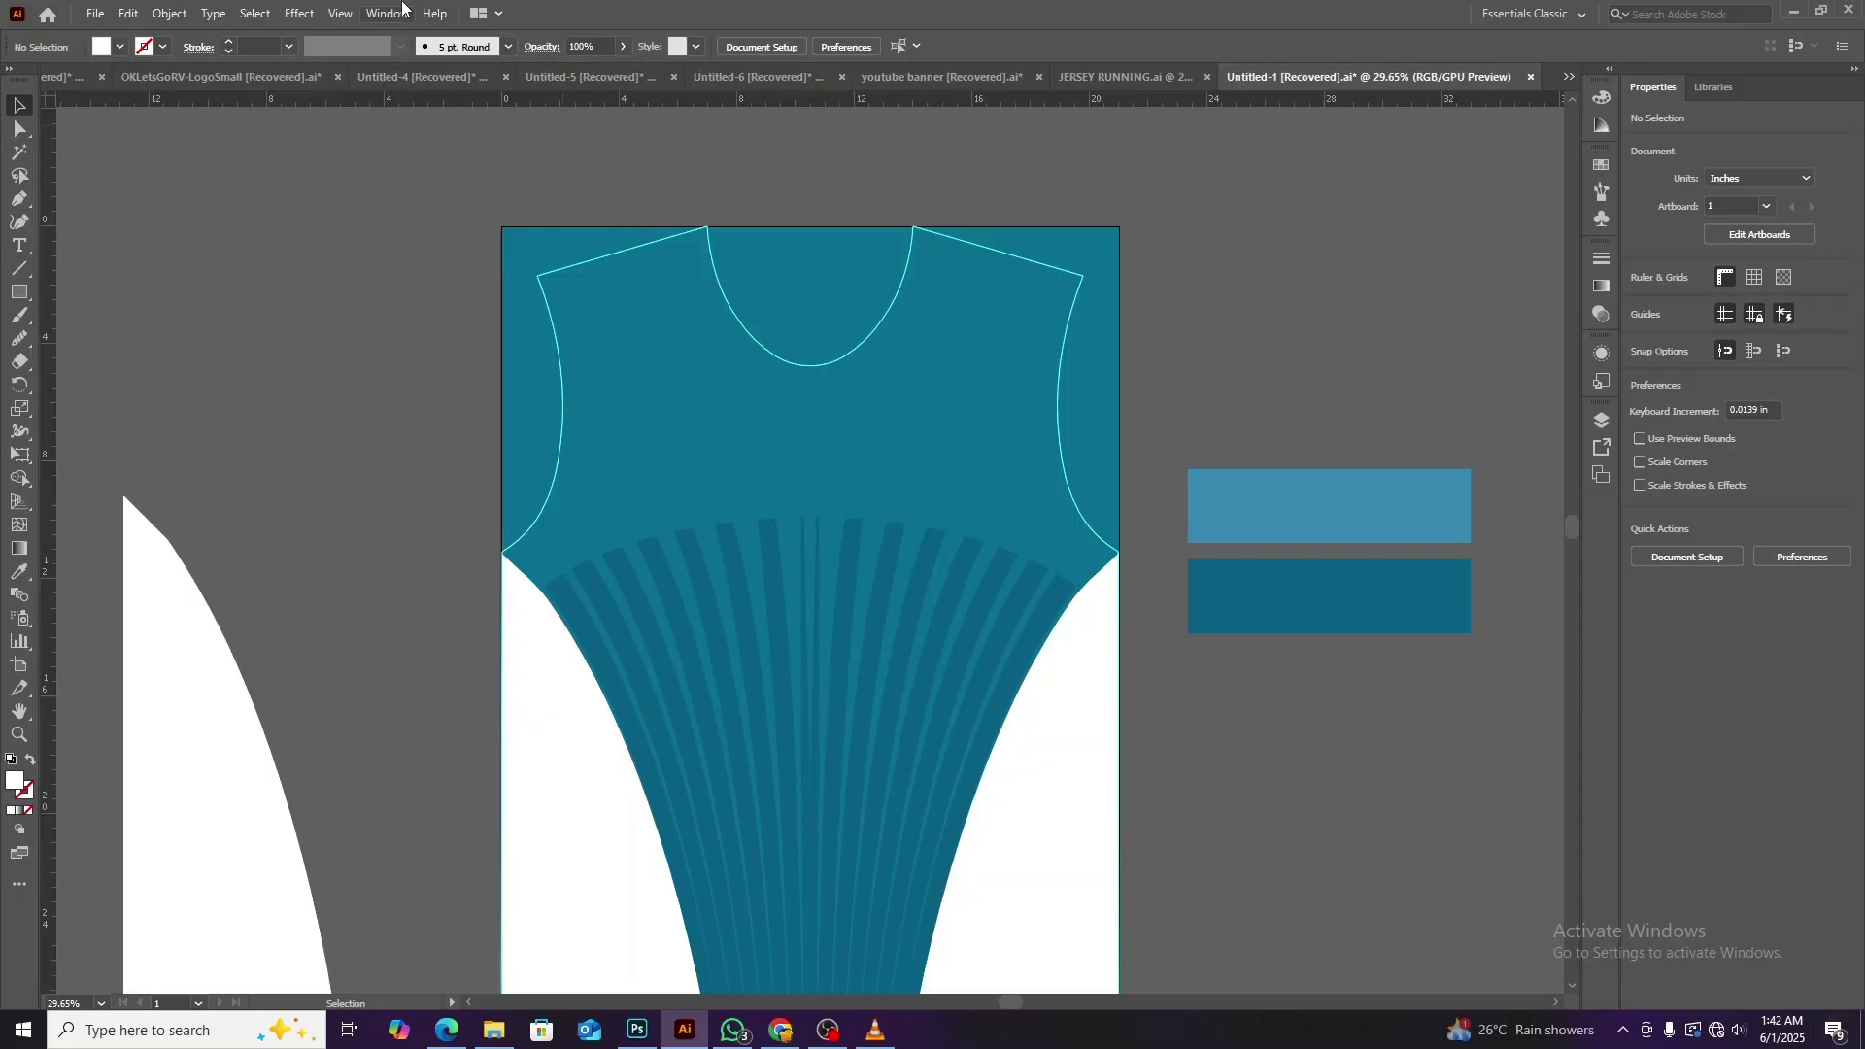
Copy the stripe fan, flip it upside down, and move it into the shirt's upper half.
{"action": "key", "text": "ctrl+minus"}
{"action": "key", "text": "ctrl+minus"}
{"action": "left_click_drag", "start_coordinate": [785, 577], "coordinate": [249, 467]}
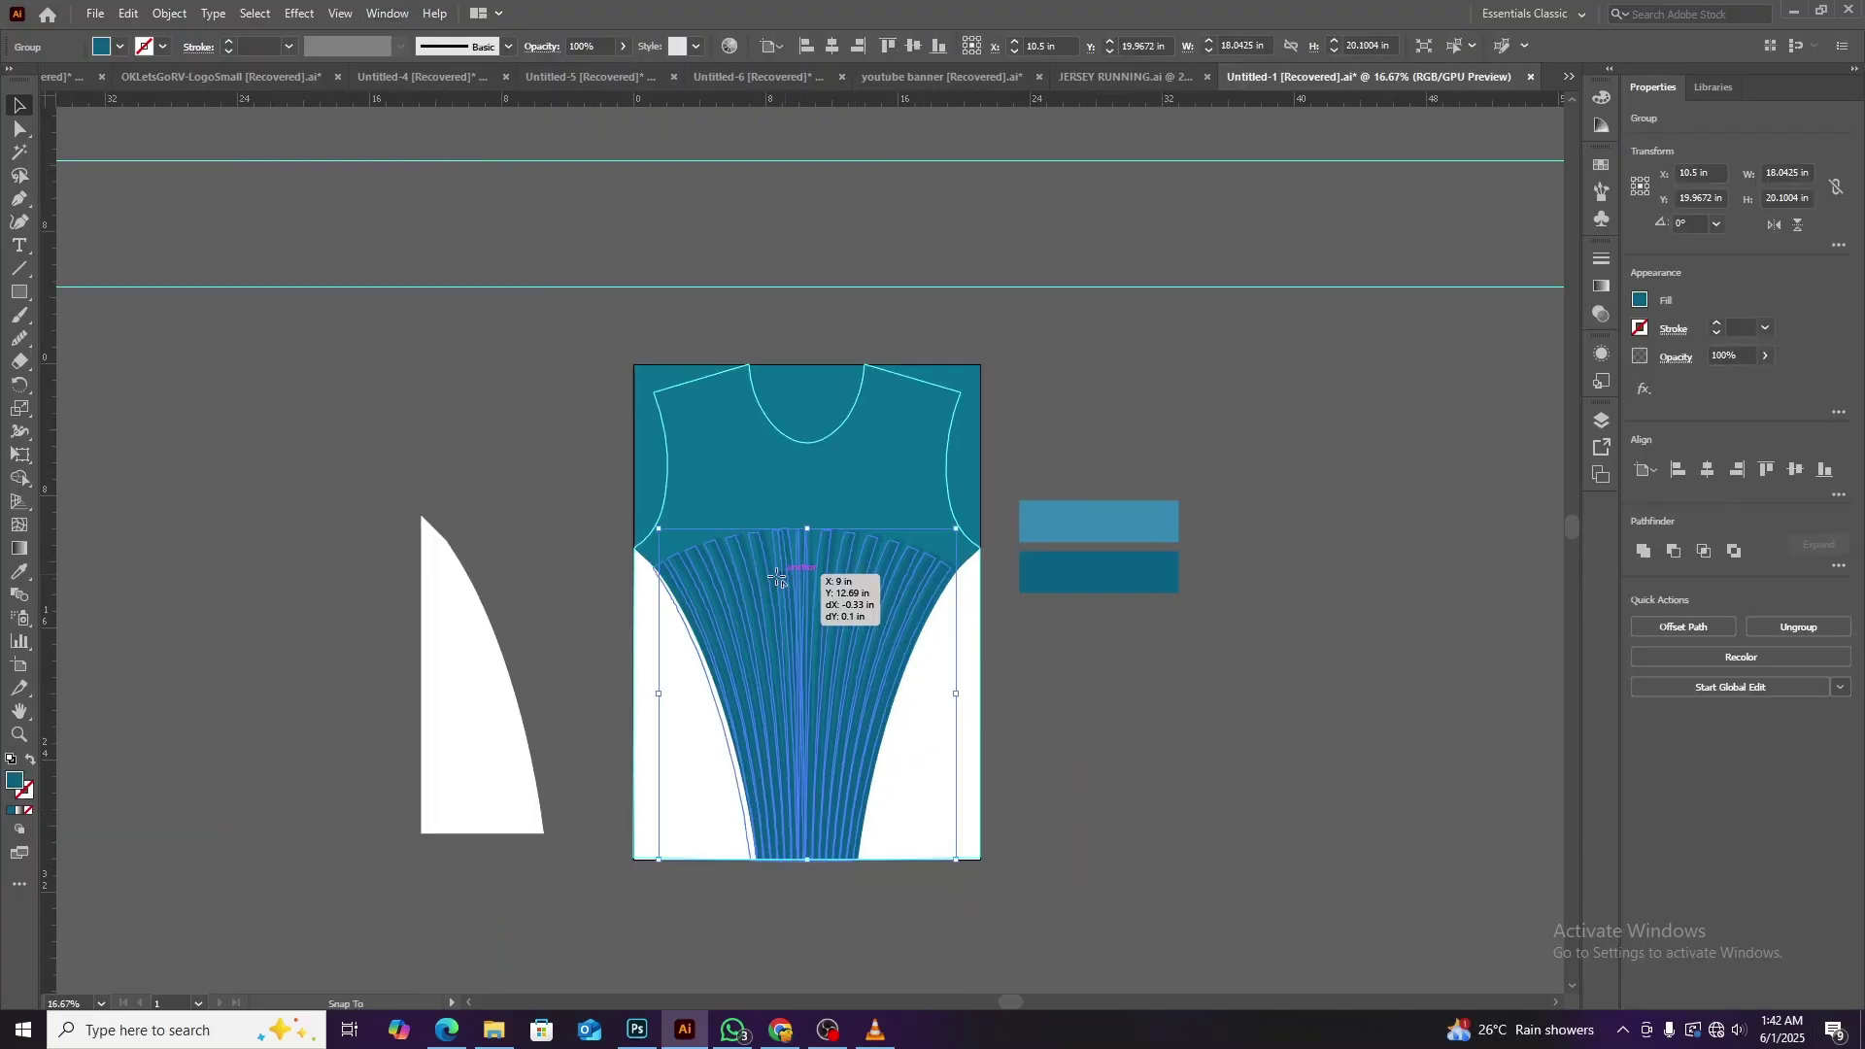
{"action": "left_click_drag", "start_coordinate": [428, 408], "coordinate": [112, 758]}
{"action": "left_click", "coordinate": [476, 387]}
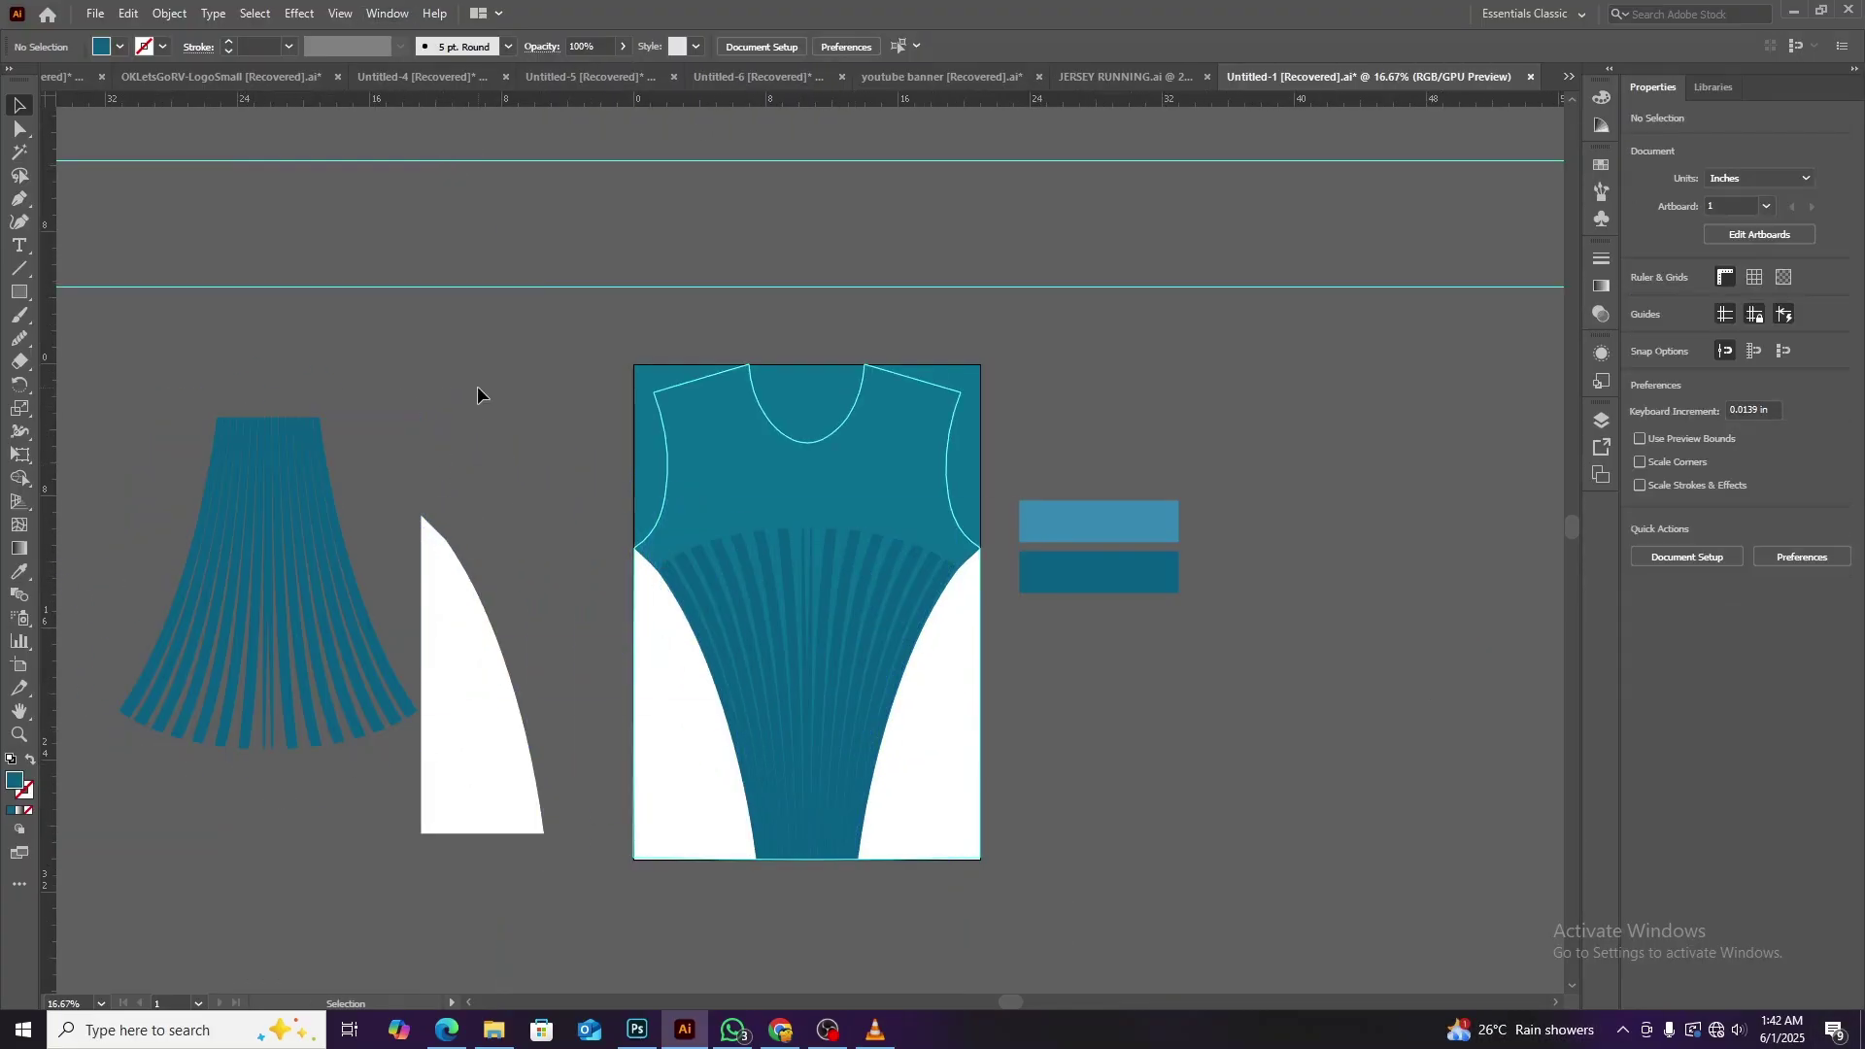
{"action": "scroll", "coordinate": [330, 609], "scroll_direction": "up", "scroll_amount": 3}
{"action": "left_click_drag", "start_coordinate": [331, 609], "coordinate": [870, 374]}
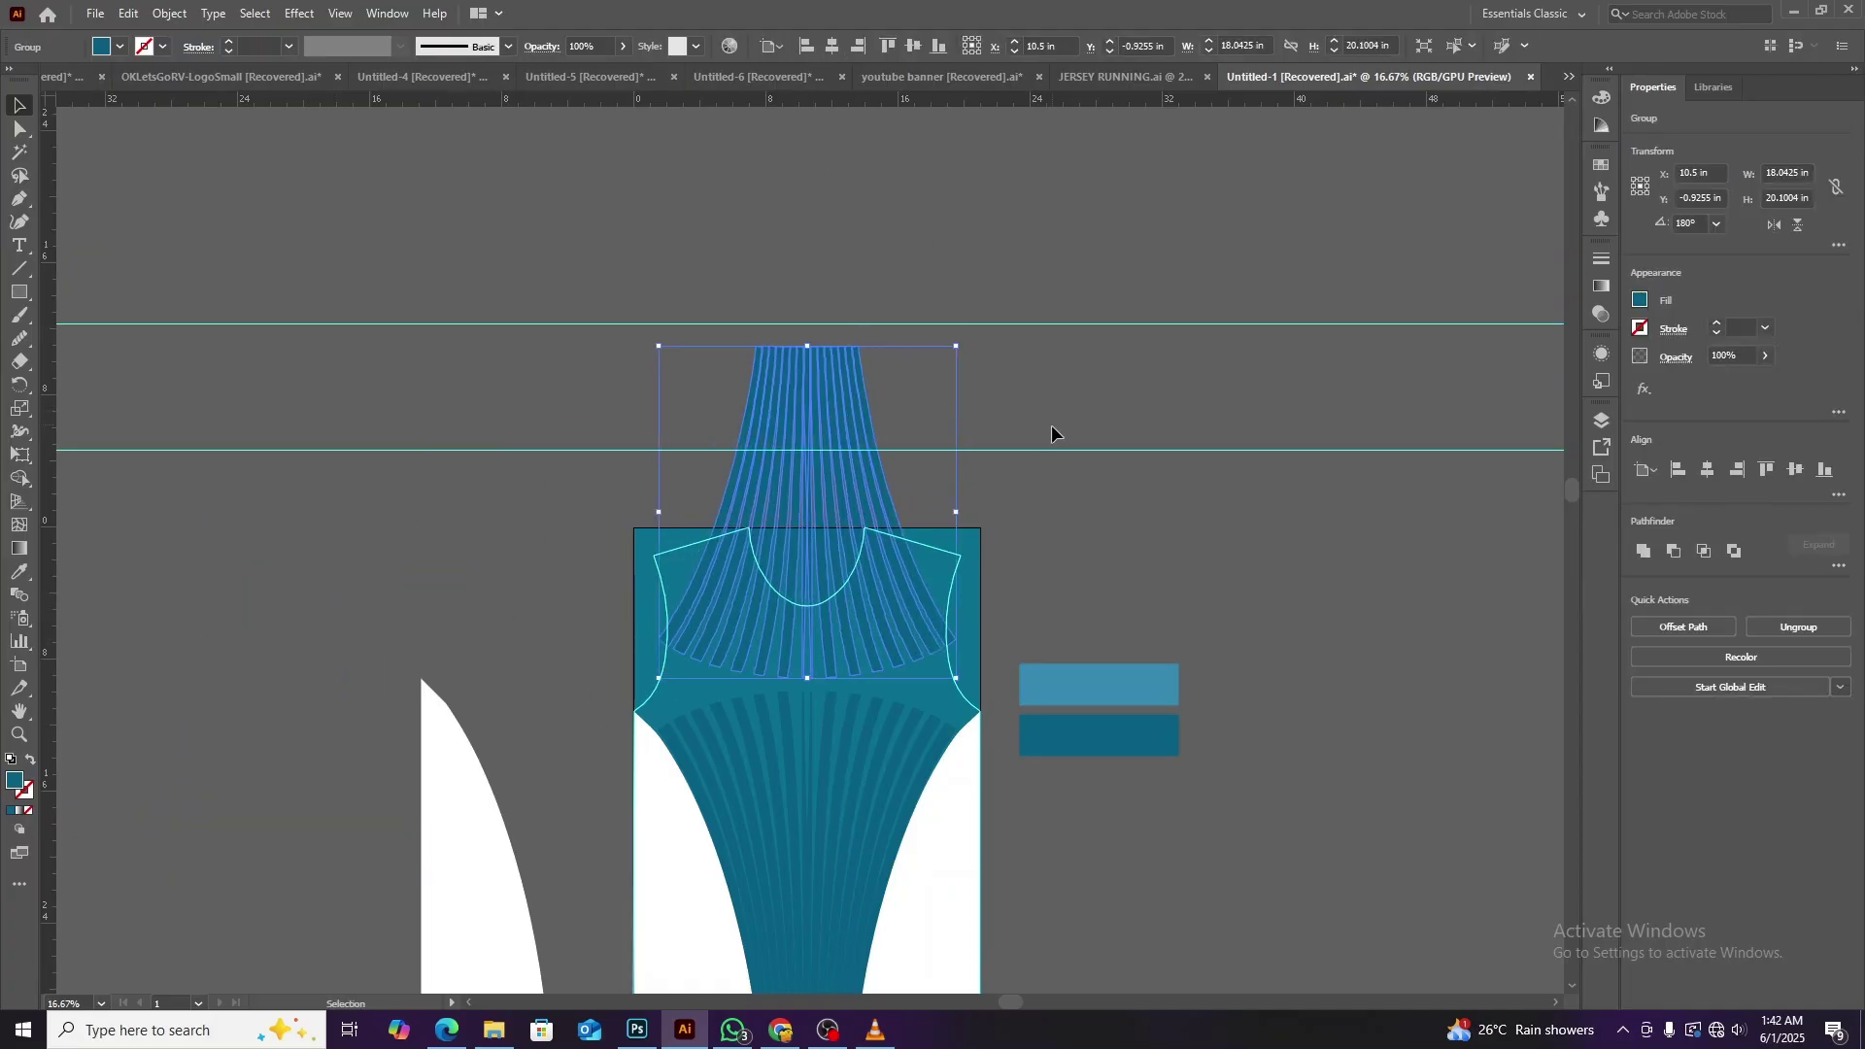
{"action": "left_click", "coordinate": [1107, 524]}
Move the colour swatches aside and stretch the flipped fan out to both shirt edges.
{"action": "mouse_move", "coordinate": [1111, 630]}
{"action": "left_mouse_down"}
{"action": "mouse_move", "coordinate": [1185, 729]}
{"action": "mouse_move", "coordinate": [1351, 651]}
{"action": "left_mouse_up"}
{"action": "left_click", "coordinate": [1168, 812]}
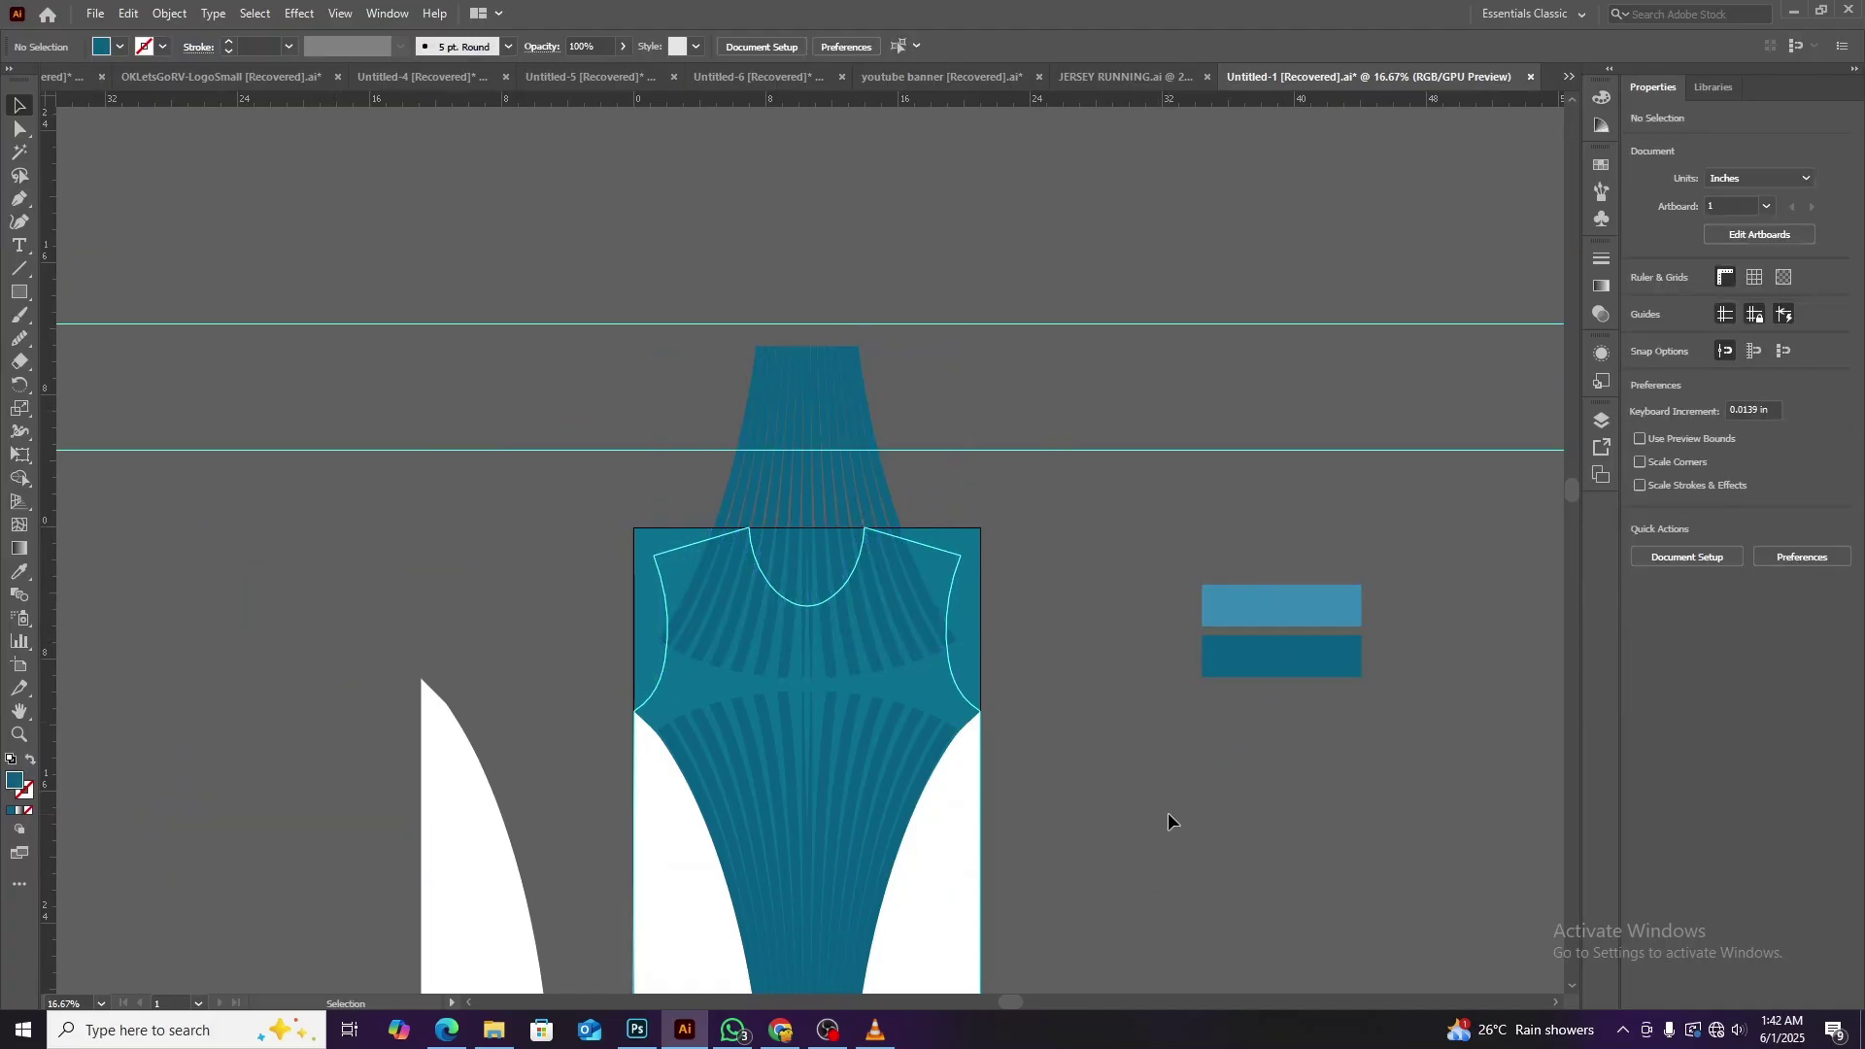
{"action": "scroll", "coordinate": [1168, 812], "scroll_direction": "up", "scroll_amount": 2}
{"action": "scroll", "coordinate": [1129, 527], "scroll_direction": "up", "scroll_amount": 3}
{"action": "scroll", "coordinate": [1129, 527], "scroll_direction": "up", "scroll_amount": 3}
{"action": "left_click_drag", "start_coordinate": [825, 169], "coordinate": [829, 501]}
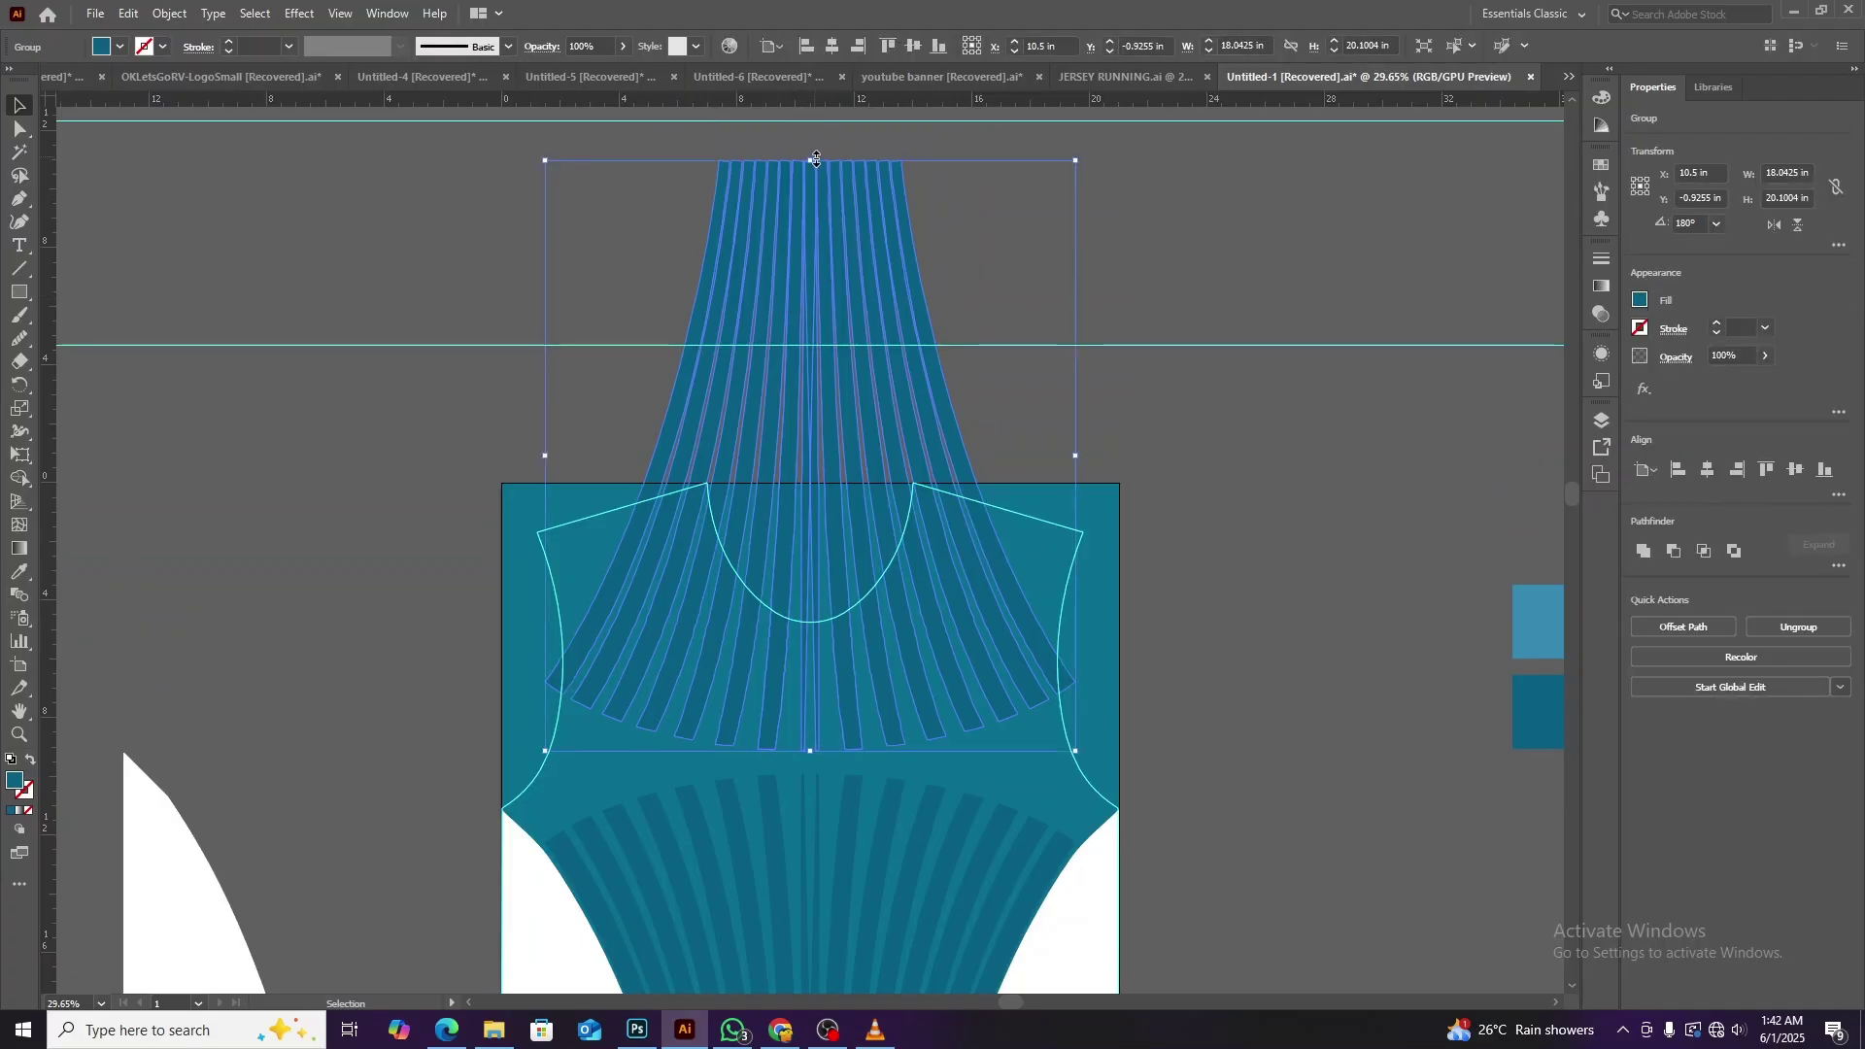
{"action": "left_click_drag", "start_coordinate": [1076, 618], "coordinate": [1120, 618]}
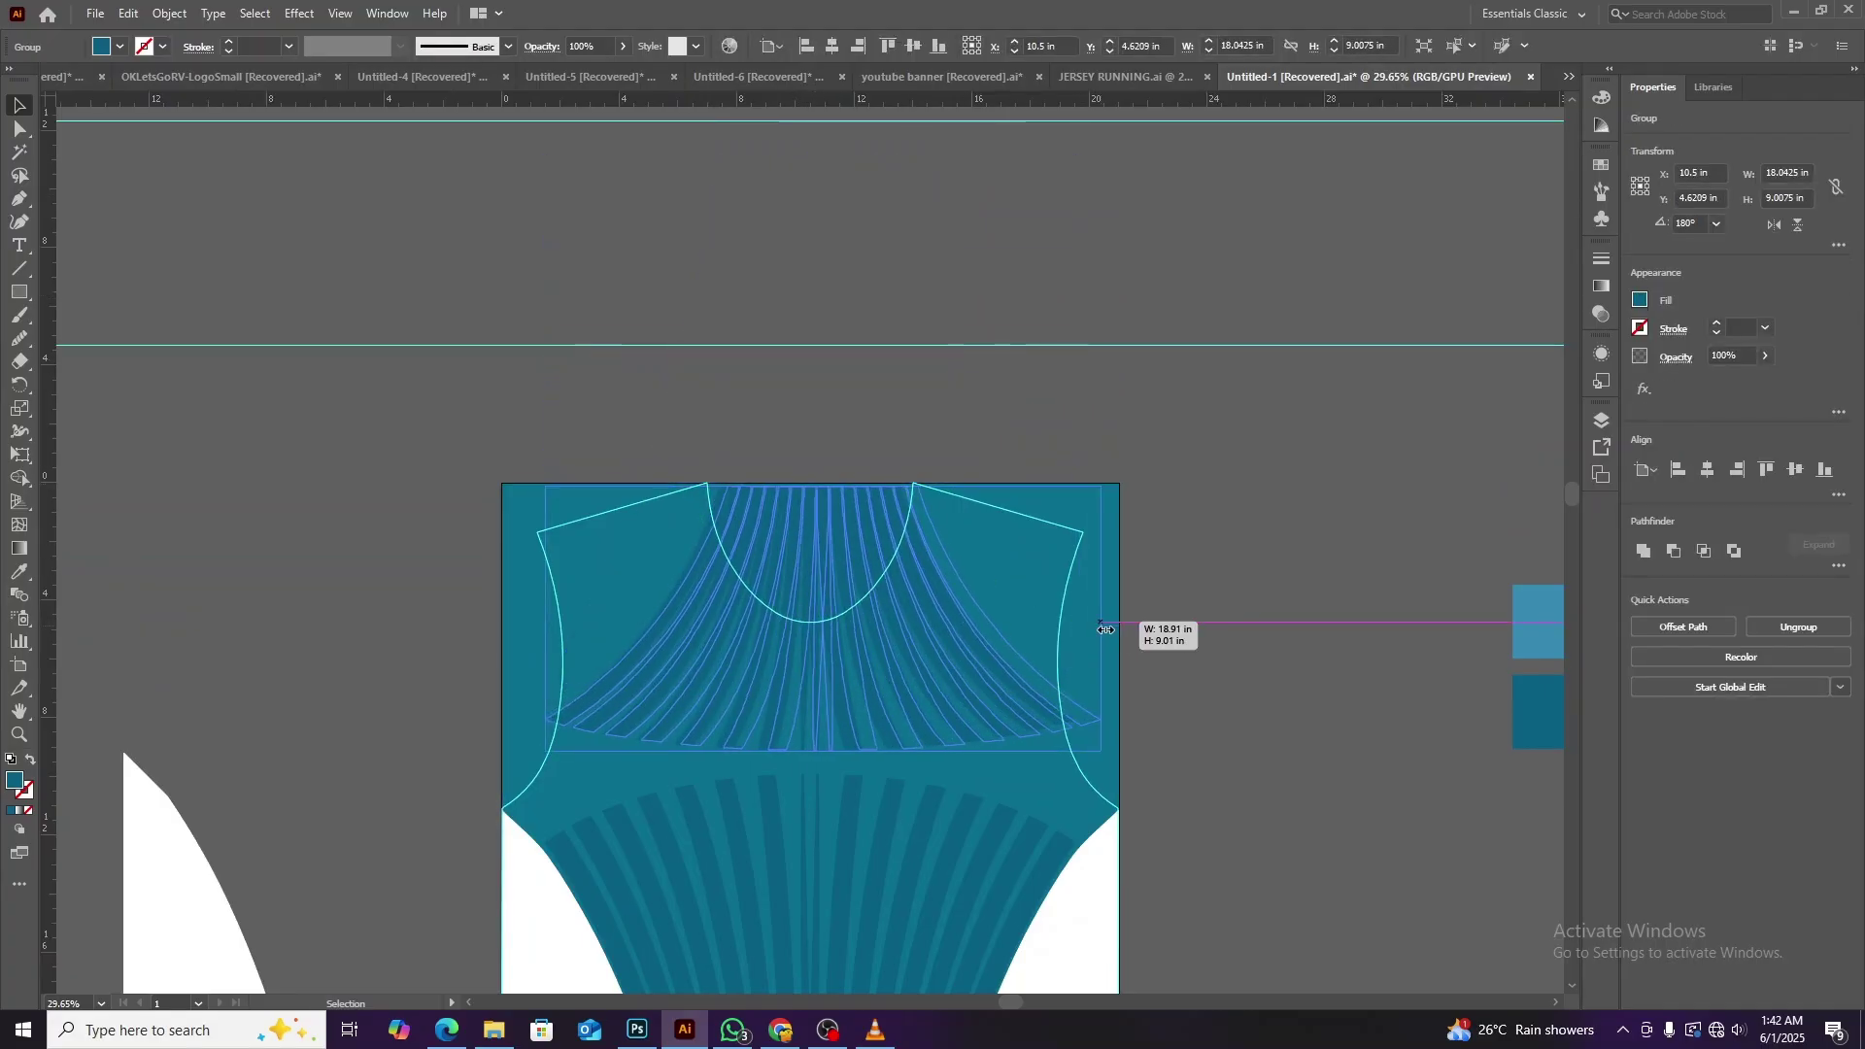
{"action": "left_click_drag", "start_coordinate": [545, 618], "coordinate": [502, 618]}
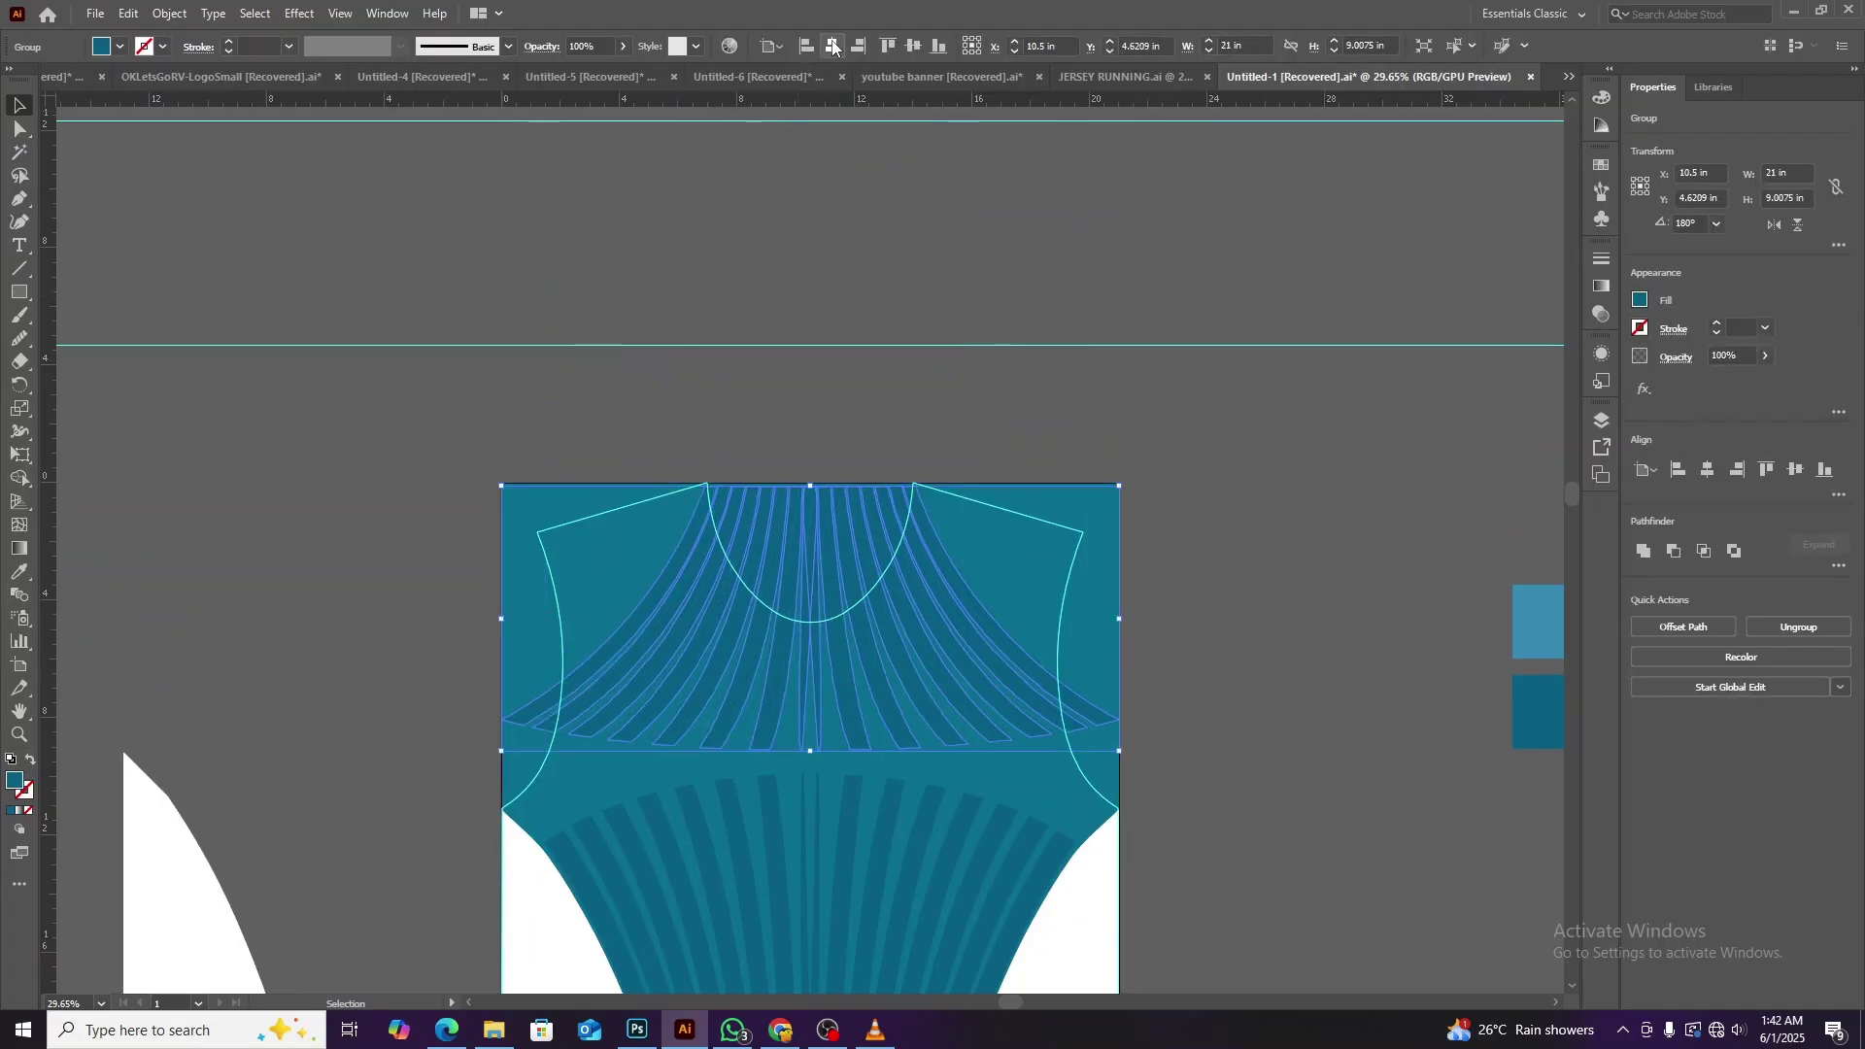
Try shifting the upper stripe fan right, undo it, and reselect the fan.
{"action": "scroll", "coordinate": [1306, 698], "scroll_direction": "down", "scroll_amount": 3}
{"action": "left_click", "coordinate": [1306, 698]}
{"action": "scroll", "coordinate": [1302, 700], "scroll_direction": "down", "scroll_amount": 1}
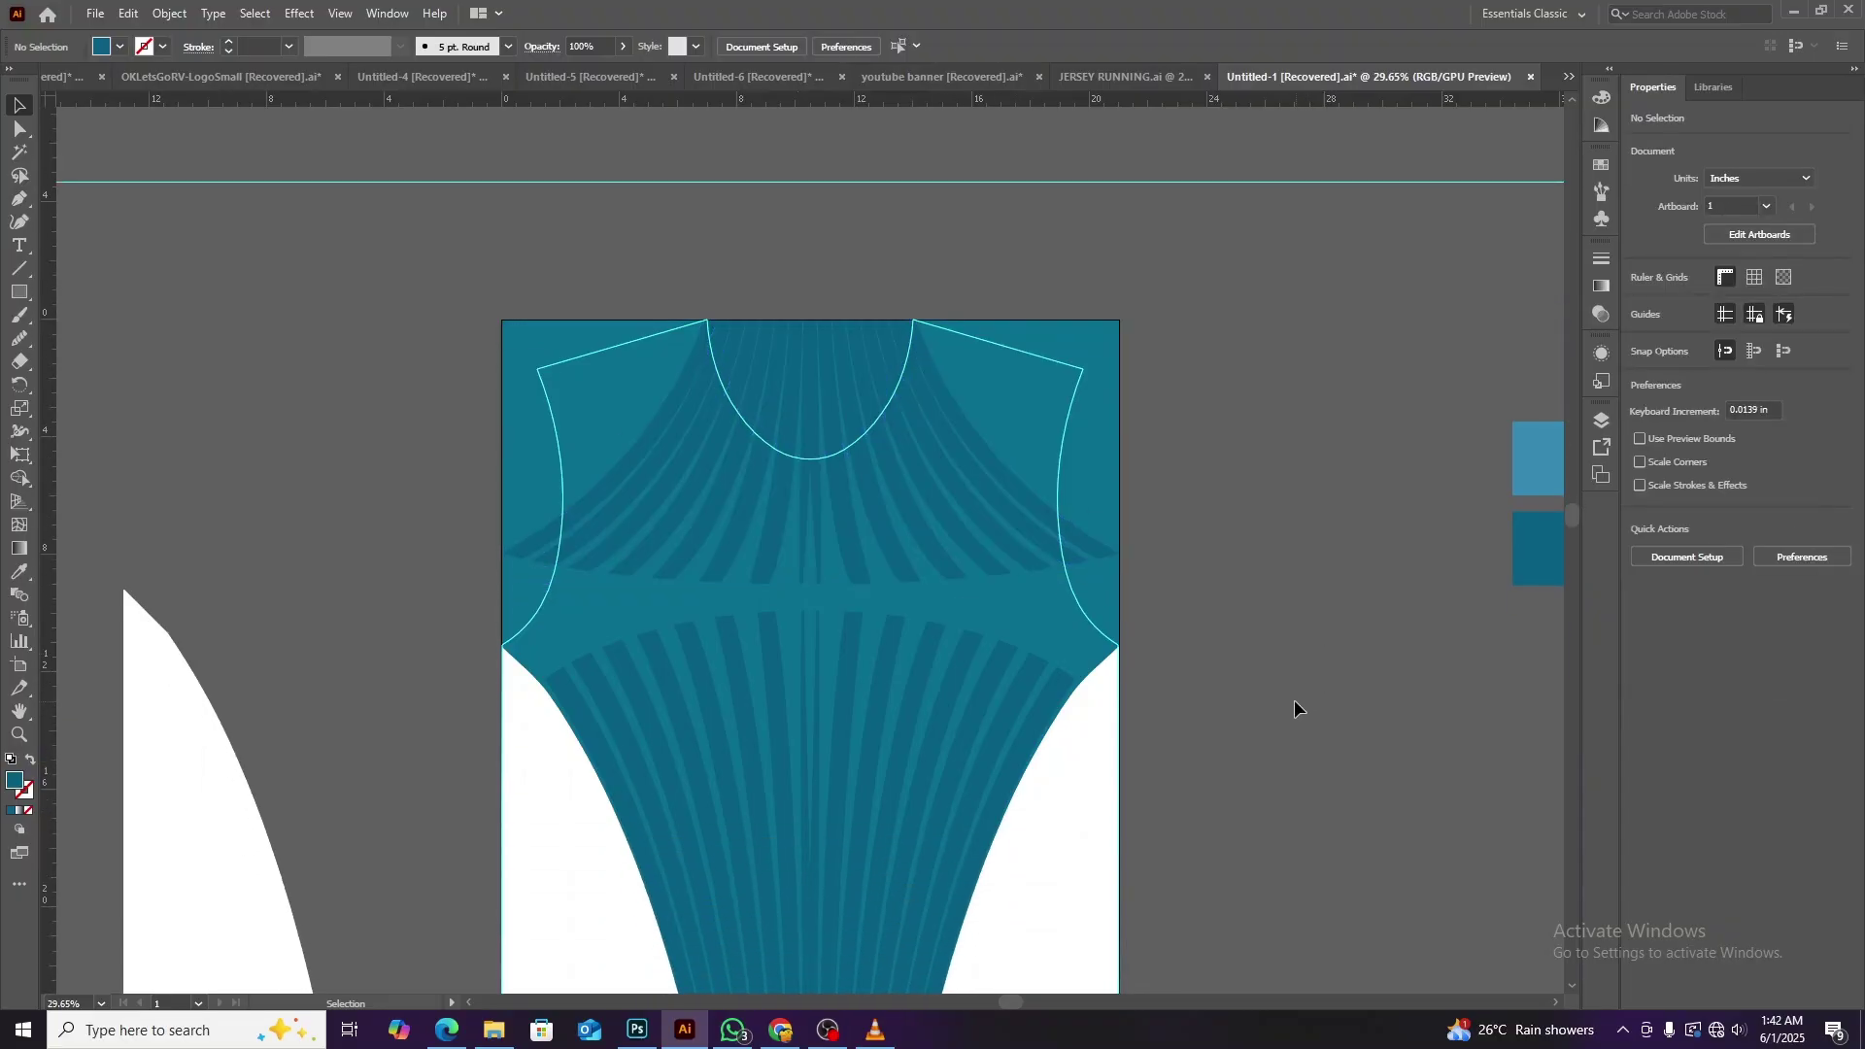
{"action": "left_click_drag", "start_coordinate": [1000, 530], "coordinate": [1111, 533]}
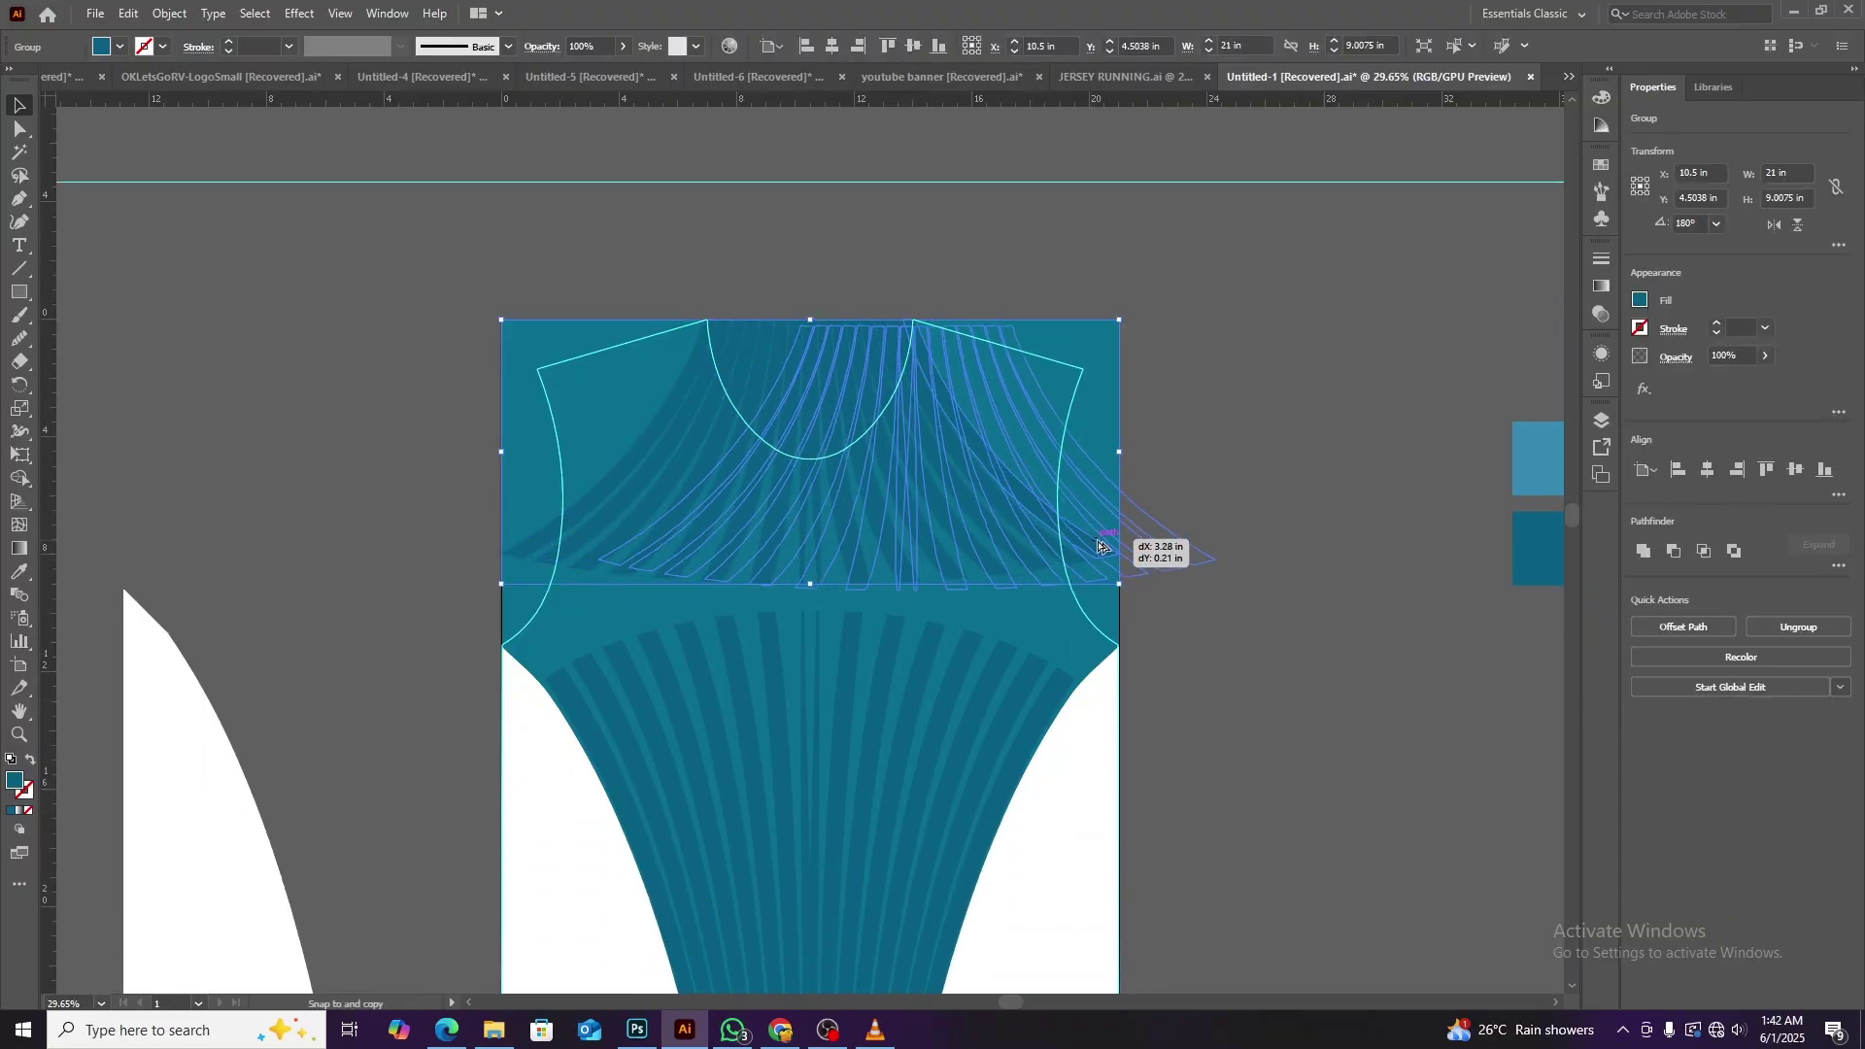
{"action": "key", "text": "ctrl+z"}
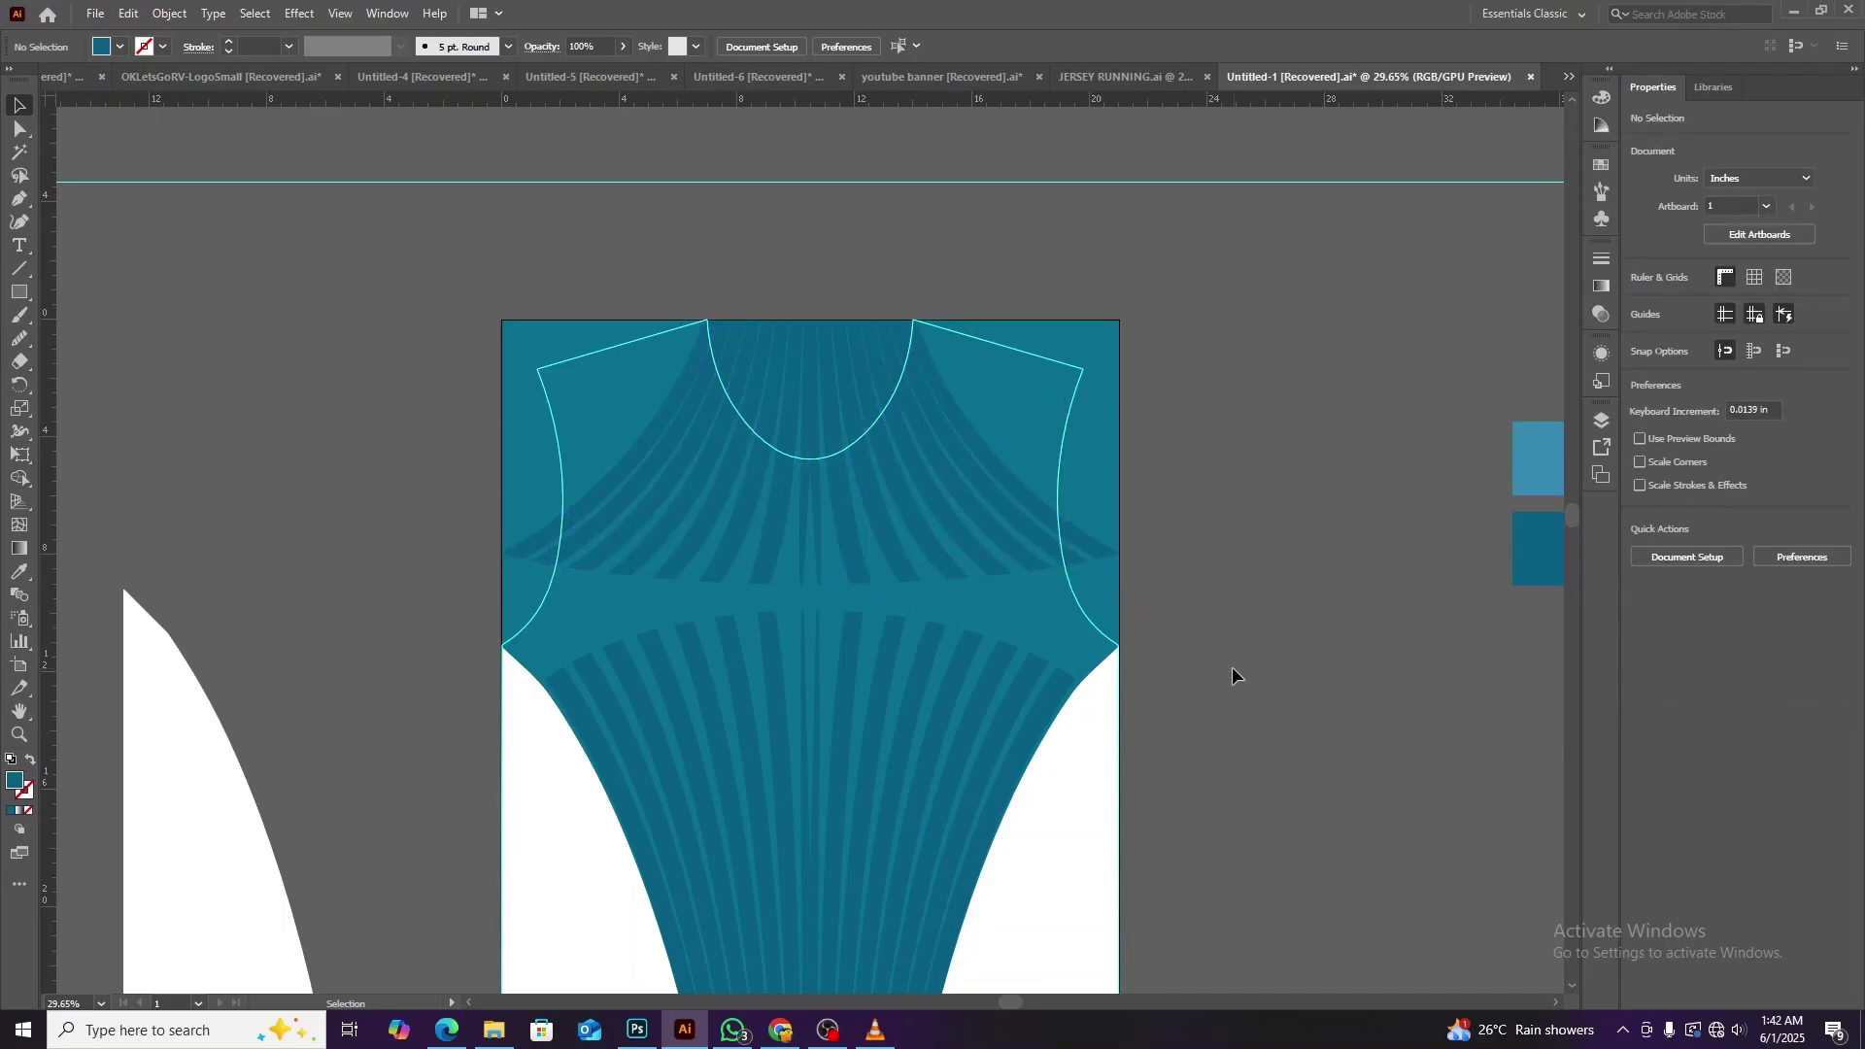
{"action": "left_click", "coordinate": [947, 573]}
Recolour the upper stripe fan with an eyedropper-sampled softer teal and check it in the Color Picker.
{"action": "left_click", "coordinate": [1221, 486]}
{"action": "left_click", "coordinate": [810, 544]}
{"action": "left_click", "coordinate": [479, 604]}
{"action": "left_click", "coordinate": [687, 550]}
{"action": "key", "text": "i"}
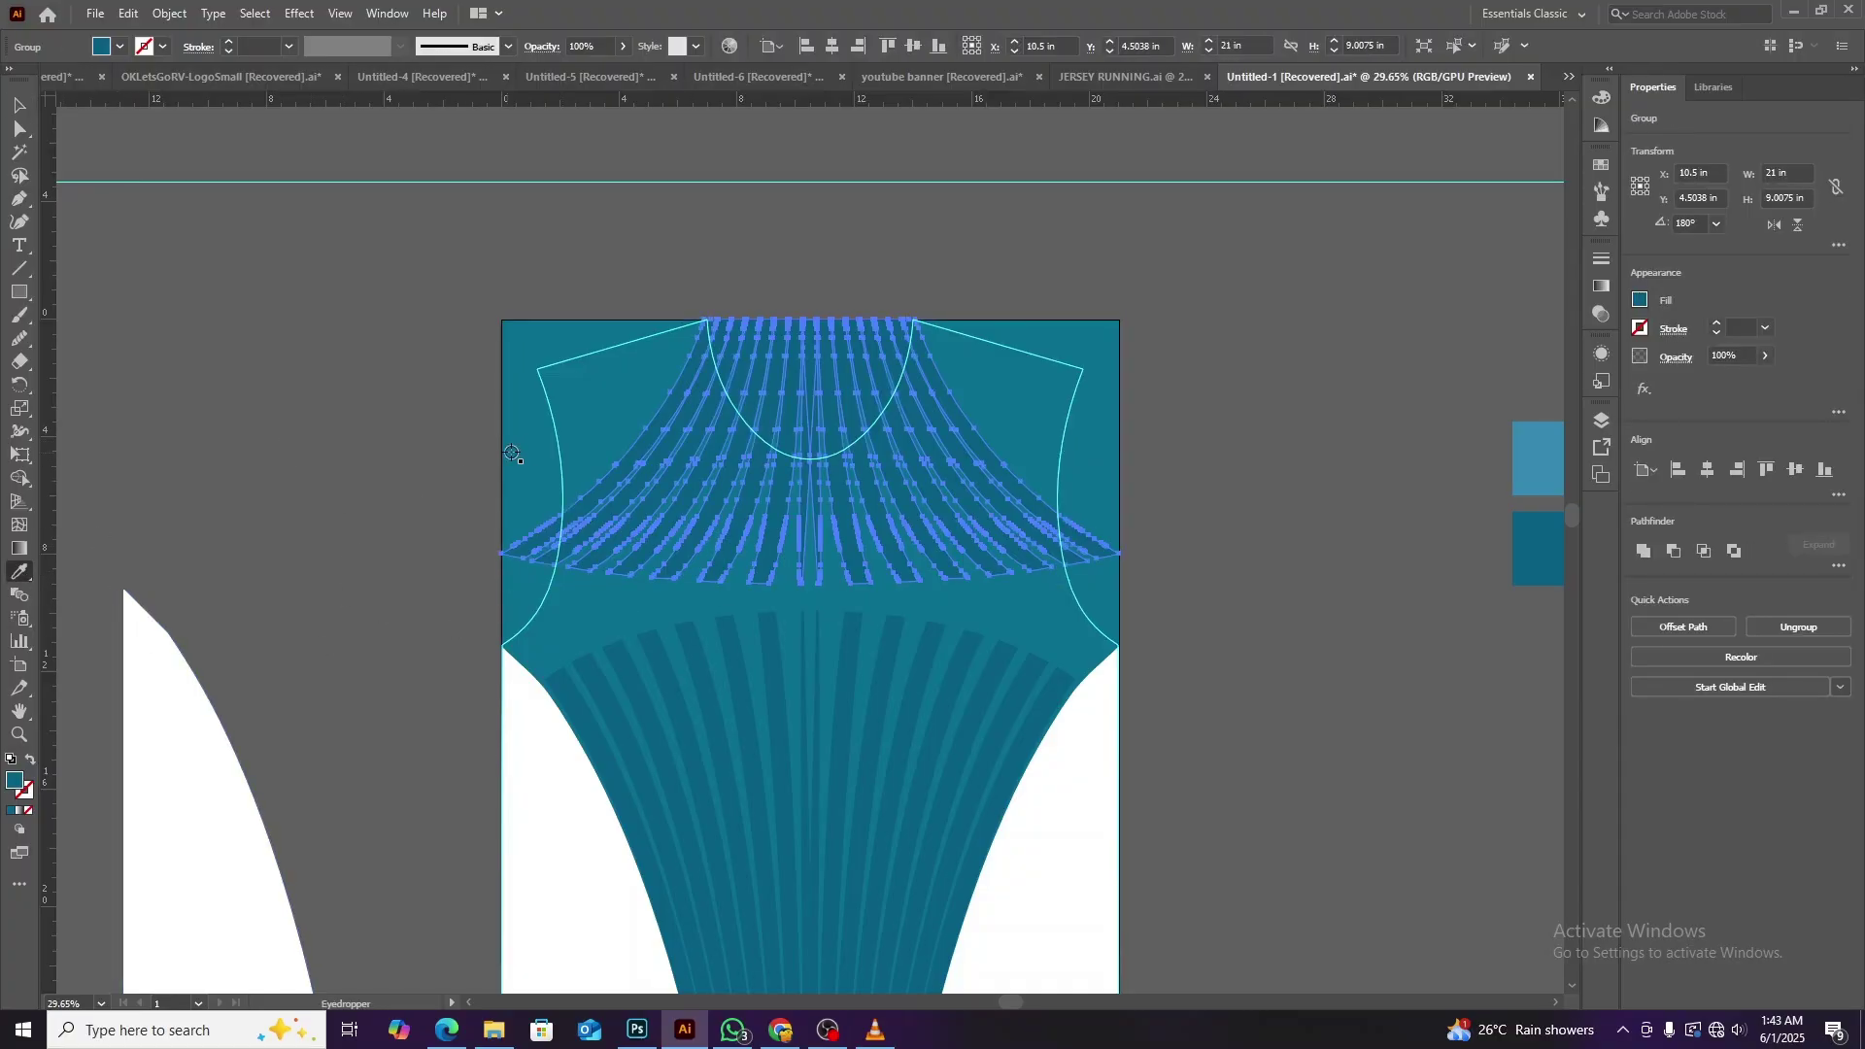
{"action": "double_click", "coordinate": [16, 784]}
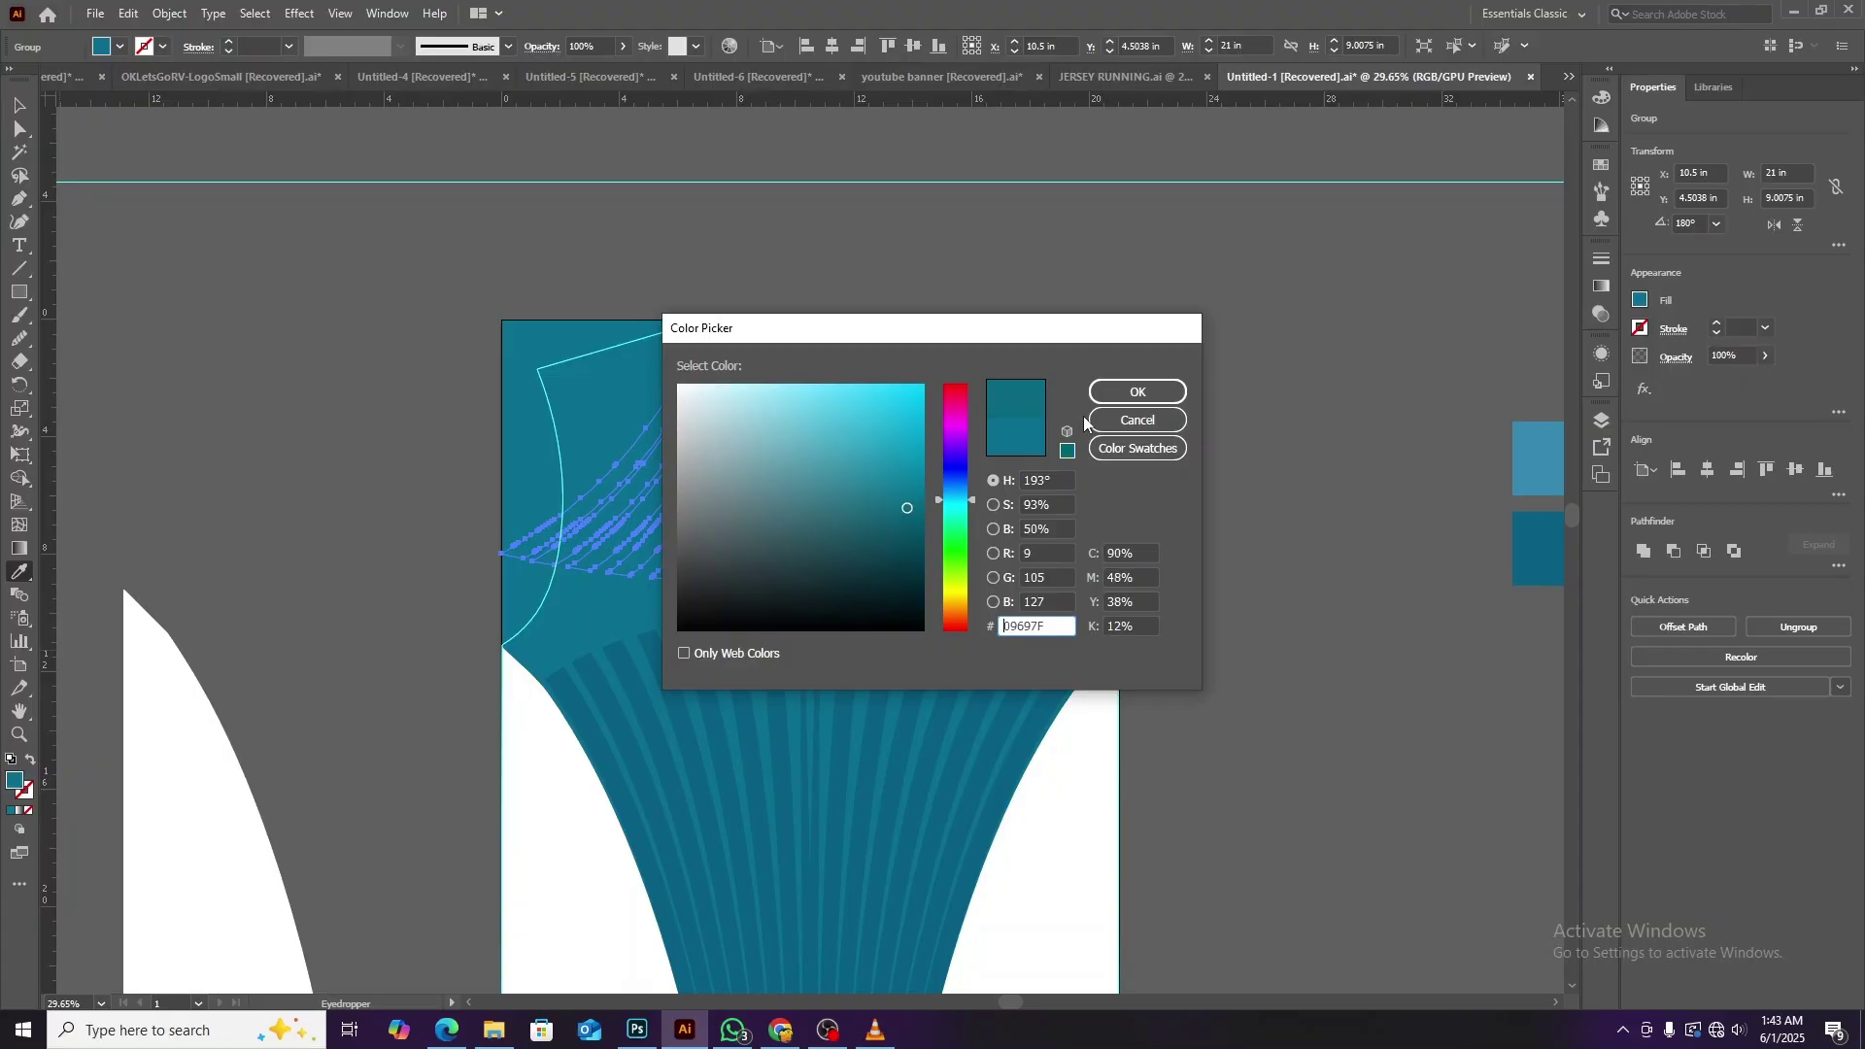
{"action": "left_click", "coordinate": [1138, 391]}
Reselect the upper stripe fan and recheck its fill colour, leaving it unchanged.
{"action": "key", "text": "v"}
{"action": "left_click", "coordinate": [146, 291]}
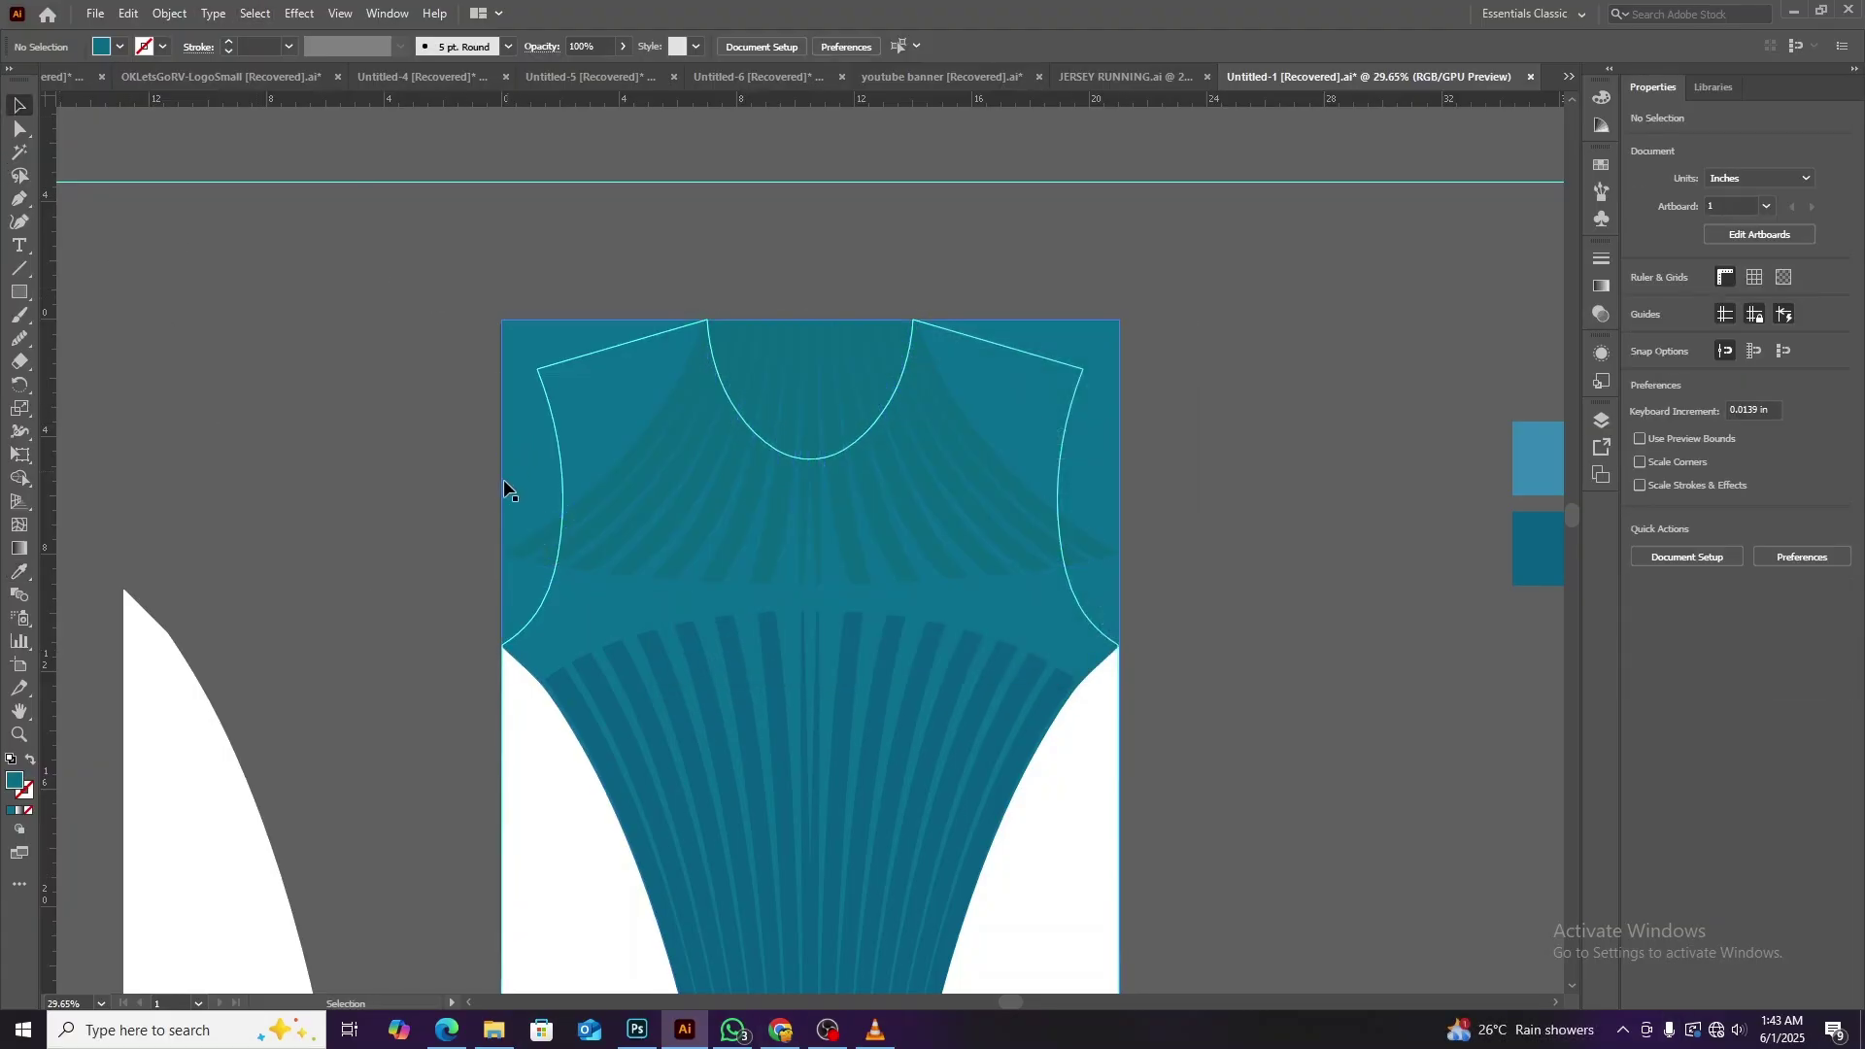
{"action": "left_click", "coordinate": [544, 544]}
{"action": "double_click", "coordinate": [14, 782]}
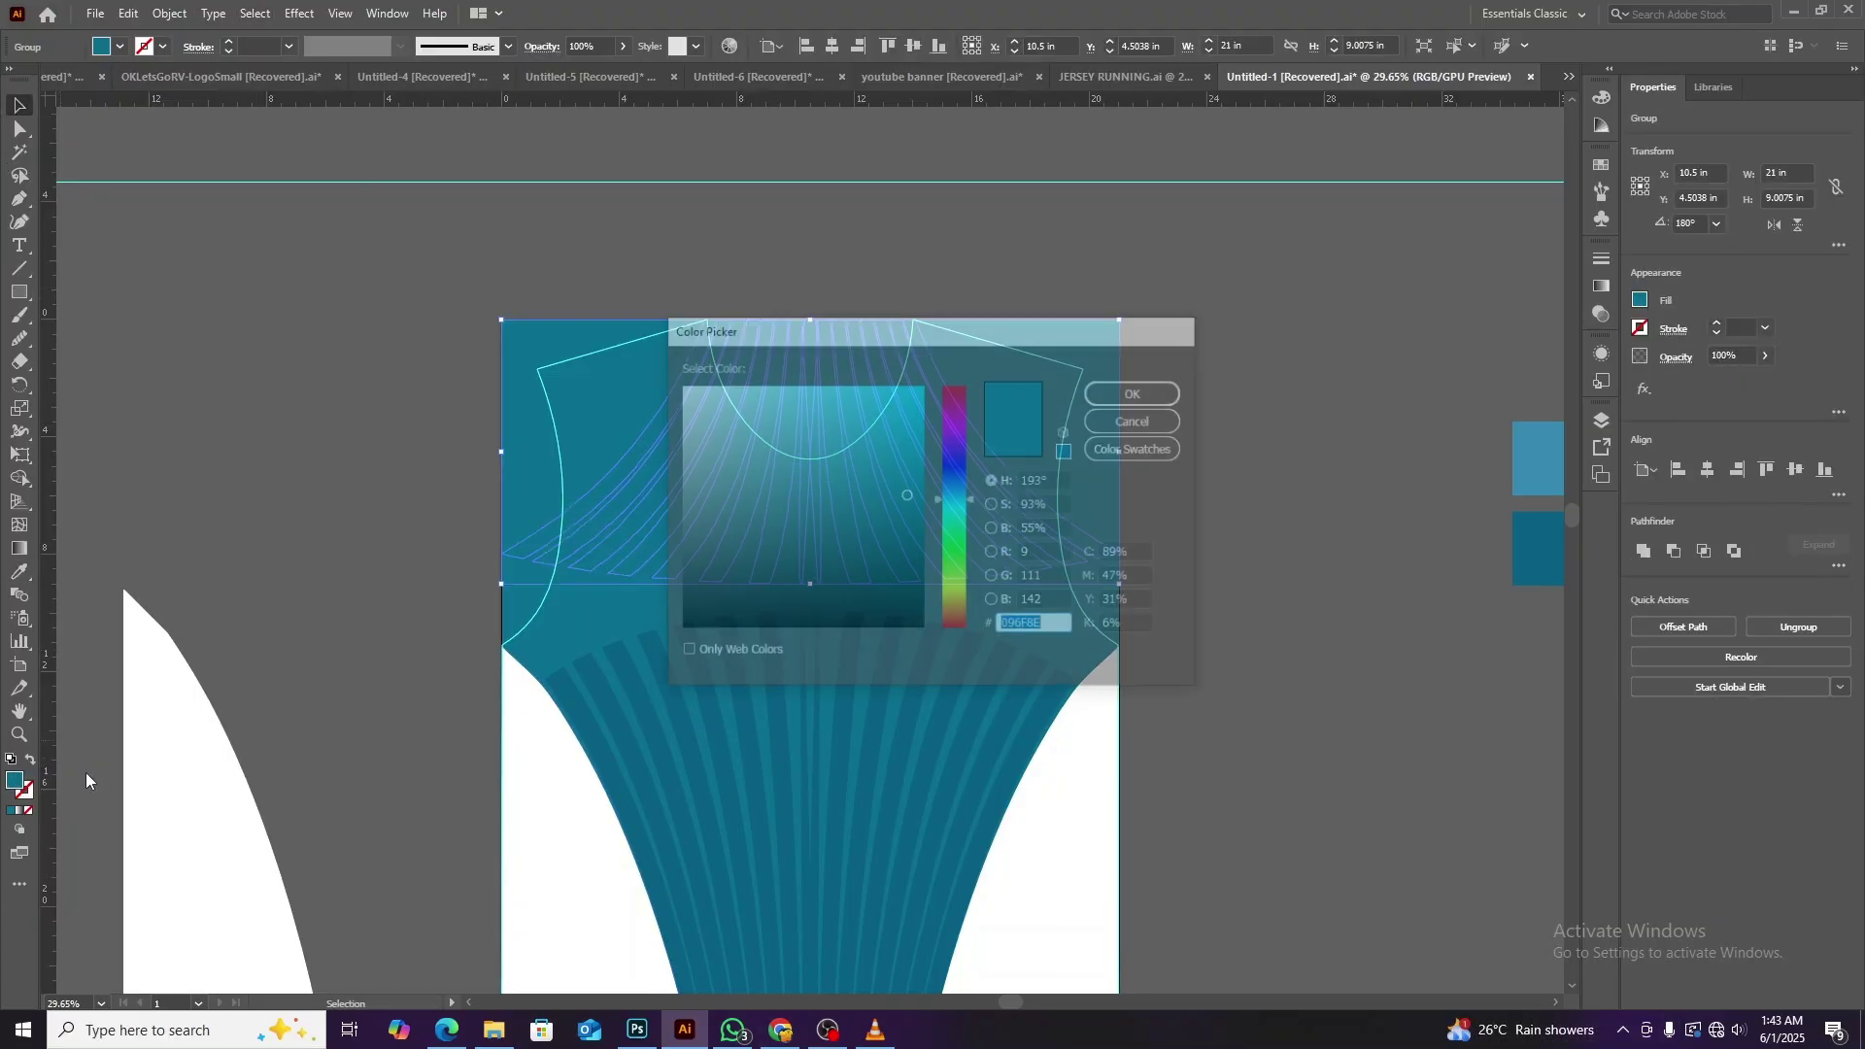
{"action": "key", "text": "Return"}
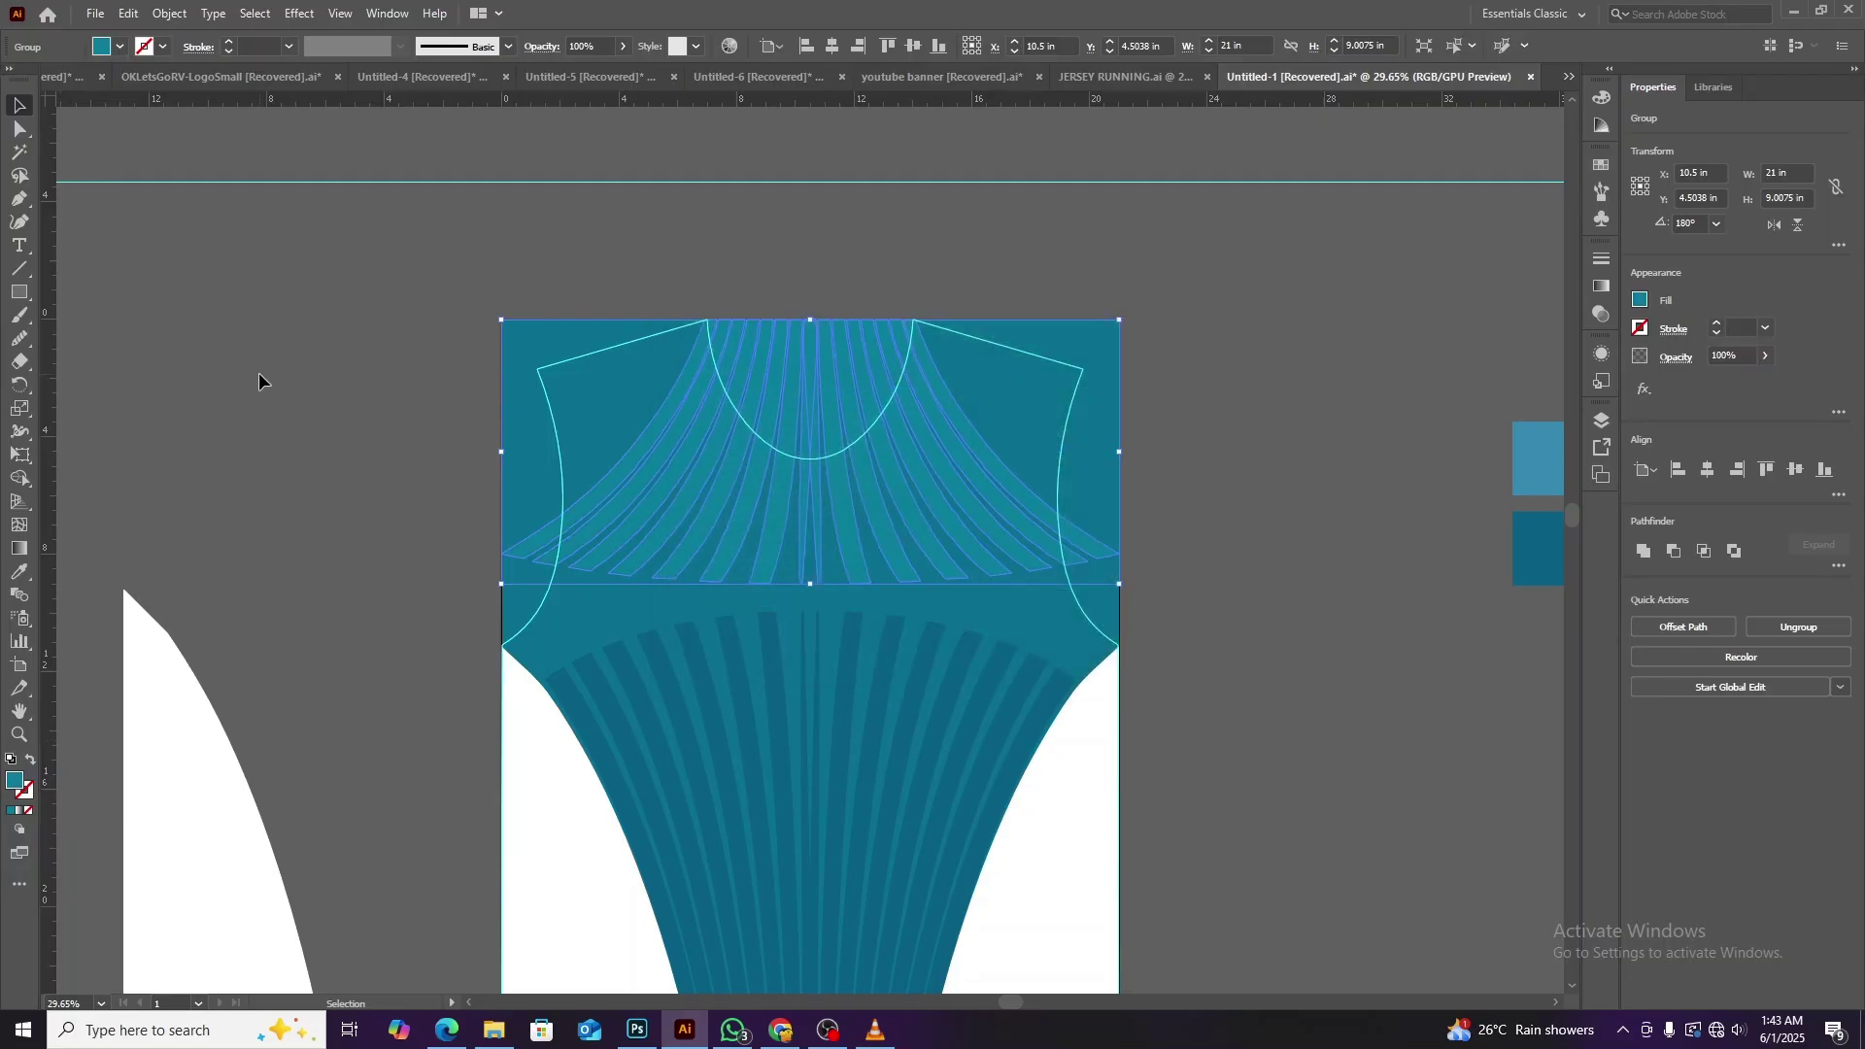
{"action": "left_click", "coordinate": [282, 403]}
{"action": "scroll", "coordinate": [284, 399], "scroll_direction": "down", "scroll_amount": 3}
Paste the red reference jersey image and place it left of the shirt artwork.
{"action": "key", "text": "ctrl+minus"}
{"action": "key", "text": "ctrl+minus"}
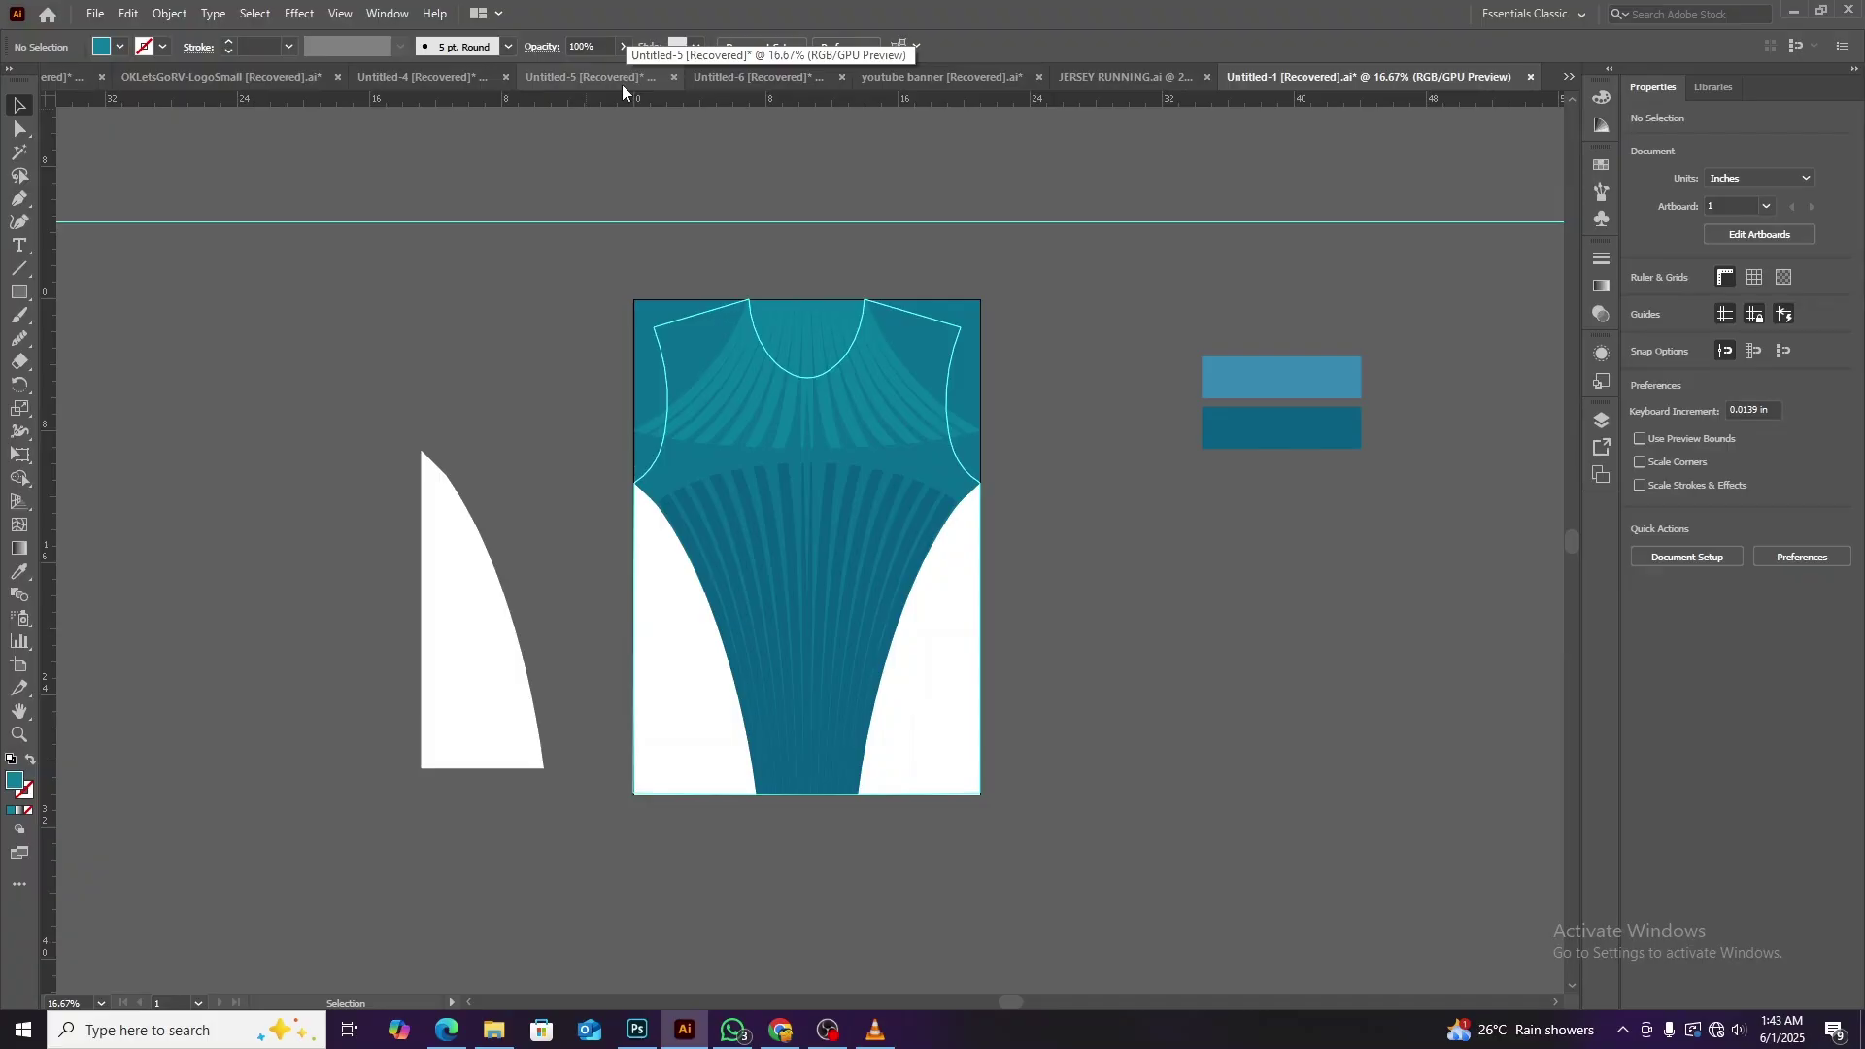
{"action": "key", "text": "ctrl+v"}
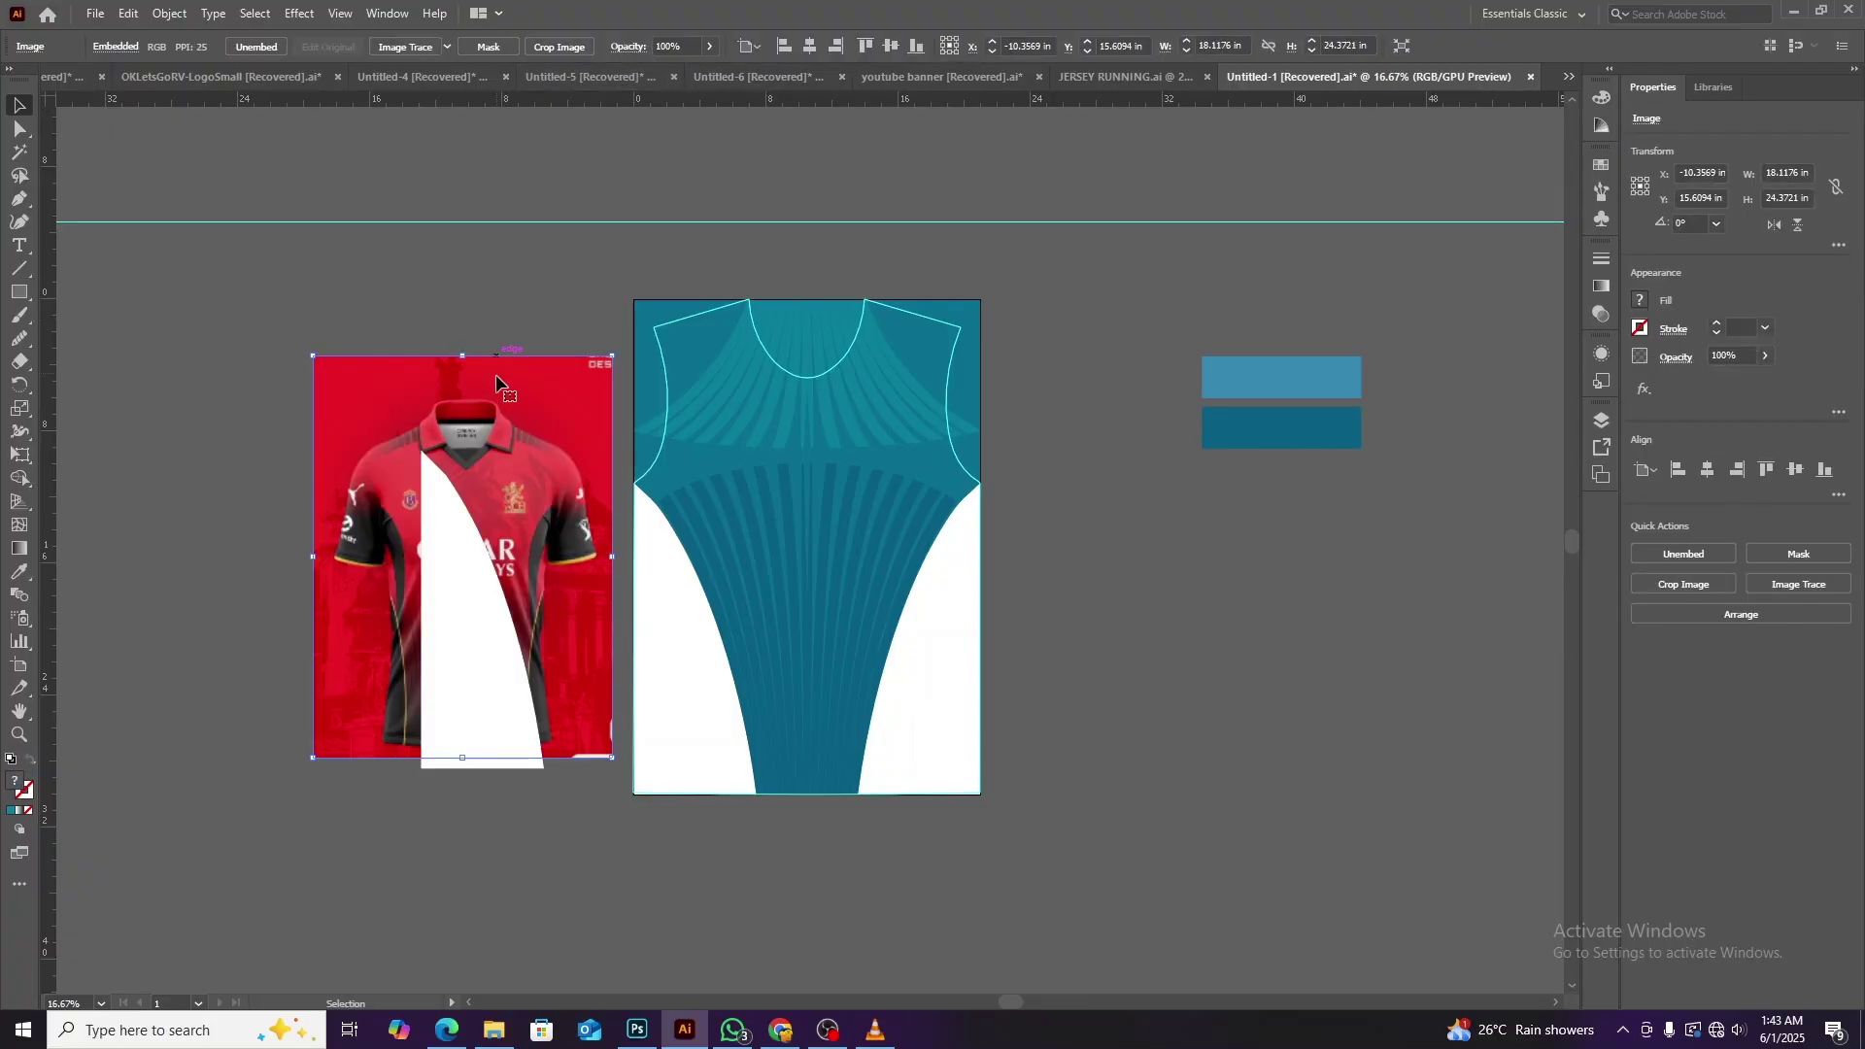
{"action": "left_click_drag", "start_coordinate": [466, 544], "coordinate": [272, 510]}
{"action": "left_click", "coordinate": [459, 369]}
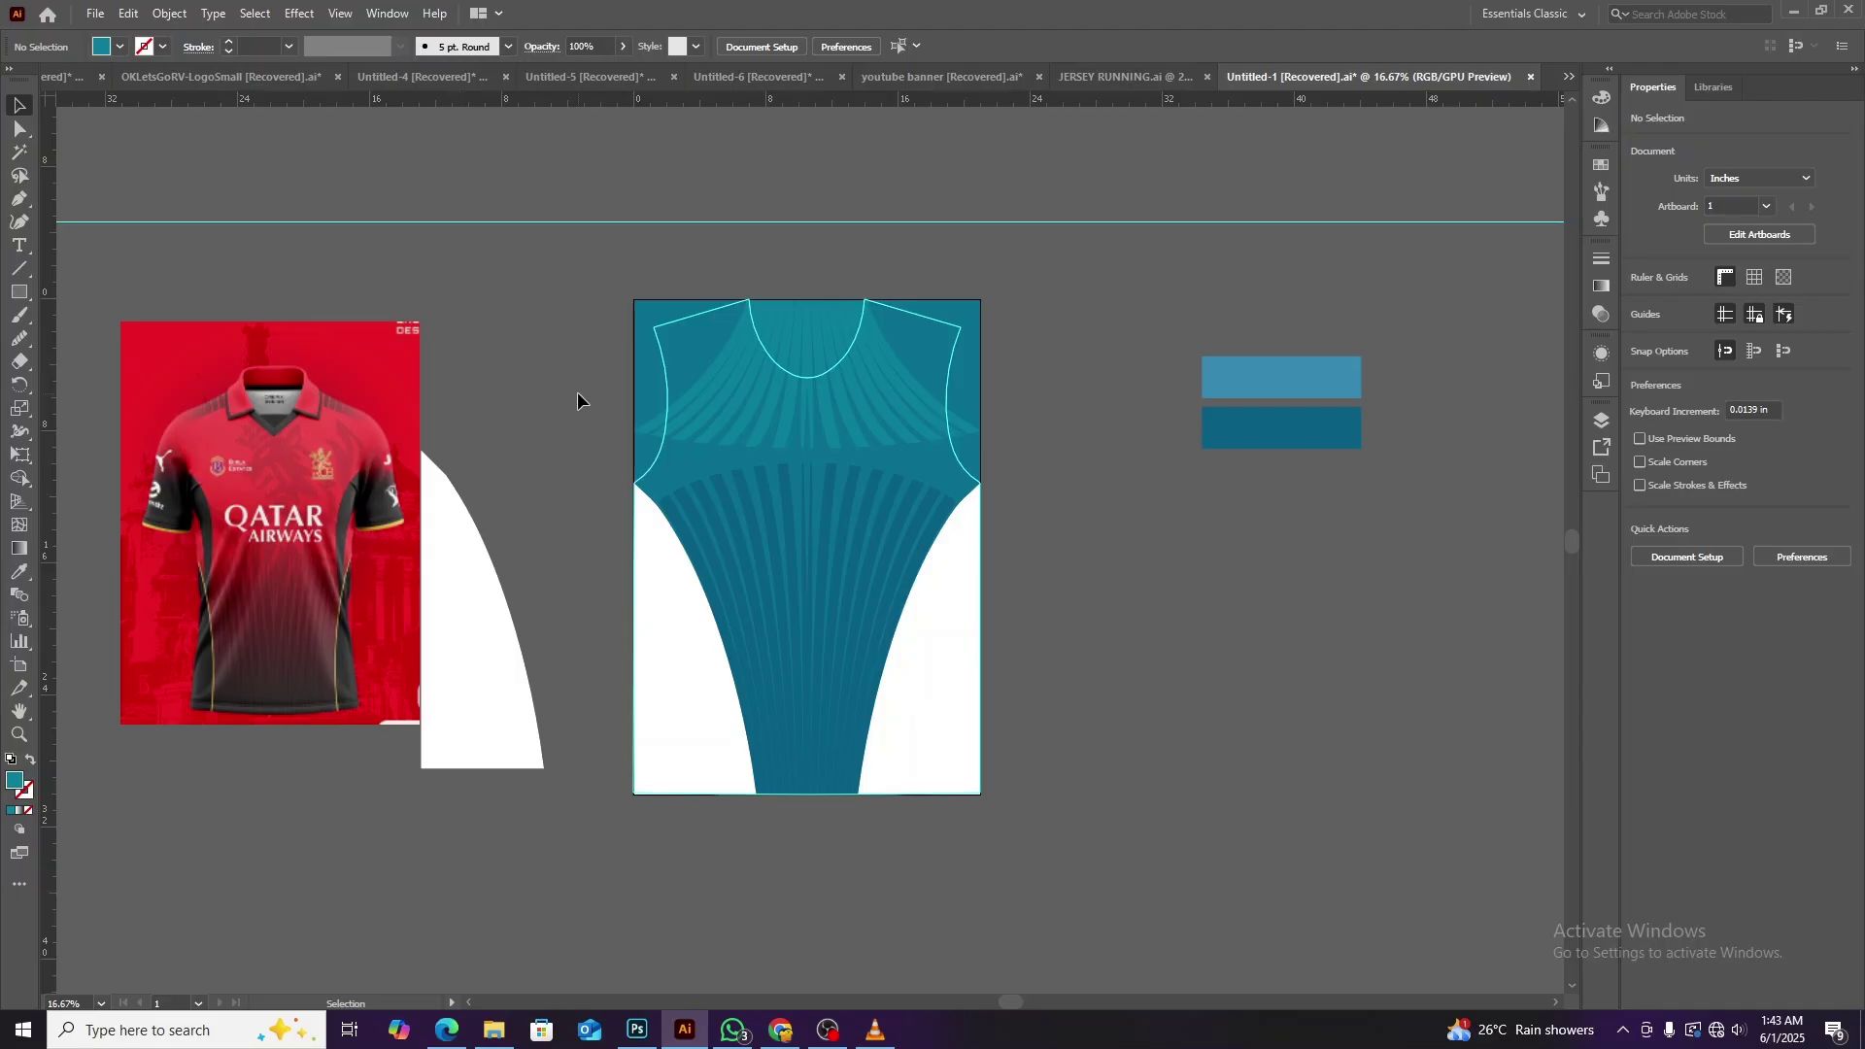
{"action": "key", "text": "ctrl+z"}
{"action": "key", "text": "ctrl+z"}
{"action": "key", "text": "ctrl+equal"}
Inset the right white shape with Offset Path and fill the offset shape with sampled teal.
{"action": "scroll", "coordinate": [1316, 457], "scroll_direction": "down", "scroll_amount": 2}
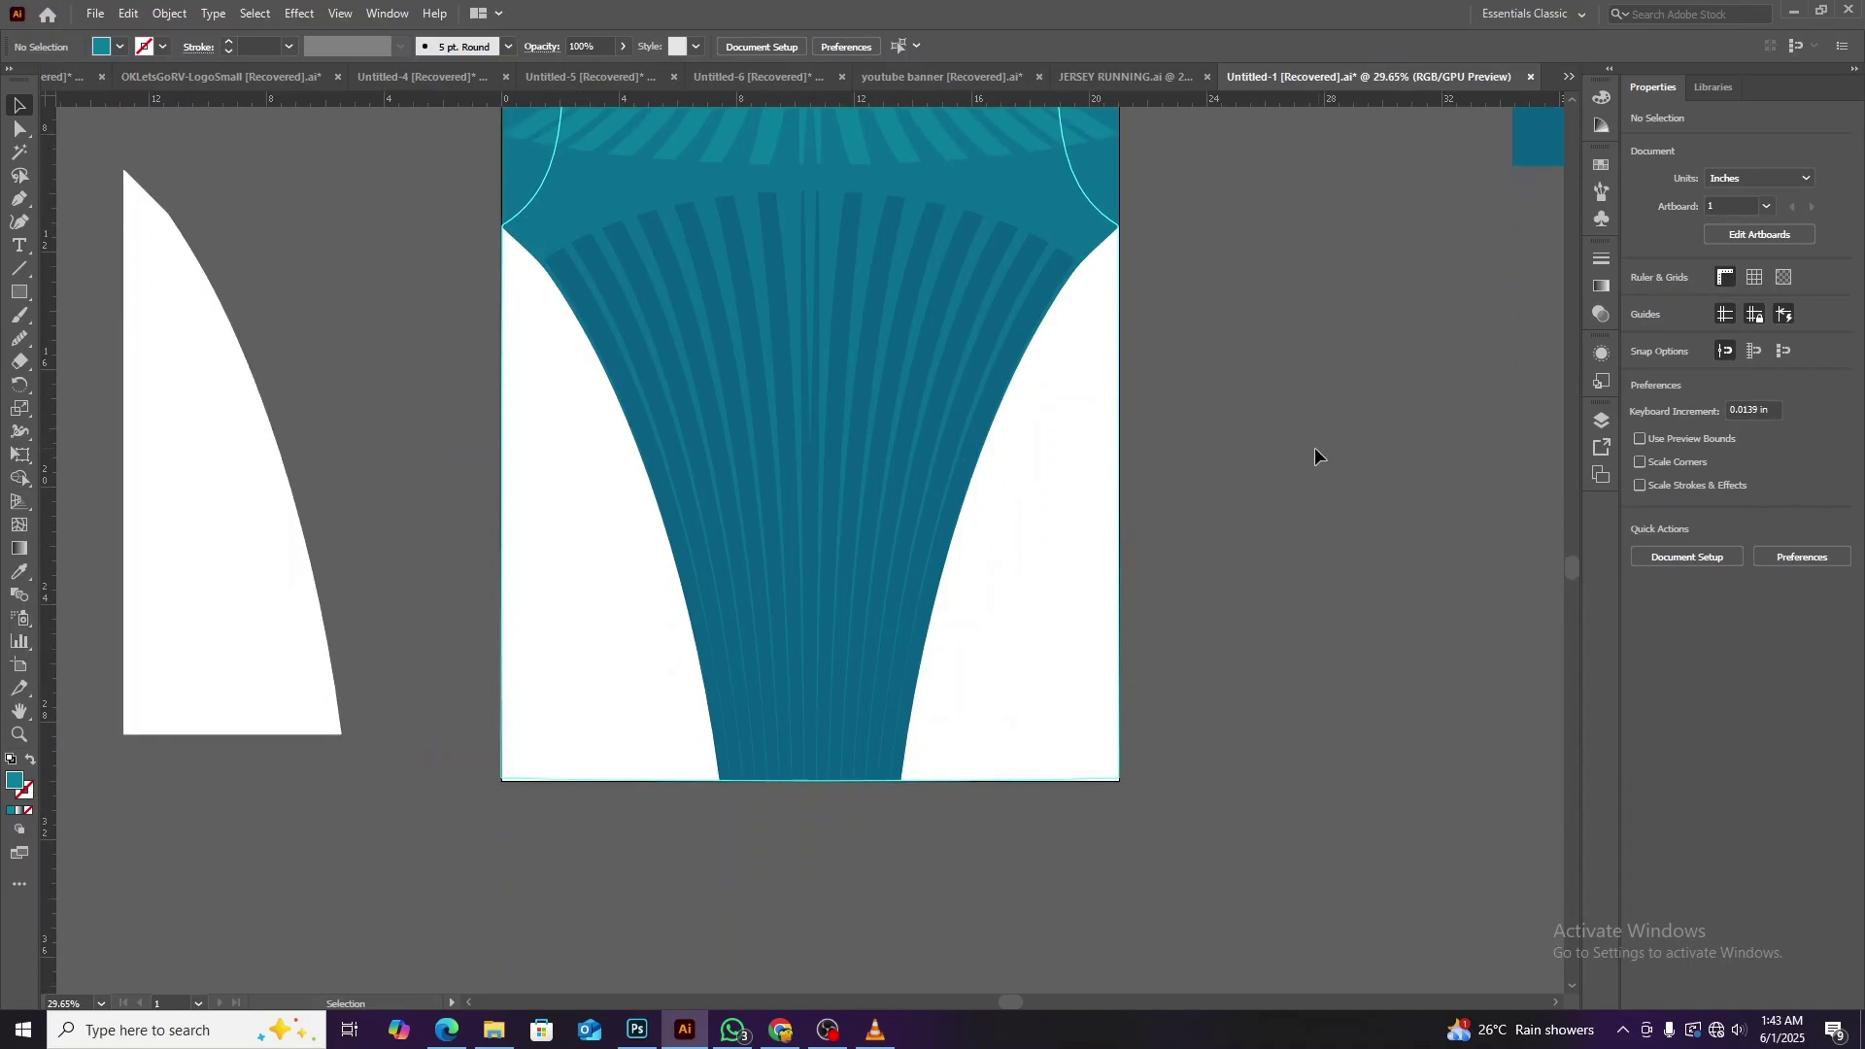
{"action": "left_click", "coordinate": [1062, 500]}
{"action": "left_click", "coordinate": [170, 14]}
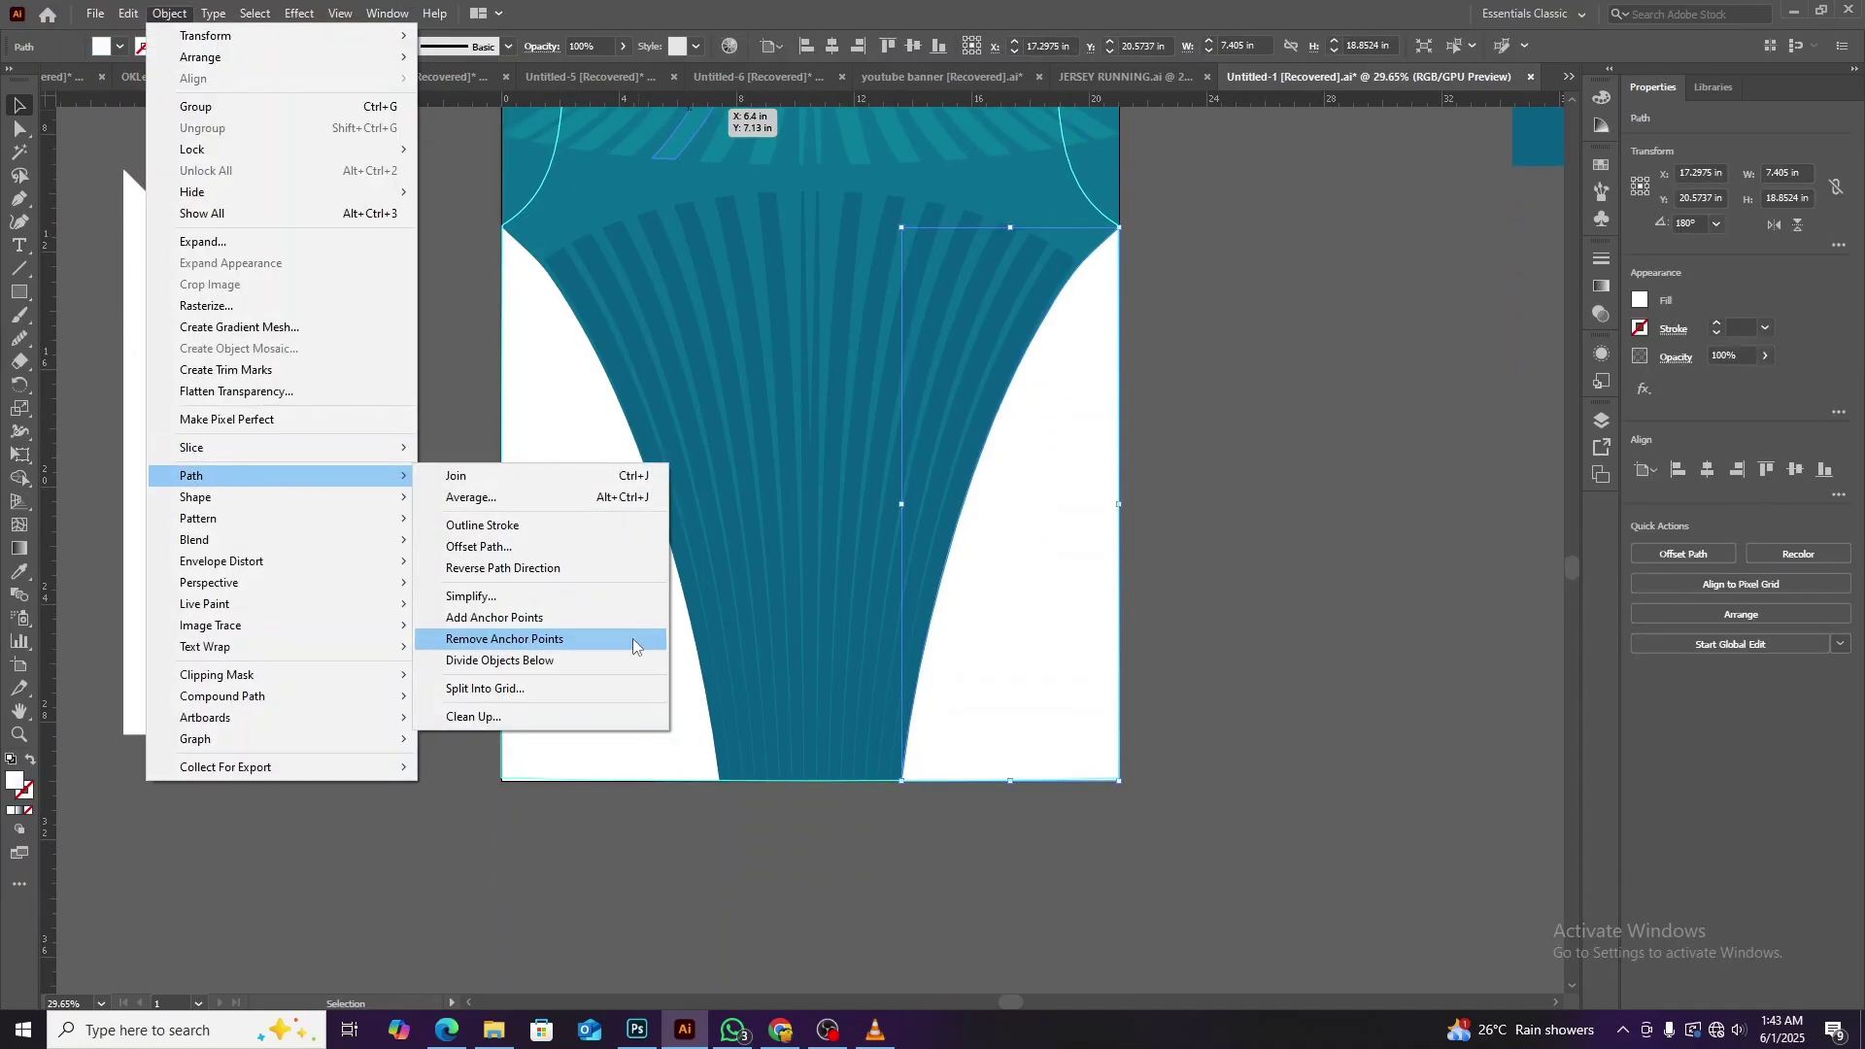
{"action": "left_click", "coordinate": [583, 547]}
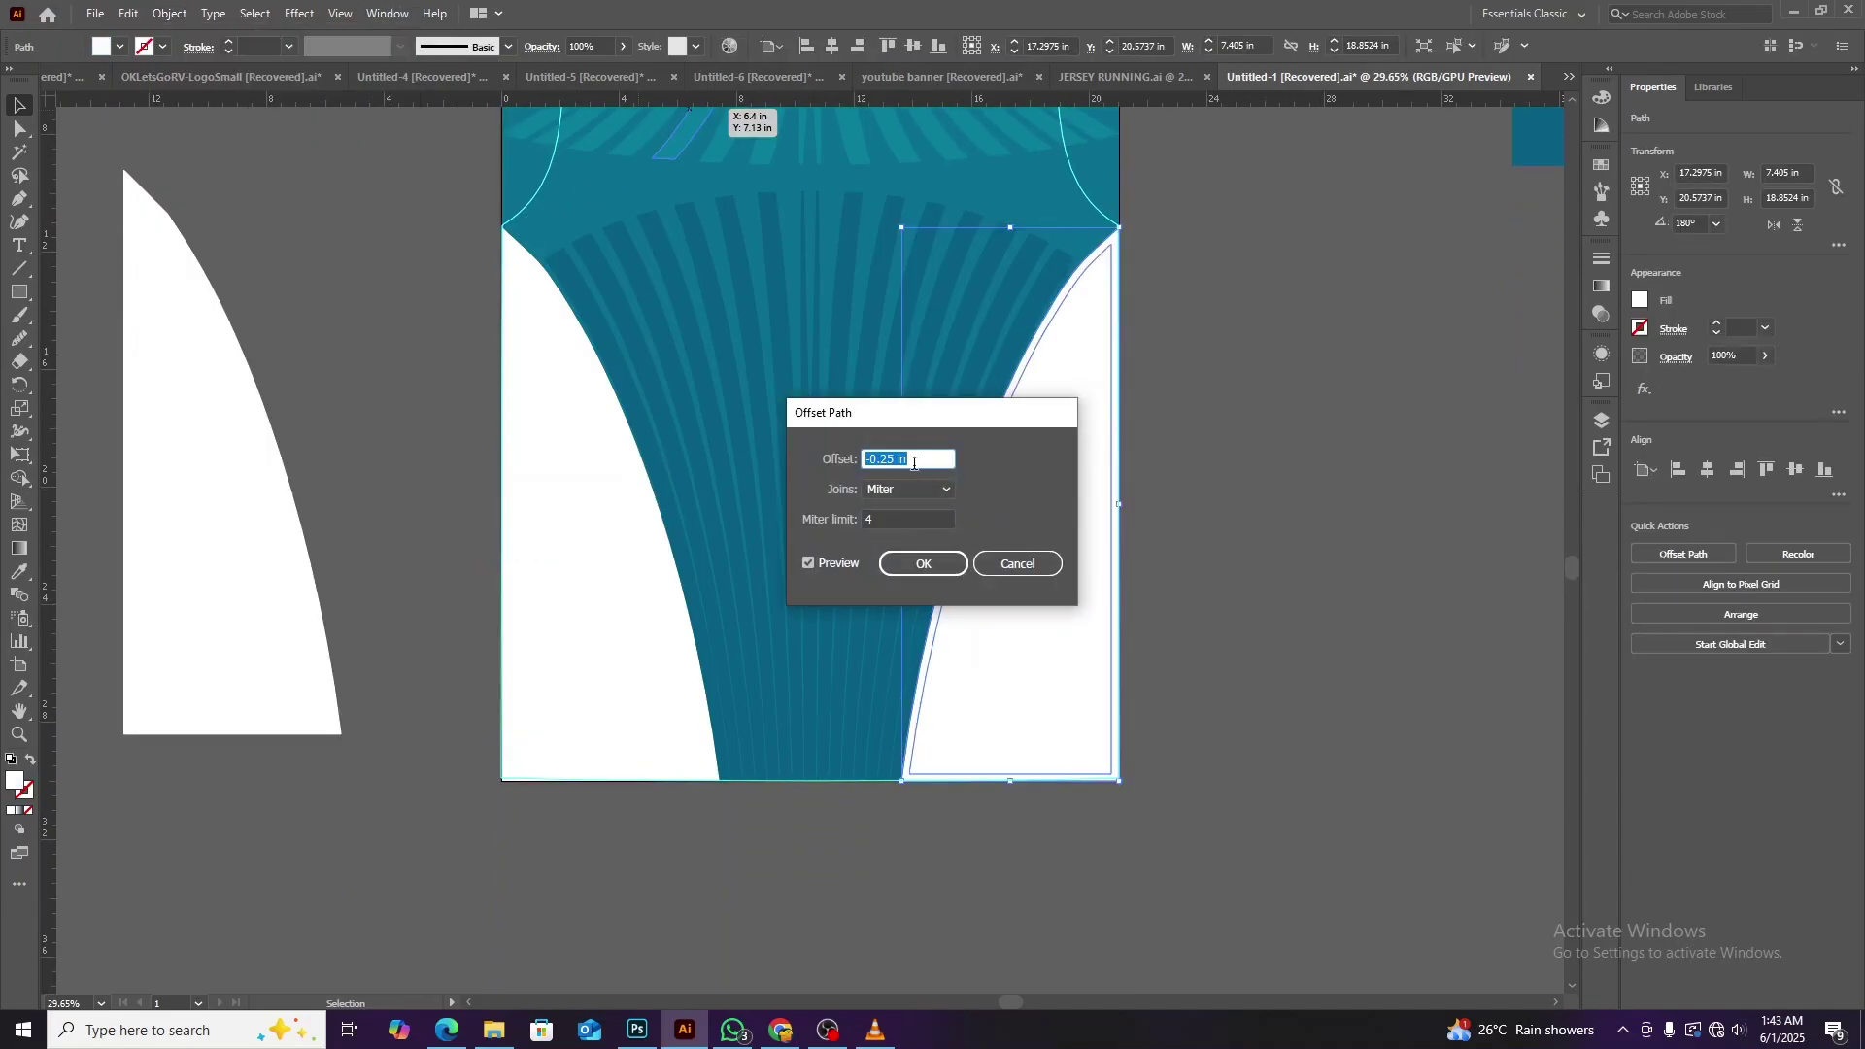
{"action": "left_click", "coordinate": [922, 566]}
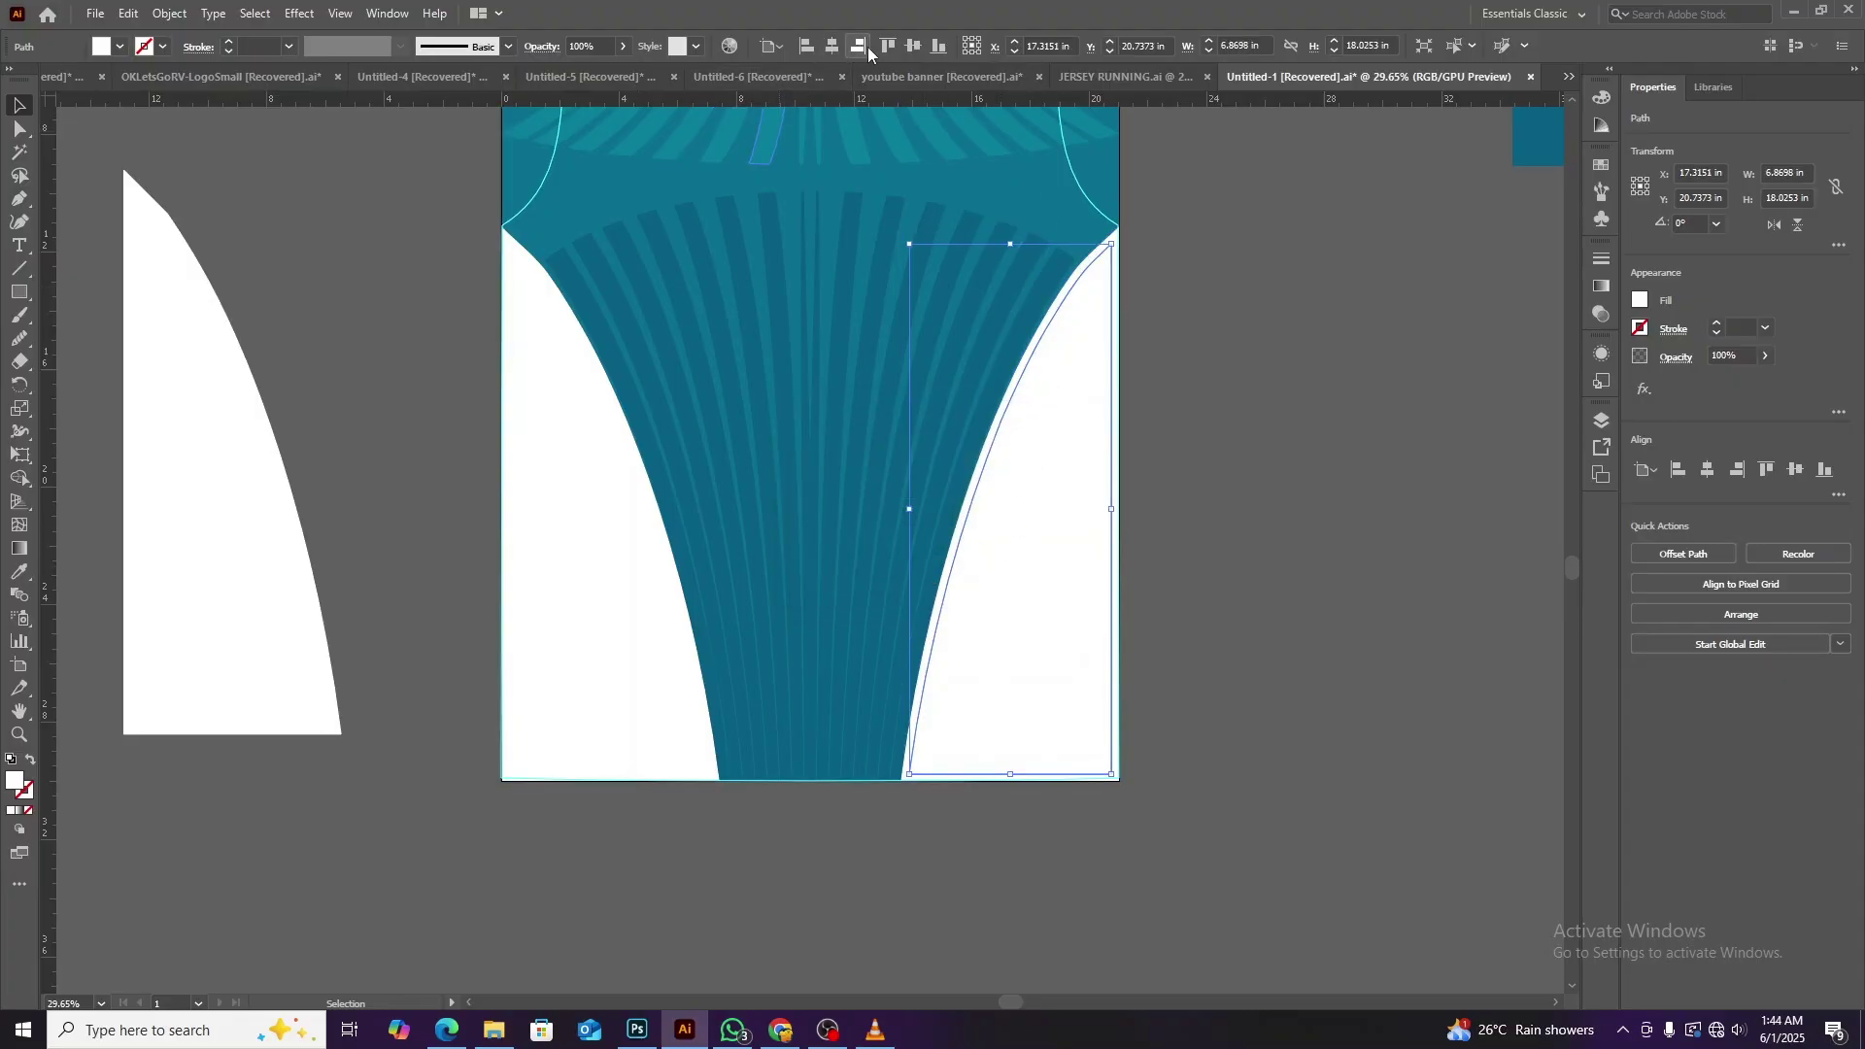
{"action": "mouse_move", "coordinate": [1005, 291]}
{"action": "left_mouse_down"}
{"action": "mouse_move", "coordinate": [998, 53]}
{"action": "mouse_move", "coordinate": [1020, 295]}
{"action": "left_mouse_up"}
{"action": "key", "text": "i"}
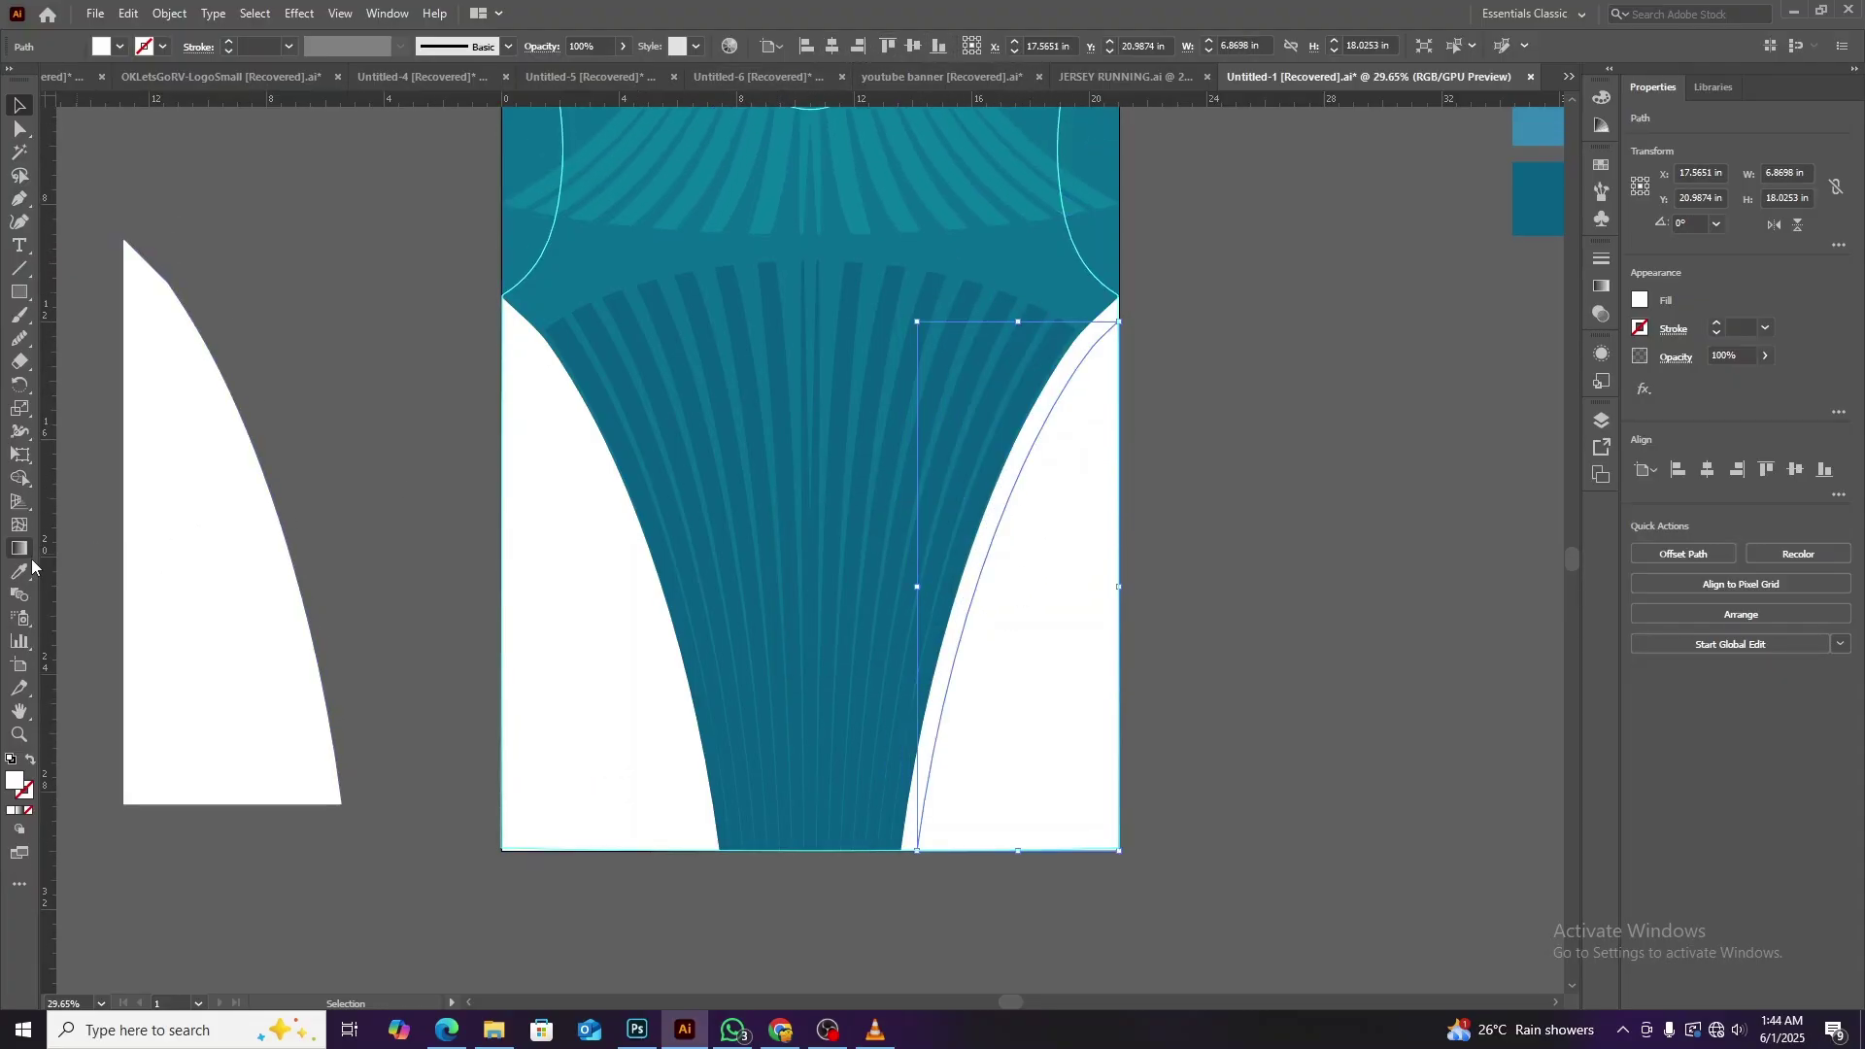
{"action": "left_click", "coordinate": [623, 340]}
{"action": "key", "text": "v"}
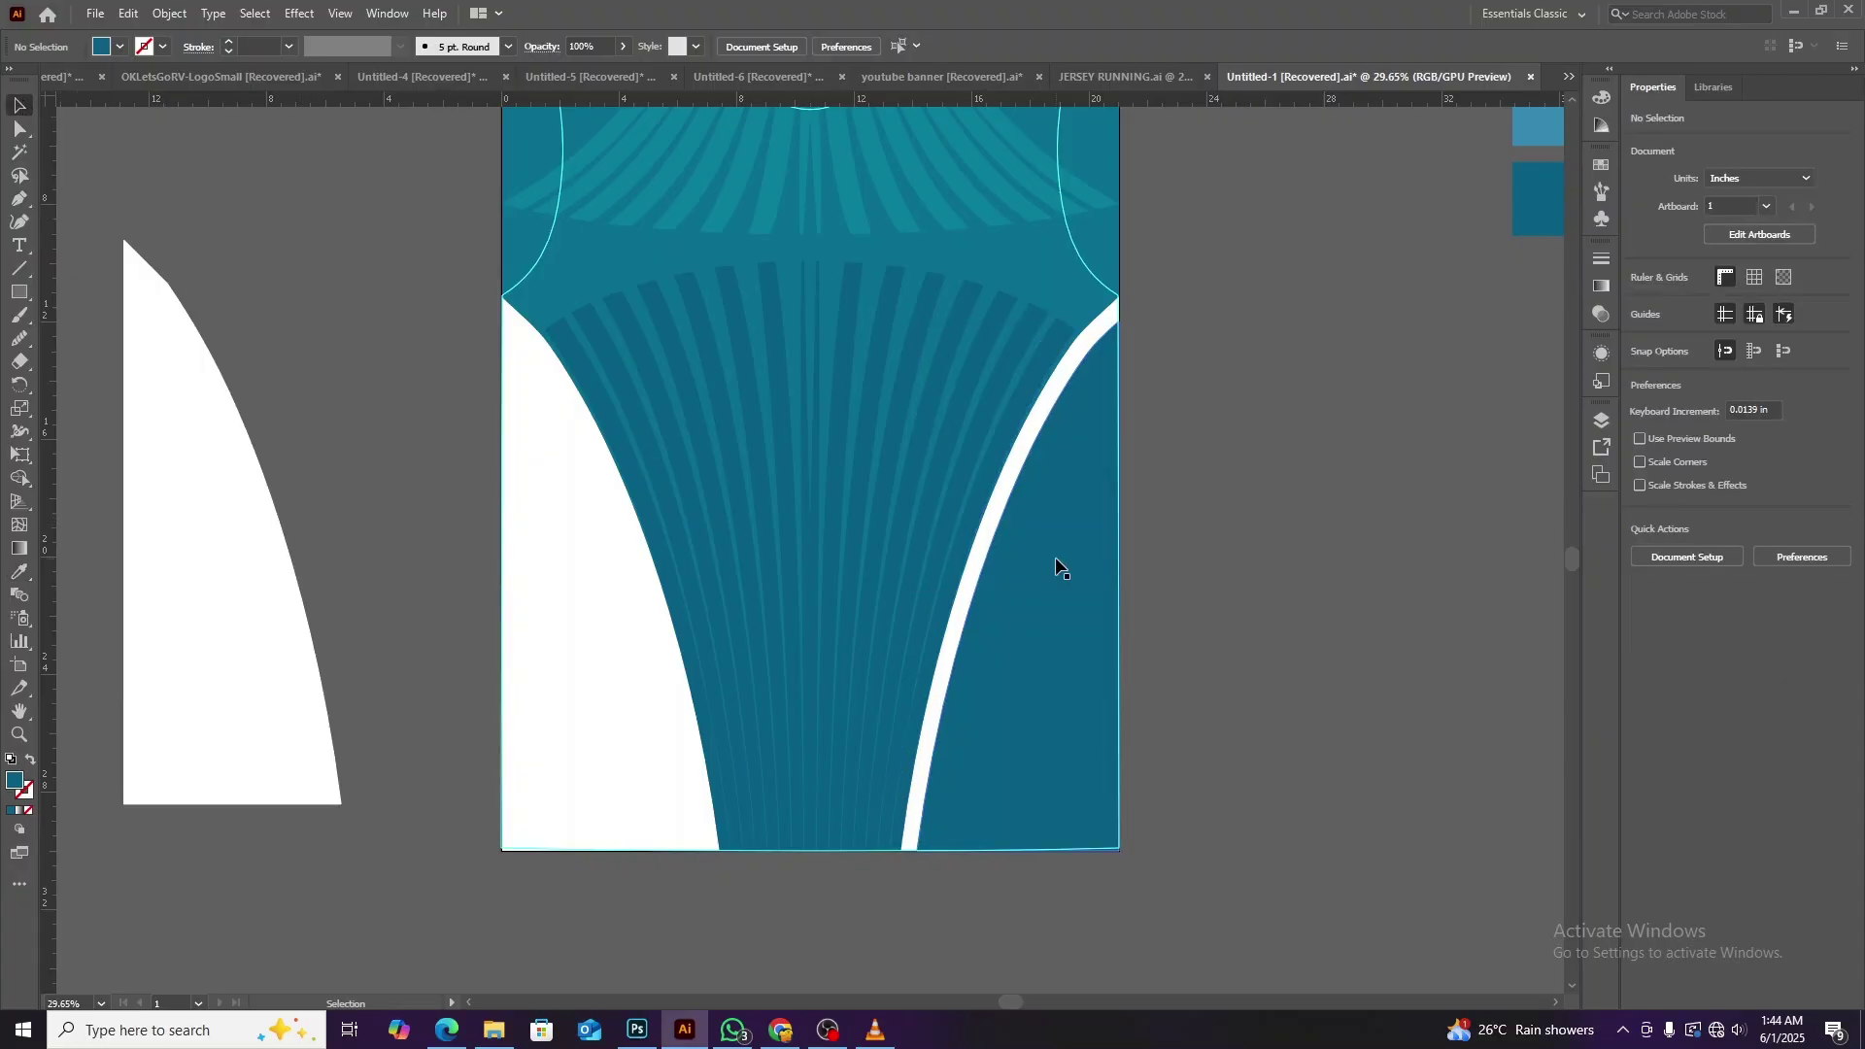
Reflect a copy of the side shapes onto the left and send the white band behind the teal.
{"action": "right_click", "coordinate": [1058, 559]}
{"action": "mouse_move", "coordinate": [1351, 903]}
{"action": "left_click", "coordinate": [1310, 931]}
{"action": "left_click", "coordinate": [833, 636]}
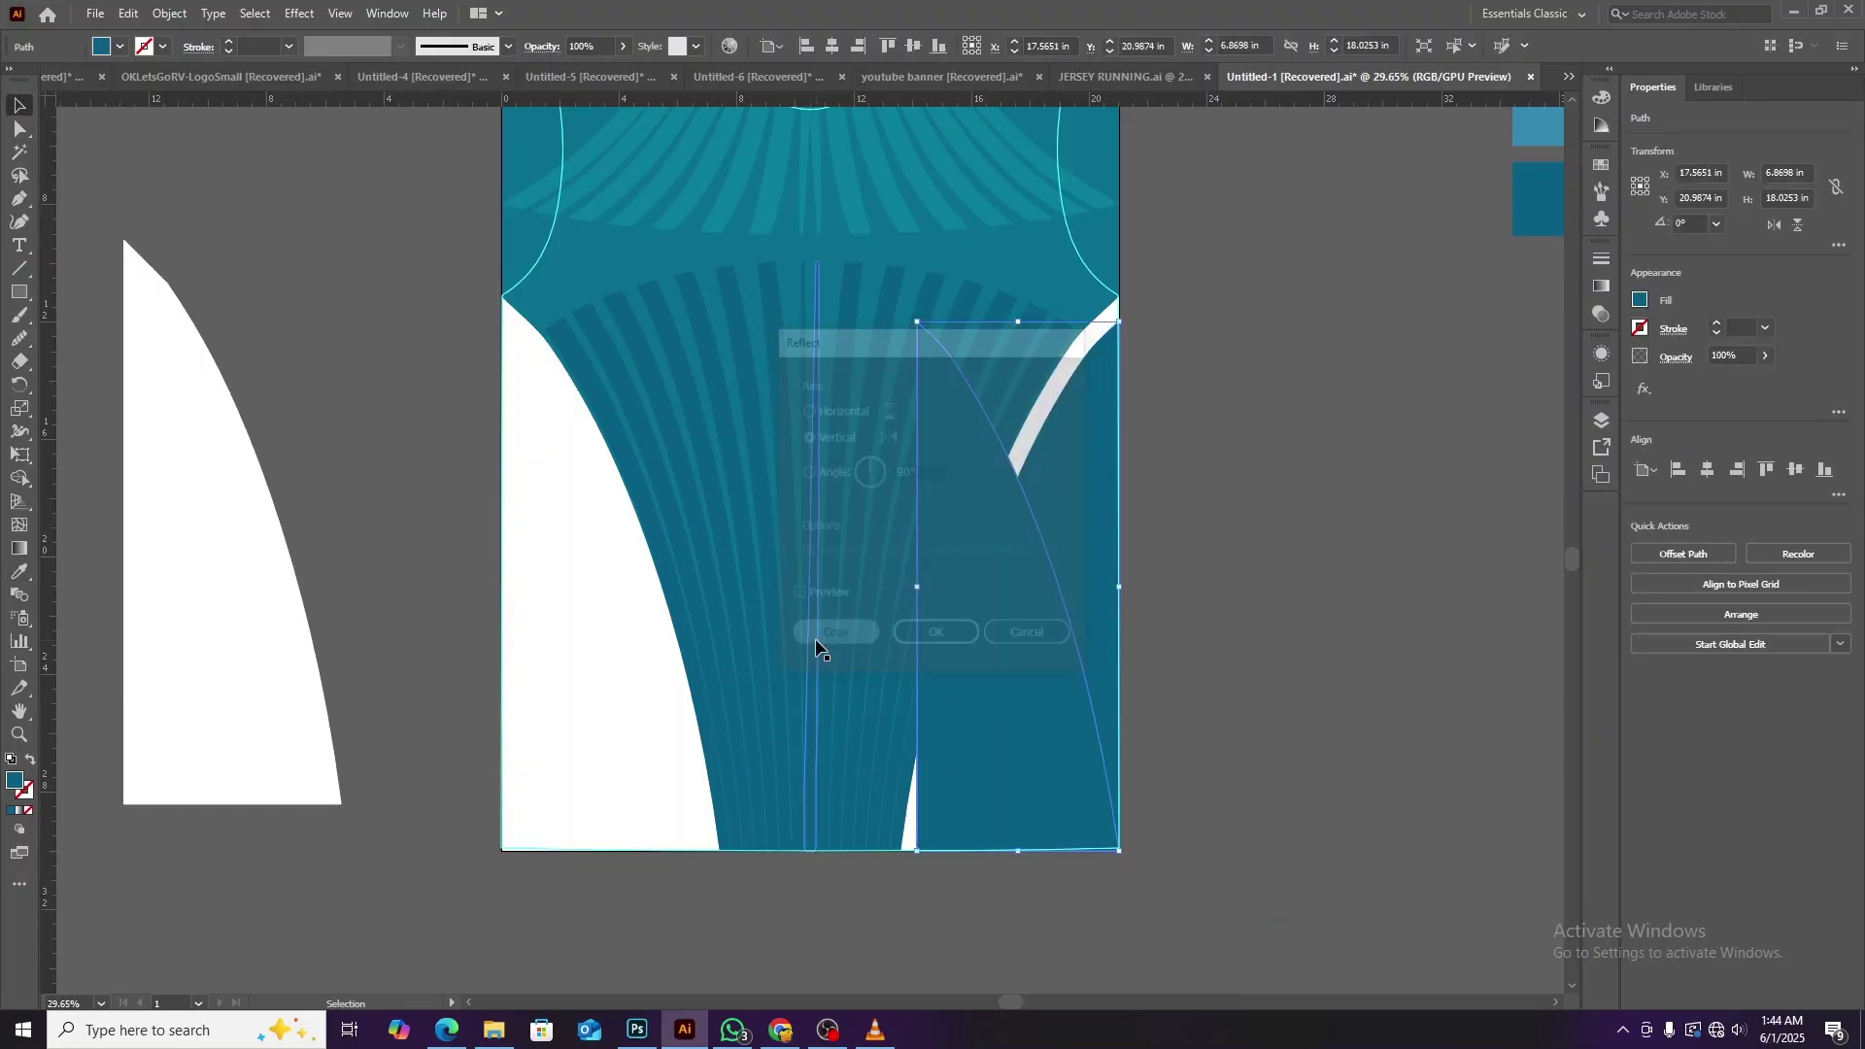
{"action": "left_click", "coordinate": [807, 46]}
{"action": "right_click", "coordinate": [1253, 580]}
{"action": "left_click", "coordinate": [1516, 899]}
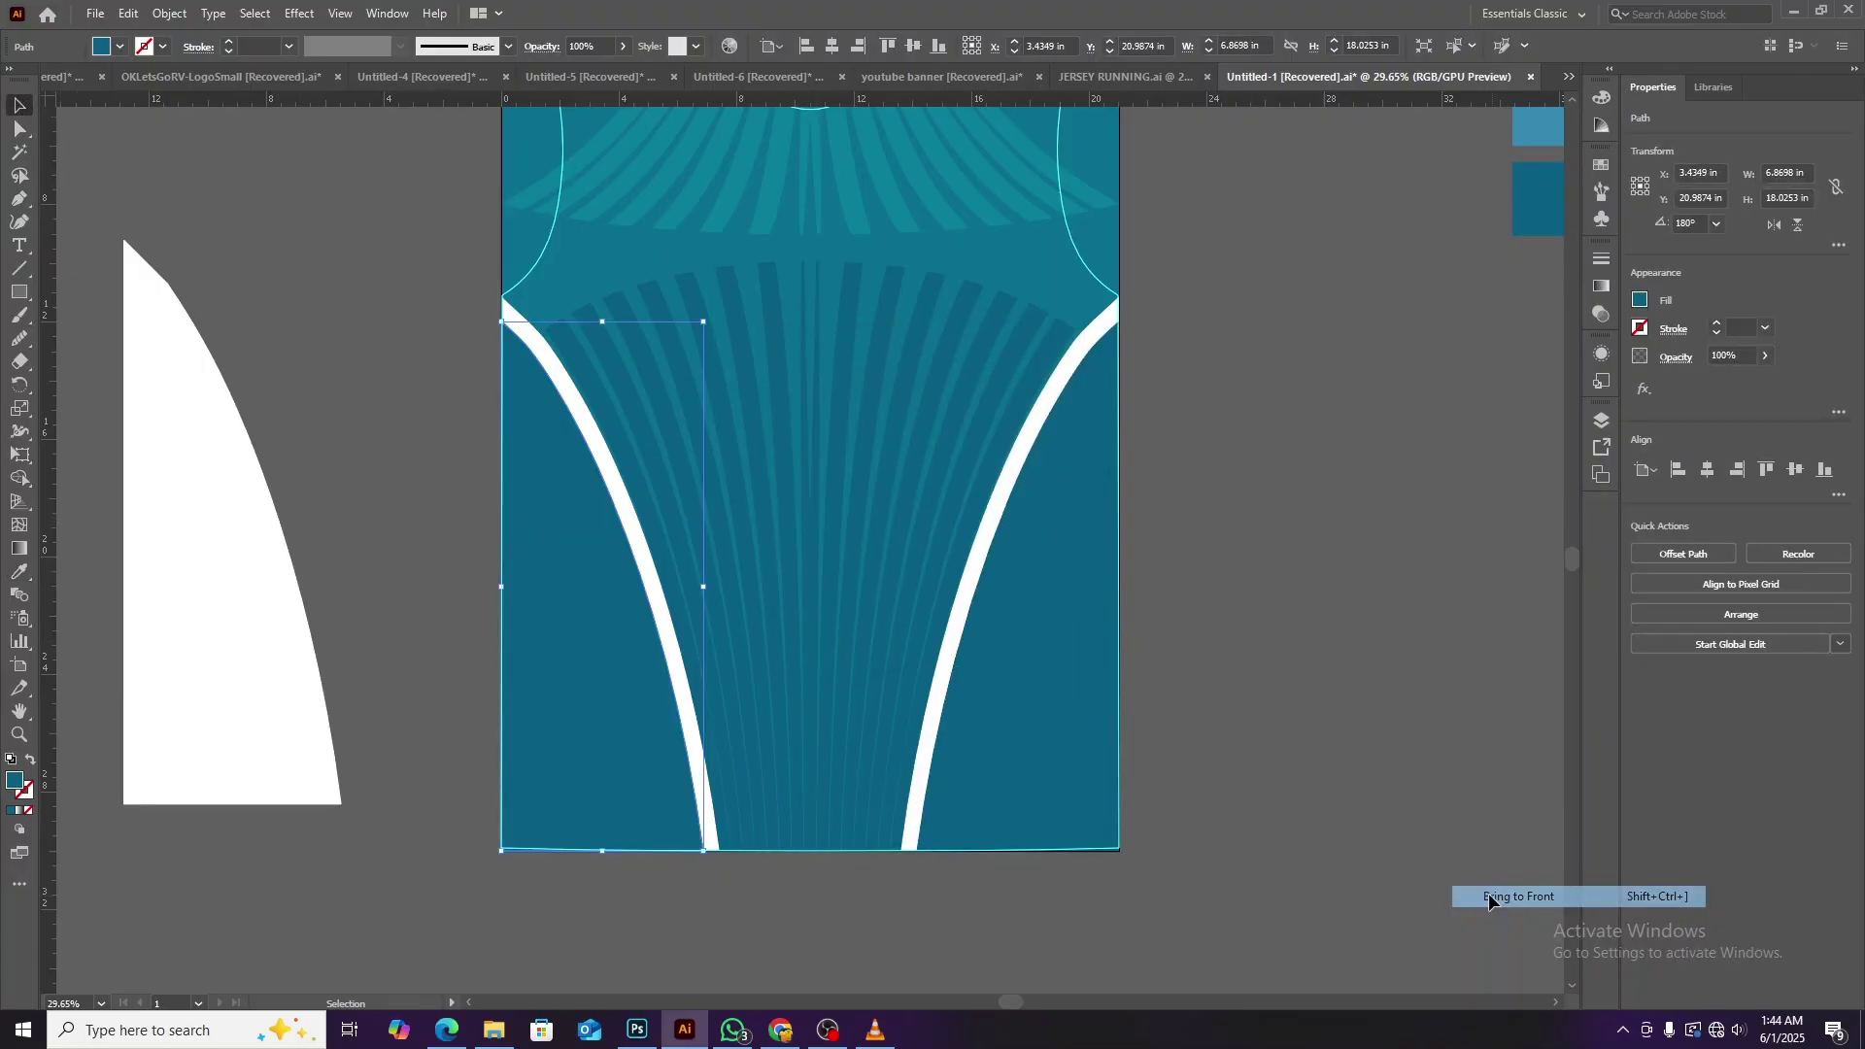
{"action": "left_click", "coordinate": [1323, 537]}
{"action": "scroll", "coordinate": [1324, 541], "scroll_direction": "up", "scroll_amount": 1}
{"action": "scroll", "coordinate": [1323, 540], "scroll_direction": "up", "scroll_amount": 2}
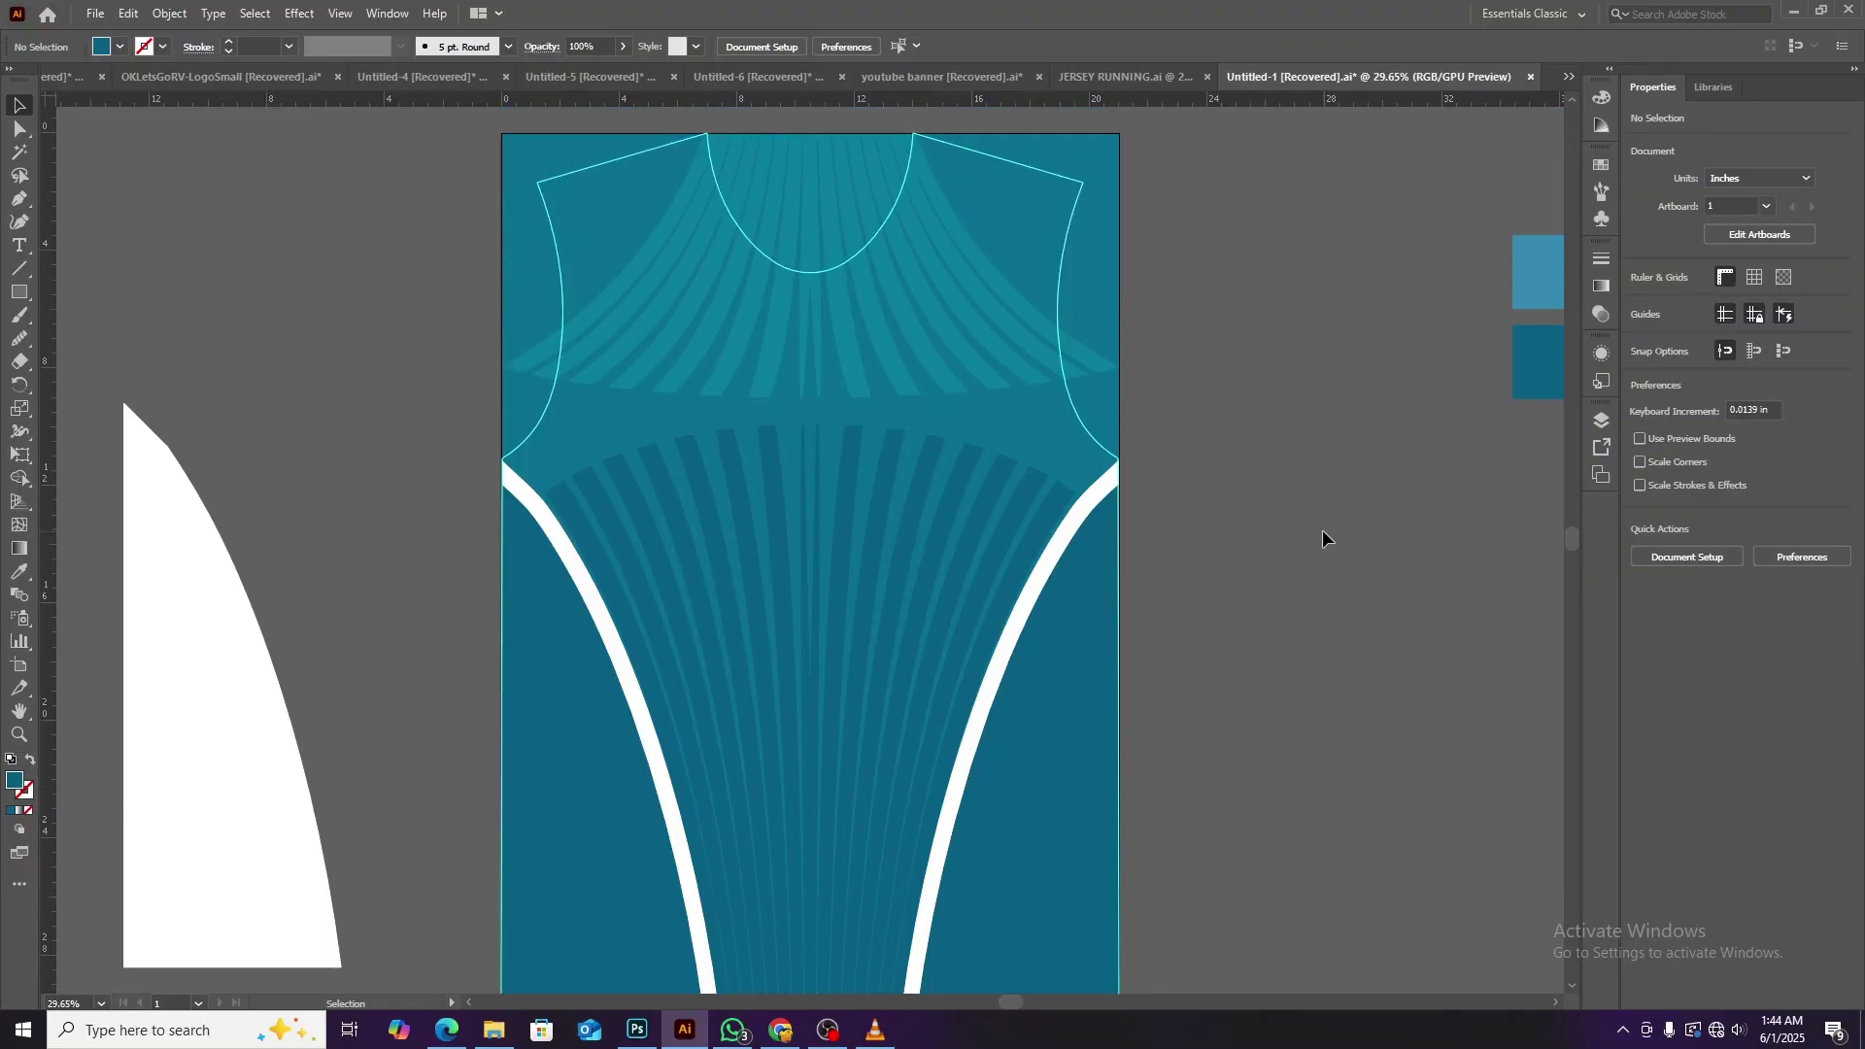
Move the light fan stripe group off the jersey to the left and select it.
{"action": "left_click", "coordinate": [1030, 381]}
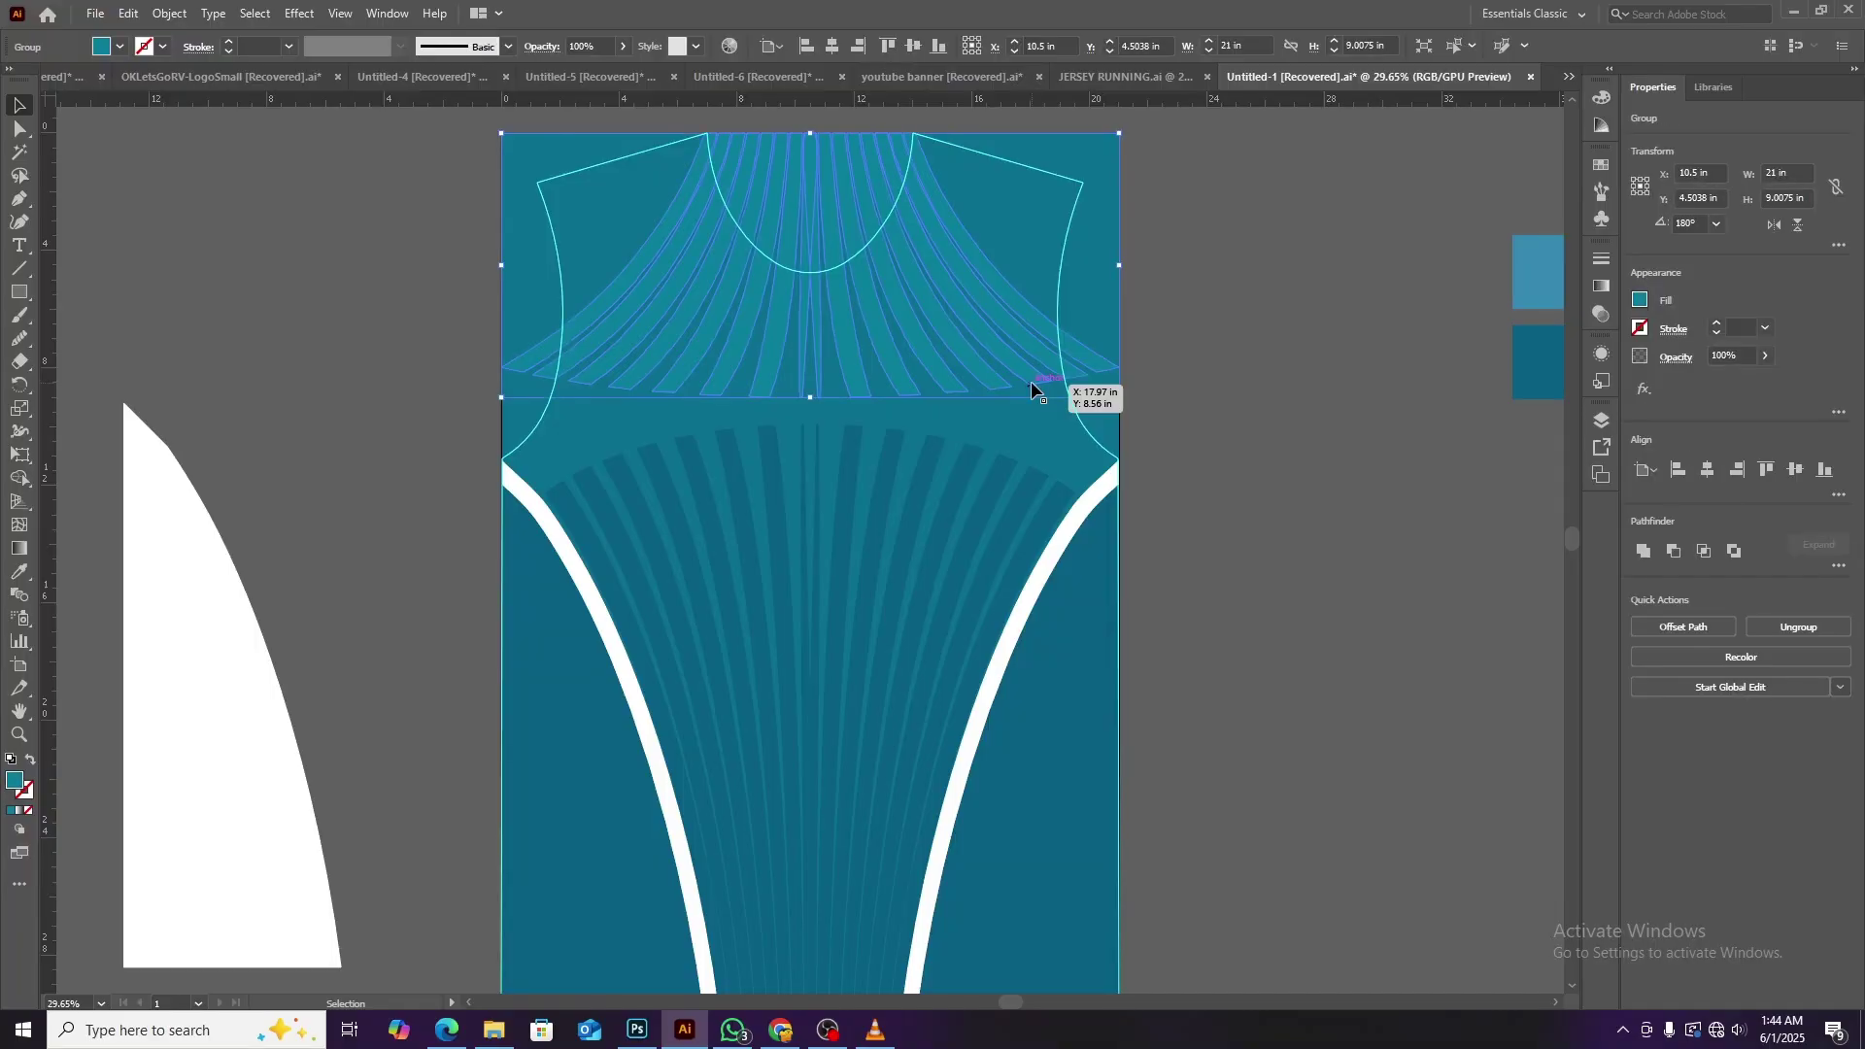
{"action": "key", "text": "Delete"}
{"action": "key", "text": "ctrl+minus"}
{"action": "key", "text": "ctrl+minus"}
{"action": "mouse_move", "coordinate": [745, 642]}
{"action": "left_mouse_down"}
{"action": "mouse_move", "coordinate": [173, 435]}
{"action": "mouse_move", "coordinate": [242, 534]}
{"action": "left_mouse_up"}
{"action": "left_click", "coordinate": [462, 394]}
{"action": "scroll", "coordinate": [462, 395], "scroll_direction": "up", "scroll_amount": 1}
{"action": "left_click", "coordinate": [245, 542]}
{"action": "left_click_drag", "start_coordinate": [1011, 1006], "coordinate": [988, 1005]}
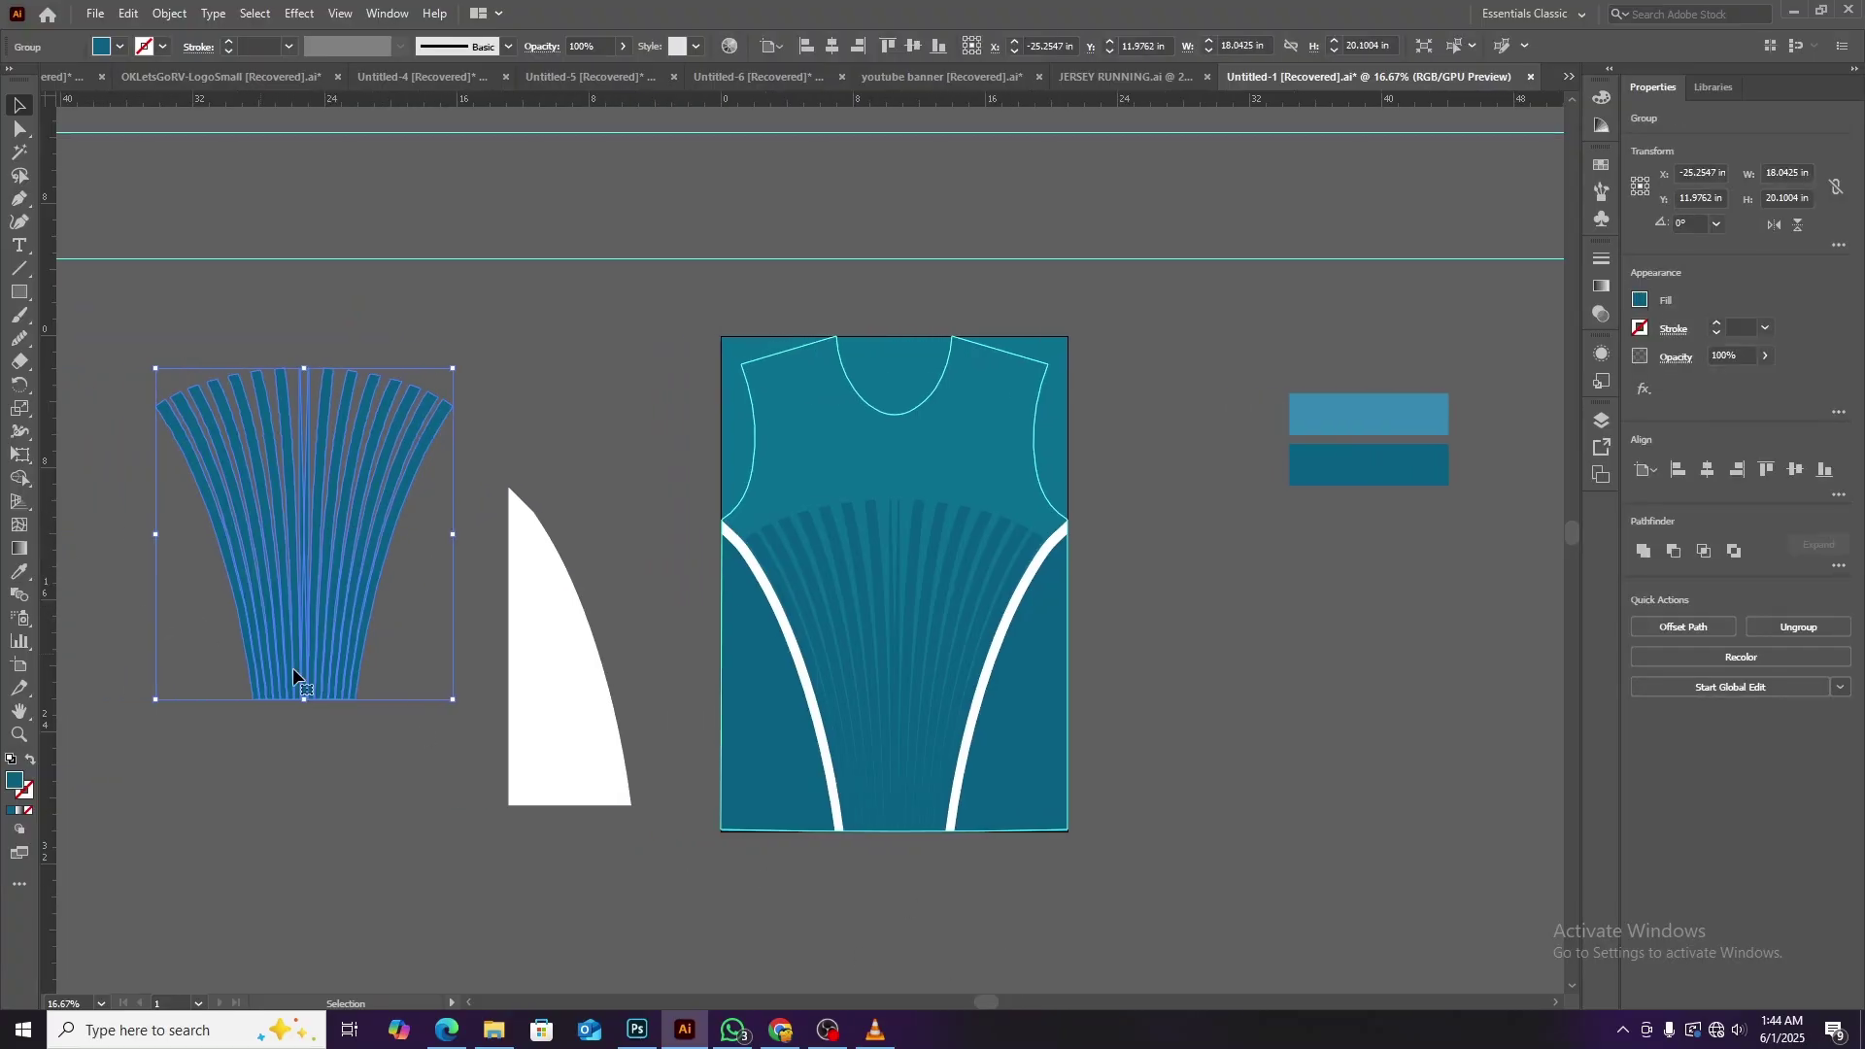
Erase the top and bottom of the fan group and place it back over the neckline.
{"action": "left_click", "coordinate": [20, 367]}
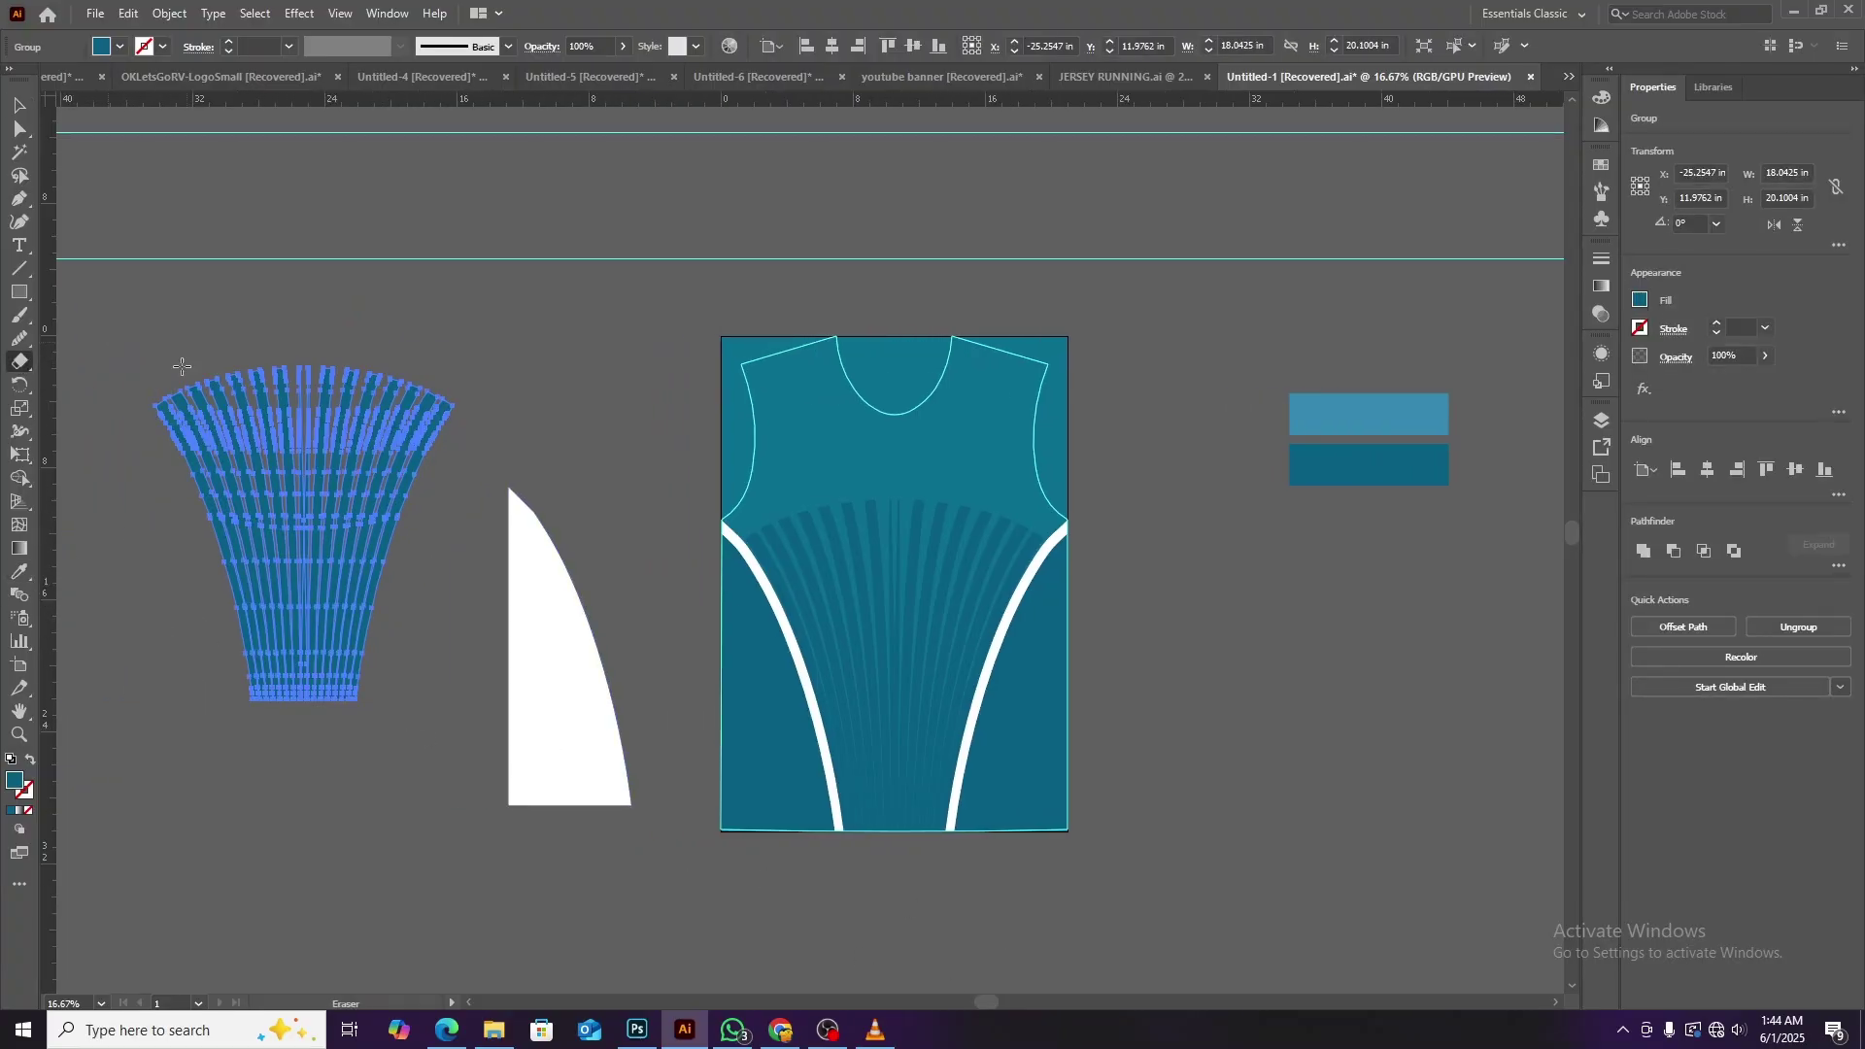
{"action": "left_click_drag", "start_coordinate": [107, 342], "coordinate": [520, 474]}
{"action": "left_click_drag", "start_coordinate": [167, 599], "coordinate": [400, 715]}
{"action": "left_click", "coordinate": [19, 106]}
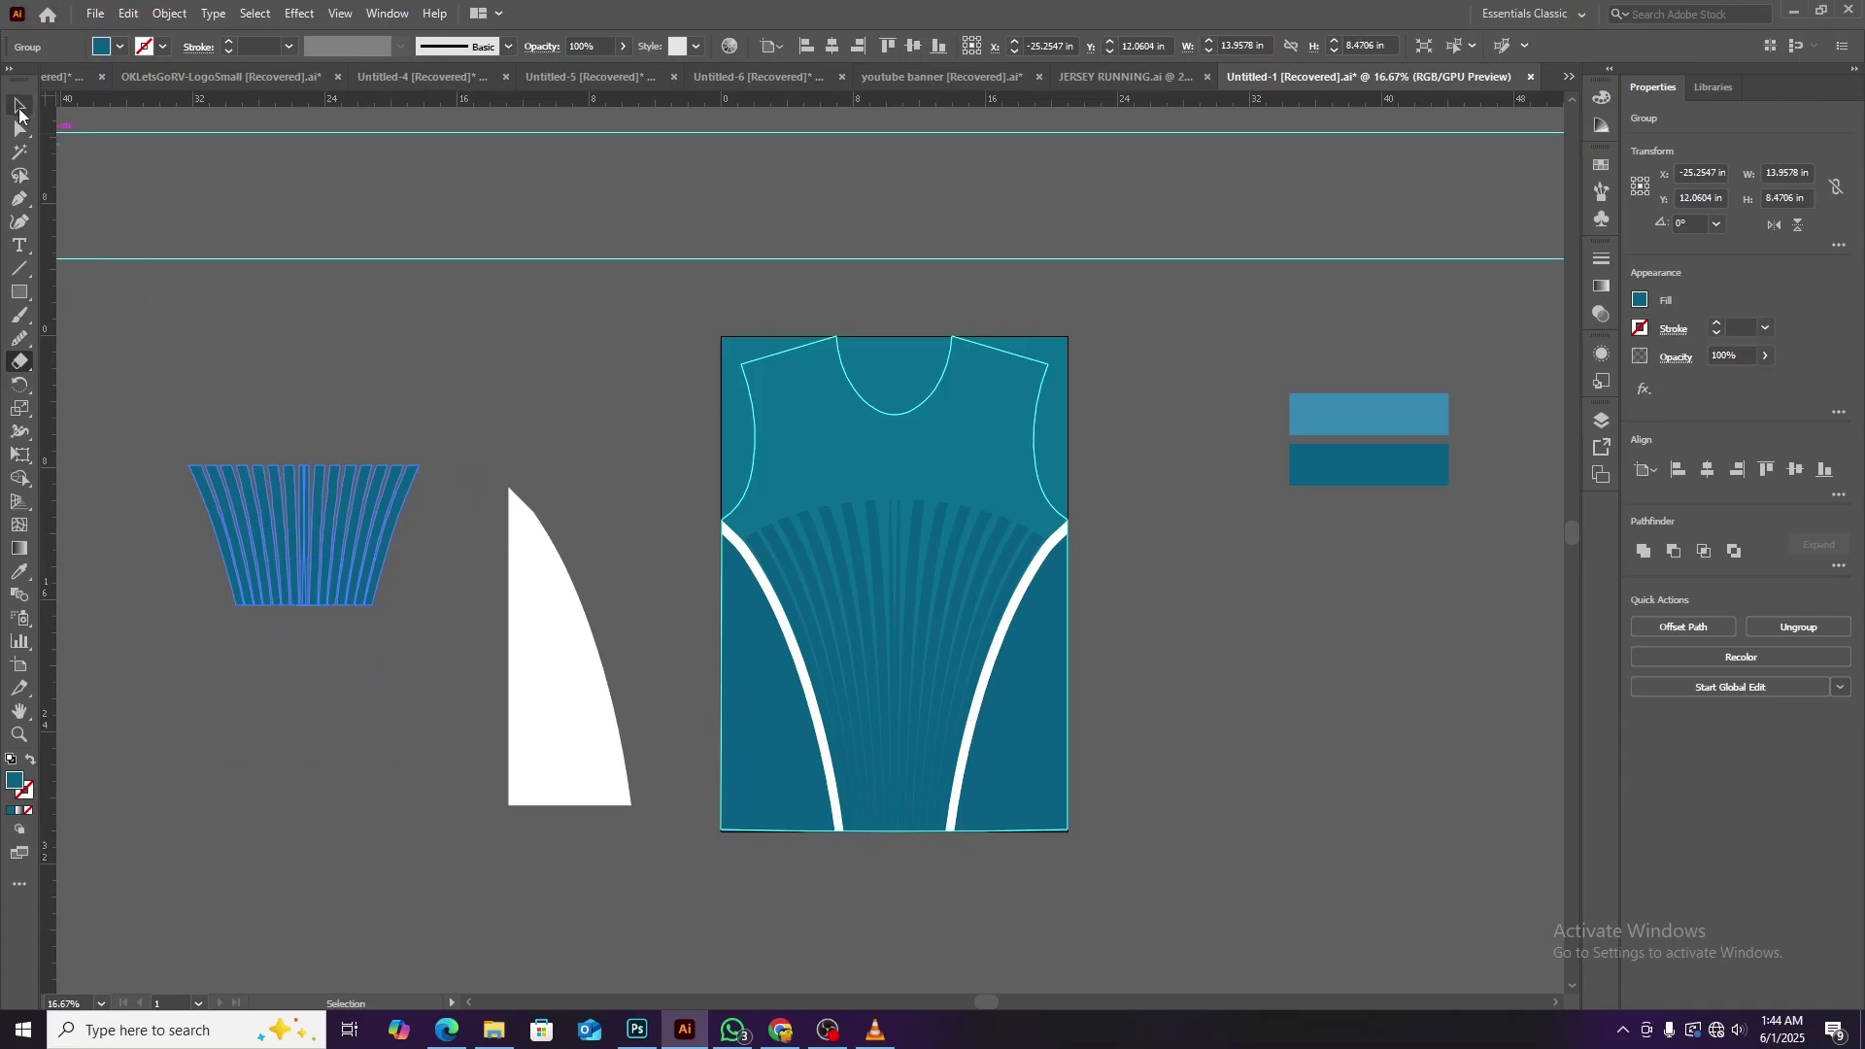
{"action": "left_click_drag", "start_coordinate": [389, 544], "coordinate": [977, 397]}
{"action": "scroll", "coordinate": [1001, 479], "scroll_direction": "up", "scroll_amount": 3}
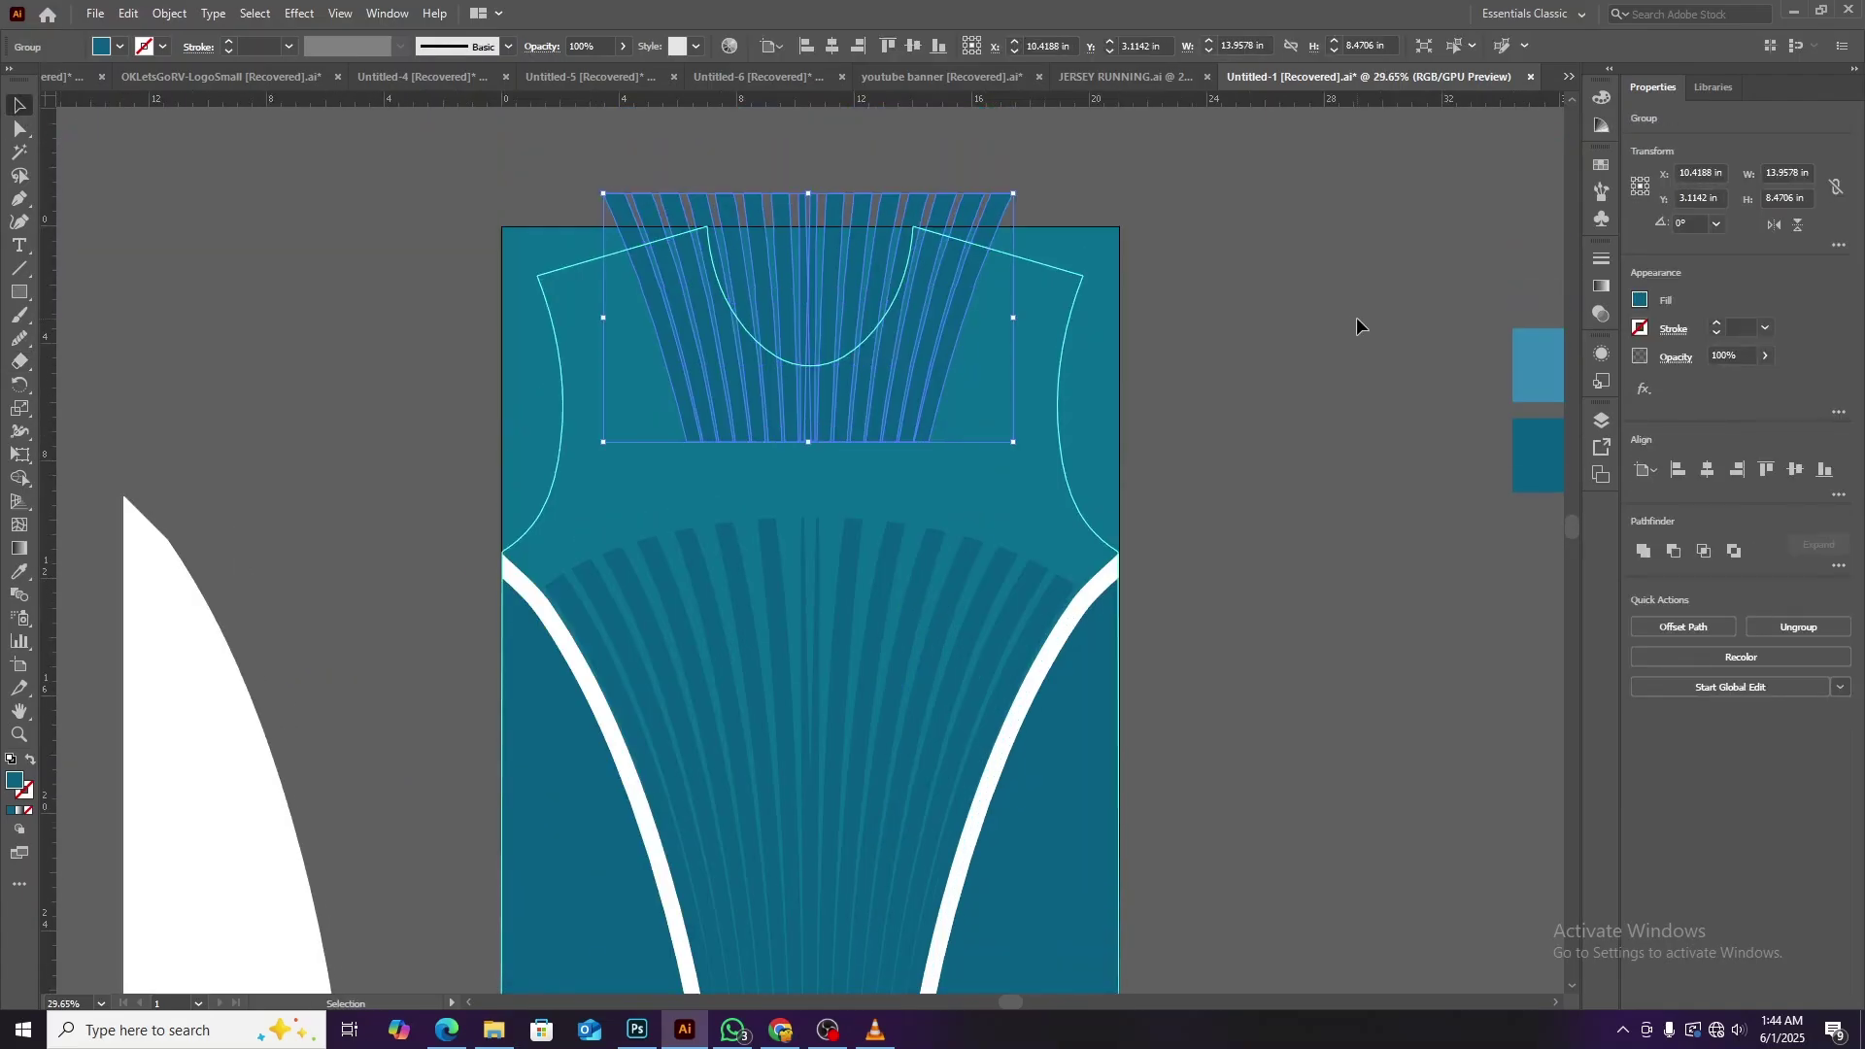
Stretch the fan band wider to both sides across the jersey top.
{"action": "scroll", "coordinate": [1263, 350], "scroll_direction": "up", "scroll_amount": 1}
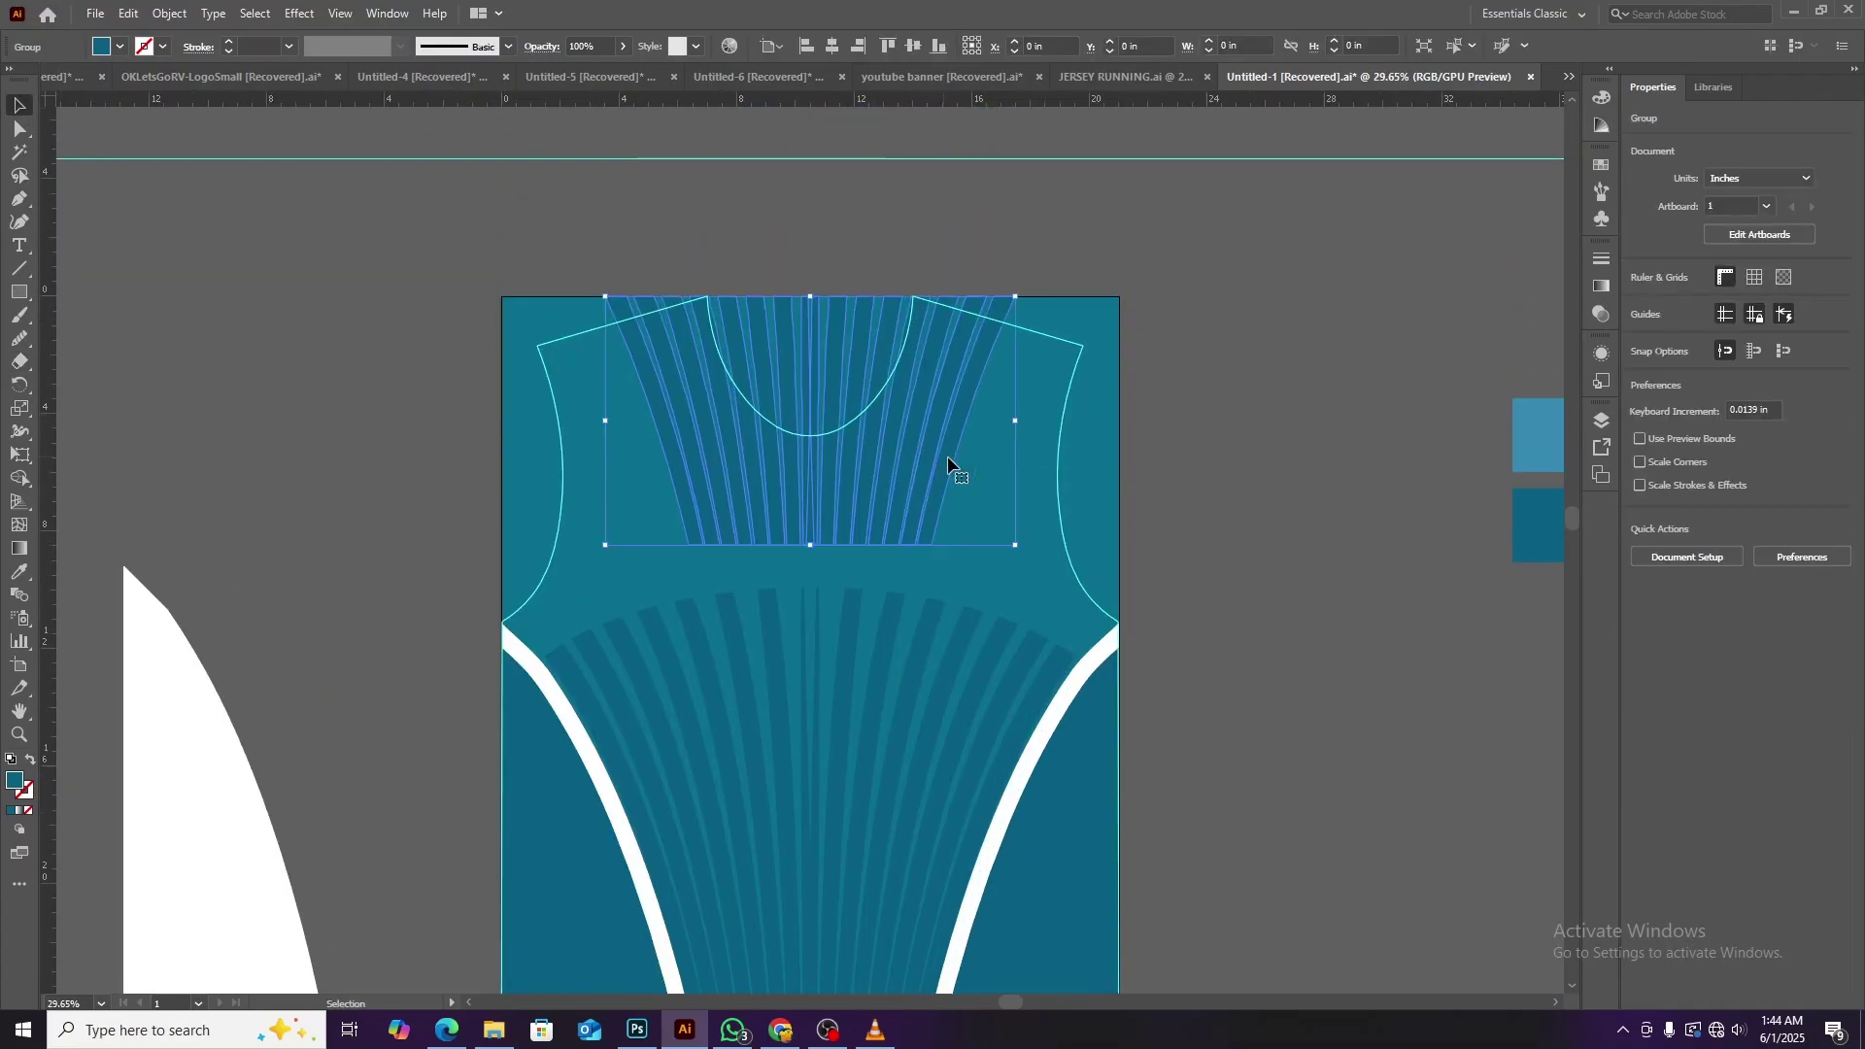
{"action": "left_click_drag", "start_coordinate": [1015, 420], "coordinate": [1119, 420]}
{"action": "left_click_drag", "start_coordinate": [606, 420], "coordinate": [505, 416]}
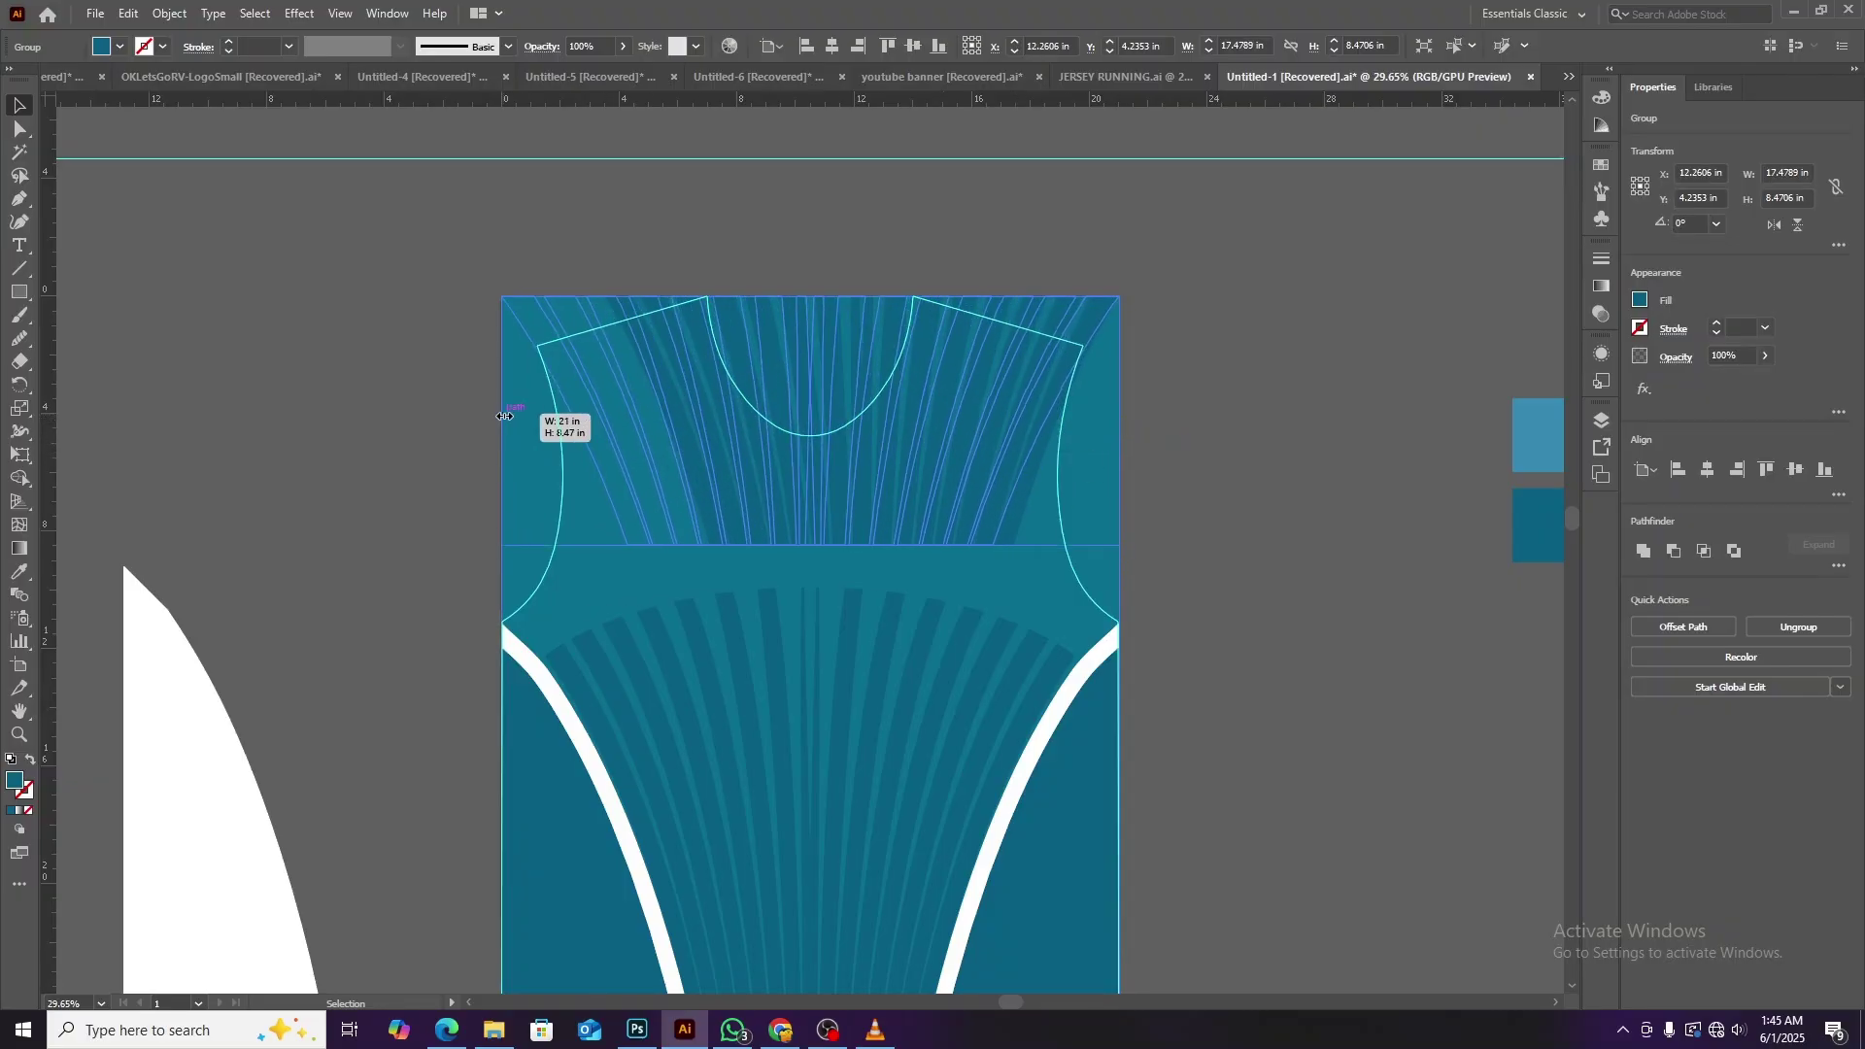
{"action": "key", "text": "ctrl+shift+a"}
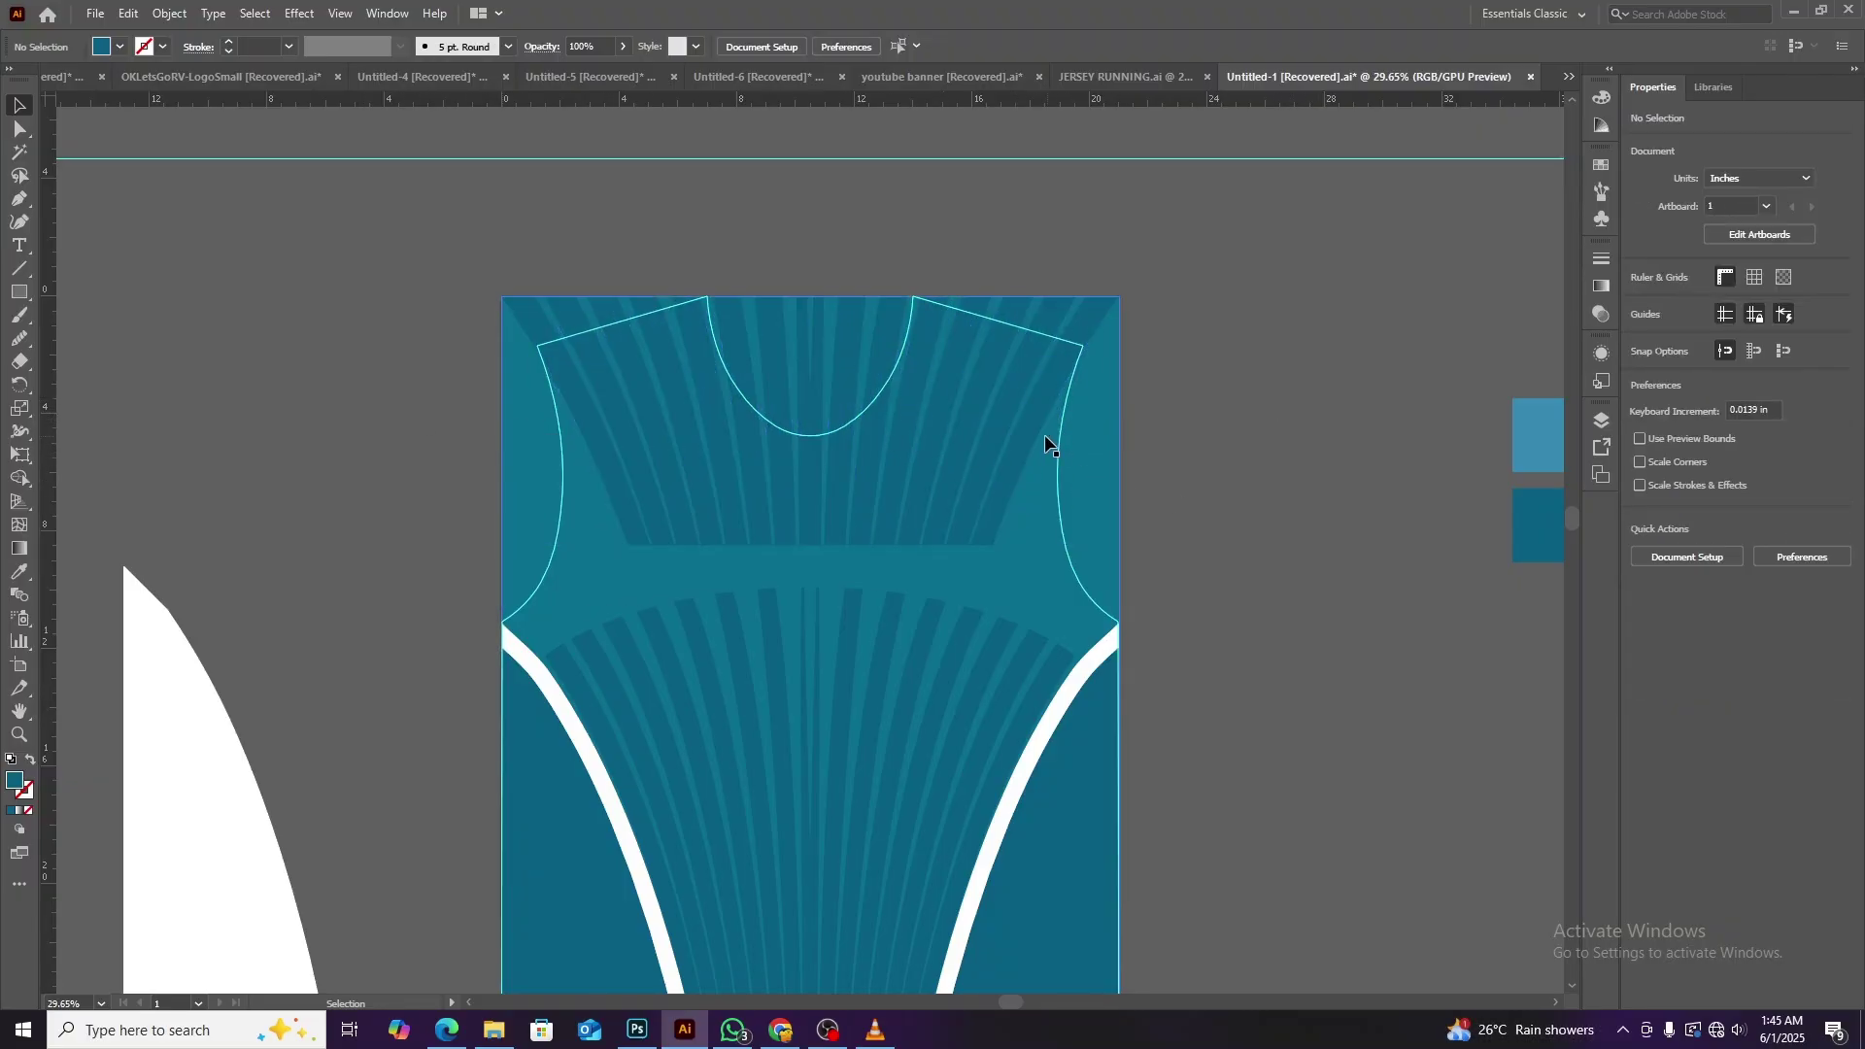
{"action": "left_click", "coordinate": [1045, 441]}
{"action": "left_click_drag", "start_coordinate": [1119, 421], "coordinate": [1263, 398]}
{"action": "left_click_drag", "start_coordinate": [1280, 397], "coordinate": [1280, 396]}
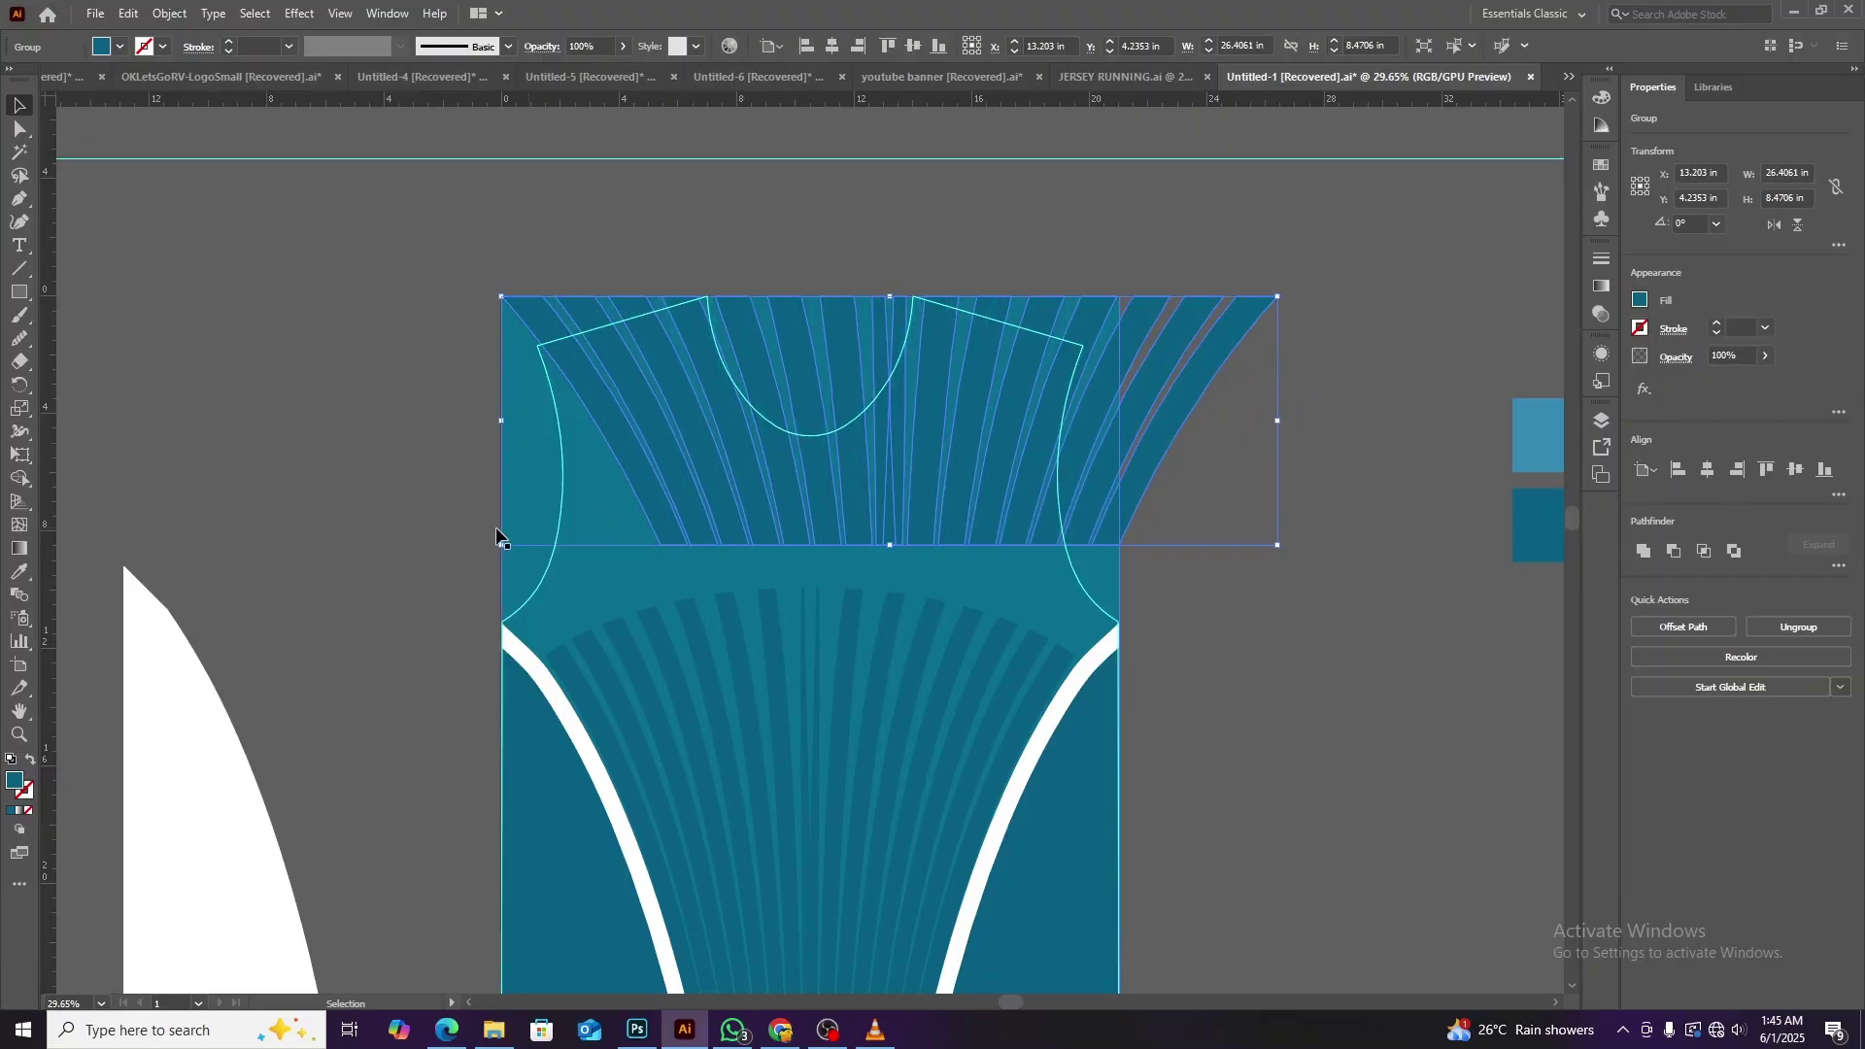
{"action": "left_click_drag", "start_coordinate": [505, 423], "coordinate": [305, 420]}
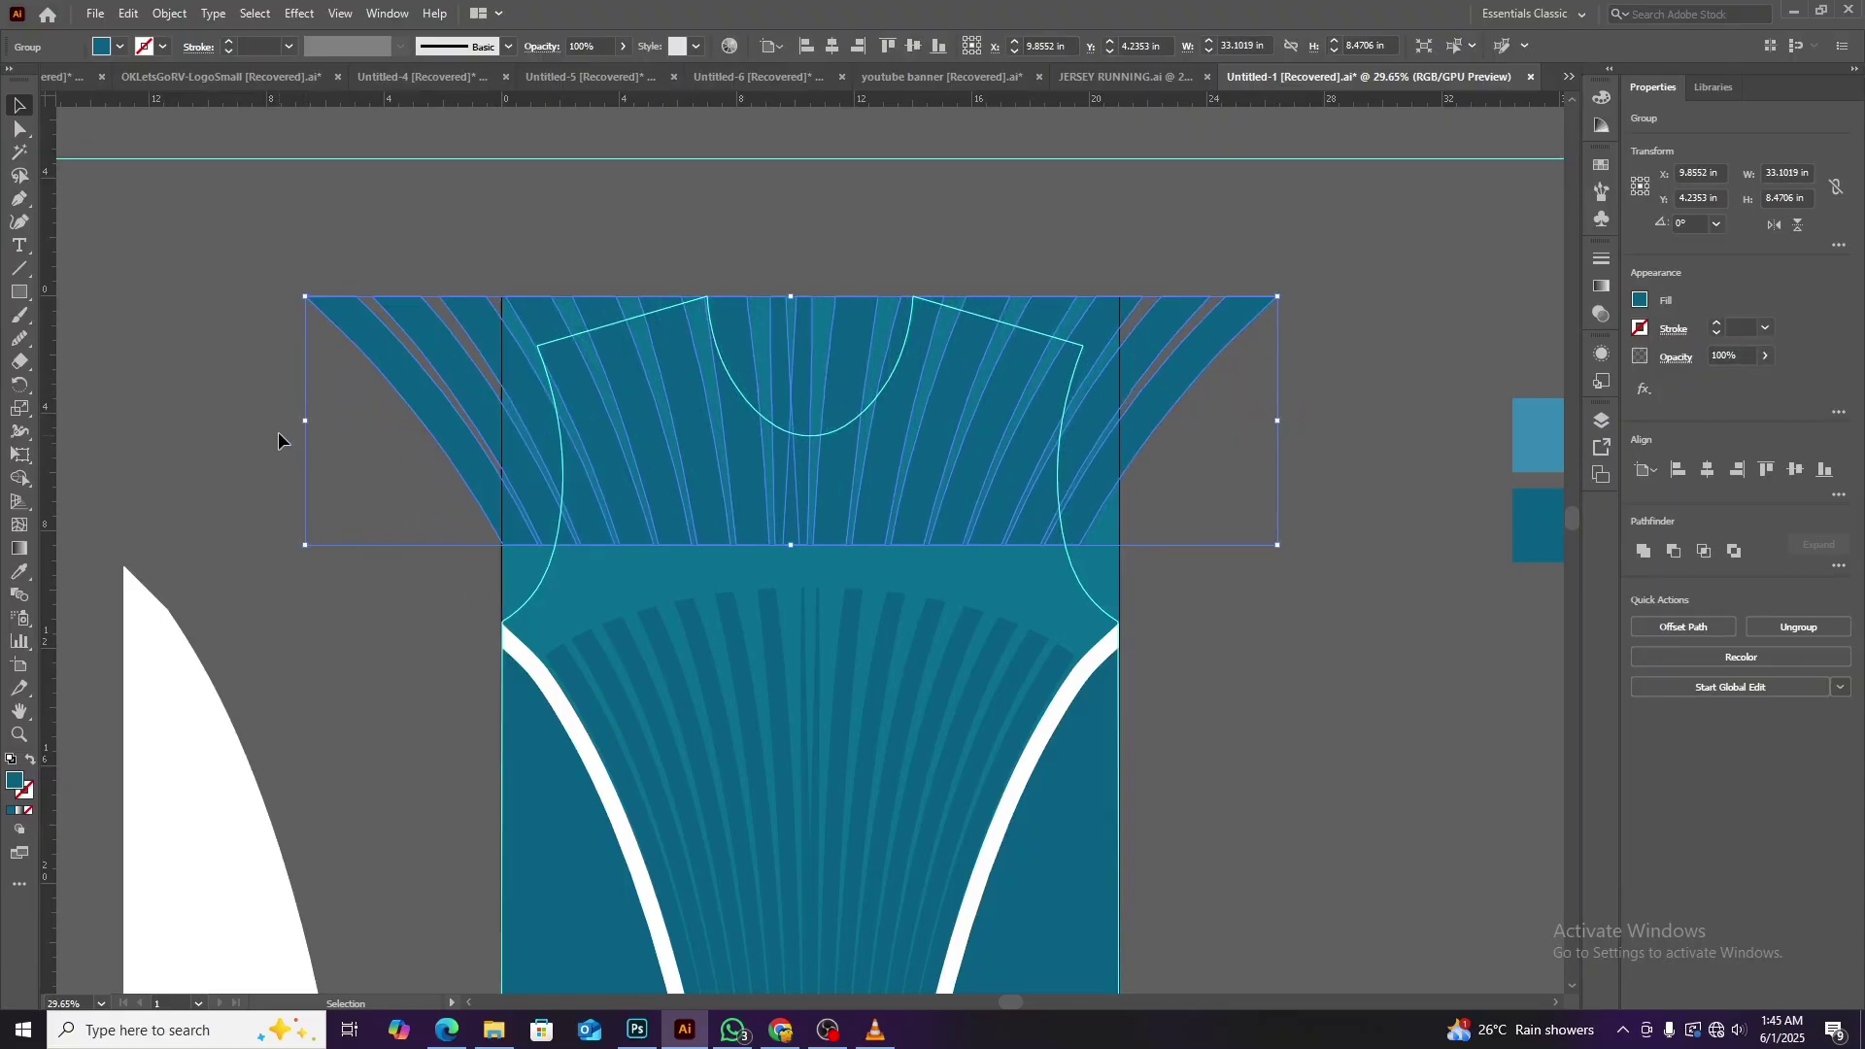
{"action": "left_click", "coordinate": [1339, 573]}
Make the stripe band taller downward and slightly wider on both sides.
{"action": "scroll", "coordinate": [1338, 573], "scroll_direction": "down", "scroll_amount": 1}
{"action": "left_click", "coordinate": [754, 515]}
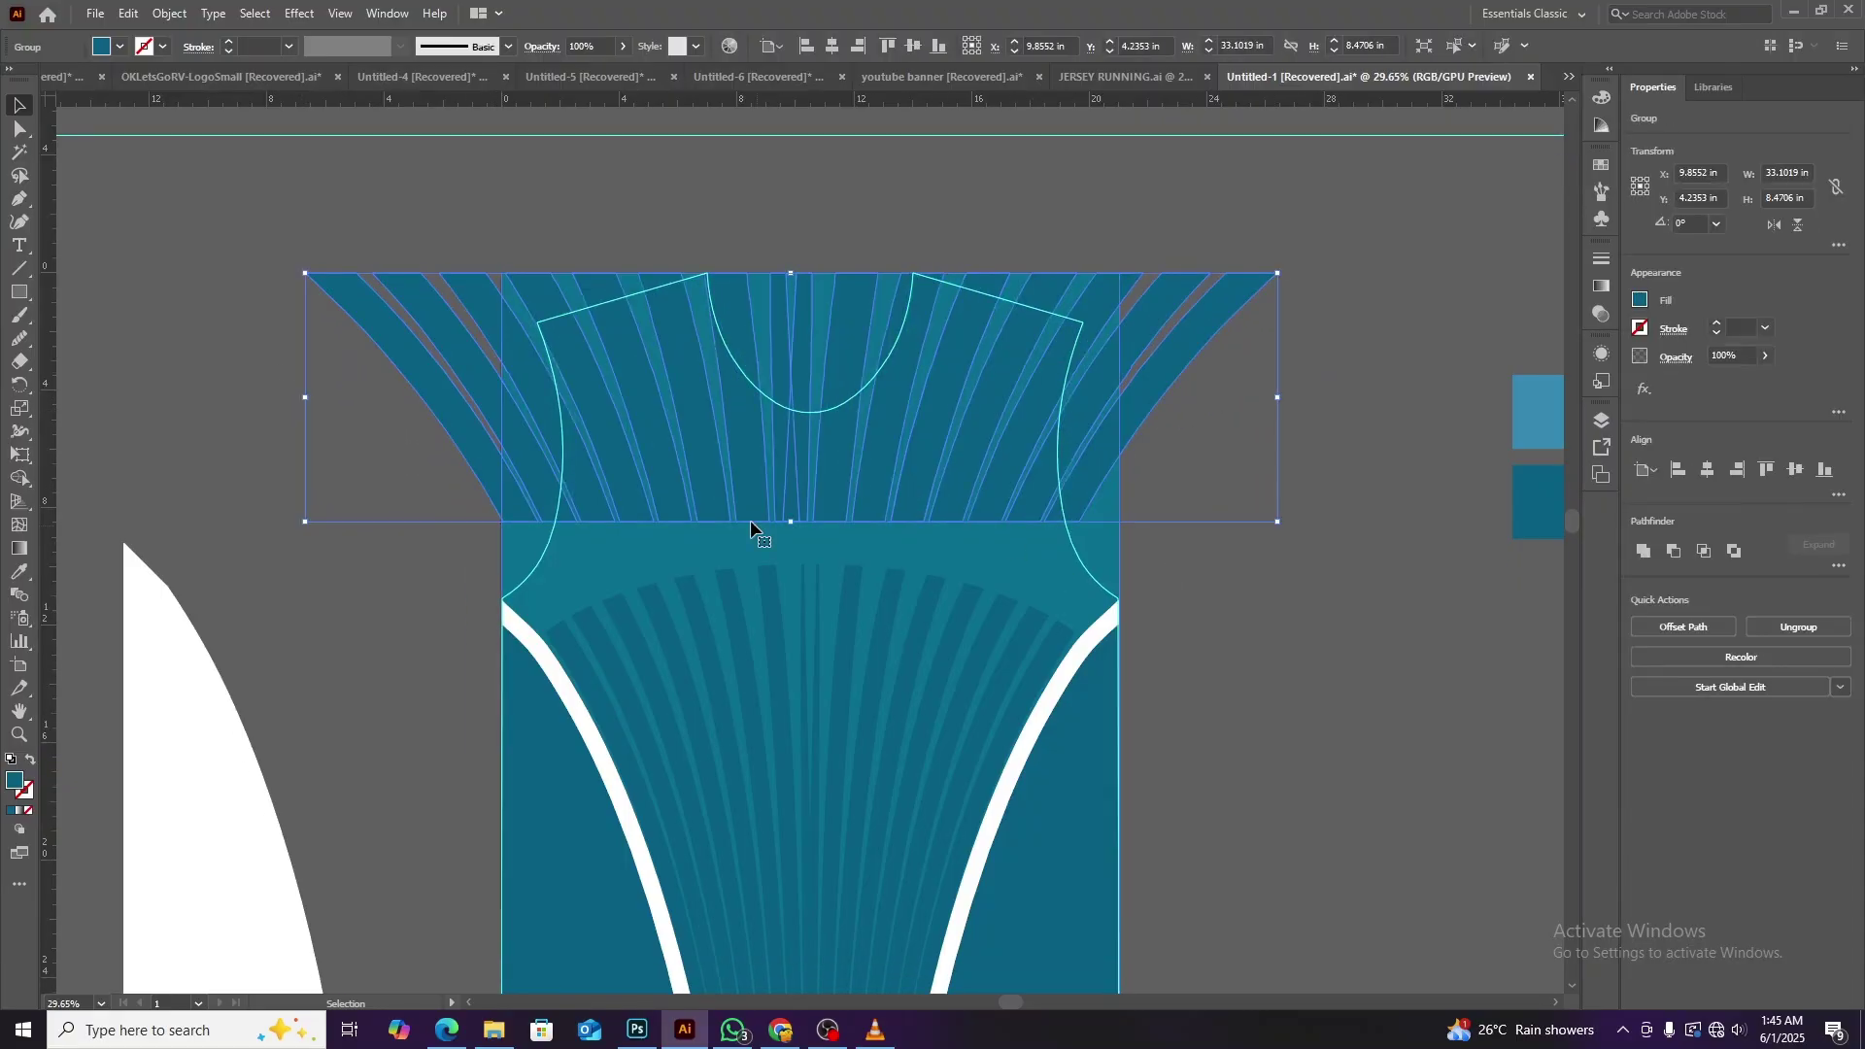
{"action": "left_click_drag", "start_coordinate": [791, 522], "coordinate": [787, 630]}
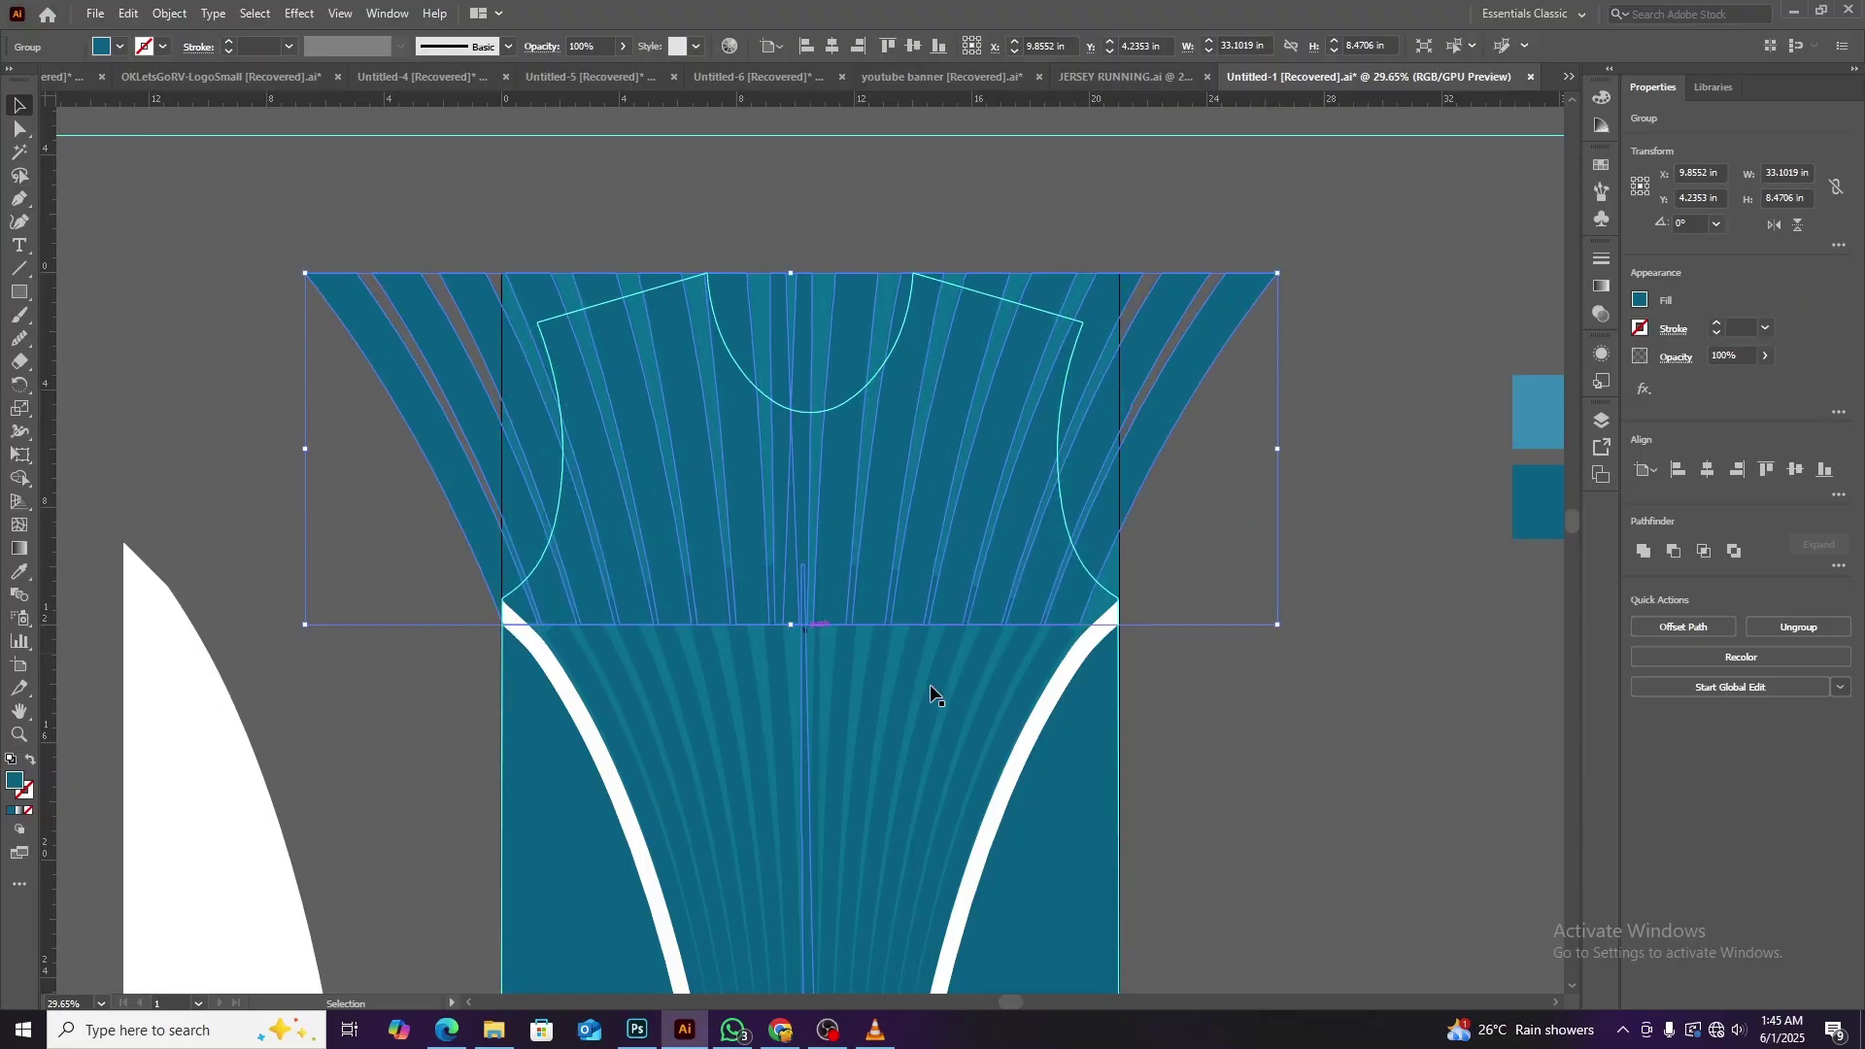
{"action": "left_click", "coordinate": [1253, 767]}
{"action": "left_click", "coordinate": [1219, 331]}
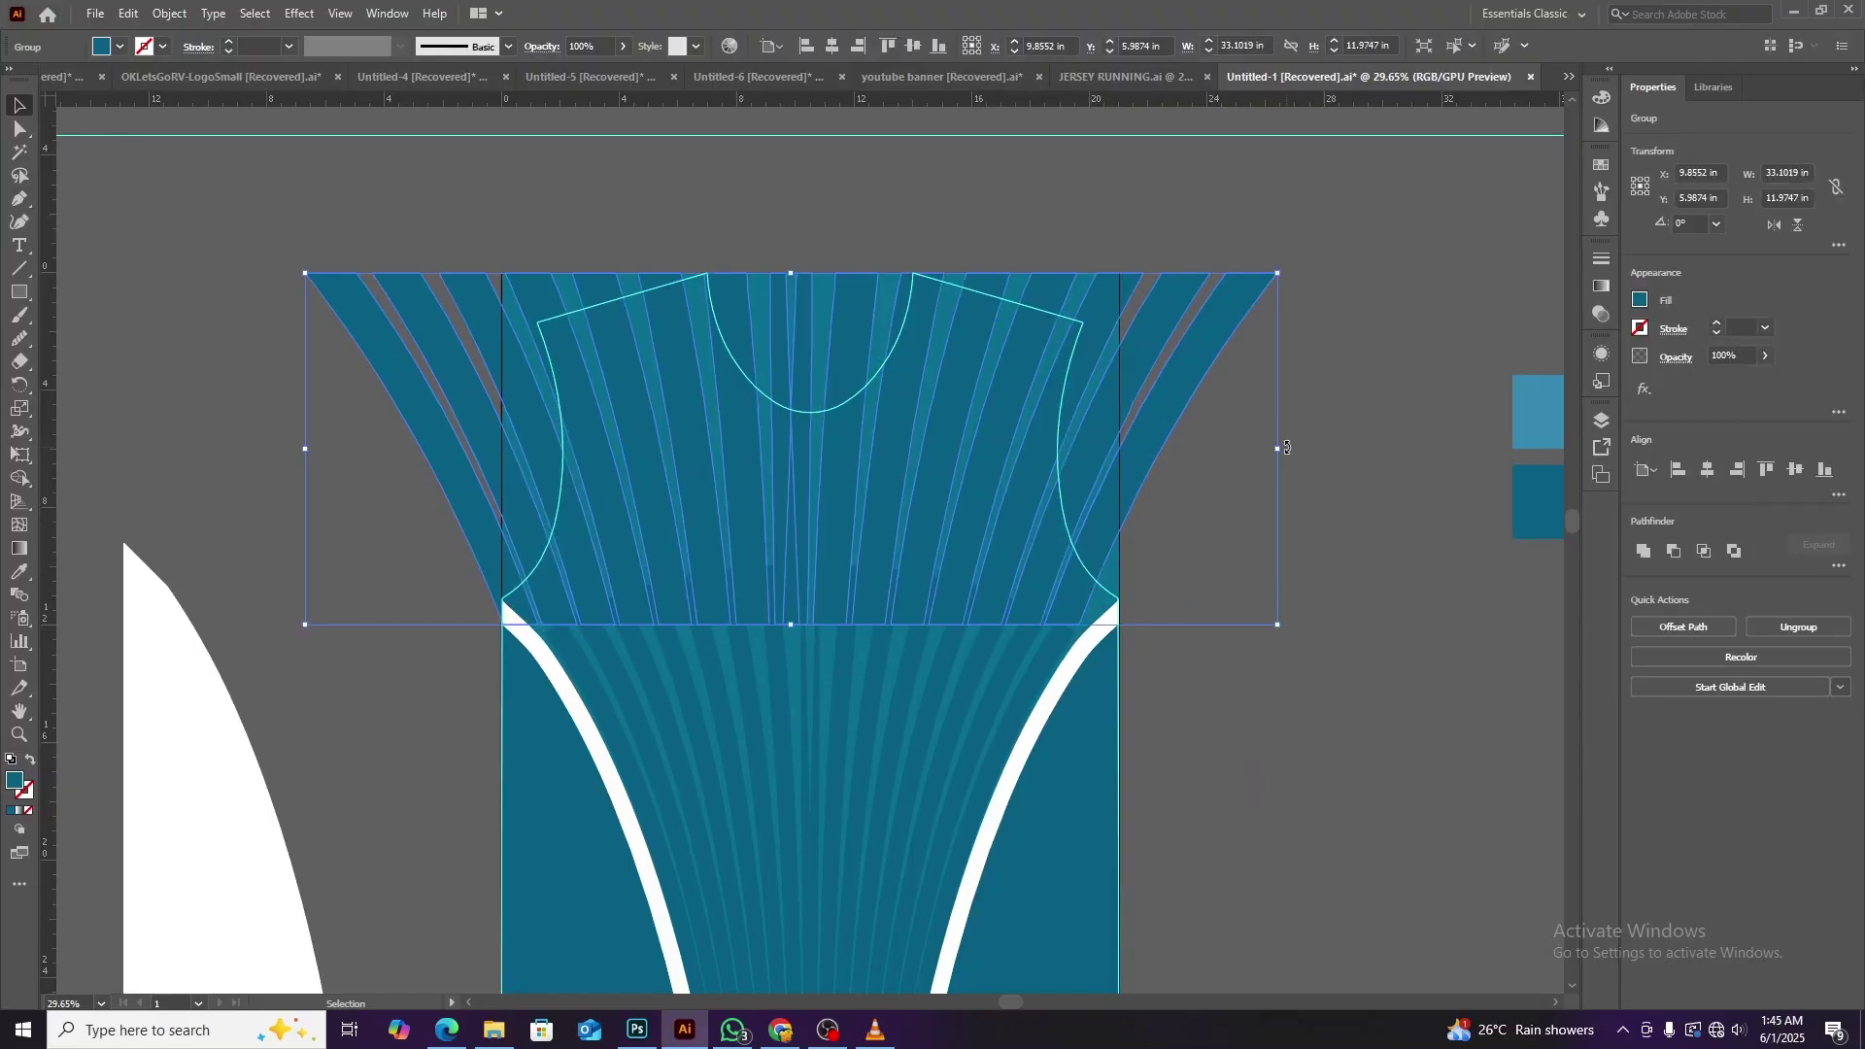
{"action": "left_click_drag", "start_coordinate": [1277, 449], "coordinate": [1330, 443]}
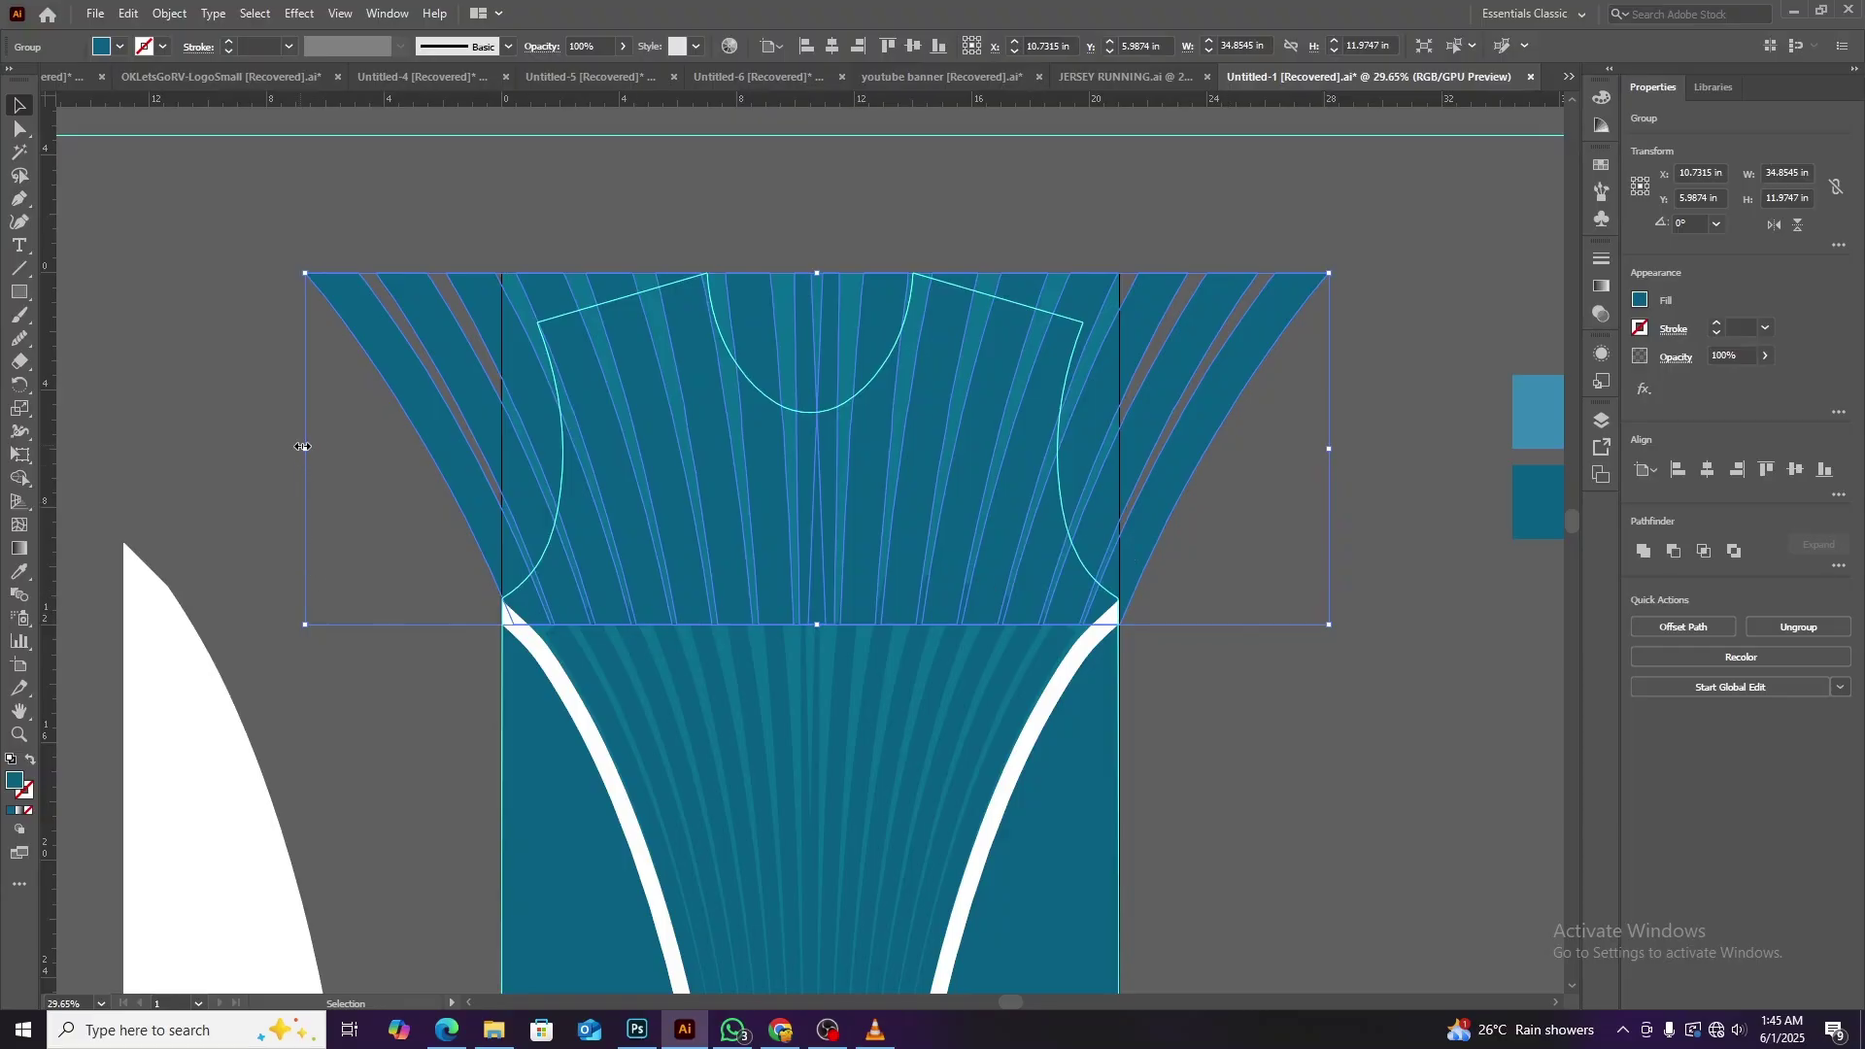
{"action": "left_click_drag", "start_coordinate": [303, 447], "coordinate": [289, 447]}
{"action": "left_click", "coordinate": [236, 439]}
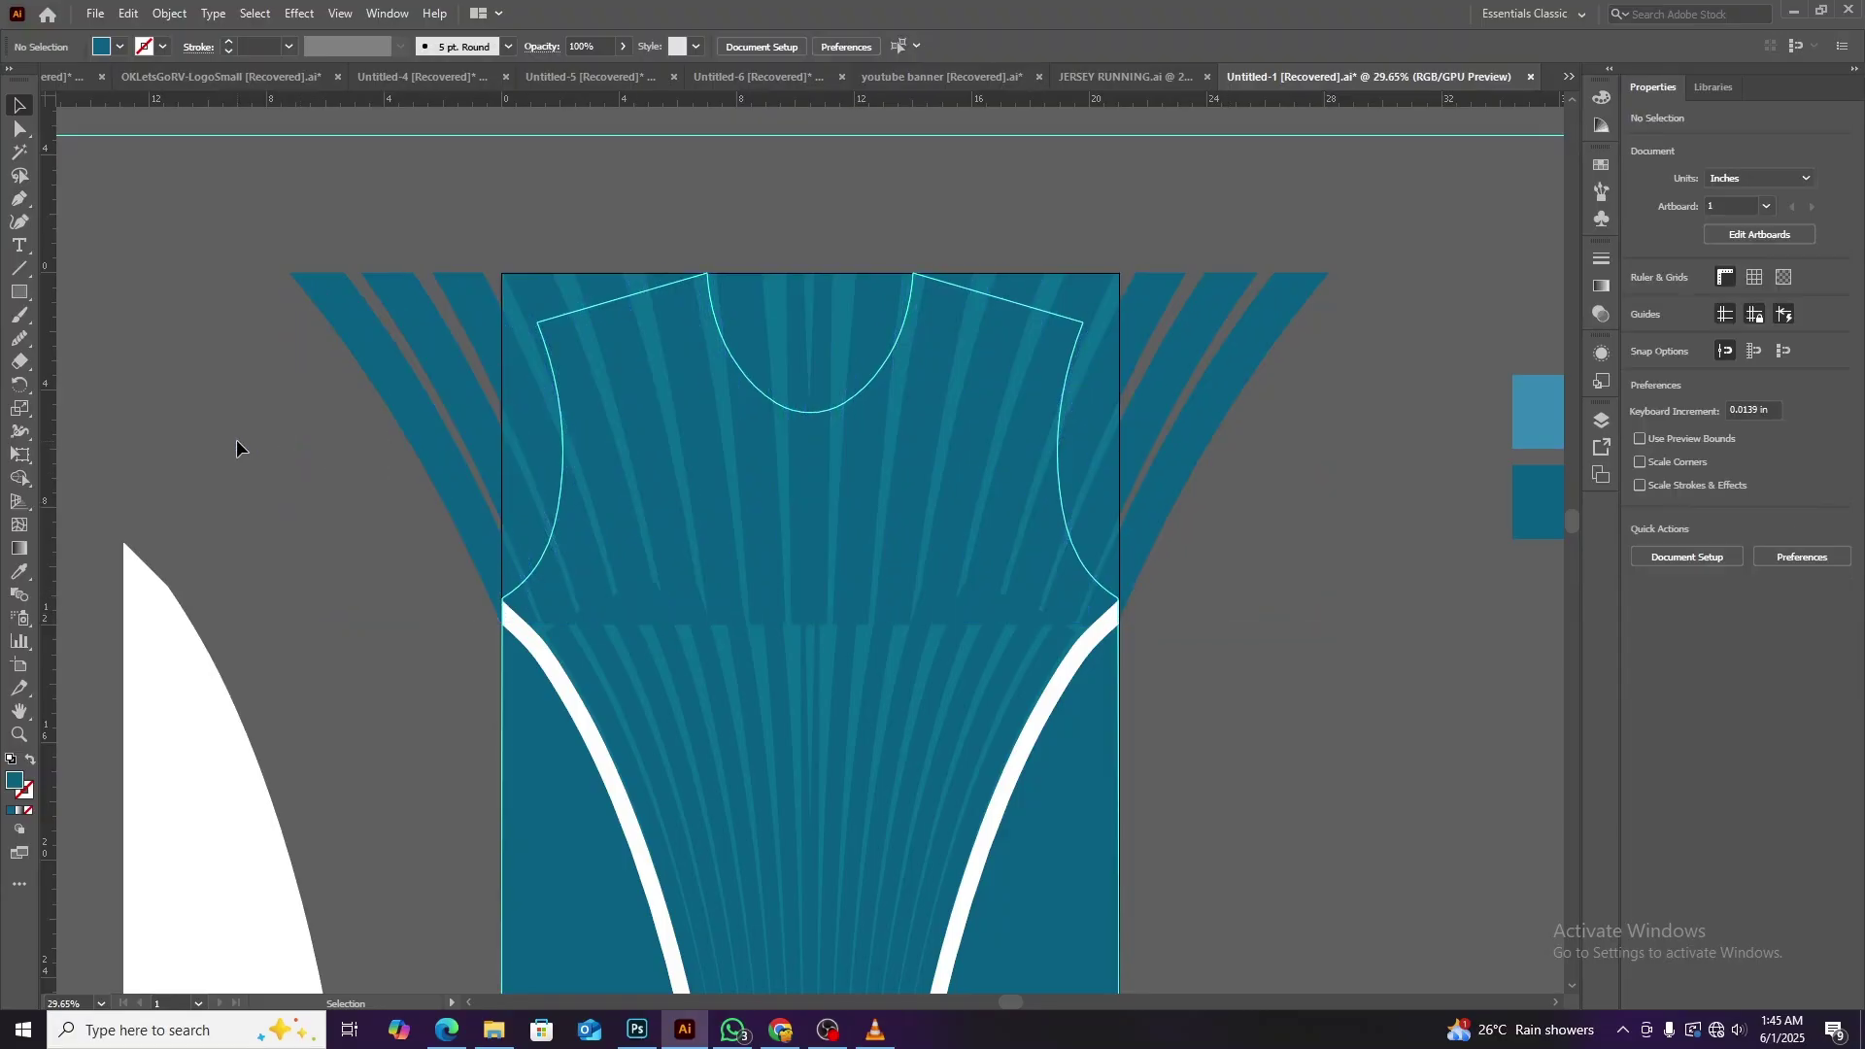
Nudge the stripe group down and bring it to the front.
{"action": "left_click", "coordinate": [1022, 595]}
{"action": "key", "text": "shift+Down"}
{"action": "key", "text": "shift+Down"}
{"action": "key", "text": "shift+Down"}
{"action": "left_click", "coordinate": [1296, 744]}
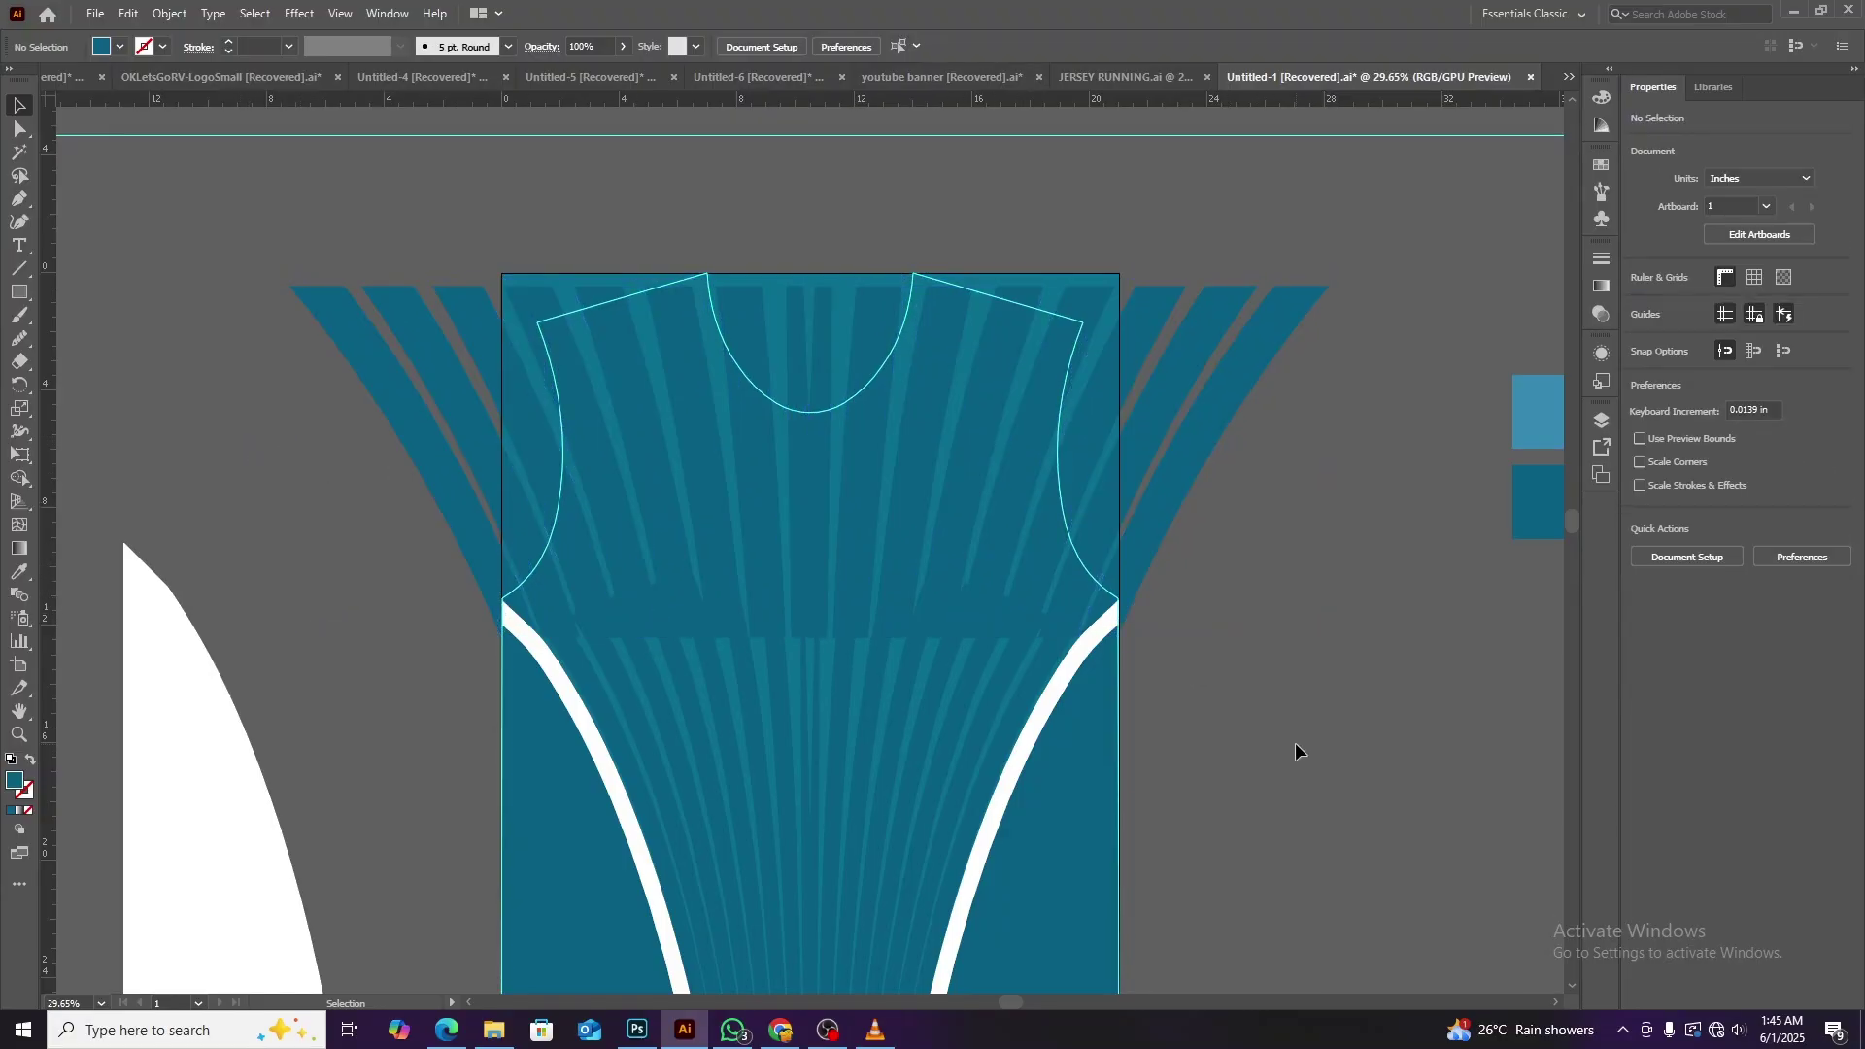
{"action": "right_click", "coordinate": [842, 678]}
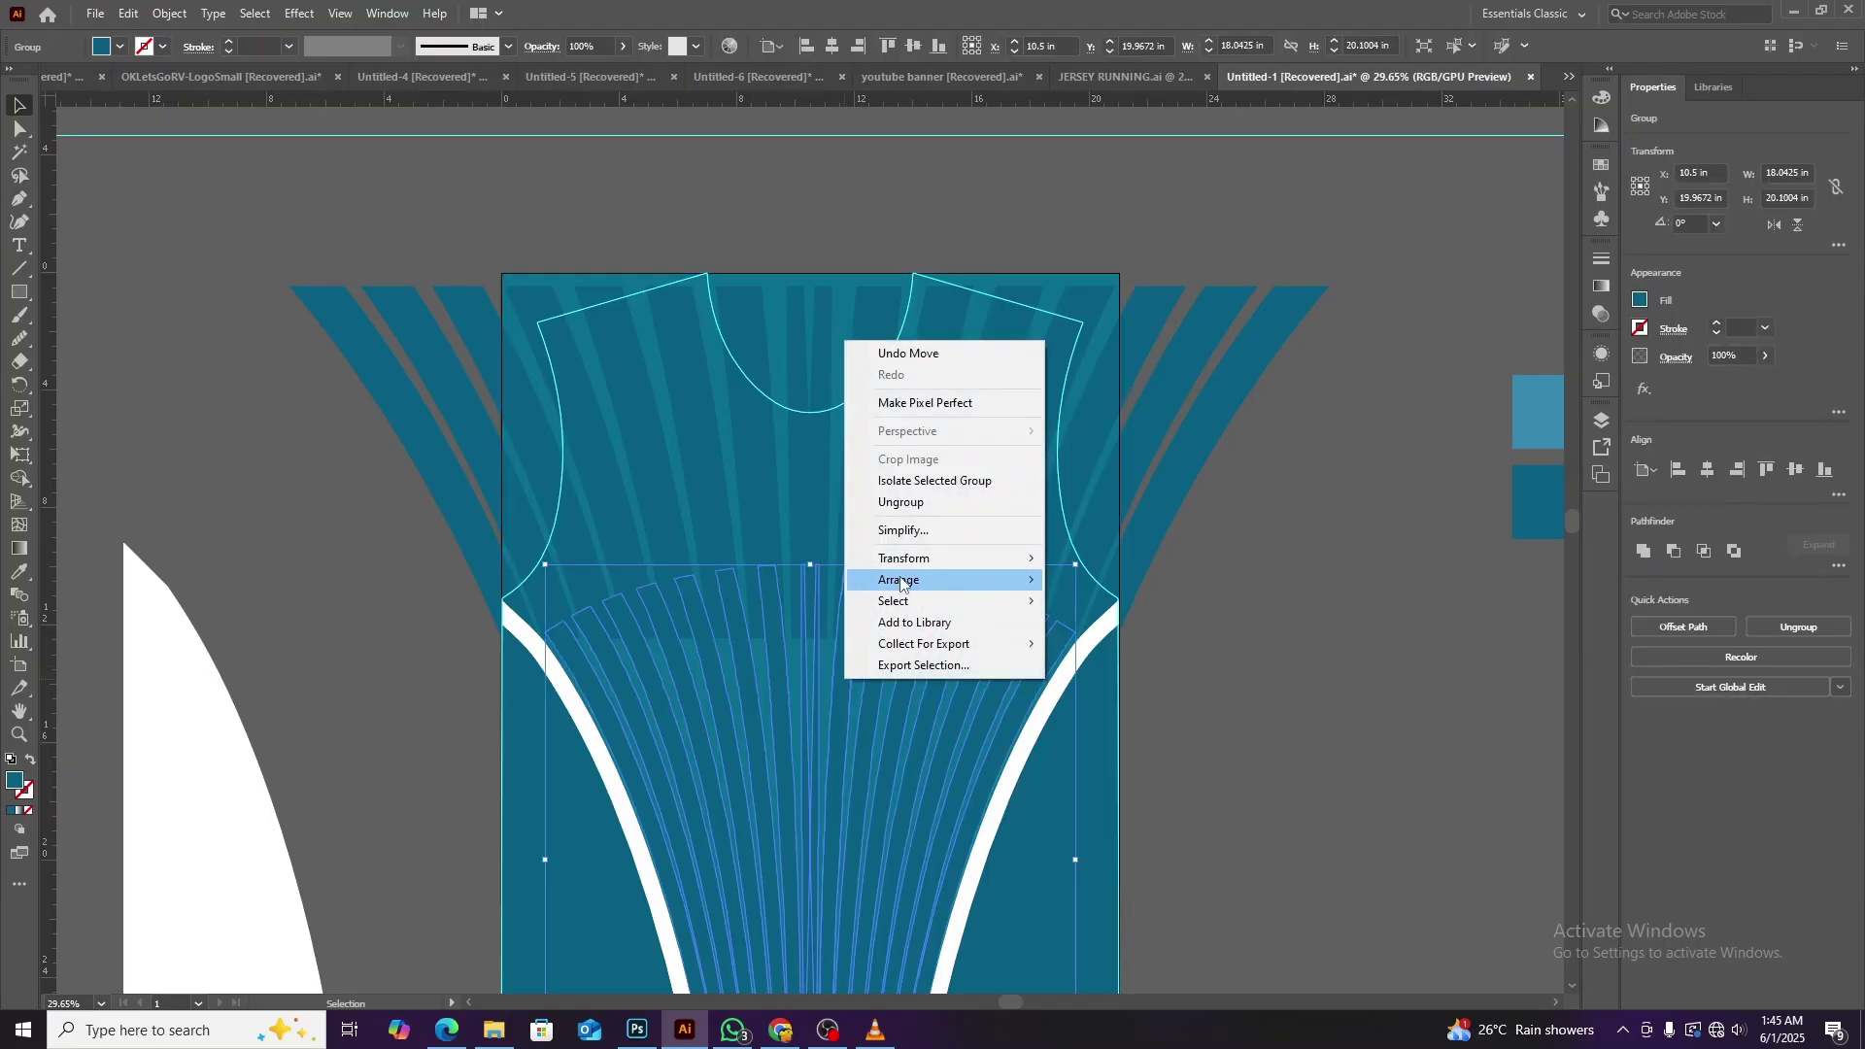
{"action": "left_click", "coordinate": [1118, 580]}
{"action": "left_click", "coordinate": [1285, 743]}
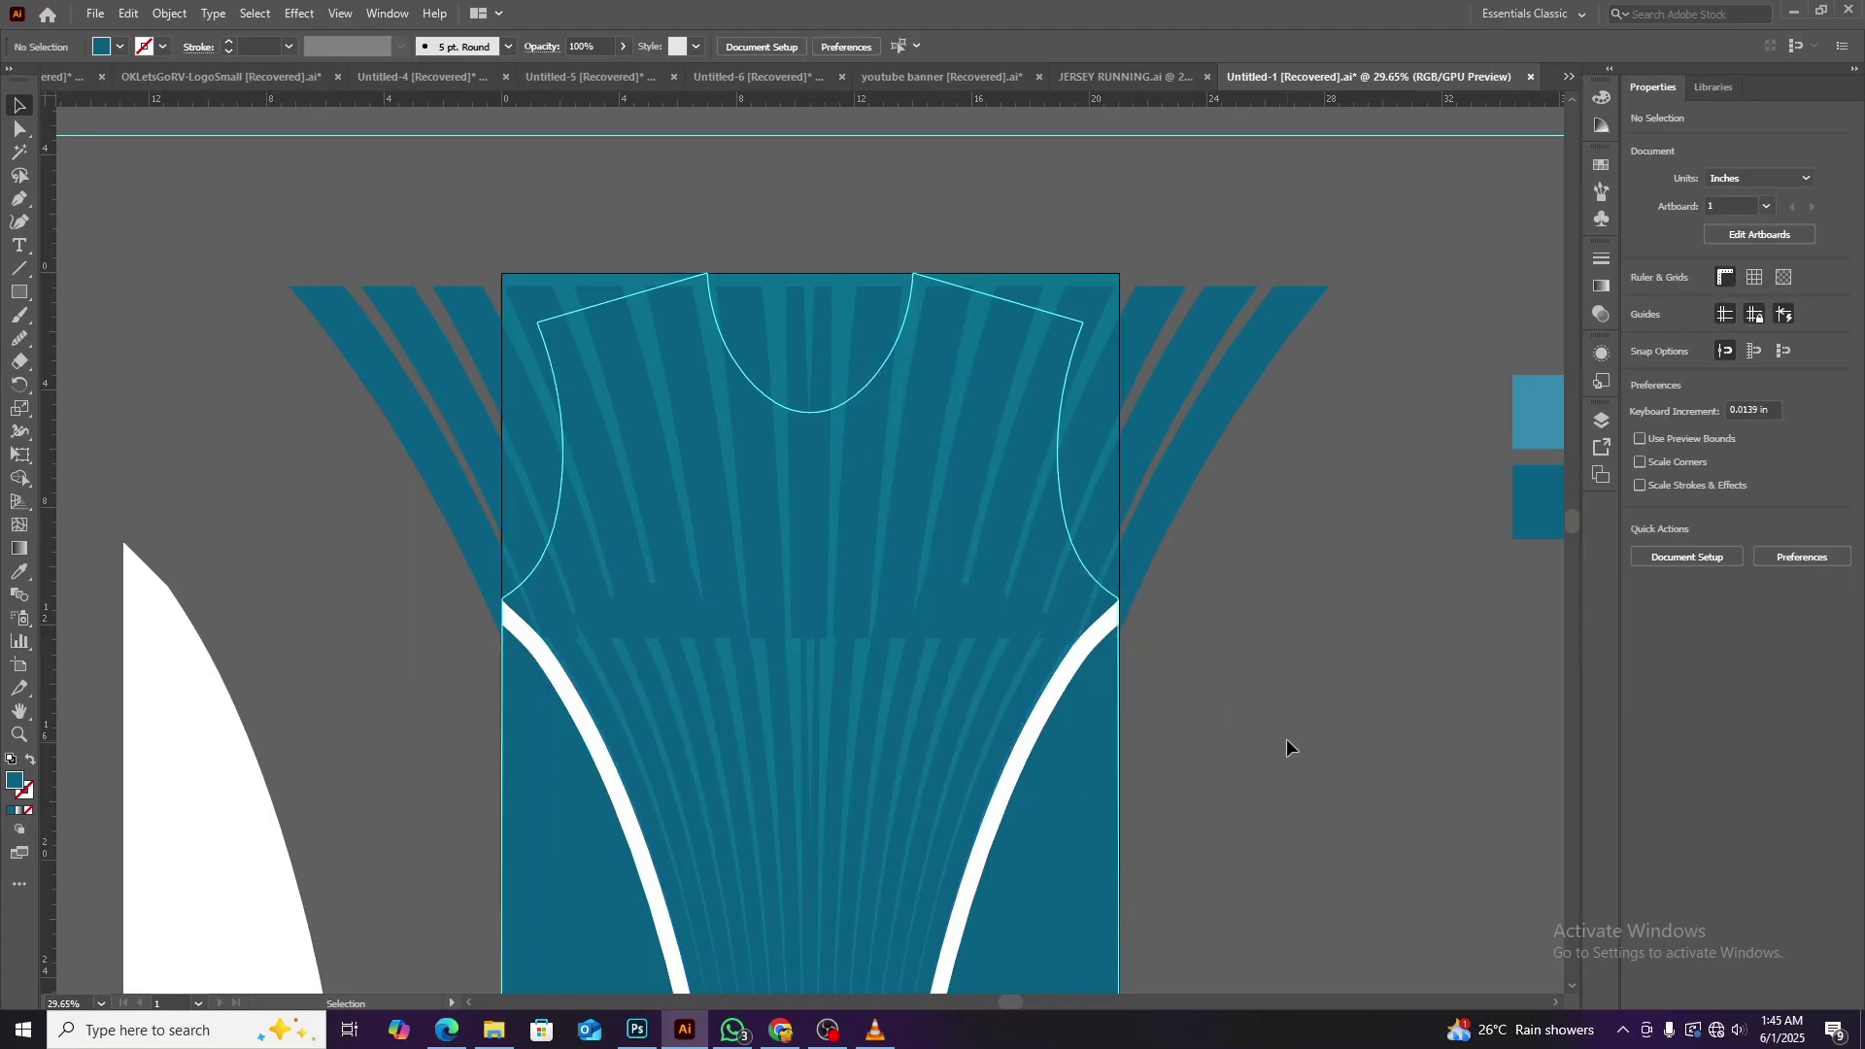
Undo the fan changes back to the shorter stripe fan and zoom out to see the whole jersey.
{"action": "key", "text": "a"}
{"action": "key", "text": "ctrl+z"}
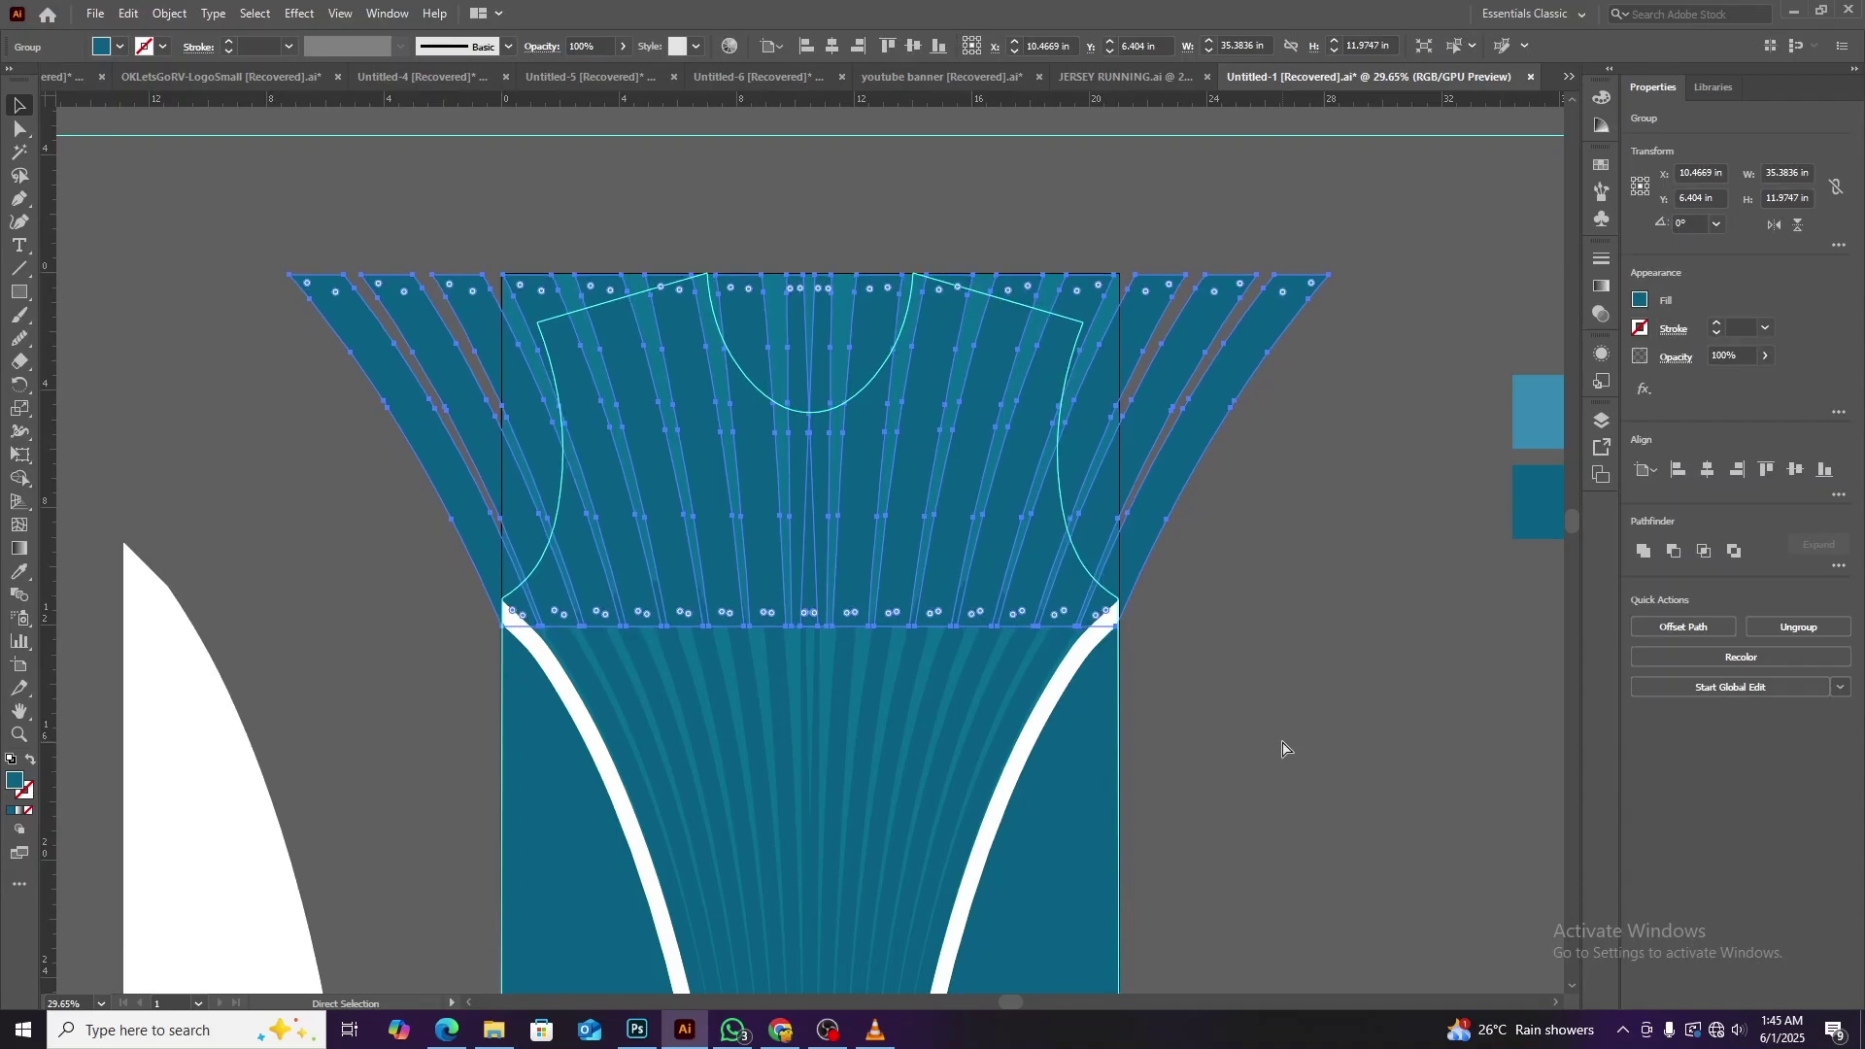
{"action": "key", "text": "ctrl+z"}
{"action": "key", "text": "ctrl+z"}
{"action": "key", "text": "ctrl+z"}
{"action": "key", "text": "v"}
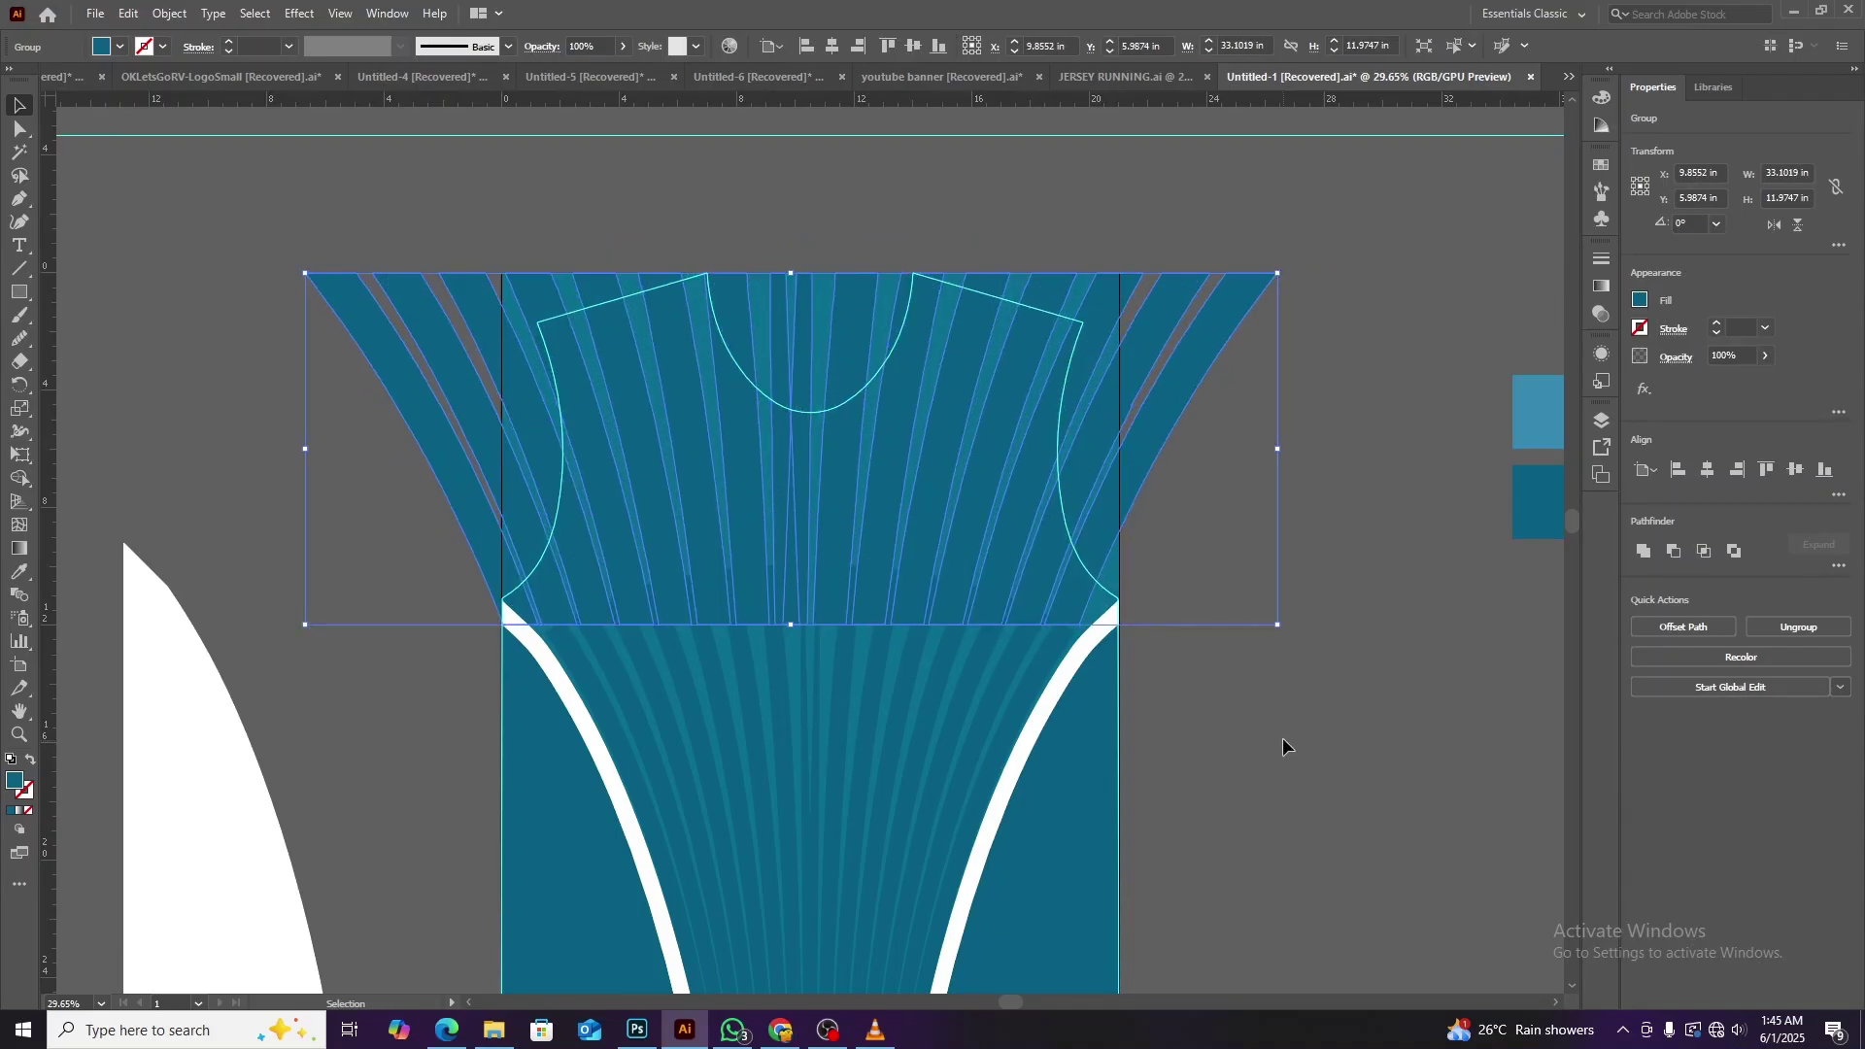
{"action": "key", "text": "ctrl+z"}
{"action": "key", "text": "ctrl+z"}
{"action": "key", "text": "ctrl+z"}
{"action": "key", "text": "ctrl+z"}
{"action": "key", "text": "ctrl+z"}
{"action": "key", "text": "ctrl+z"}
{"action": "key", "text": "ctrl+z"}
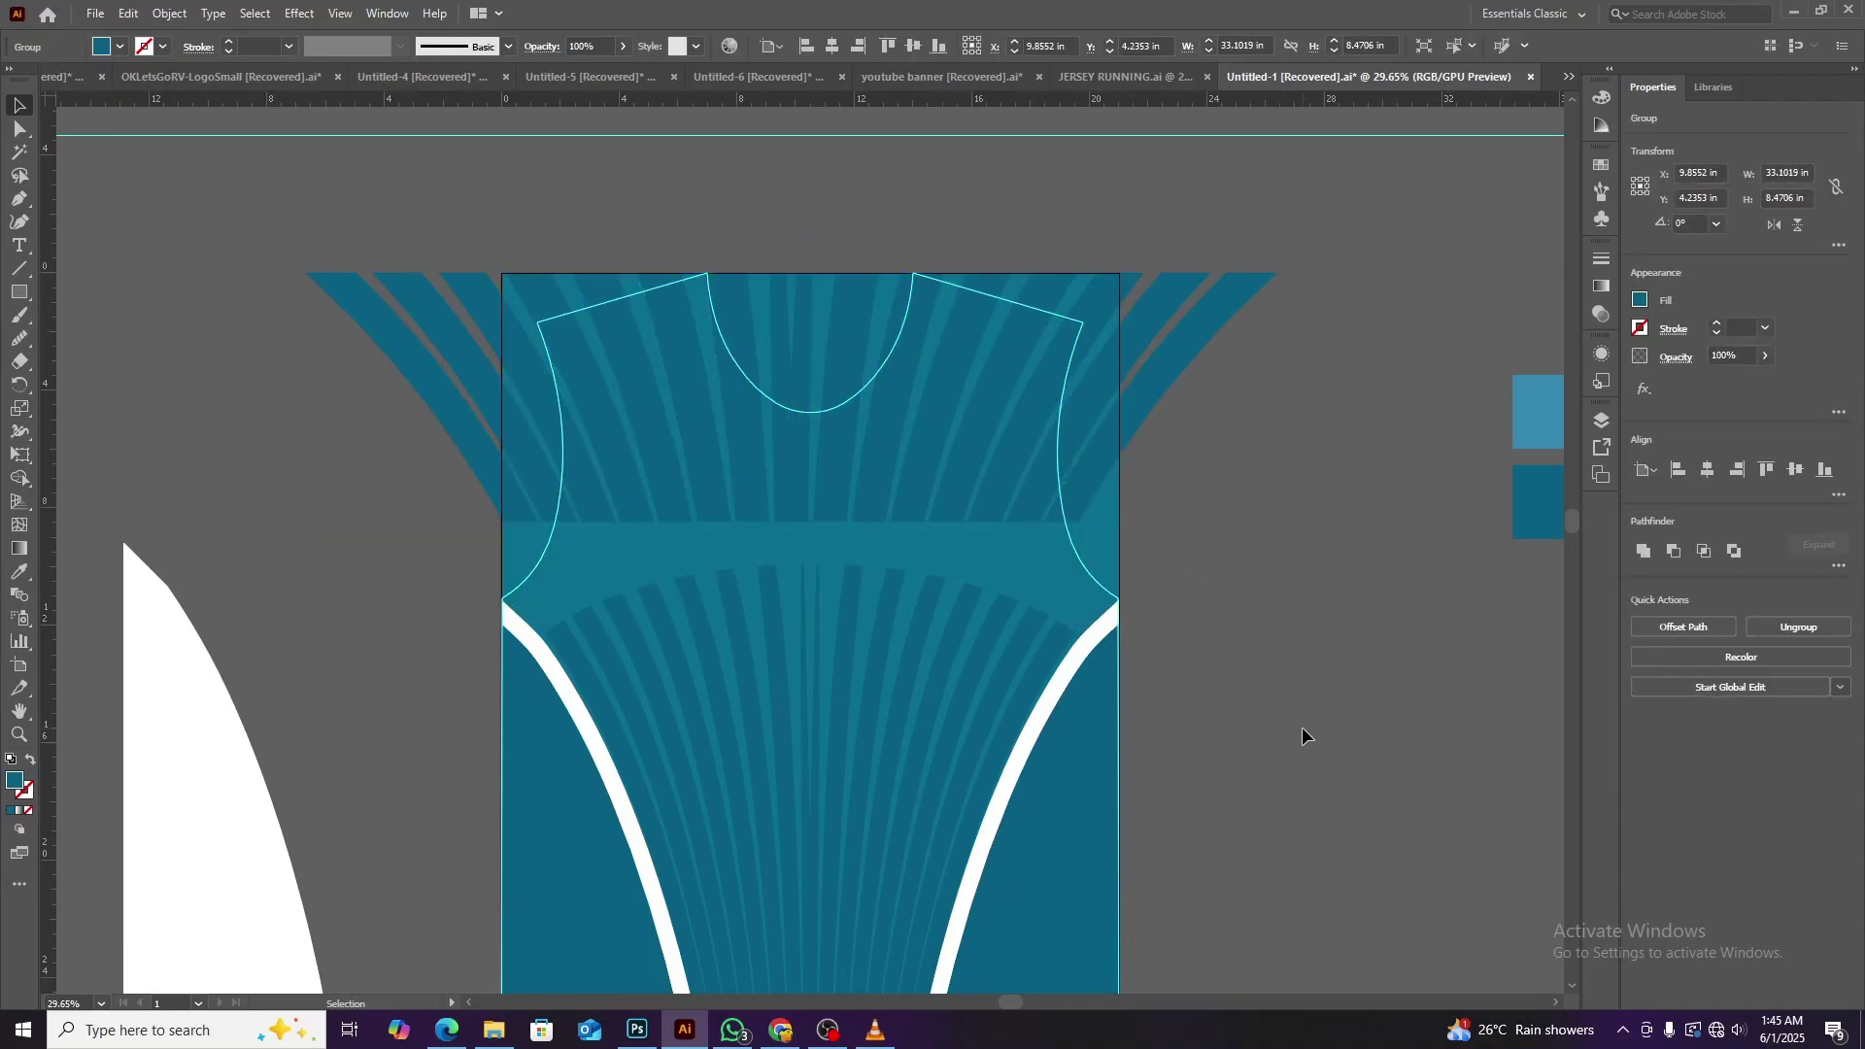
{"action": "key", "text": "ctrl+z"}
{"action": "key", "text": "ctrl+z"}
{"action": "key", "text": "ctrl+z"}
{"action": "scroll", "coordinate": [1308, 547], "scroll_direction": "down", "scroll_amount": 2}
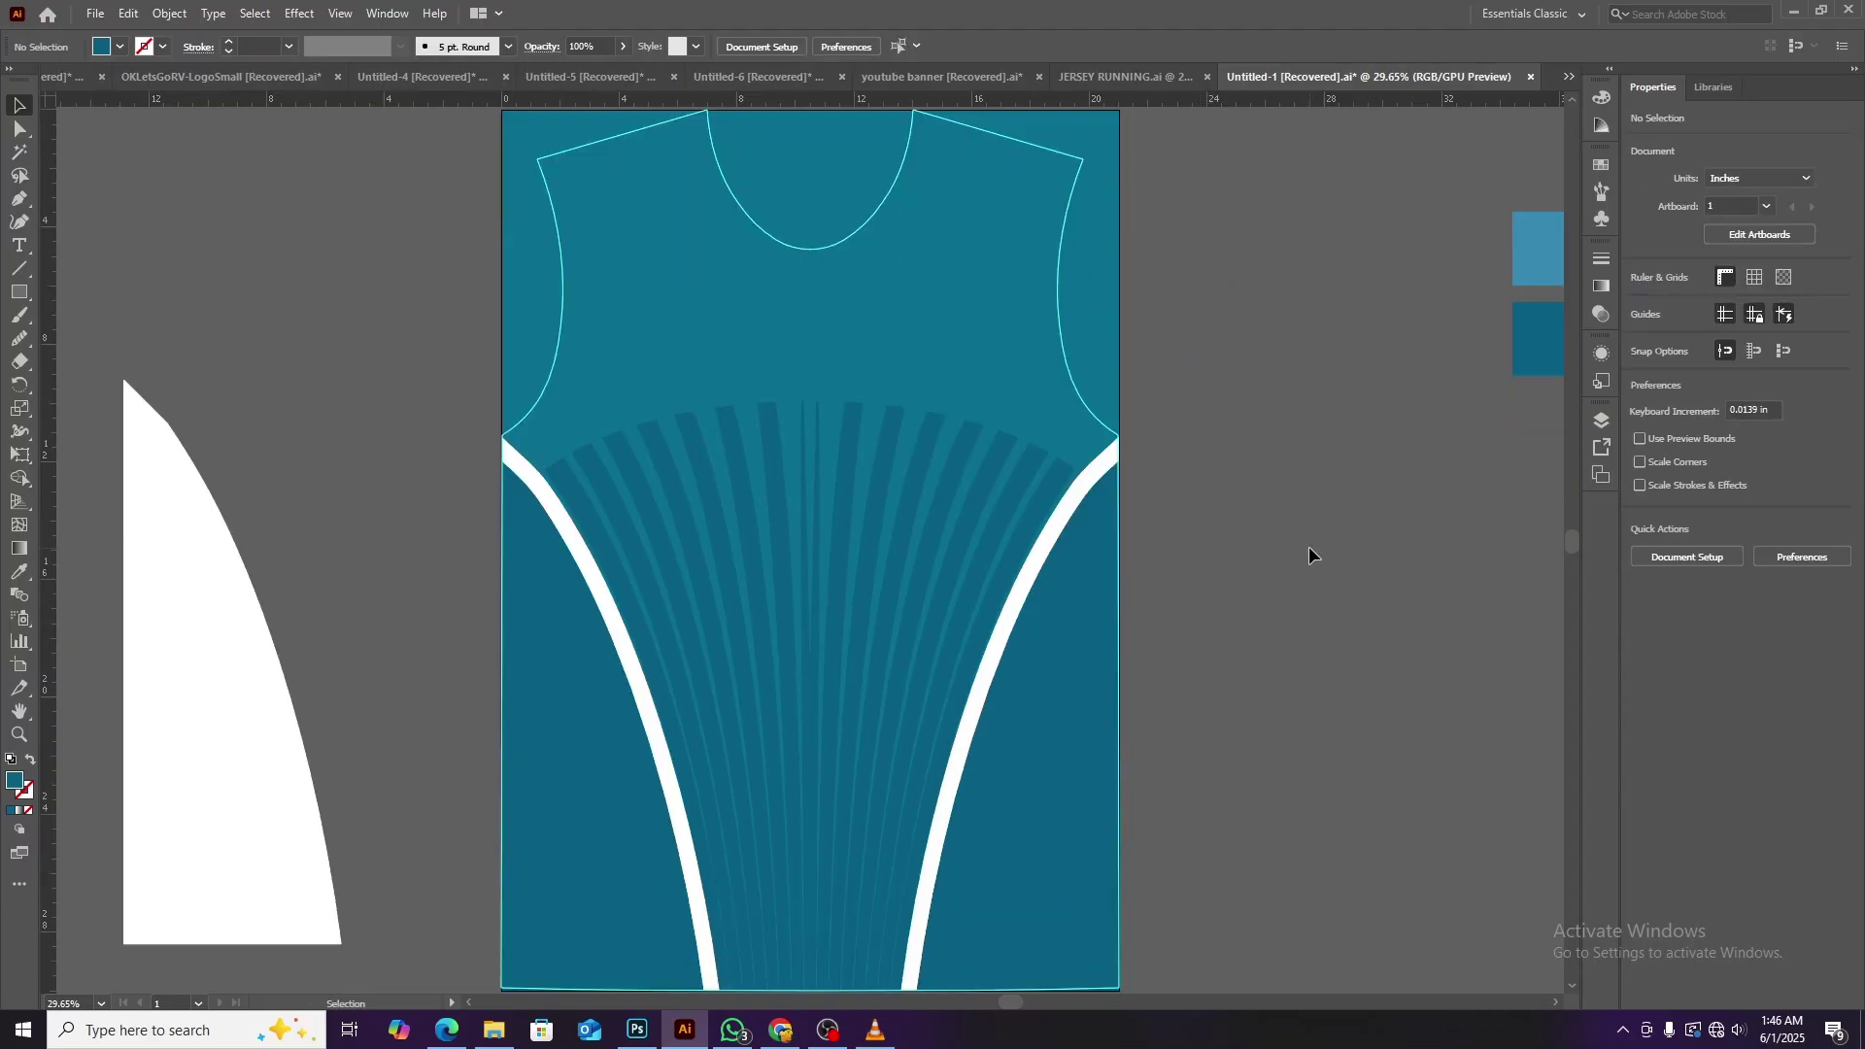
{"action": "key", "text": "ctrl+minus"}
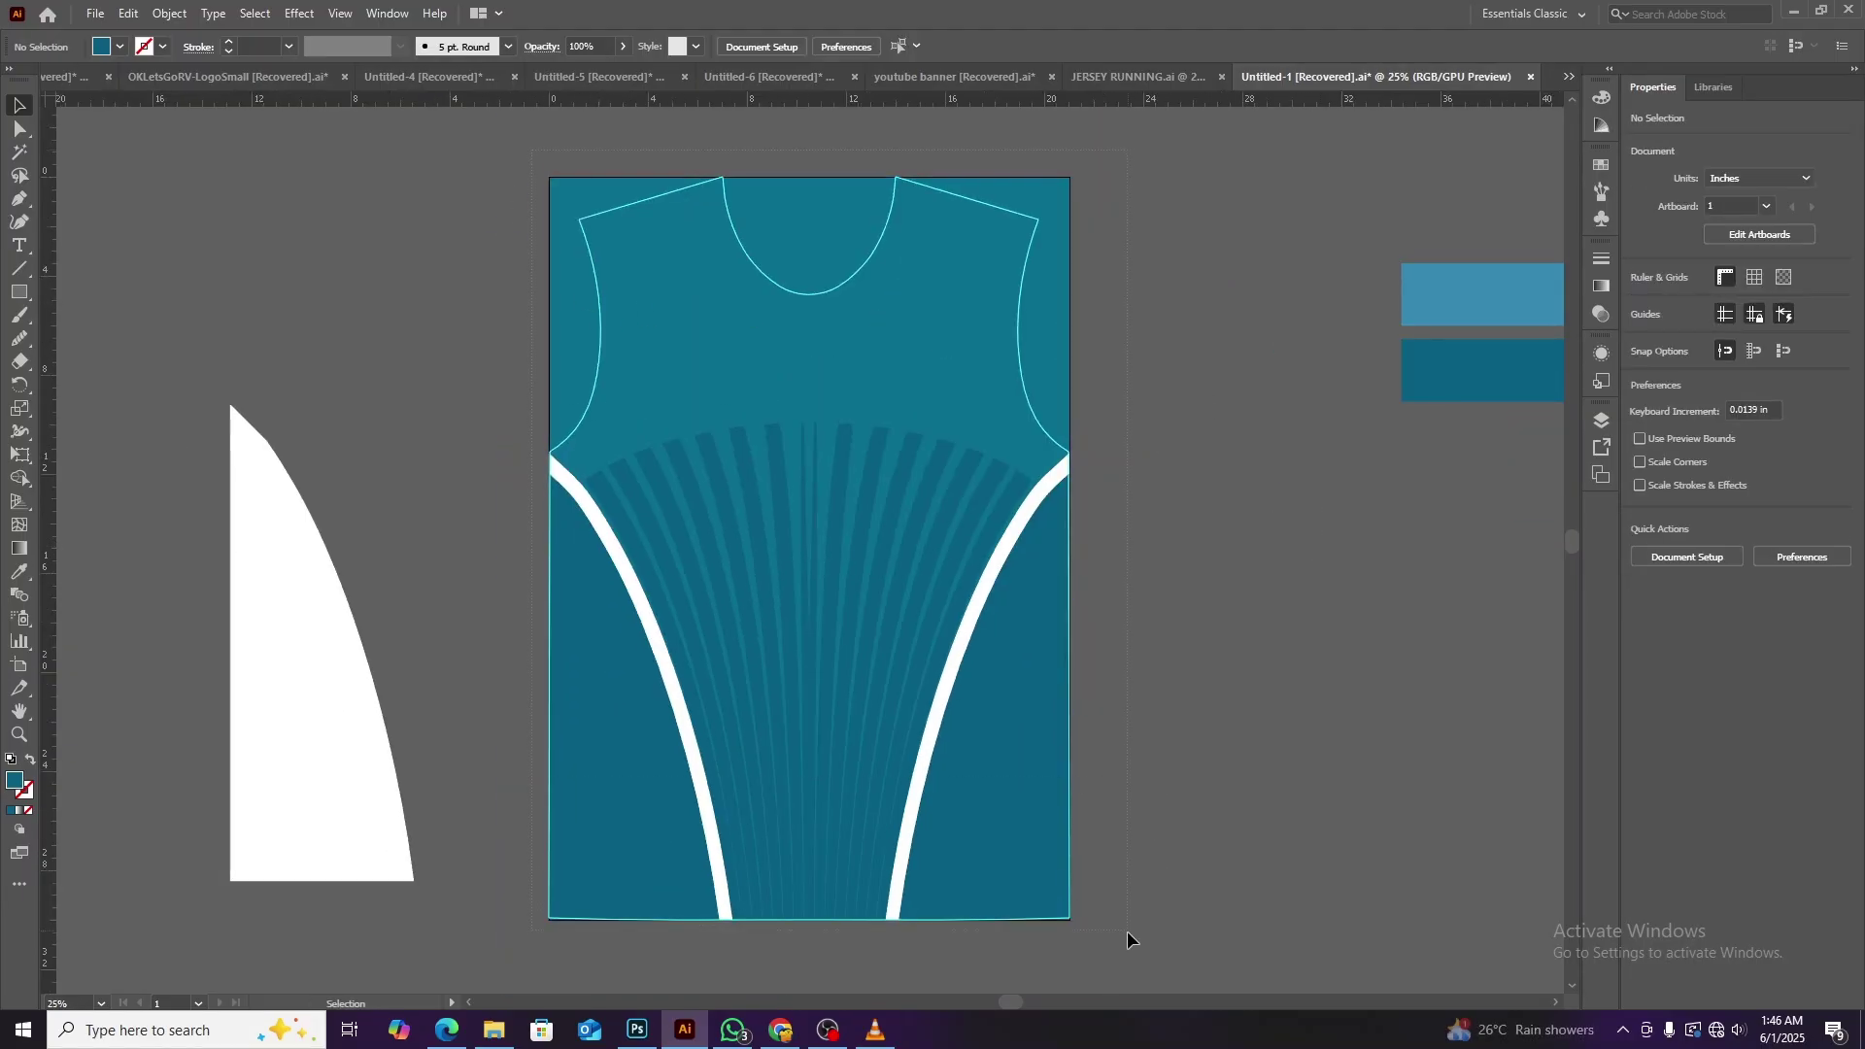
Move the white curved shape further left and make a reflected copy of it.
{"action": "left_click", "coordinate": [1127, 933]}
{"action": "right_click", "coordinate": [1200, 617]}
{"action": "left_click", "coordinate": [1249, 814]}
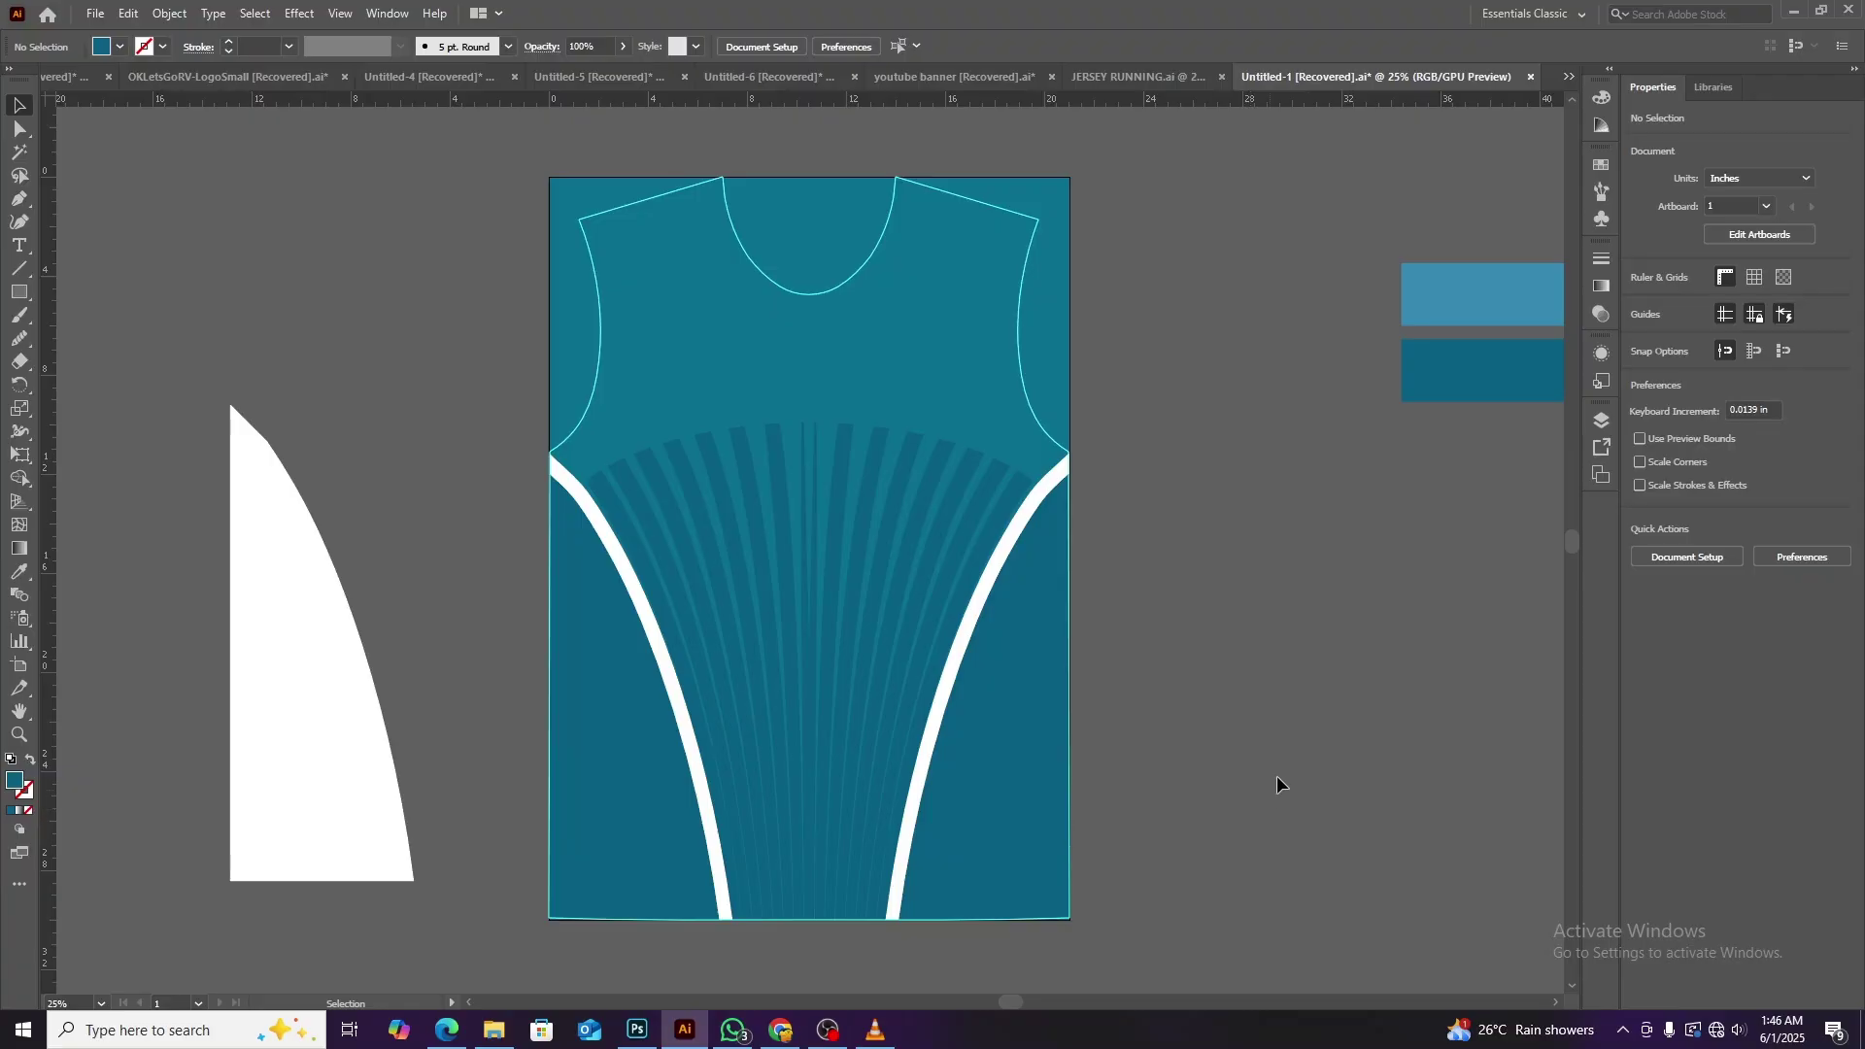
{"action": "left_click_drag", "start_coordinate": [375, 815], "coordinate": [283, 807]}
{"action": "right_click", "coordinate": [283, 804]}
{"action": "mouse_move", "coordinate": [344, 680]}
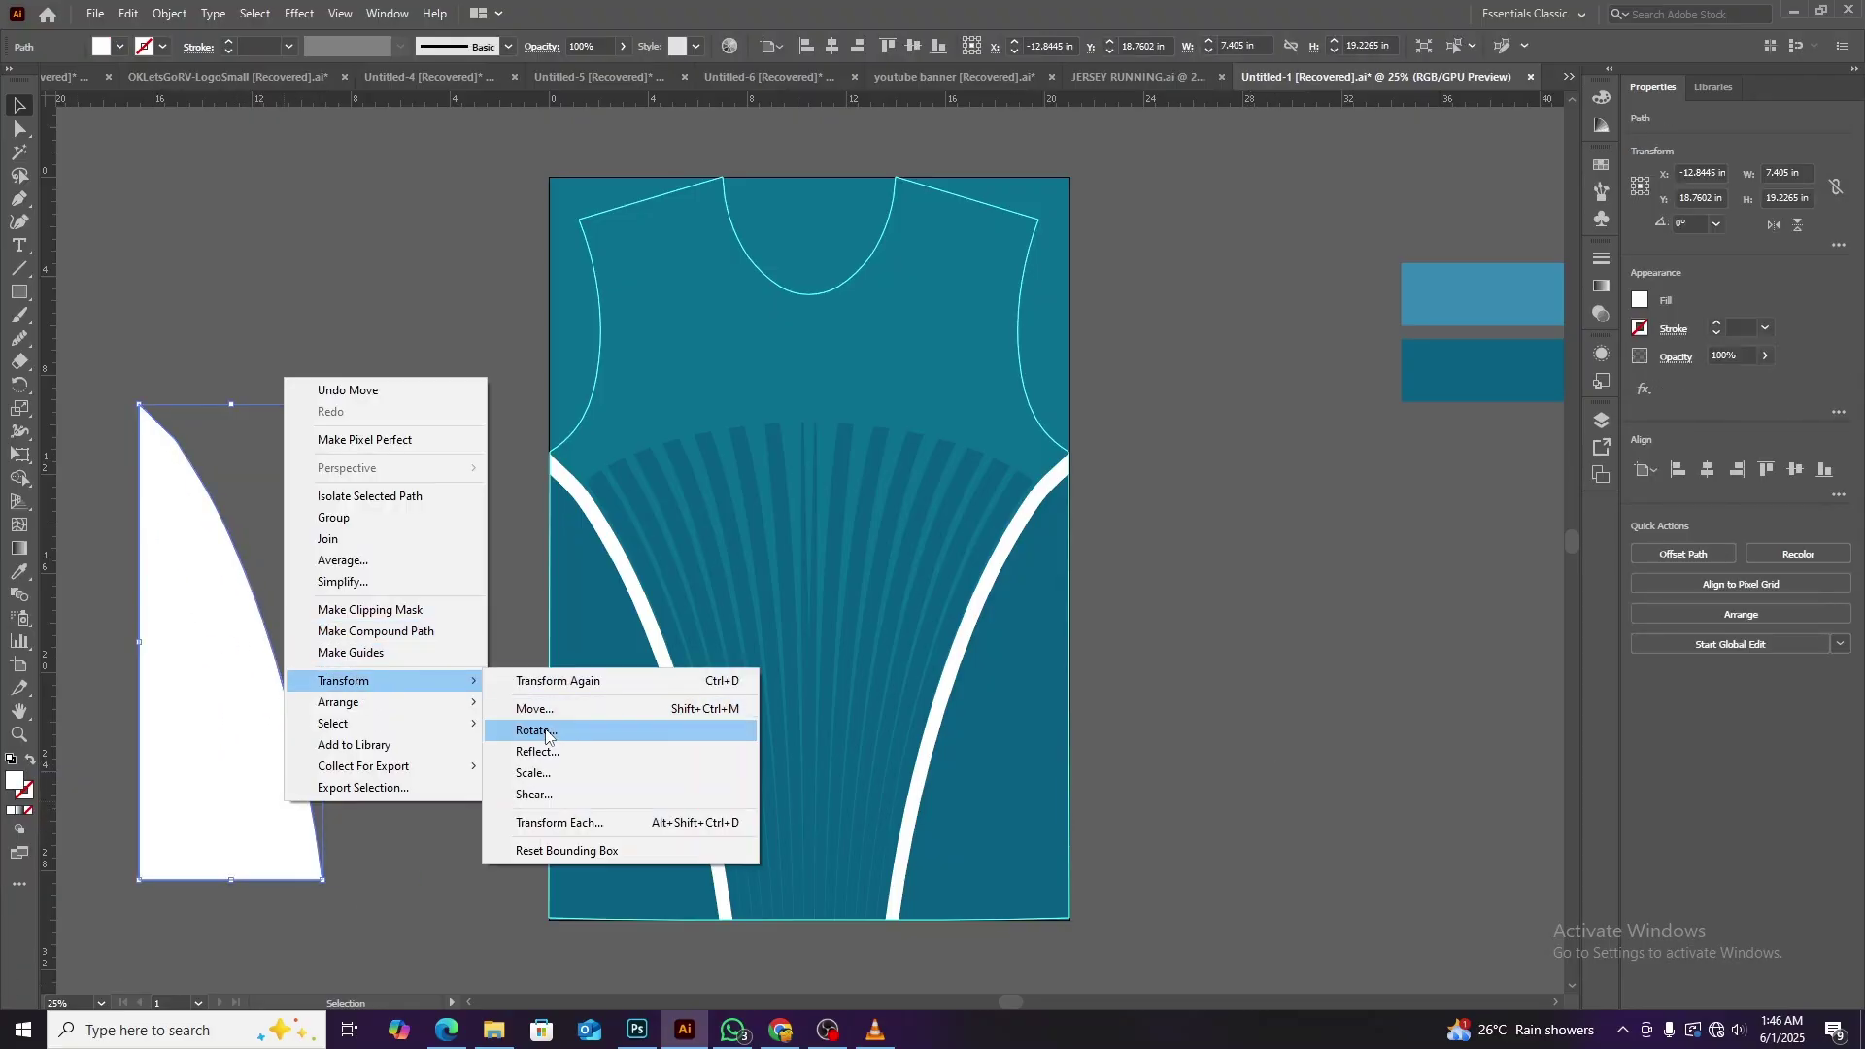
{"action": "left_click", "coordinate": [536, 752]}
{"action": "left_click", "coordinate": [833, 636]}
{"action": "left_click", "coordinate": [447, 610]}
Delete the mirrored copy and smooth the white shape's curved edge.
{"action": "scroll", "coordinate": [275, 607], "scroll_direction": "up", "scroll_amount": 1}
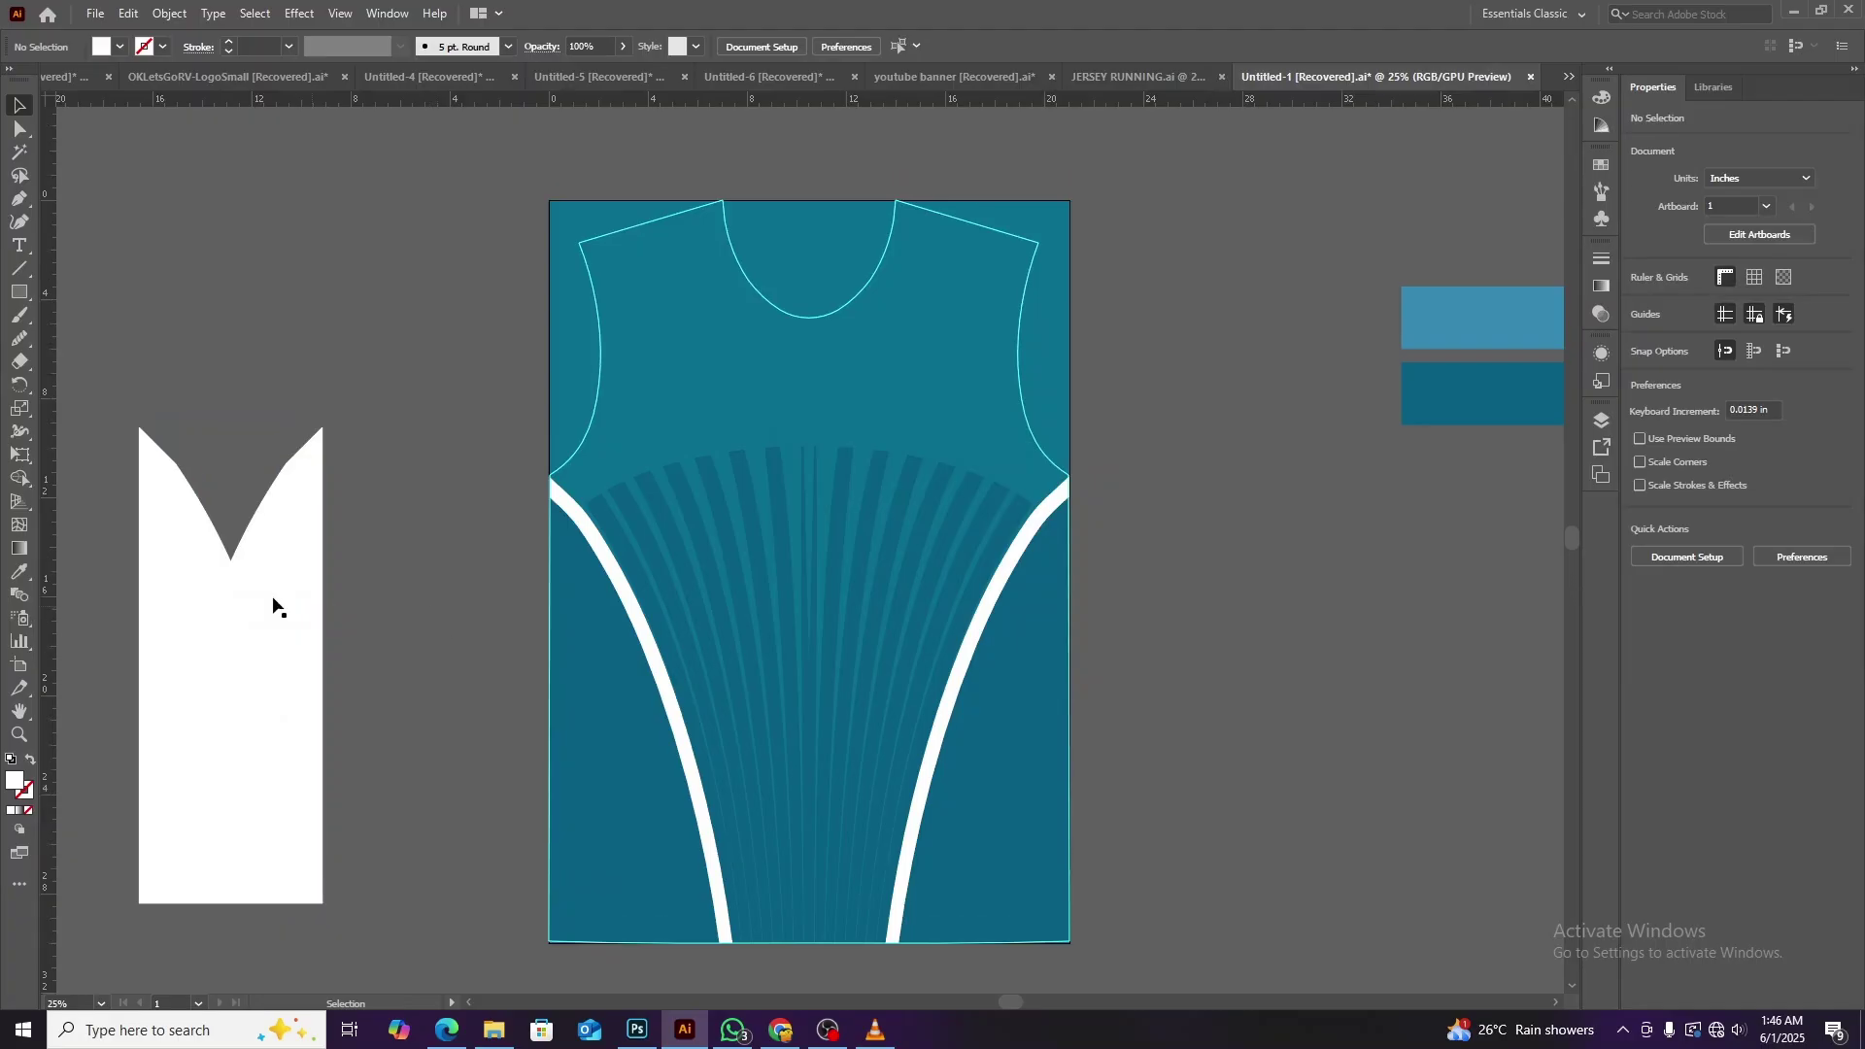
{"action": "left_click", "coordinate": [274, 608]}
{"action": "key", "text": "Delete"}
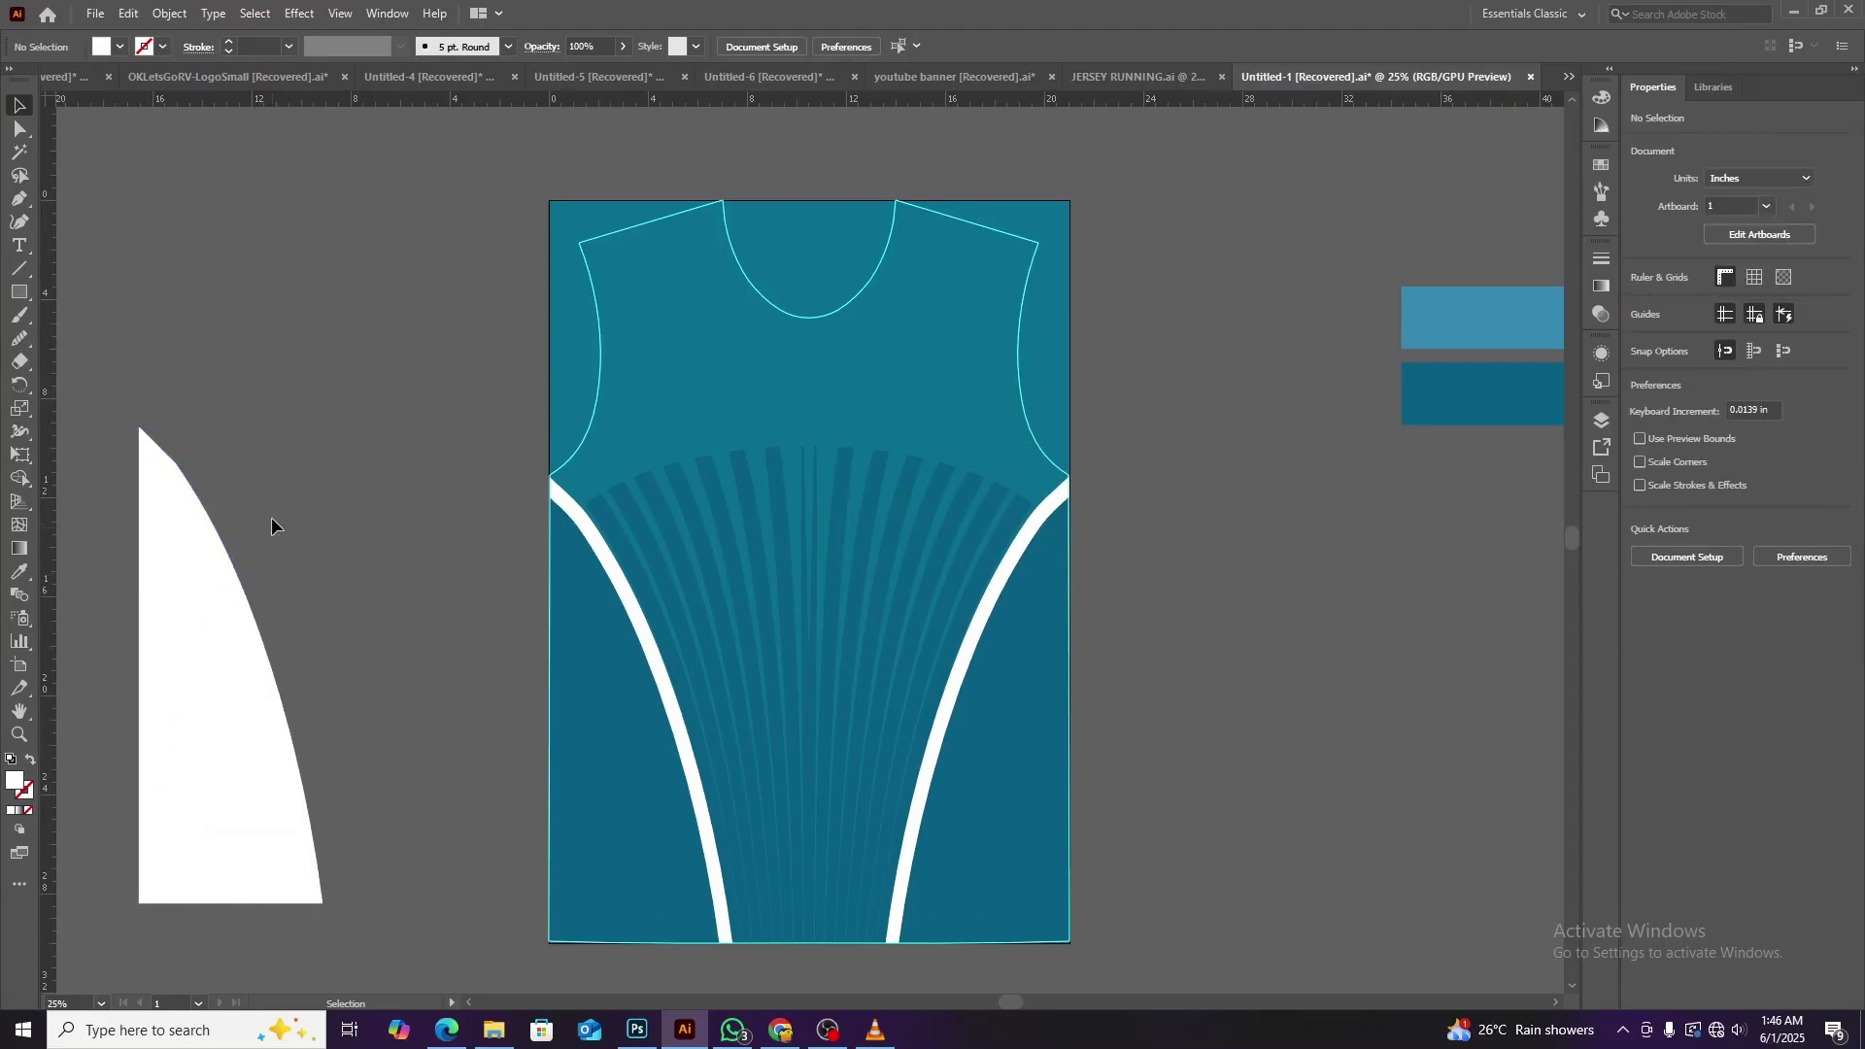
{"action": "left_click", "coordinate": [194, 544]}
{"action": "left_click", "coordinate": [27, 338]}
{"action": "left_click_drag", "start_coordinate": [175, 541], "coordinate": [245, 584]}
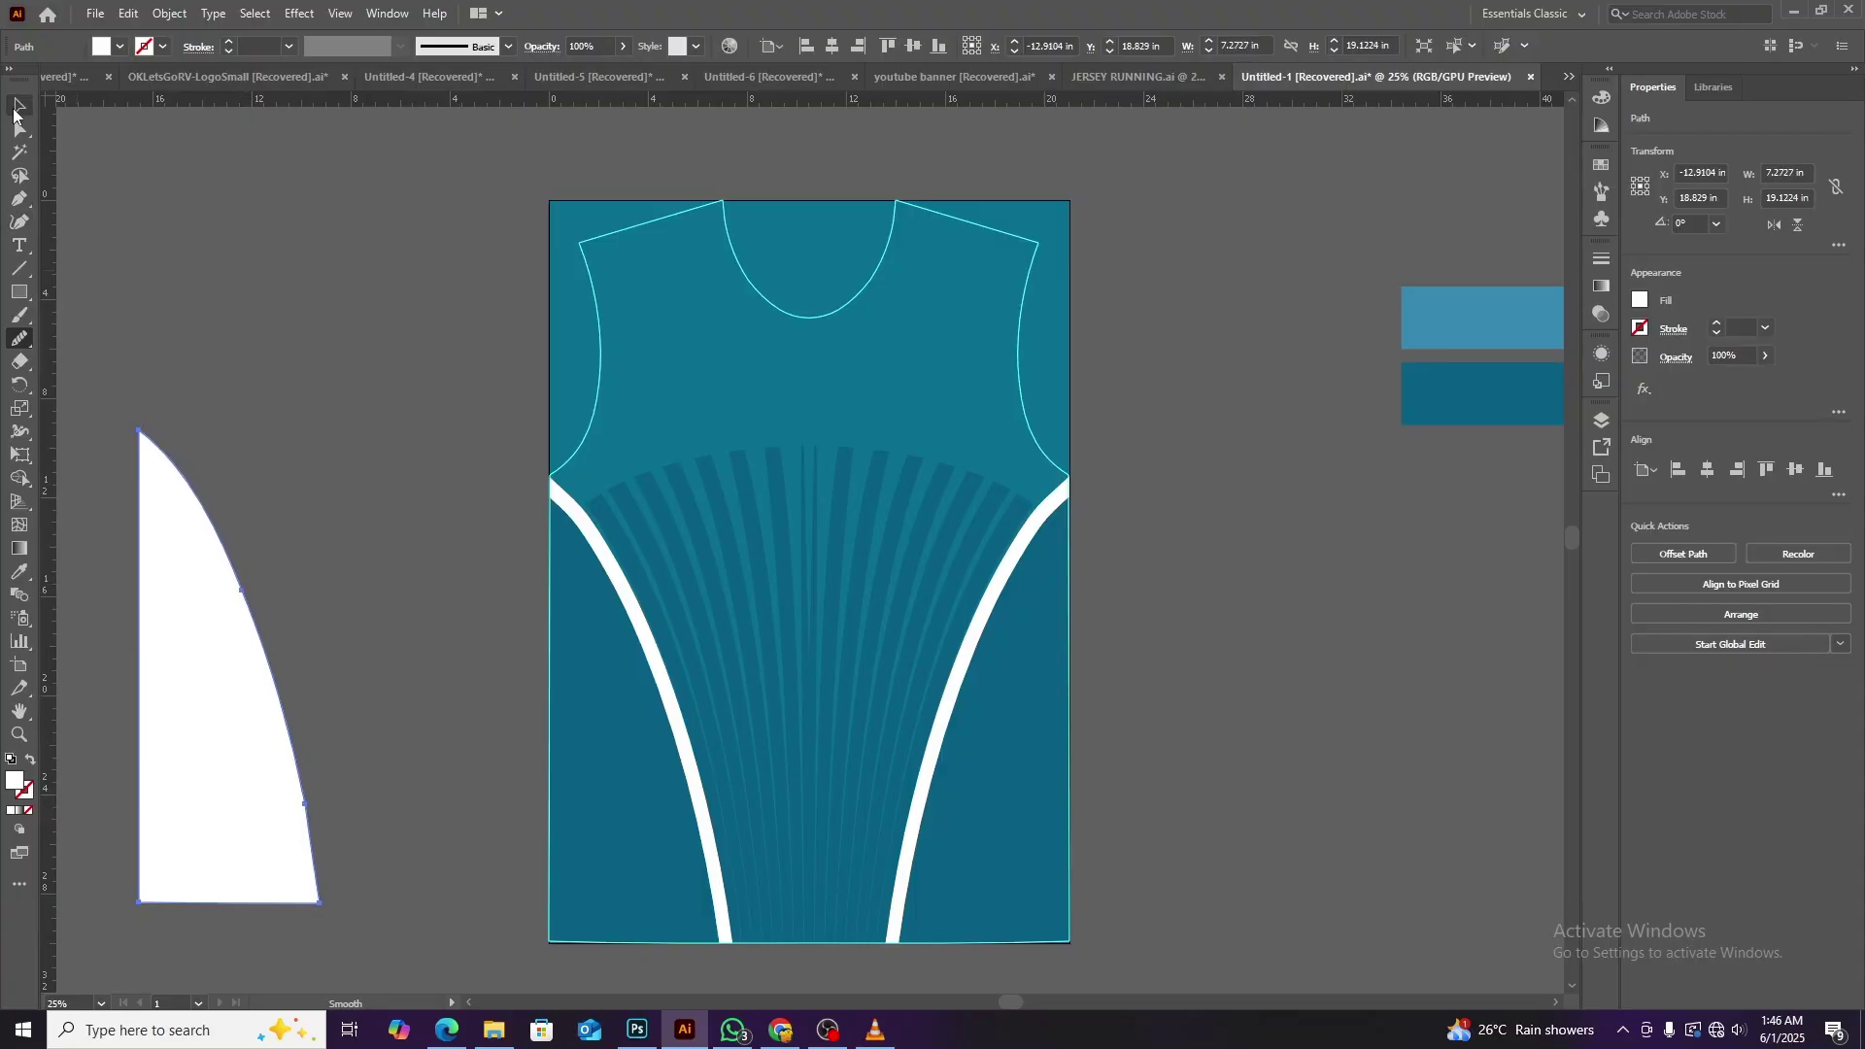
Make a vertically reflected copy of the white shape and select both shapes.
{"action": "left_click", "coordinate": [18, 105]}
{"action": "right_click", "coordinate": [194, 451]}
{"action": "left_click", "coordinate": [252, 673]}
{"action": "key", "text": "ctrl+z"}
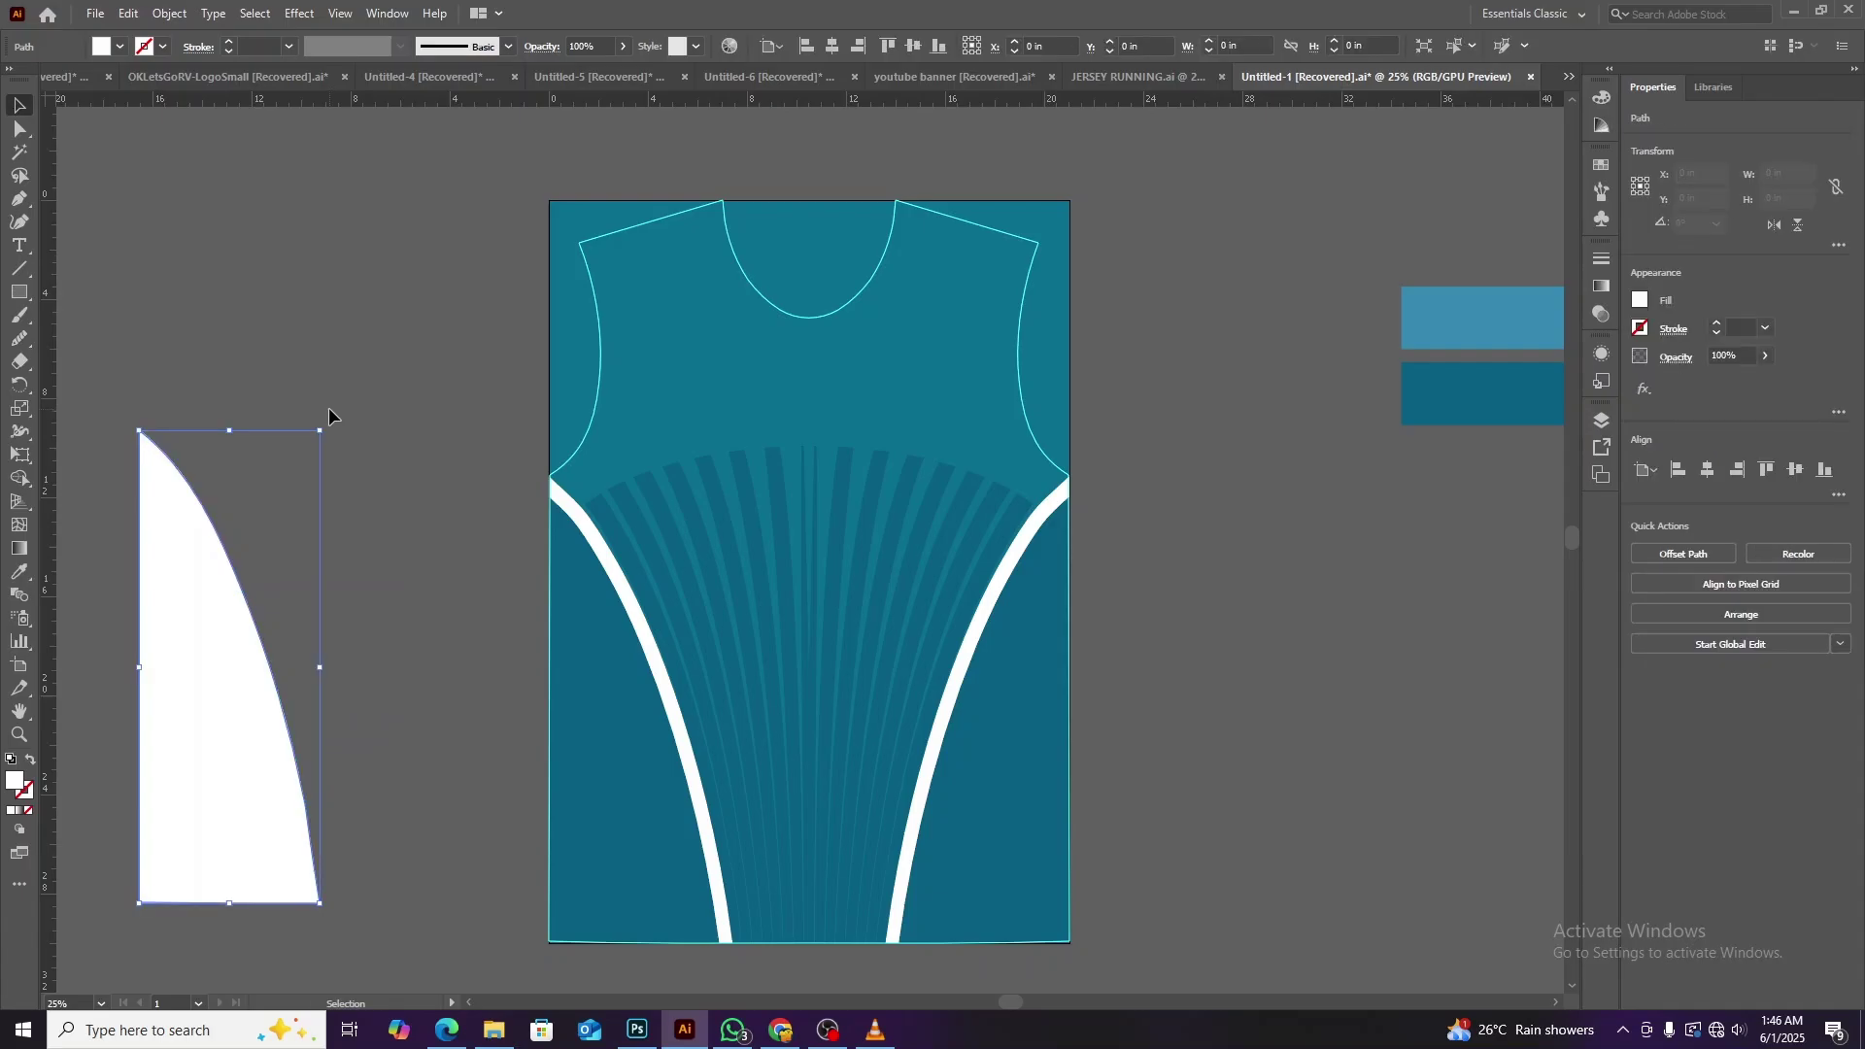
{"action": "right_click", "coordinate": [329, 416]}
{"action": "left_click", "coordinate": [583, 774]}
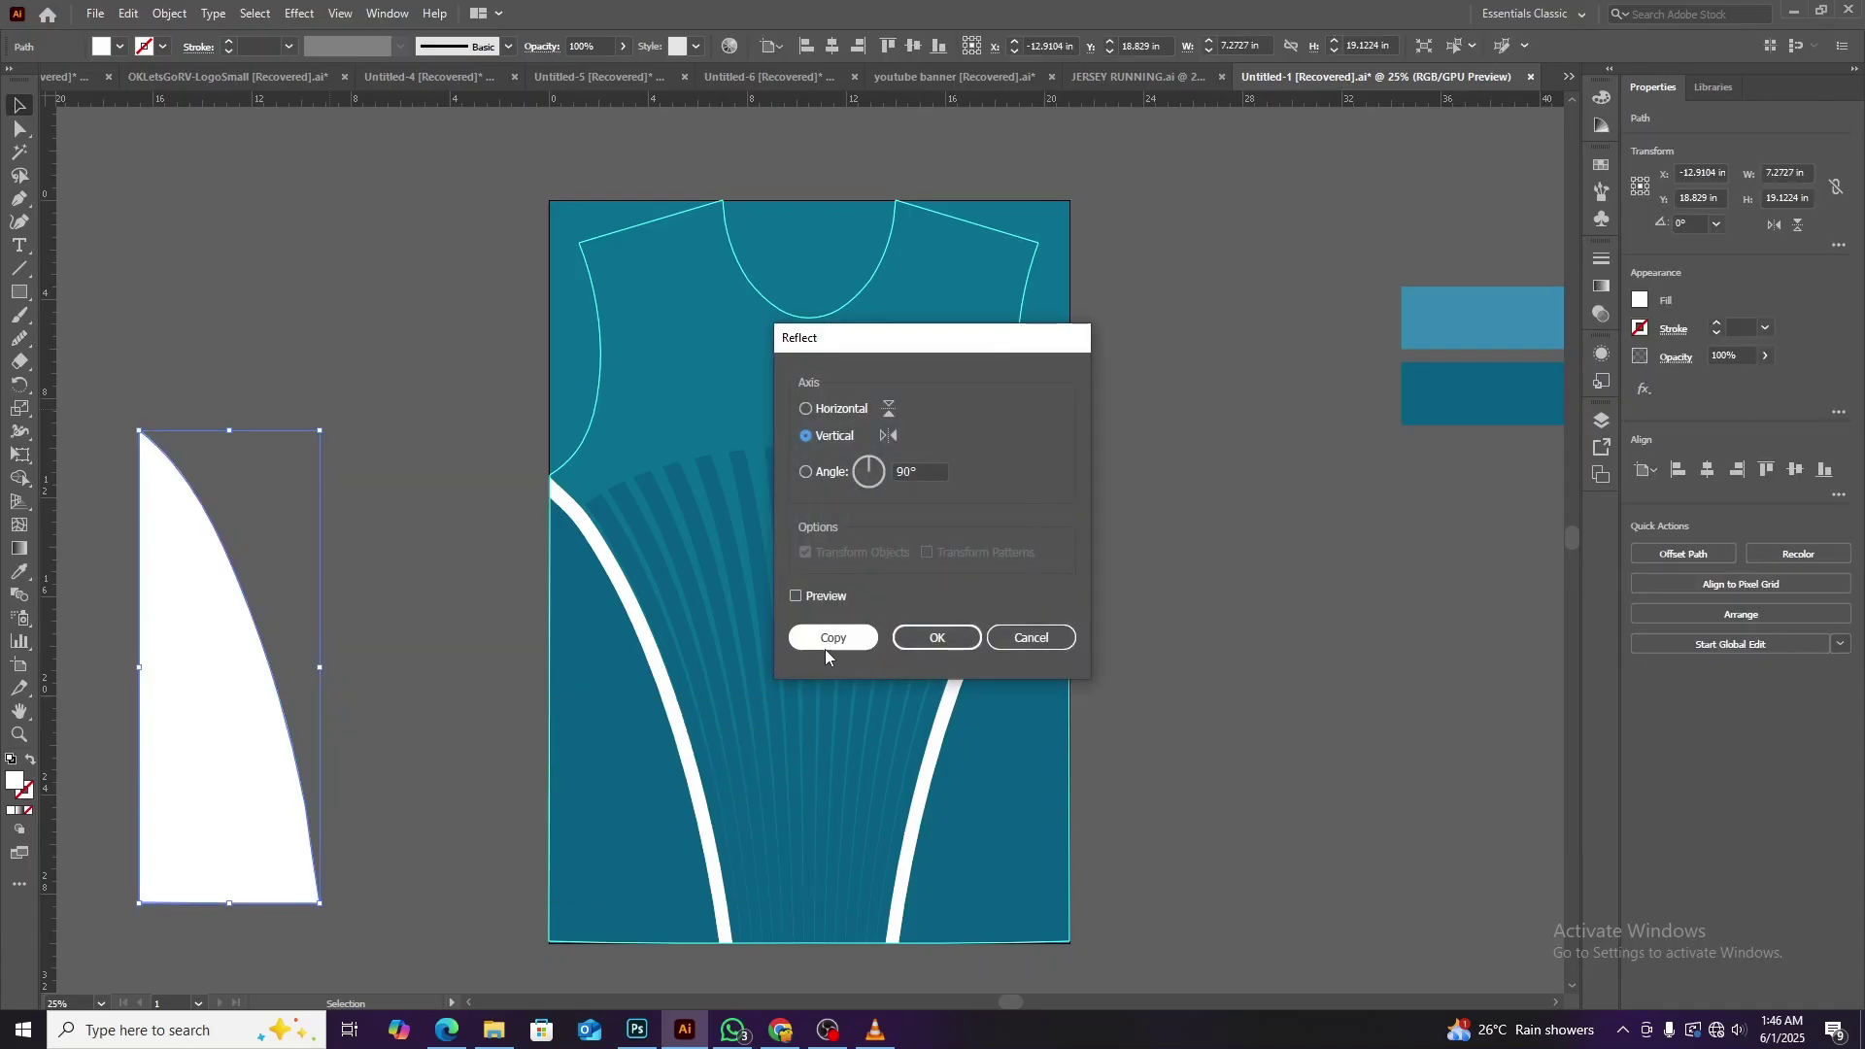
{"action": "left_click", "coordinate": [827, 649]}
{"action": "left_click_drag", "start_coordinate": [358, 508], "coordinate": [154, 456]}
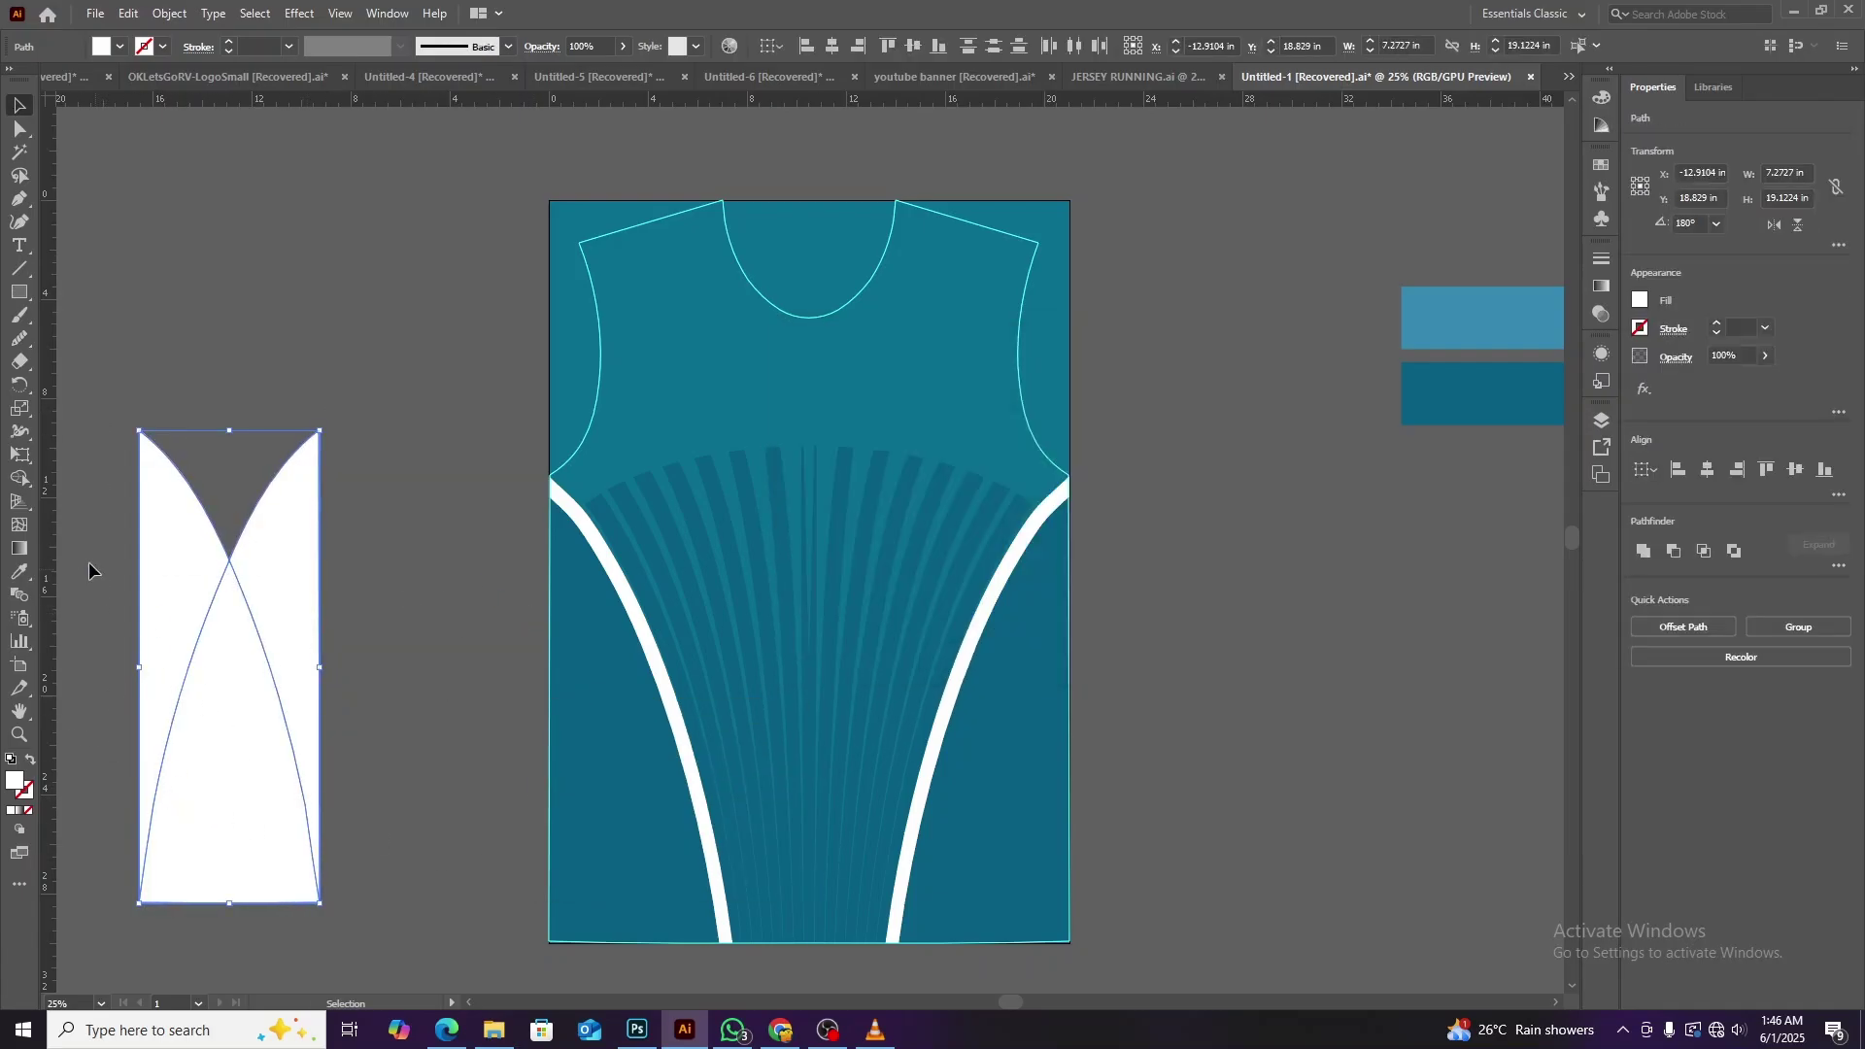
Erase the top and bottom of the crossed shapes into a short V-notched band.
{"action": "left_click", "coordinate": [24, 365]}
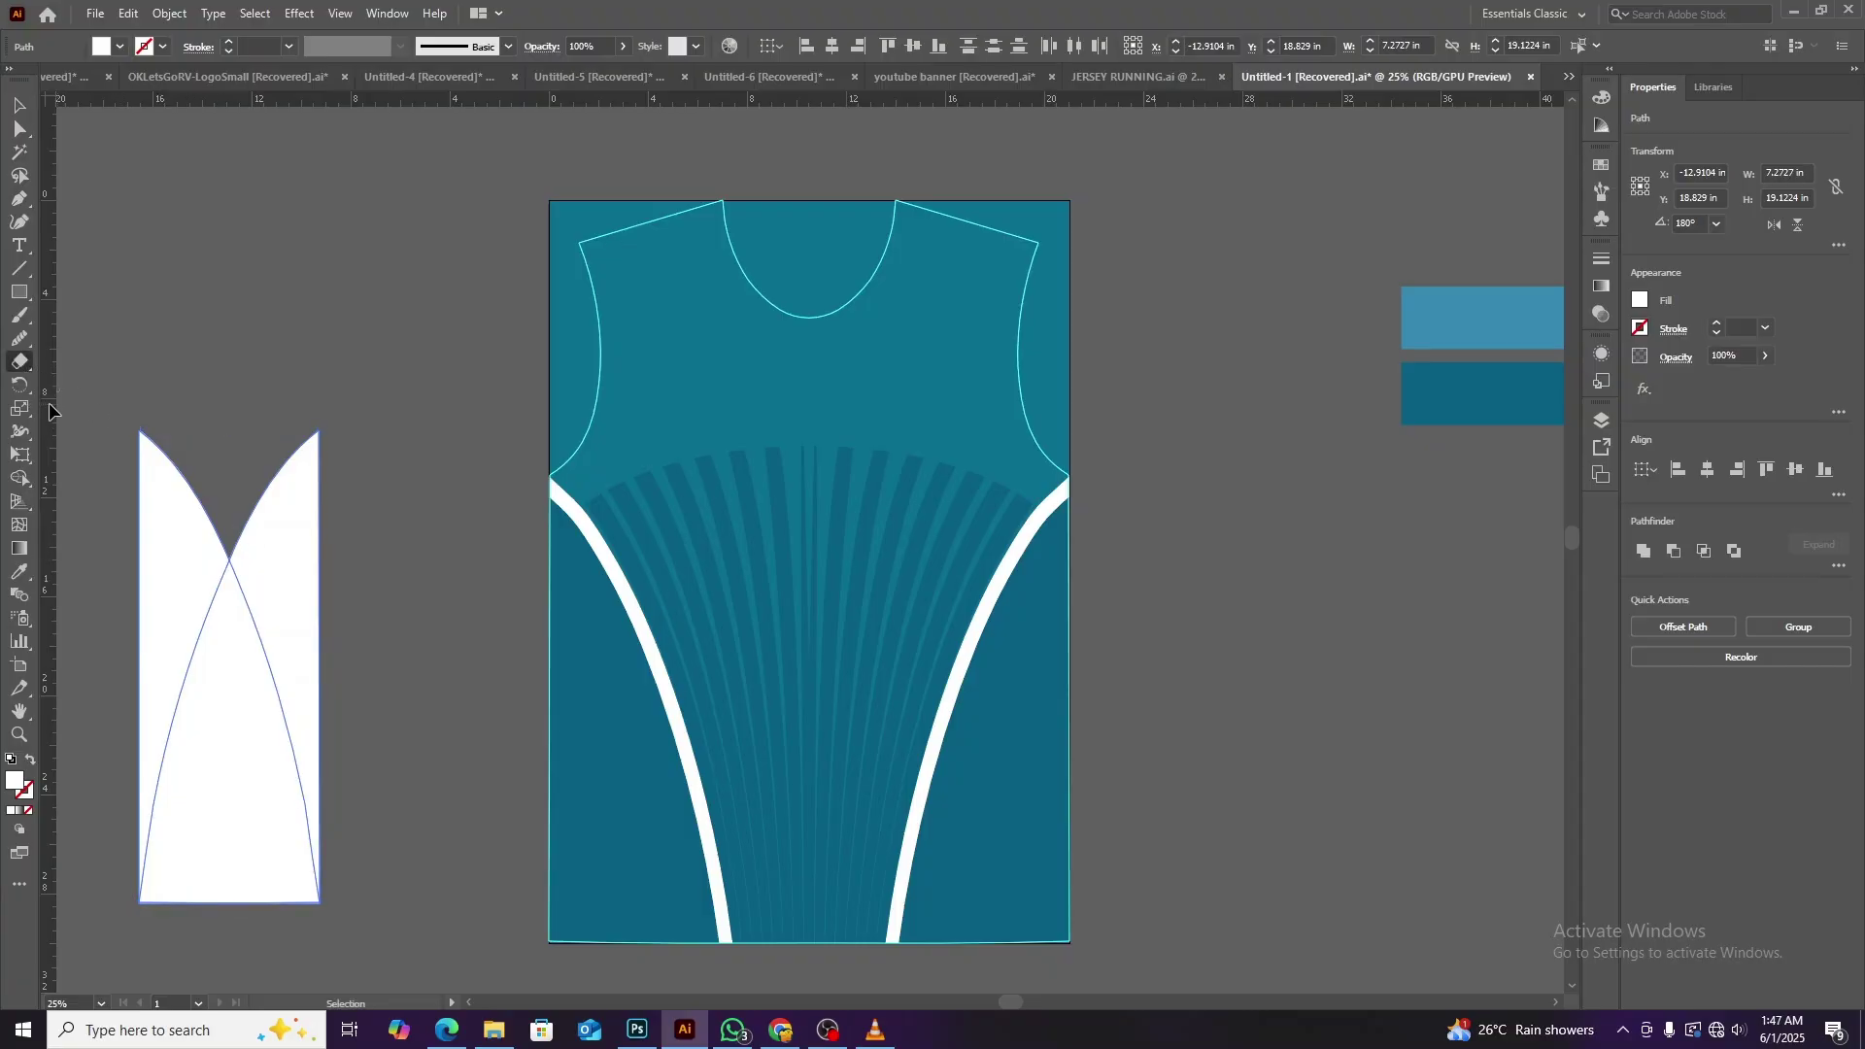
{"action": "left_click_drag", "start_coordinate": [118, 413], "coordinate": [375, 457]}
{"action": "left_click_drag", "start_coordinate": [165, 646], "coordinate": [292, 855]}
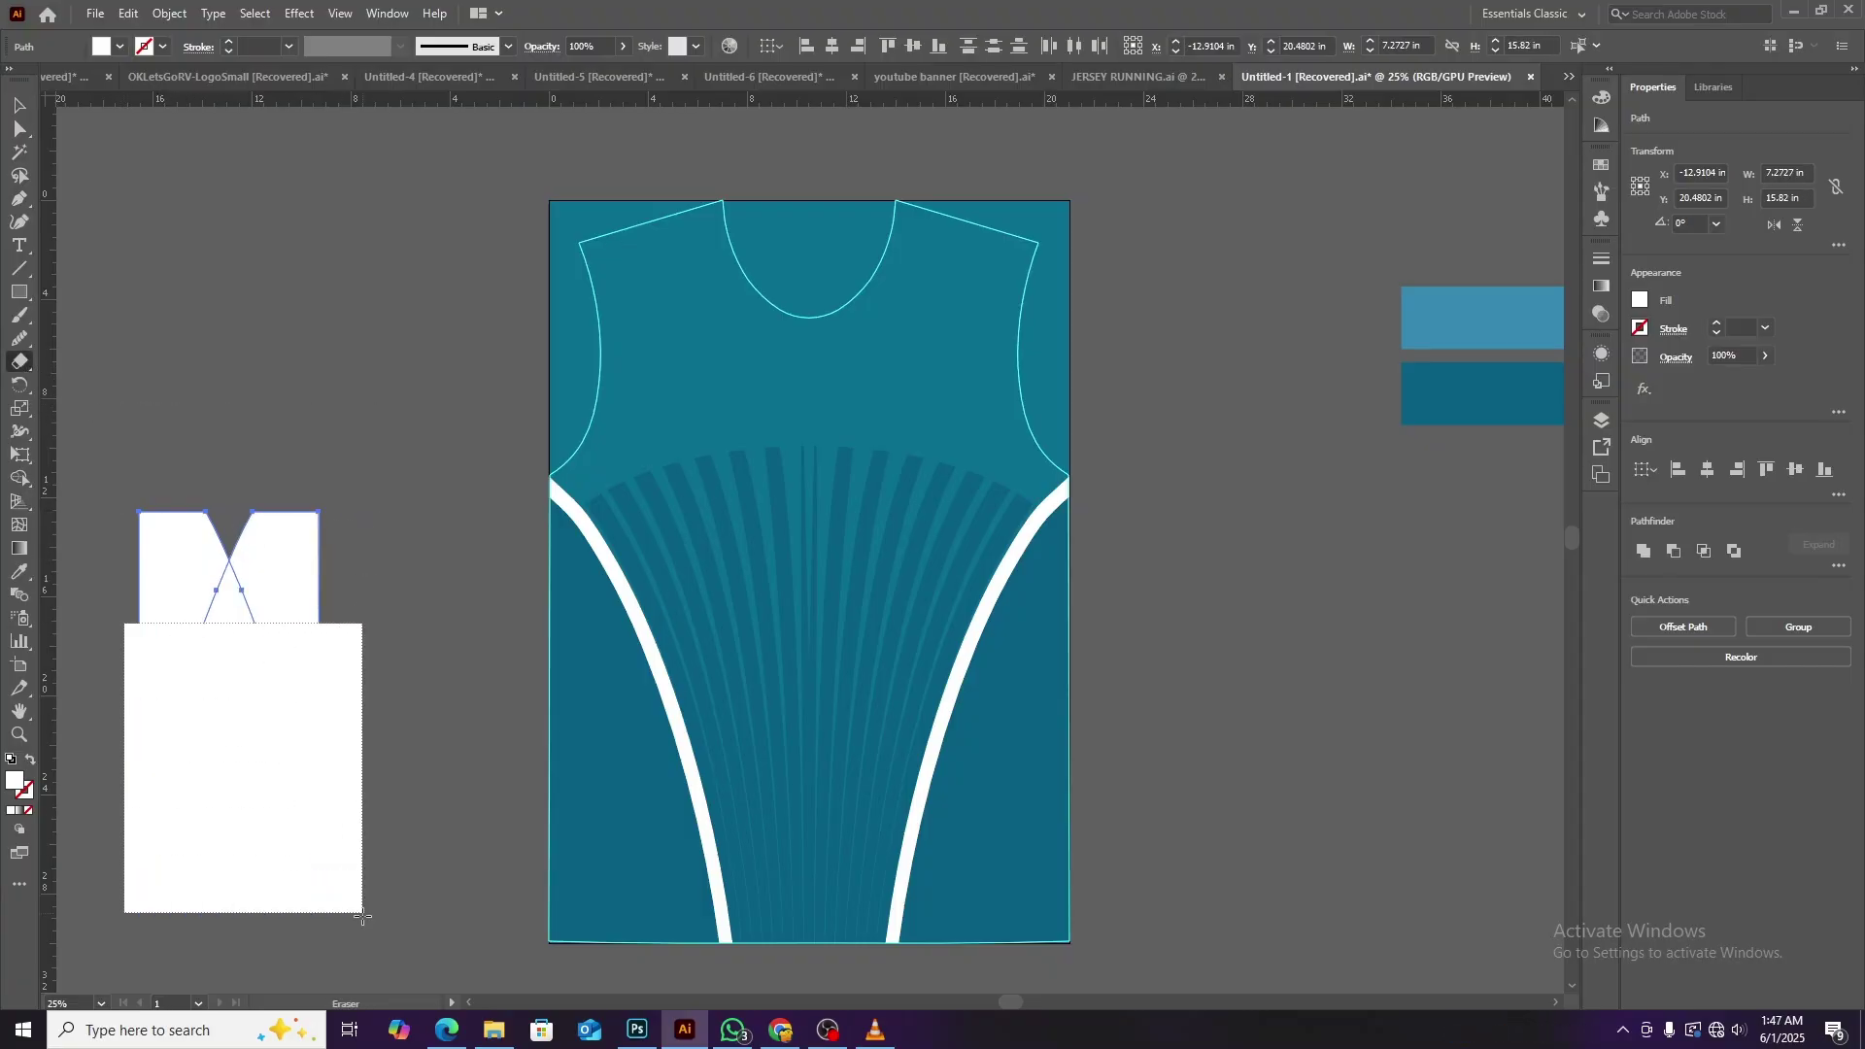
{"action": "left_click_drag", "start_coordinate": [116, 582], "coordinate": [360, 665]}
{"action": "left_click_drag", "start_coordinate": [114, 493], "coordinate": [326, 528]}
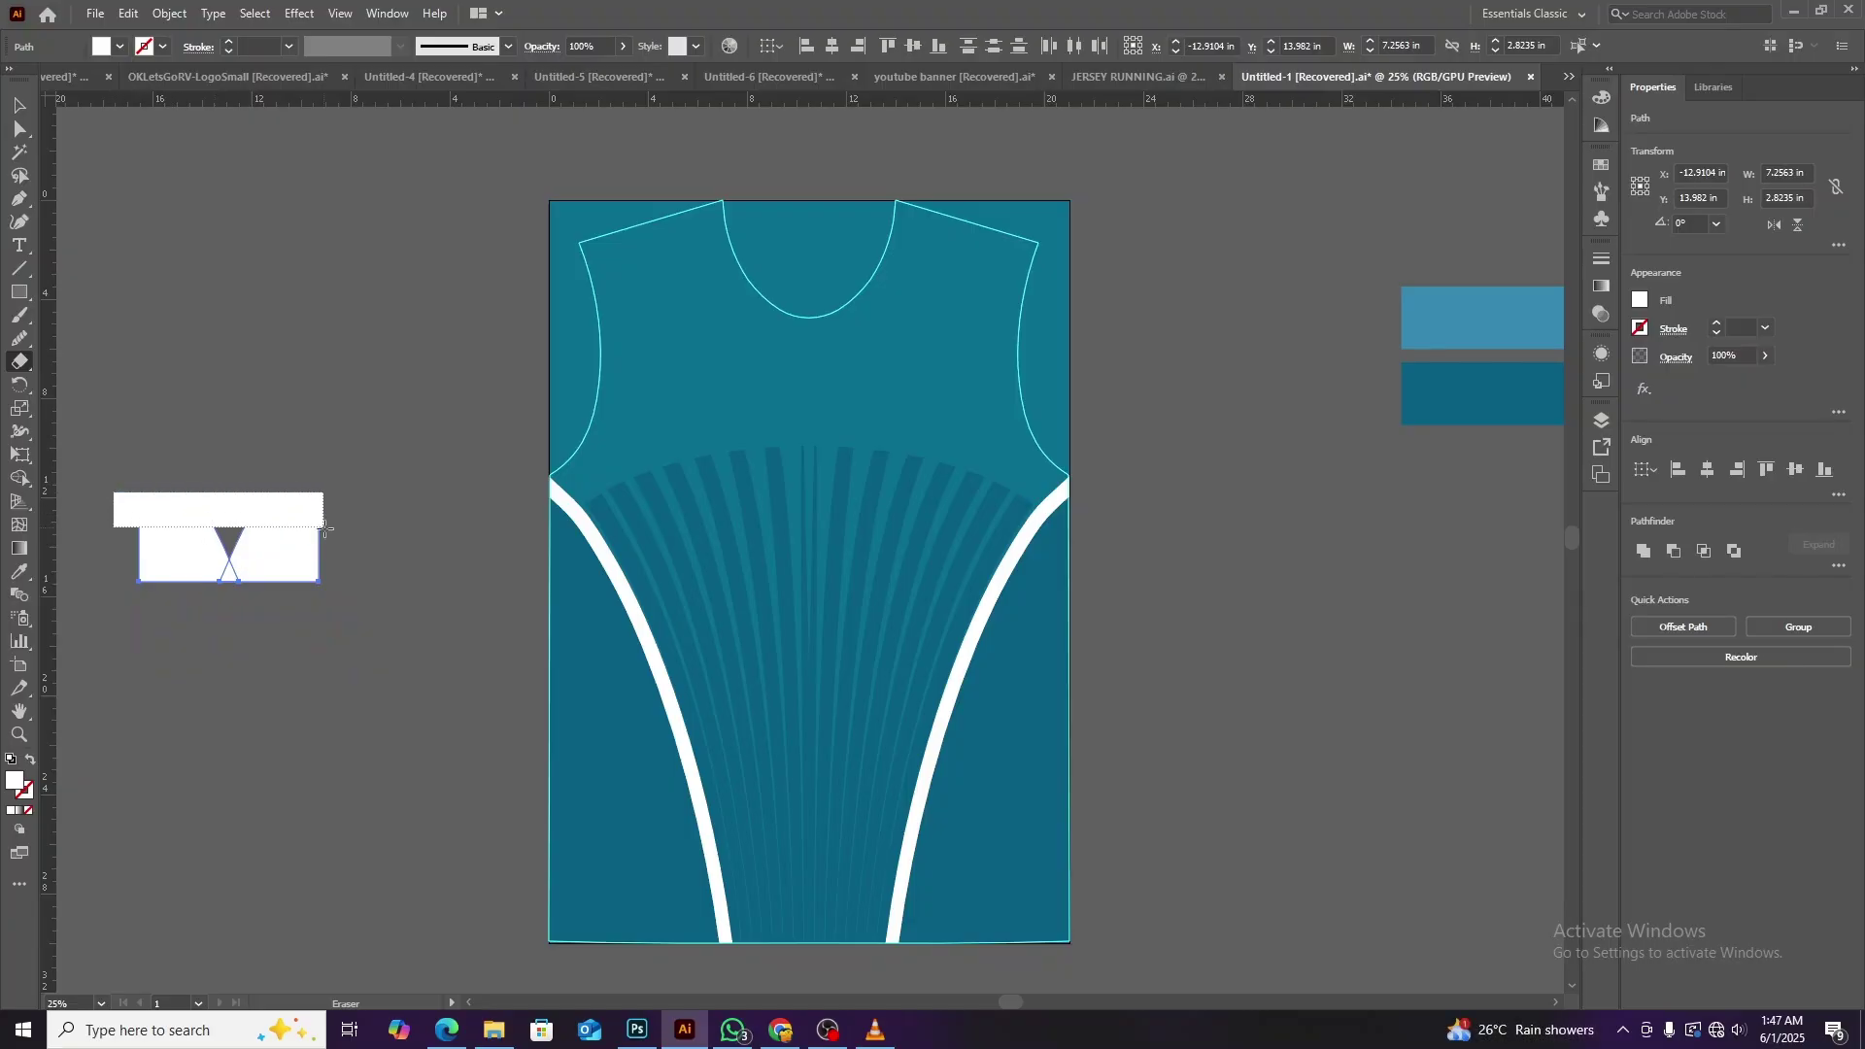
Select the trimmed band, try removing its side pieces, undo that, and zoom in.
{"action": "key", "text": "v"}
{"action": "left_click", "coordinate": [341, 645]}
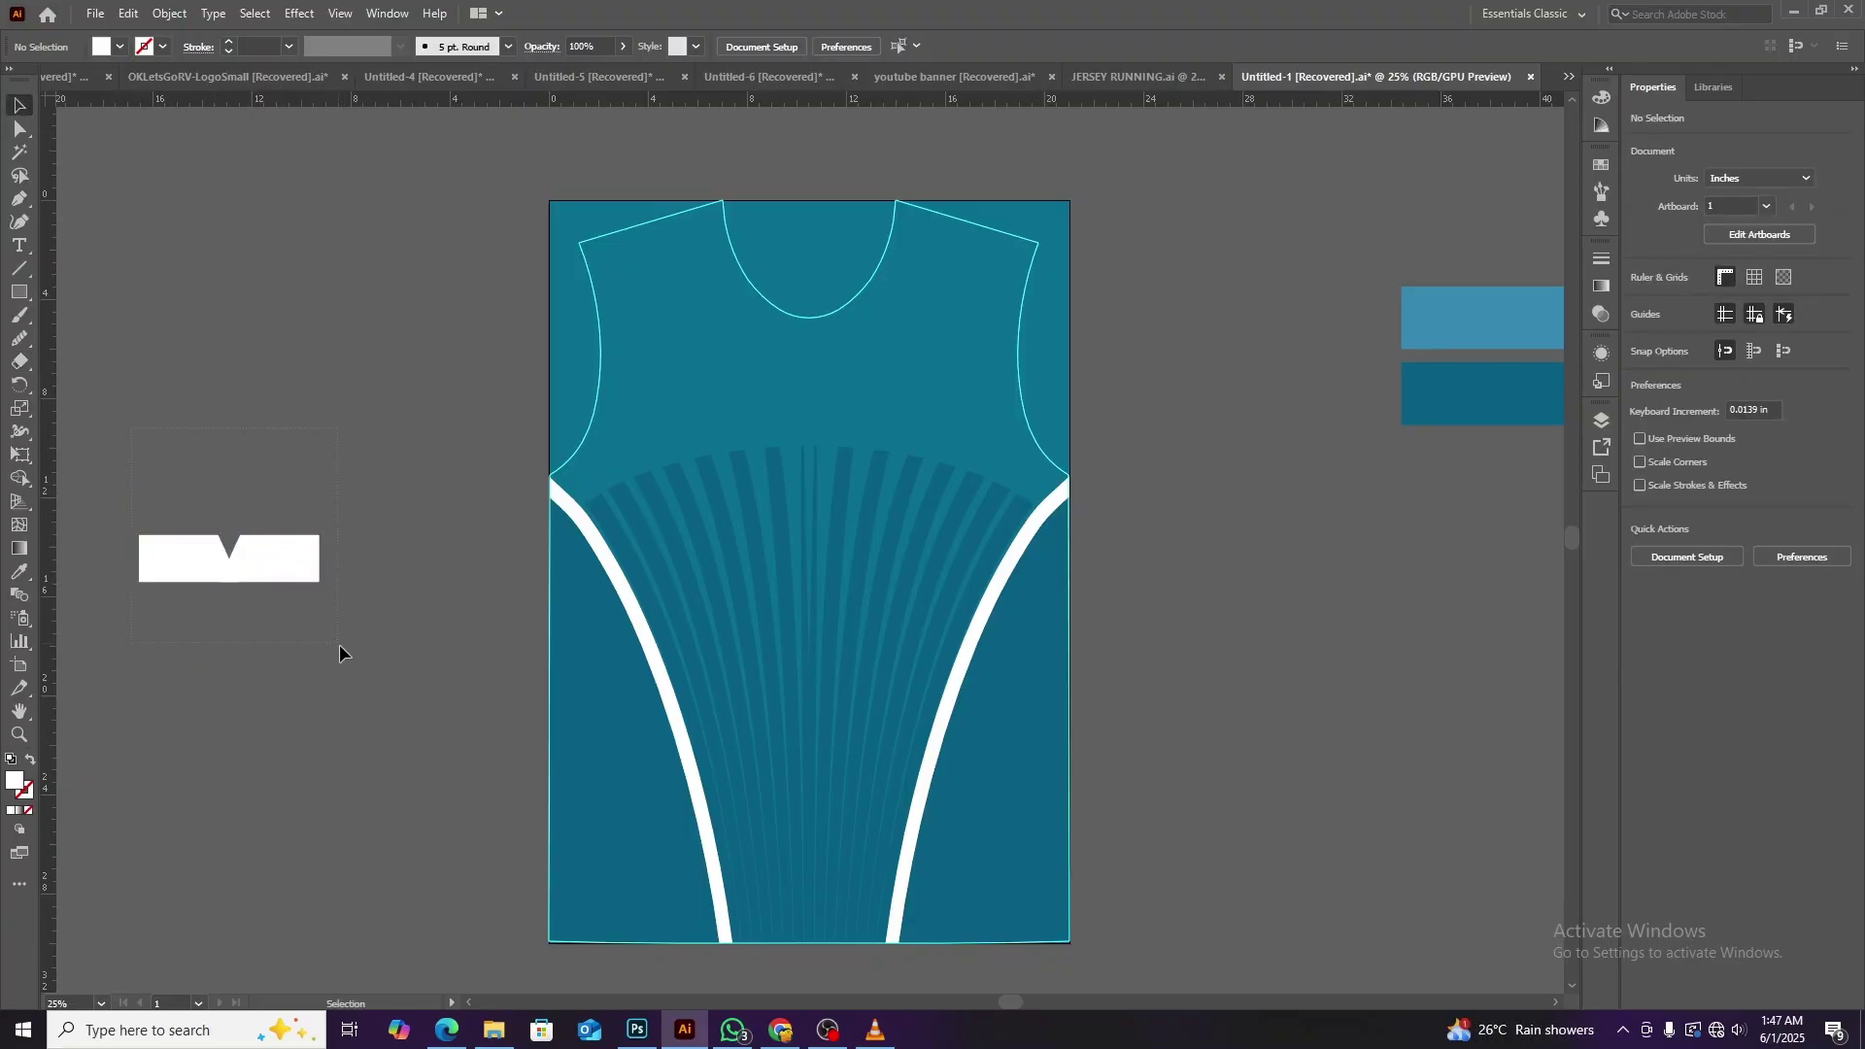
{"action": "left_click", "coordinate": [233, 574]}
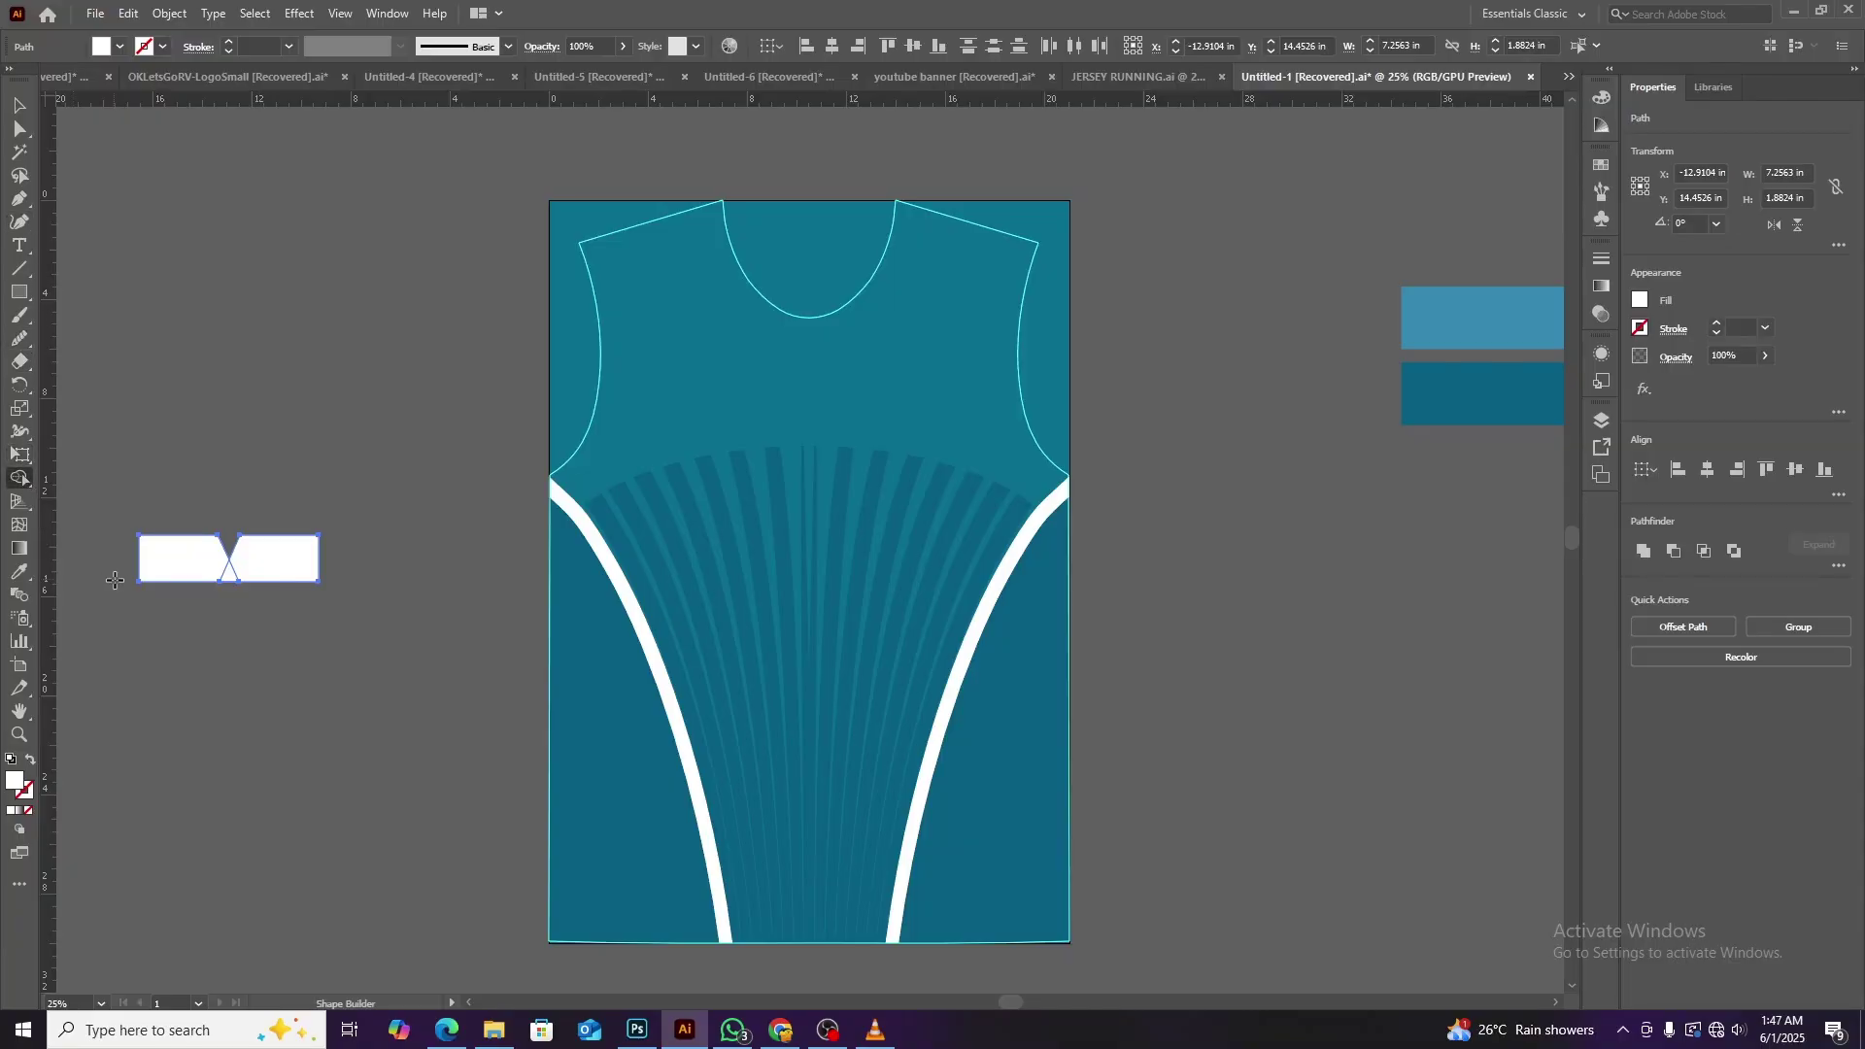
{"action": "left_click_drag", "start_coordinate": [115, 580], "coordinate": [293, 558]}
{"action": "key", "text": "ctrl+z"}
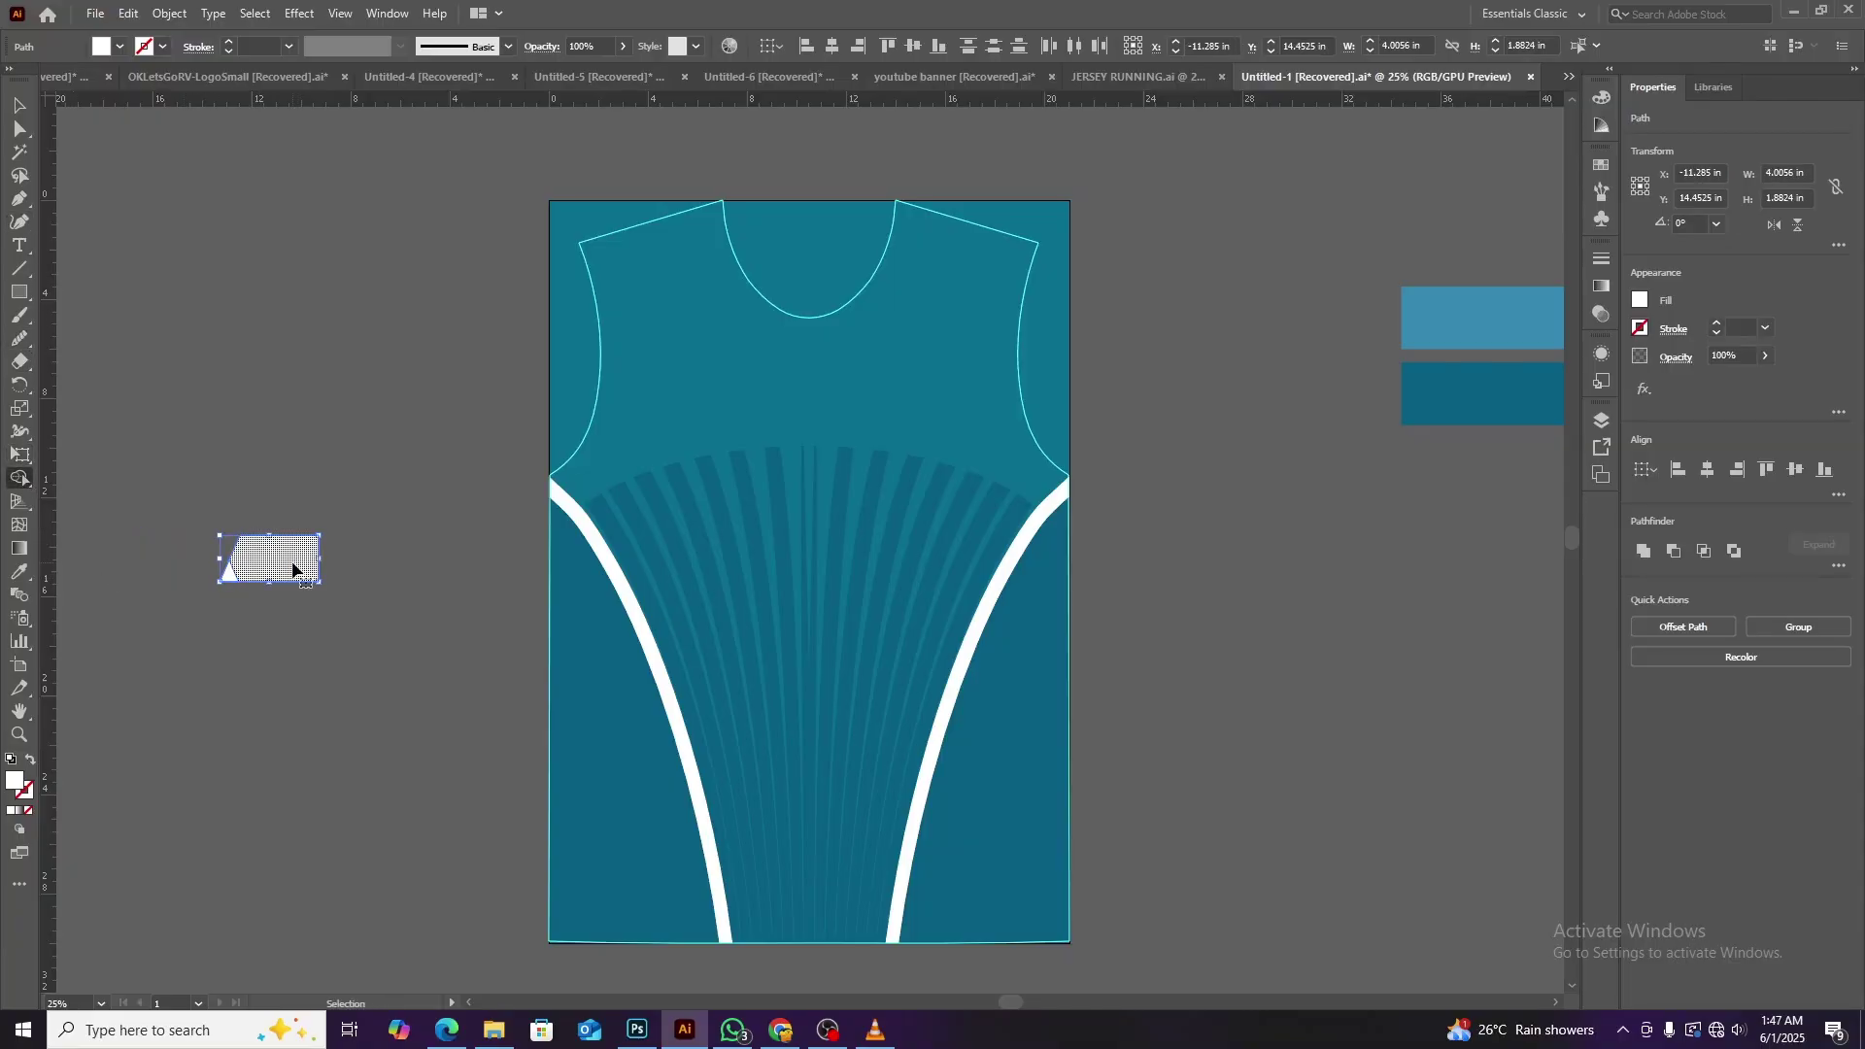
{"action": "key", "text": "ctrl+z"}
{"action": "key", "text": "v"}
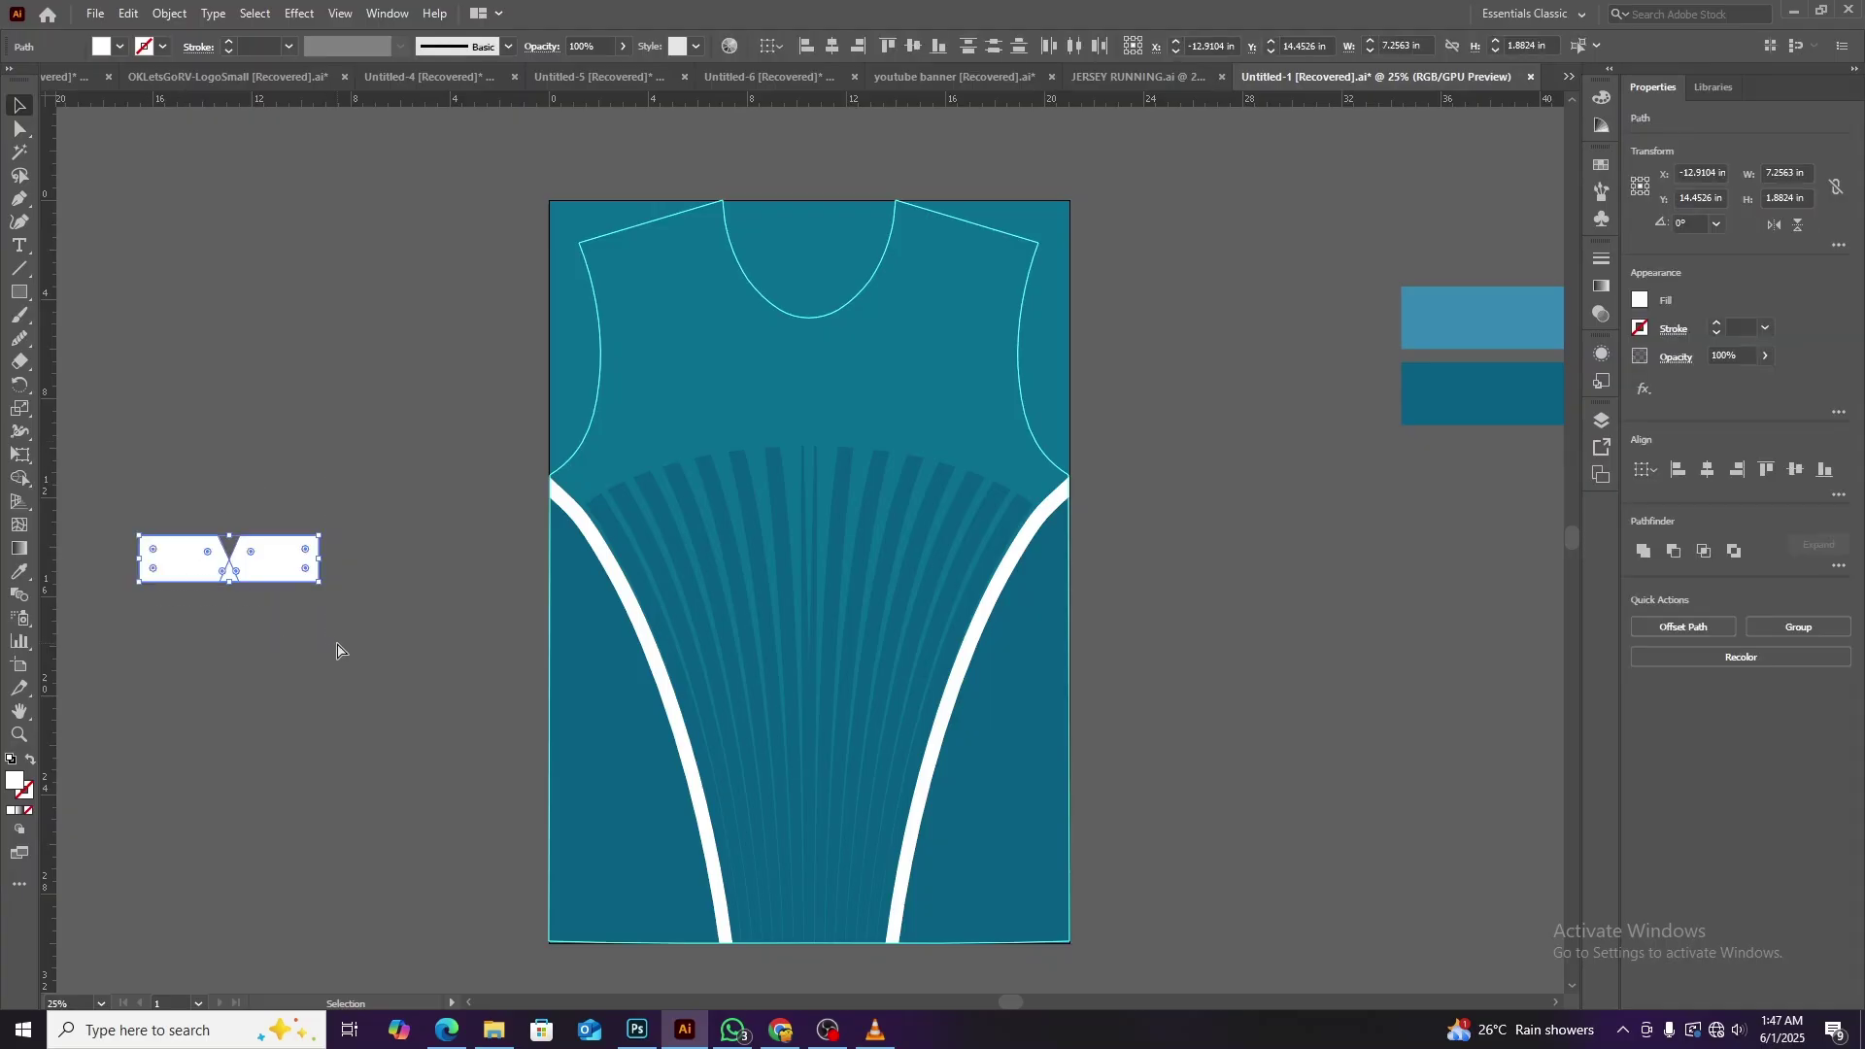
{"action": "key", "text": "ctrl+plus"}
{"action": "key", "text": "ctrl+plus"}
{"action": "key", "text": "ctrl+plus"}
{"action": "key", "text": "a"}
{"action": "key", "text": "ctrl+minus"}
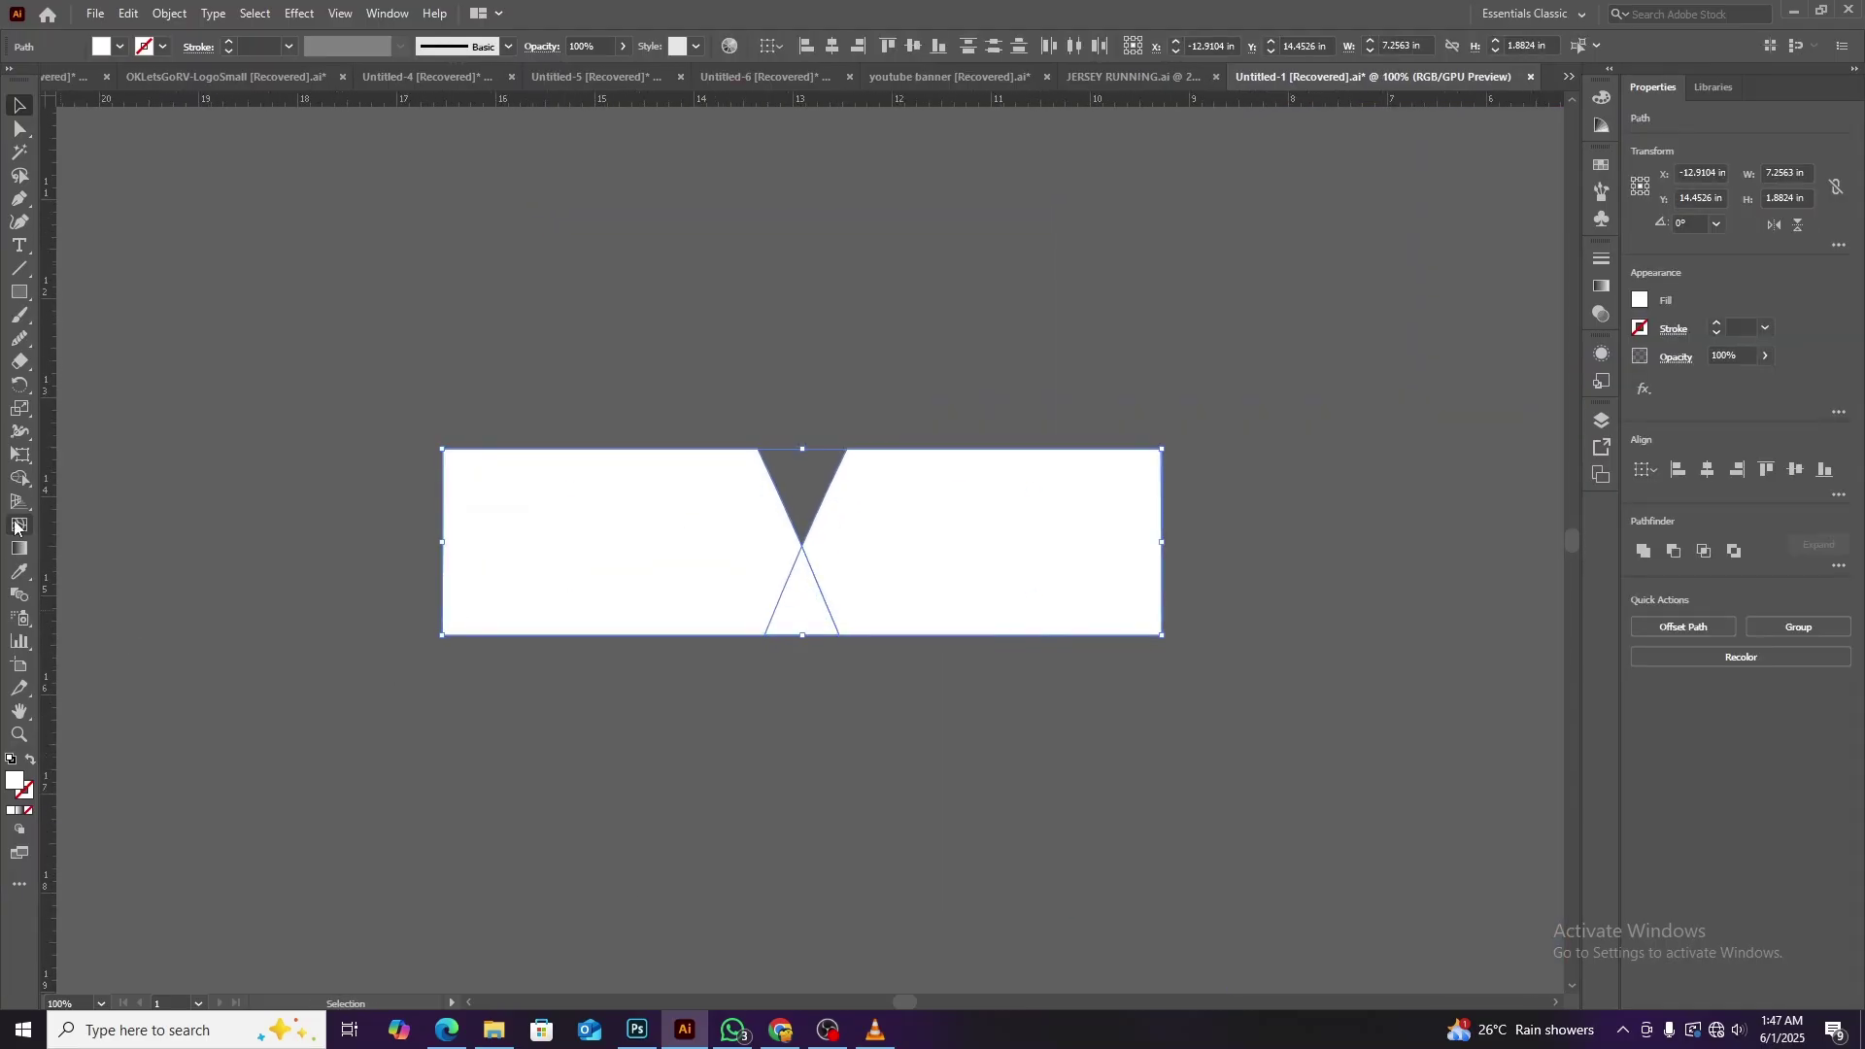
Remove the bottom triangle with Shape Builder and erase the band's left and right sides.
{"action": "key", "text": "shift+m"}
{"action": "left_click", "coordinate": [813, 630], "text": "alt"}
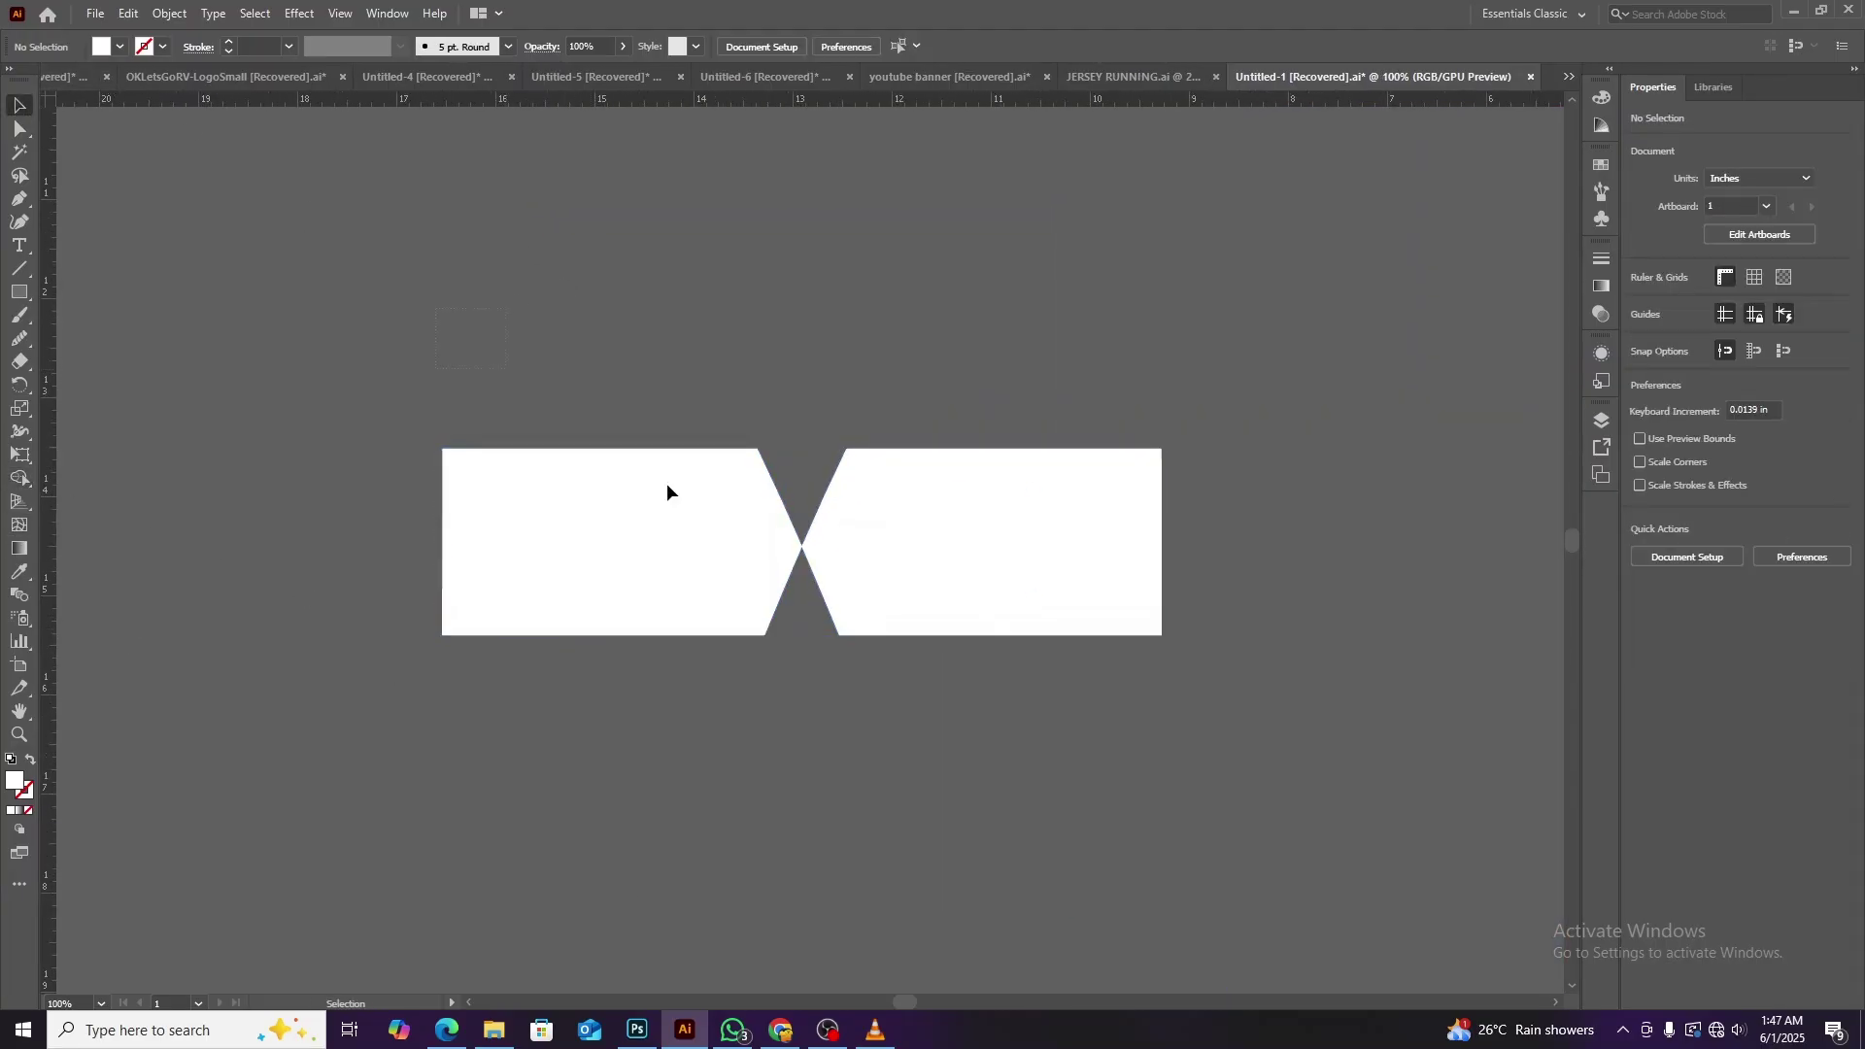
{"action": "key", "text": "v"}
{"action": "left_click", "coordinate": [32, 371]}
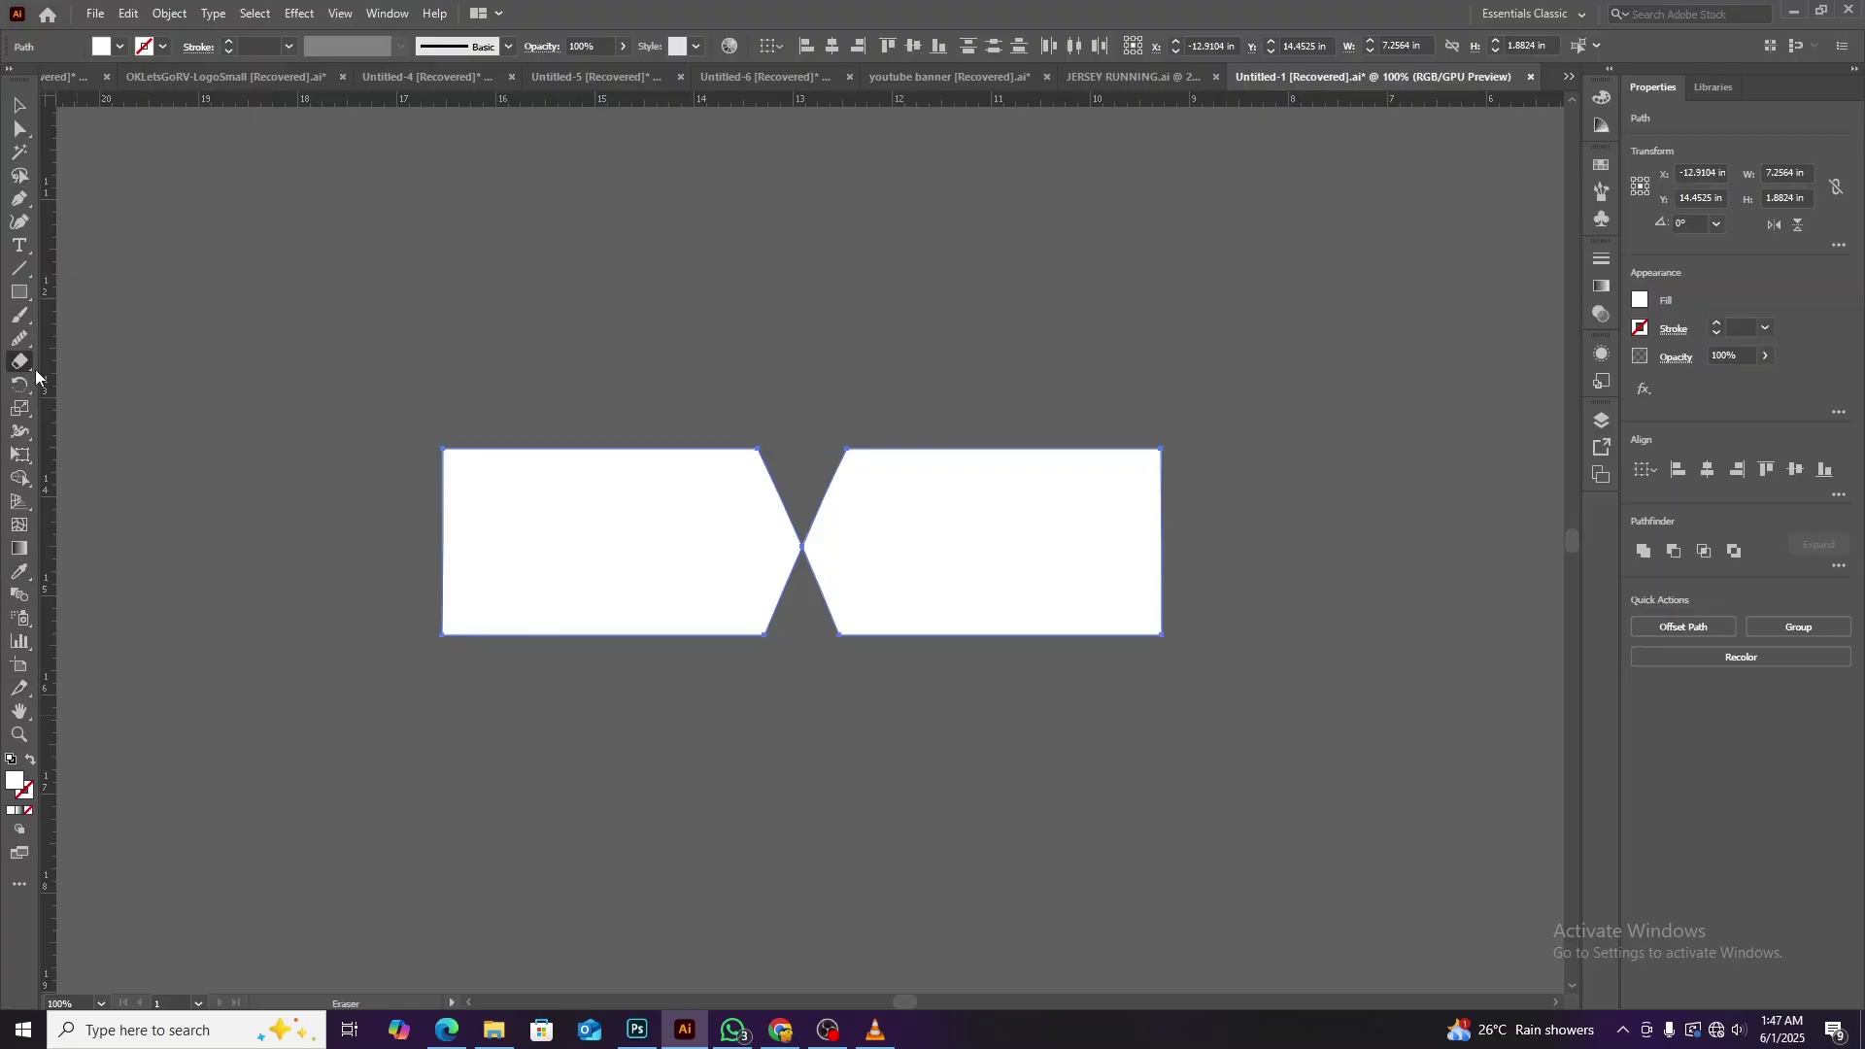
{"action": "left_click_drag", "start_coordinate": [285, 340], "coordinate": [749, 761]}
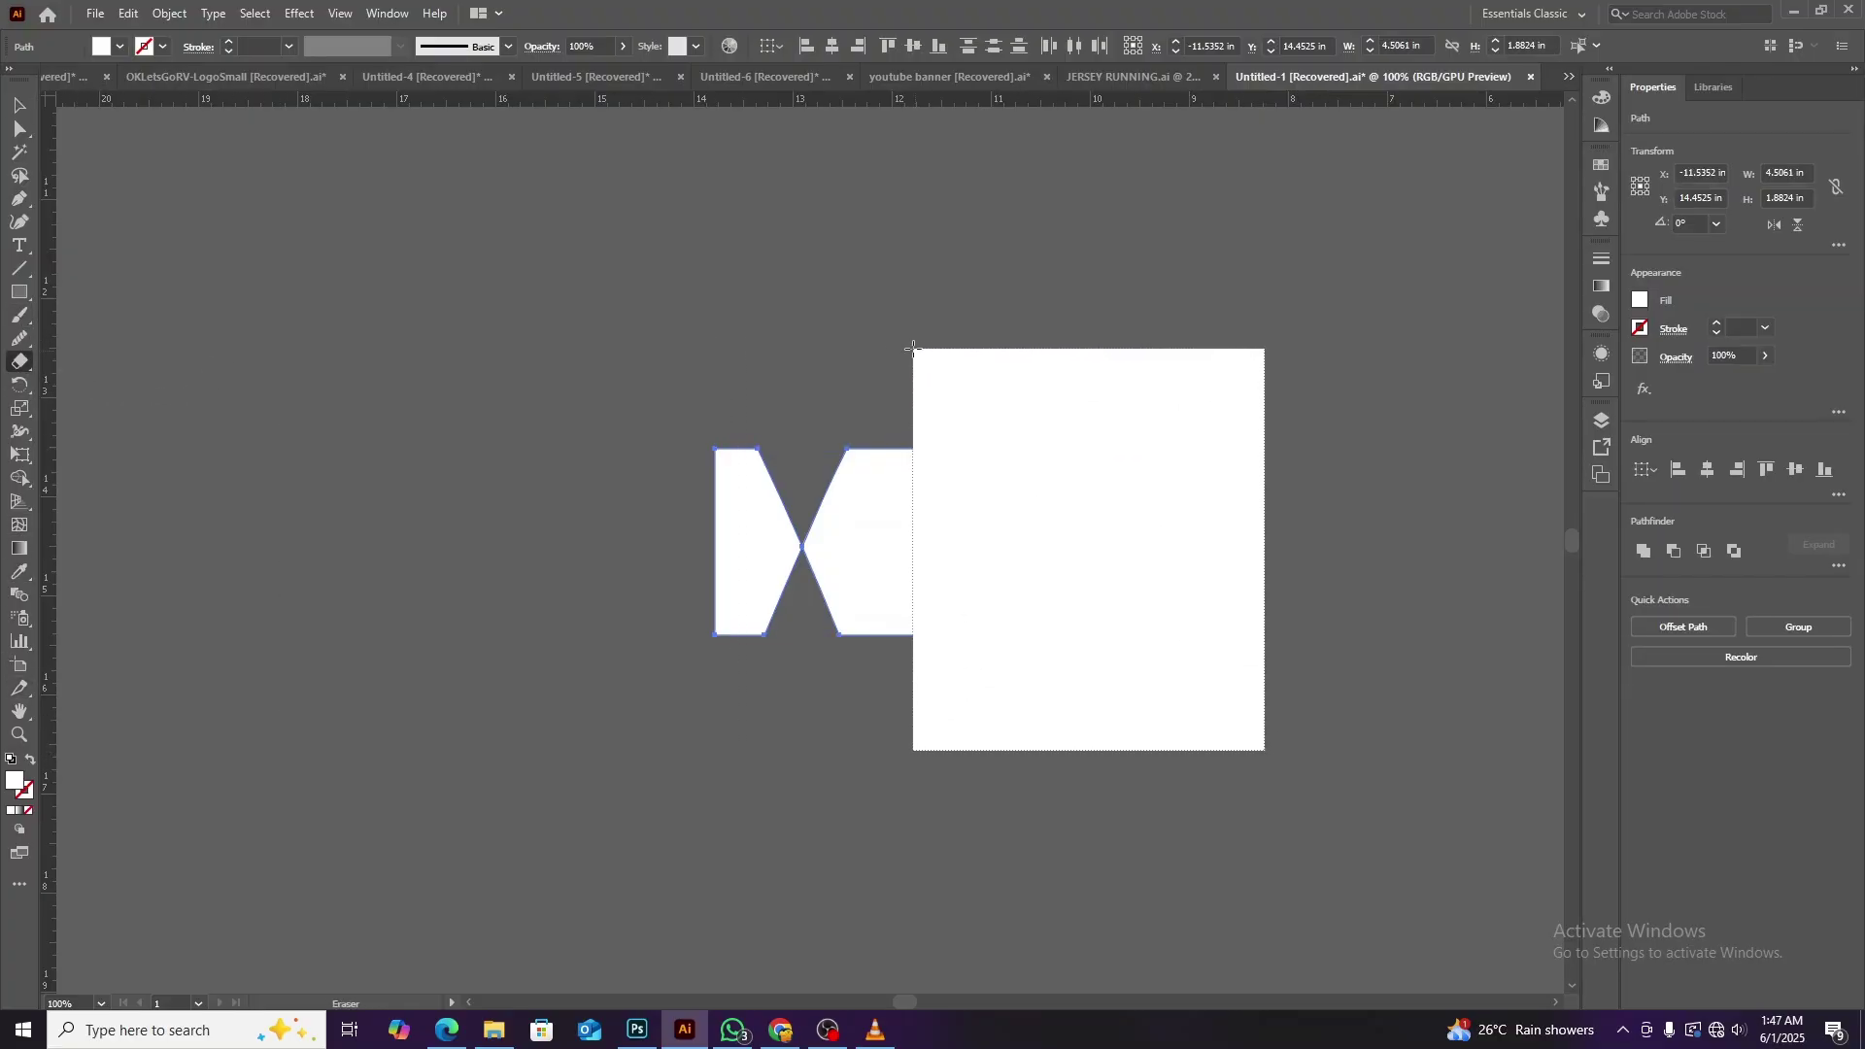
{"action": "left_click_drag", "start_coordinate": [1265, 751], "coordinate": [884, 339]}
Round the outer corners of both white shapes with the corner widgets.
{"action": "key", "text": "a"}
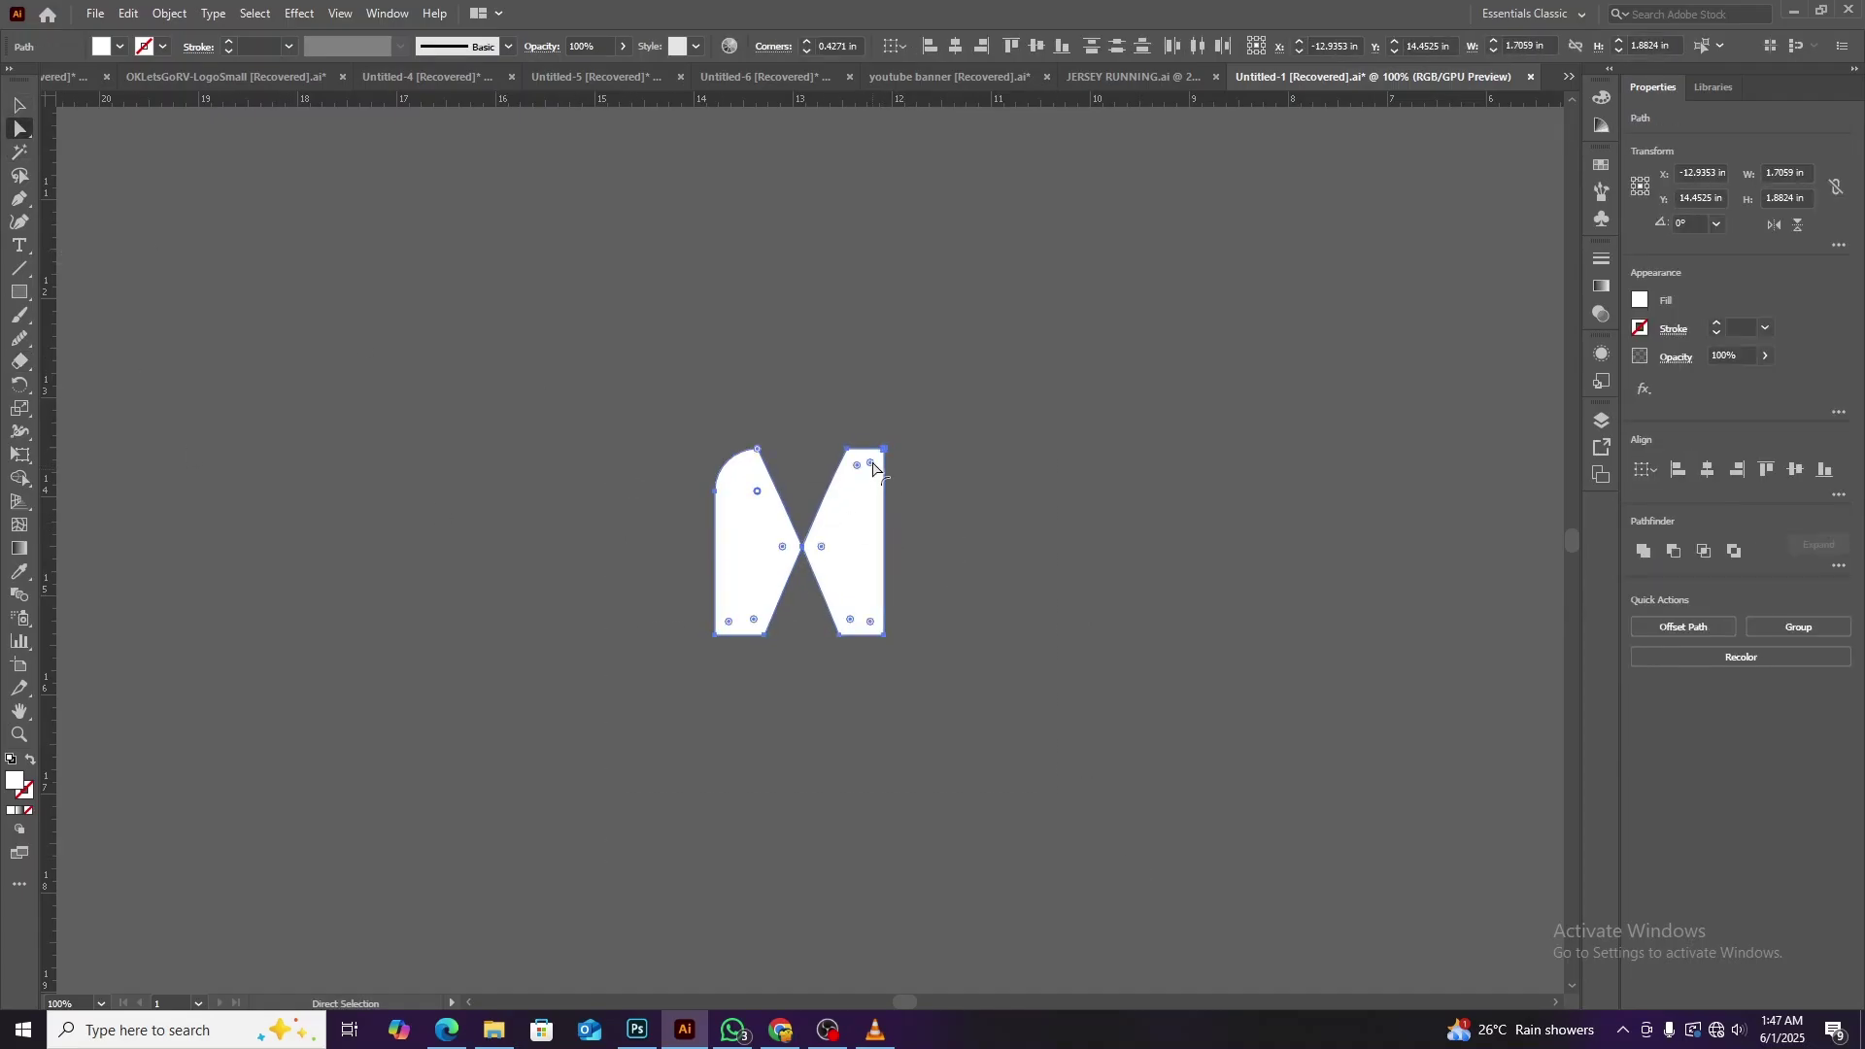
{"action": "left_click", "coordinate": [1066, 529]}
{"action": "left_click", "coordinate": [748, 613]}
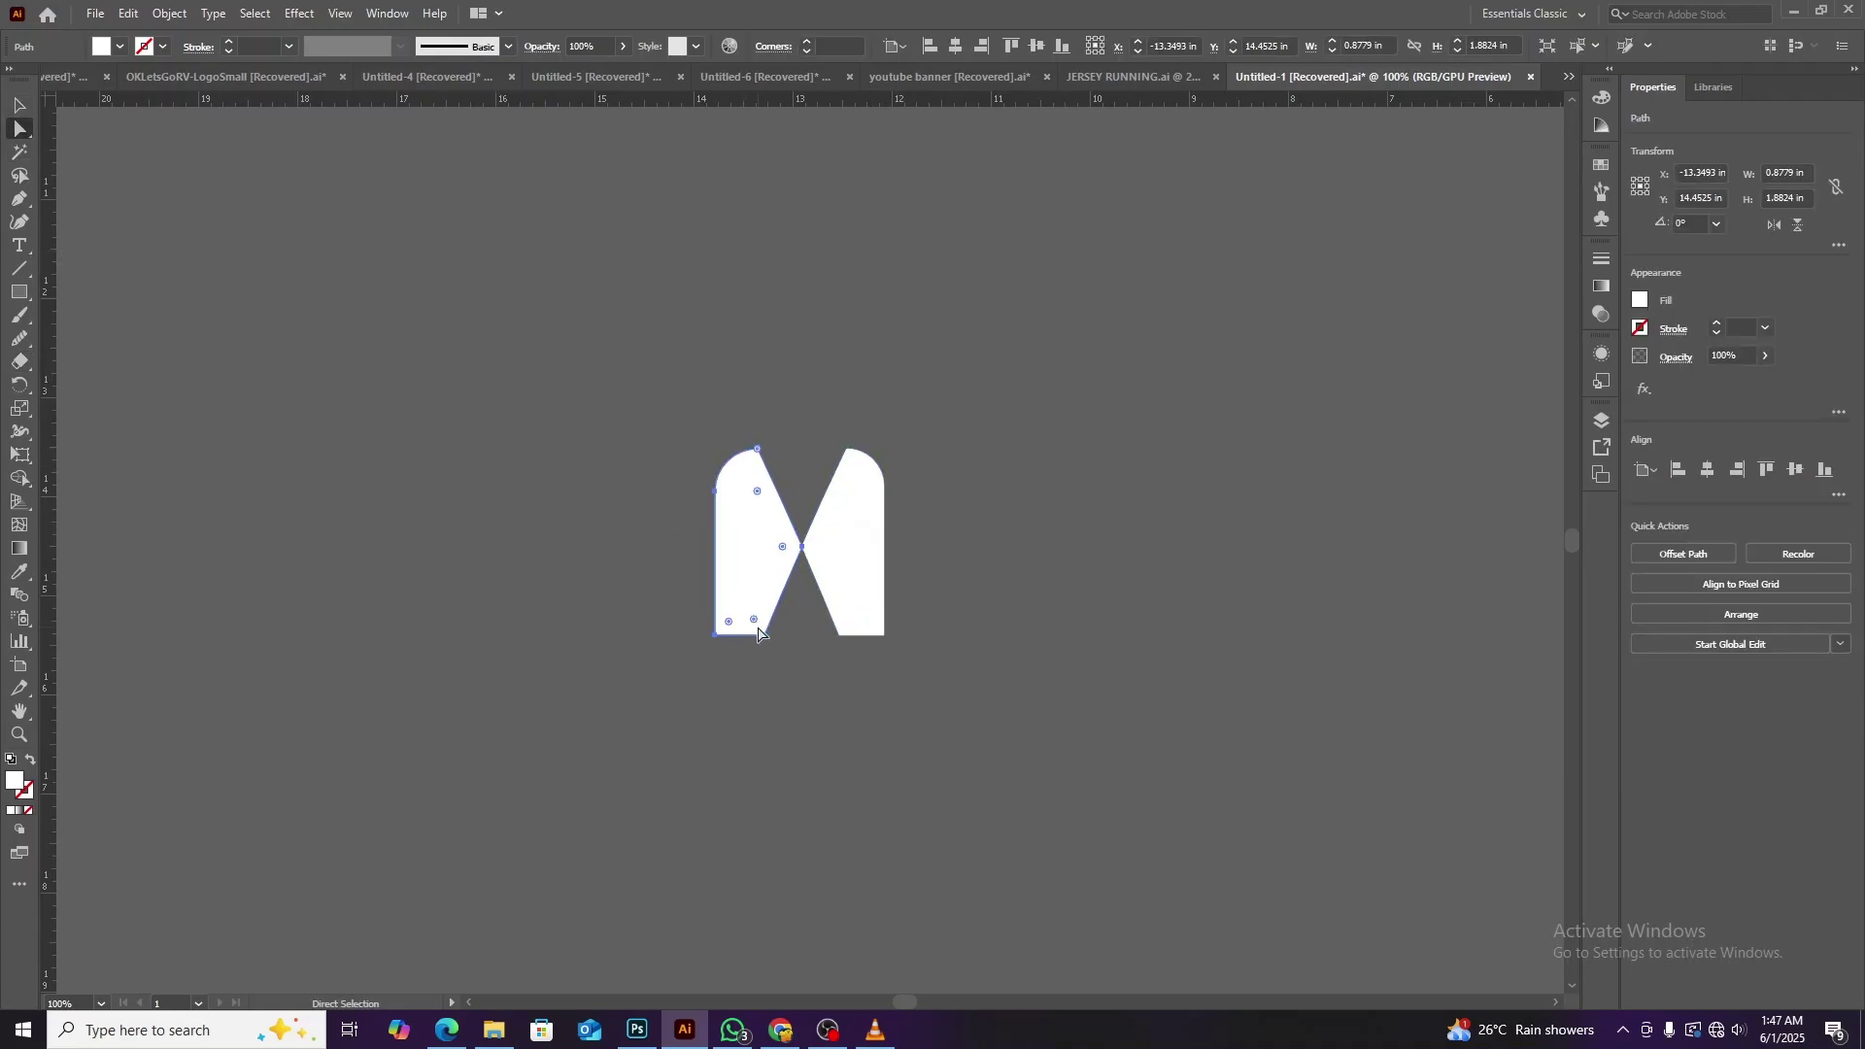
{"action": "left_click_drag", "start_coordinate": [762, 629], "coordinate": [646, 500]}
{"action": "left_click", "coordinate": [859, 614]}
{"action": "left_click_drag", "start_coordinate": [978, 532], "coordinate": [978, 531]}
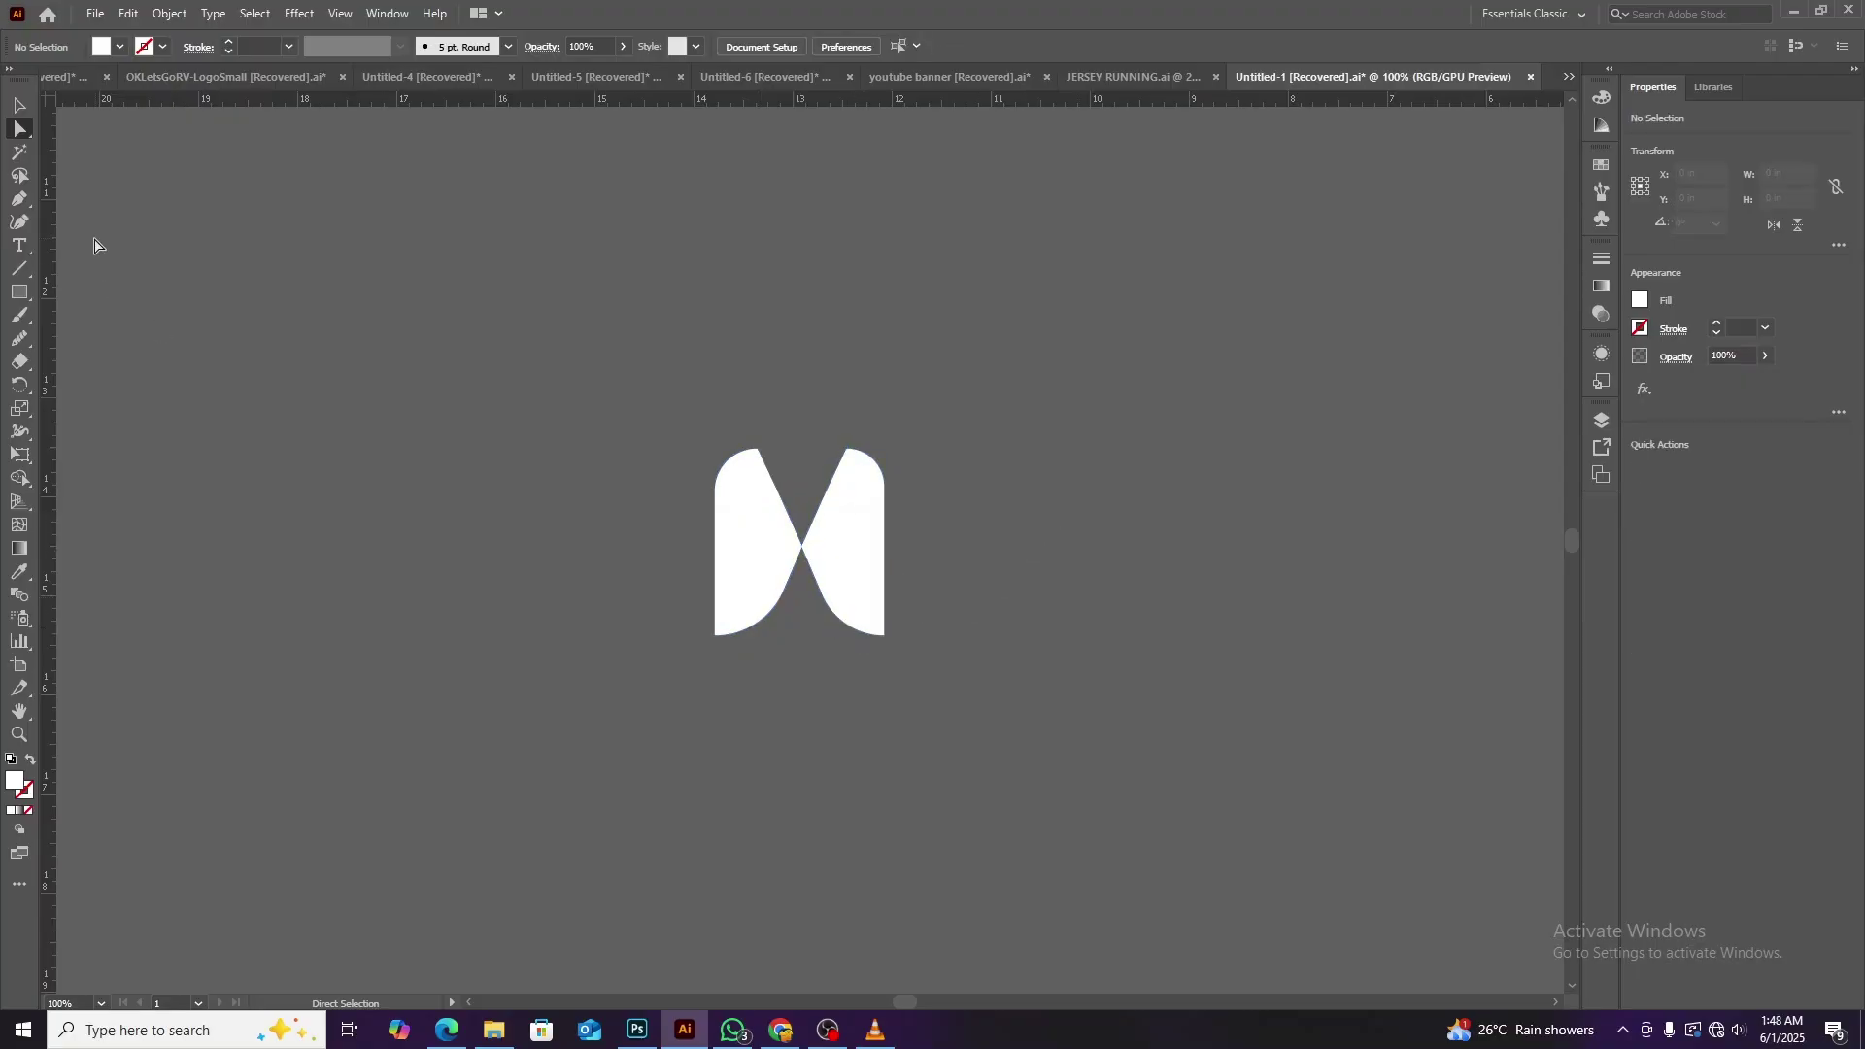
Group the two white shapes into one emblem and zoom back out to the jersey.
{"action": "left_click", "coordinate": [22, 105]}
{"action": "key", "text": "ctrl+a"}
{"action": "right_click", "coordinate": [1037, 418]}
{"action": "left_click", "coordinate": [1088, 536]}
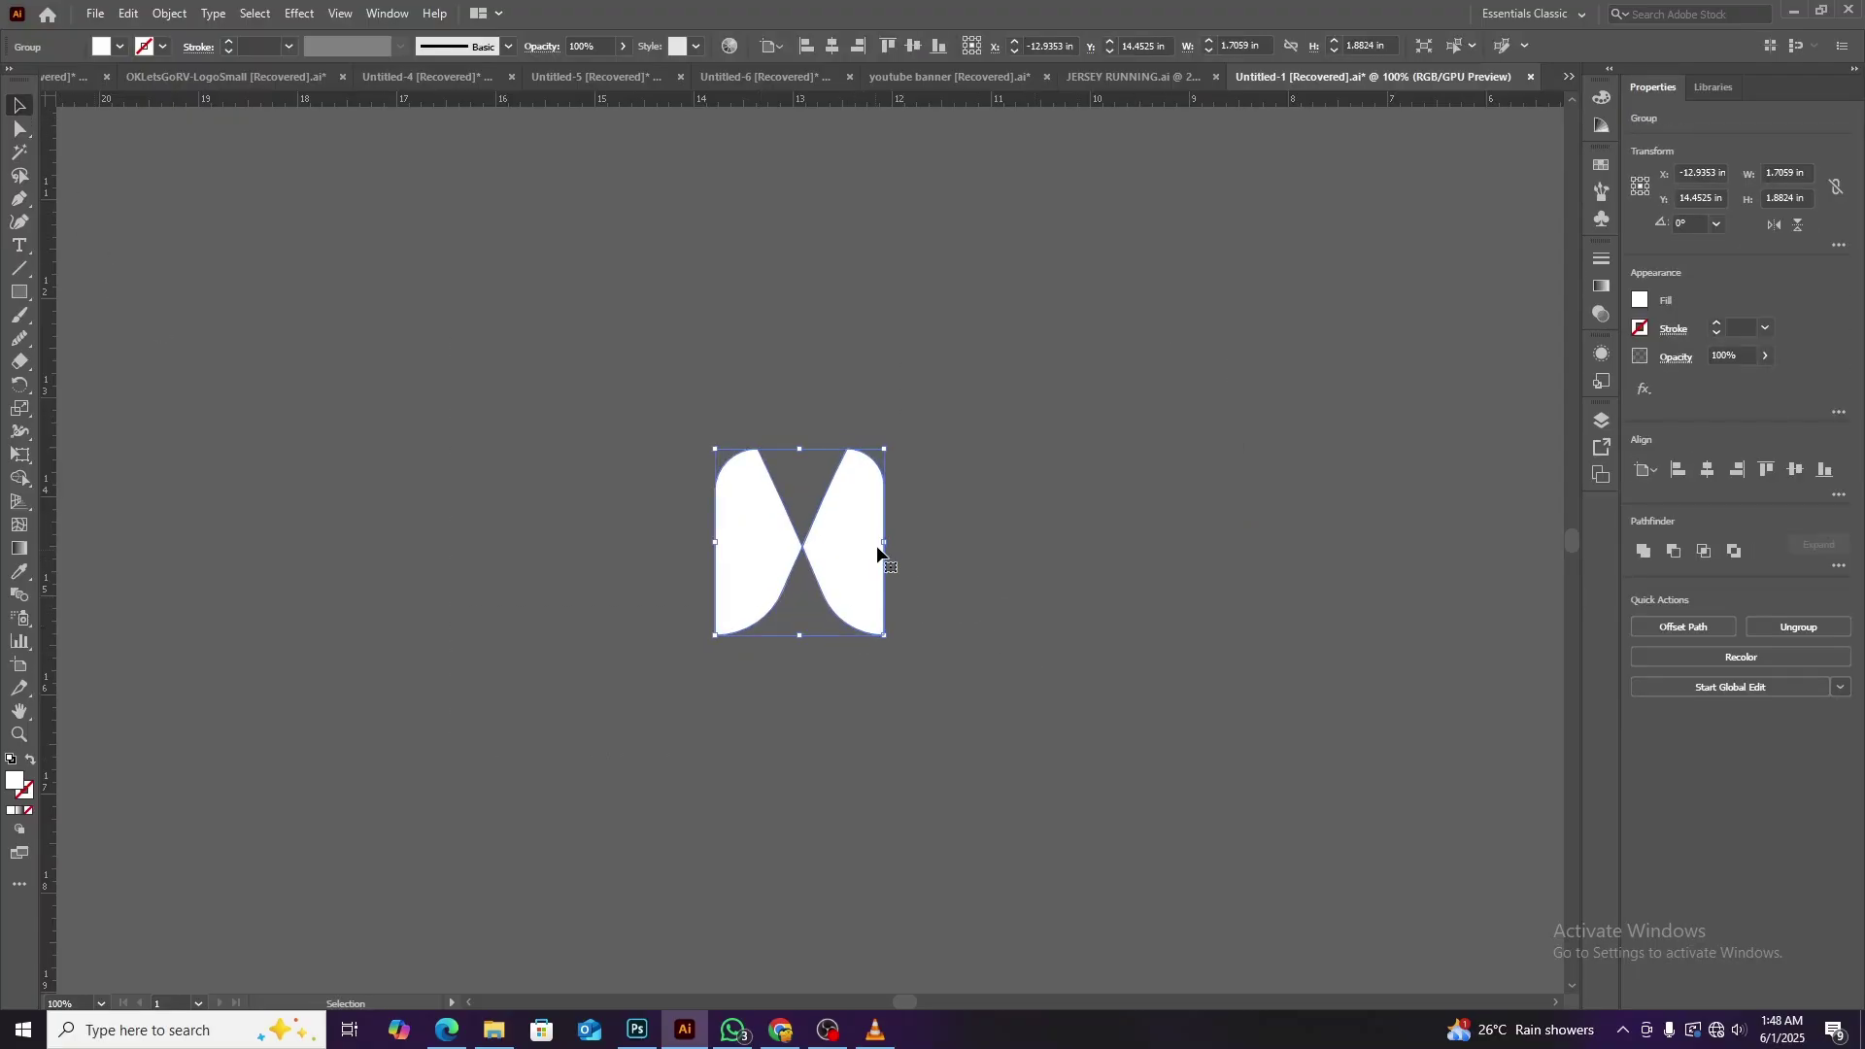
{"action": "left_click", "coordinate": [882, 585]}
{"action": "key", "text": "ctrl+0"}
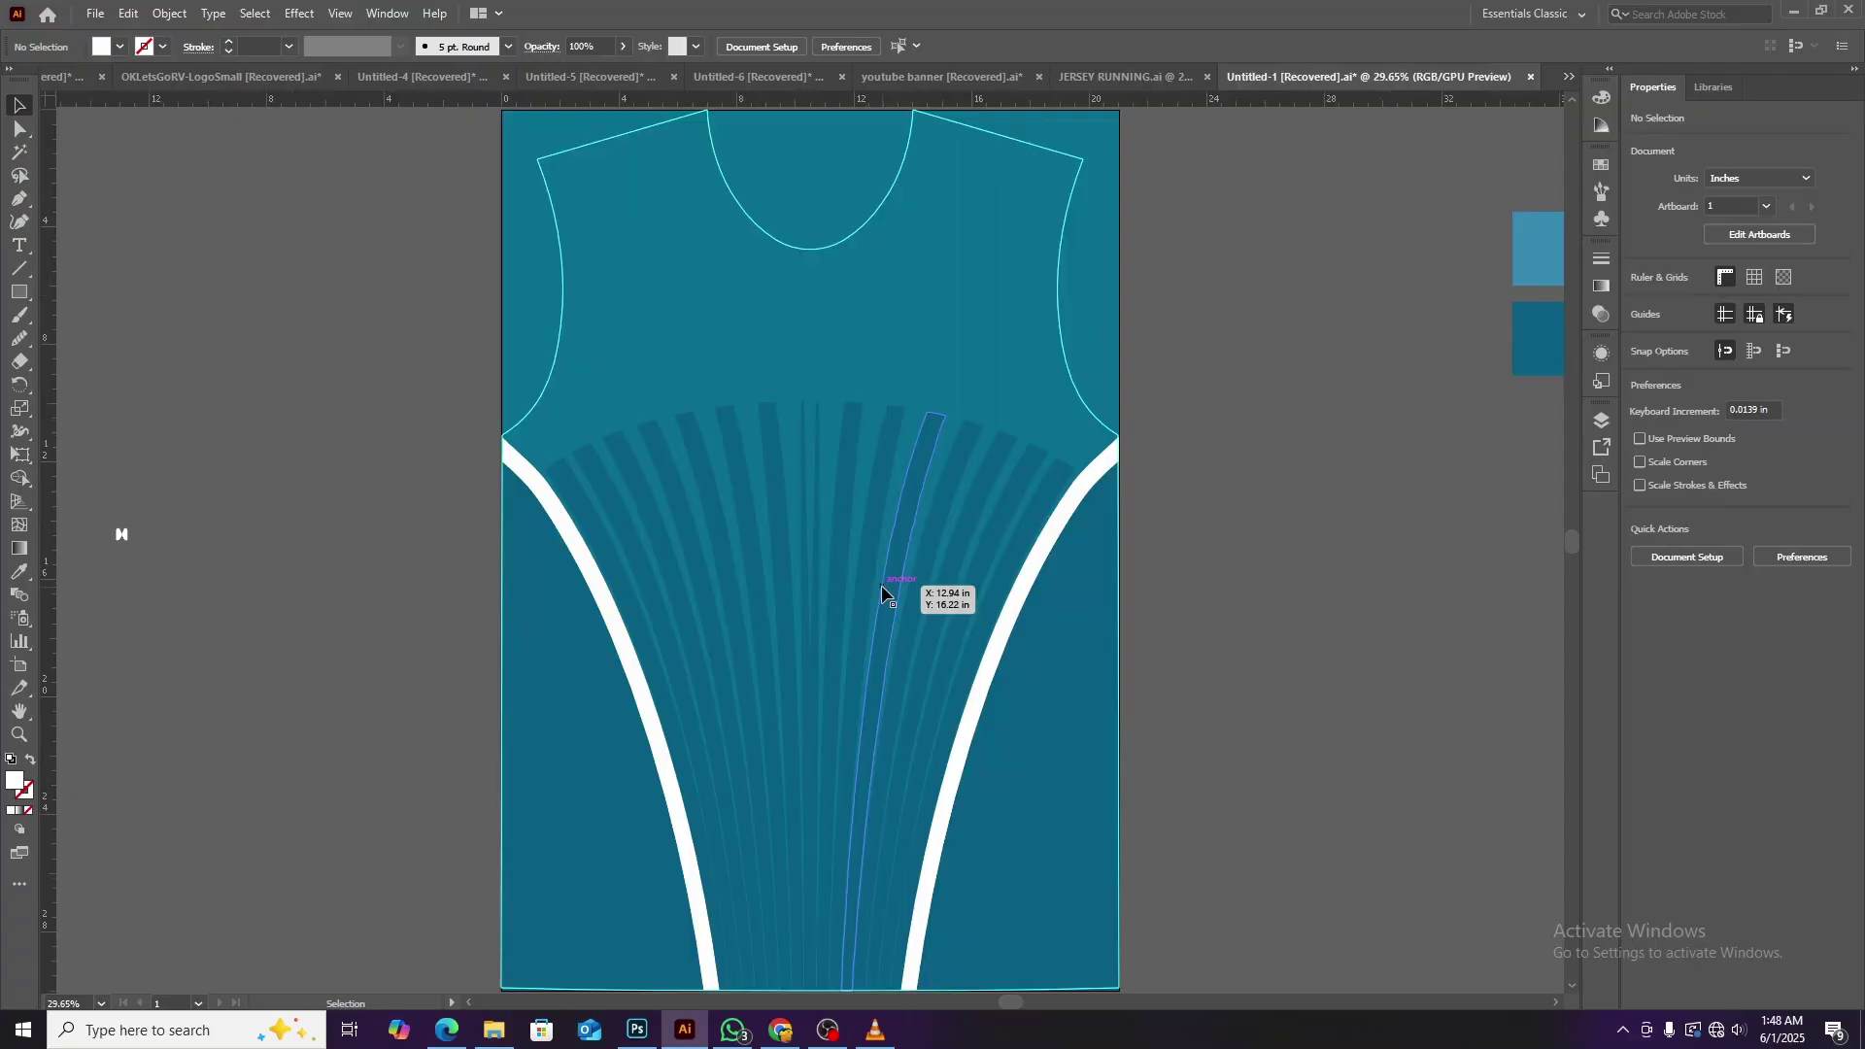
Move the small white emblem beside the jersey.
{"action": "scroll", "coordinate": [189, 657], "scroll_direction": "up", "scroll_amount": 2}
{"action": "left_click_drag", "start_coordinate": [122, 657], "coordinate": [163, 453]}
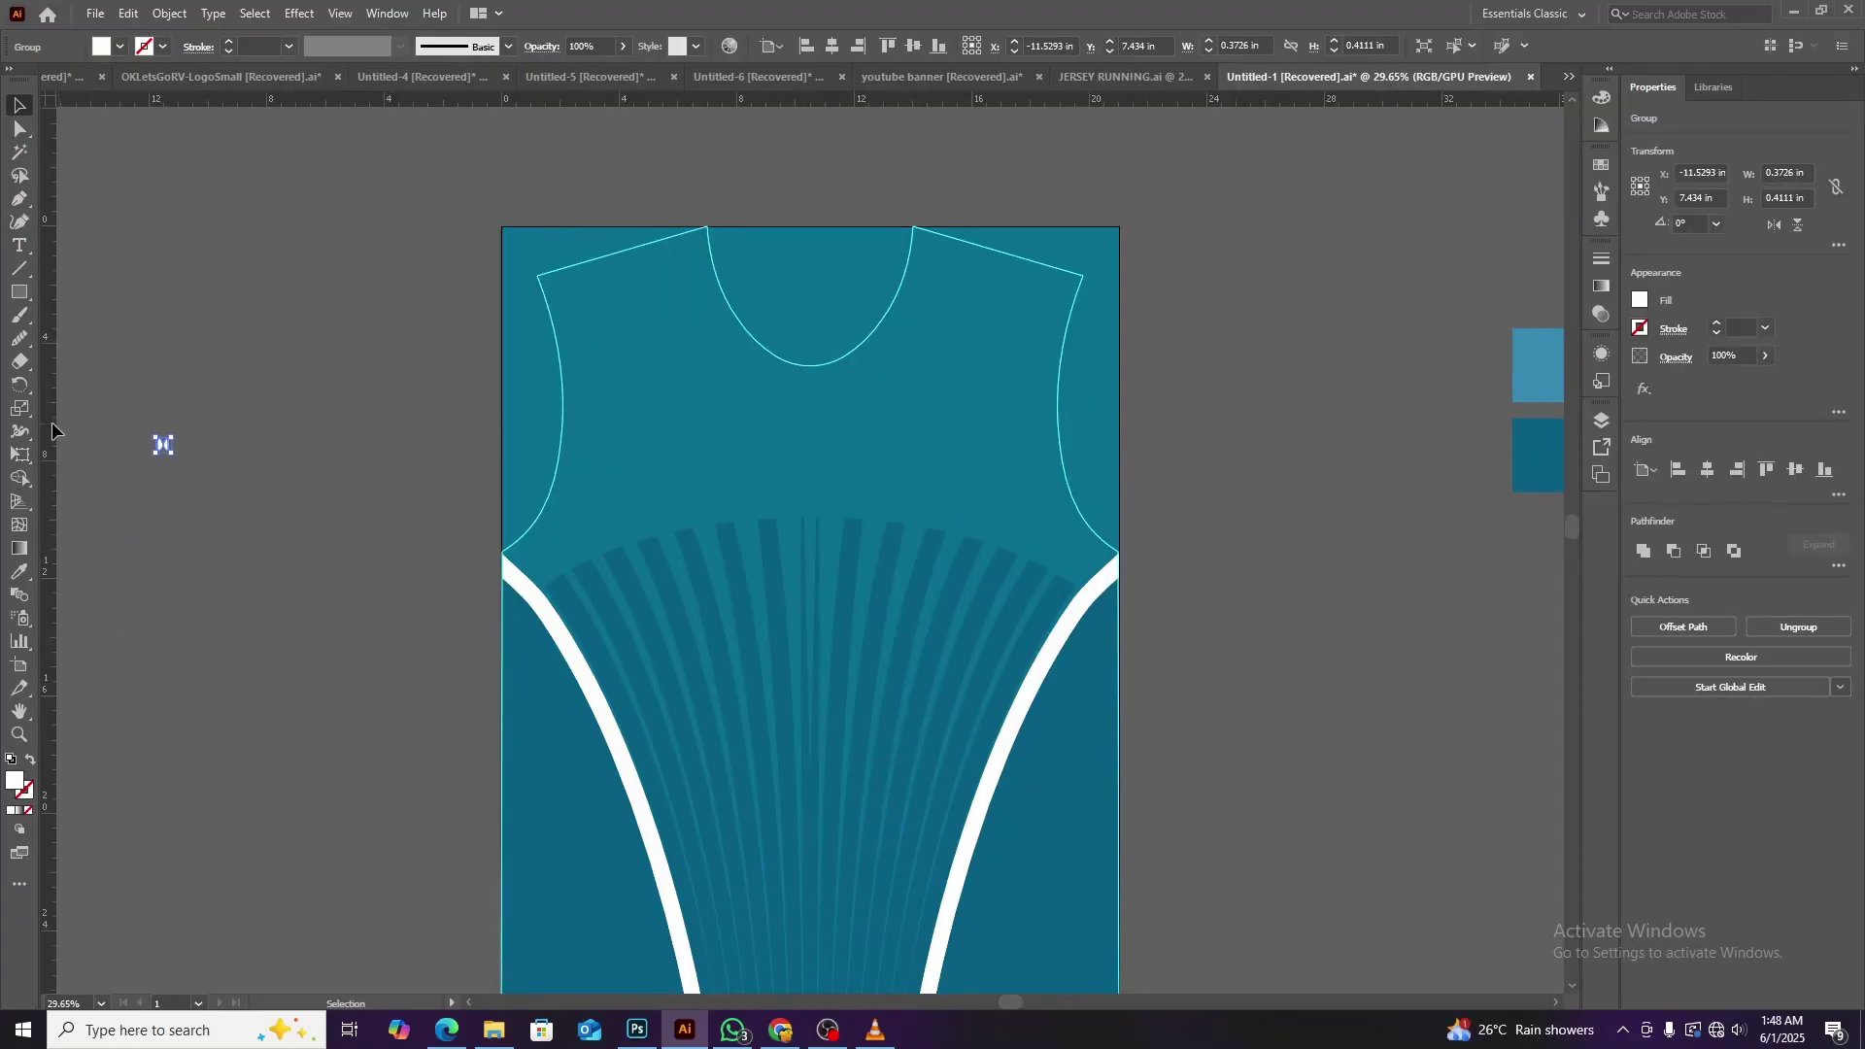
{"action": "left_click", "coordinate": [177, 309]}
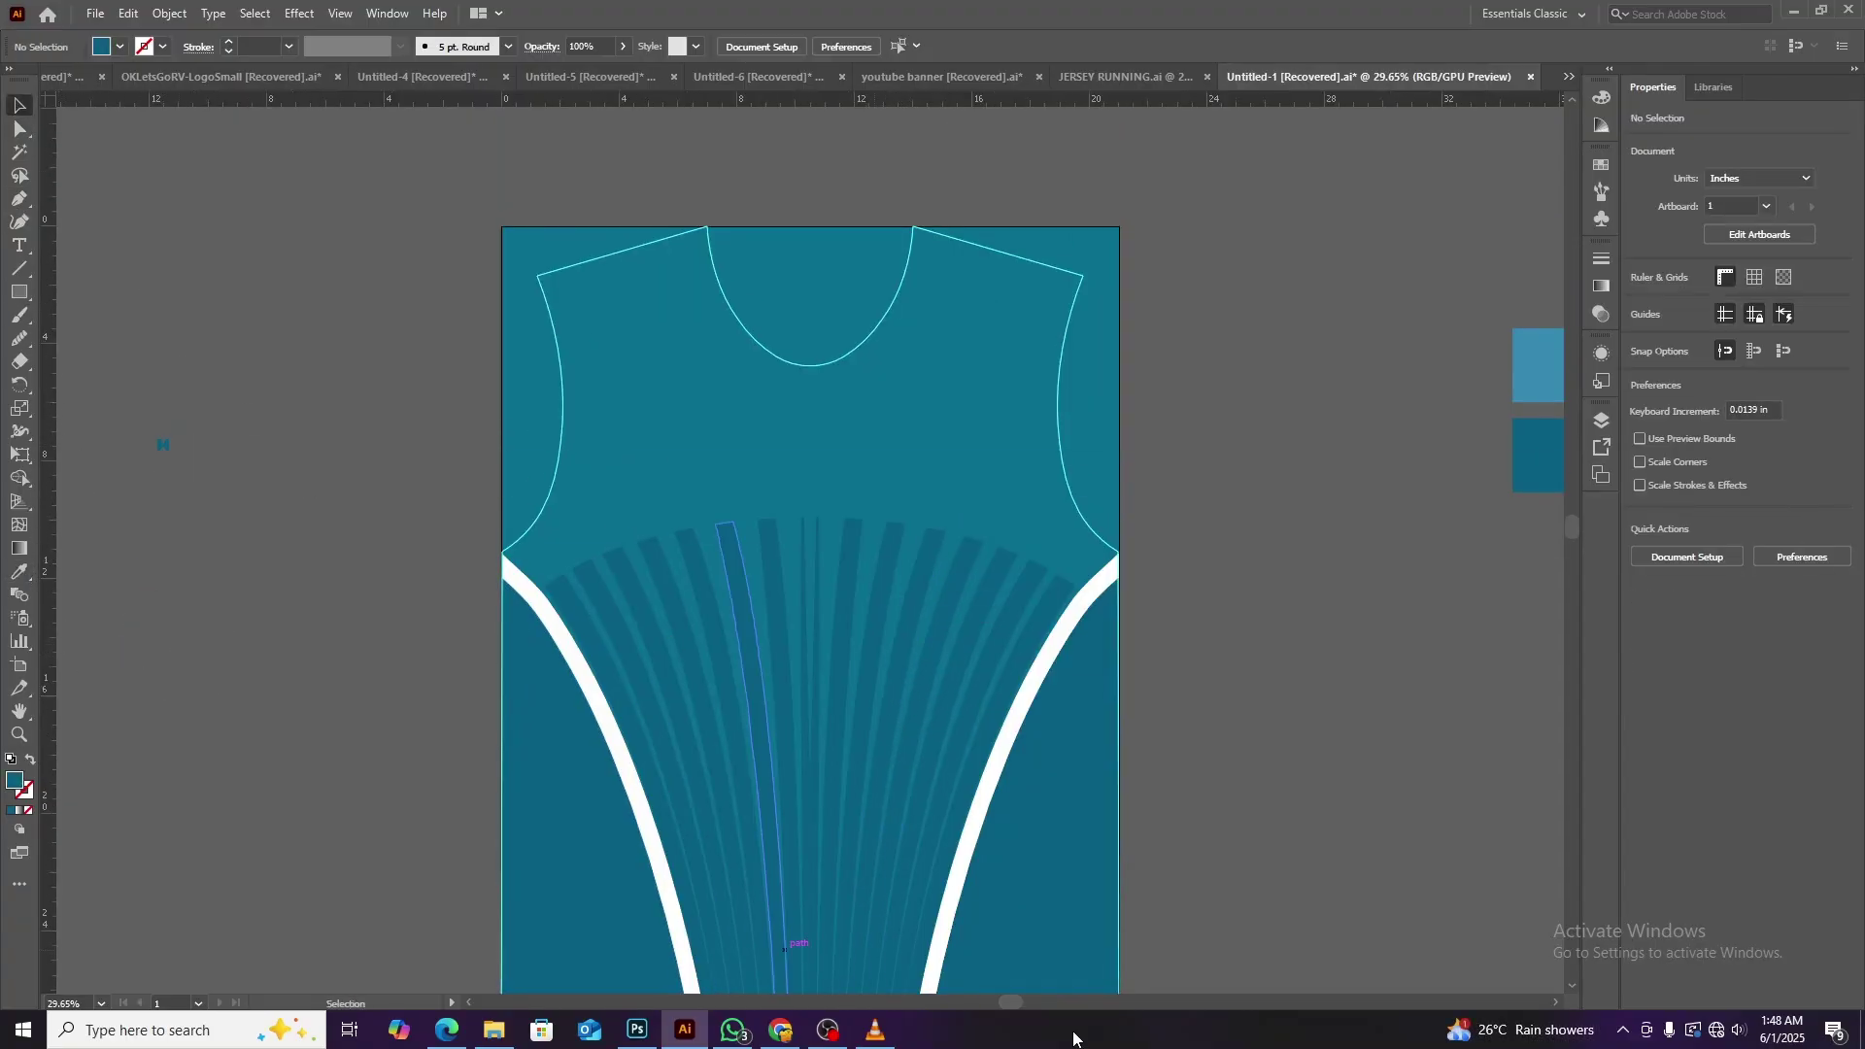
{"action": "scroll", "coordinate": [468, 465], "scroll_direction": "left", "scroll_amount": 3}
{"action": "mouse_move", "coordinate": [267, 408]}
{"action": "left_mouse_down"}
{"action": "mouse_move", "coordinate": [97, 370]}
{"action": "mouse_move", "coordinate": [115, 374]}
{"action": "left_mouse_up"}
Marquee-select the whole scalloped strip, about 20.7 inches wide.
{"action": "key", "text": "ctrl+equal"}
{"action": "key", "text": "ctrl+equal"}
{"action": "key", "text": "ctrl+equal"}
{"action": "key", "text": "ctrl+equal"}
{"action": "key", "text": "ctrl+equal"}
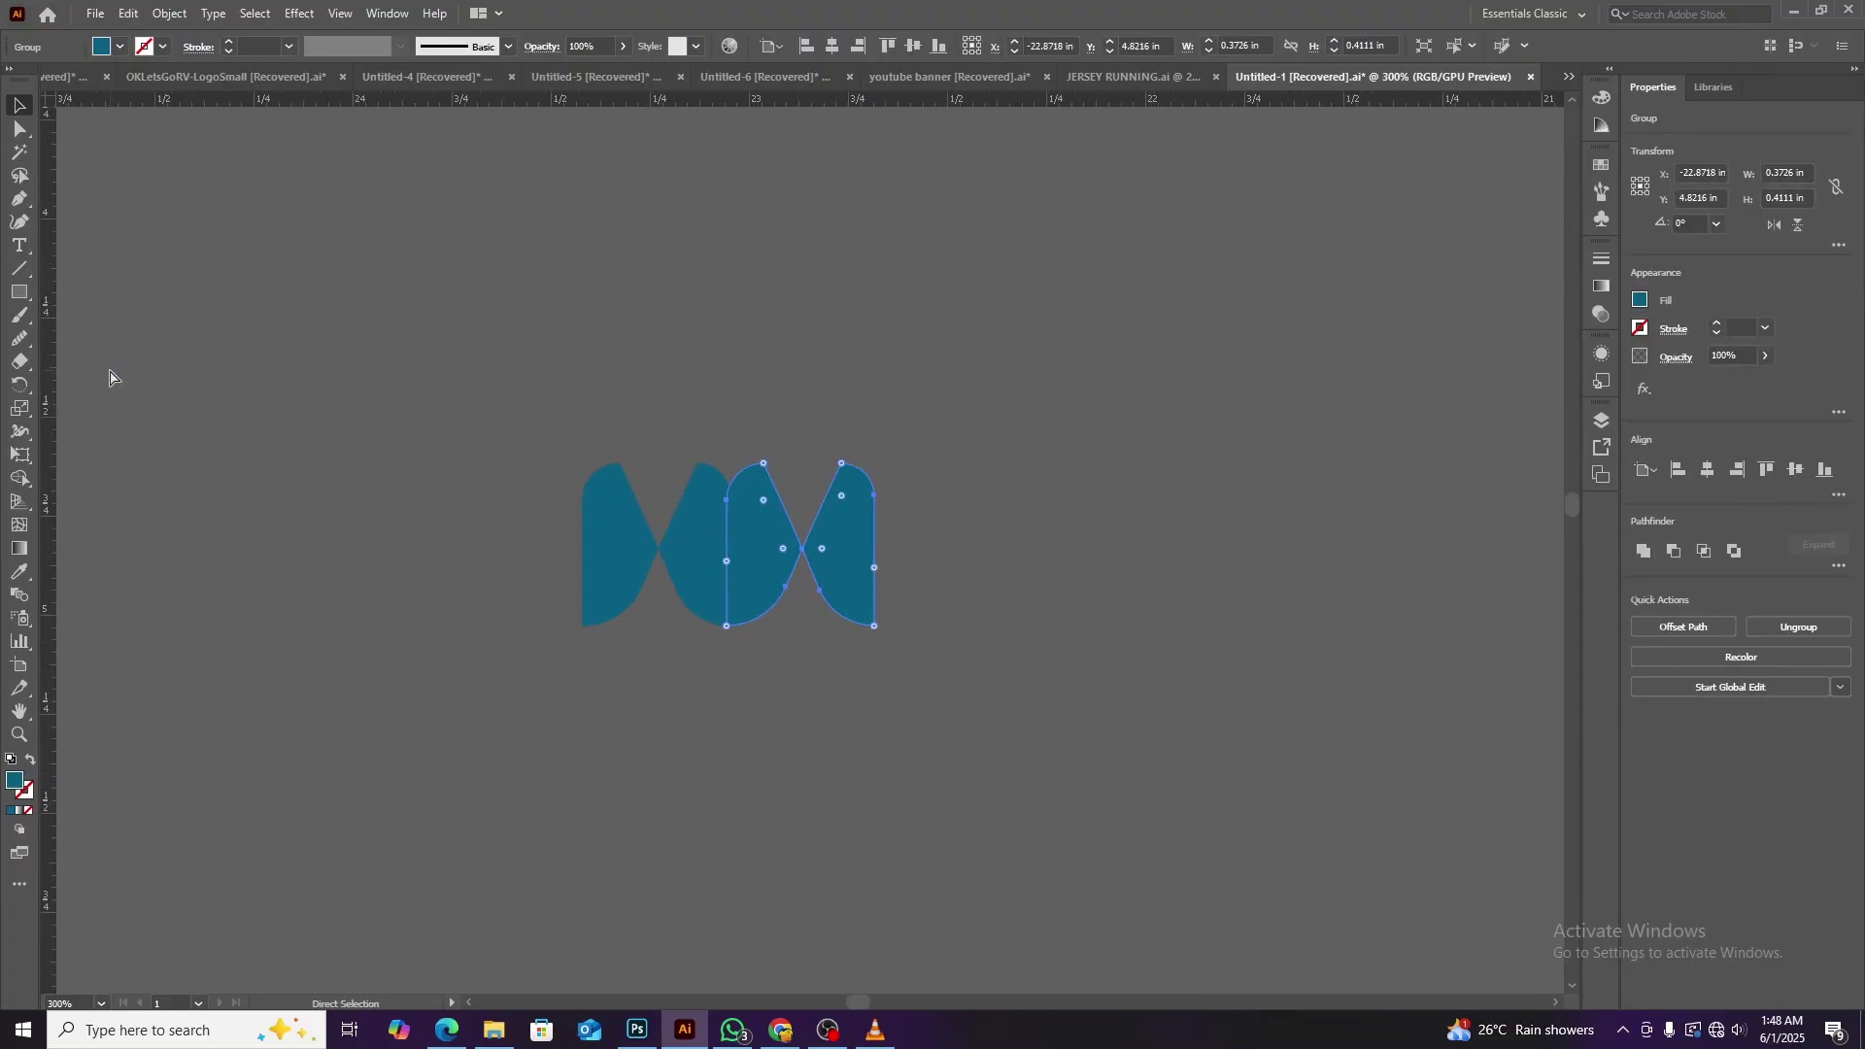
{"action": "left_click", "coordinate": [1104, 597]}
{"action": "left_click", "coordinate": [863, 610]}
{"action": "key", "text": "ctrl+minus"}
{"action": "key", "text": "ctrl+minus"}
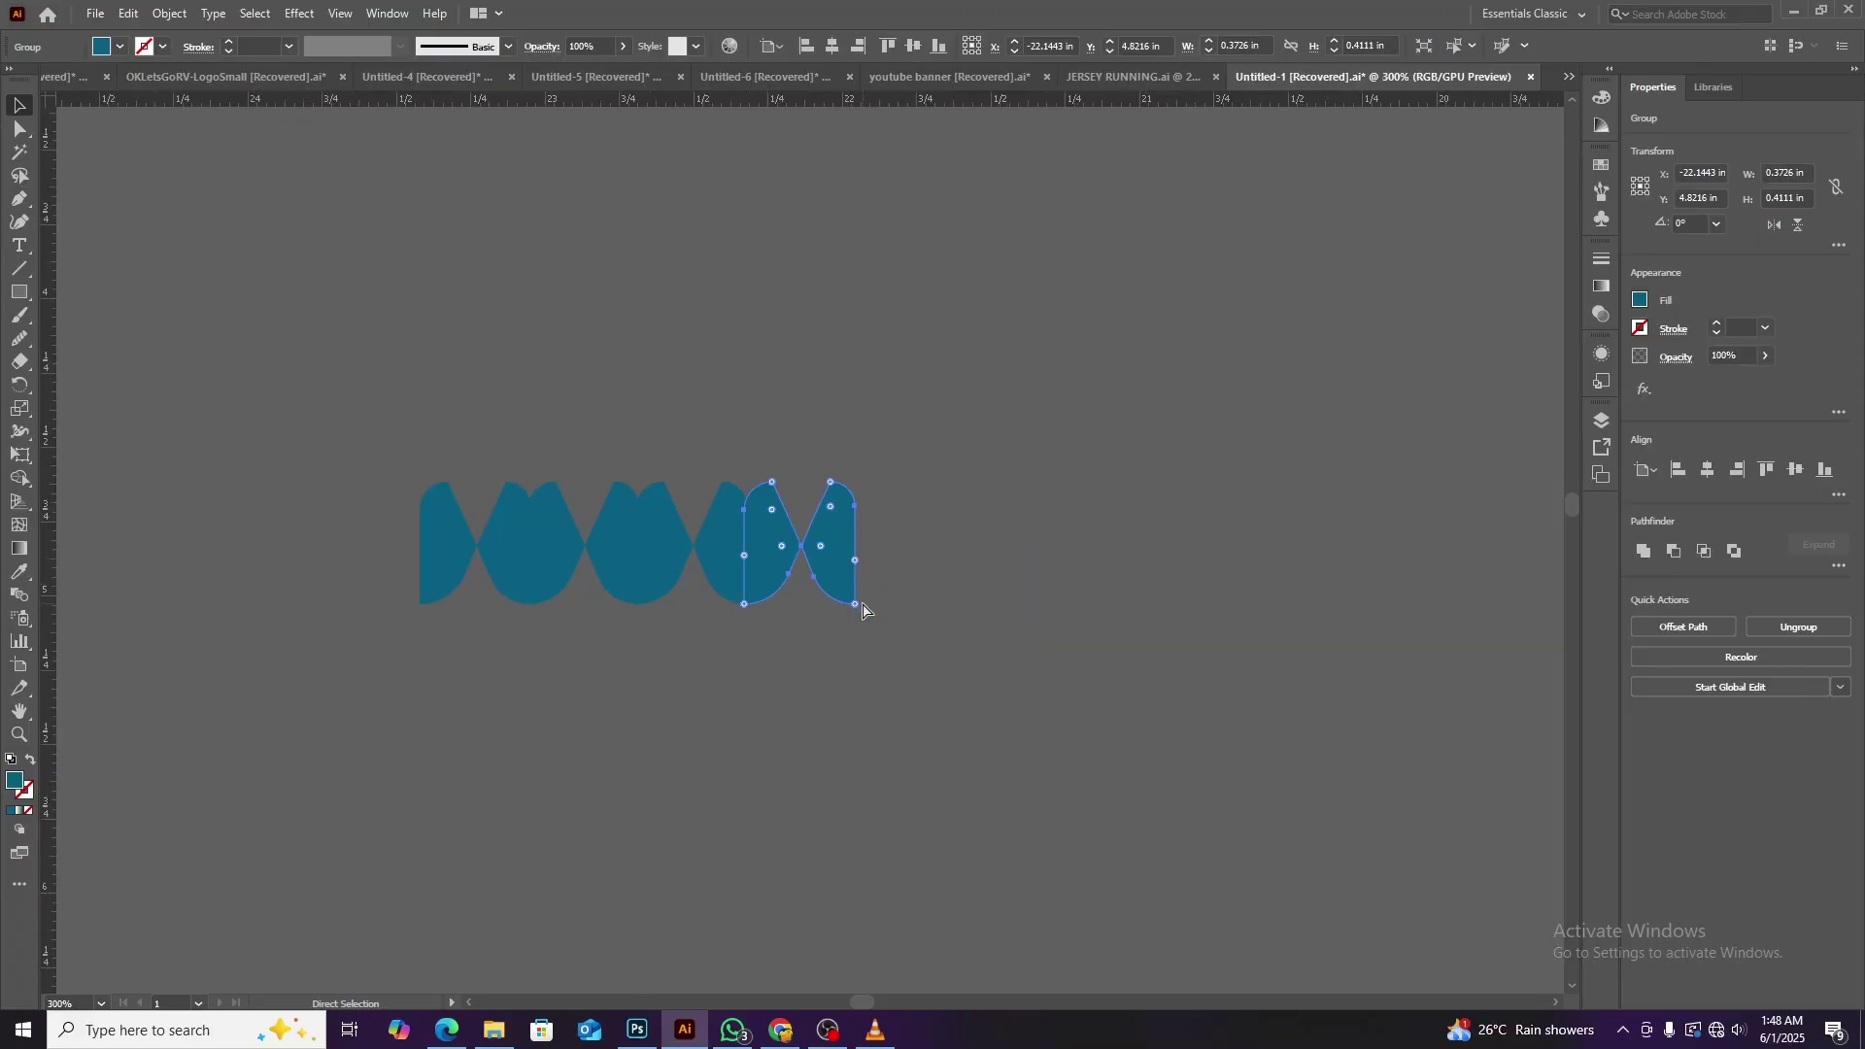
{"action": "key", "text": "ctrl+minus"}
{"action": "key", "text": "ctrl+minus"}
{"action": "key", "text": "ctrl+minus"}
{"action": "key", "text": "ctrl+minus"}
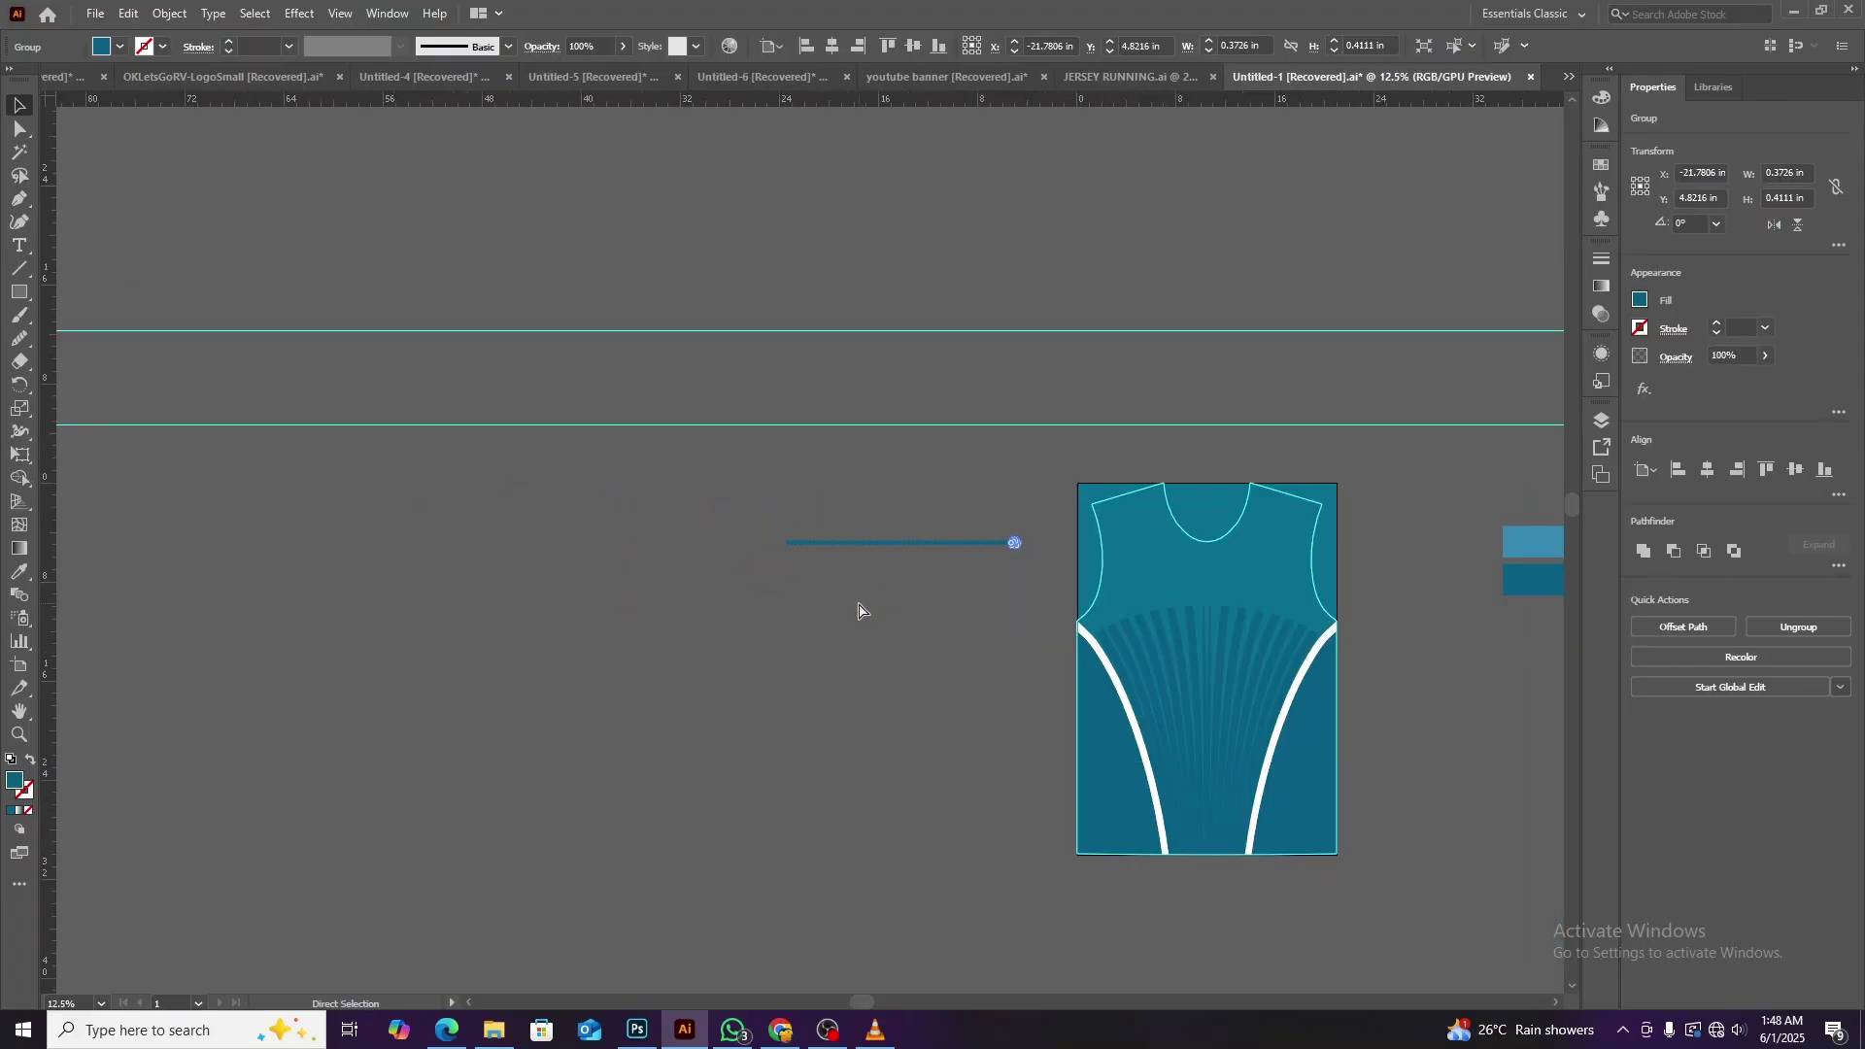
{"action": "left_click_drag", "start_coordinate": [744, 507], "coordinate": [973, 552]}
Group the scalloped copies and copy the row straight downward.
{"action": "right_click", "coordinate": [955, 501]}
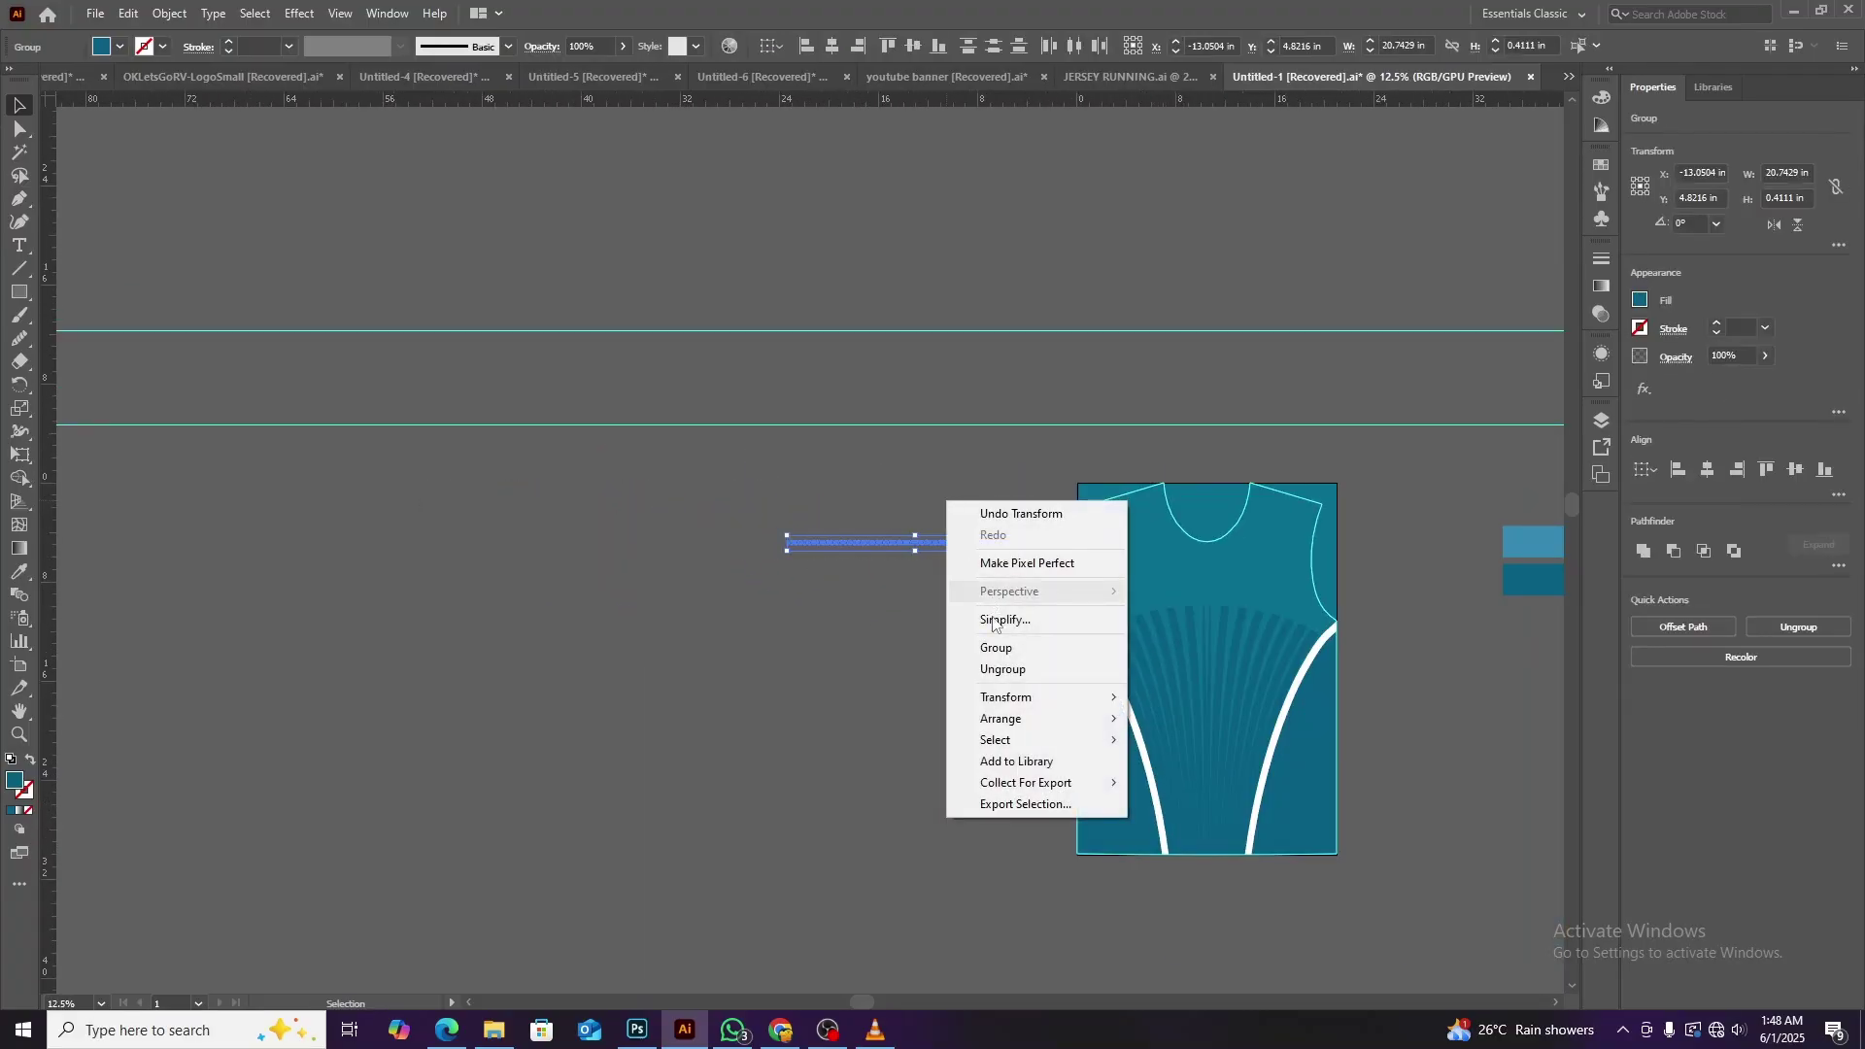
{"action": "left_click", "coordinate": [992, 649]}
{"action": "key", "text": "ctrl+equal"}
{"action": "key", "text": "ctrl+equal"}
{"action": "key", "text": "ctrl+equal"}
{"action": "key", "text": "ctrl+equal"}
{"action": "key", "text": "ctrl+equal"}
{"action": "key", "text": "ctrl+equal"}
{"action": "key", "text": "ctrl+equal"}
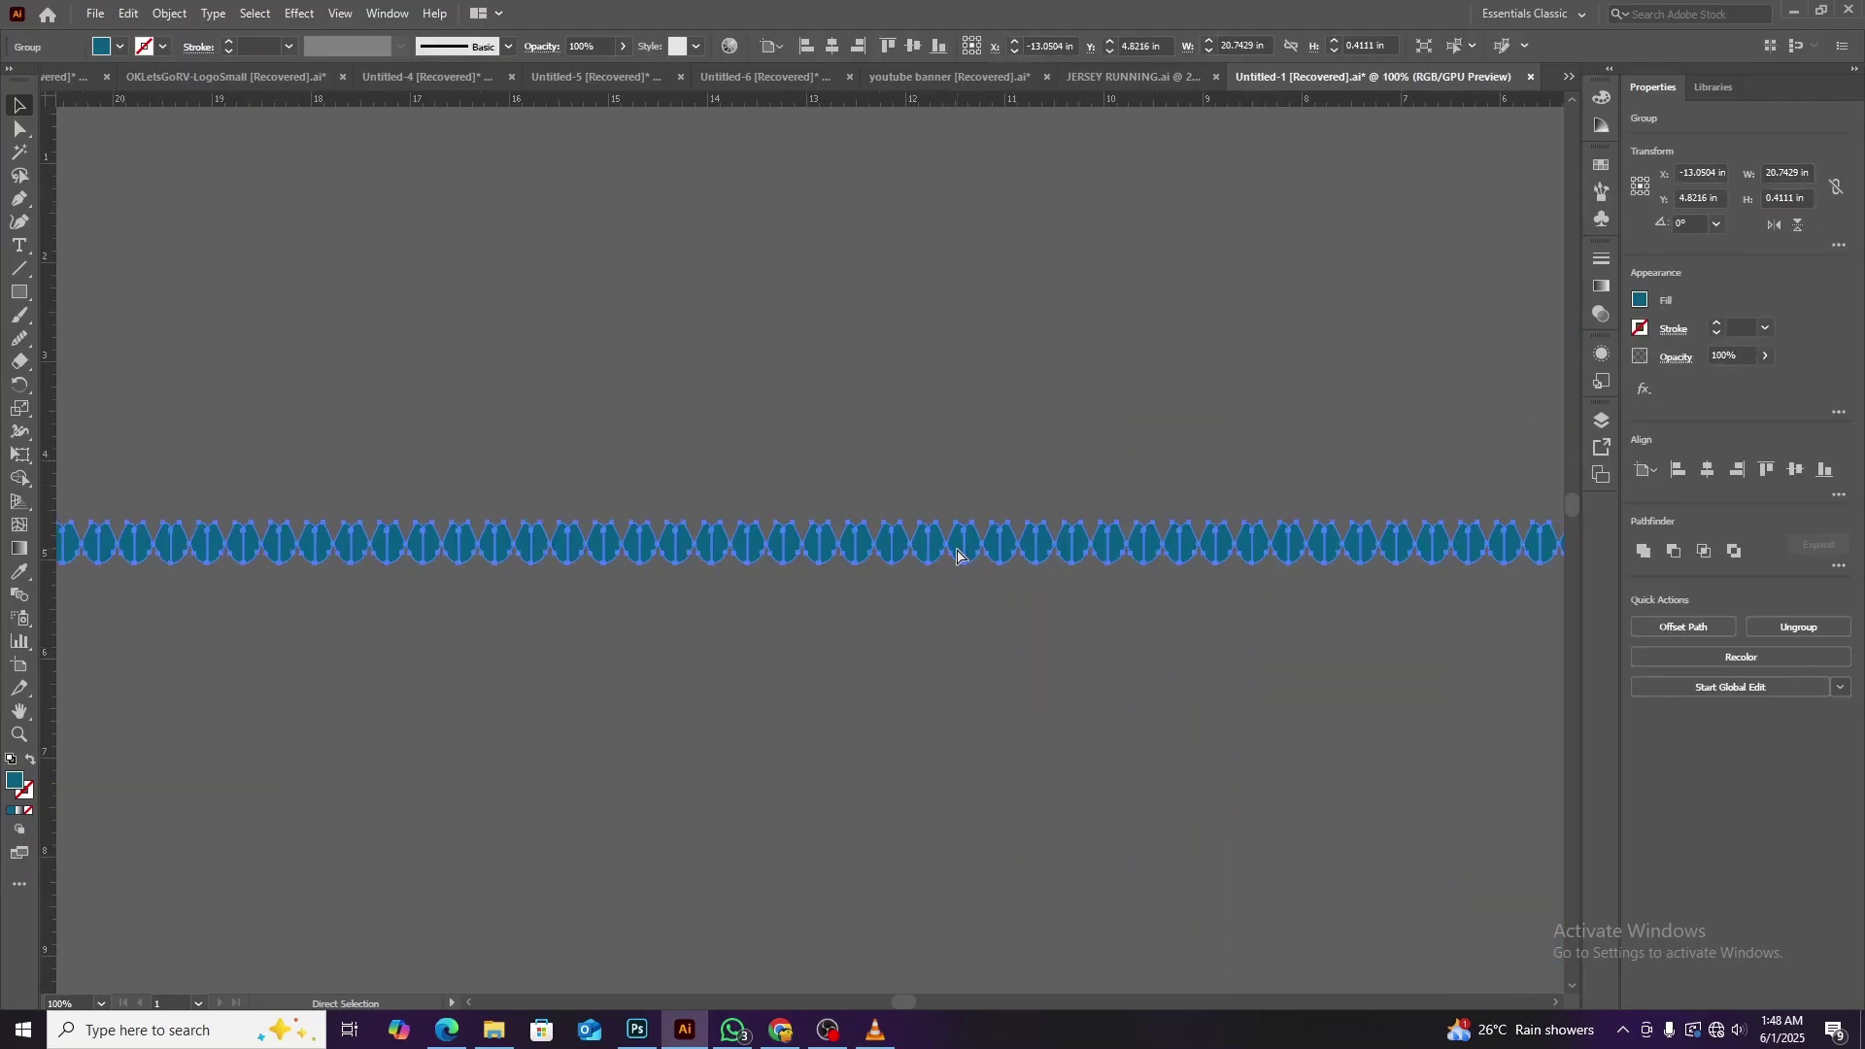
{"action": "key", "text": "ctrl+equal"}
{"action": "key", "text": "ctrl+equal"}
{"action": "key", "text": "ctrl+equal"}
{"action": "mouse_move", "coordinate": [947, 500]}
{"action": "left_mouse_down"}
{"action": "mouse_move", "coordinate": [871, 753]}
{"action": "mouse_move", "coordinate": [912, 716]}
{"action": "left_mouse_up"}
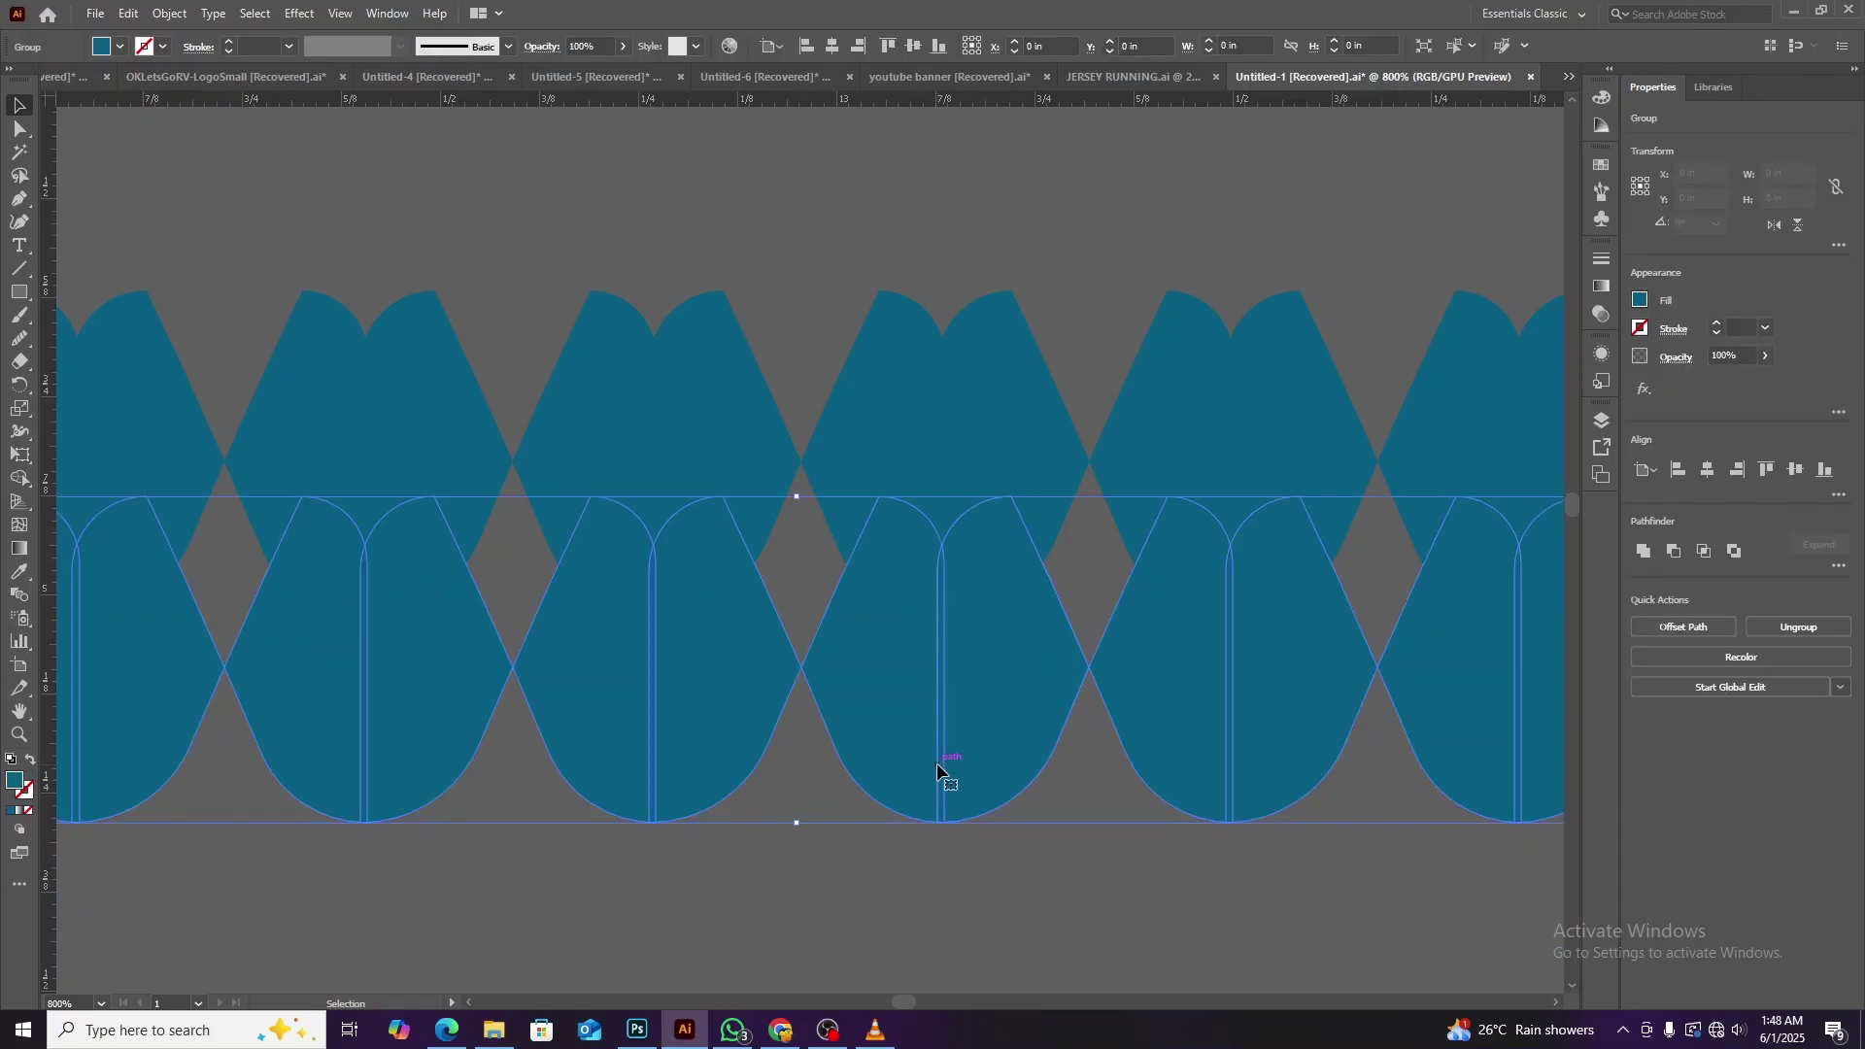
Repeat the row copy with Ctrl+D to build a tall teal block, then deselect.
{"action": "key", "text": "ctrl+d"}
{"action": "key", "text": "ctrl+minus"}
{"action": "key", "text": "ctrl+minus"}
{"action": "key", "text": "ctrl+minus"}
{"action": "key", "text": "ctrl+minus"}
{"action": "key", "text": "ctrl+minus"}
{"action": "key", "text": "ctrl+minus"}
{"action": "key", "text": "ctrl+minus"}
{"action": "key", "text": "ctrl+minus"}
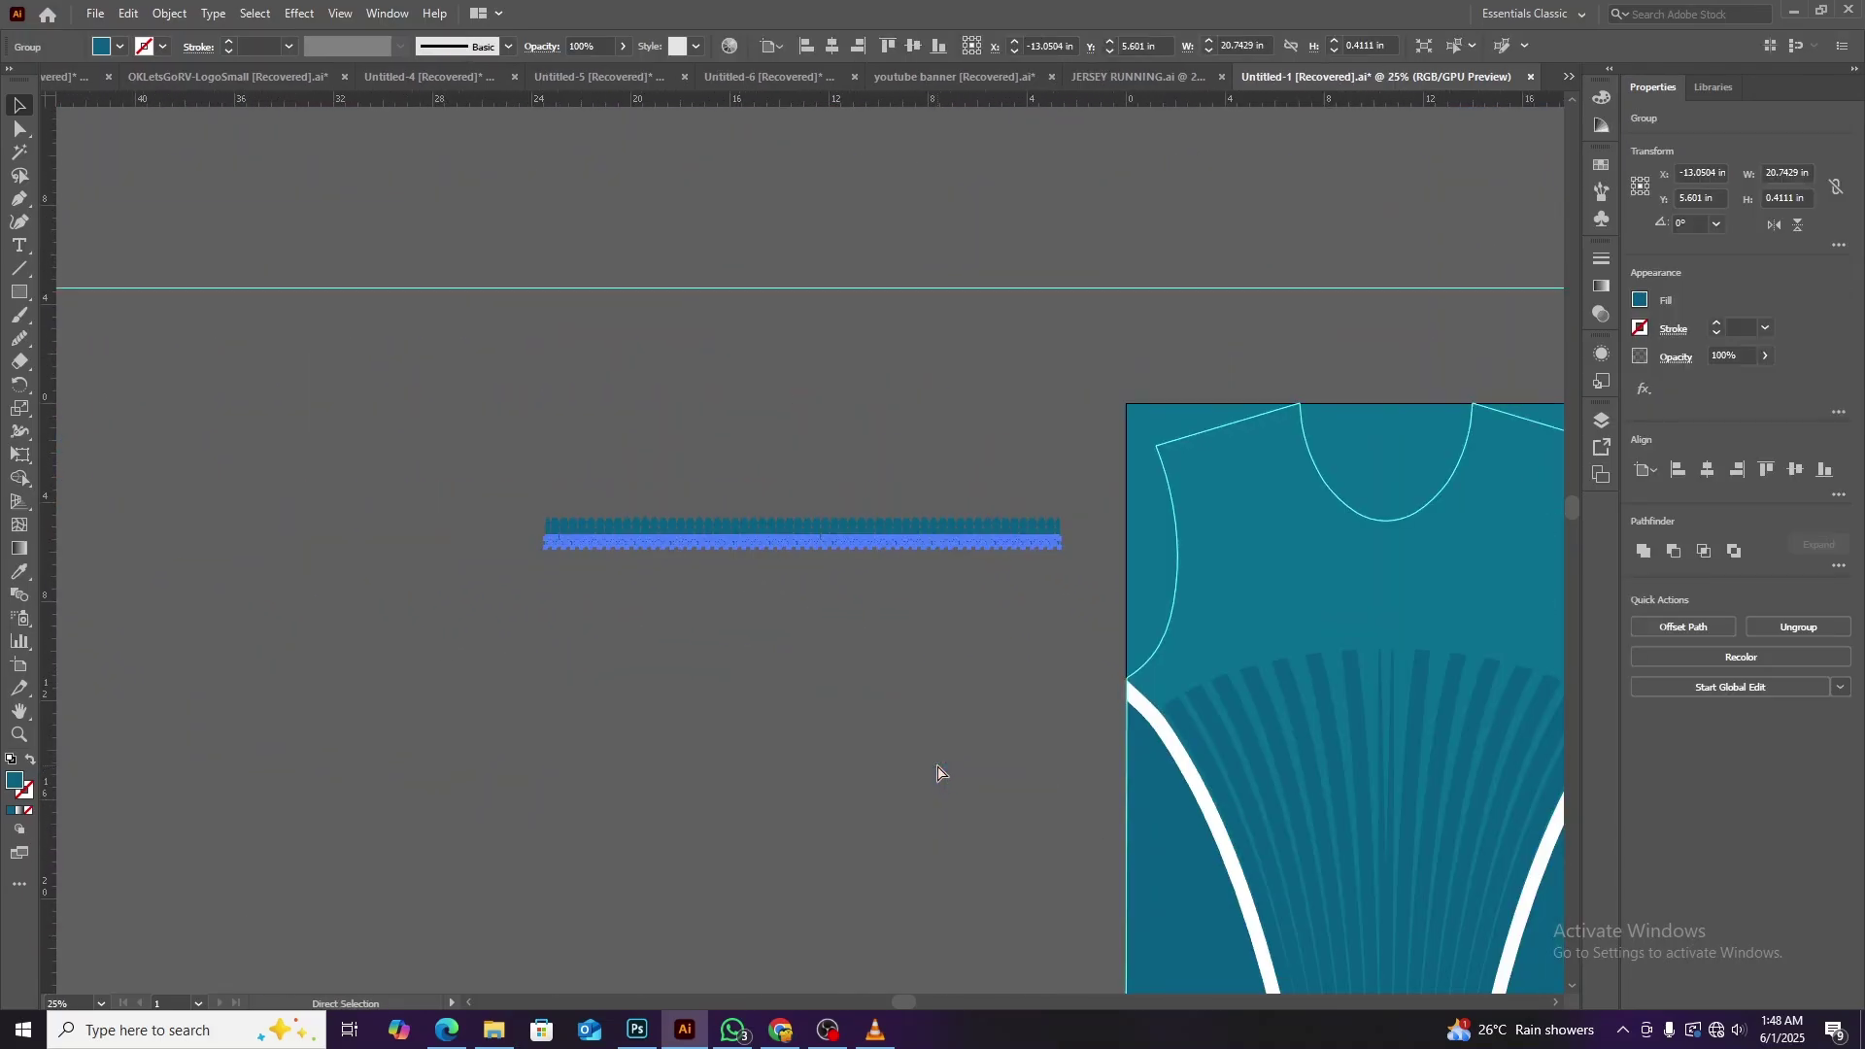
{"action": "key", "text": "ctrl+d"}
{"action": "key", "text": "ctrl+d"}
{"action": "key", "text": "ctrl+d"}
{"action": "key", "text": "ctrl+d"}
{"action": "key", "text": "ctrl+d"}
{"action": "key", "text": "ctrl+d"}
{"action": "key", "text": "ctrl+d"}
{"action": "key", "text": "ctrl+d"}
{"action": "key", "text": "ctrl+d"}
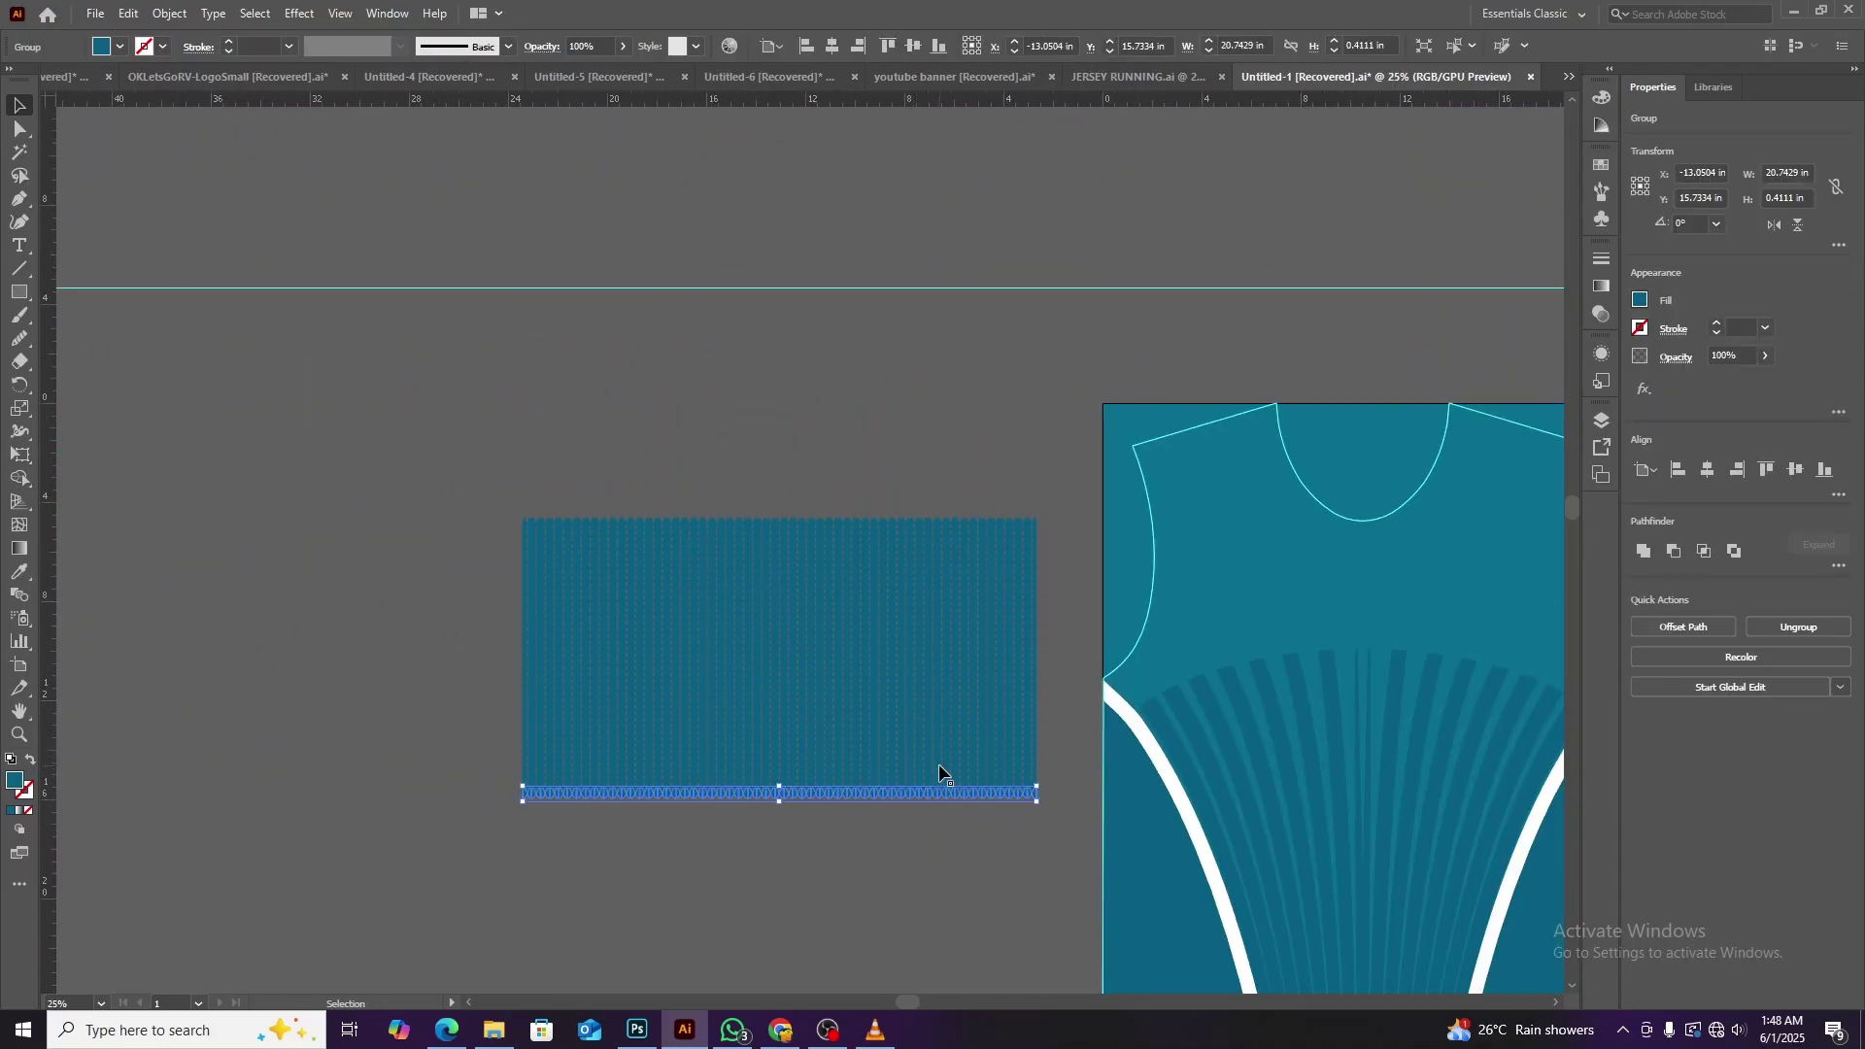
{"action": "scroll", "coordinate": [938, 763], "scroll_direction": "down", "scroll_amount": 3}
{"action": "key", "text": "ctrl+d"}
{"action": "key", "text": "ctrl+minus"}
{"action": "key", "text": "ctrl+minus"}
{"action": "key", "text": "ctrl+minus"}
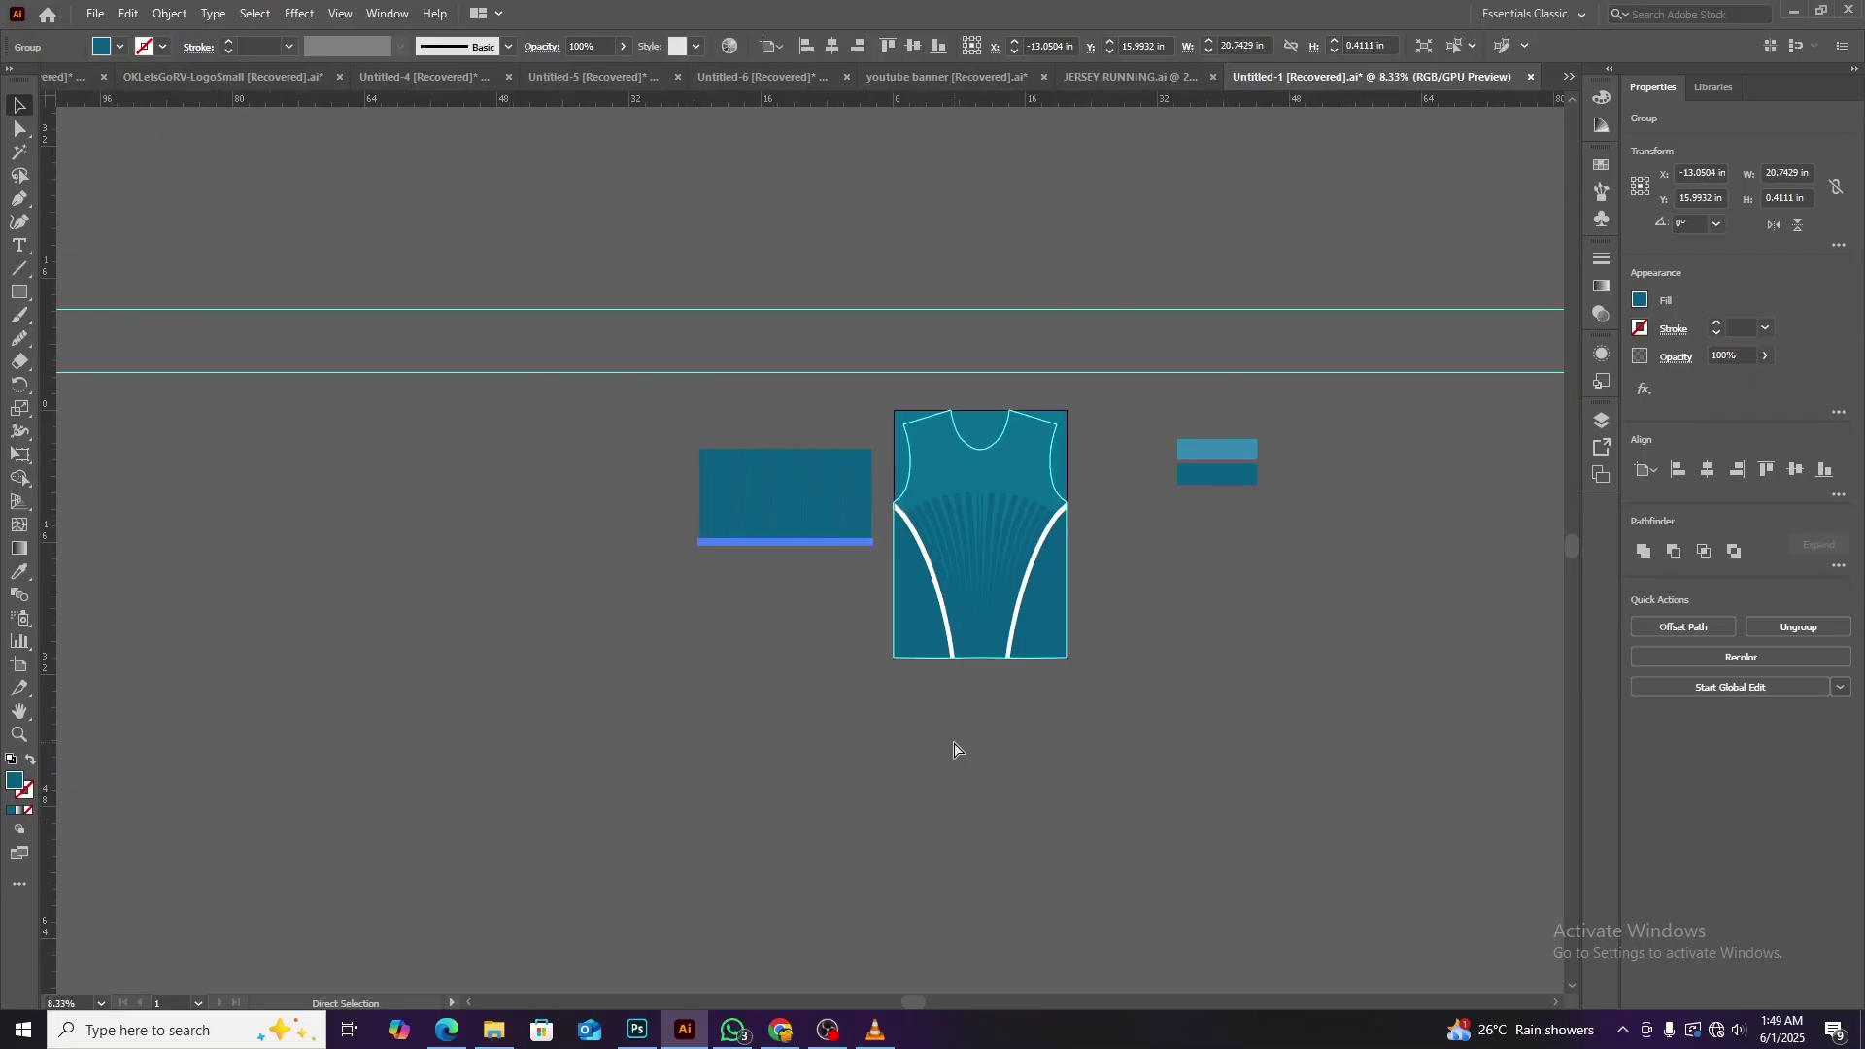
{"action": "key", "text": "ctrl+d"}
{"action": "key", "text": "ctrl+d"}
{"action": "key", "text": "ctrl+d"}
{"action": "key", "text": "ctrl+d"}
{"action": "key", "text": "ctrl+d"}
{"action": "key", "text": "ctrl+d"}
{"action": "key", "text": "ctrl+d"}
{"action": "key", "text": "ctrl+d"}
{"action": "key", "text": "ctrl+d"}
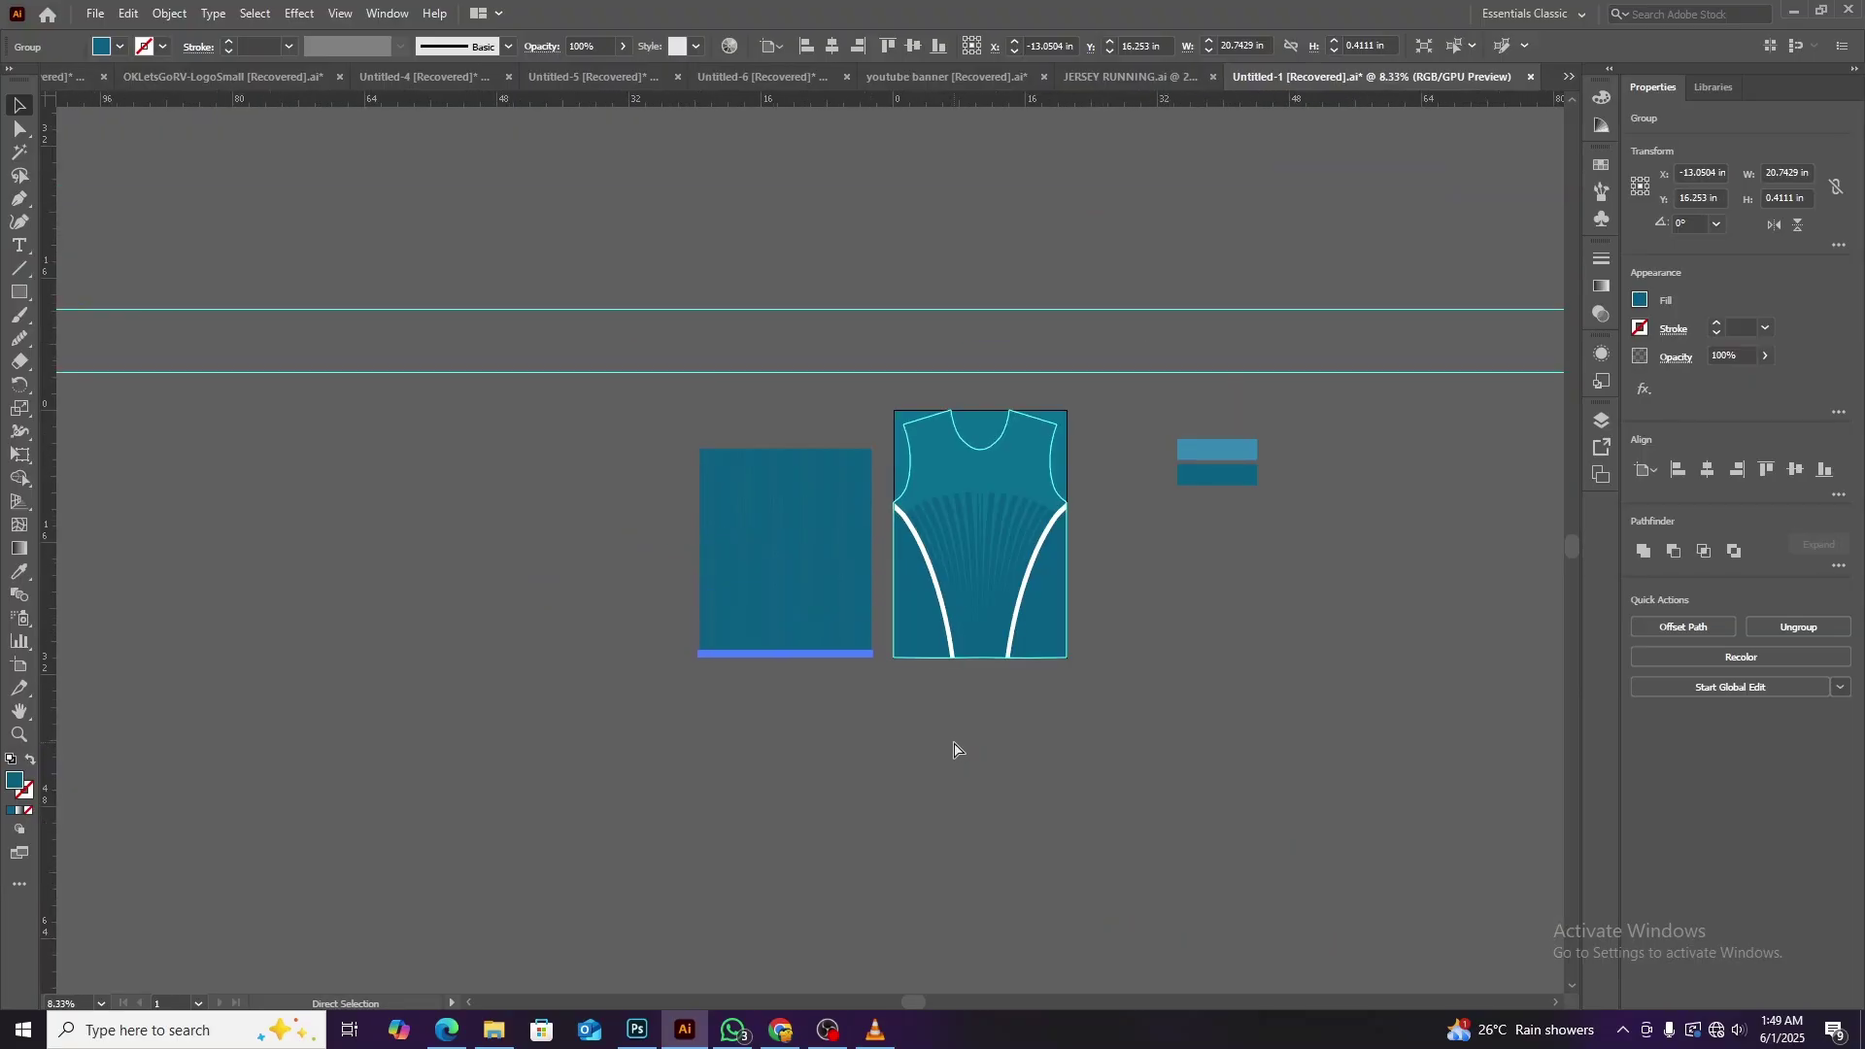
{"action": "key", "text": "ctrl+d"}
{"action": "key", "text": "ctrl+d"}
{"action": "key", "text": "ctrl+d"}
{"action": "key", "text": "ctrl+d"}
{"action": "key", "text": "ctrl+d"}
{"action": "key", "text": "ctrl+d"}
{"action": "key", "text": "ctrl+d"}
{"action": "key", "text": "ctrl+d"}
{"action": "key", "text": "ctrl+d"}
{"action": "left_click", "coordinate": [130, 481]}
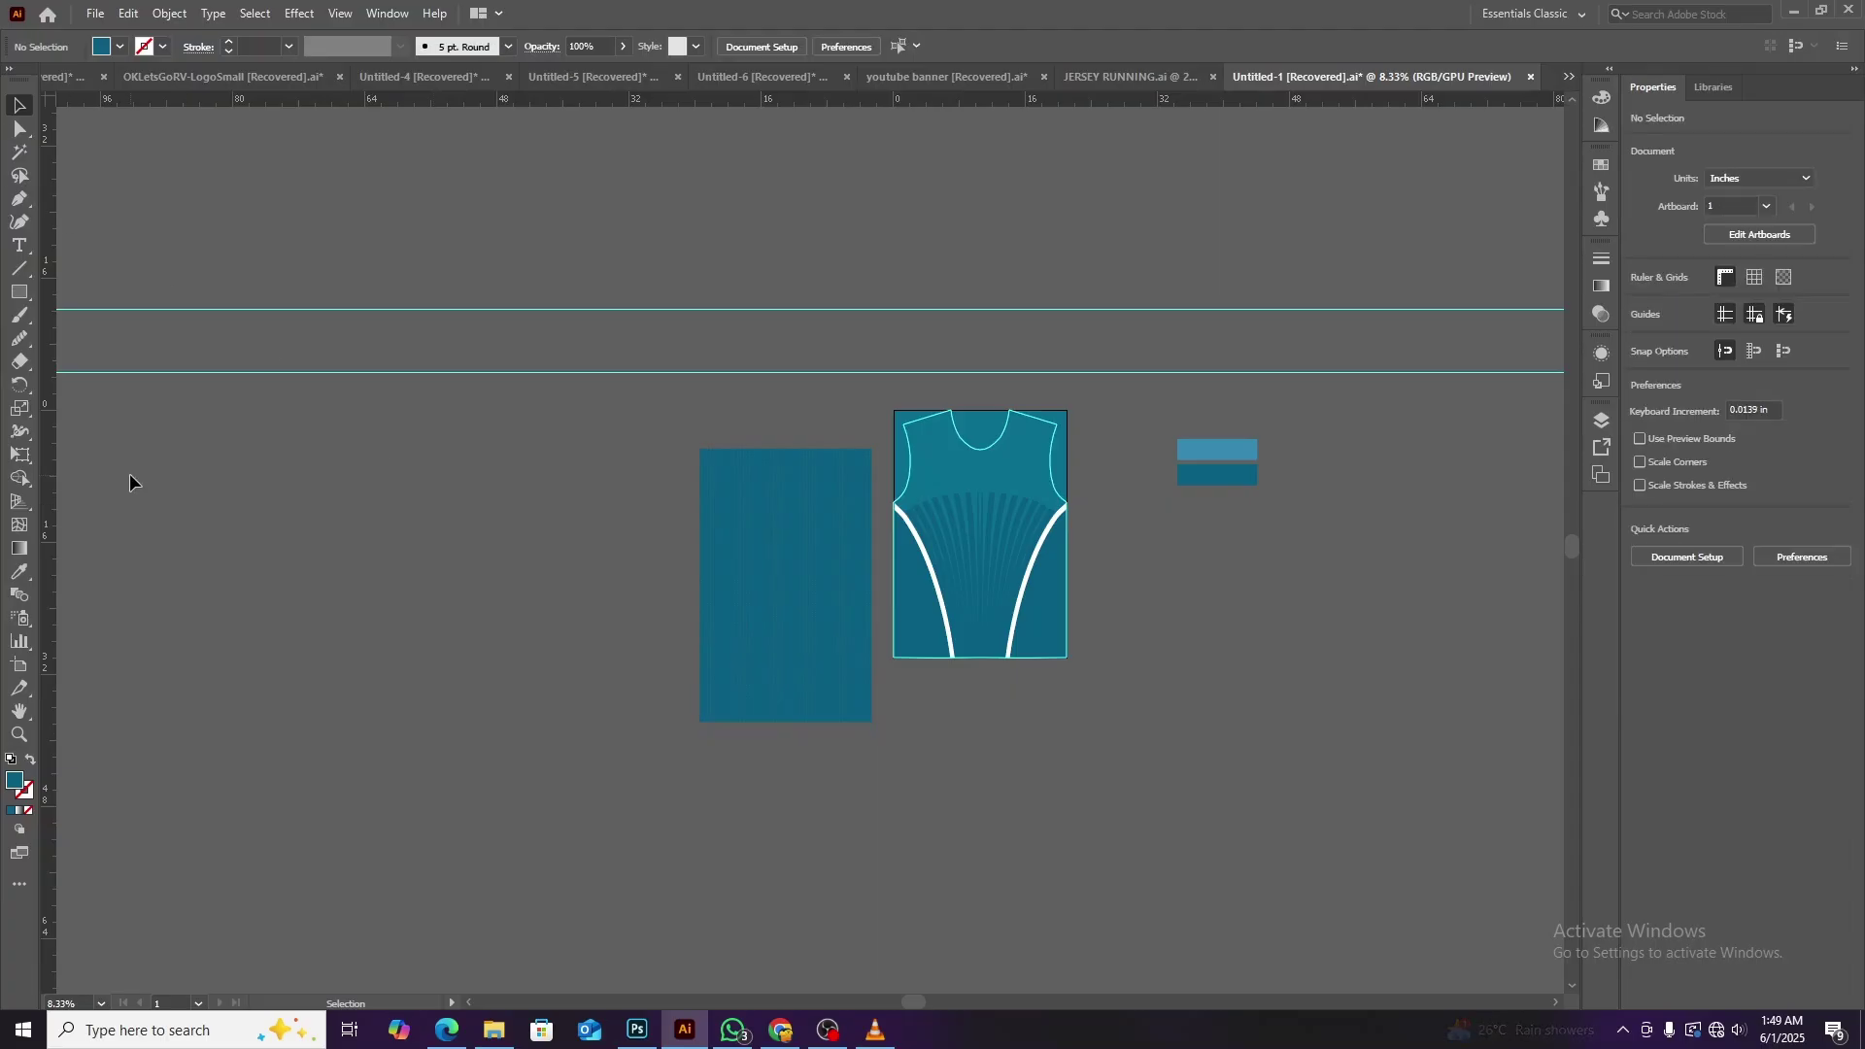
Group all the scalloped rows into one patterned block.
{"action": "left_click", "coordinate": [709, 466]}
{"action": "right_click", "coordinate": [603, 534]}
{"action": "left_click", "coordinate": [667, 671]}
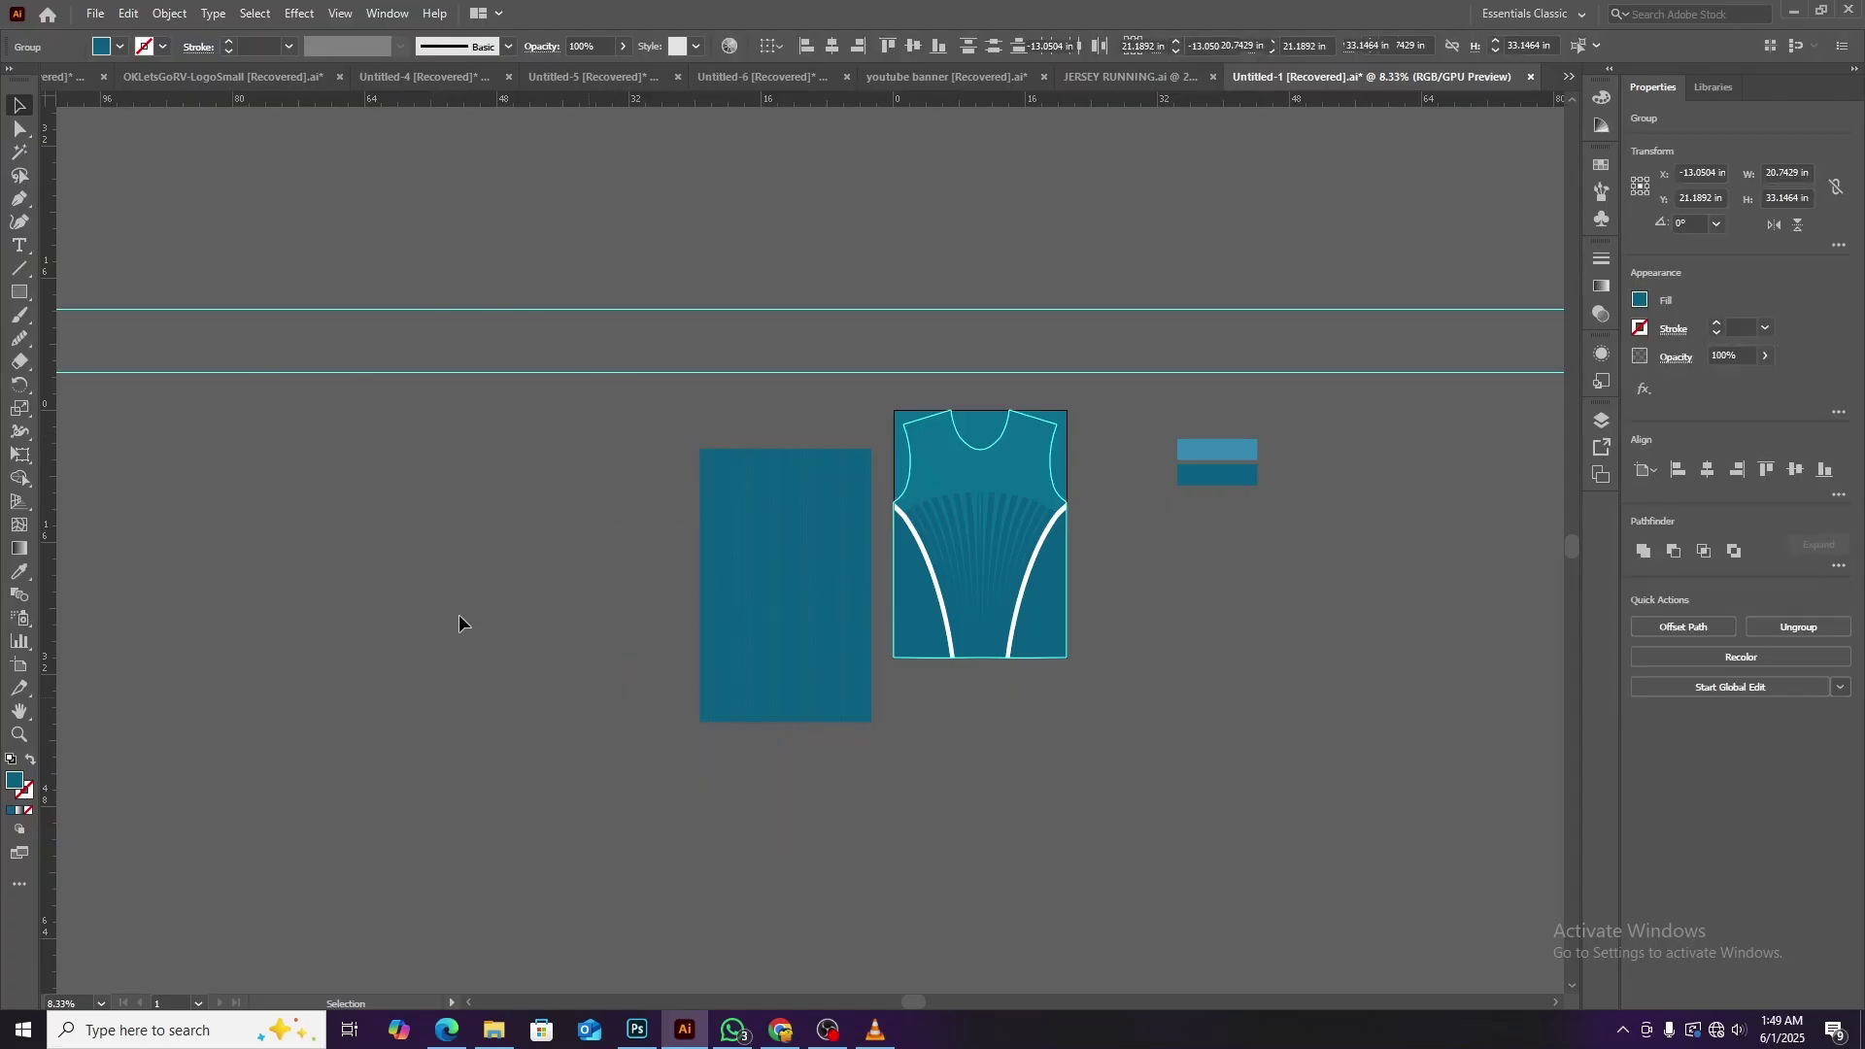
{"action": "left_click", "coordinate": [458, 614]}
Create a 21 × 30 in rectangle with the Rectangle tool dialog.
{"action": "left_click", "coordinate": [20, 294]}
{"action": "left_click", "coordinate": [1011, 530]}
{"action": "type", "text": "21"}
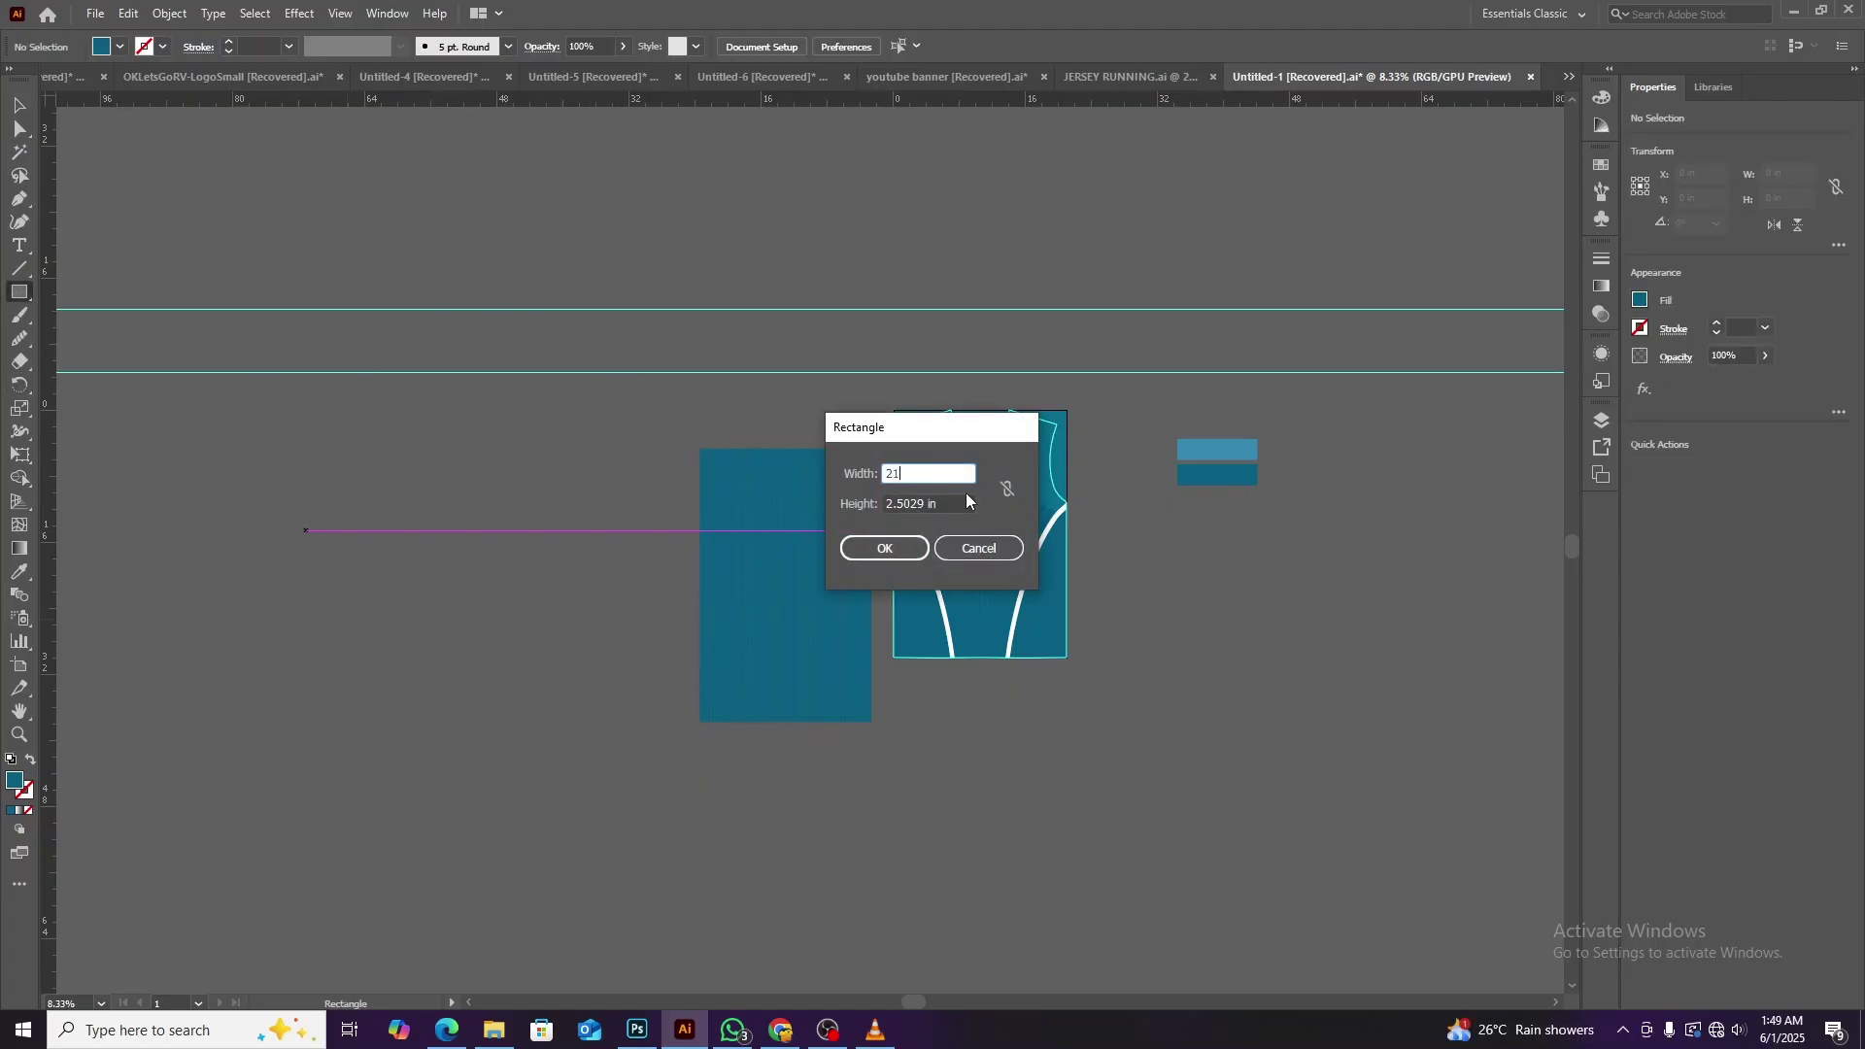
{"action": "key", "text": "Tab"}
{"action": "type", "text": "30"}
{"action": "key", "text": "Return"}
{"action": "key", "text": "v"}
{"action": "mouse_move", "coordinate": [455, 616]}
{"action": "left_mouse_down"}
{"action": "mouse_move", "coordinate": [736, 599]}
{"action": "mouse_move", "coordinate": [463, 508]}
{"action": "left_mouse_up"}
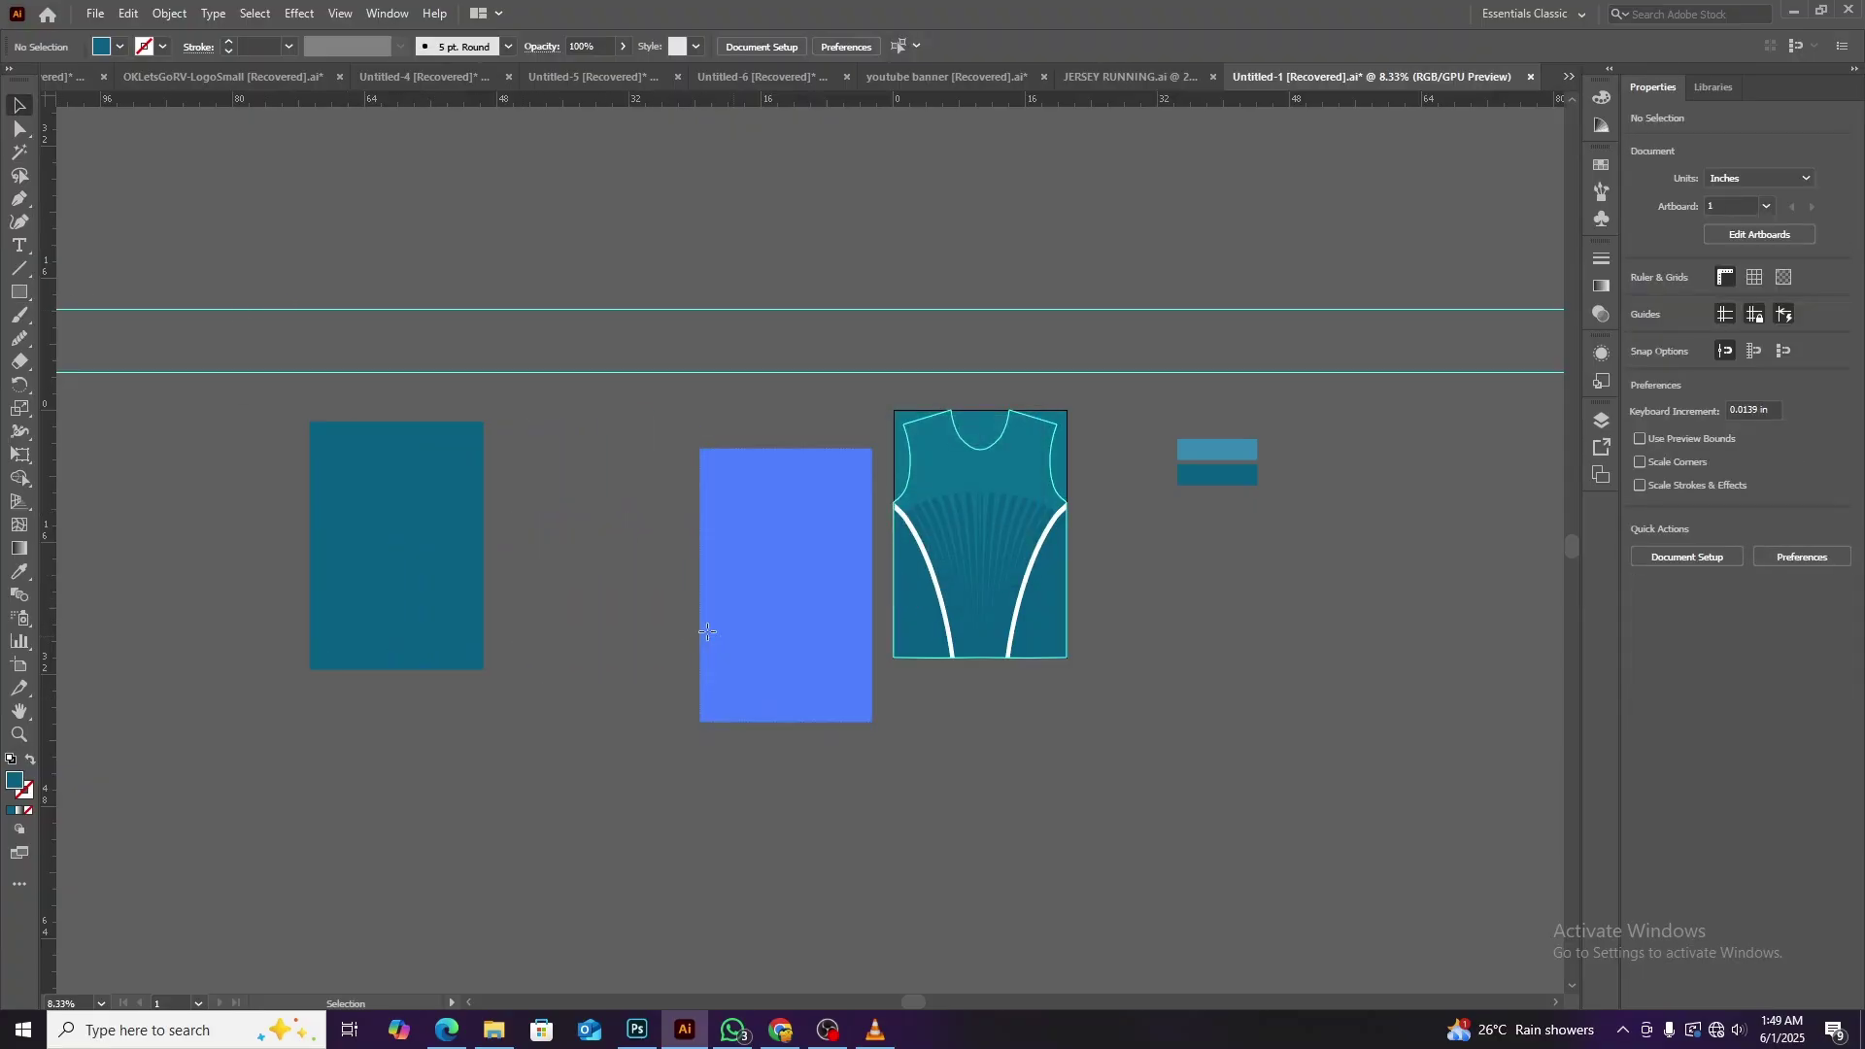
Enlarge the pattern, place the rectangle over it and change the rectangle's fill colour.
{"action": "left_click_drag", "start_coordinate": [707, 631], "coordinate": [614, 633]}
{"action": "left_click_drag", "start_coordinate": [782, 587], "coordinate": [803, 589]}
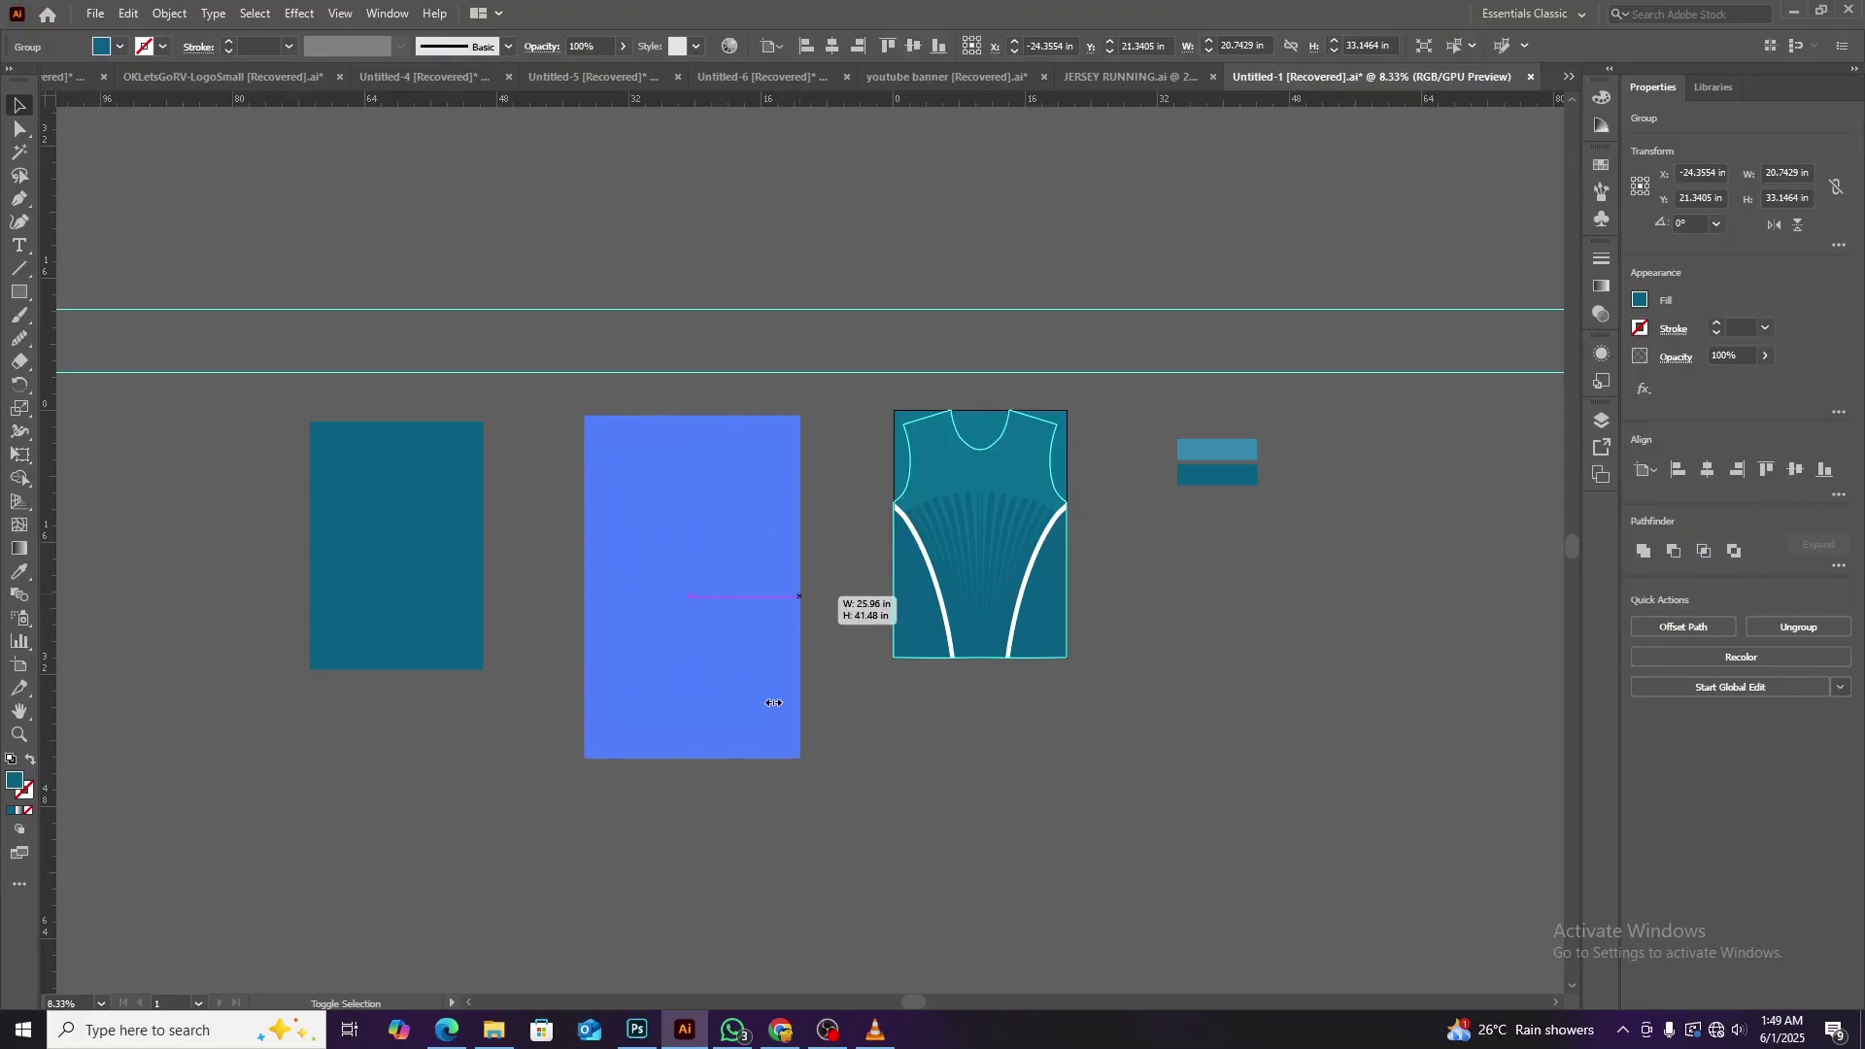
{"action": "left_click", "coordinate": [515, 643]}
{"action": "left_click_drag", "start_coordinate": [460, 604], "coordinate": [764, 641]}
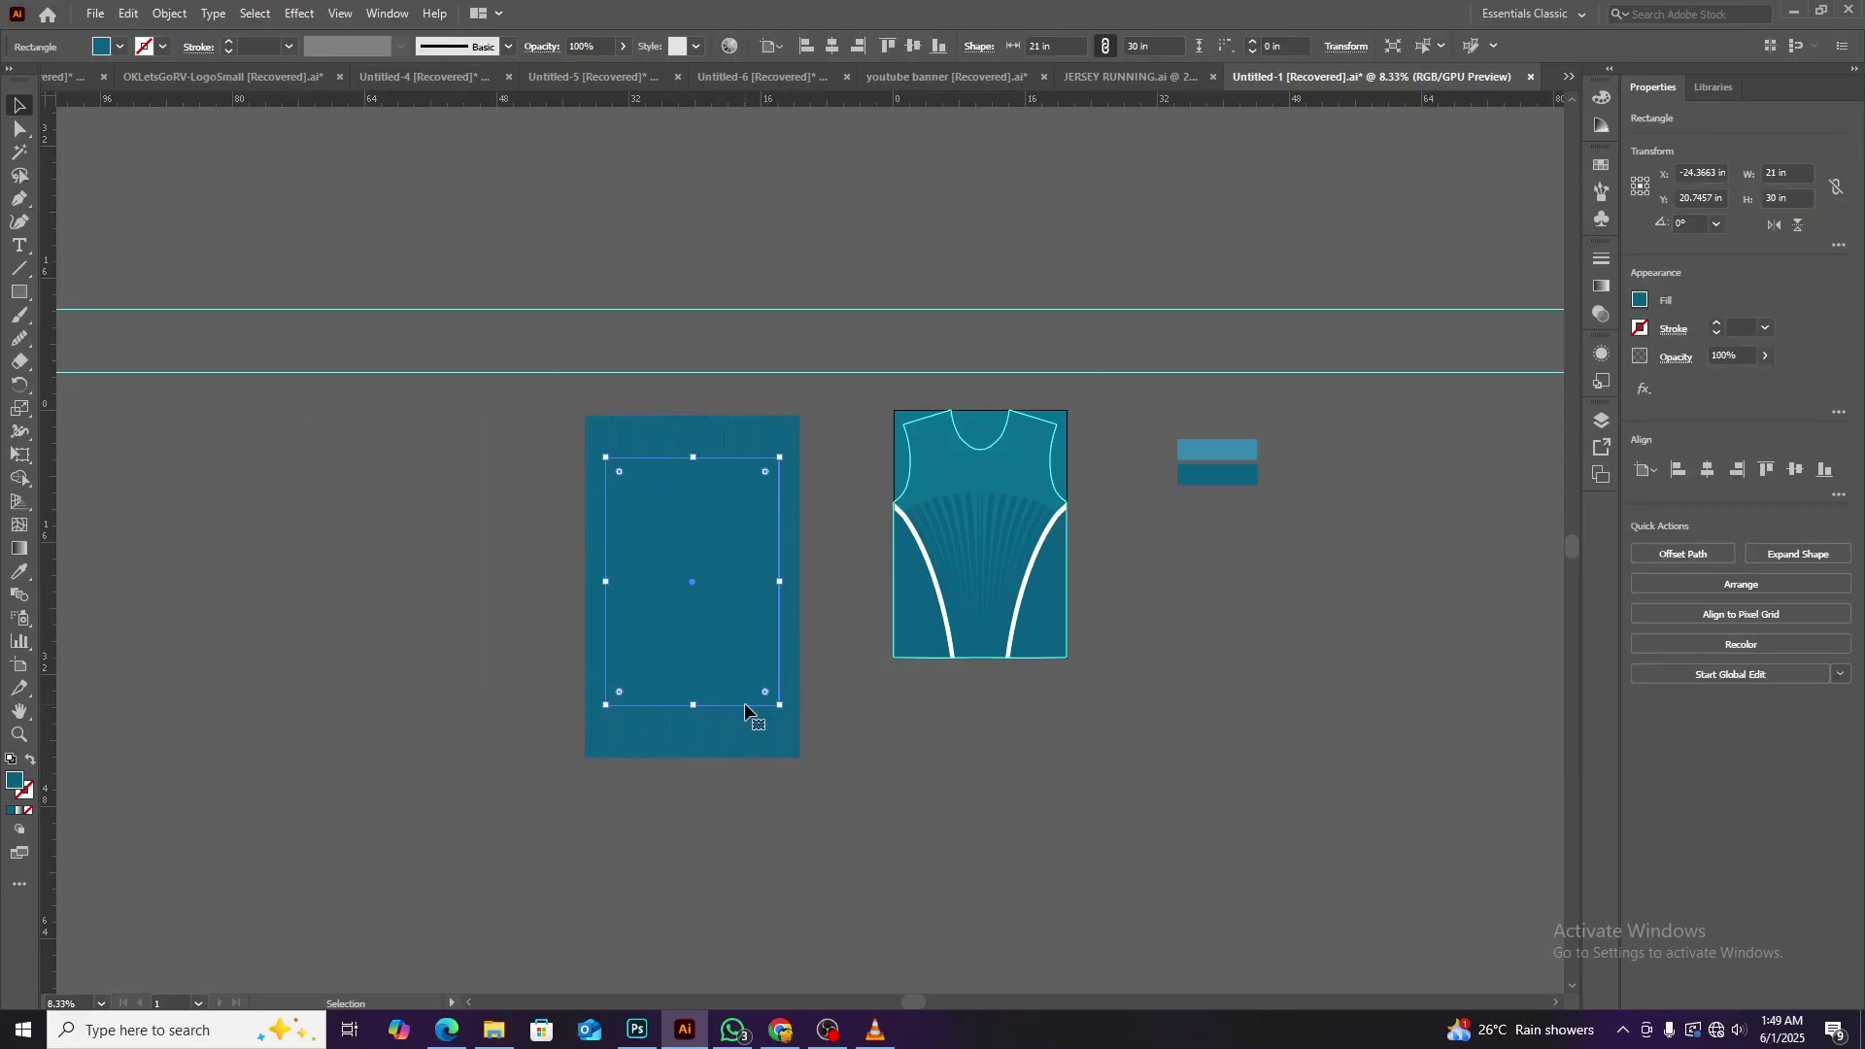
{"action": "double_click", "coordinate": [13, 783]}
{"action": "left_click", "coordinate": [1137, 394]}
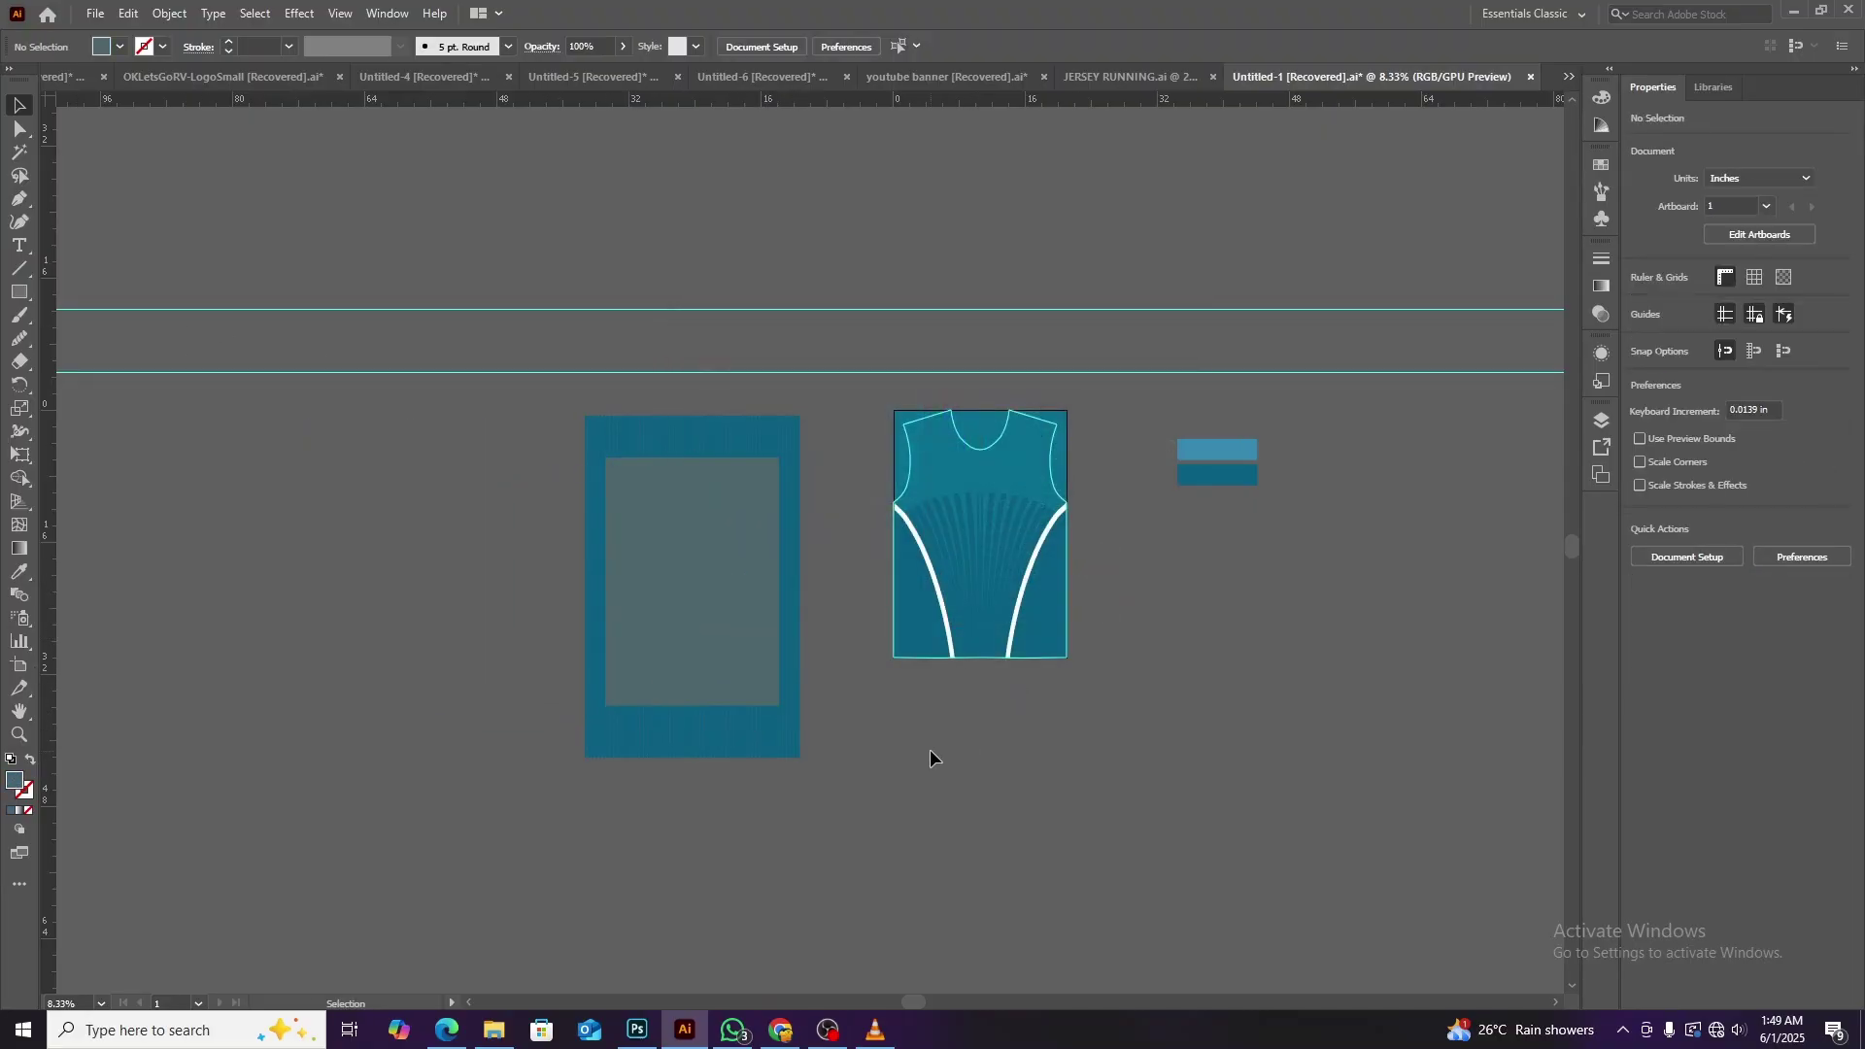
{"action": "left_click", "coordinate": [801, 649]}
Resize the pattern around the rectangle and make a clipping mask from the pair.
{"action": "left_click_drag", "start_coordinate": [801, 587], "coordinate": [782, 587]}
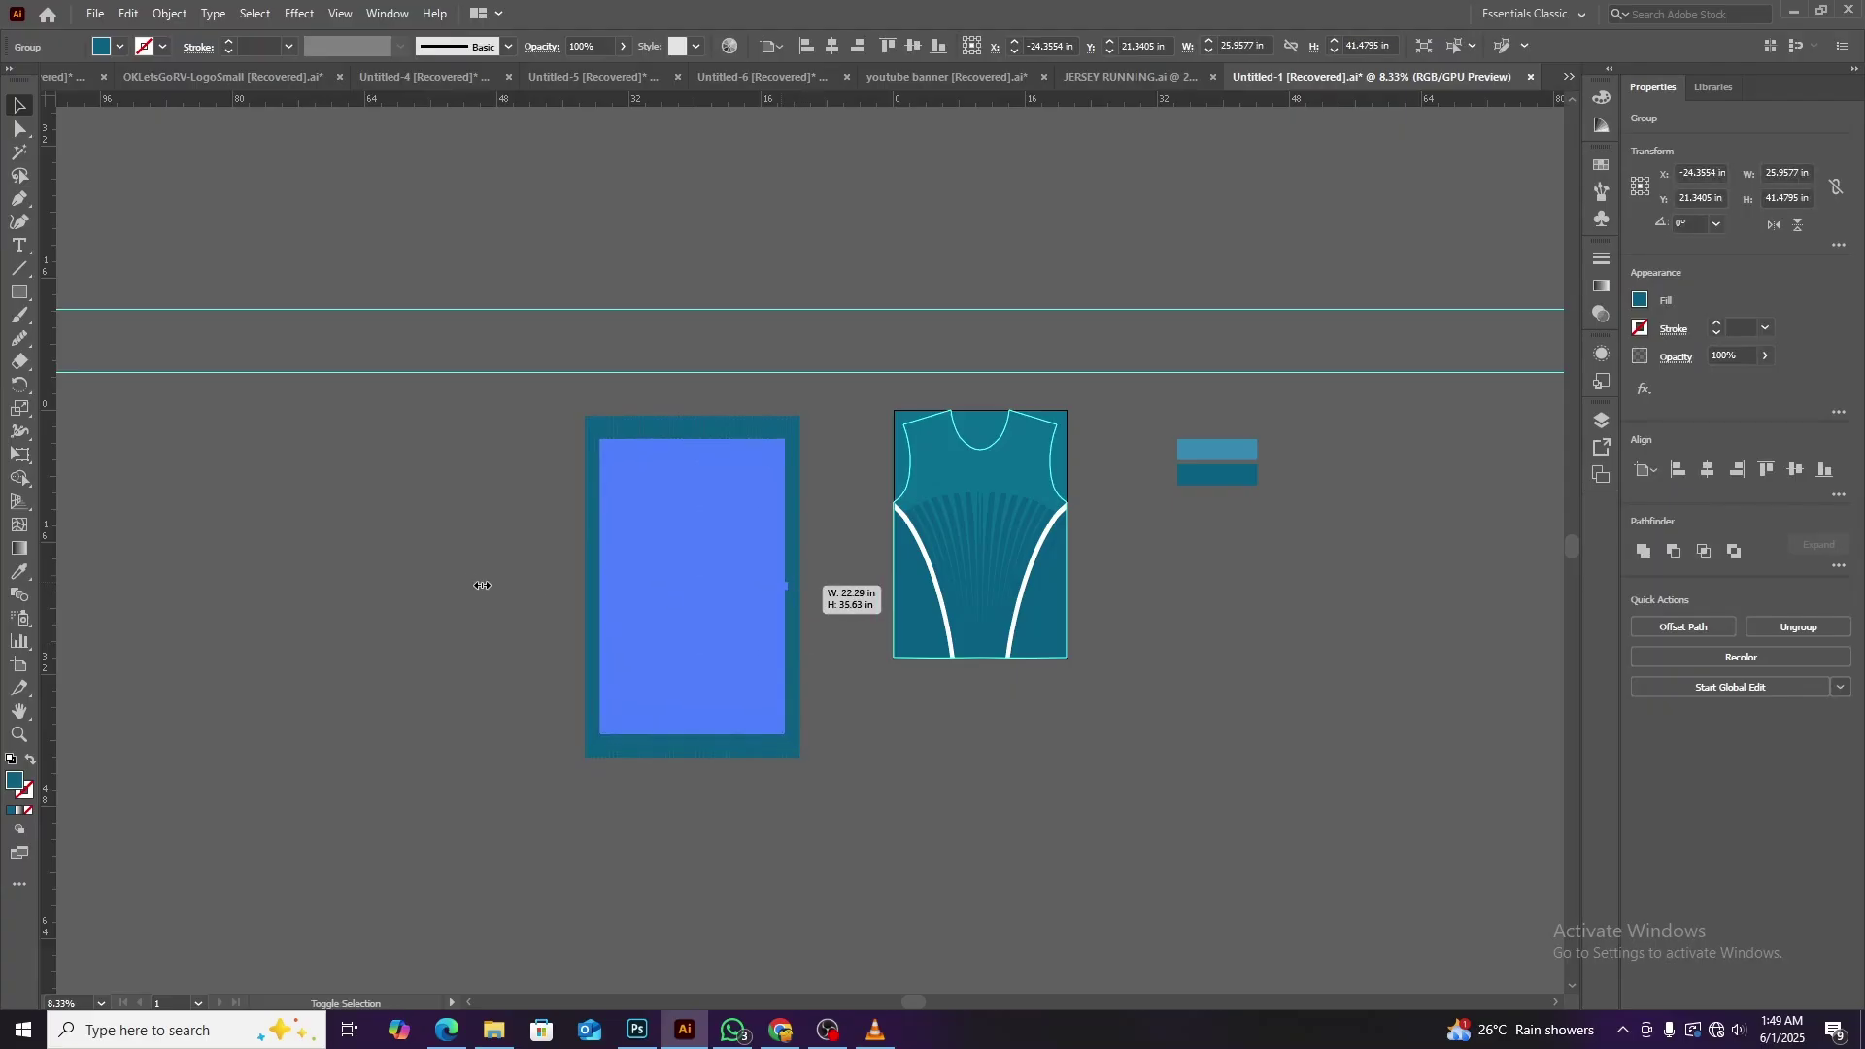
{"action": "left_click", "coordinate": [469, 586]}
{"action": "left_click", "coordinate": [712, 593]}
{"action": "right_click", "coordinate": [711, 593]}
{"action": "left_click", "coordinate": [768, 758]}
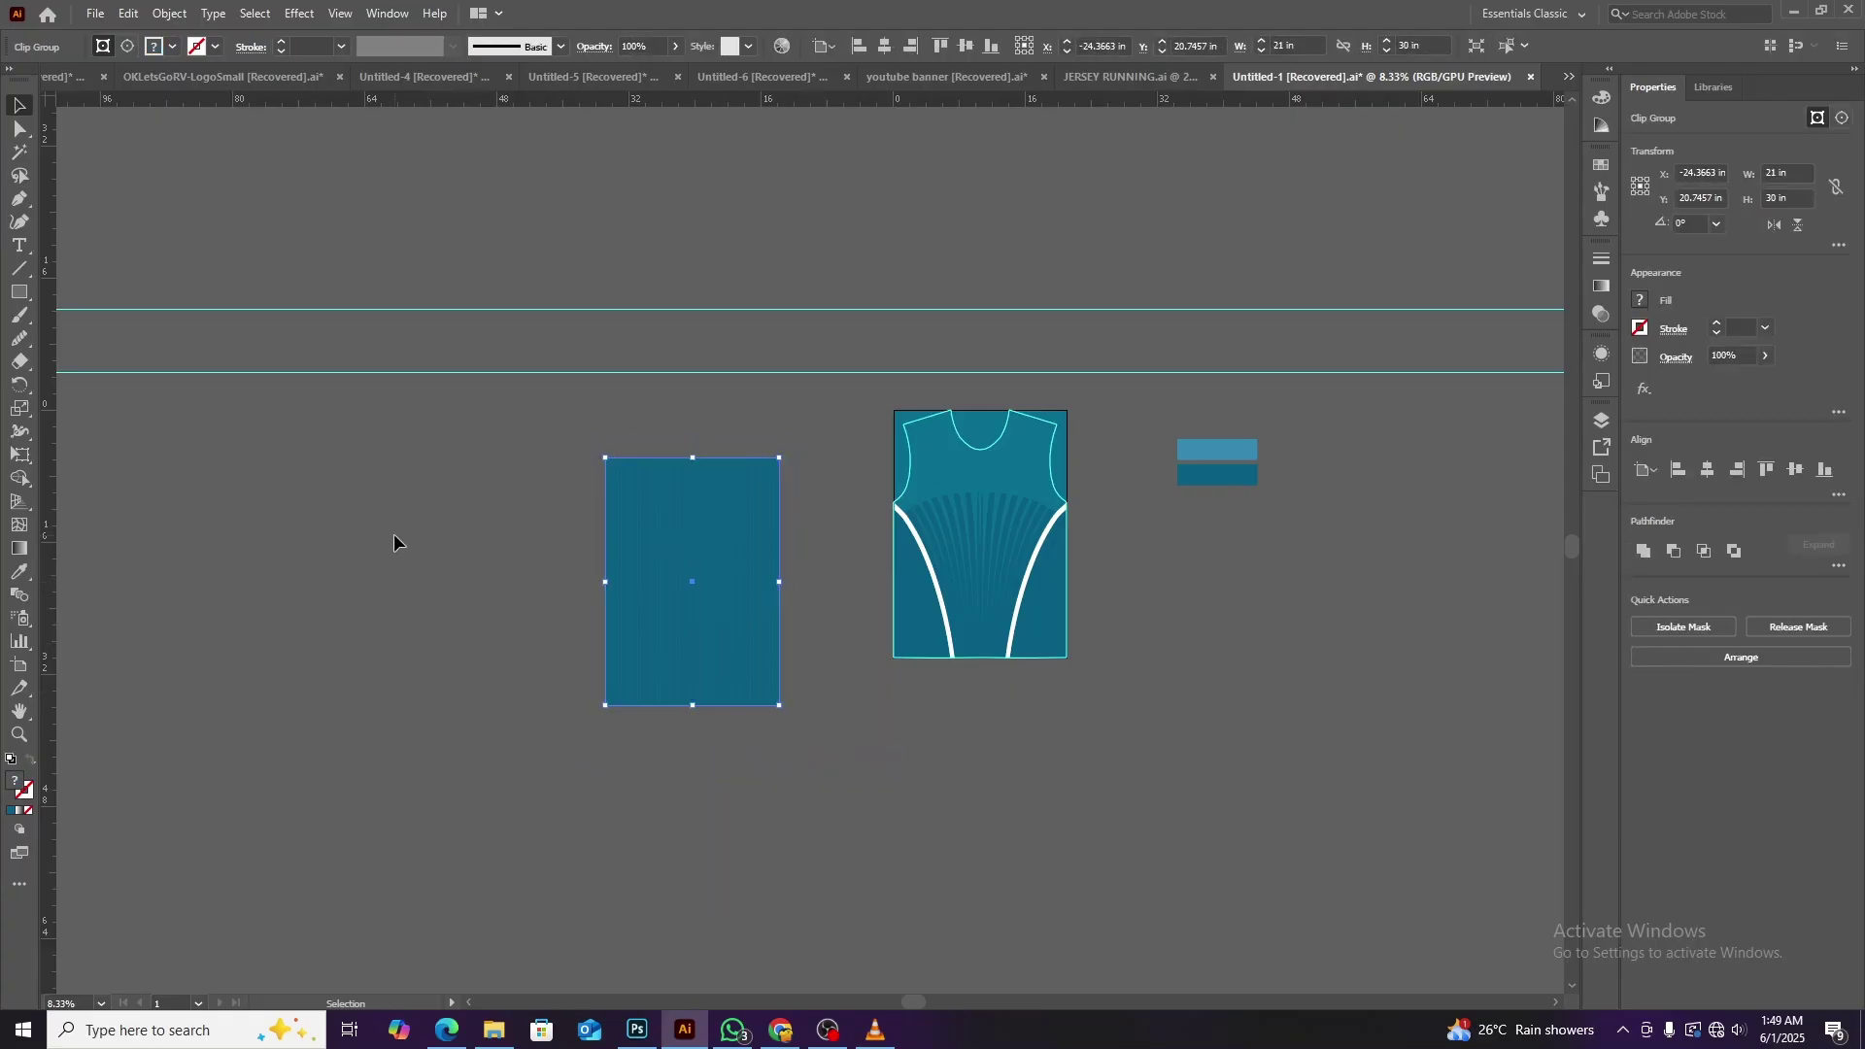
{"action": "left_click", "coordinate": [394, 533]}
Align the clipped pattern to the artboard's horizontal centre and bottom.
{"action": "left_click", "coordinate": [668, 580]}
{"action": "left_click", "coordinate": [884, 46]}
{"action": "left_click", "coordinate": [992, 45]}
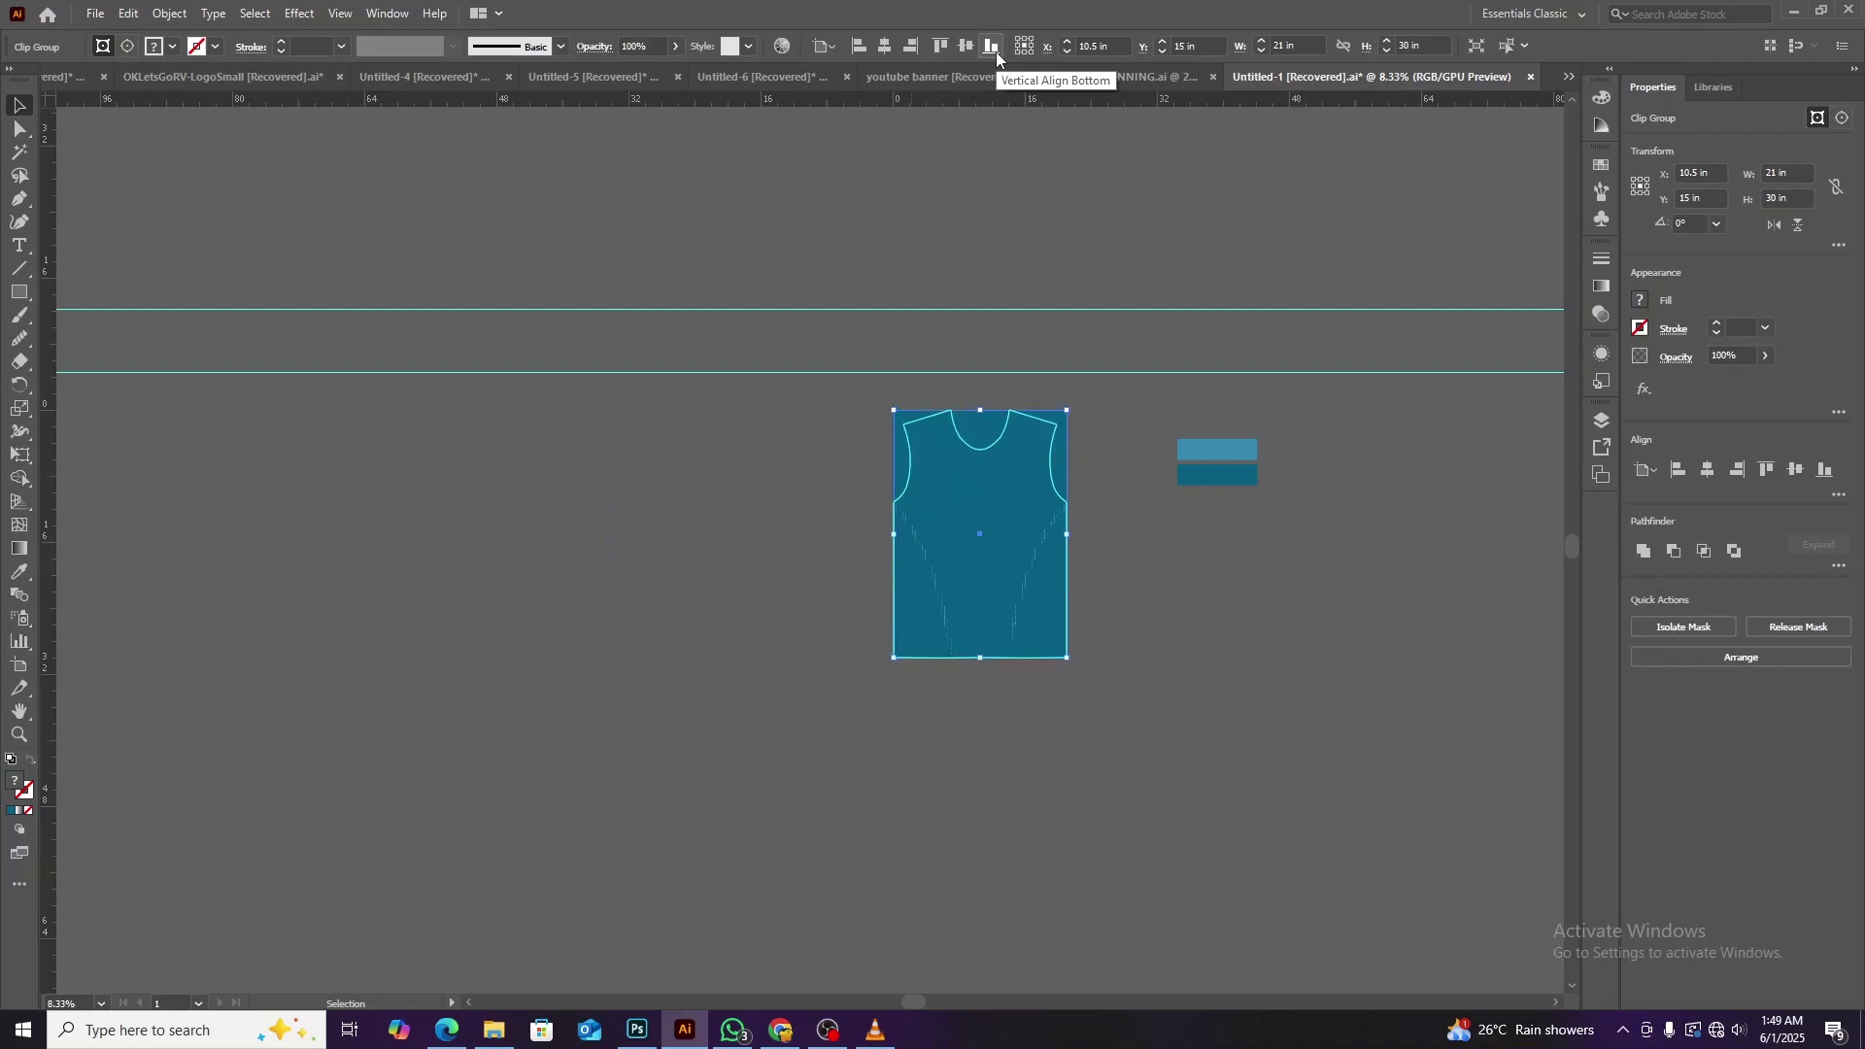
{"action": "key", "text": "ctrl+0"}
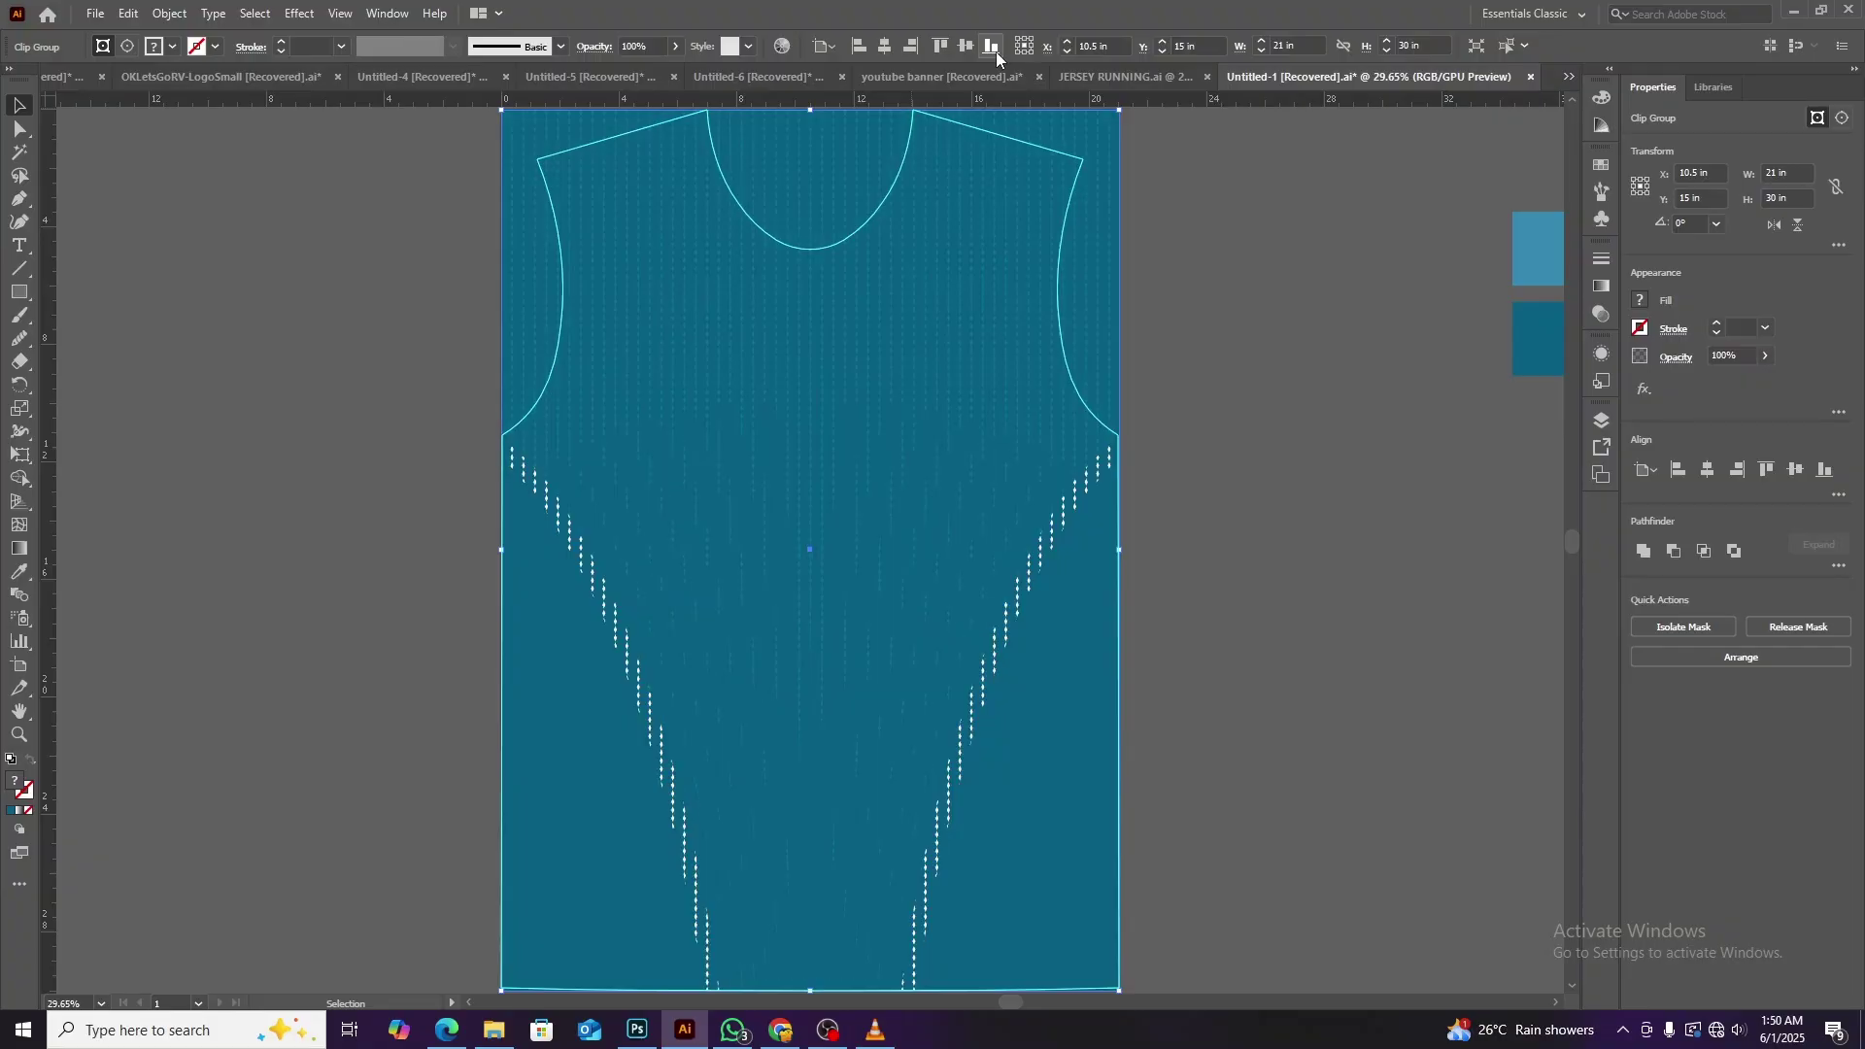
{"action": "key", "text": "ctrl+minus"}
{"action": "key", "text": "ctrl+minus"}
Move the fan stripes off the jersey to the lower right.
{"action": "key", "text": "ctrl+shift+a"}
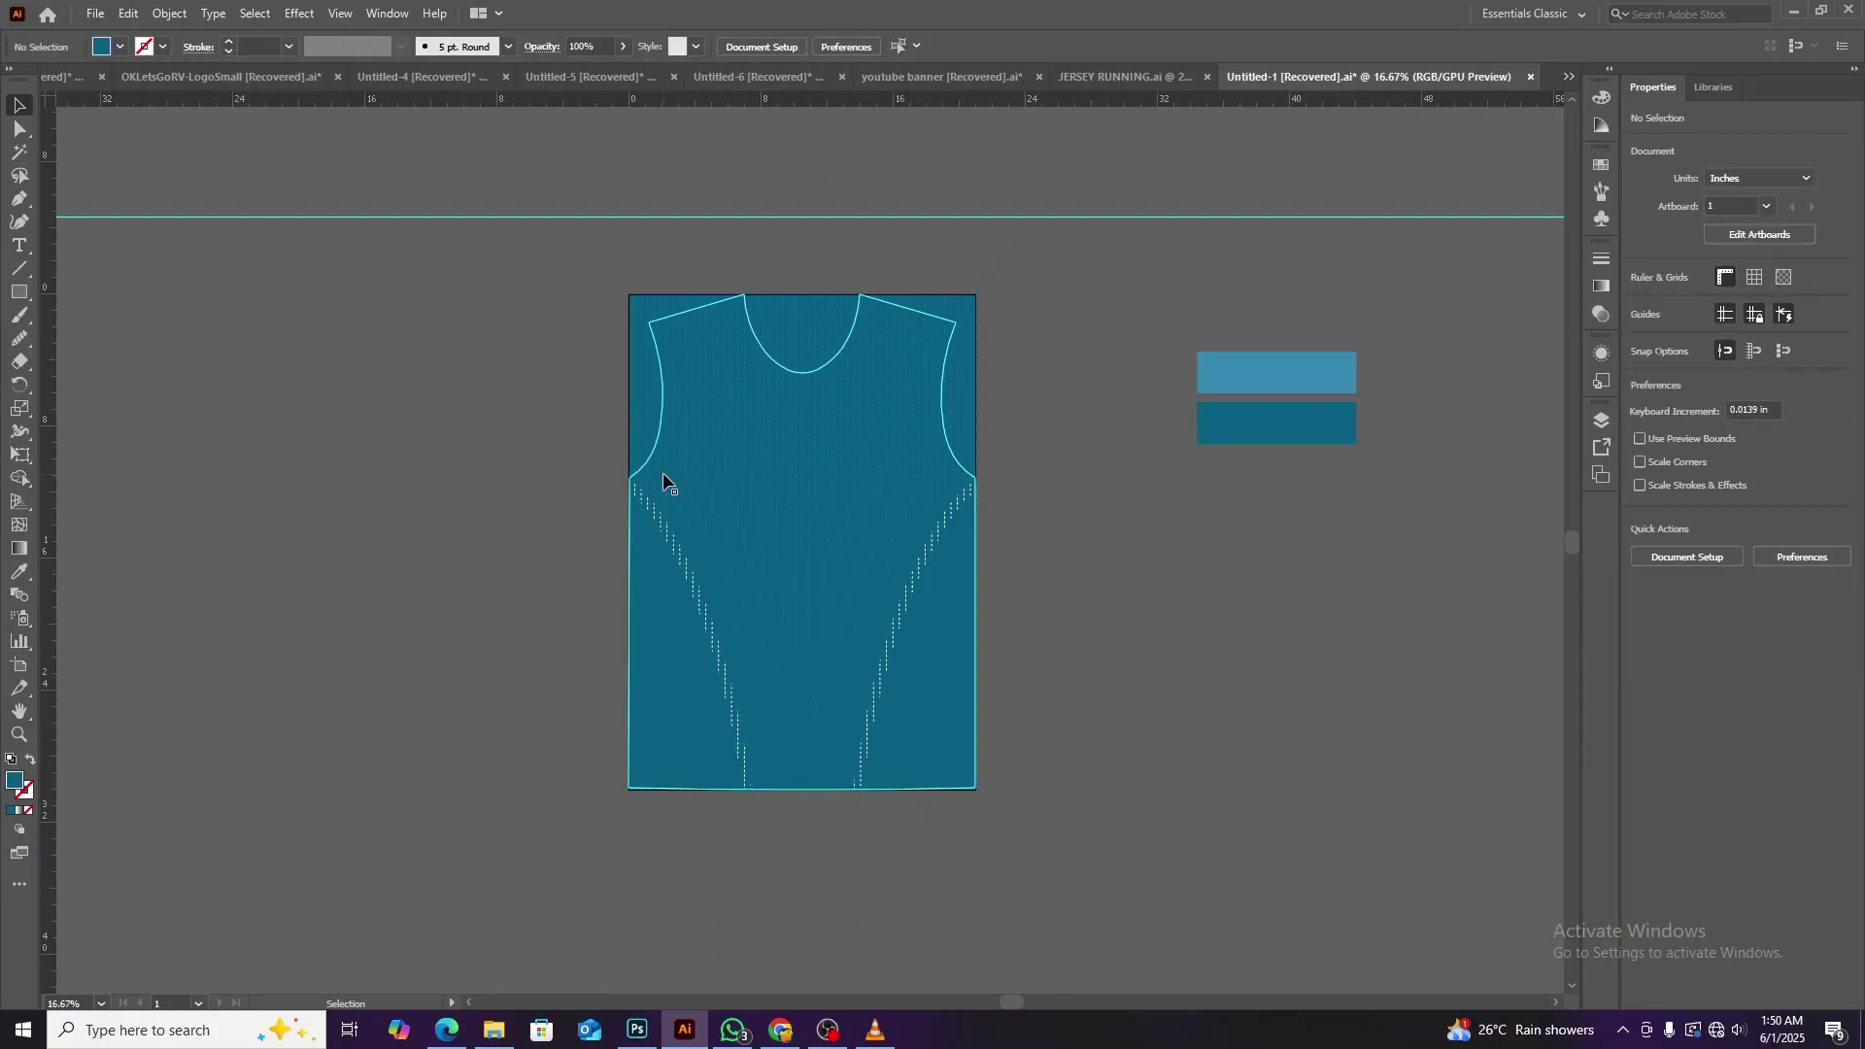
{"action": "left_click_drag", "start_coordinate": [663, 473], "coordinate": [276, 474]}
{"action": "left_click", "coordinate": [783, 480]}
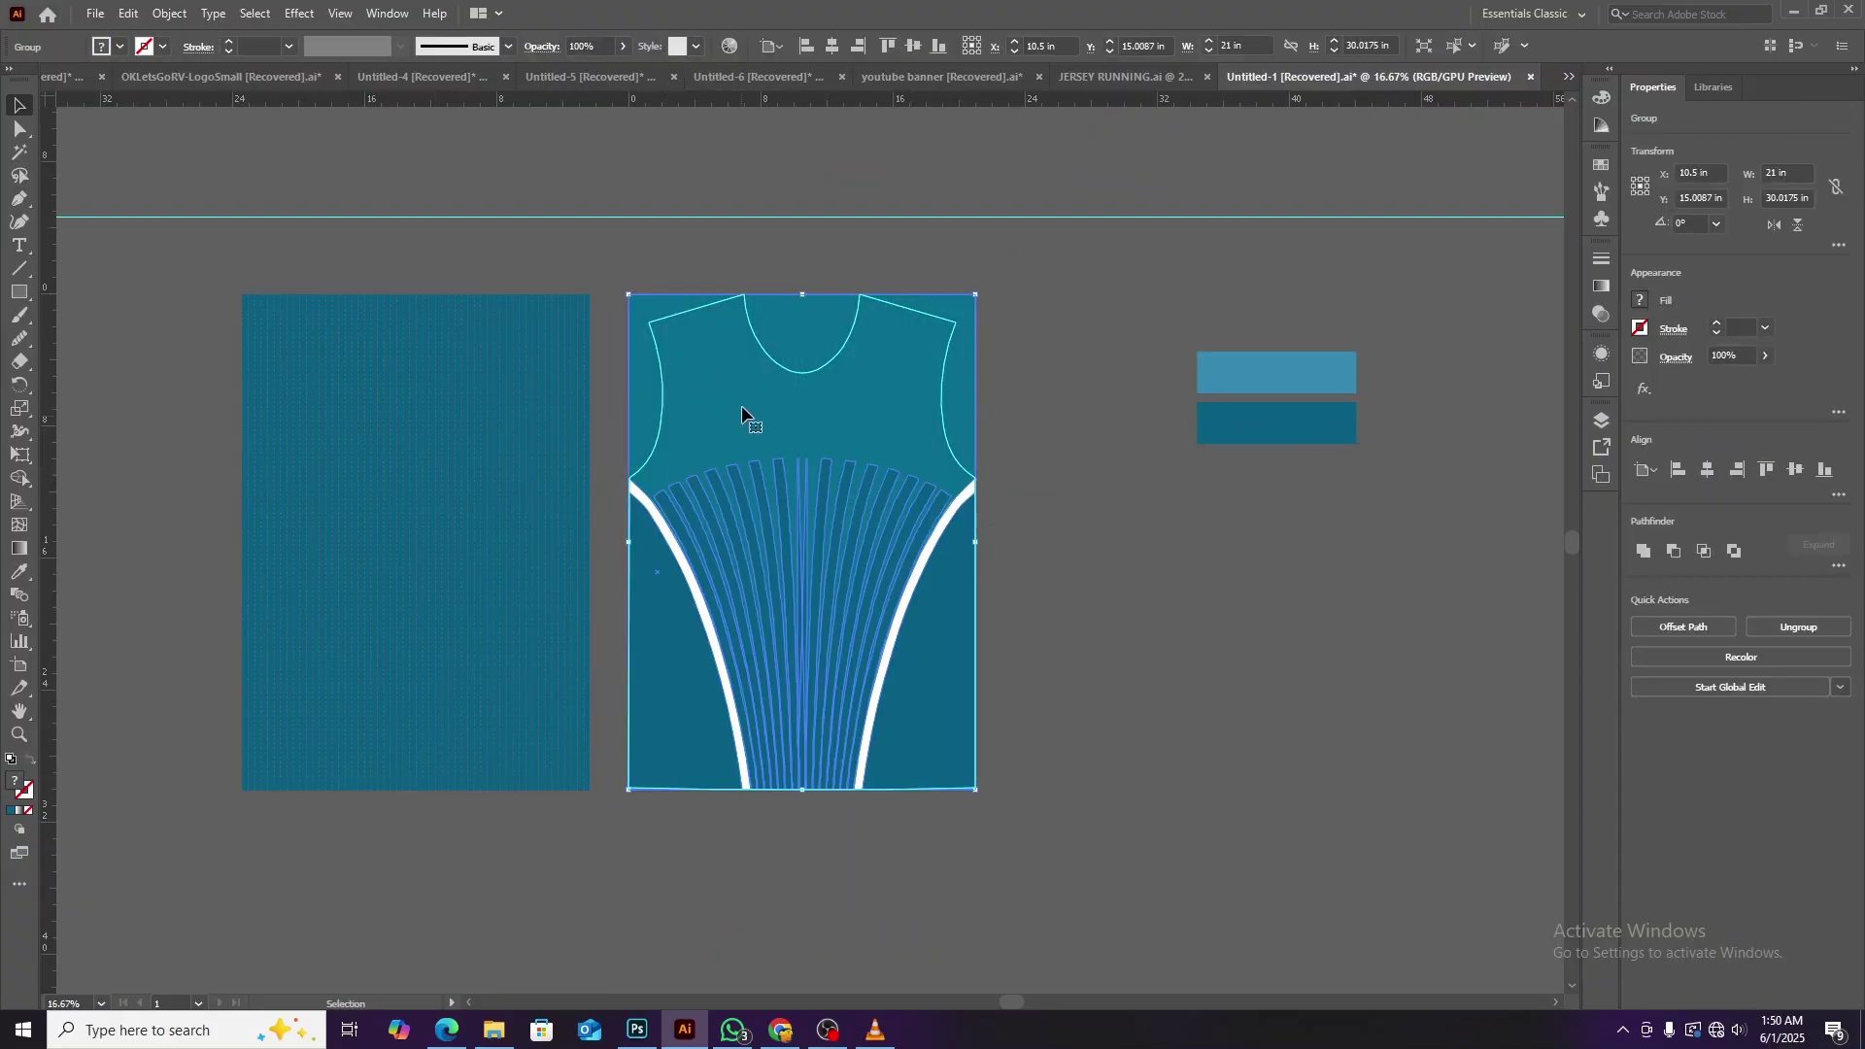
{"action": "right_click", "coordinate": [959, 417]}
{"action": "left_click", "coordinate": [1016, 579]}
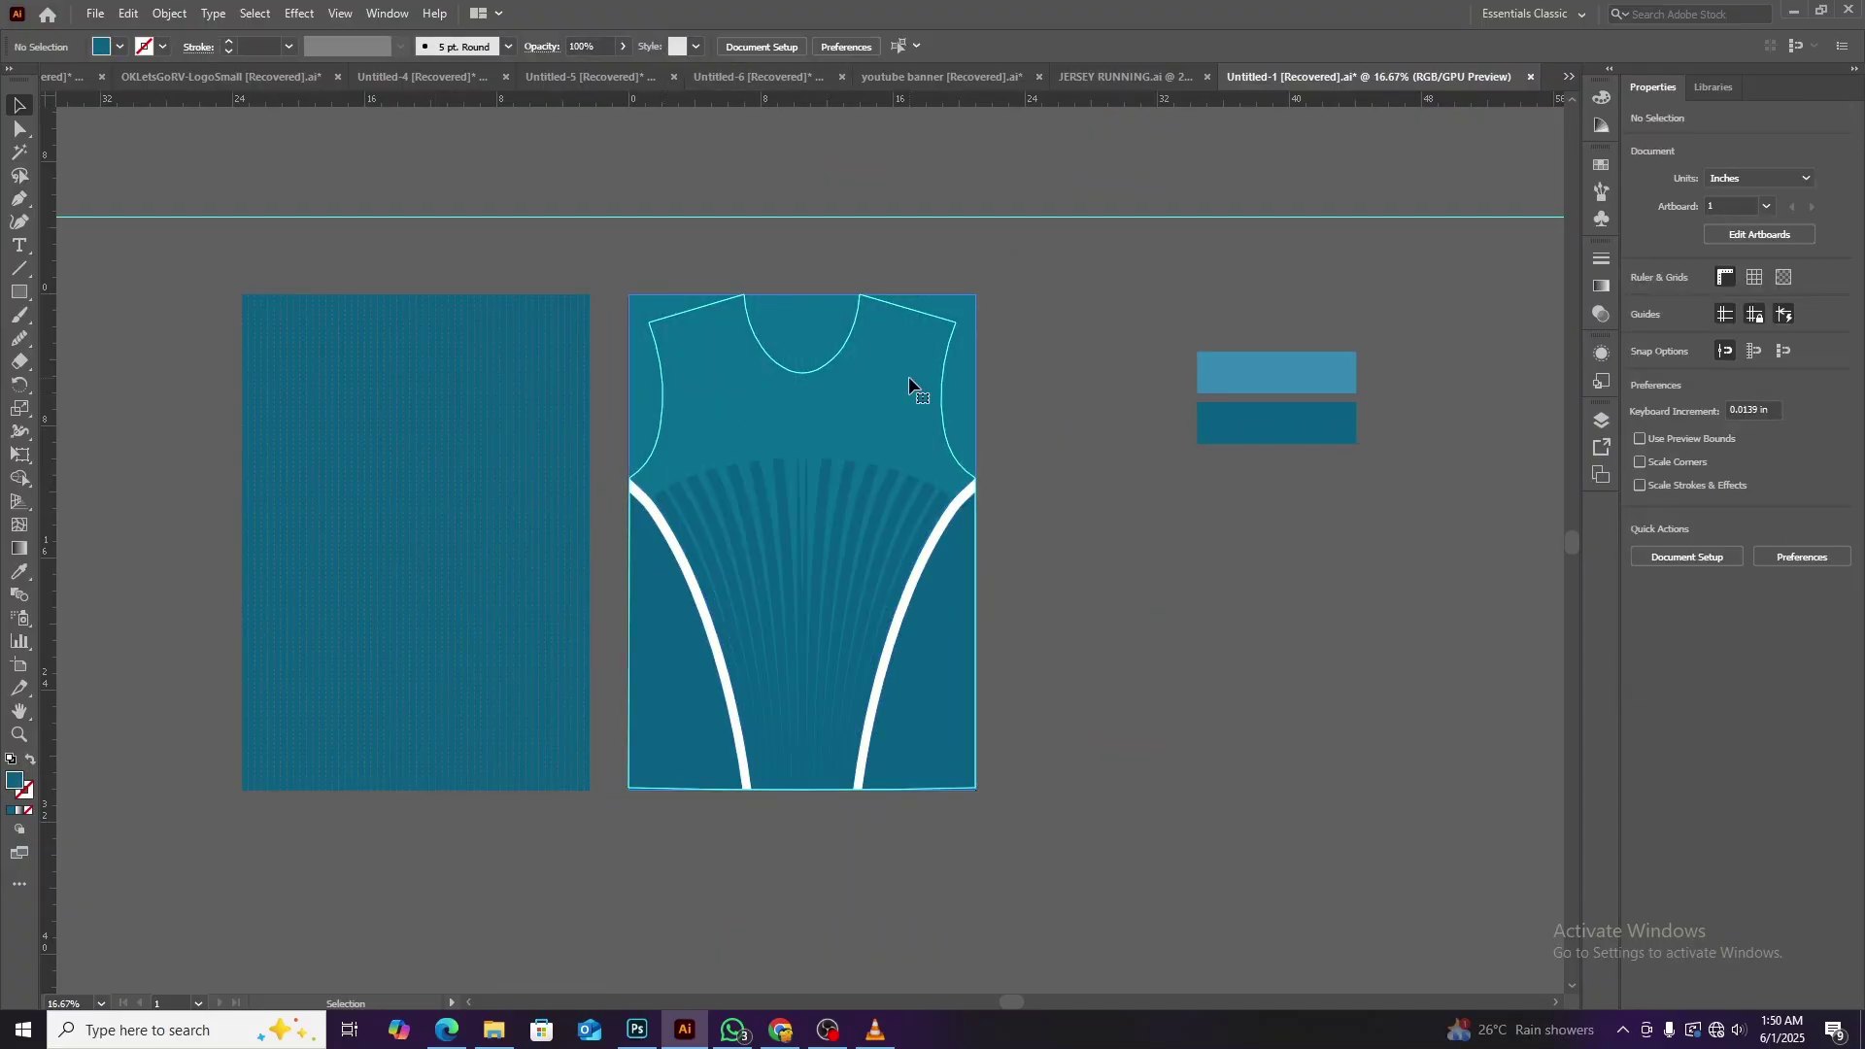
{"action": "right_click", "coordinate": [1059, 505]}
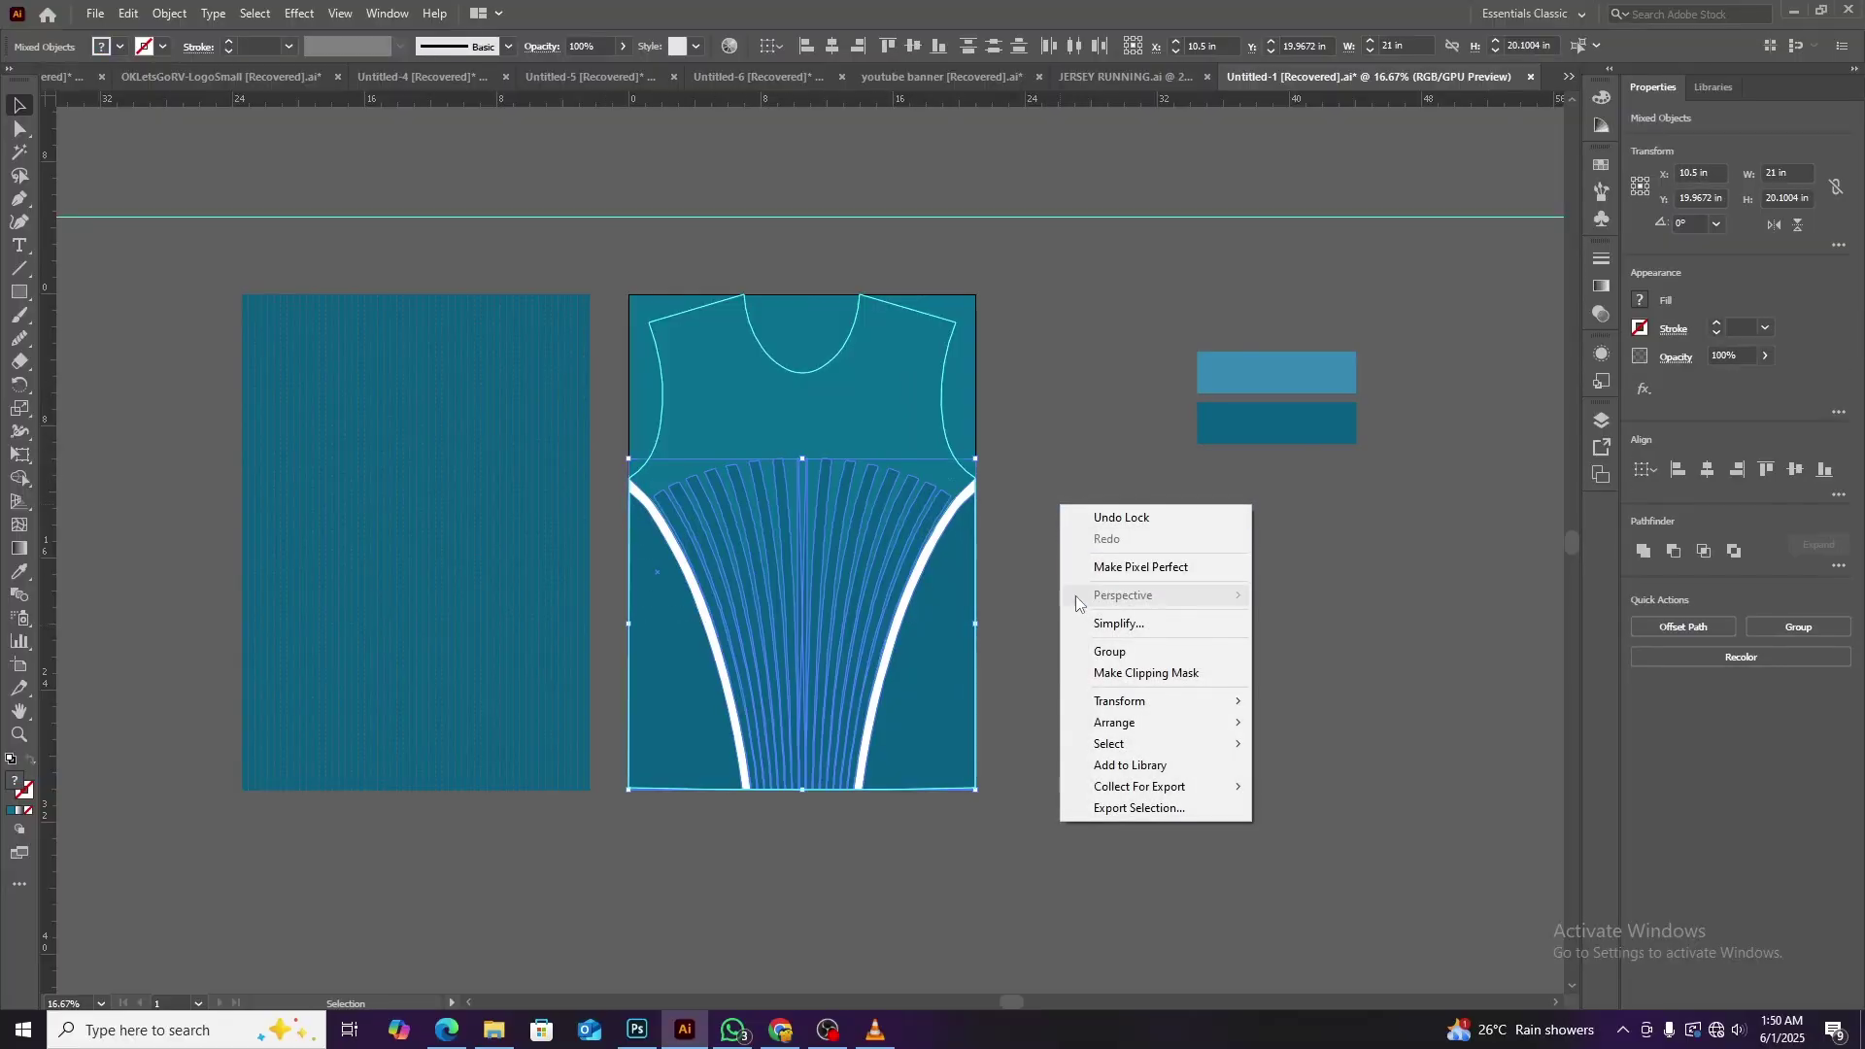
{"action": "left_click", "coordinate": [974, 666]}
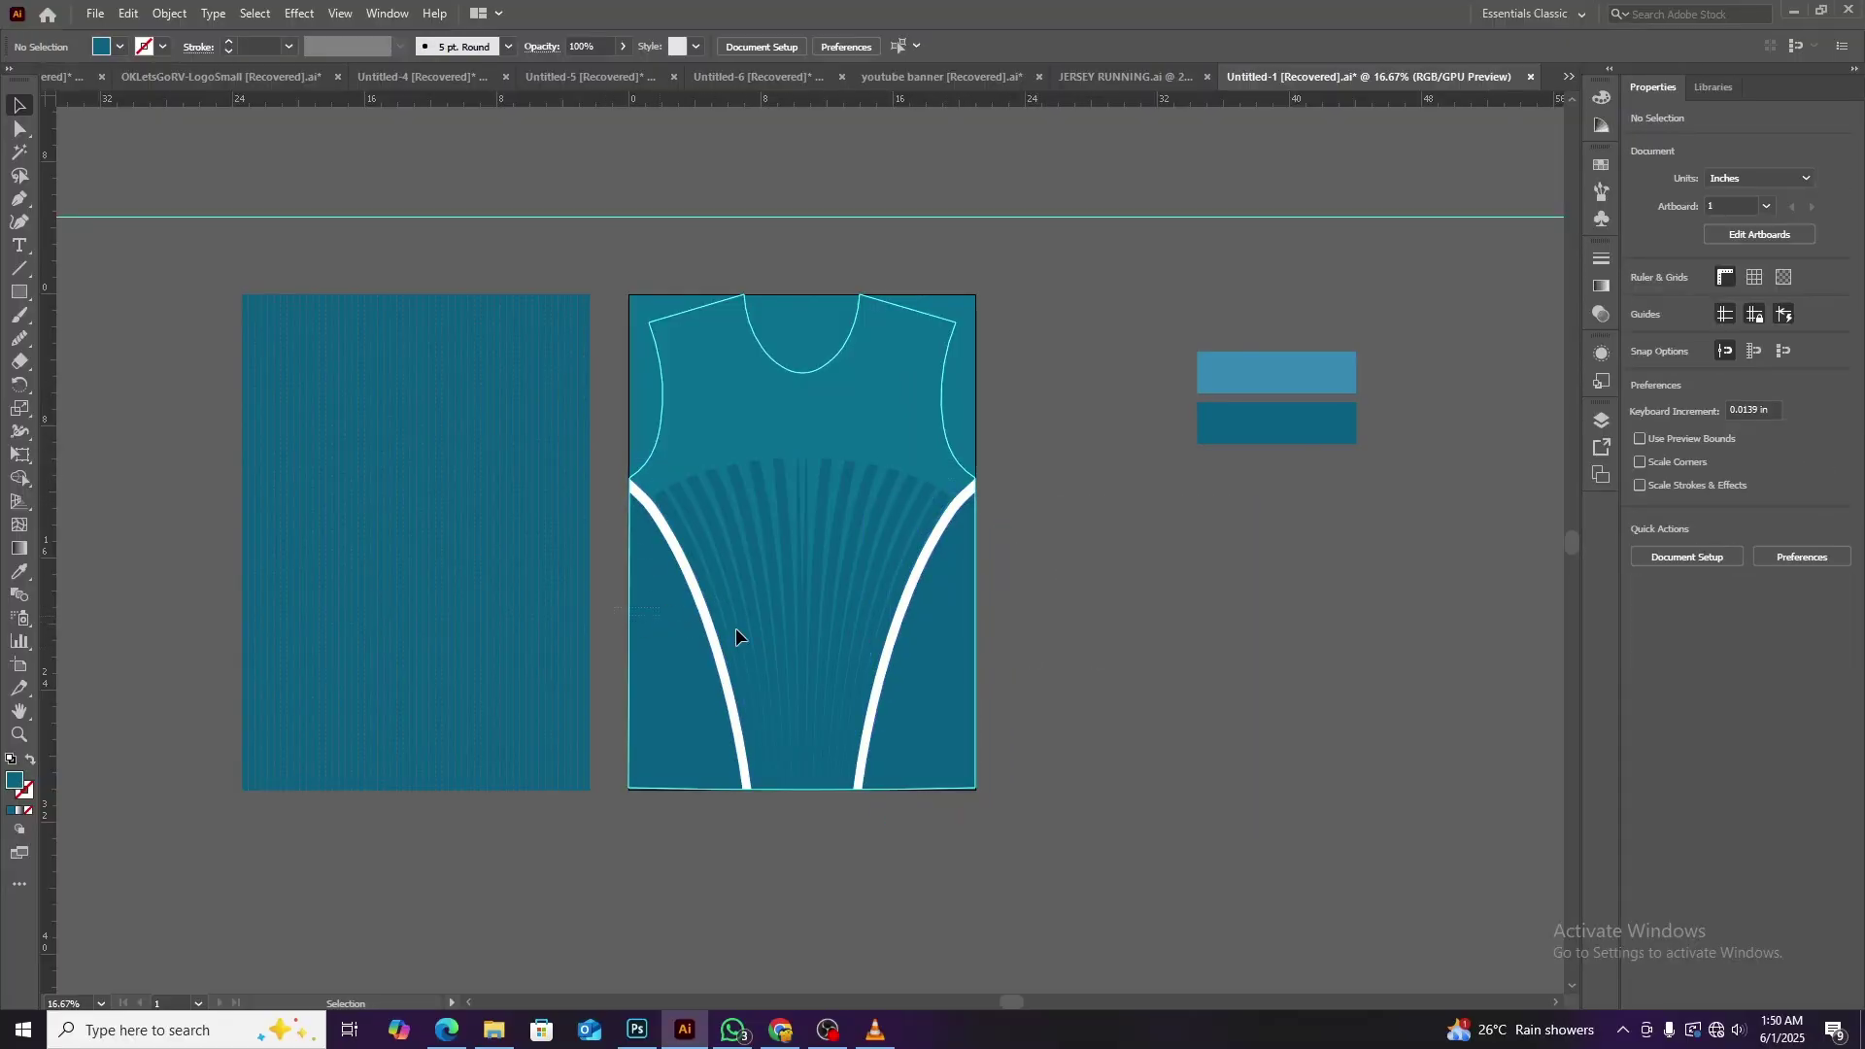
{"action": "right_click", "coordinate": [1197, 581]}
{"action": "left_click", "coordinate": [1249, 726]}
{"action": "left_click_drag", "start_coordinate": [754, 517], "coordinate": [1106, 628]}
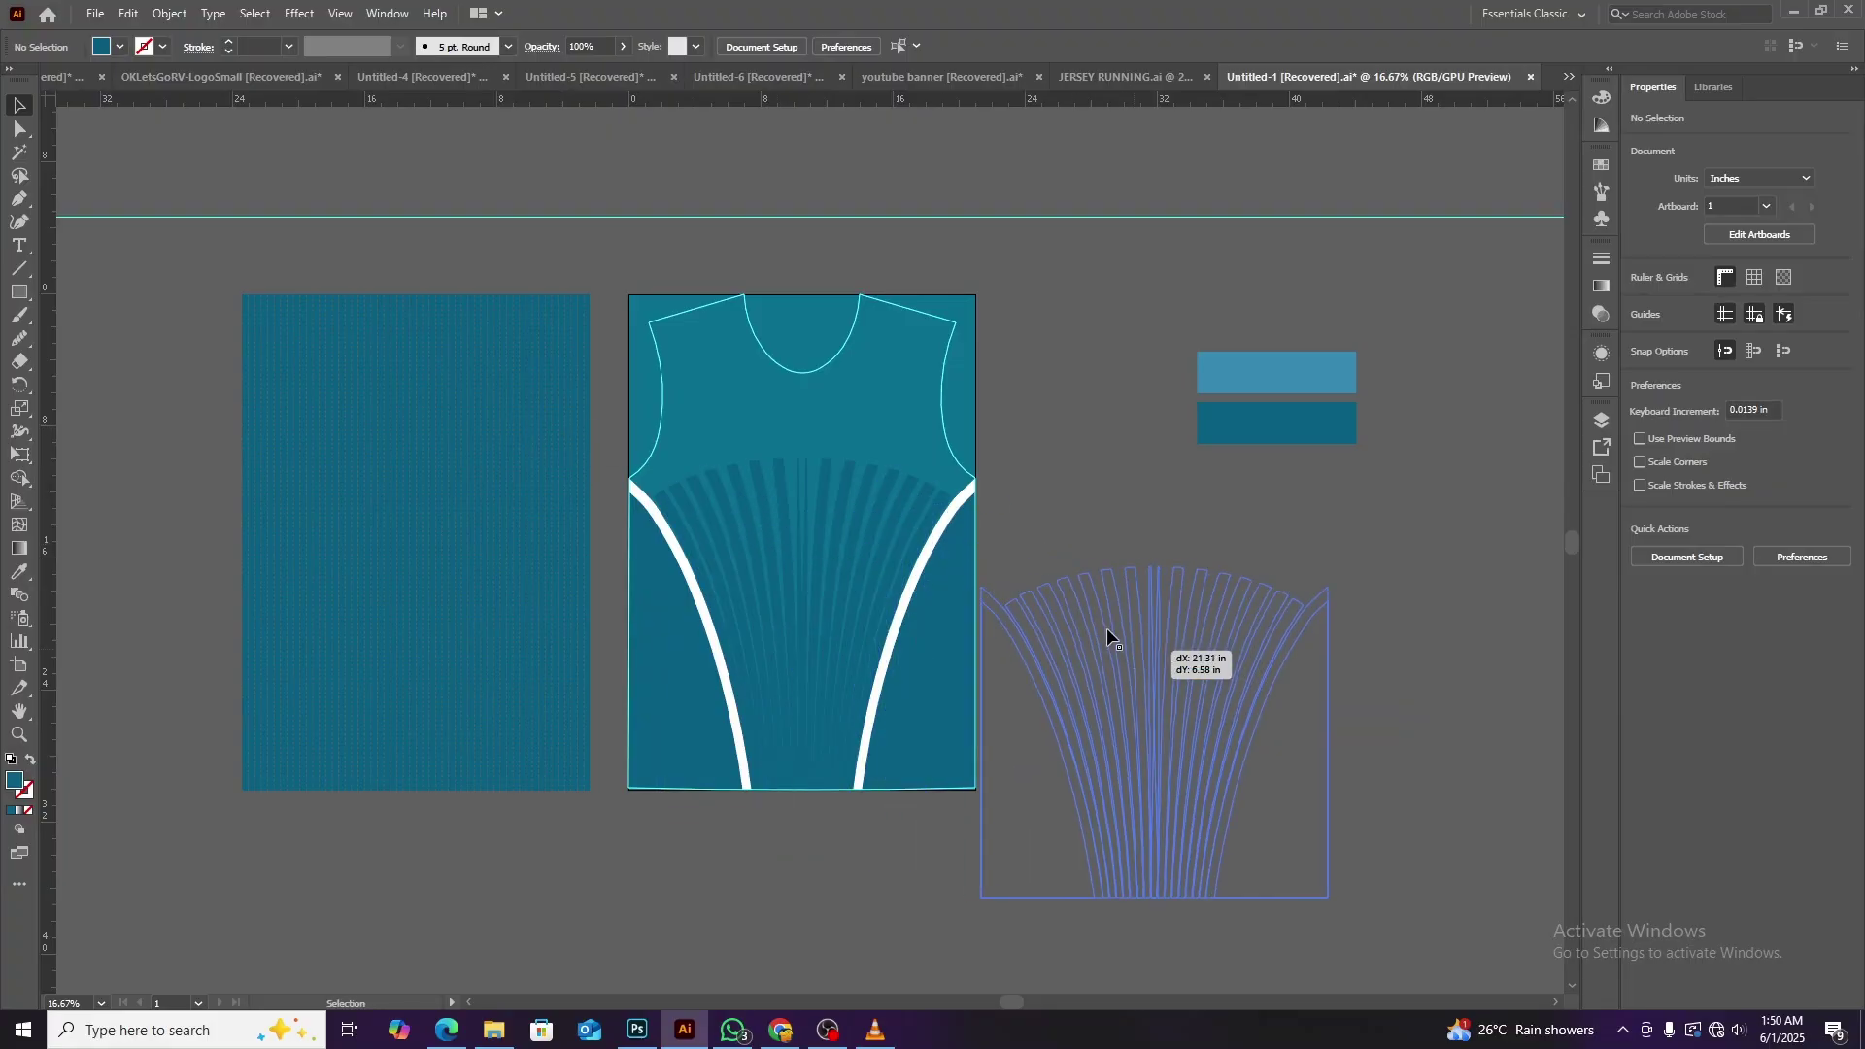
Centre the clipped pattern on the artboard and lower its opacity to about 56%.
{"action": "left_click", "coordinate": [545, 516]}
{"action": "left_click", "coordinate": [884, 45]}
{"action": "left_click", "coordinate": [962, 50]}
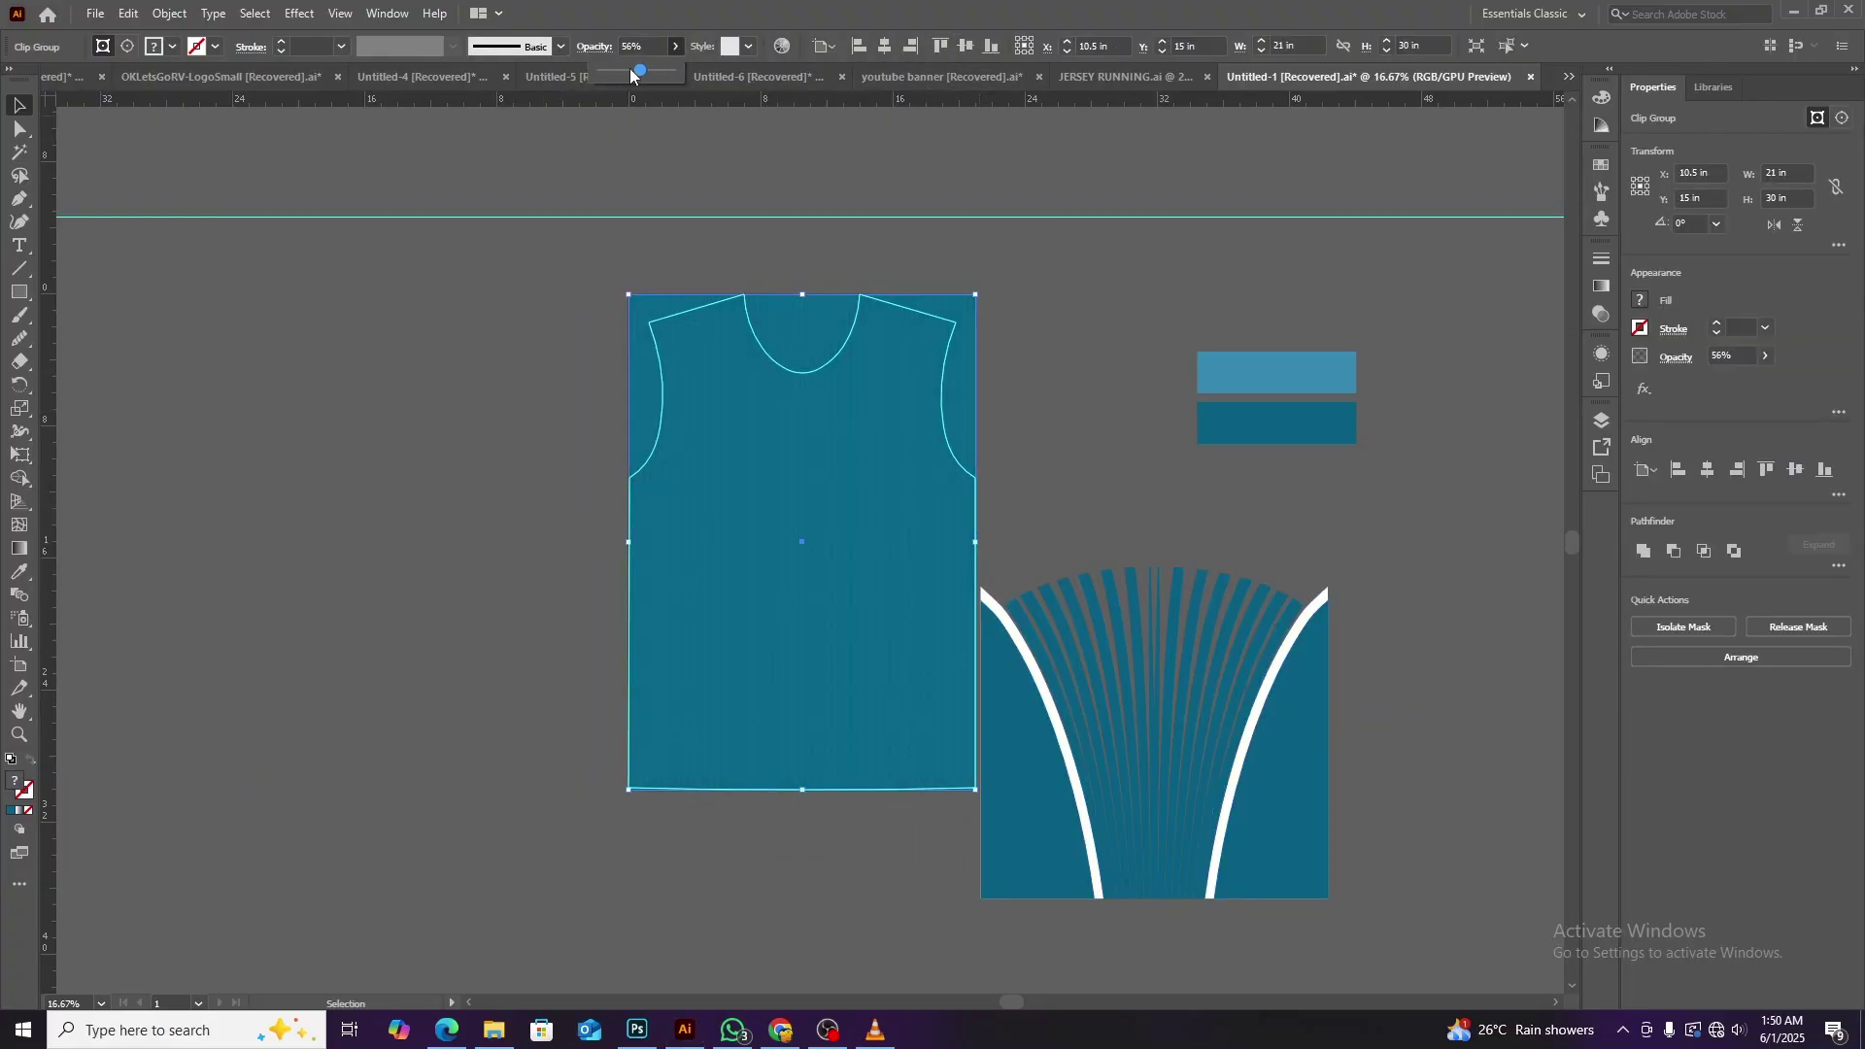
{"action": "left_click", "coordinate": [1069, 486]}
{"action": "left_click", "coordinate": [1169, 700]}
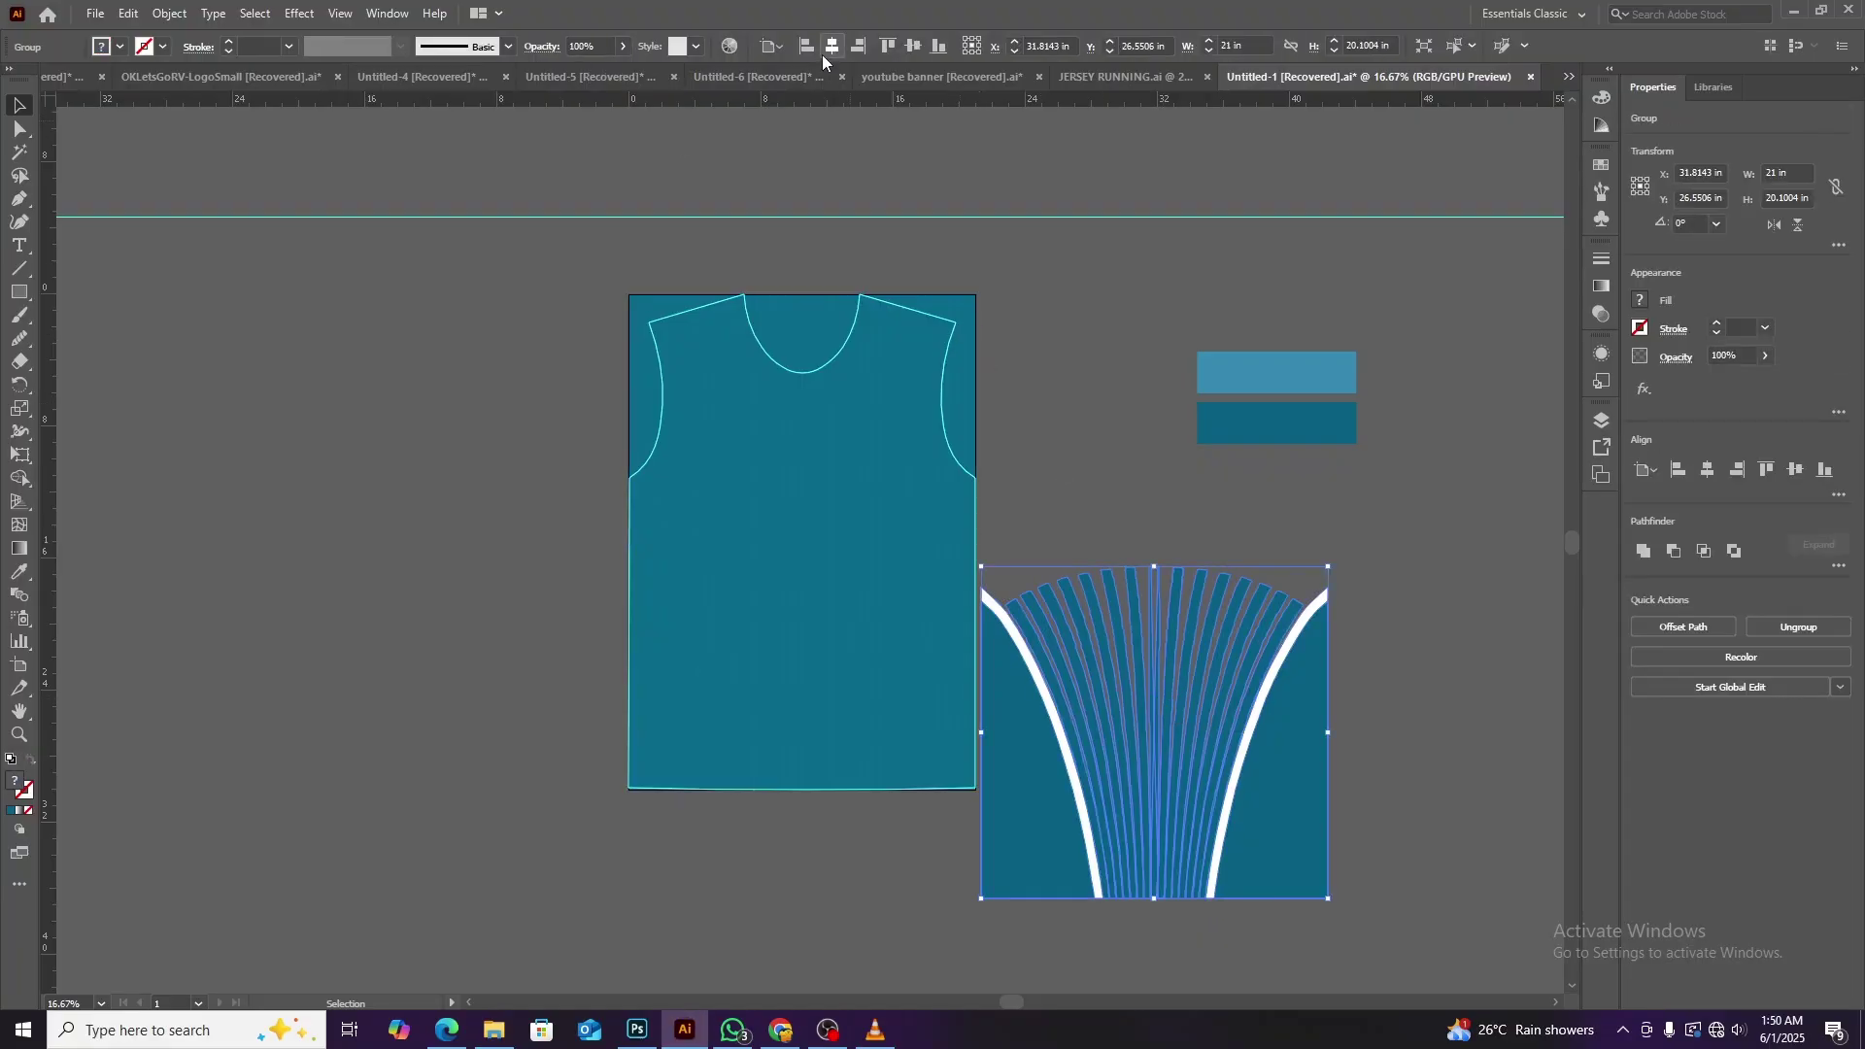
Select the fan stripes group and centre it horizontally on the artboard.
{"action": "left_click", "coordinate": [833, 45]}
{"action": "left_click", "coordinate": [939, 46]}
{"action": "left_click", "coordinate": [1150, 562]}
{"action": "scroll", "coordinate": [1153, 556], "scroll_direction": "up", "scroll_amount": 3}
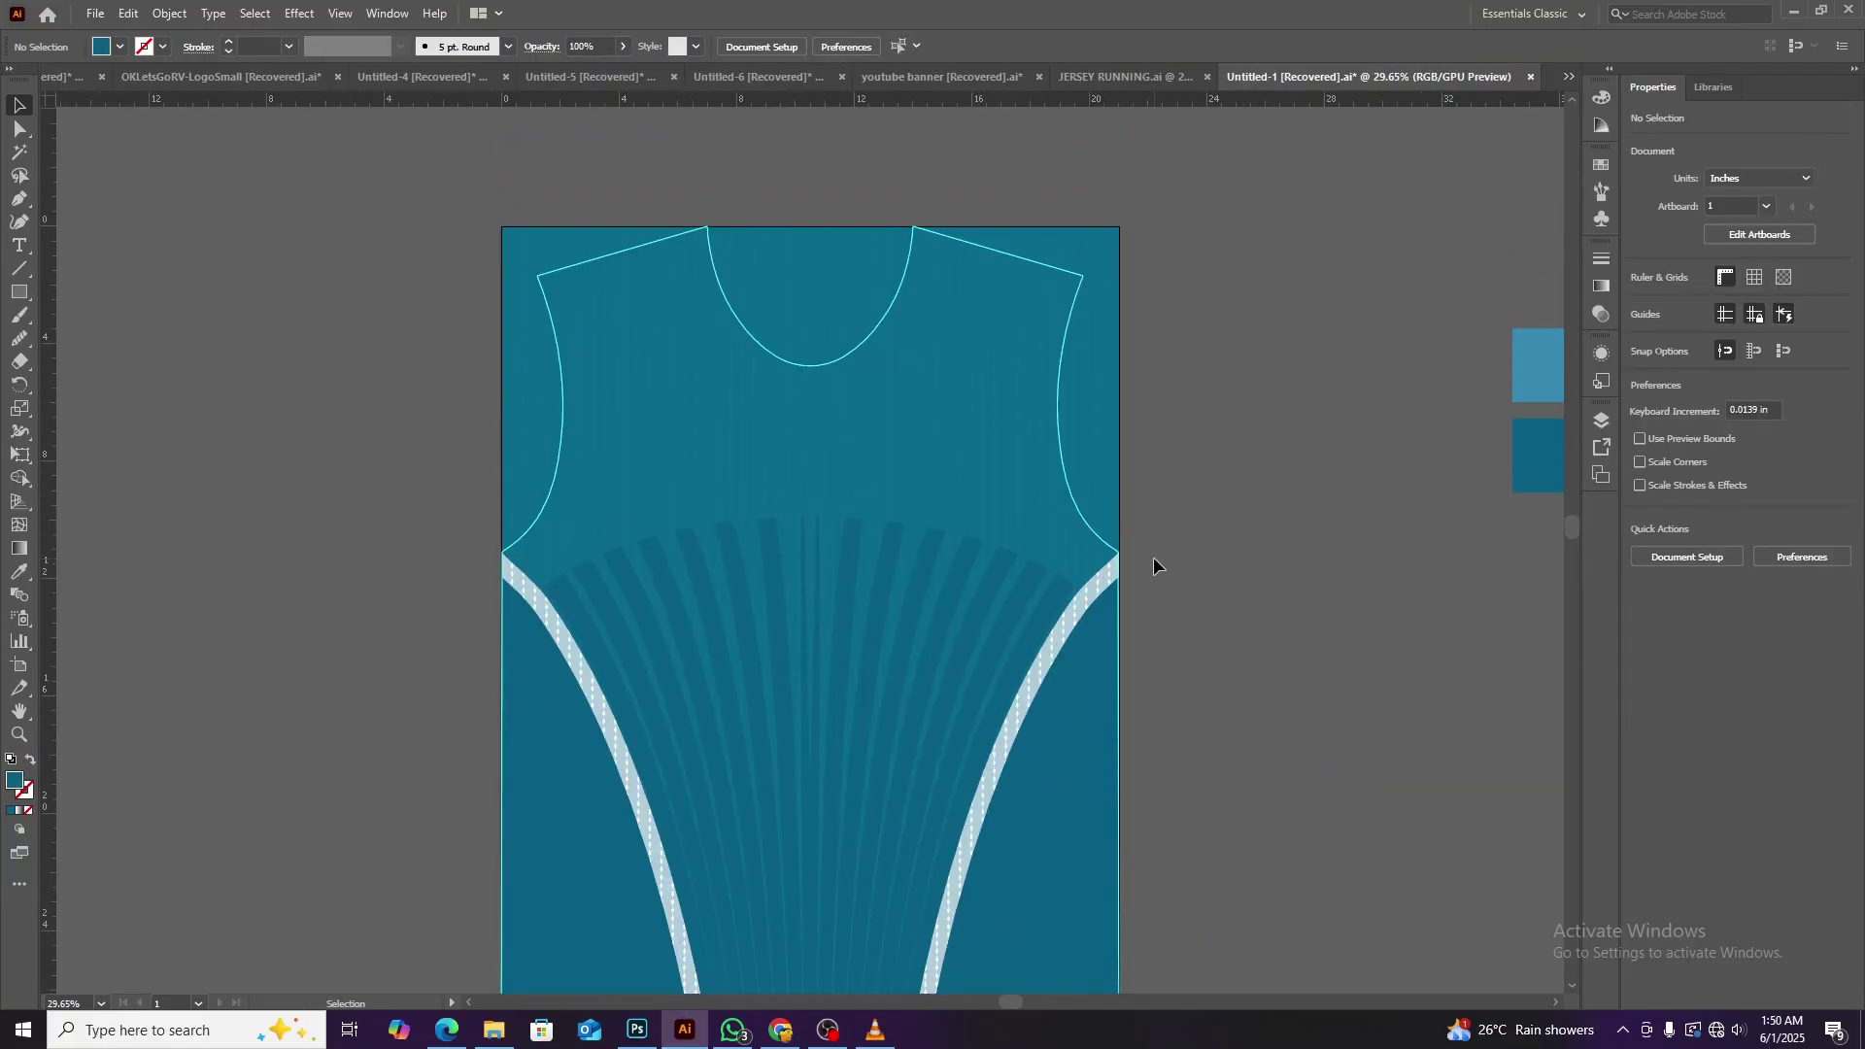
Undo an accidental move of the jersey artwork.
{"action": "scroll", "coordinate": [1164, 539], "scroll_direction": "down", "scroll_amount": 1}
{"action": "key", "text": "ctrl+minus"}
{"action": "right_click", "coordinate": [1112, 512]}
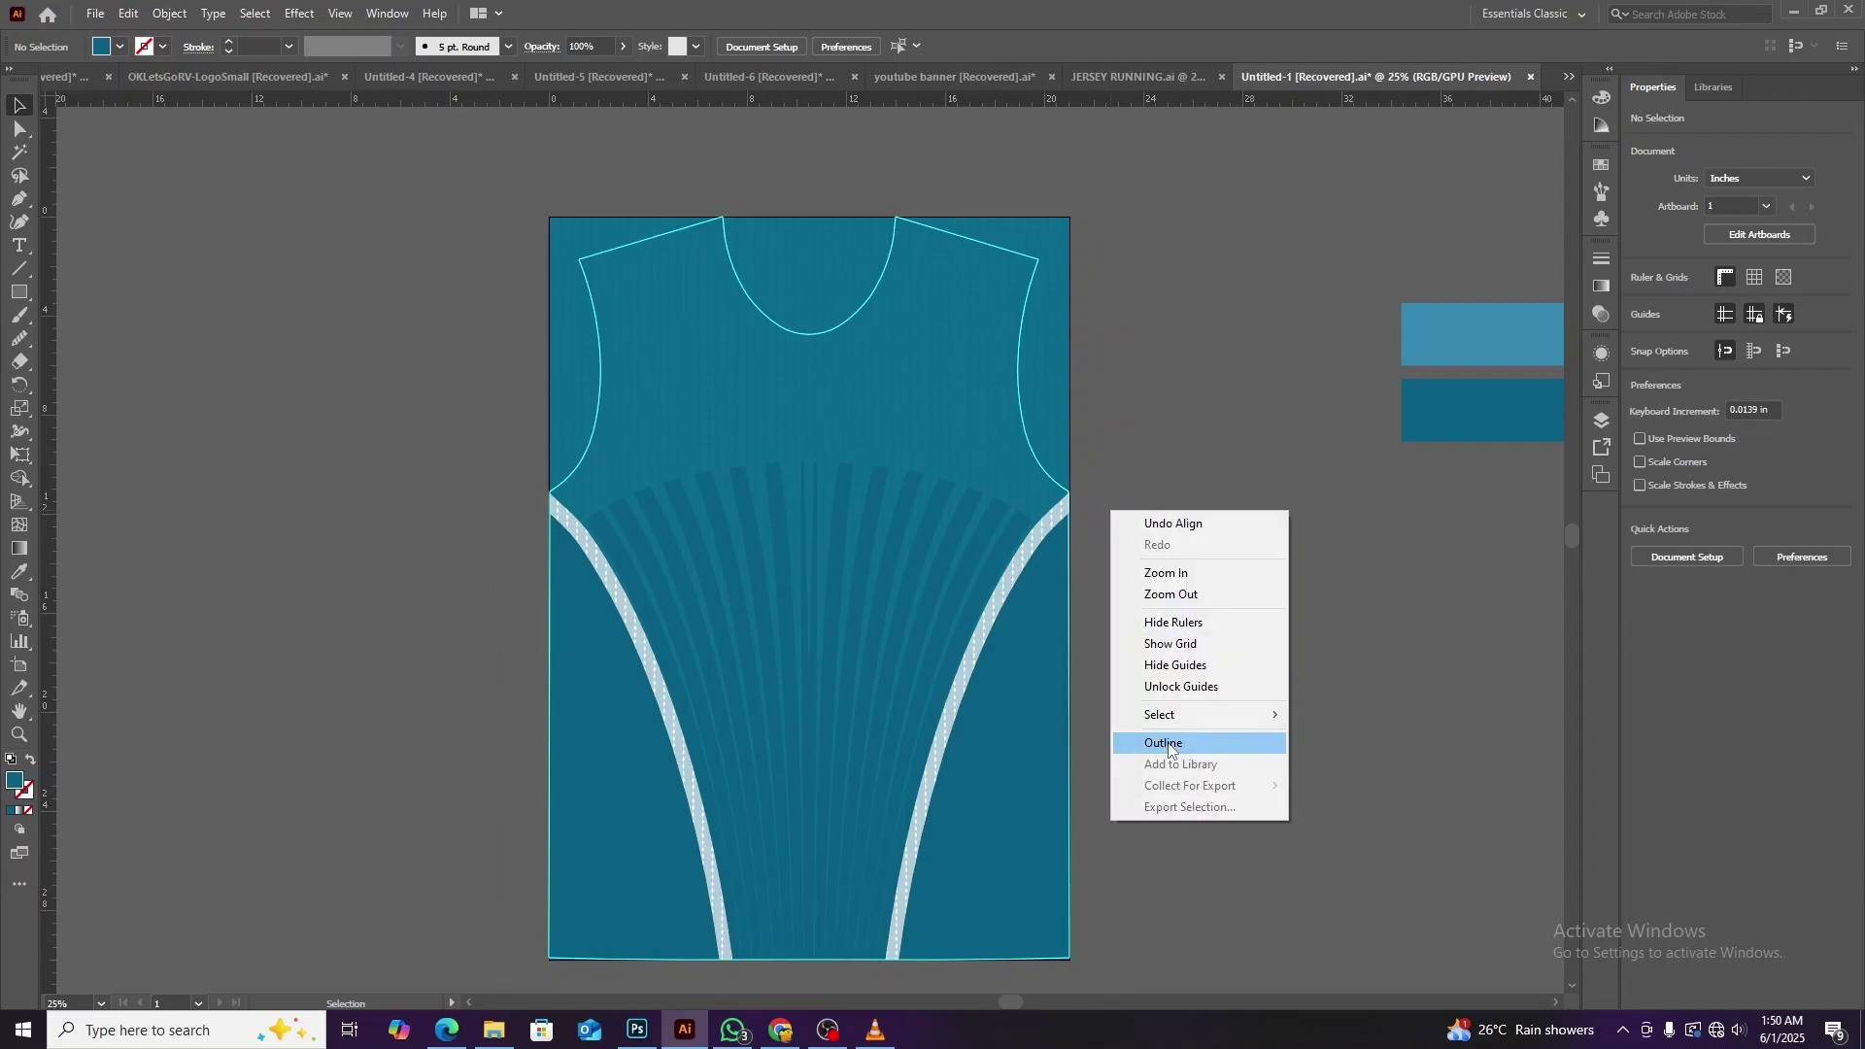
{"action": "left_click", "coordinate": [1267, 356]}
{"action": "left_click_drag", "start_coordinate": [1033, 484], "coordinate": [1227, 513]}
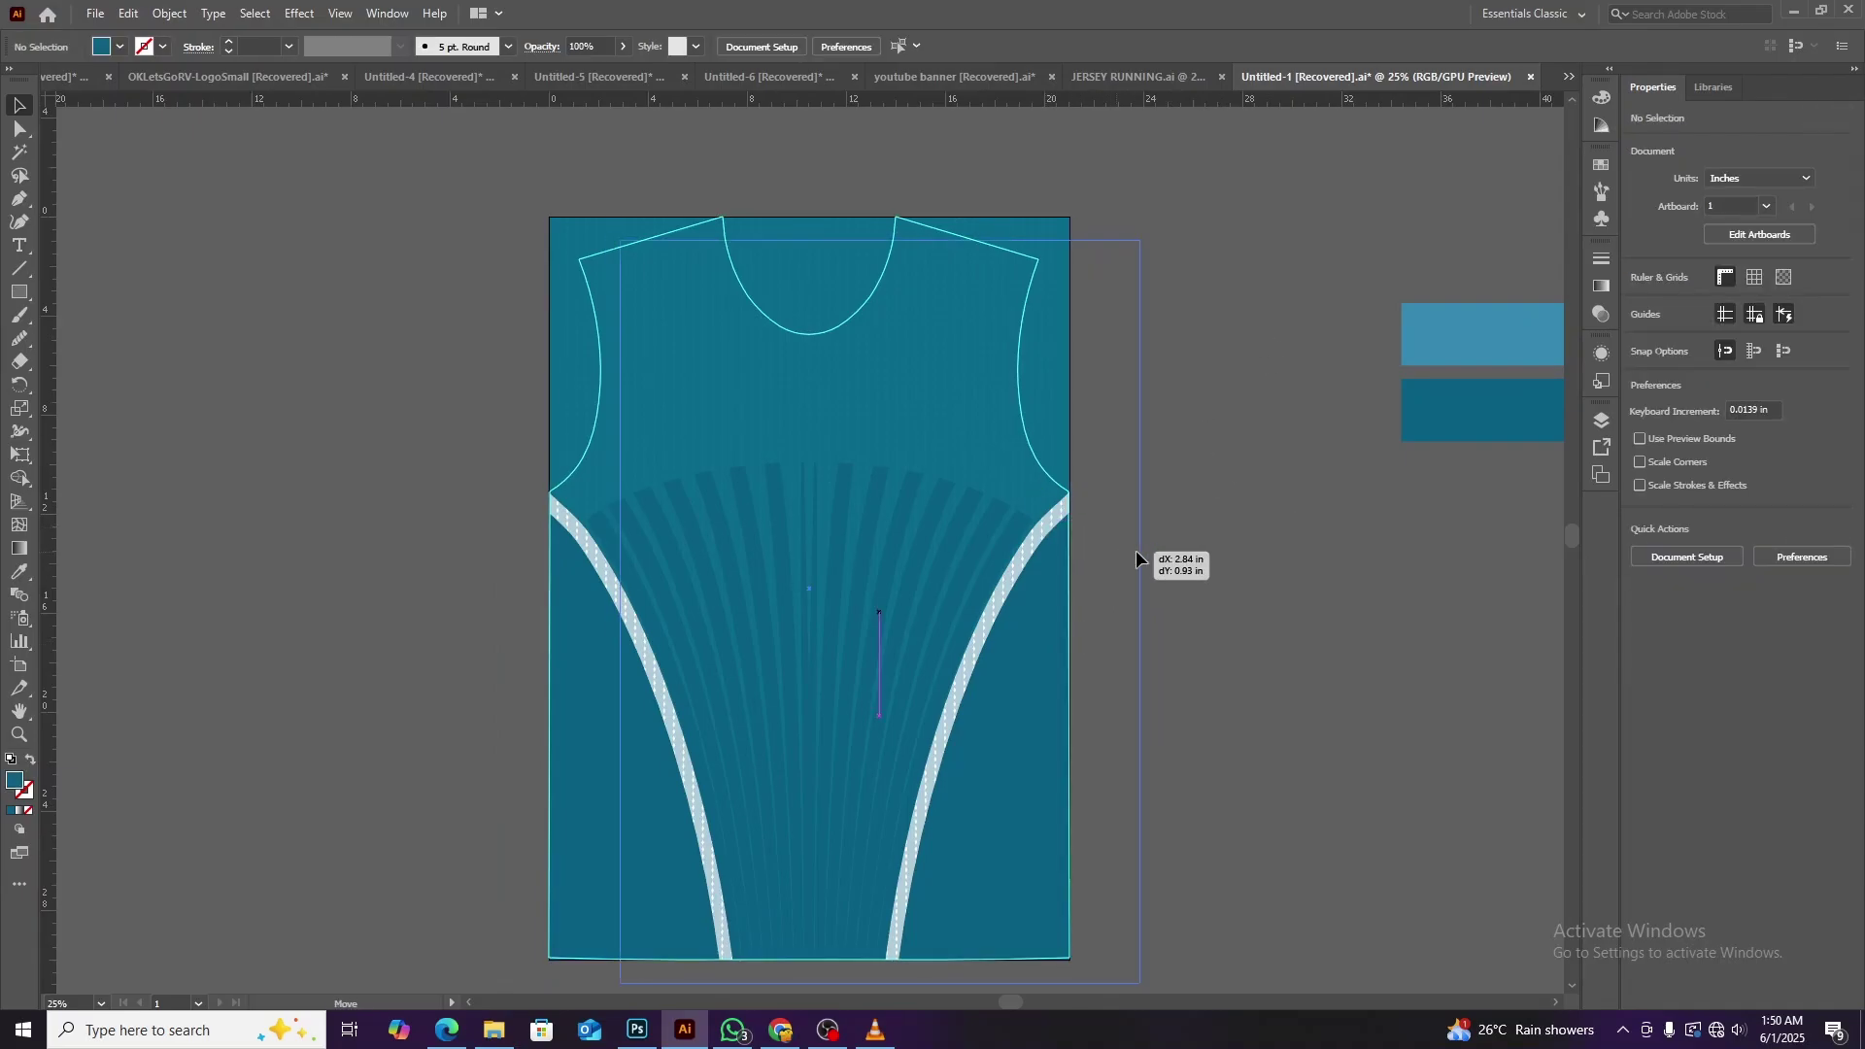
{"action": "left_click", "coordinate": [947, 262]}
{"action": "key", "text": "ctrl+z"}
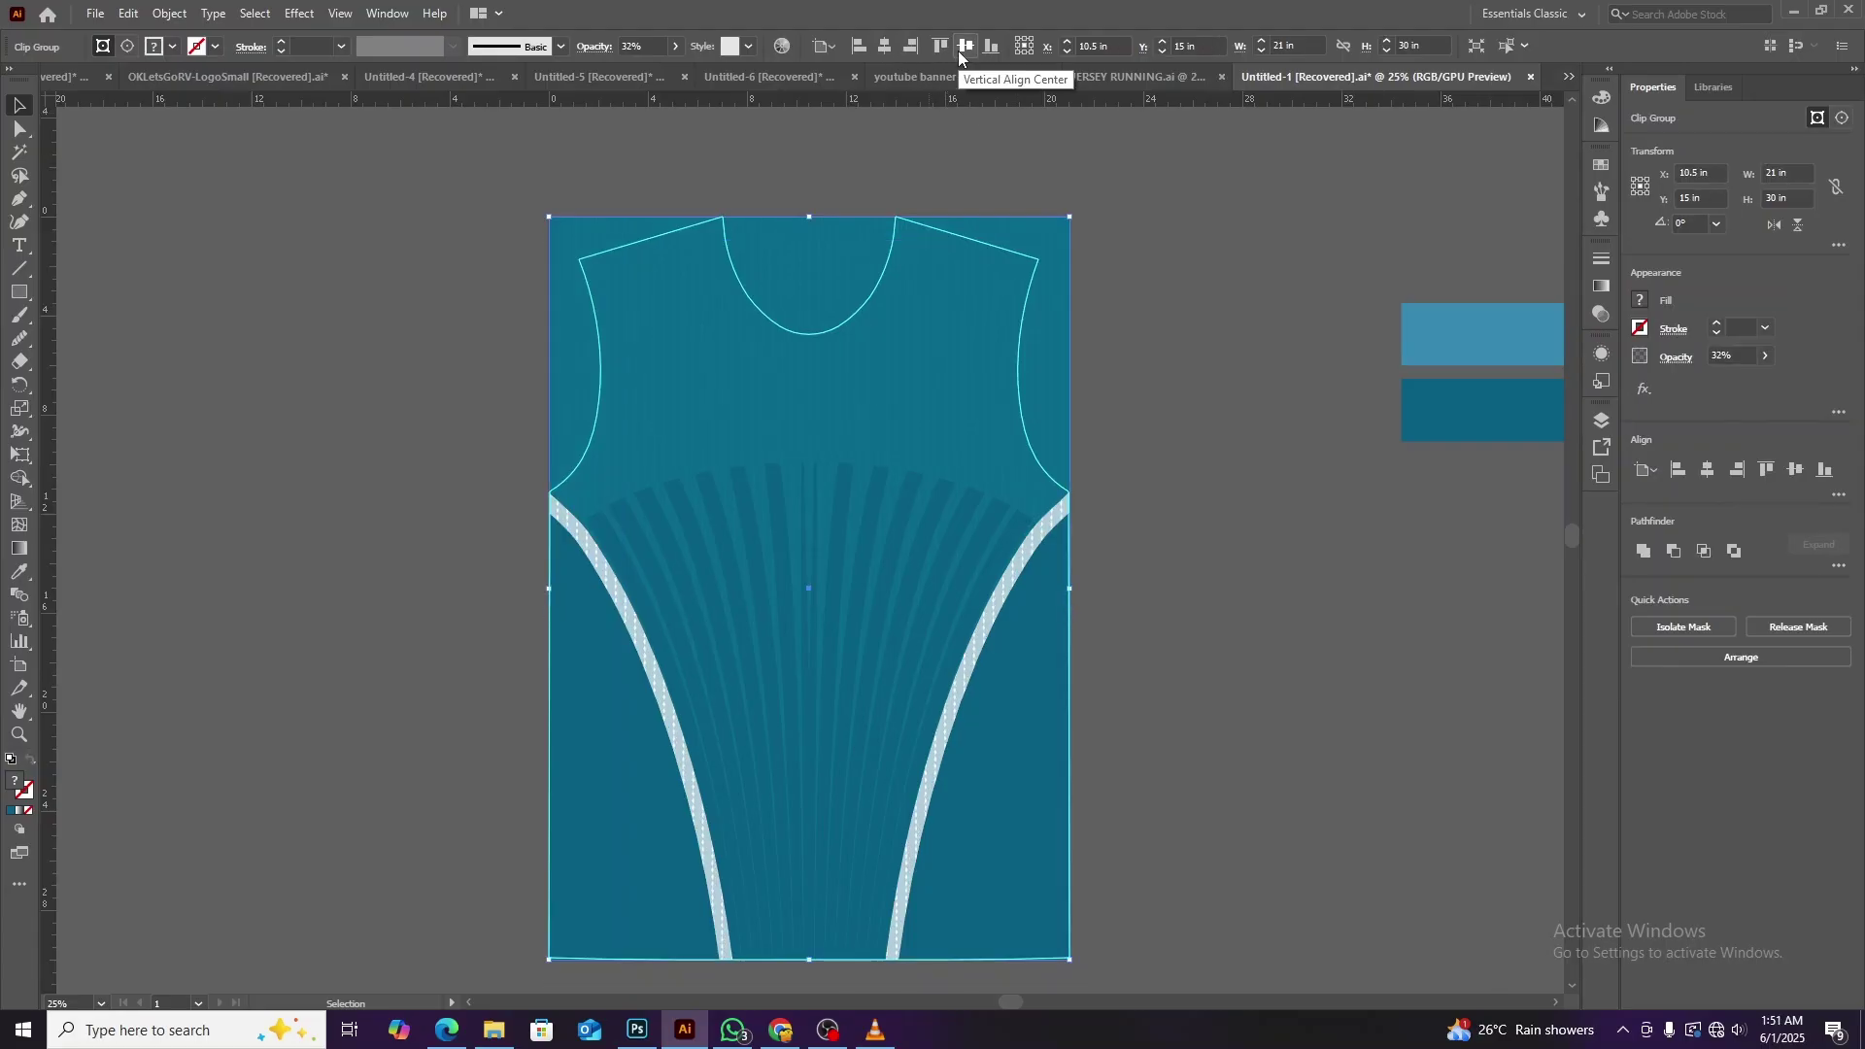
Release the jersey's clipping mask and select the stripe-fan group.
{"action": "left_click", "coordinate": [750, 562]}
{"action": "right_click", "coordinate": [750, 566]}
{"action": "left_click", "coordinate": [1079, 801]}
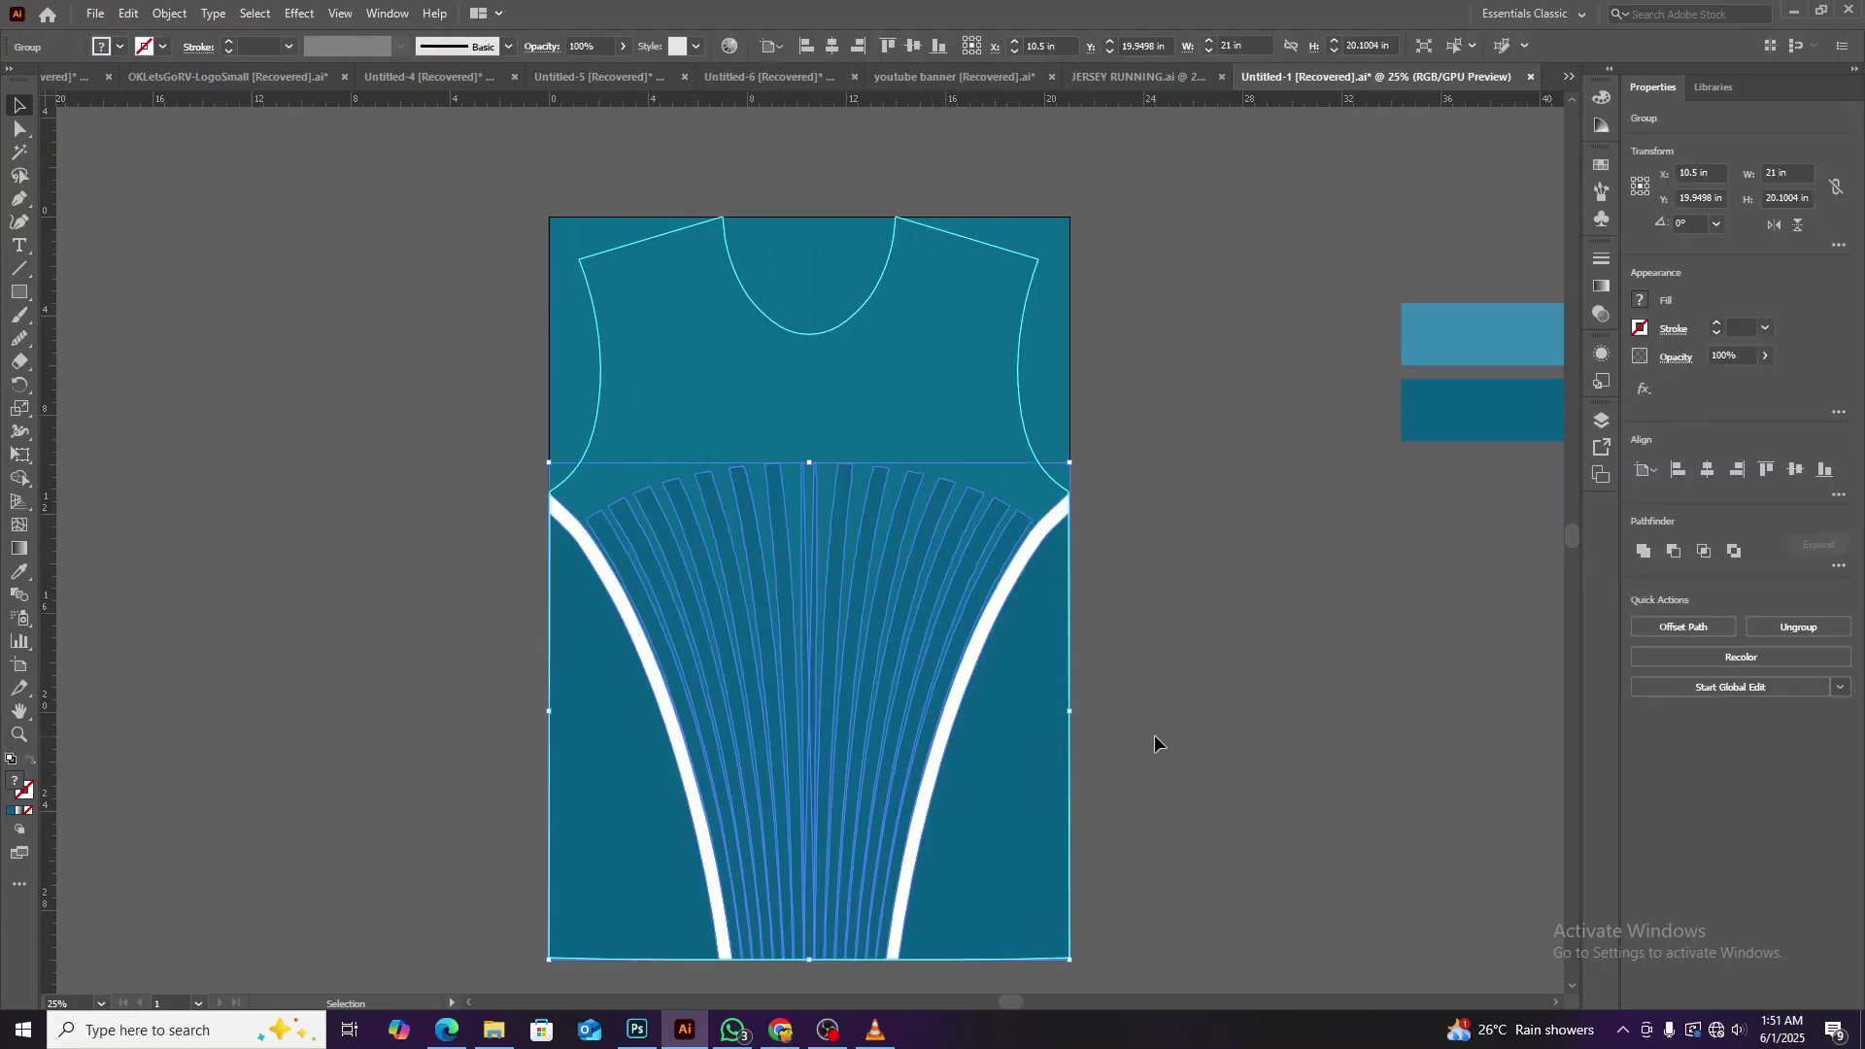
{"action": "left_click", "coordinate": [1179, 718]}
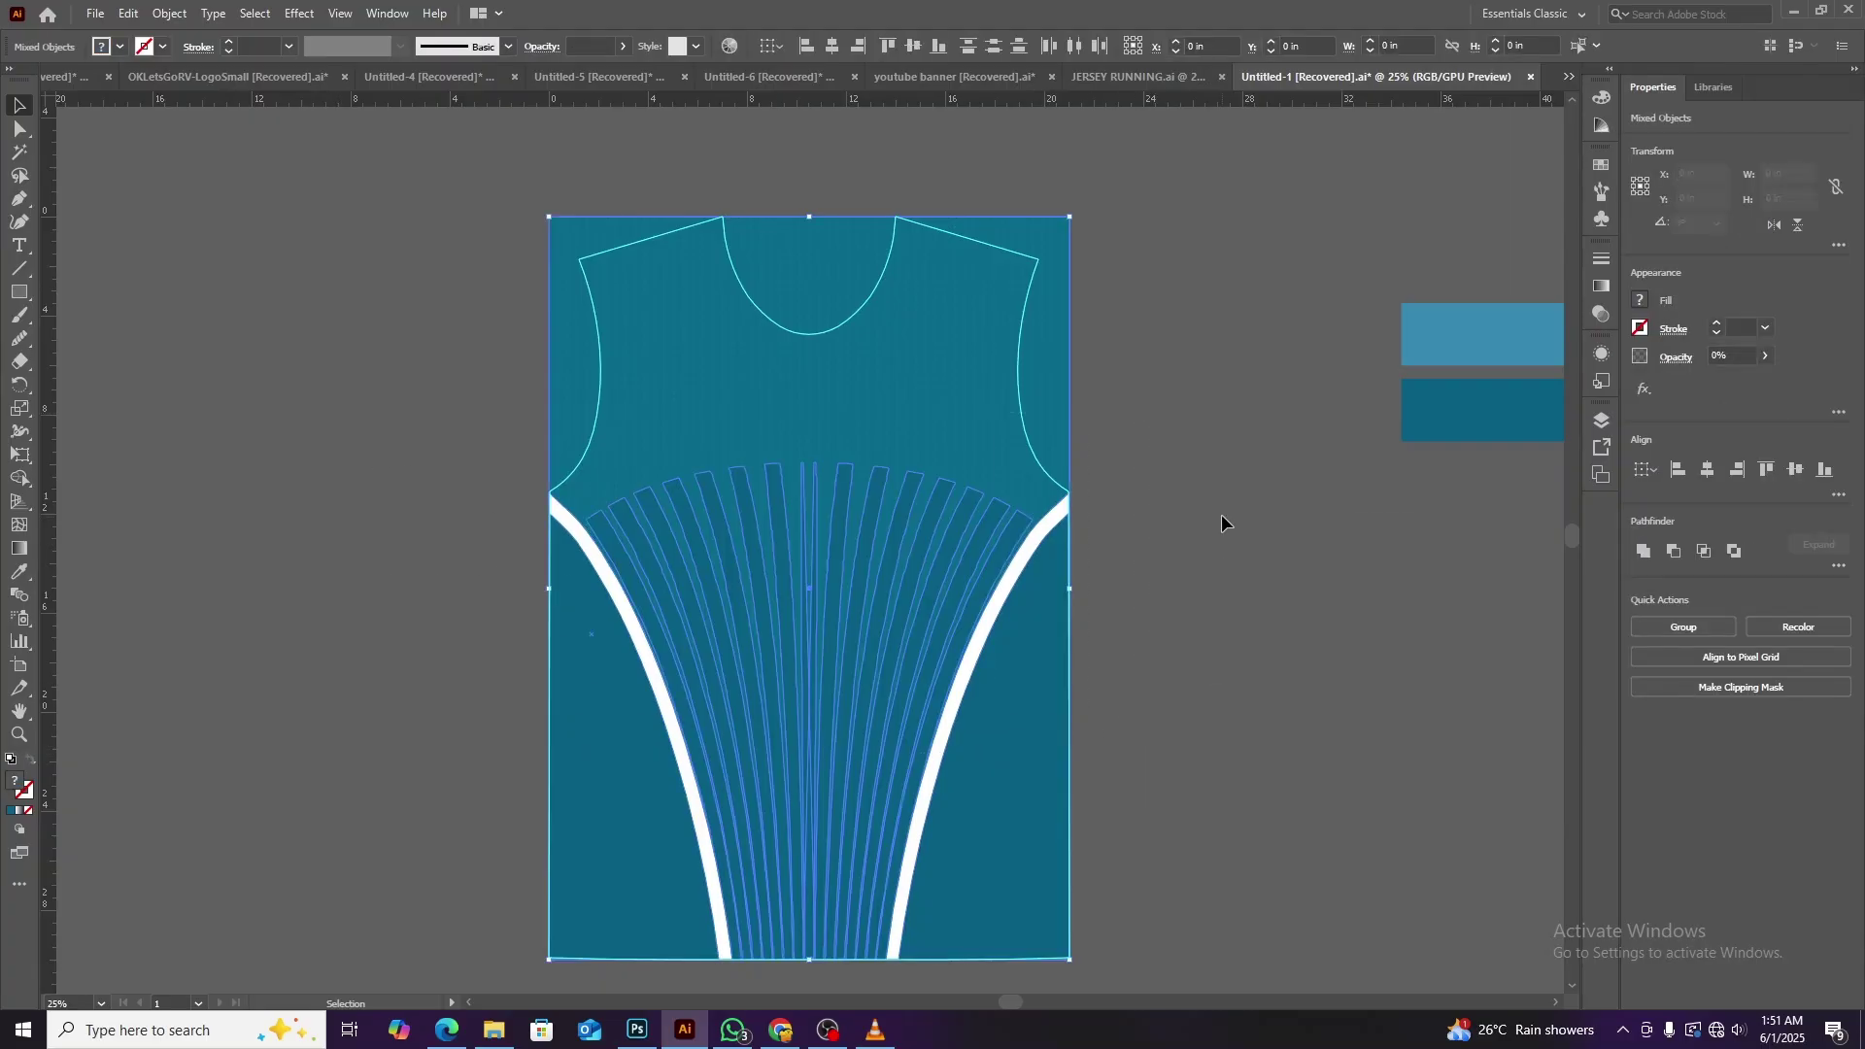
{"action": "left_click", "coordinate": [1086, 699]}
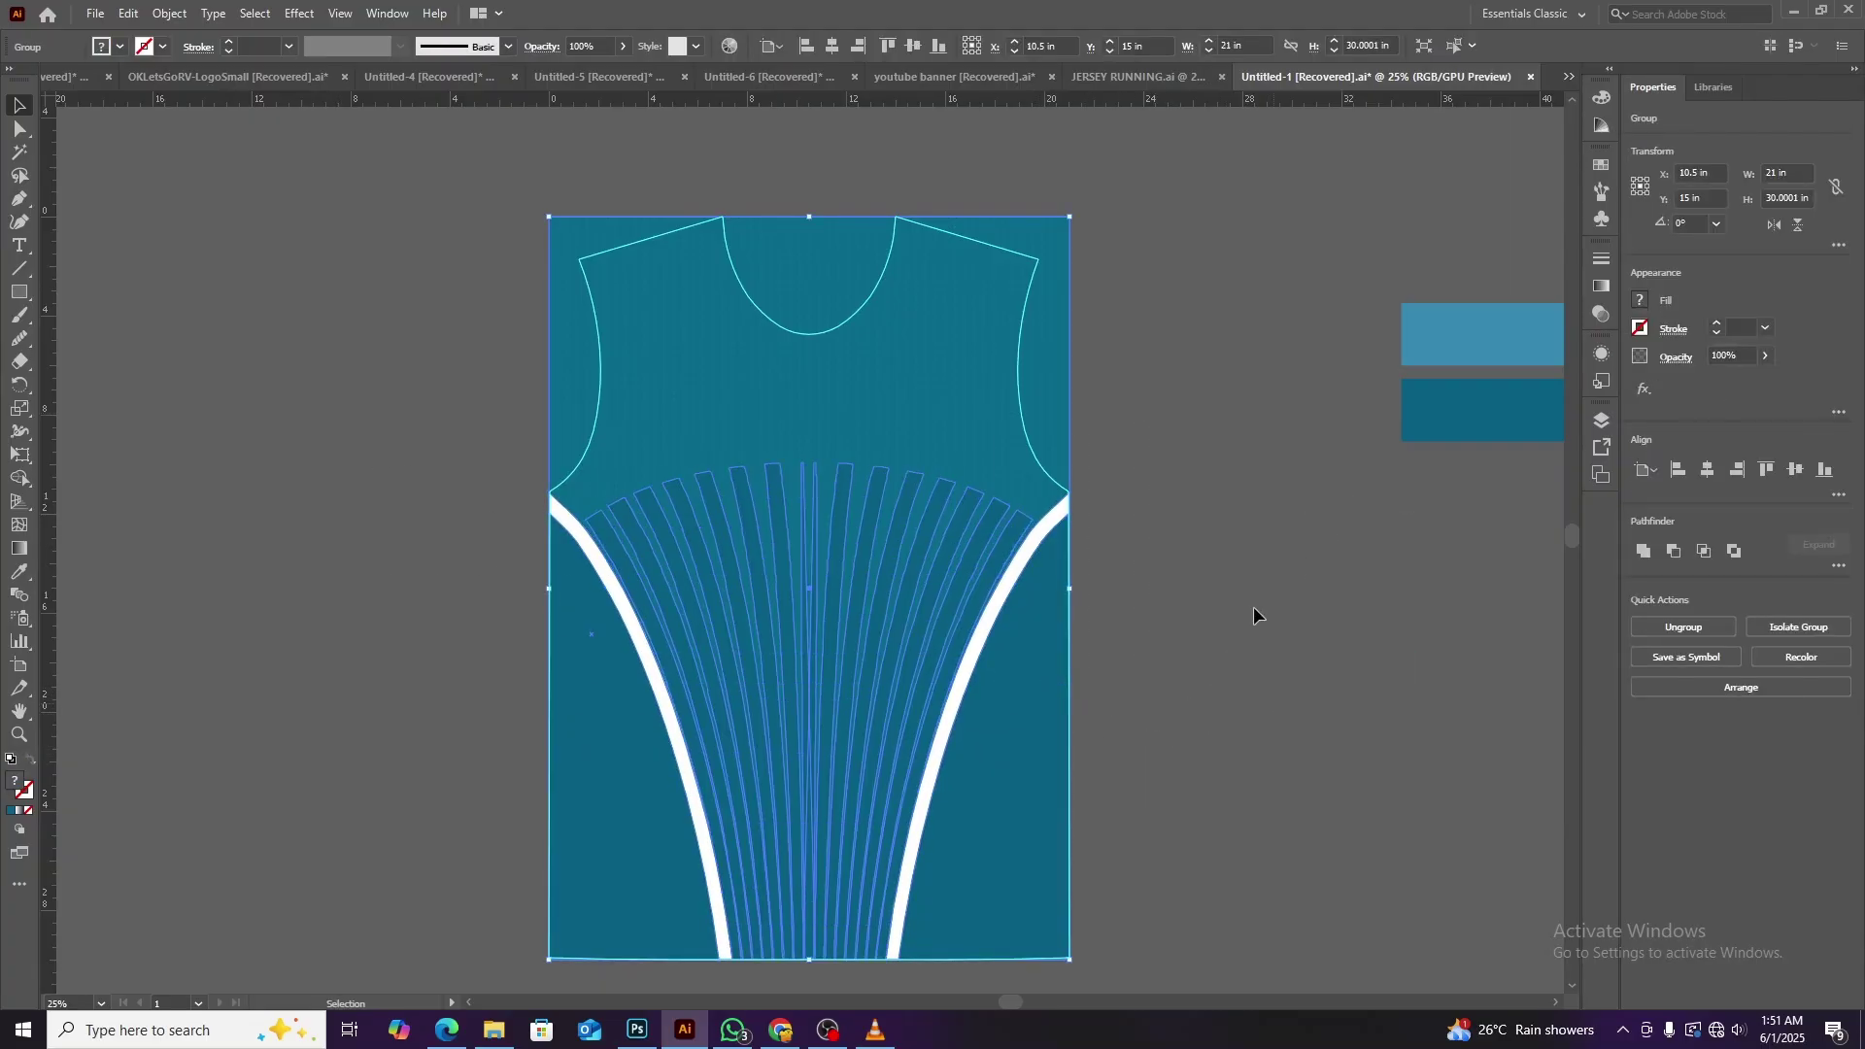
{"action": "left_click", "coordinate": [1215, 336]}
In Photoshop's Layers panel, toggle layer visibility to identify the FRONT1 print.
{"action": "key", "text": "alt+Tab"}
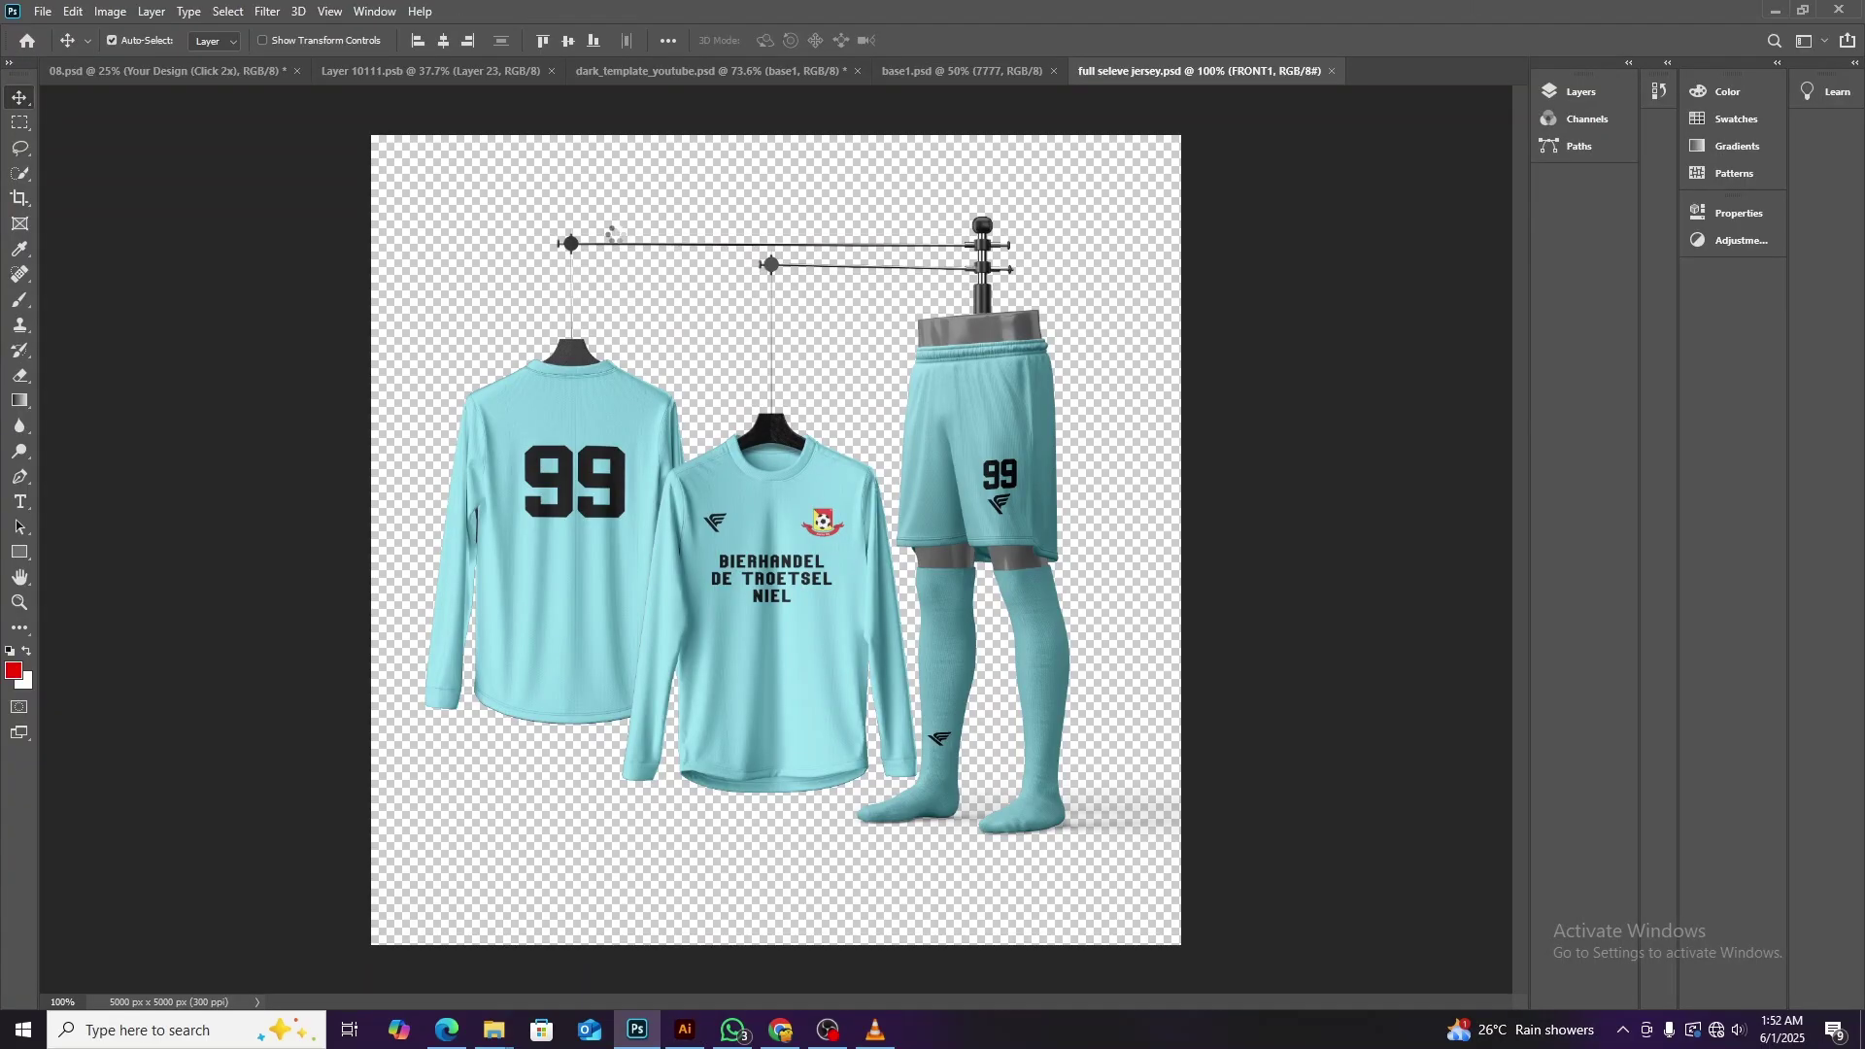
{"action": "left_click", "coordinate": [1584, 90]}
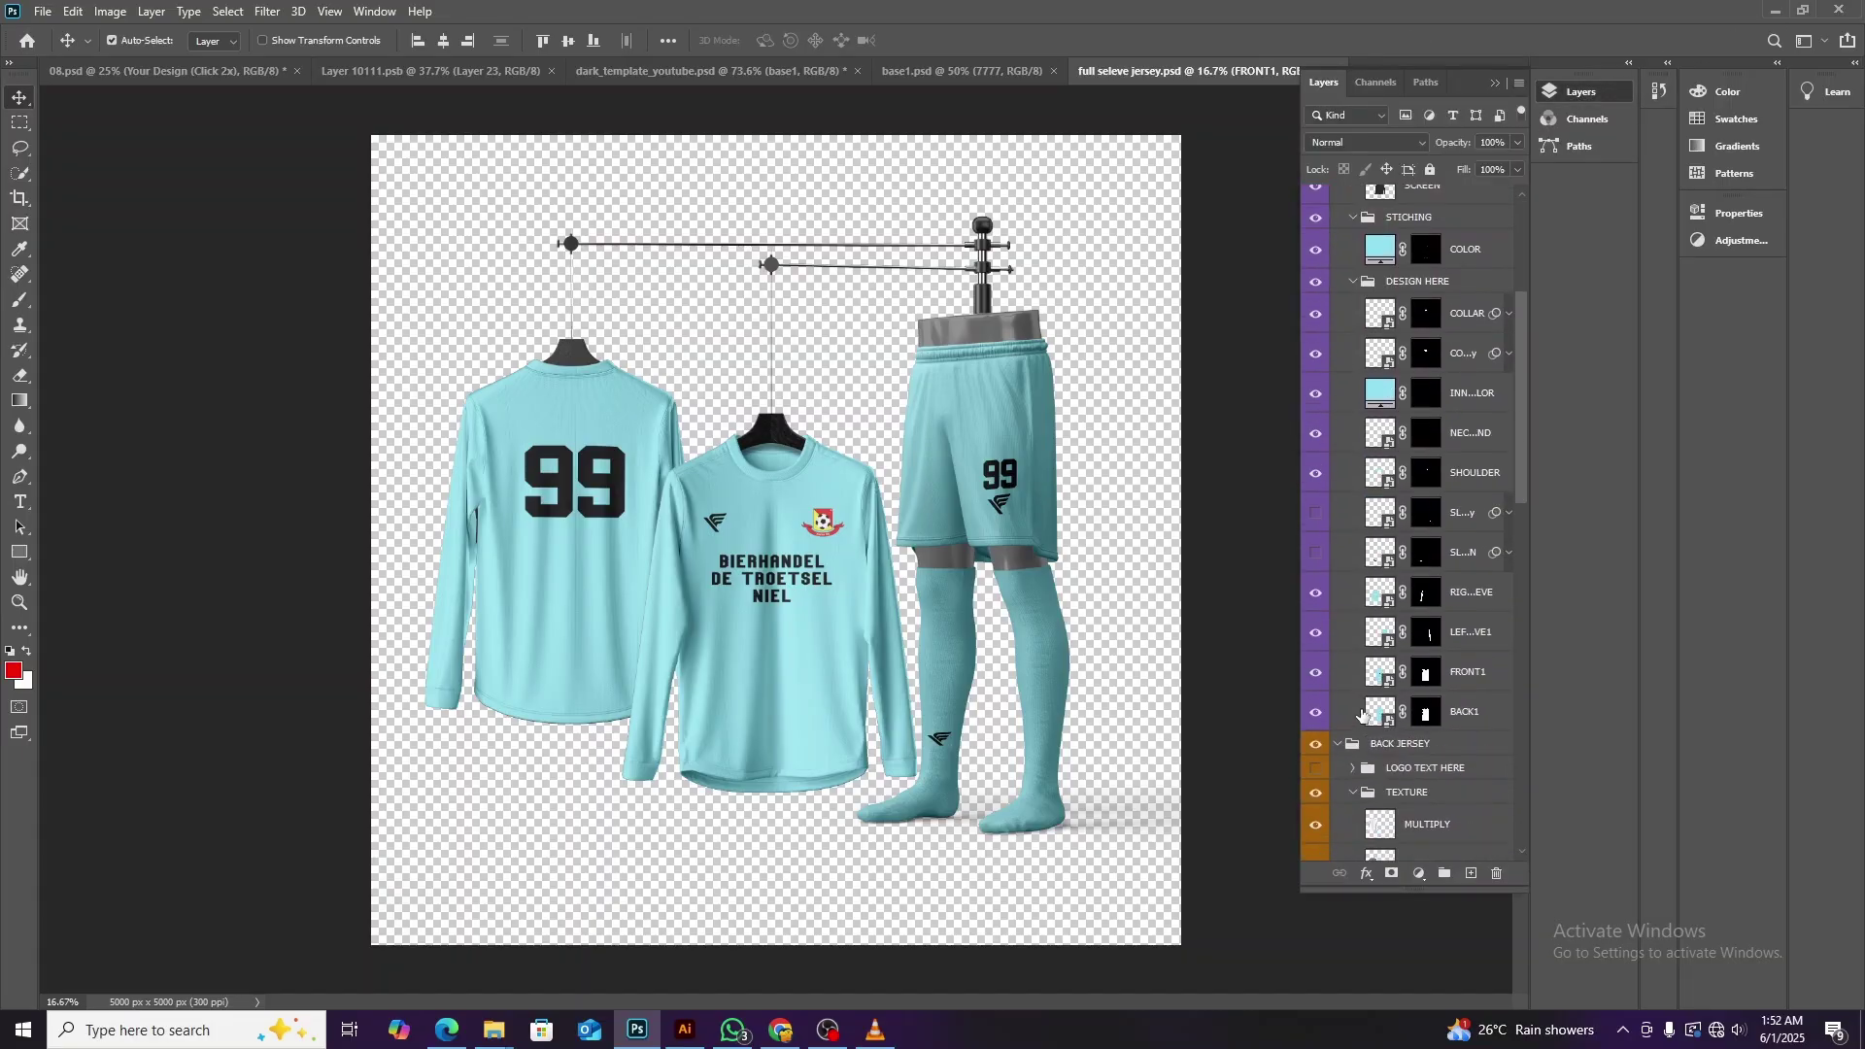
{"action": "left_click", "coordinate": [1317, 717]}
{"action": "left_click", "coordinate": [1318, 676]}
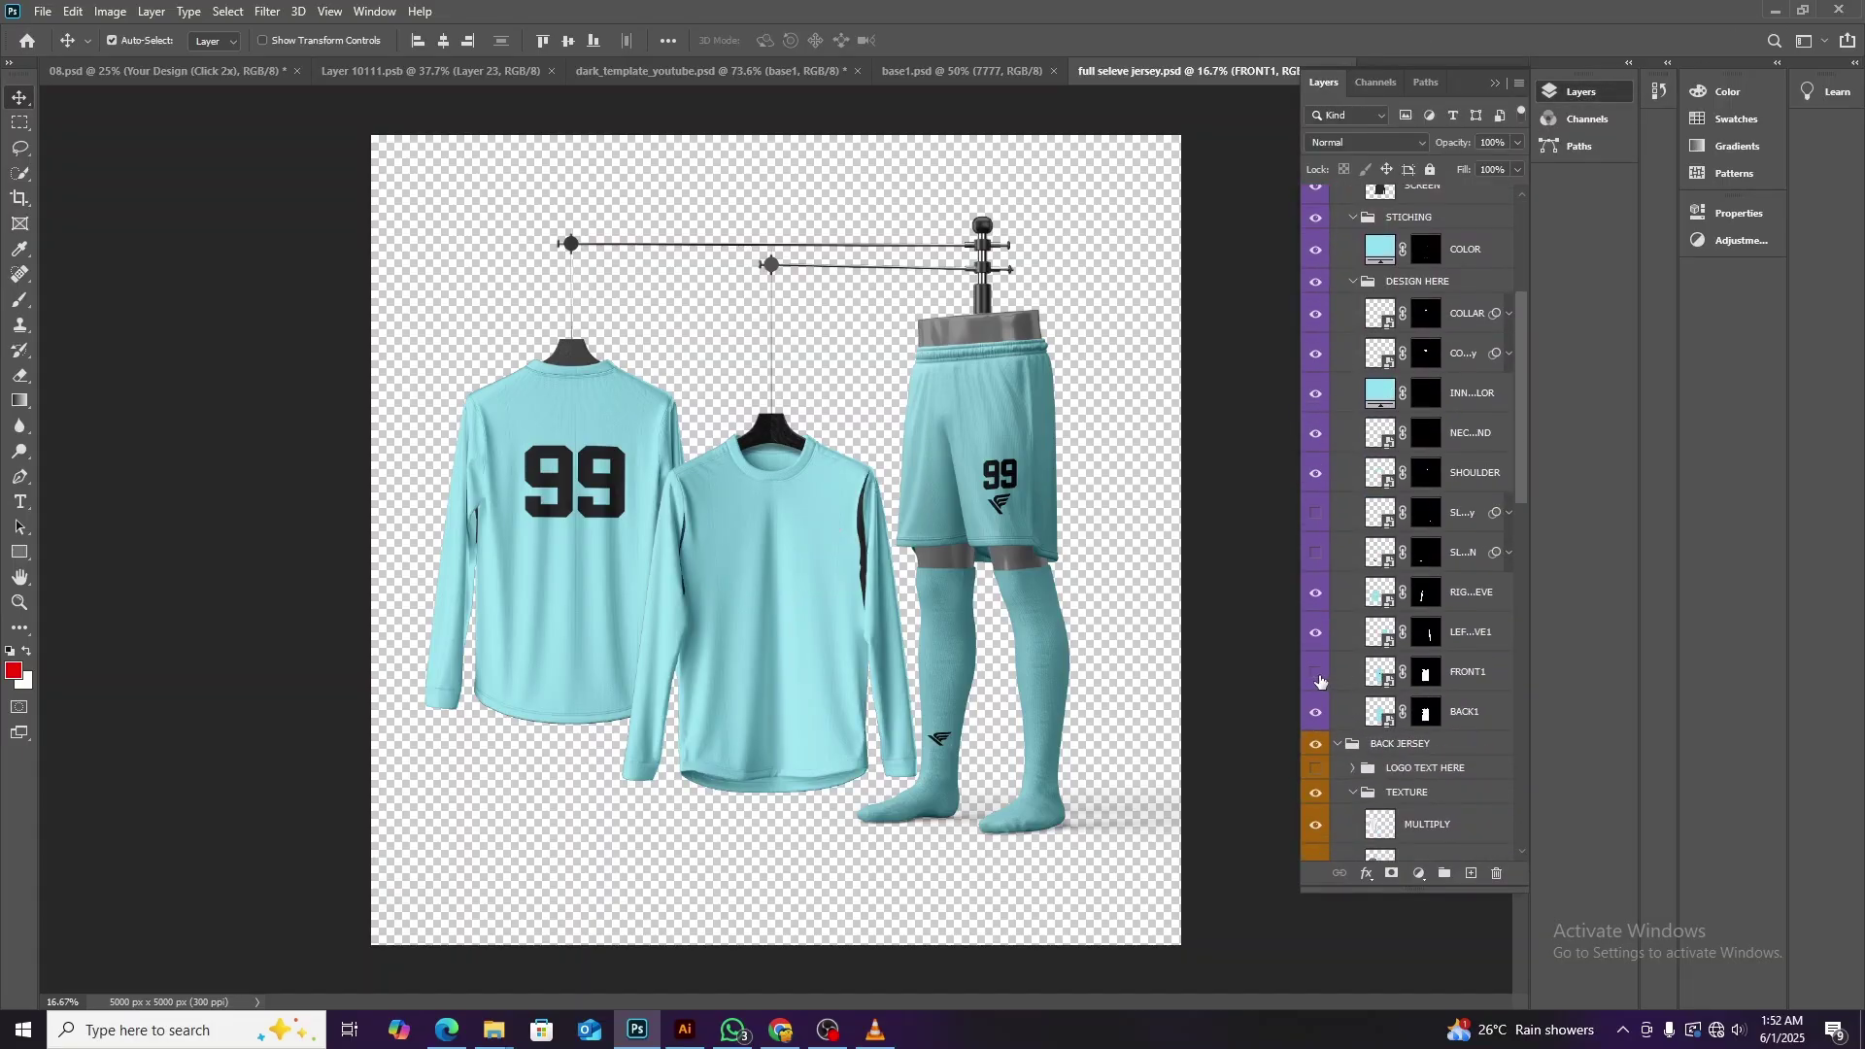
{"action": "left_click", "coordinate": [1318, 633]}
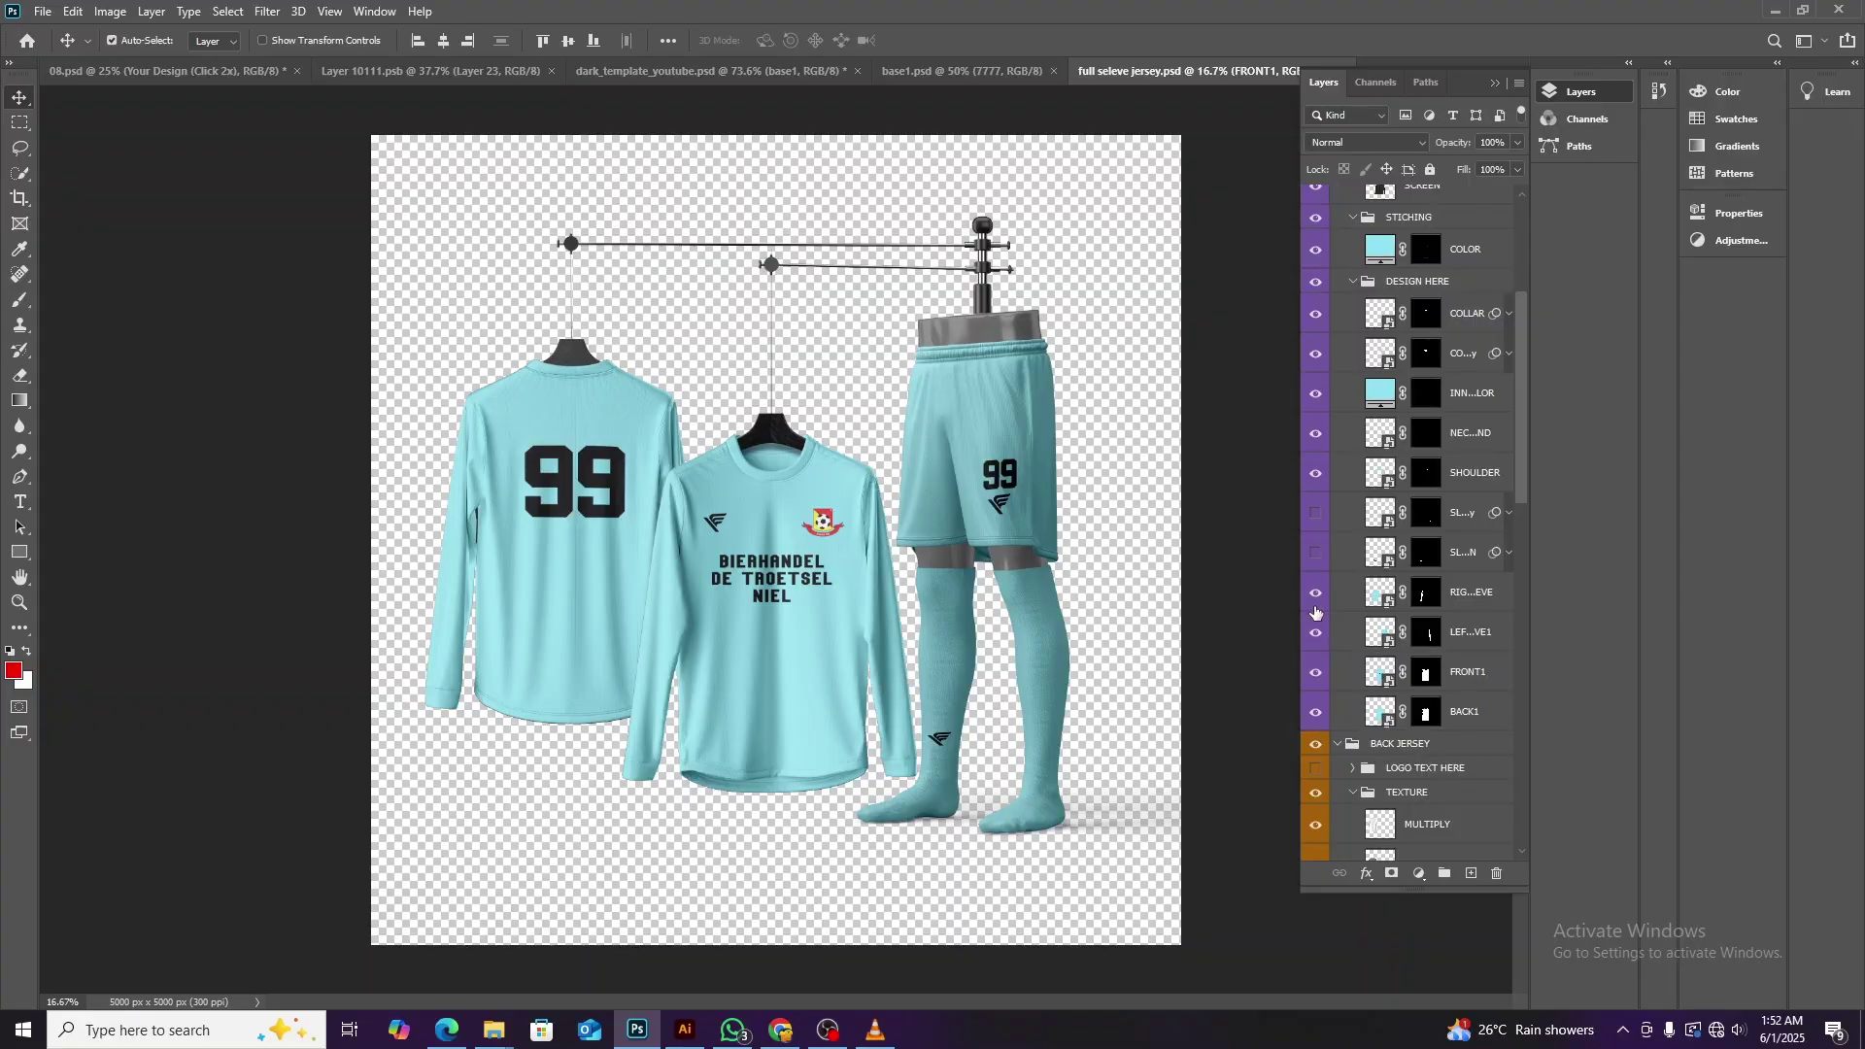
{"action": "left_click", "coordinate": [1317, 594]}
{"action": "left_click", "coordinate": [1318, 673]}
{"action": "left_click", "coordinate": [1317, 675]}
Open the FRONT1 smart object and set layer visibility to show only its two logos.
{"action": "double_click", "coordinate": [1381, 672]}
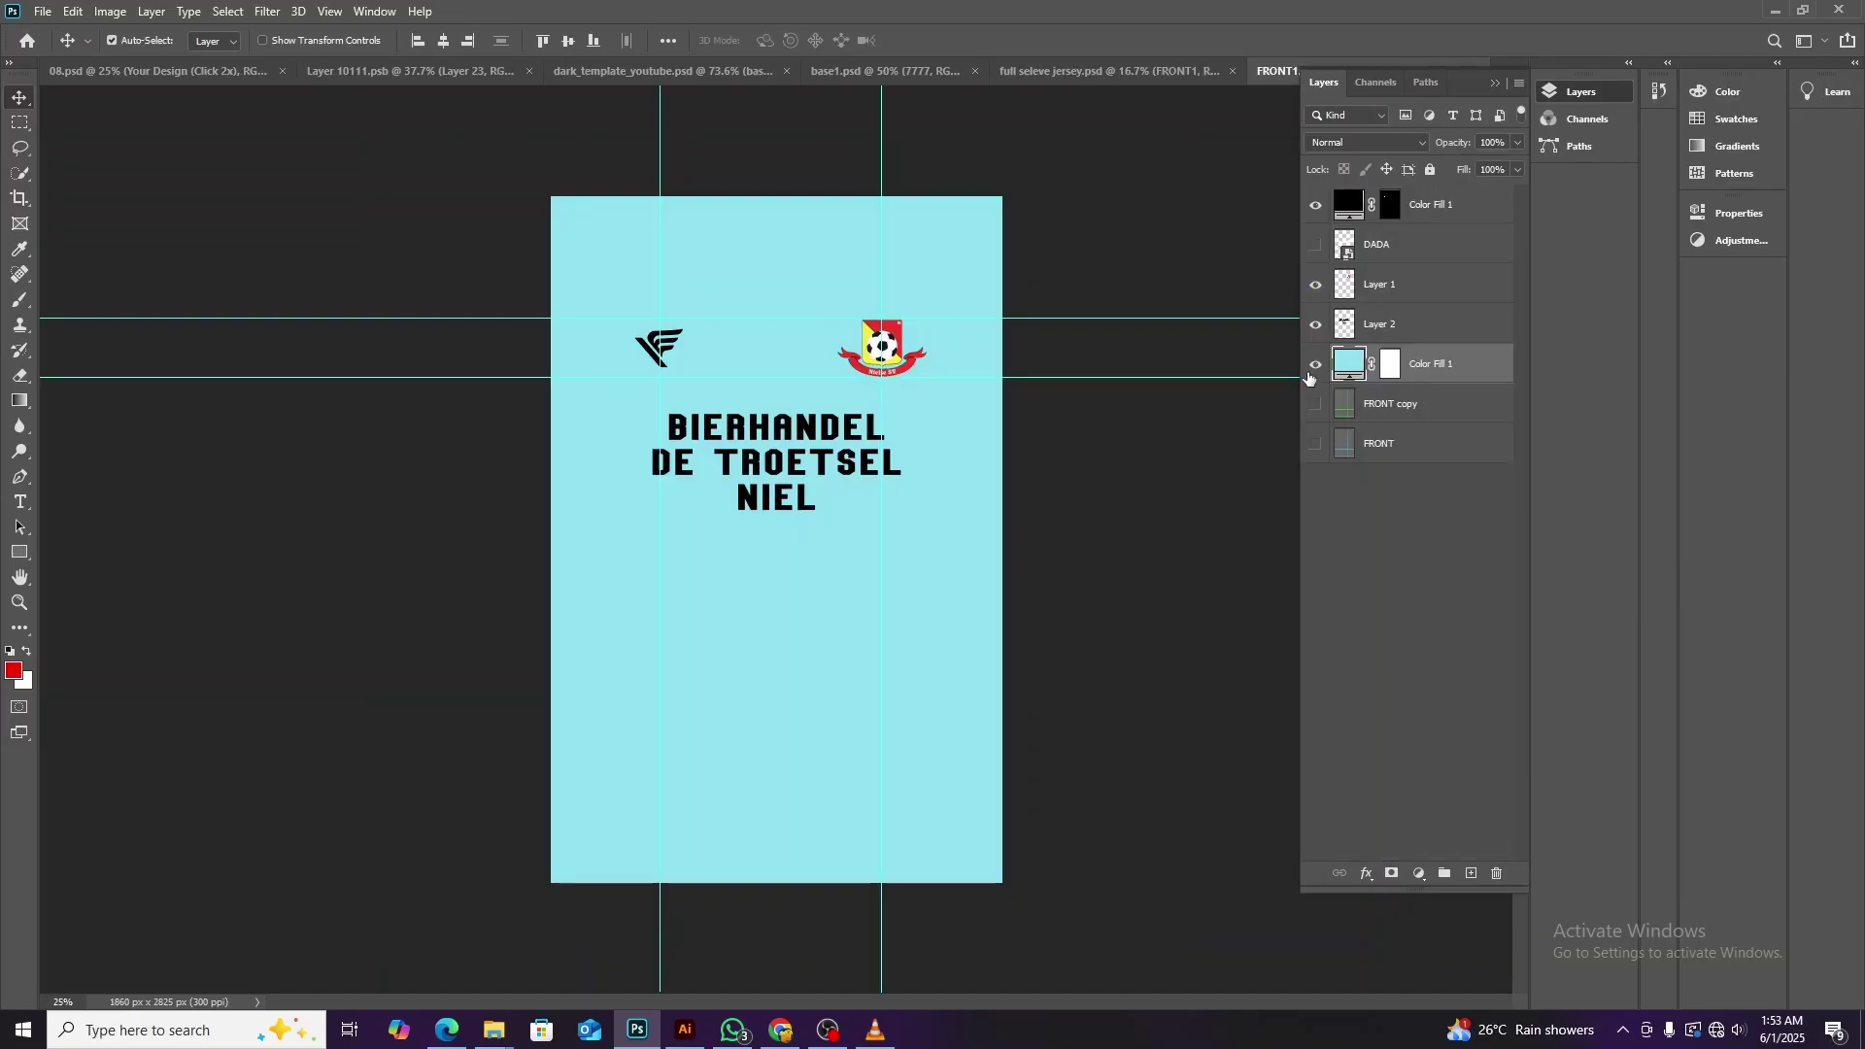
{"action": "left_click", "coordinate": [1316, 365]}
{"action": "left_click", "coordinate": [1317, 325]}
{"action": "left_click", "coordinate": [1316, 285]}
{"action": "left_click", "coordinate": [1317, 245]}
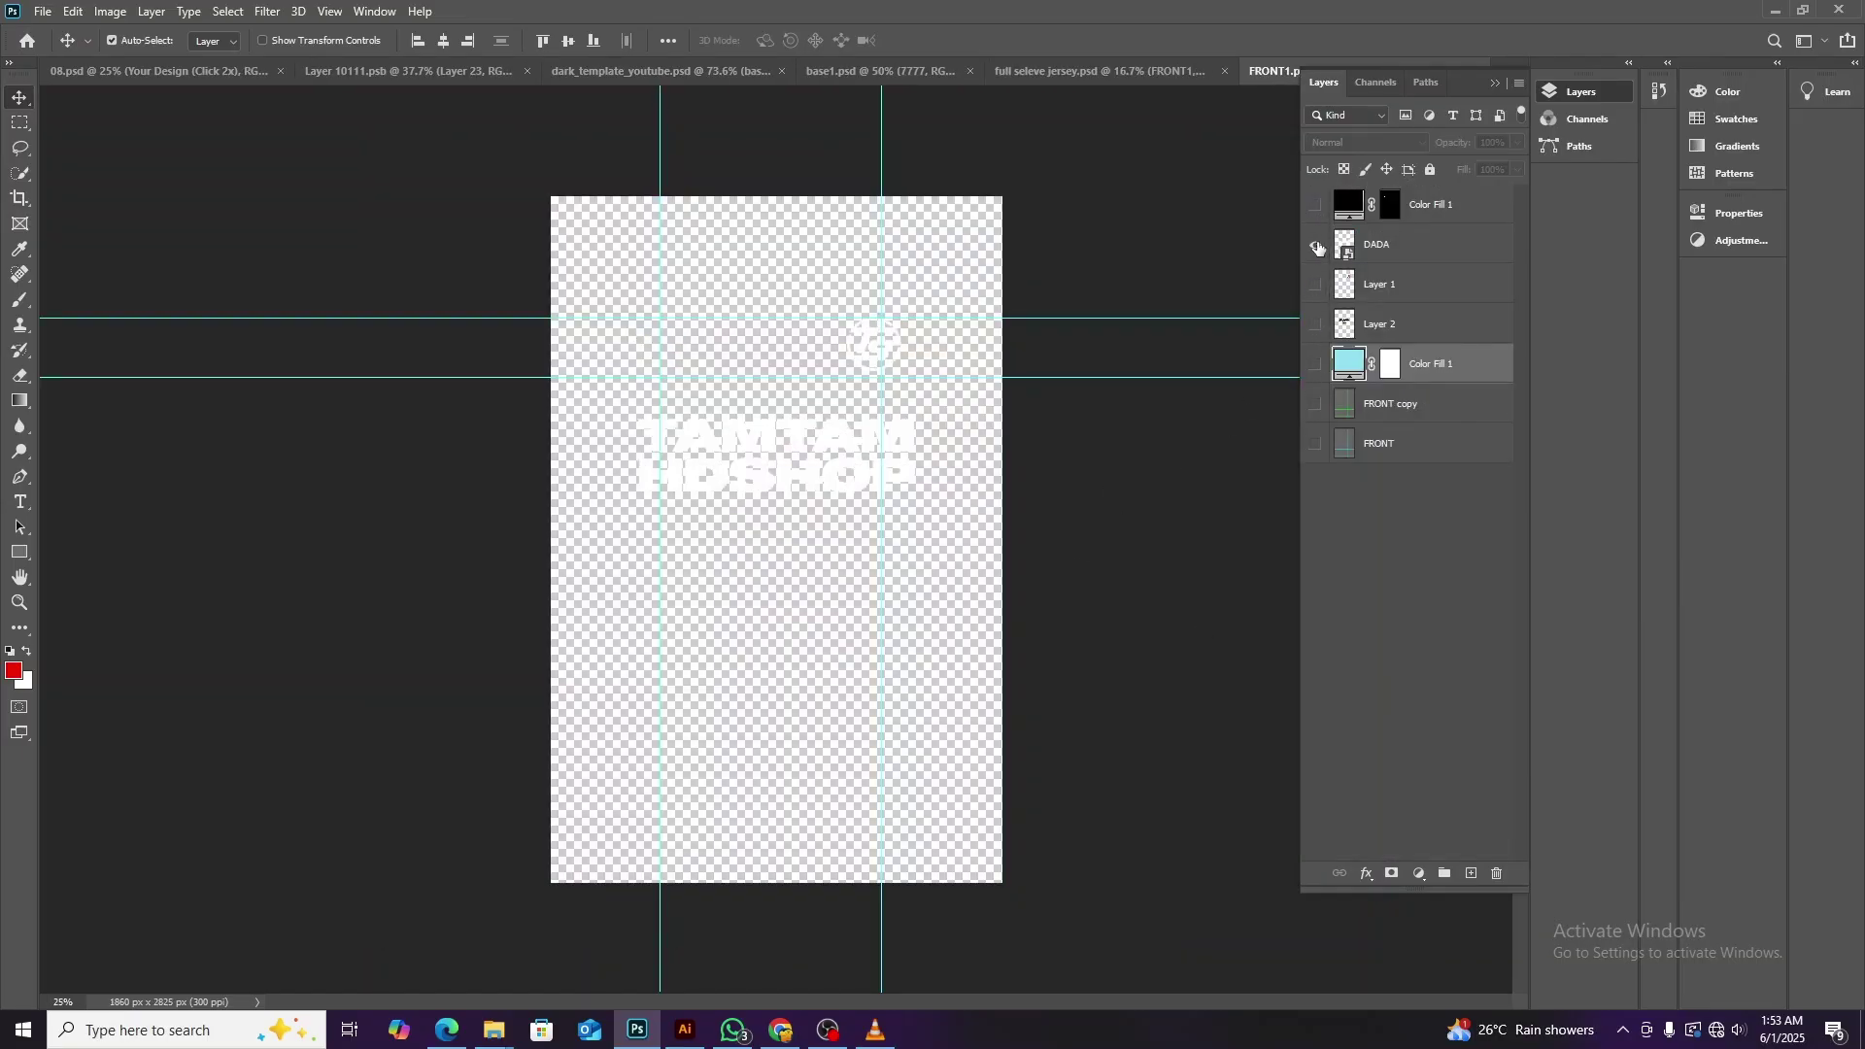
{"action": "left_click", "coordinate": [1317, 244]}
{"action": "left_click", "coordinate": [1316, 205]}
{"action": "left_click", "coordinate": [1316, 285]}
Cancel the paste attempt and return to Illustrator.
{"action": "left_click", "coordinate": [903, 583], "text": "ctrl"}
{"action": "key", "text": "Return"}
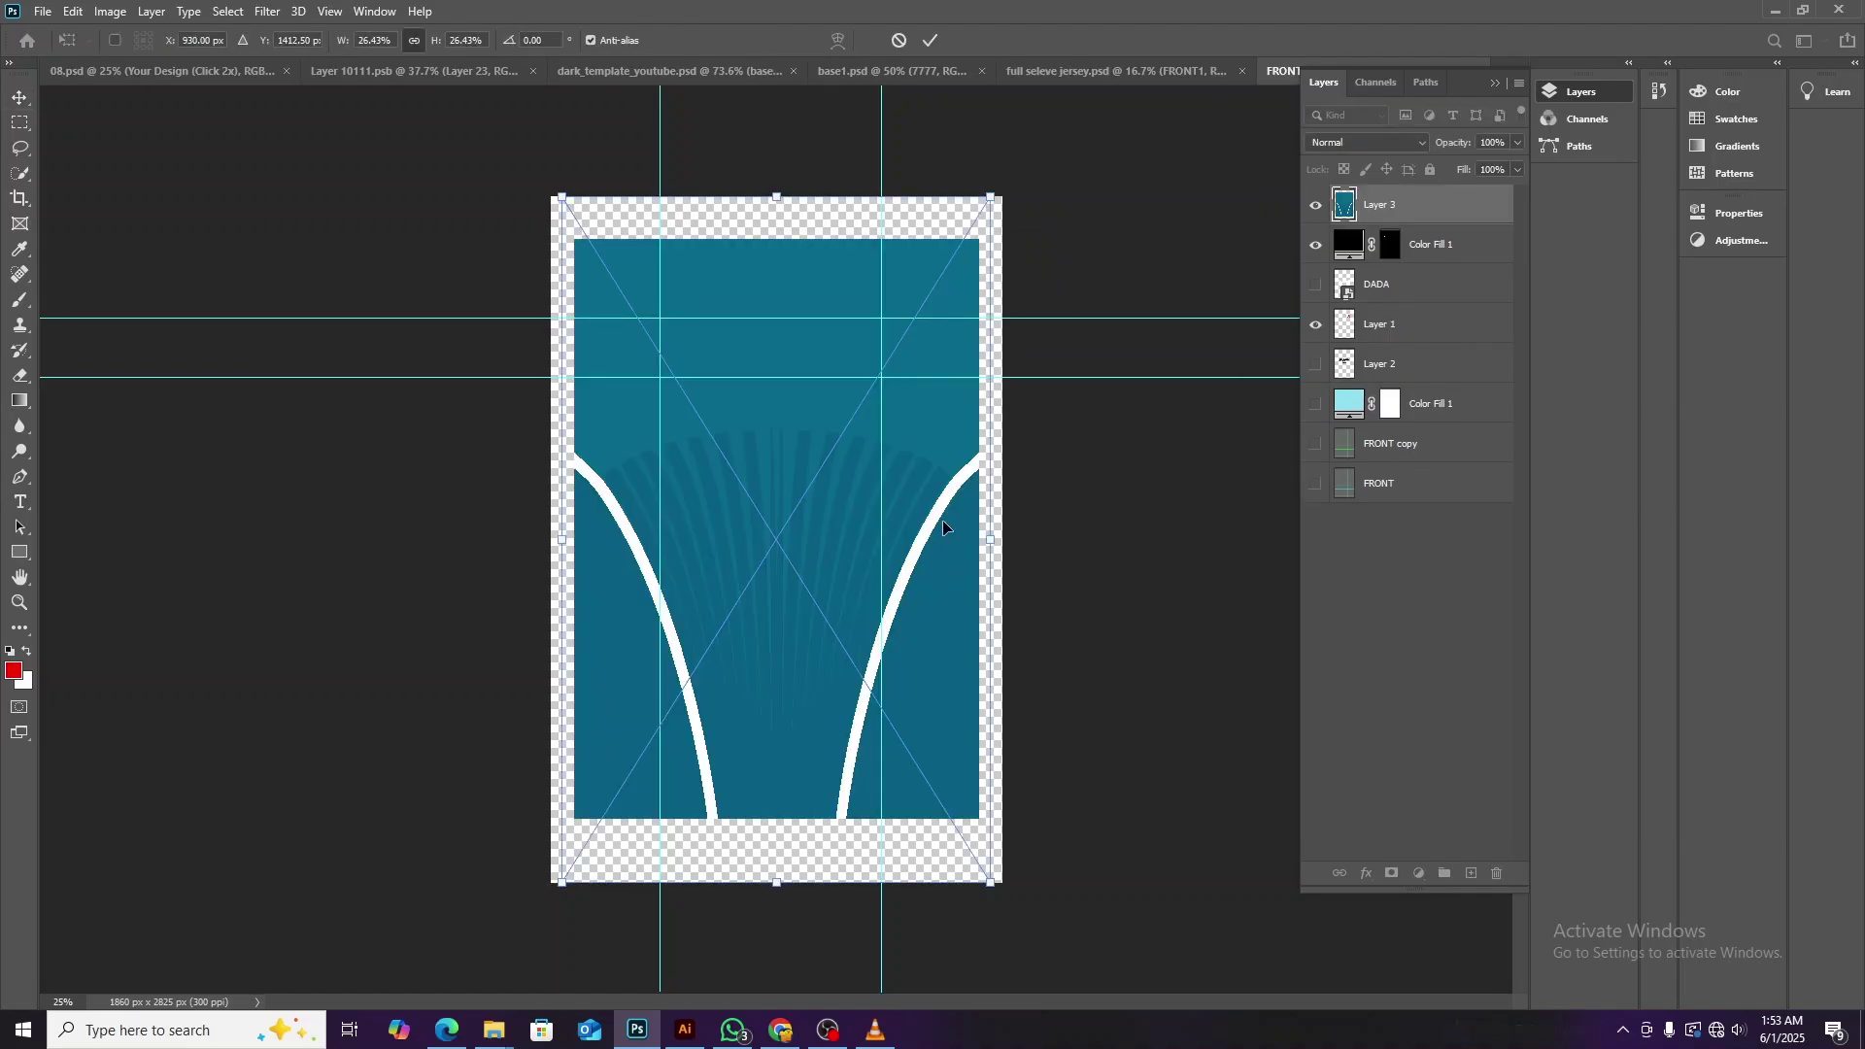
{"action": "key", "text": "Escape"}
{"action": "left_click", "coordinate": [685, 1030]}
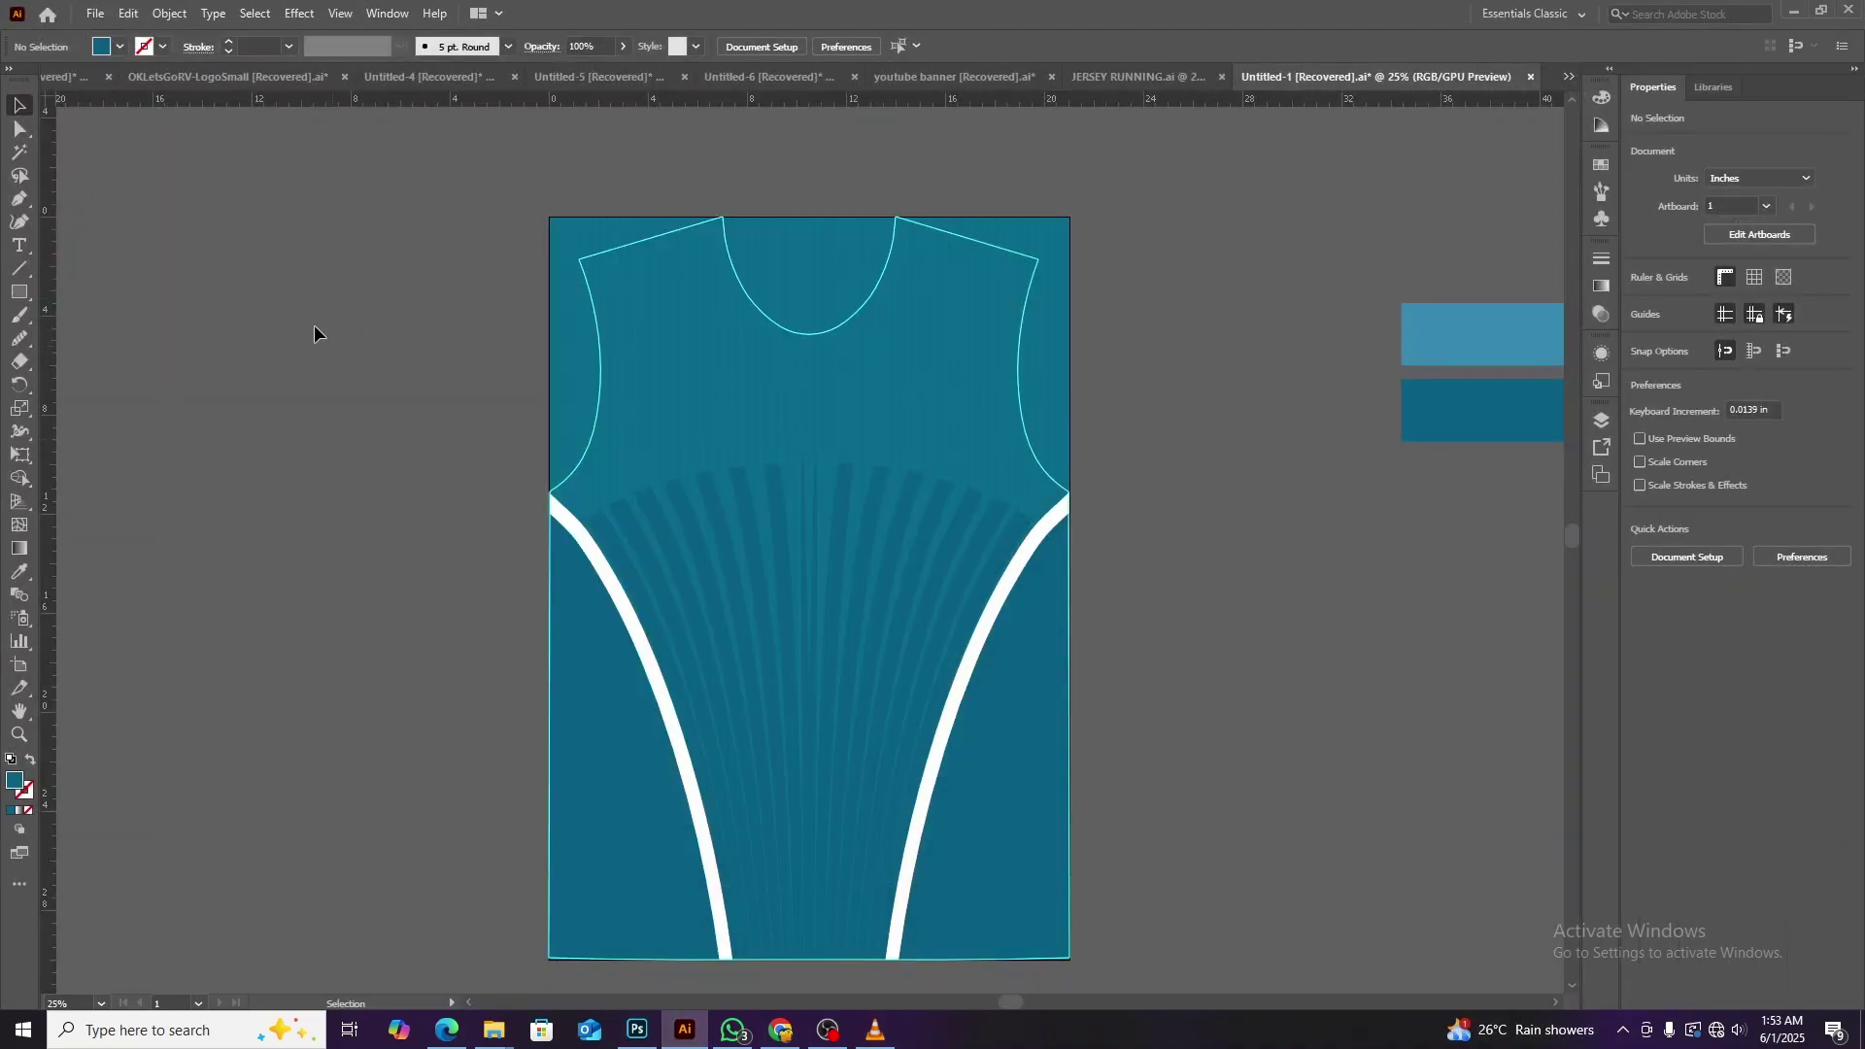
Shift the teal stripe-fan group lower and centre it horizontally on the artboard.
{"action": "right_click", "coordinate": [1144, 552]}
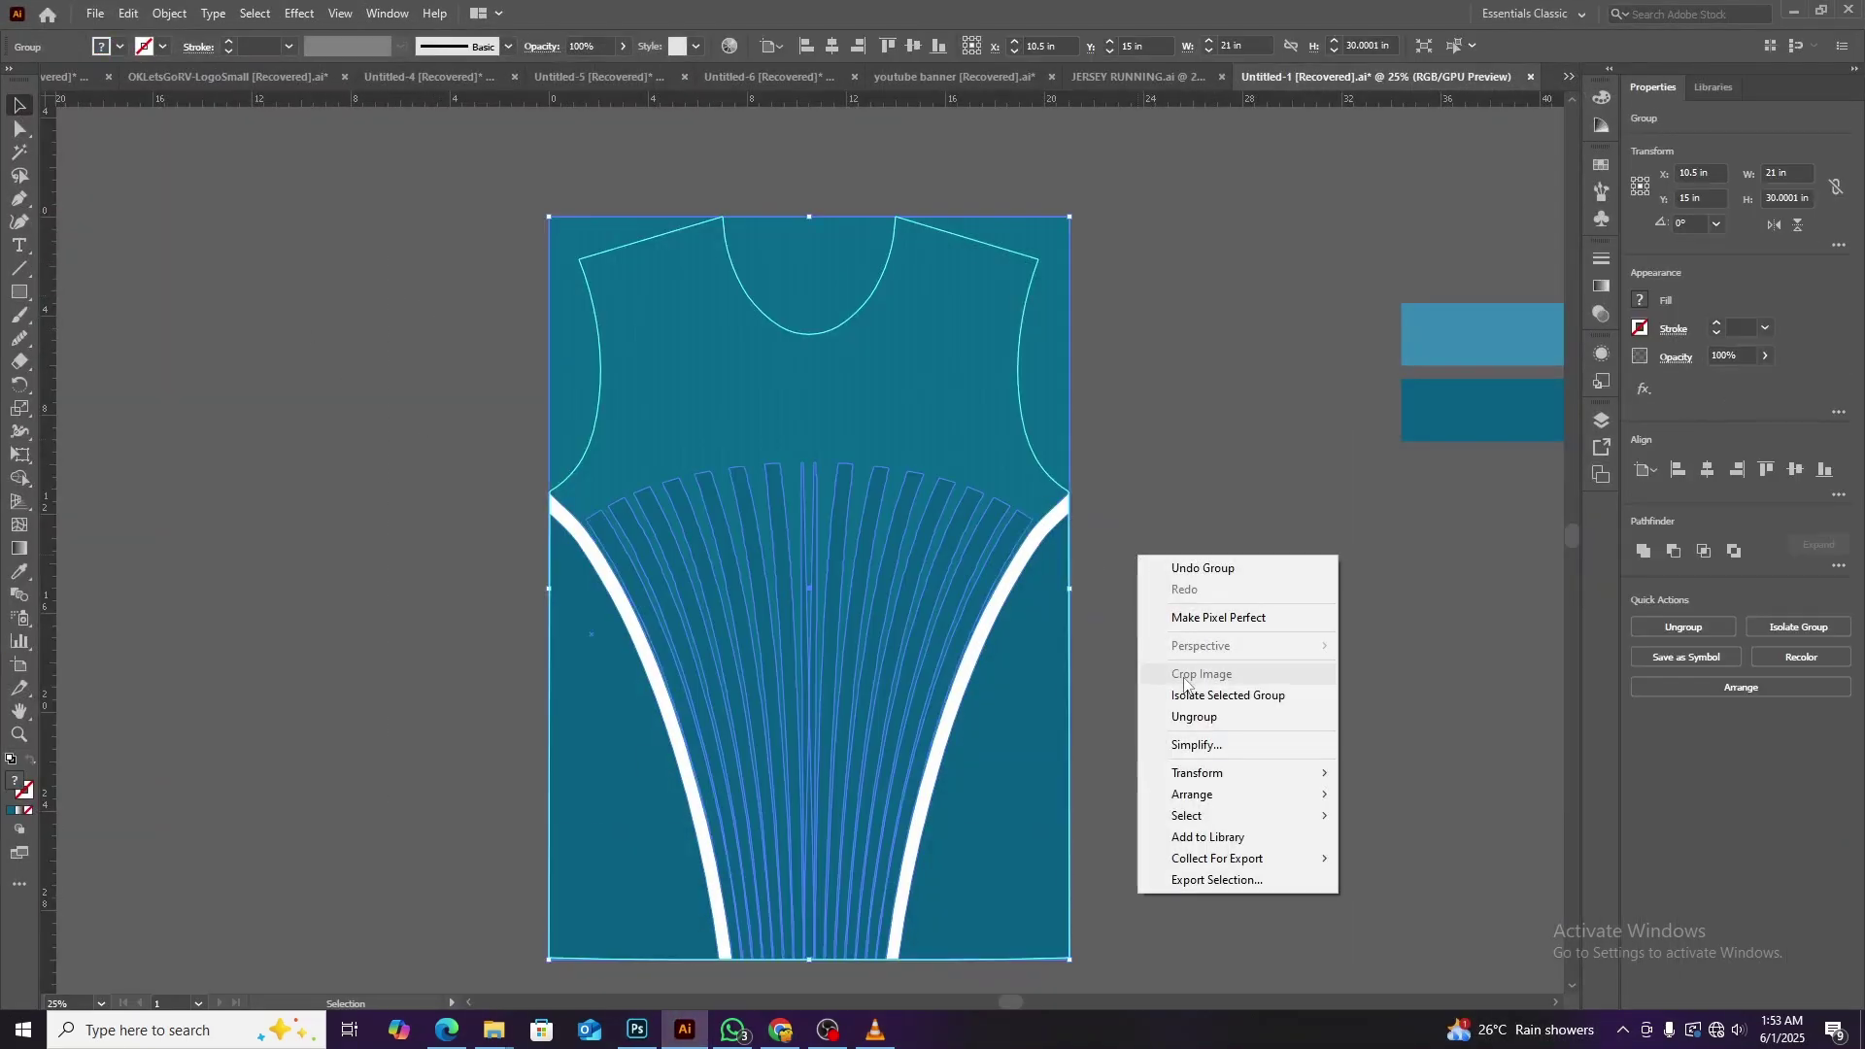
{"action": "left_click_drag", "start_coordinate": [1059, 626], "coordinate": [1195, 646]}
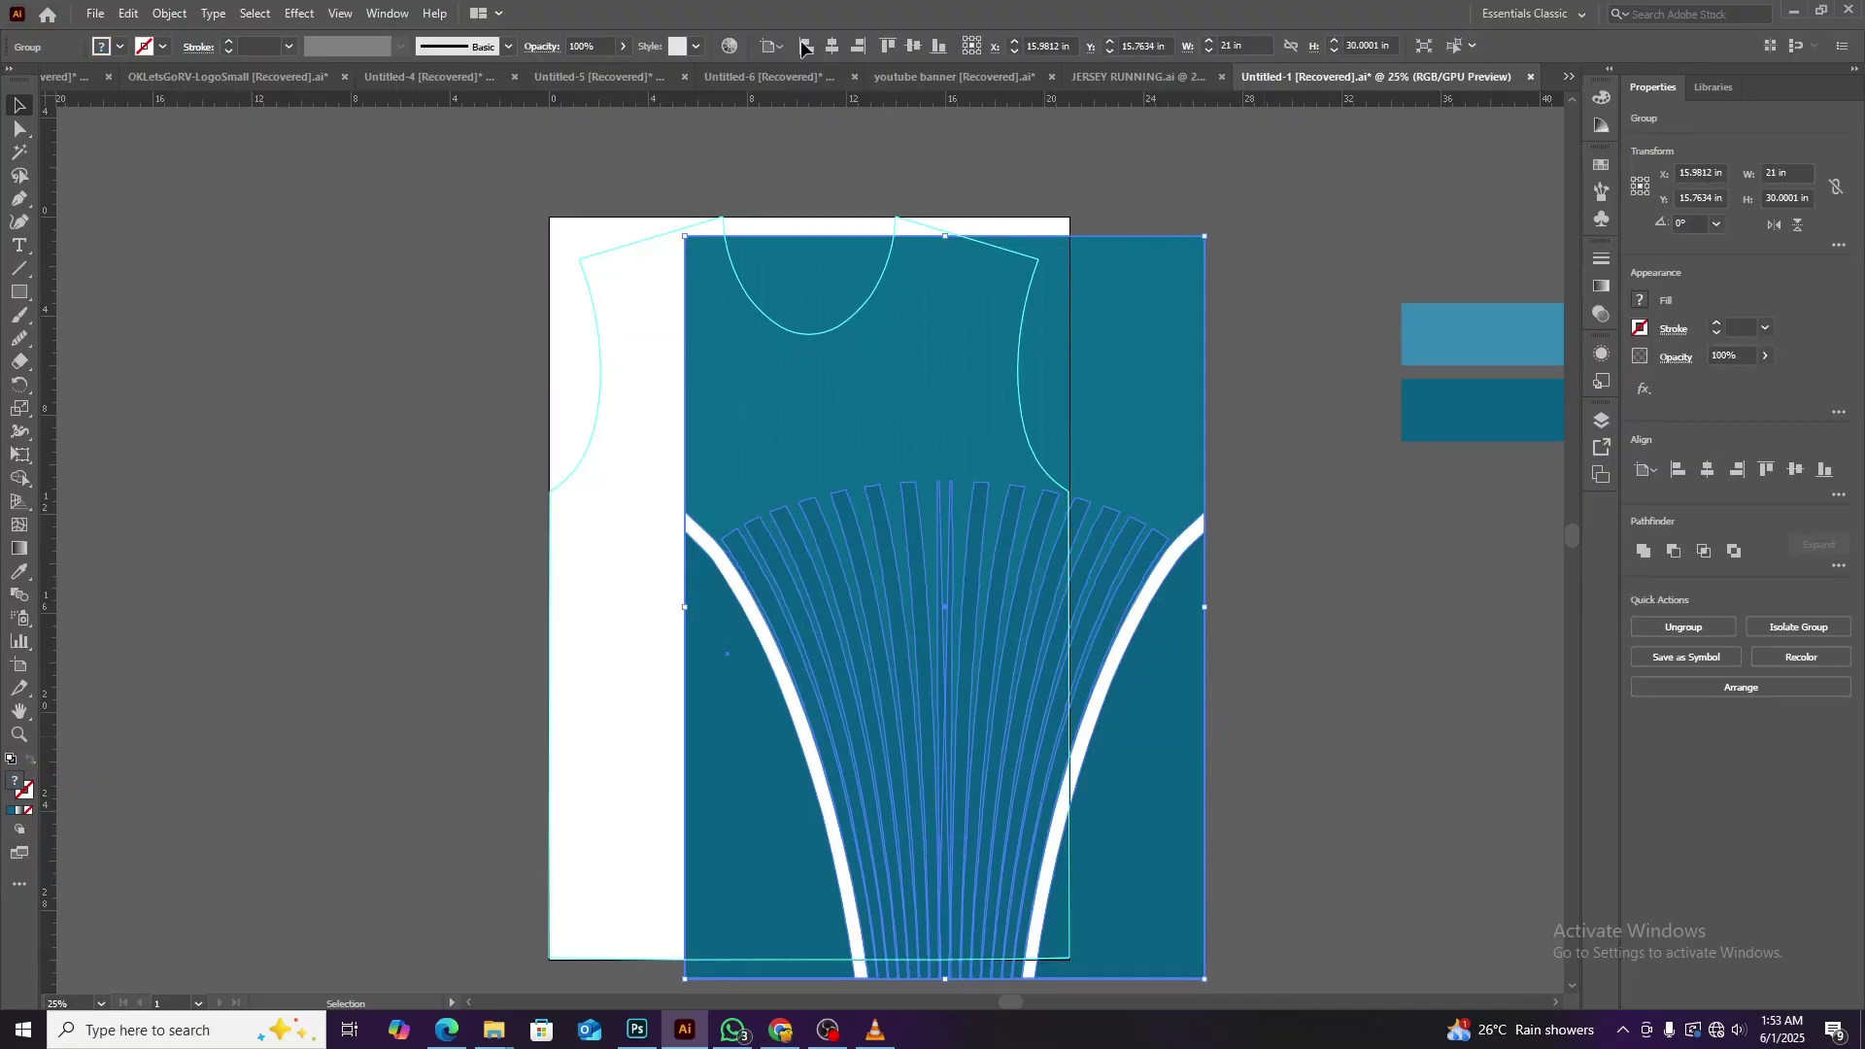
{"action": "key", "text": "ctrl+k"}
{"action": "key", "text": "Escape"}
{"action": "left_click", "coordinate": [833, 46]}
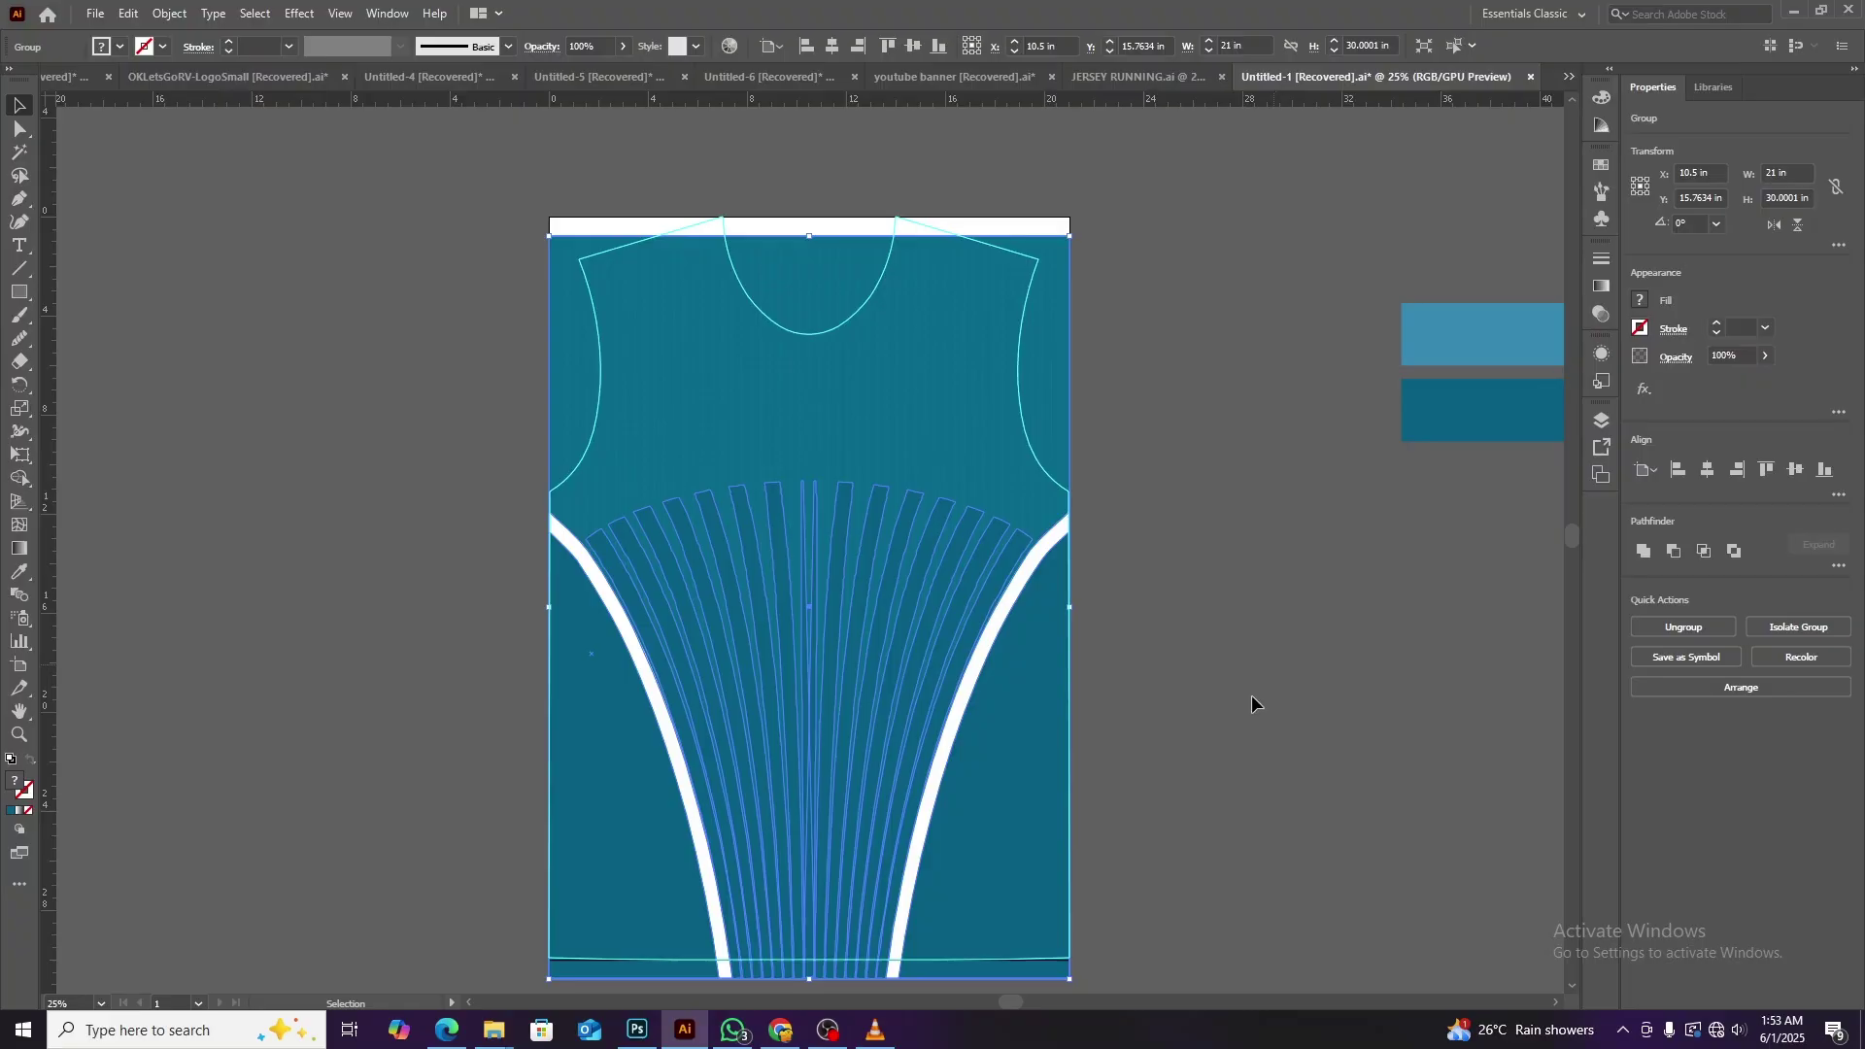
{"action": "scroll", "coordinate": [1242, 692], "scroll_direction": "down", "scroll_amount": 2}
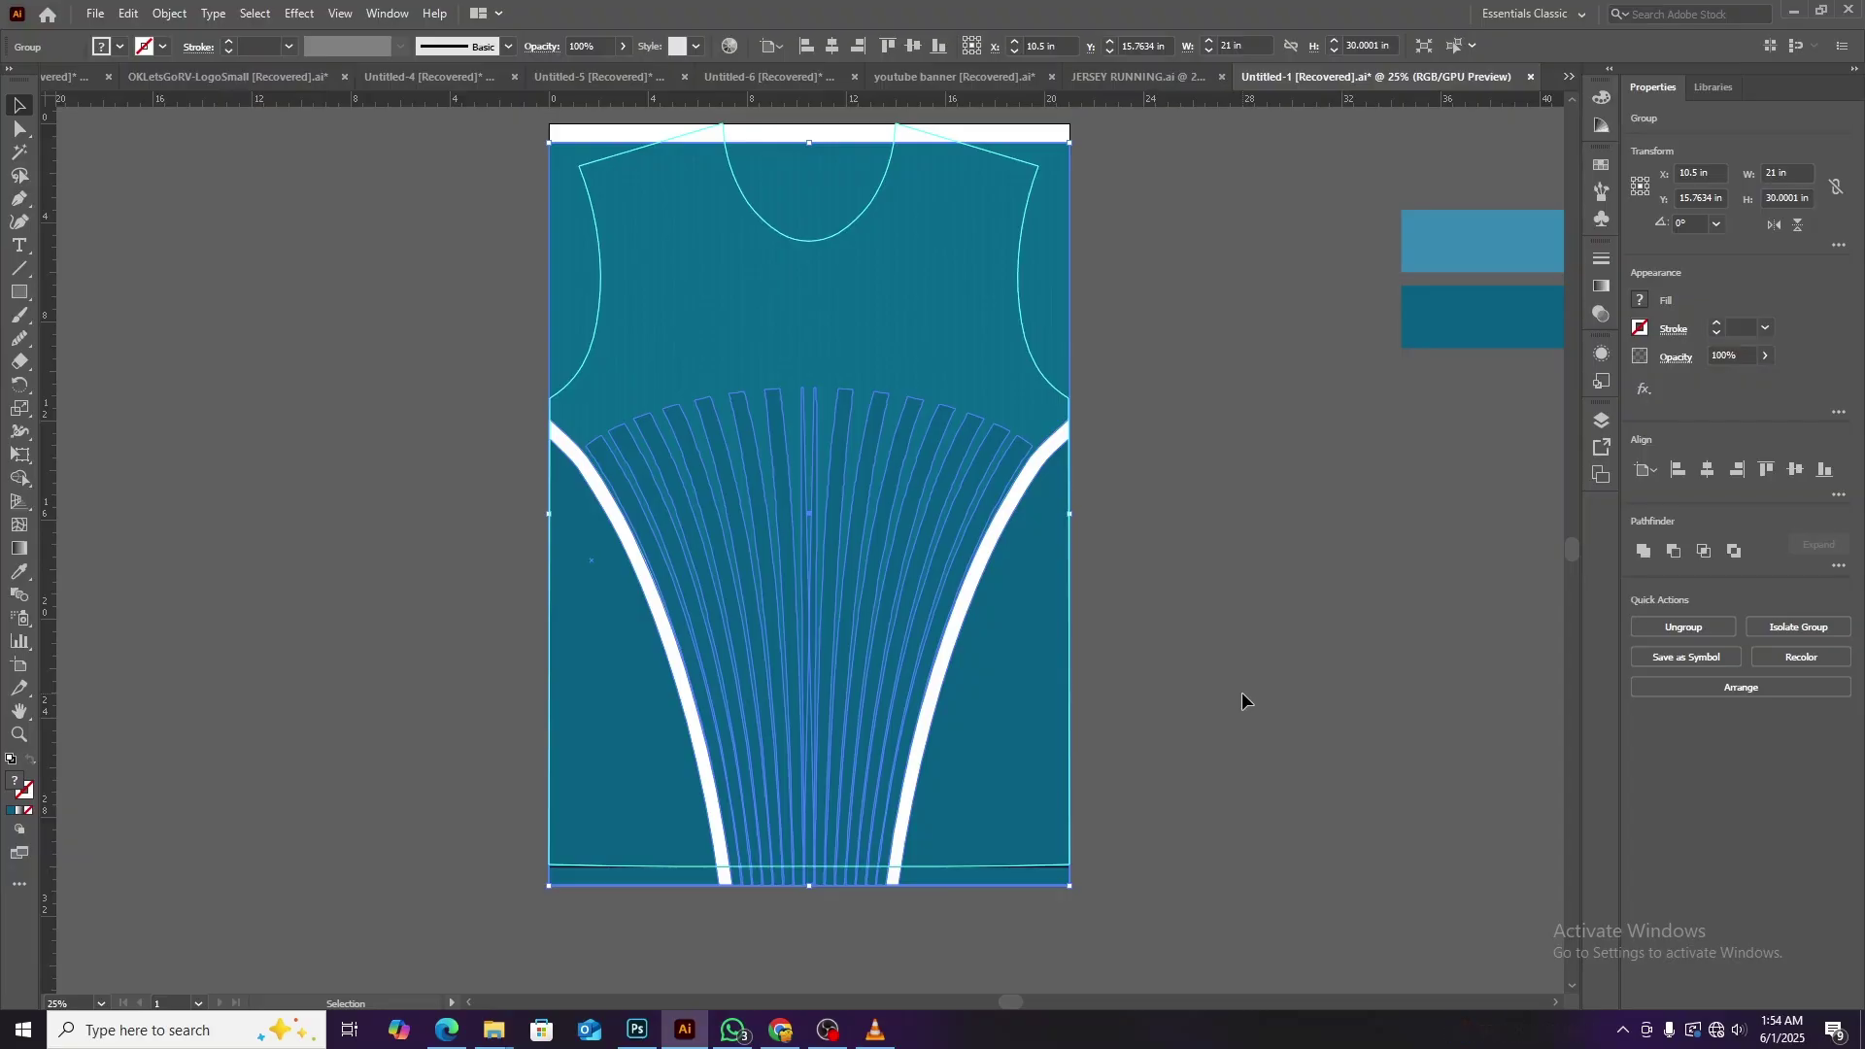
{"action": "left_click", "coordinate": [1240, 633]}
Paste the teal artwork into FRONT1.psb, stretch it to fill, and place it below the logos.
{"action": "left_click", "coordinate": [638, 1029]}
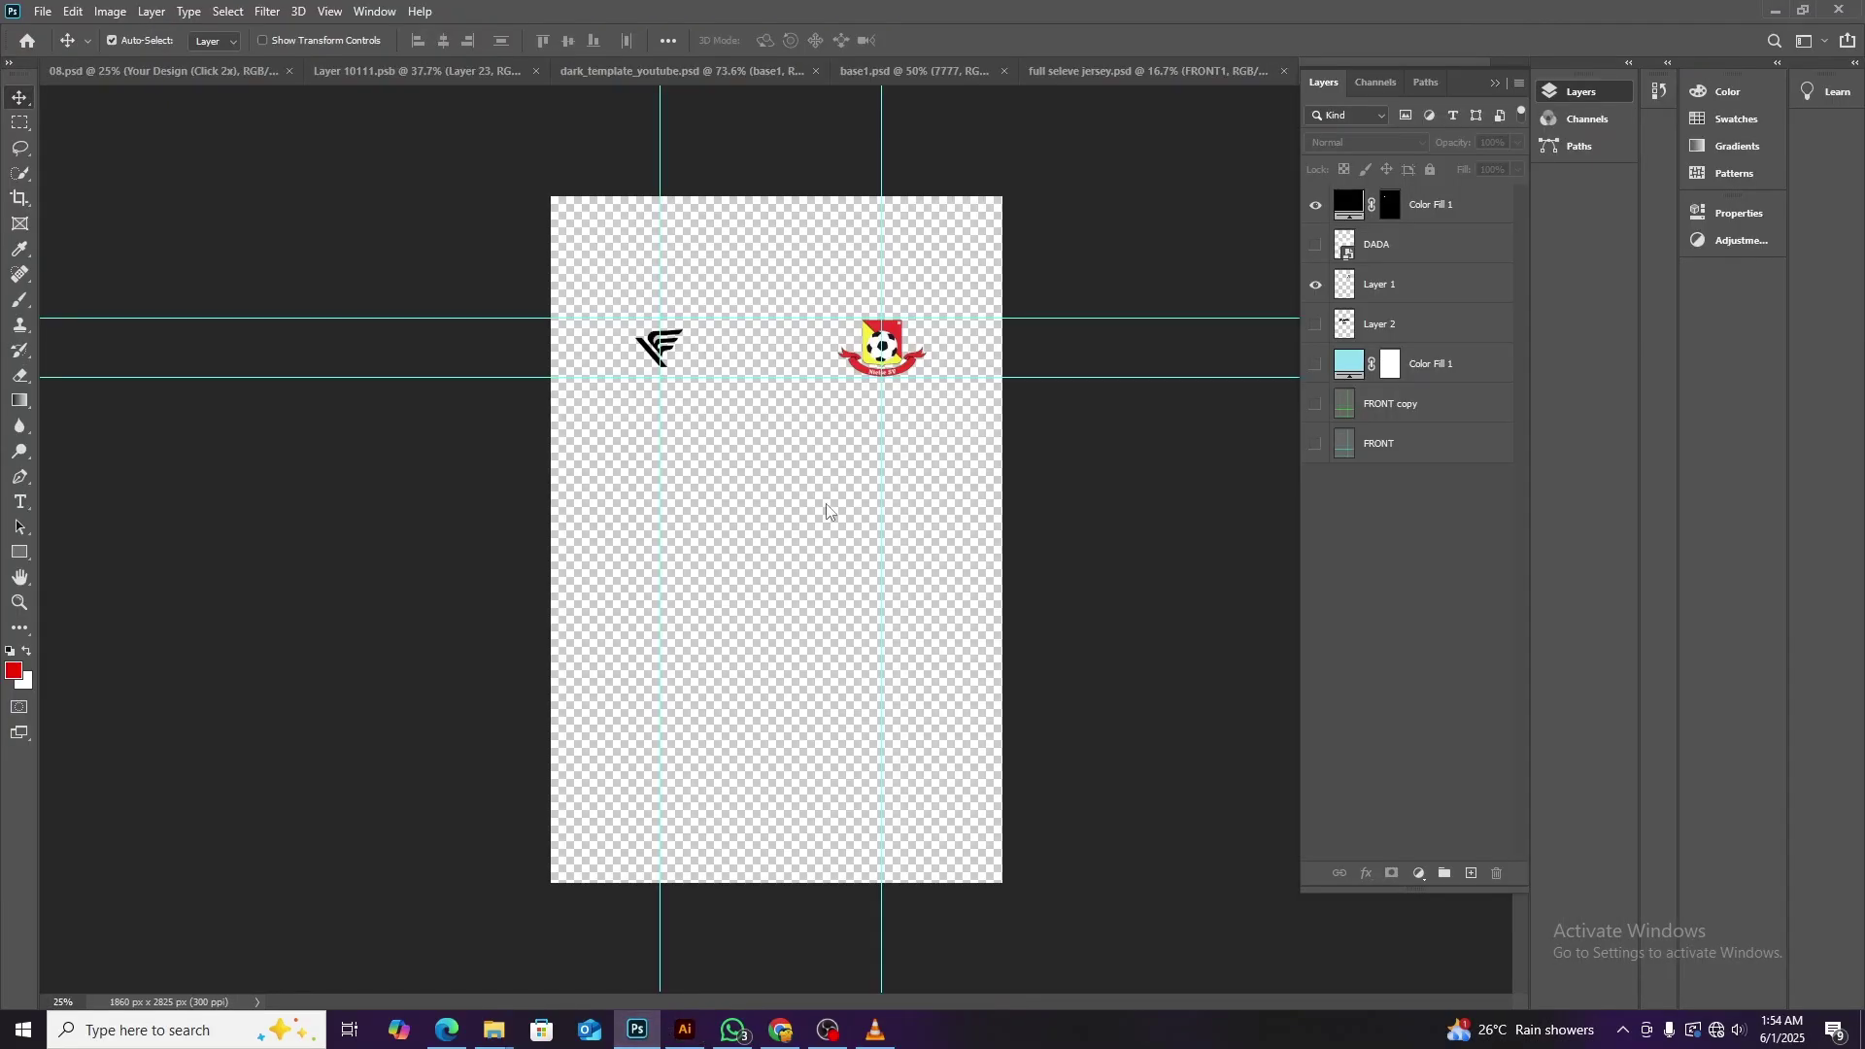
{"action": "key", "text": "ctrl+v"}
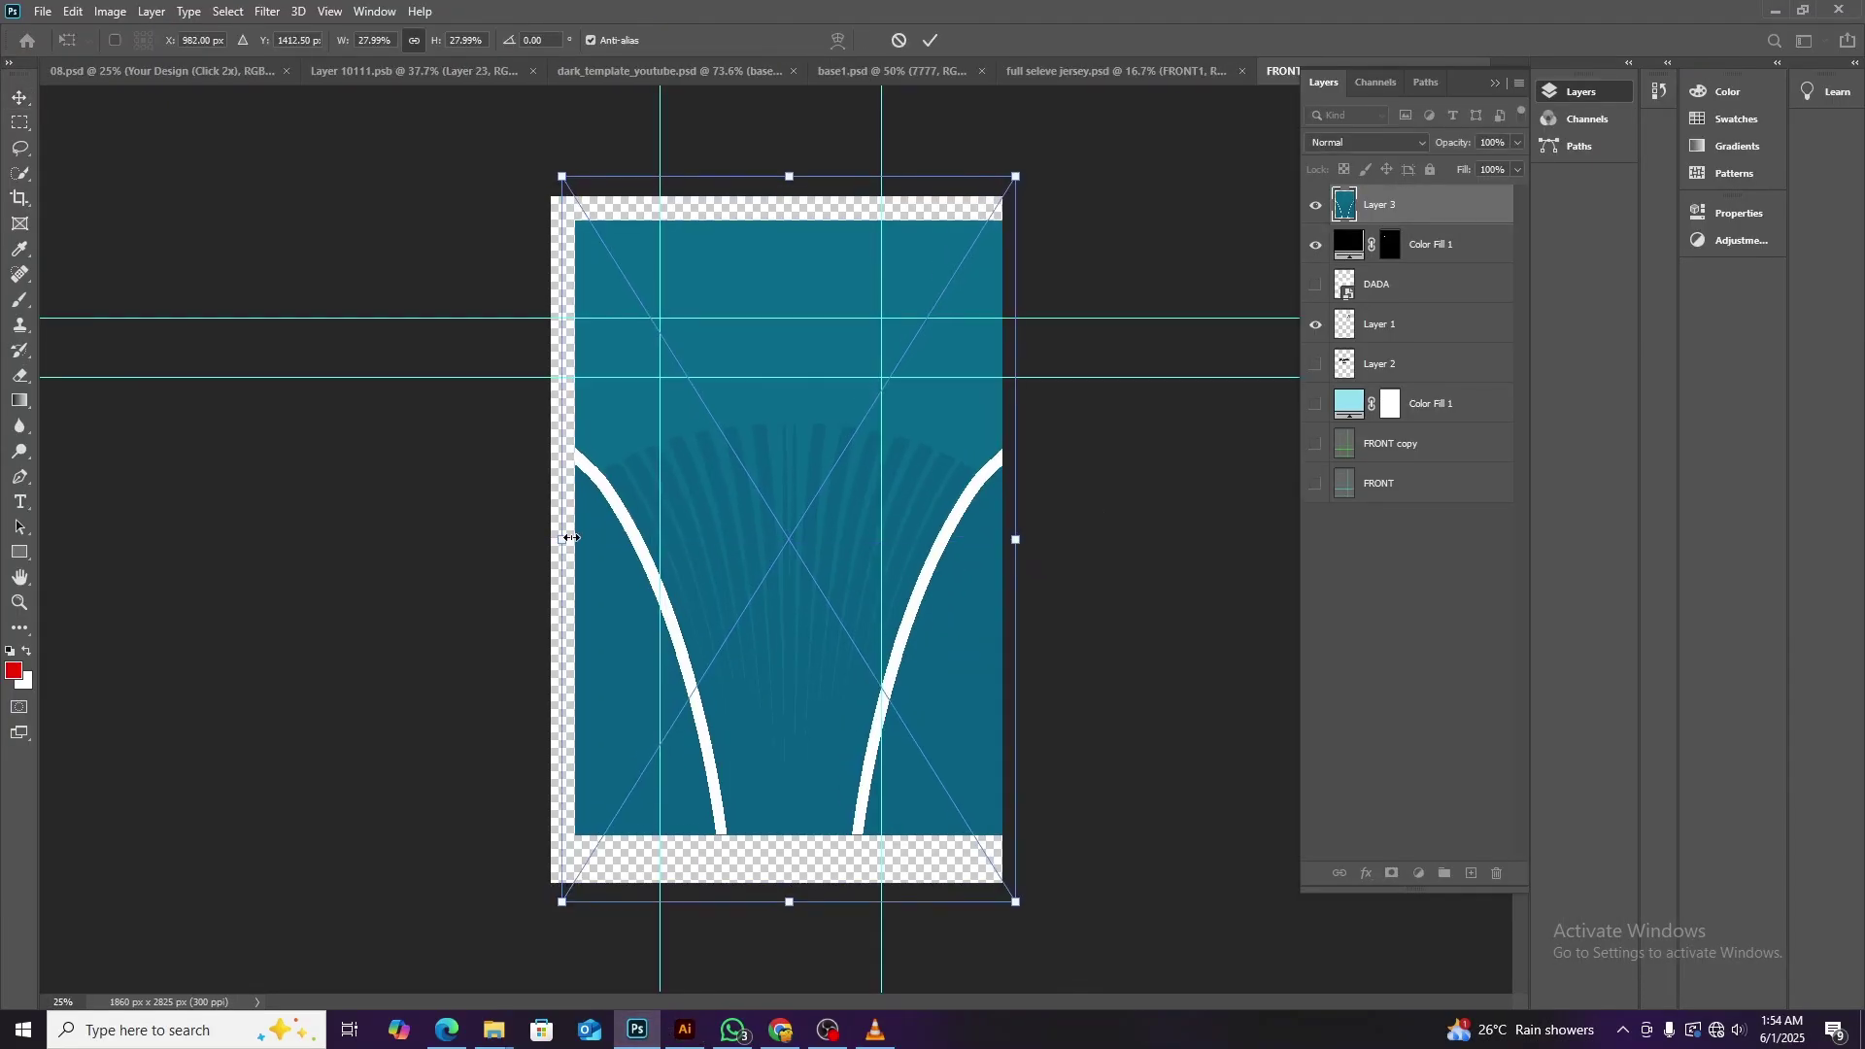
{"action": "left_click_drag", "start_coordinate": [776, 924], "coordinate": [775, 961]}
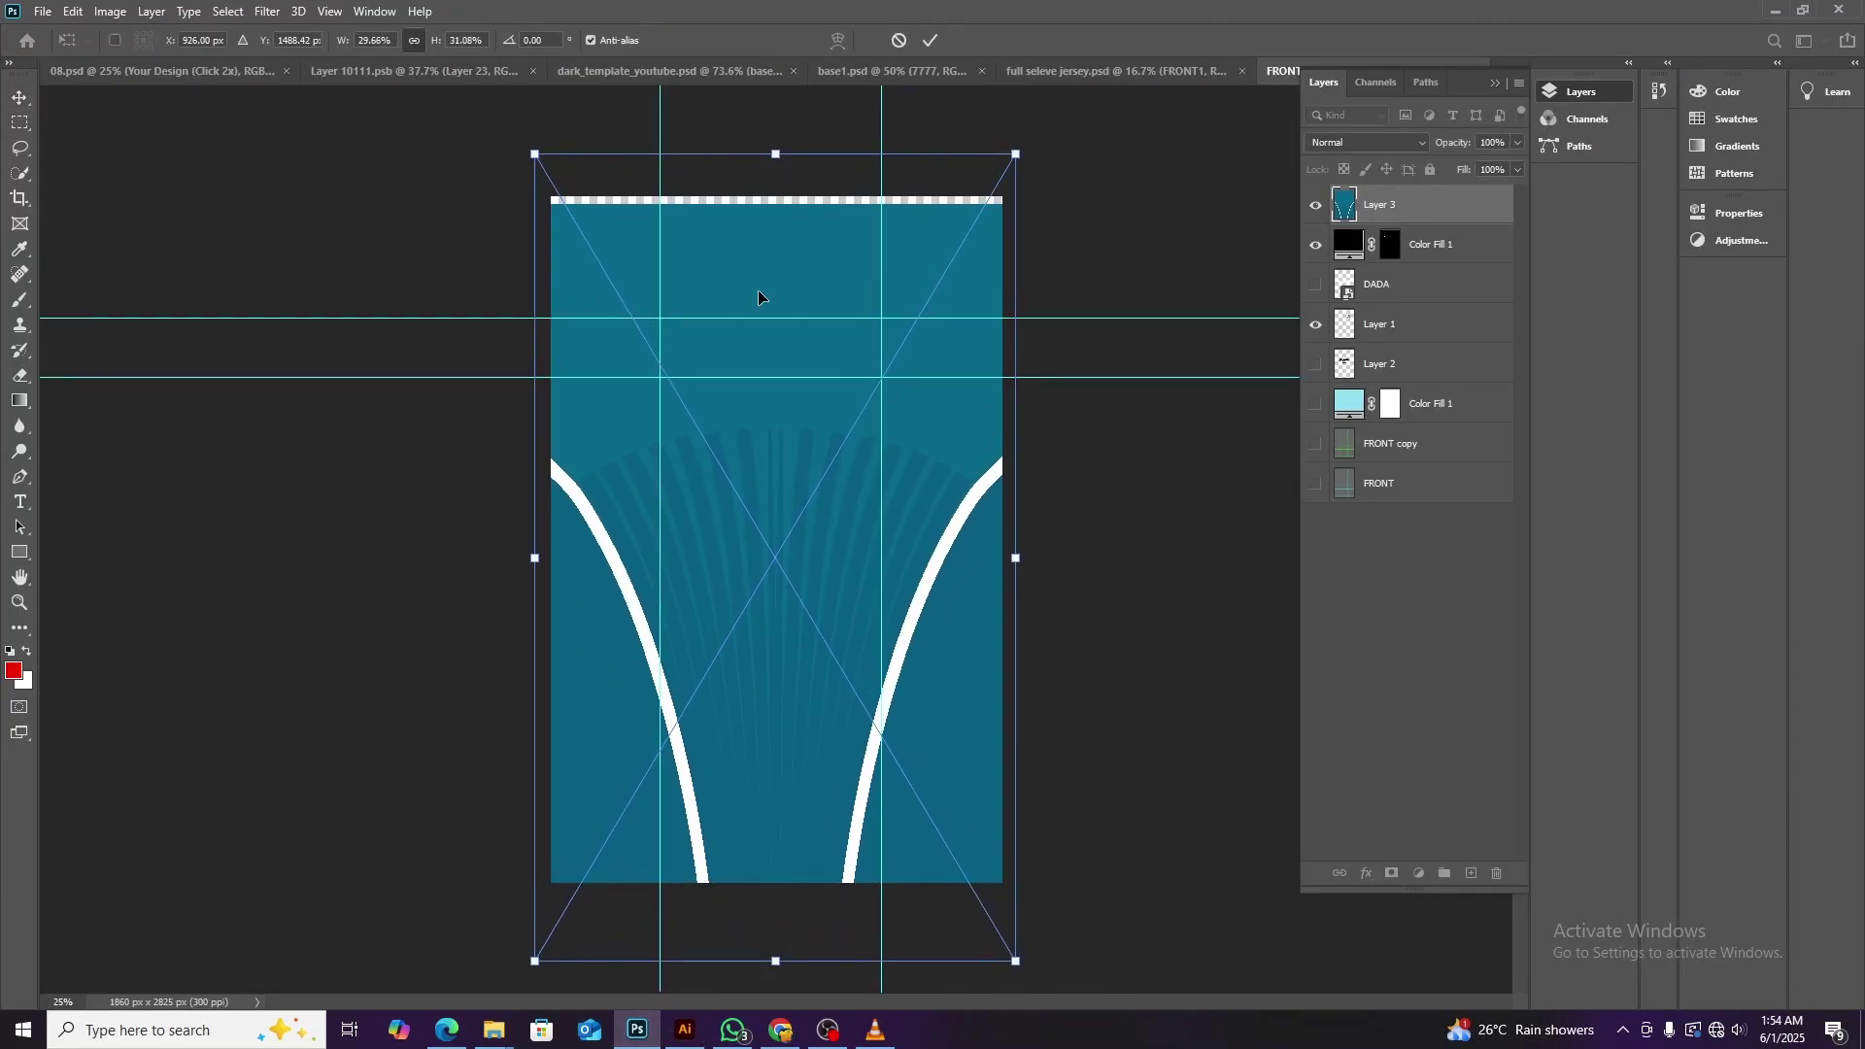
{"action": "left_click_drag", "start_coordinate": [776, 153], "coordinate": [773, 142]}
{"action": "key", "text": "Return"}
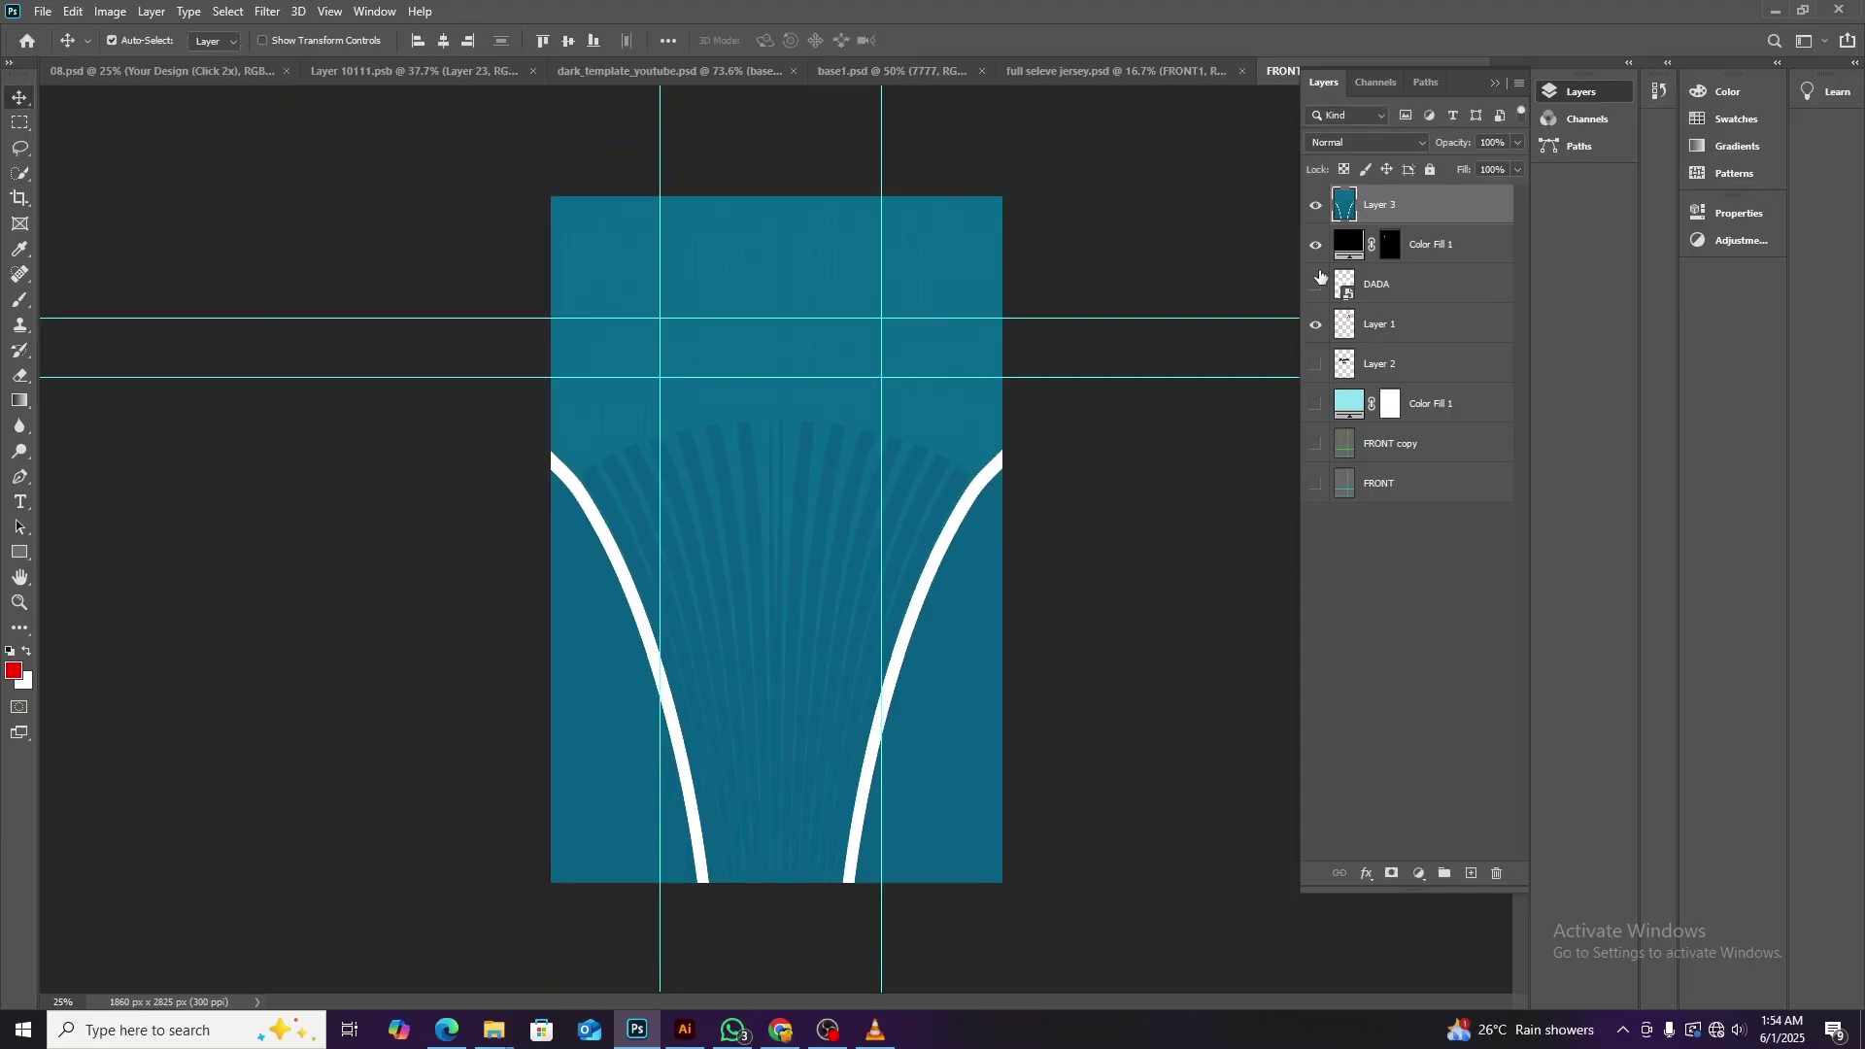
{"action": "left_click_drag", "start_coordinate": [1380, 204], "coordinate": [1378, 356]}
{"action": "key", "text": "ctrl+s"}
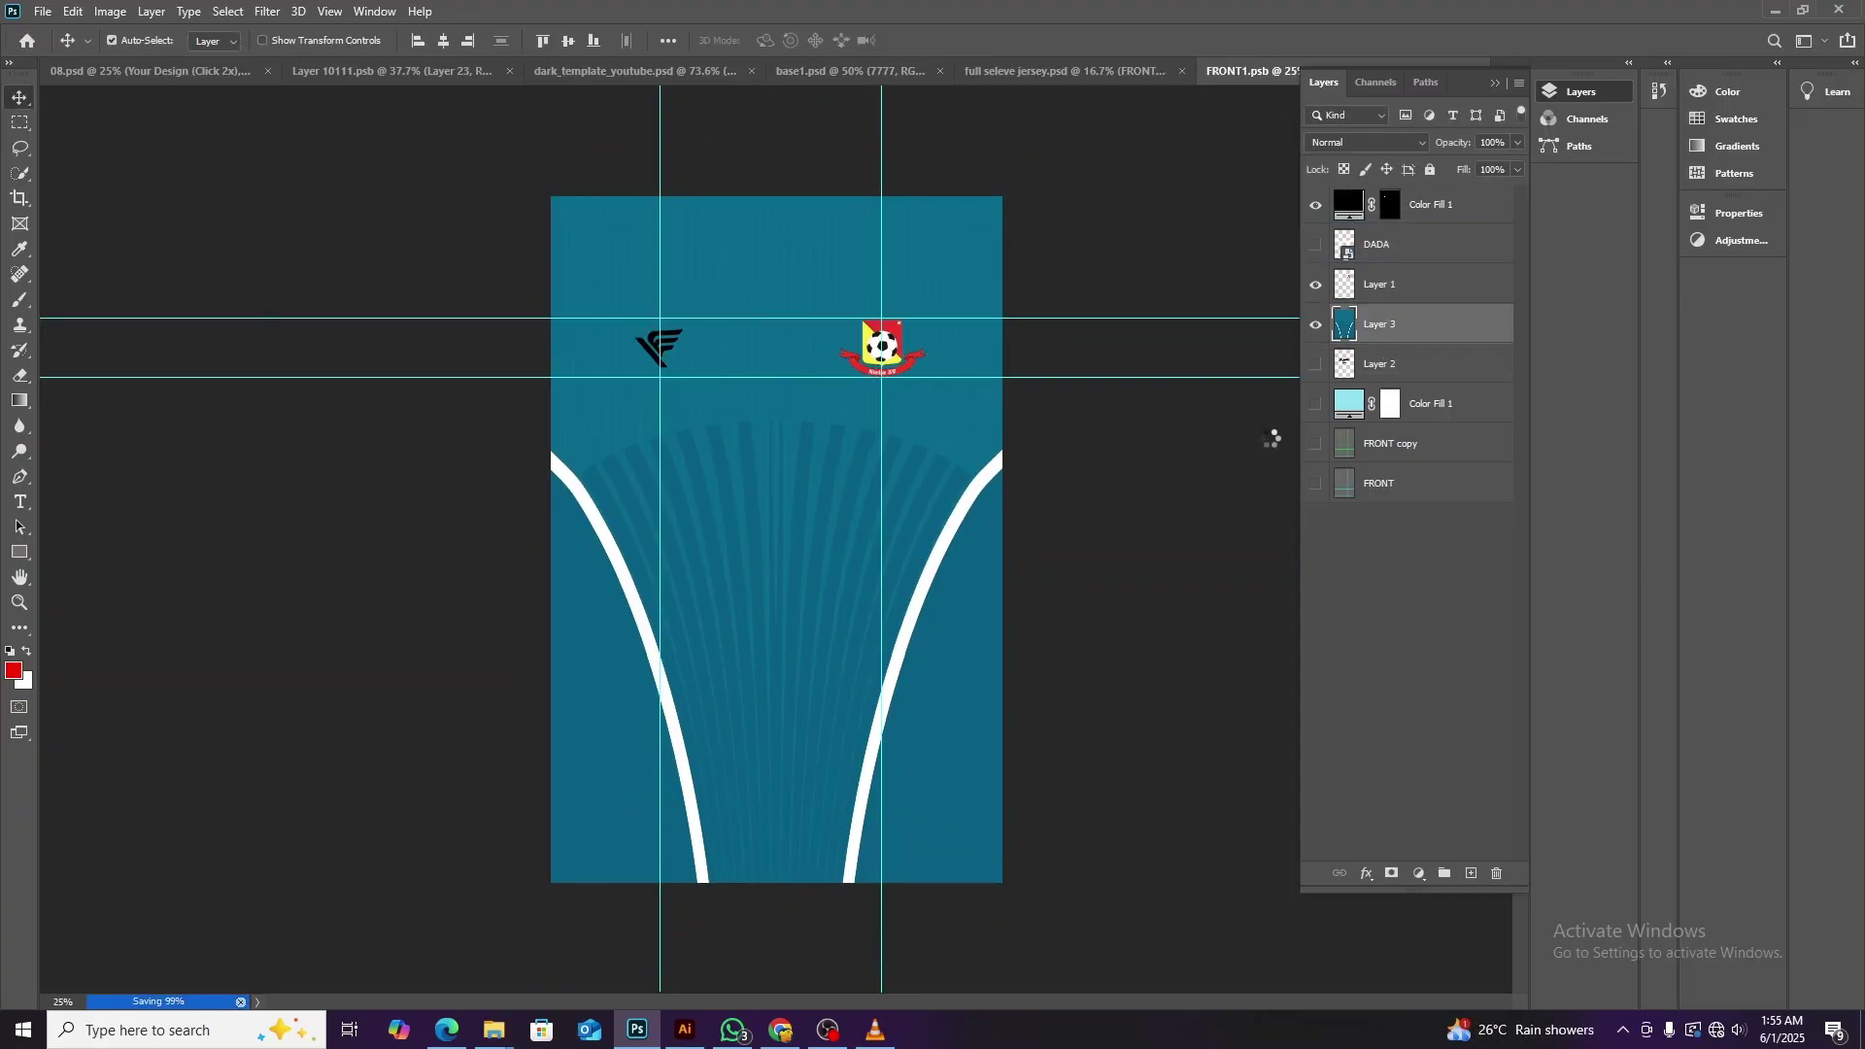
Set the Color Fill 1 logo to white, save, and return to the mockup tab.
{"action": "double_click", "coordinate": [1350, 204]}
{"action": "left_click", "coordinate": [1336, 183]}
{"action": "left_click", "coordinate": [1765, 158]}
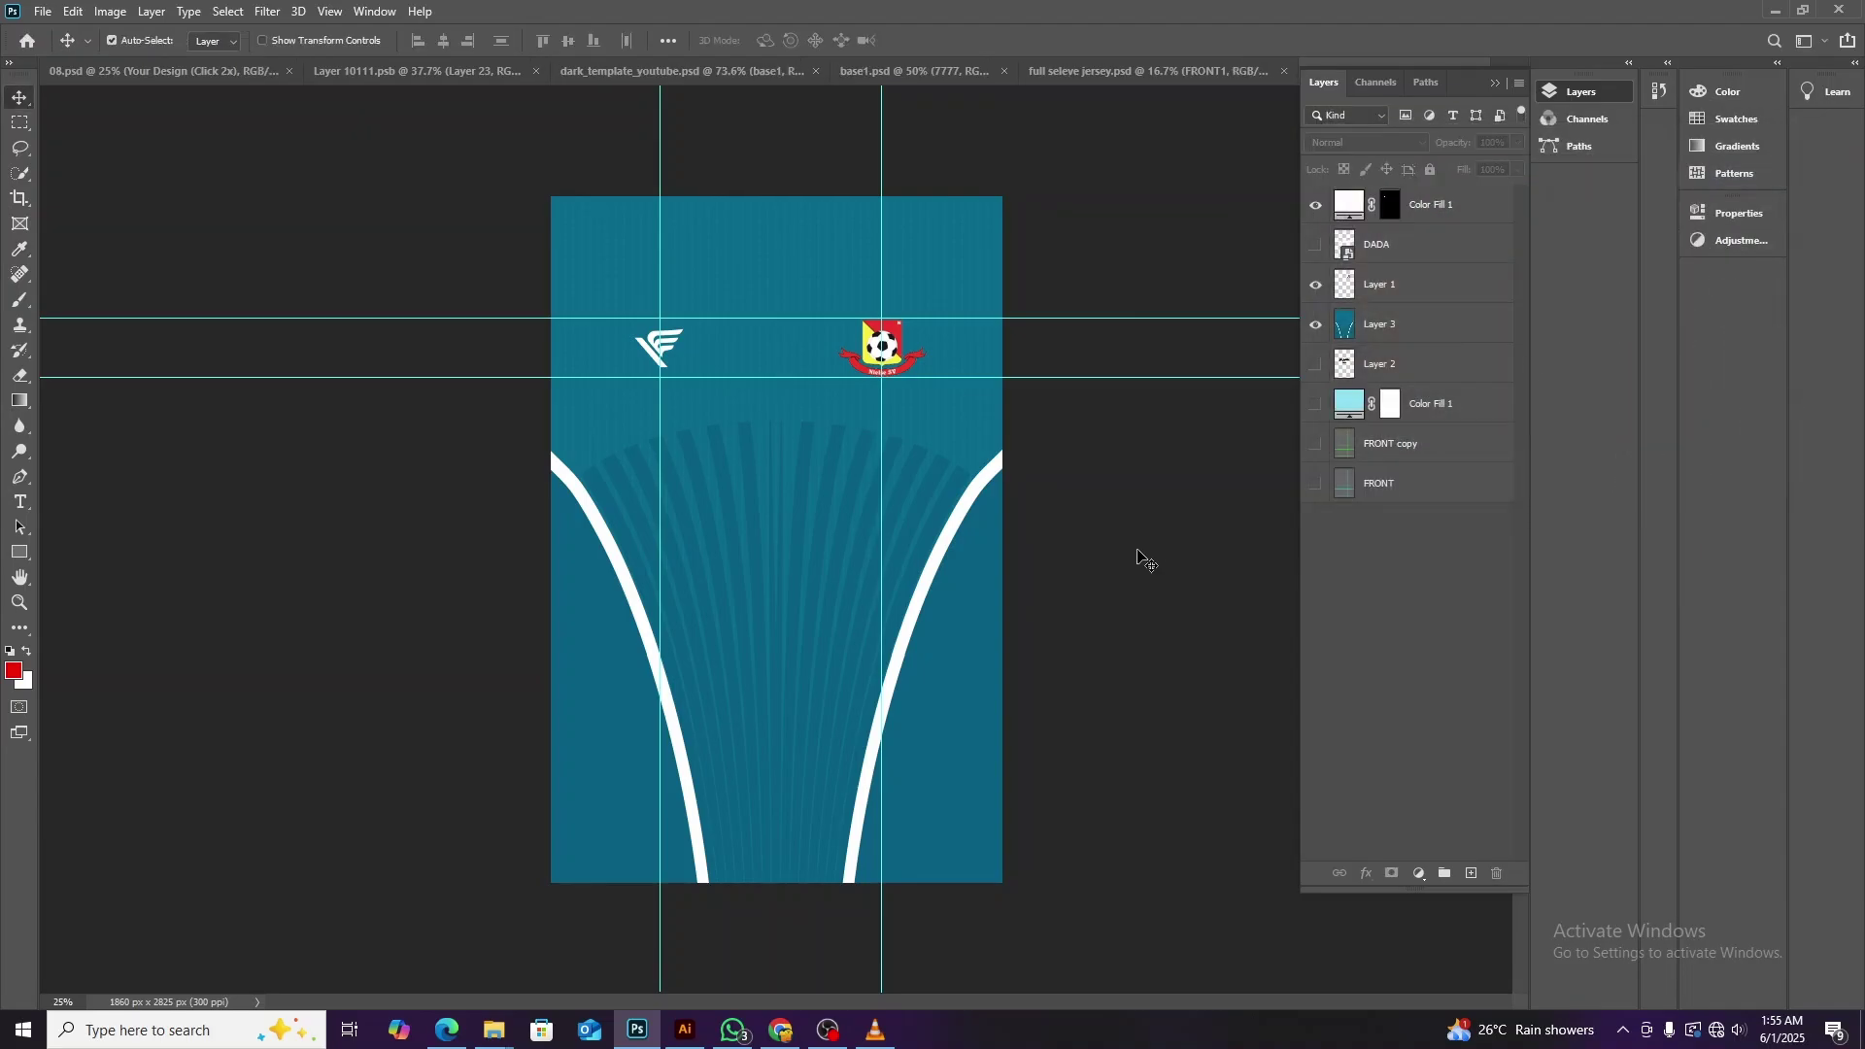
{"action": "key", "text": "ctrl+s"}
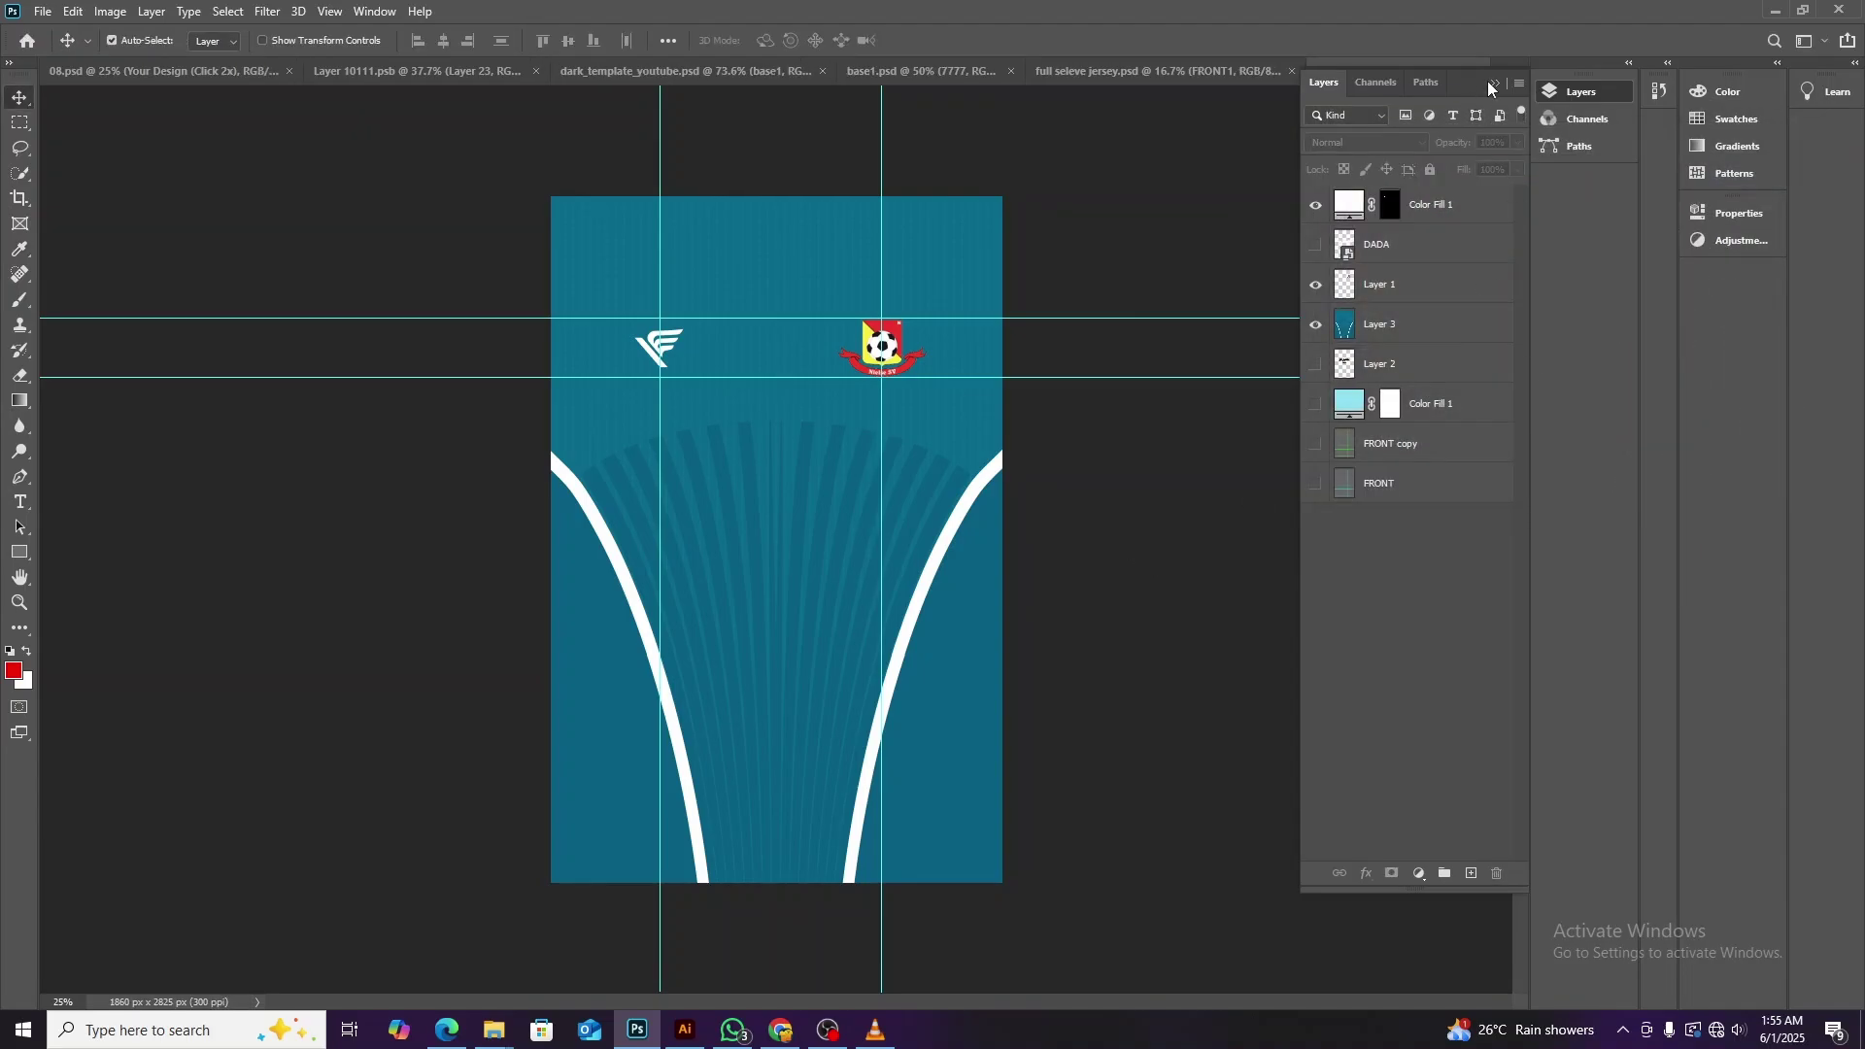
{"action": "left_click", "coordinate": [1201, 68]}
{"action": "key", "text": "ctrl+plus"}
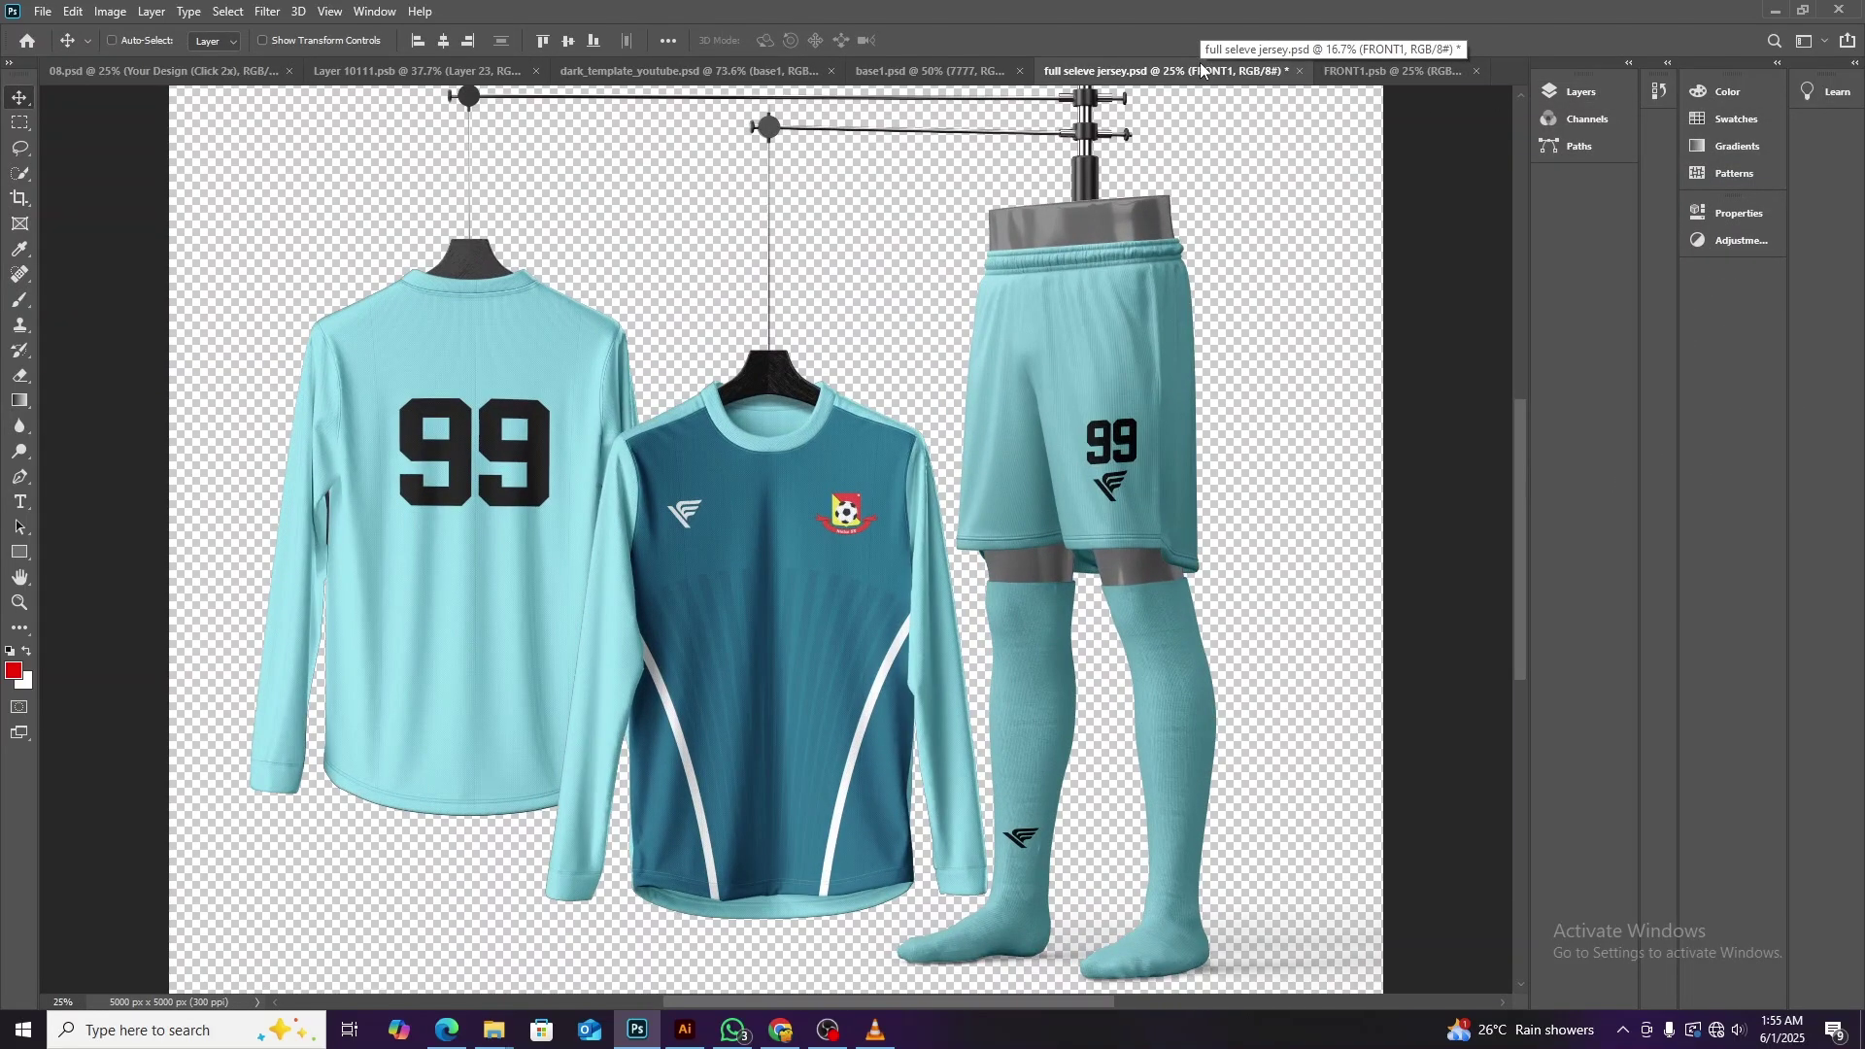